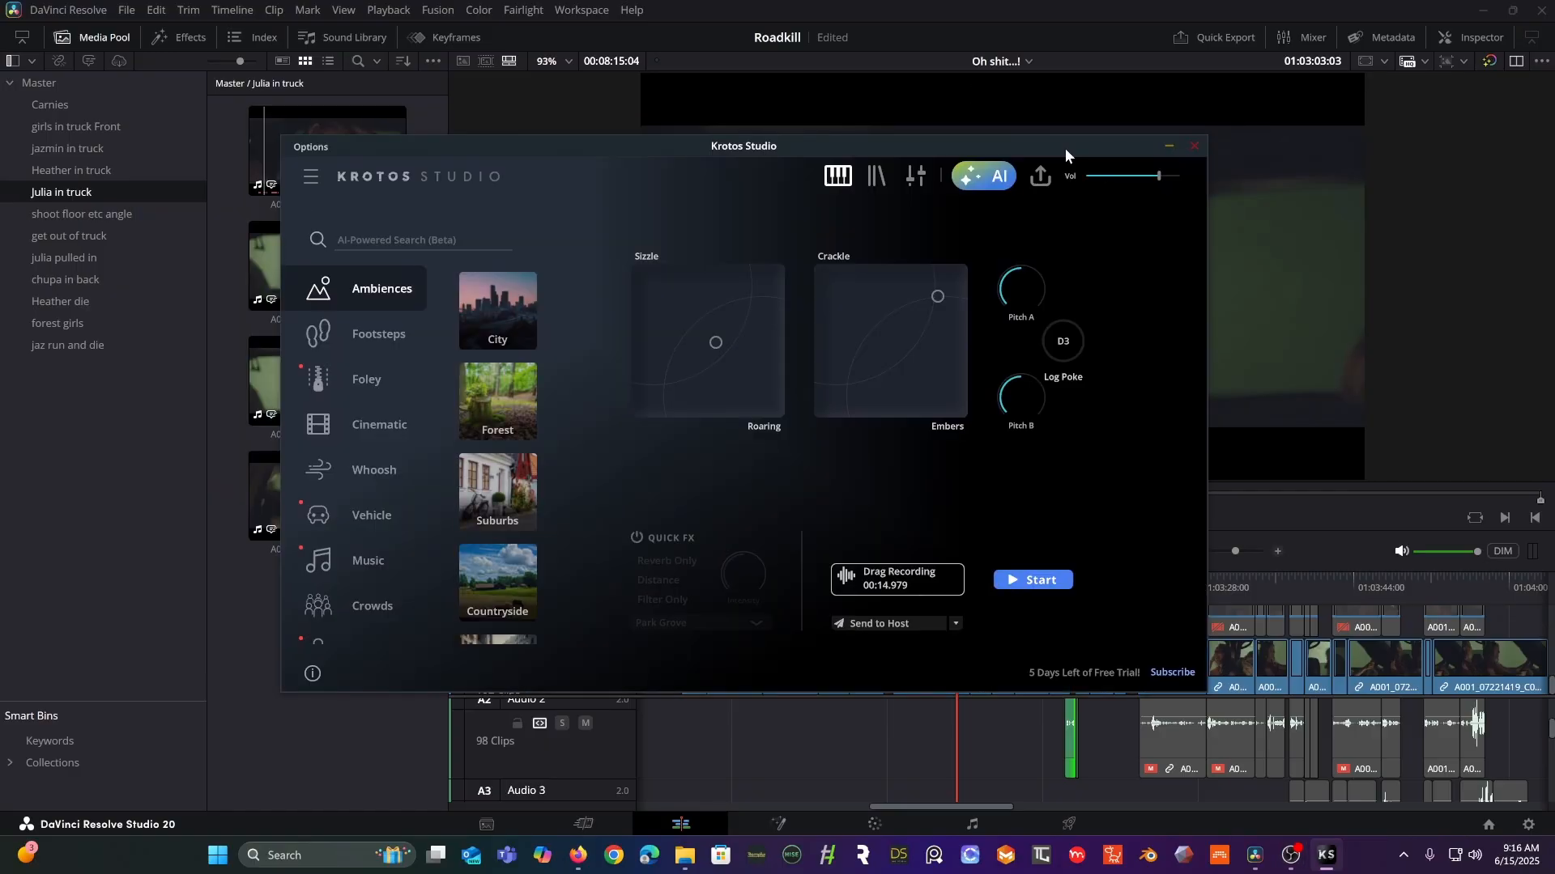
drag(1054, 144, 1012, 167)
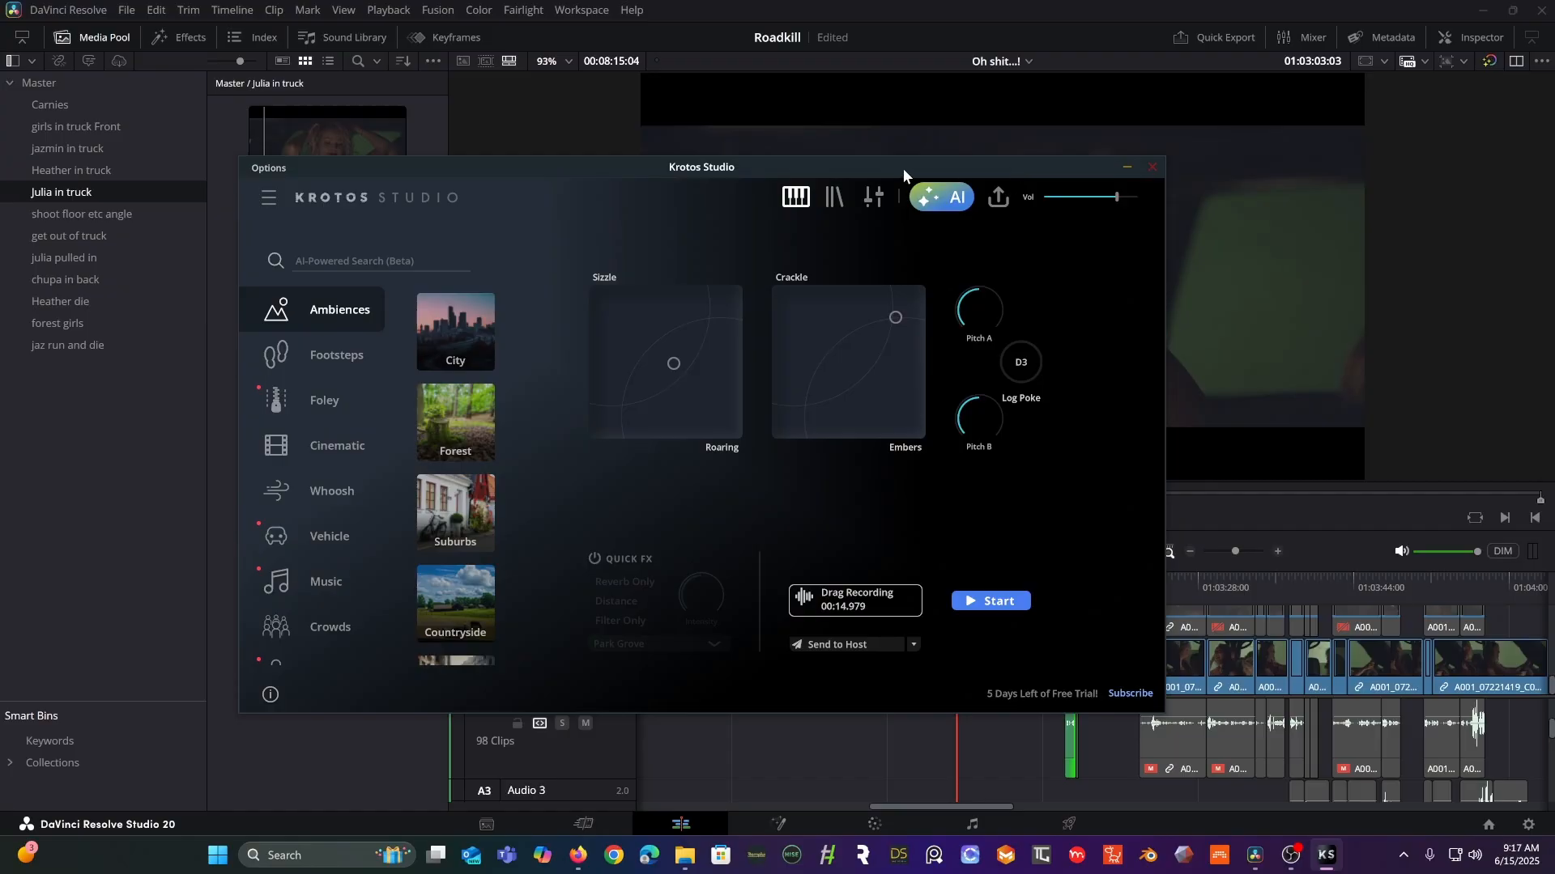
drag(902, 168, 902, 99)
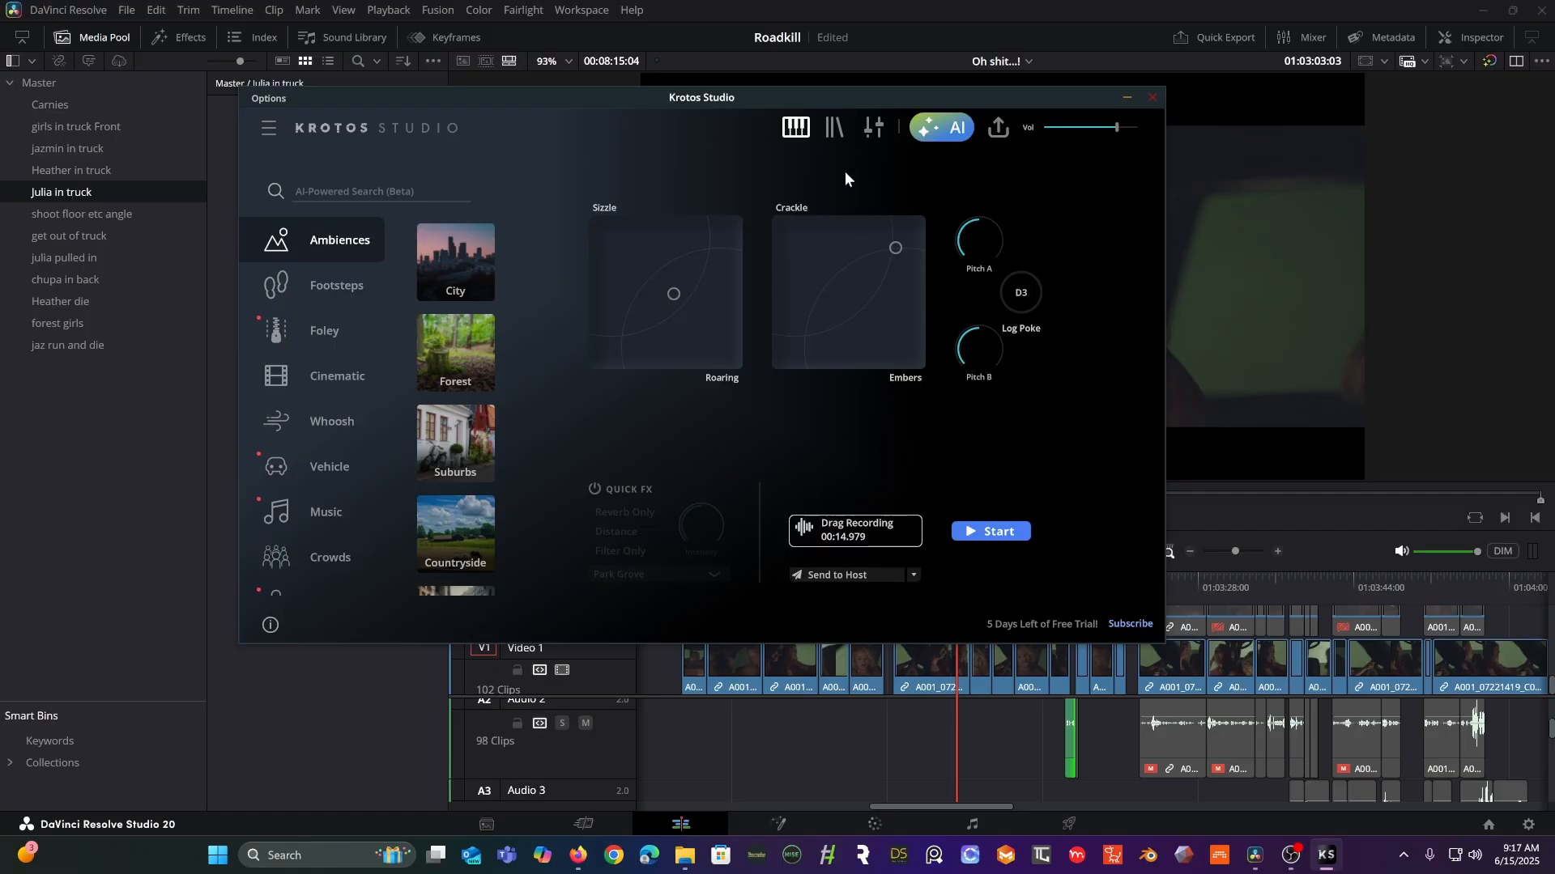
drag(779, 90, 803, 138)
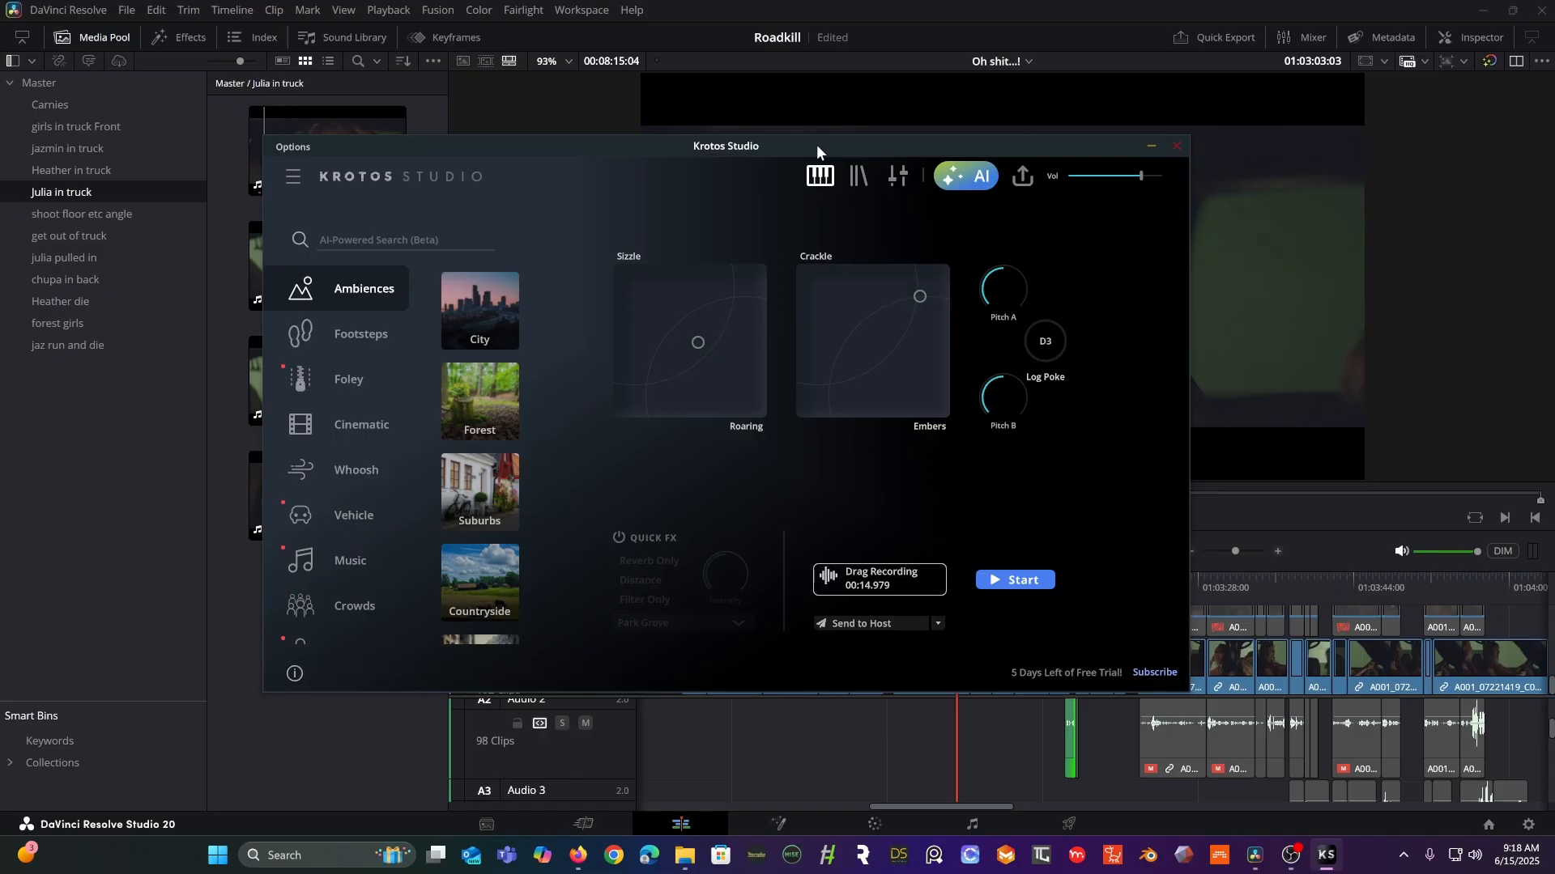
drag(816, 144, 720, 114)
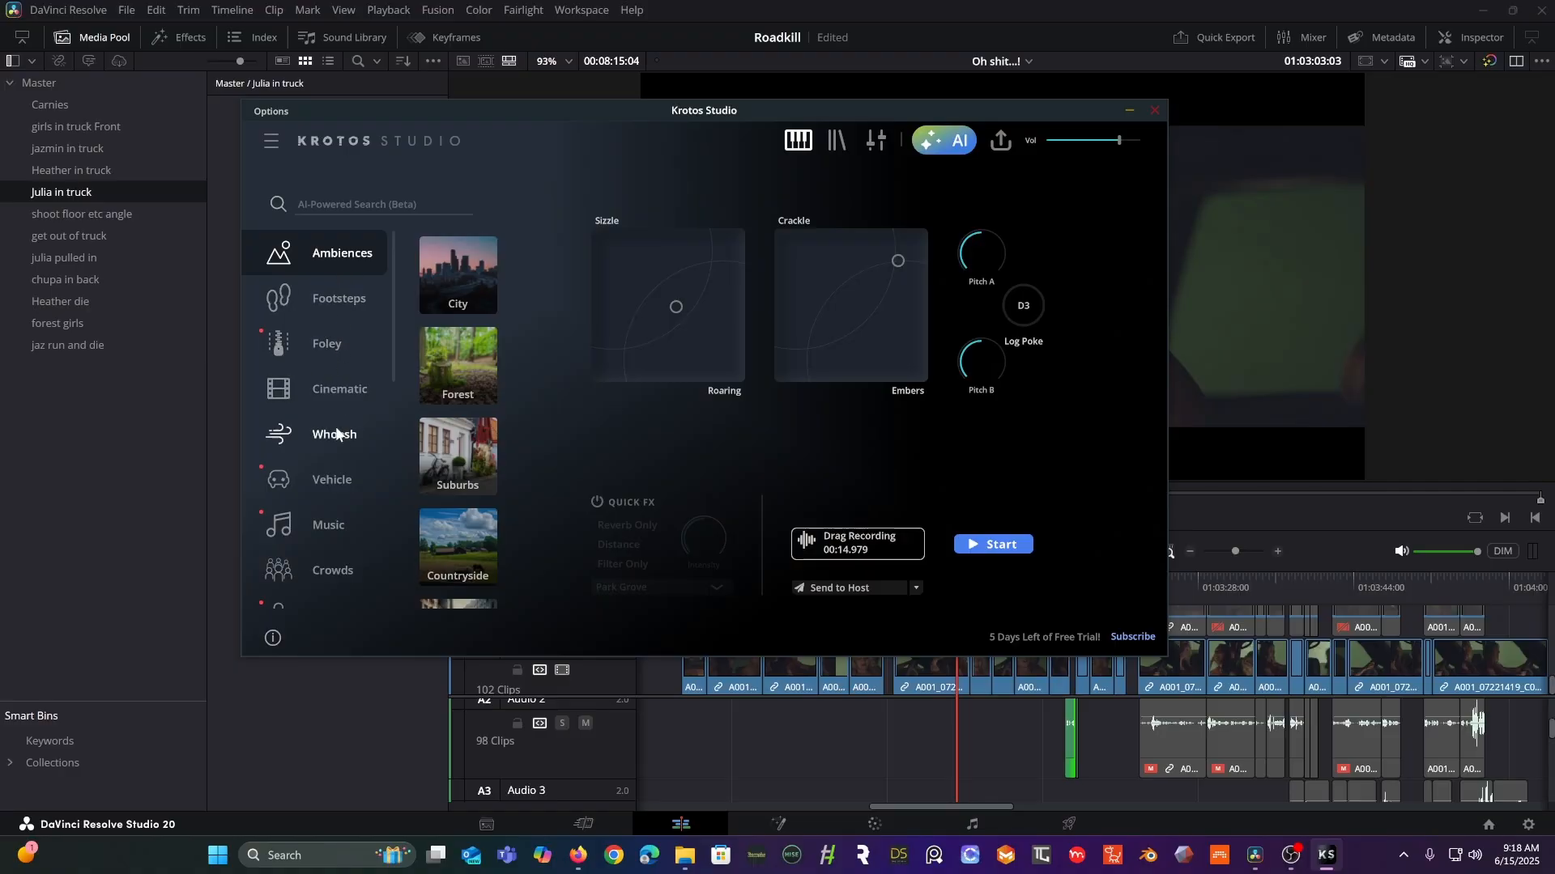
- Look through the Footsteps presets in Krotos Studio, from Boots Urban down to Barefoot
click(317, 298)
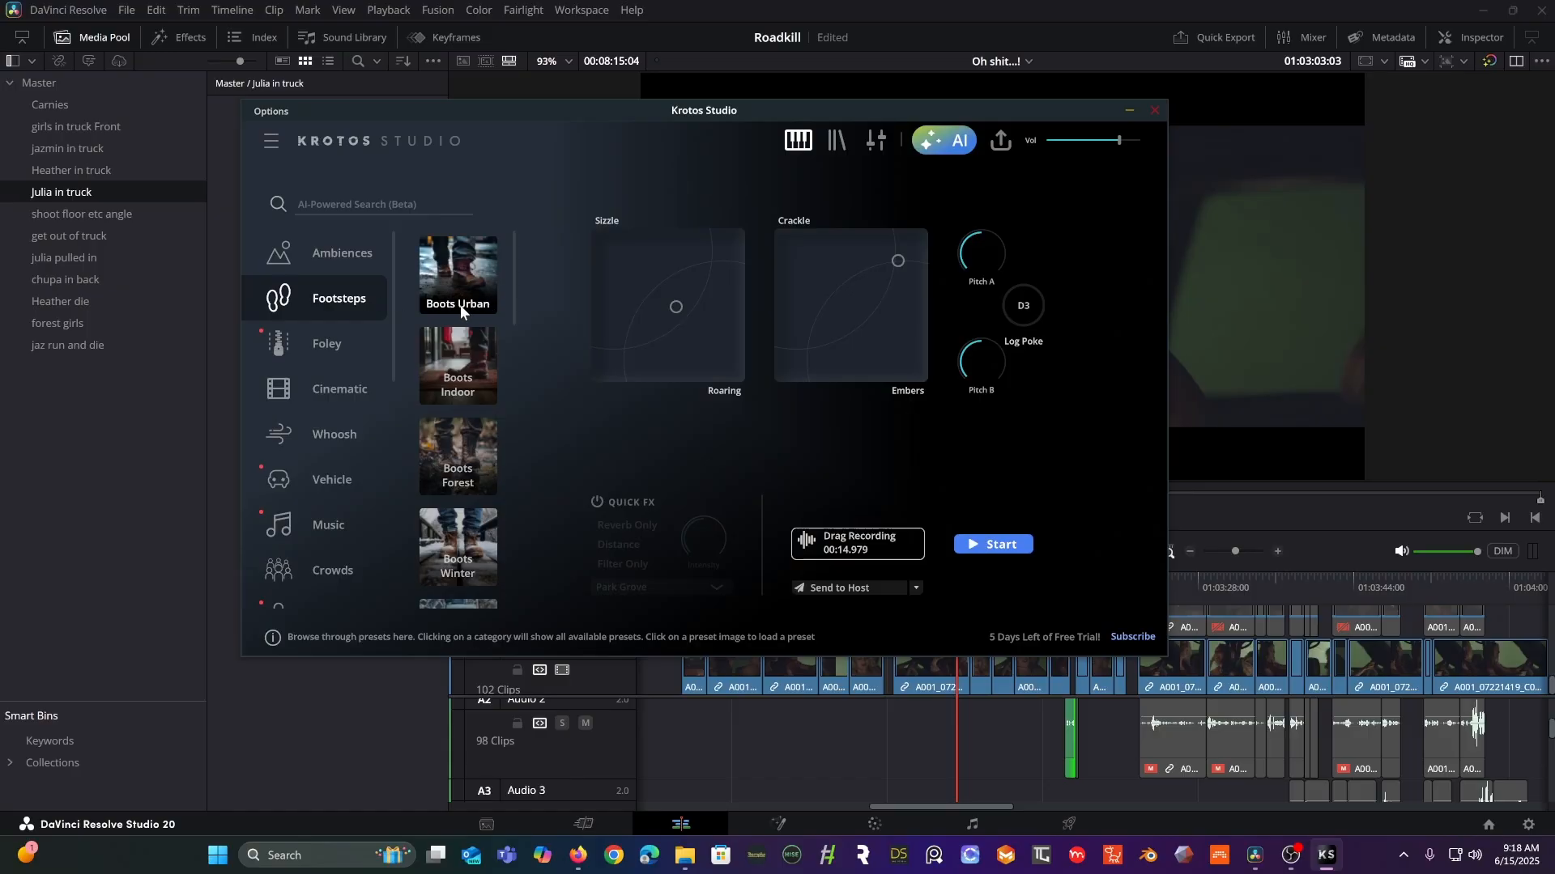
scroll(460, 305, down, 4)
scroll(460, 302, down, 1)
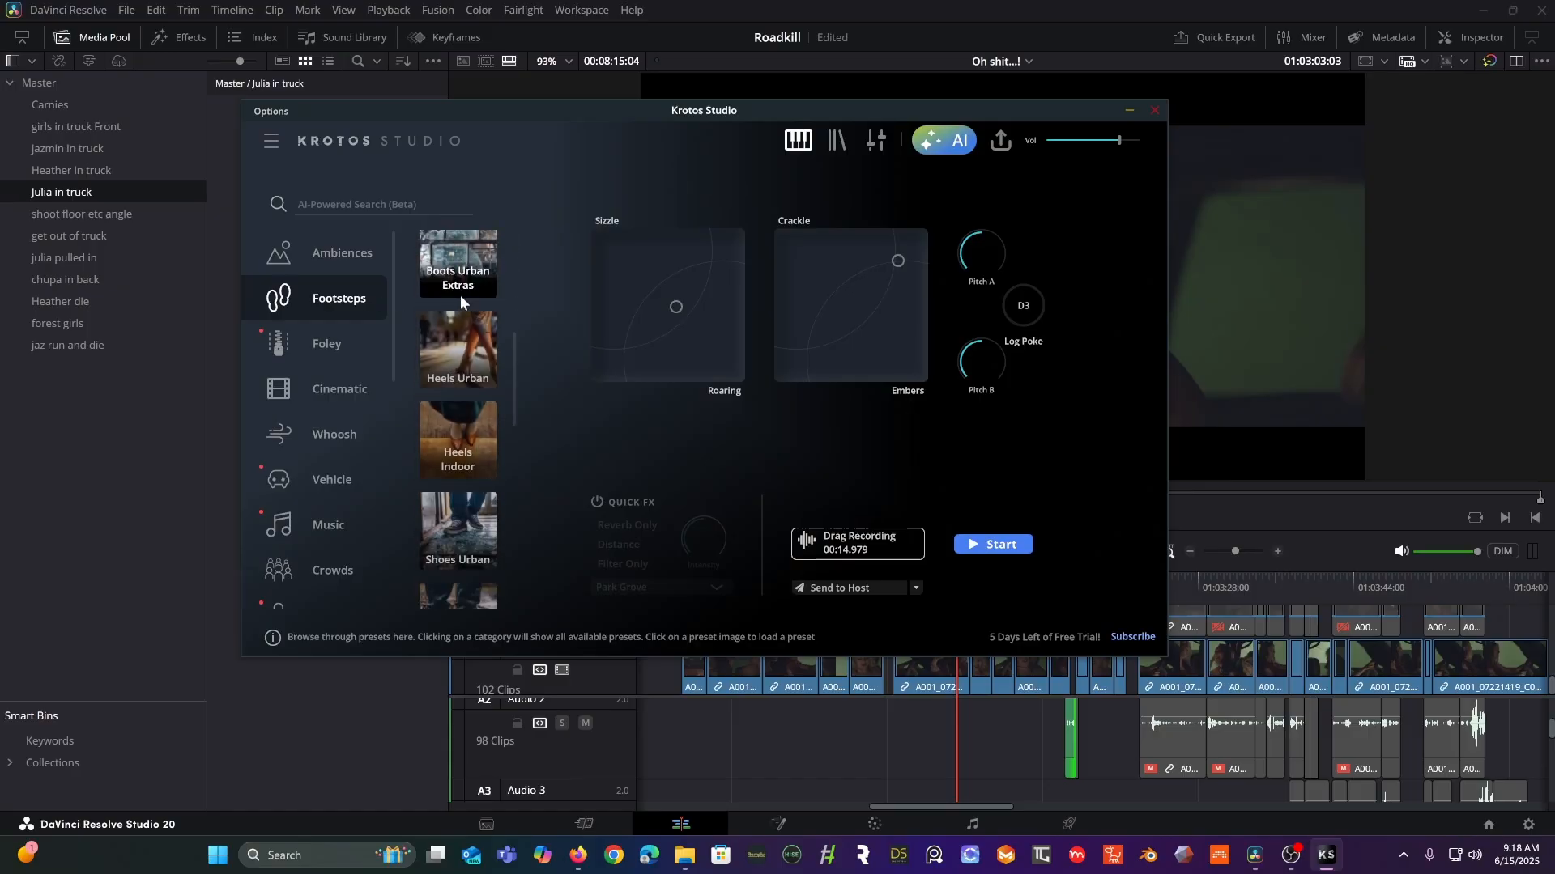
scroll(457, 346, down, 3)
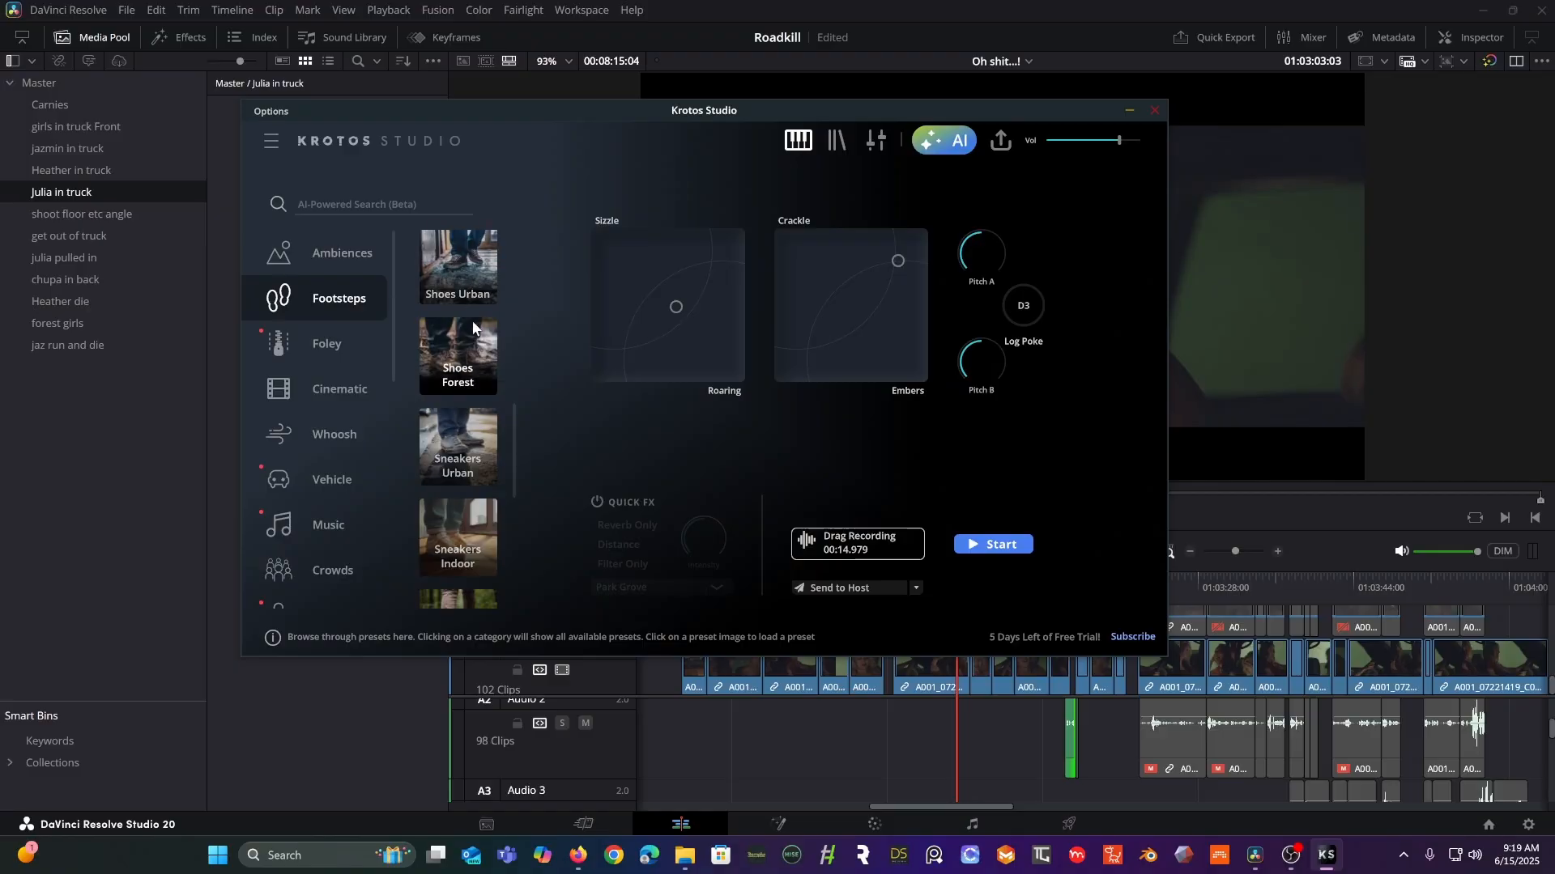
scroll(475, 284, down, 2)
scroll(468, 427, down, 2)
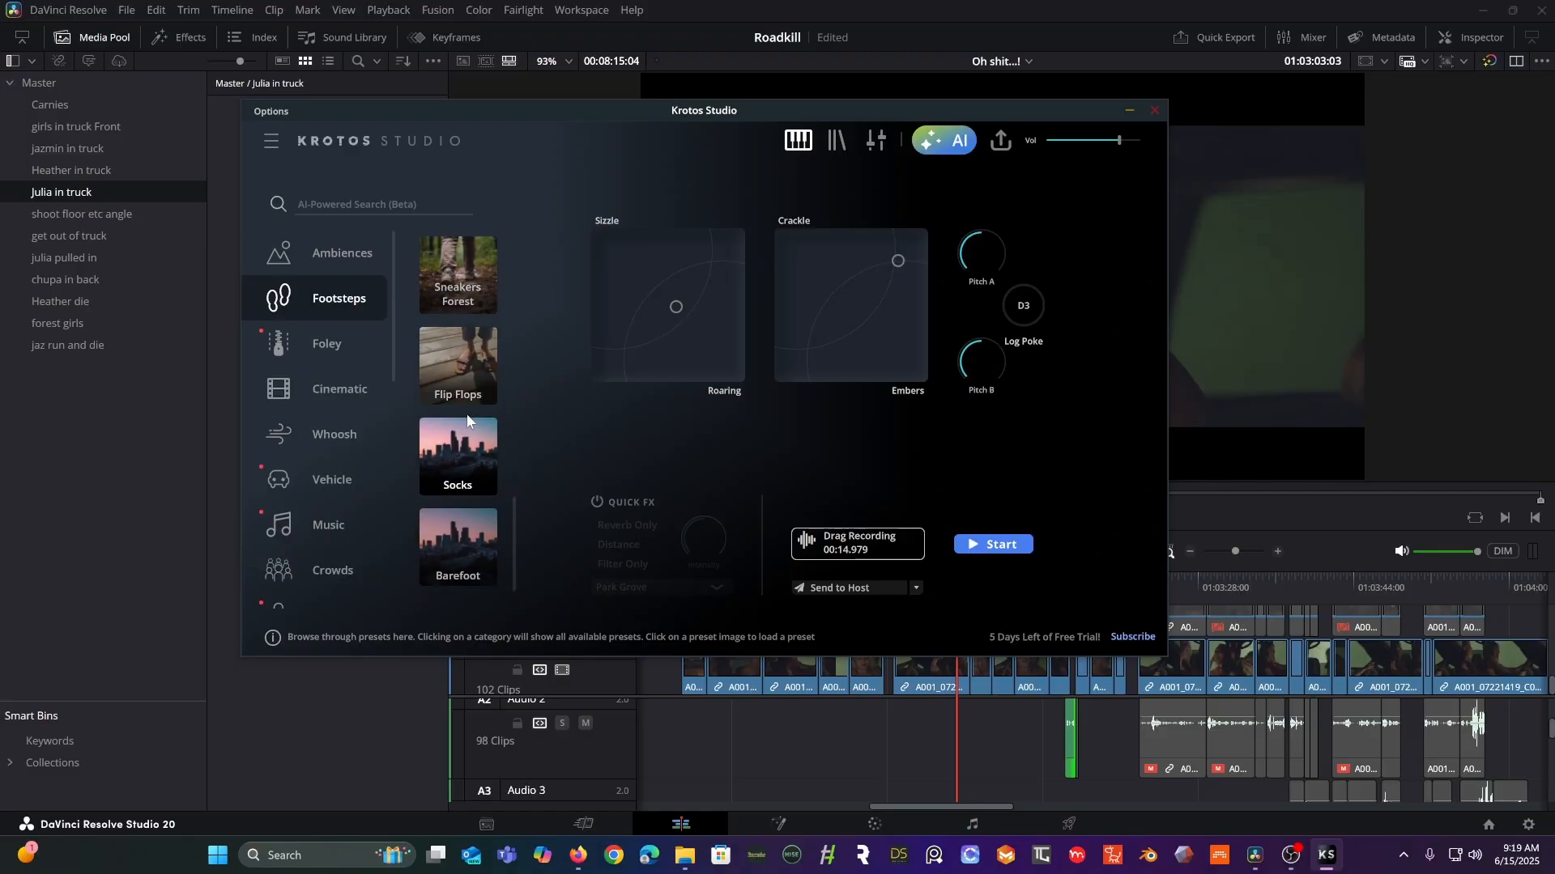
scroll(468, 363, up, 4)
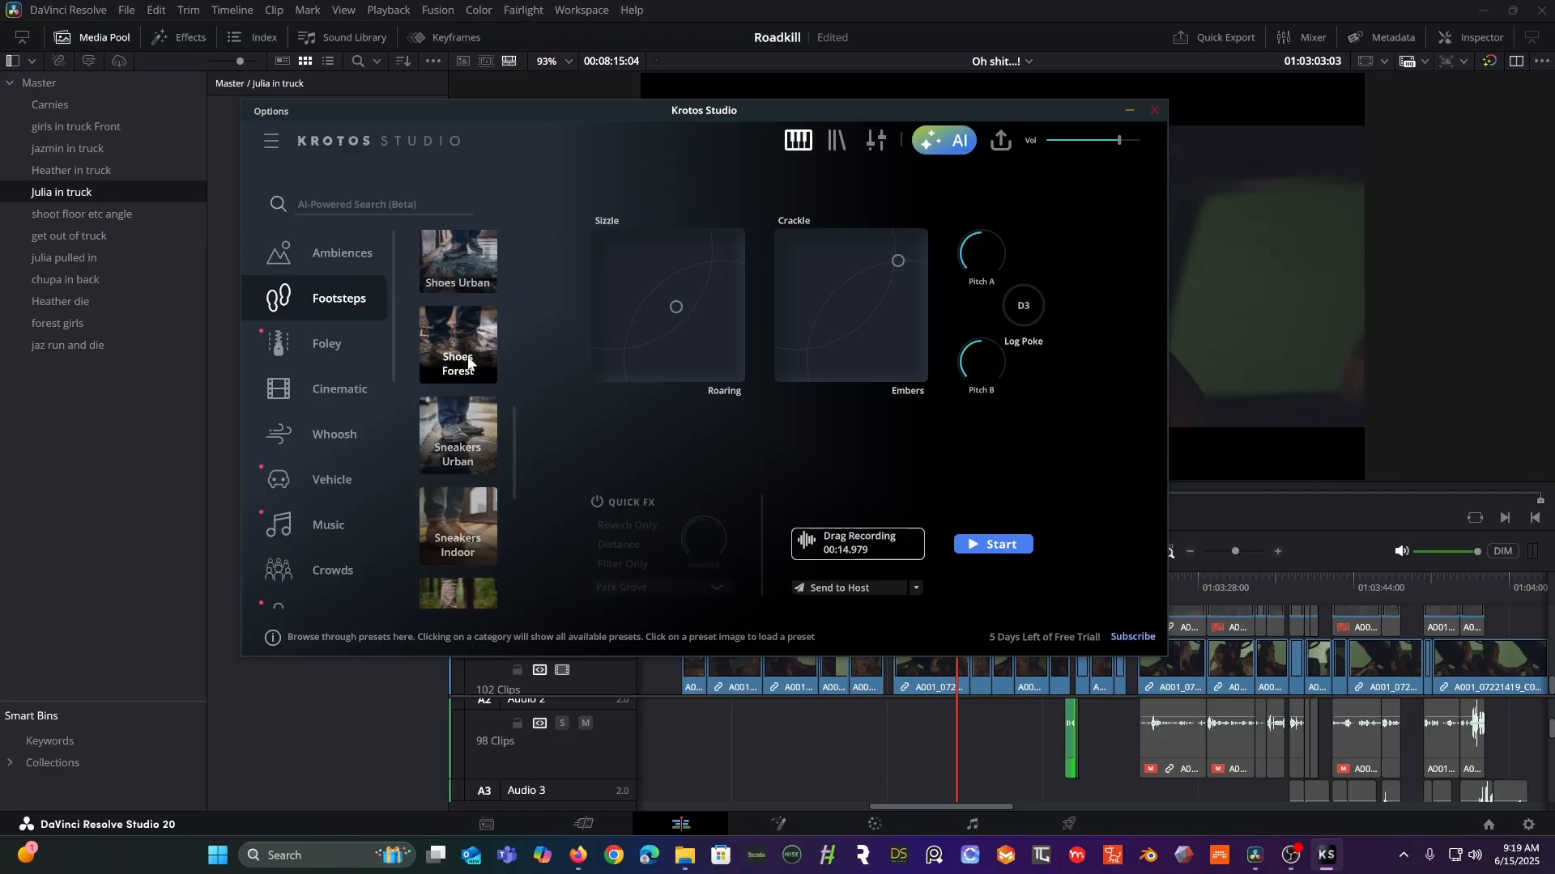
scroll(468, 363, up, 3)
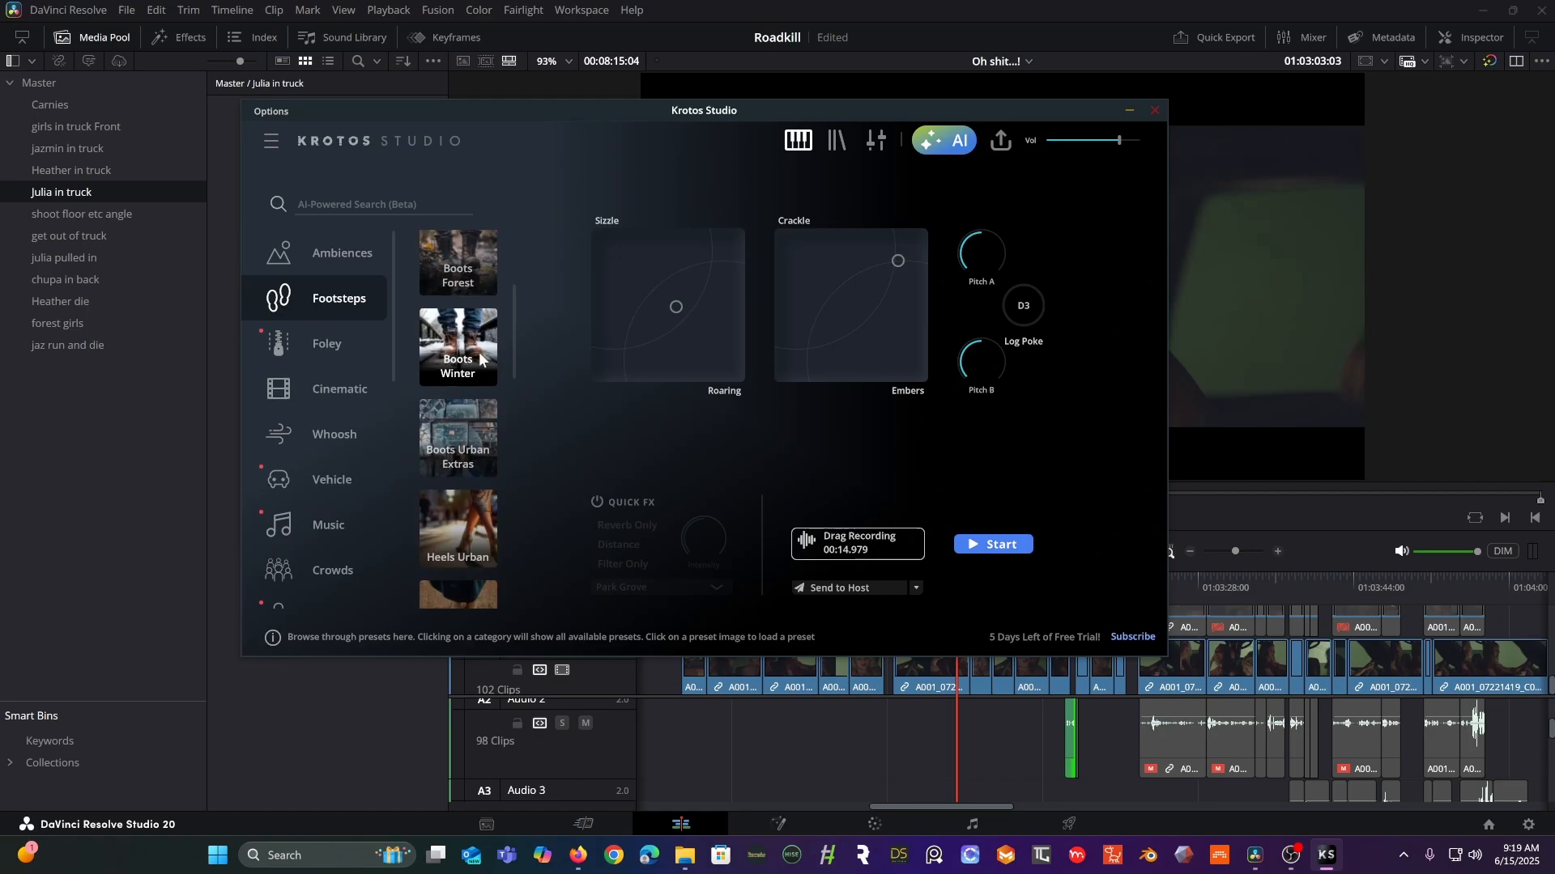
- Look through the Ambiences presets, from City and Forest down to London Park and Apartment
click(376, 260)
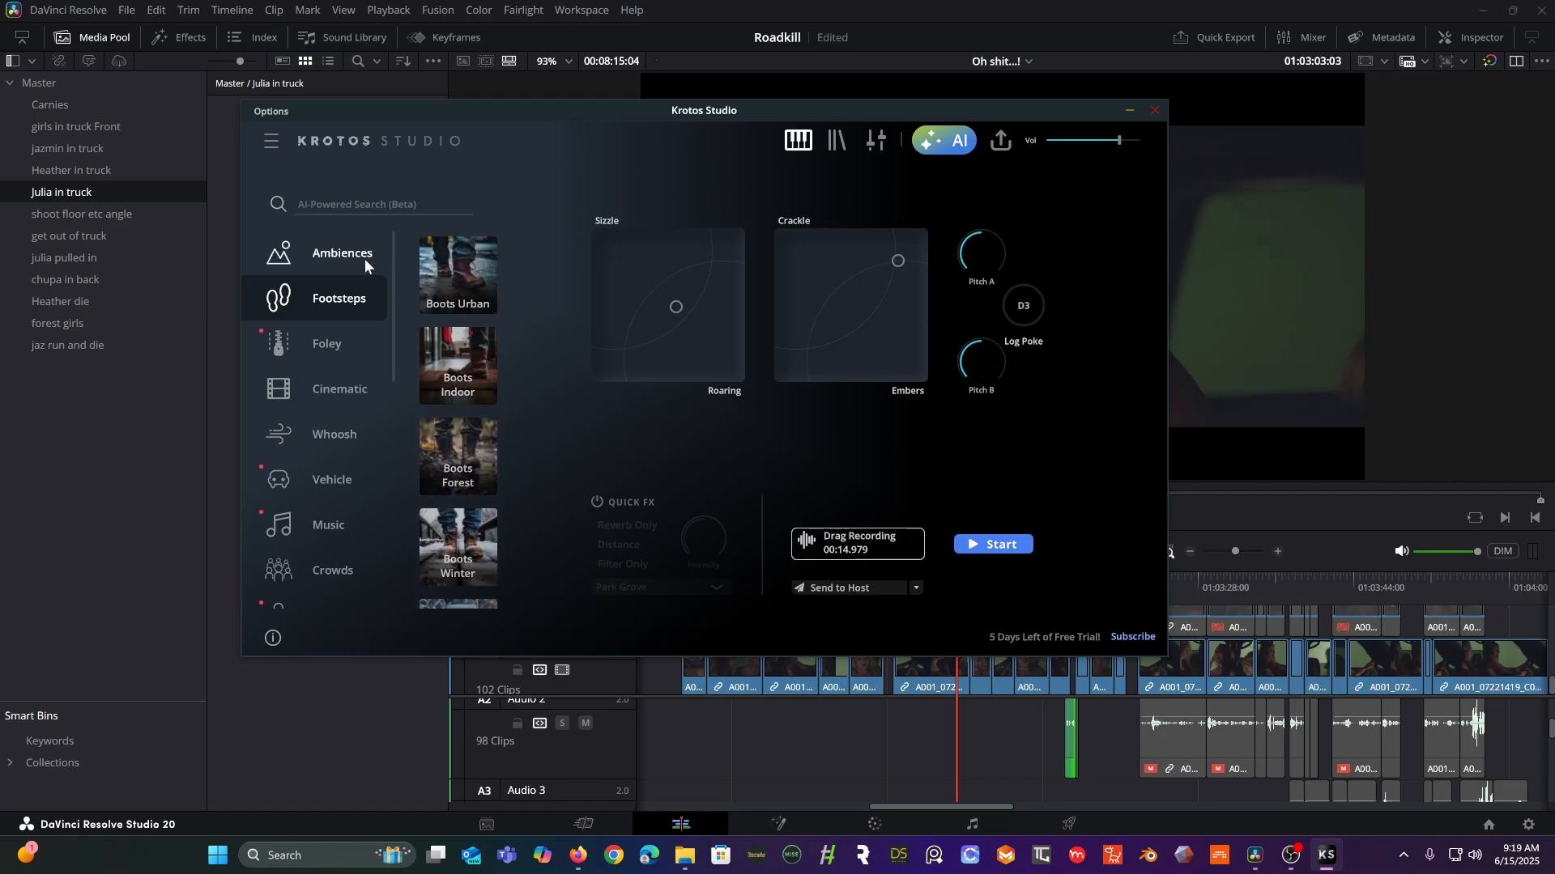
scroll(464, 364, down, 1)
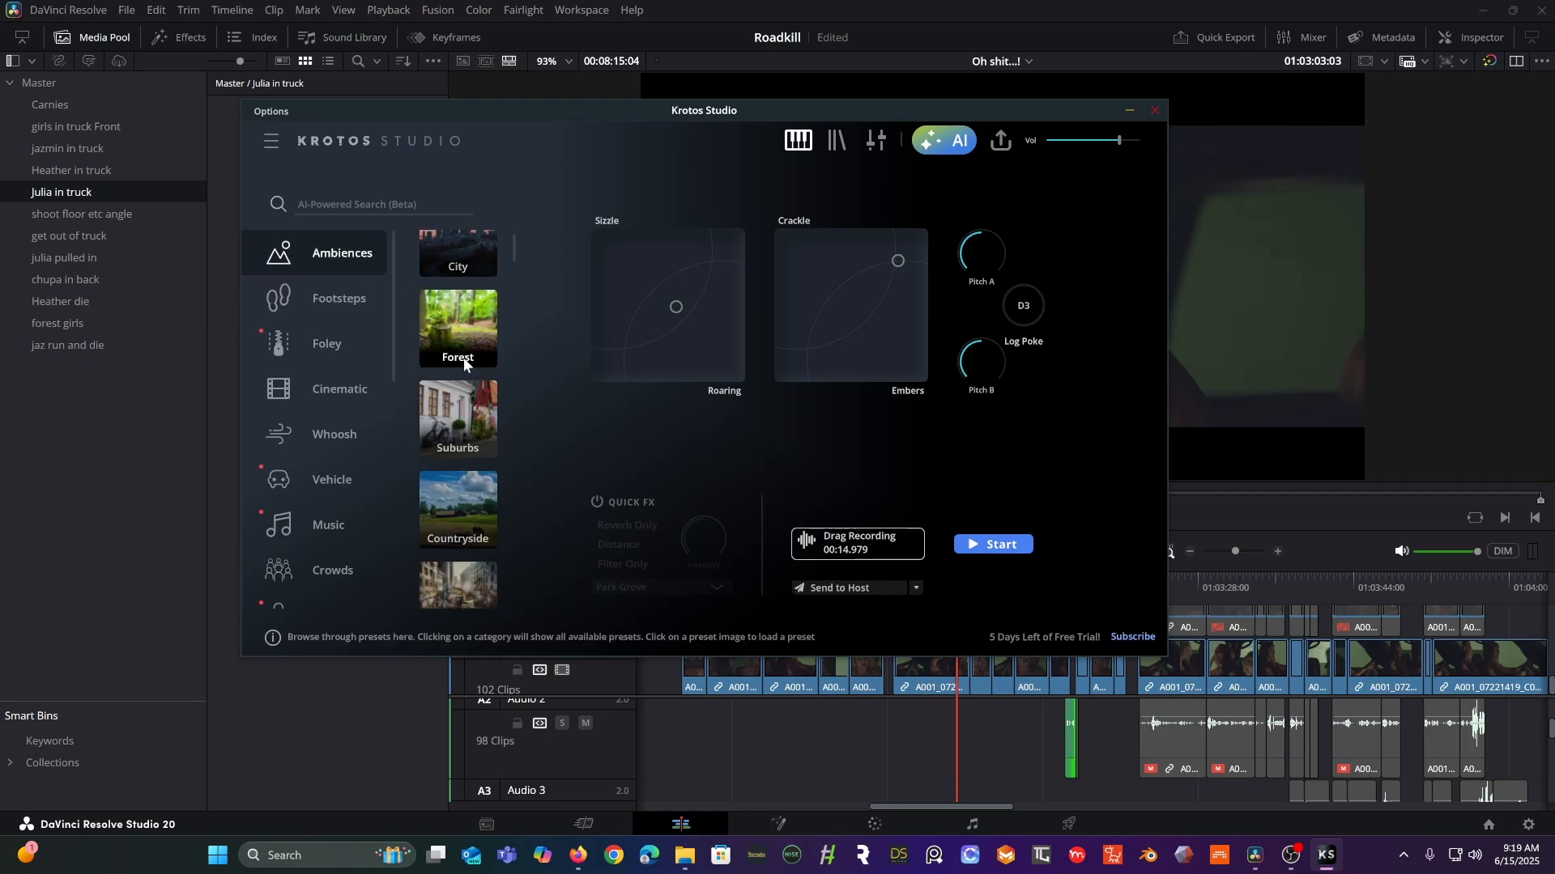
scroll(464, 363, down, 6)
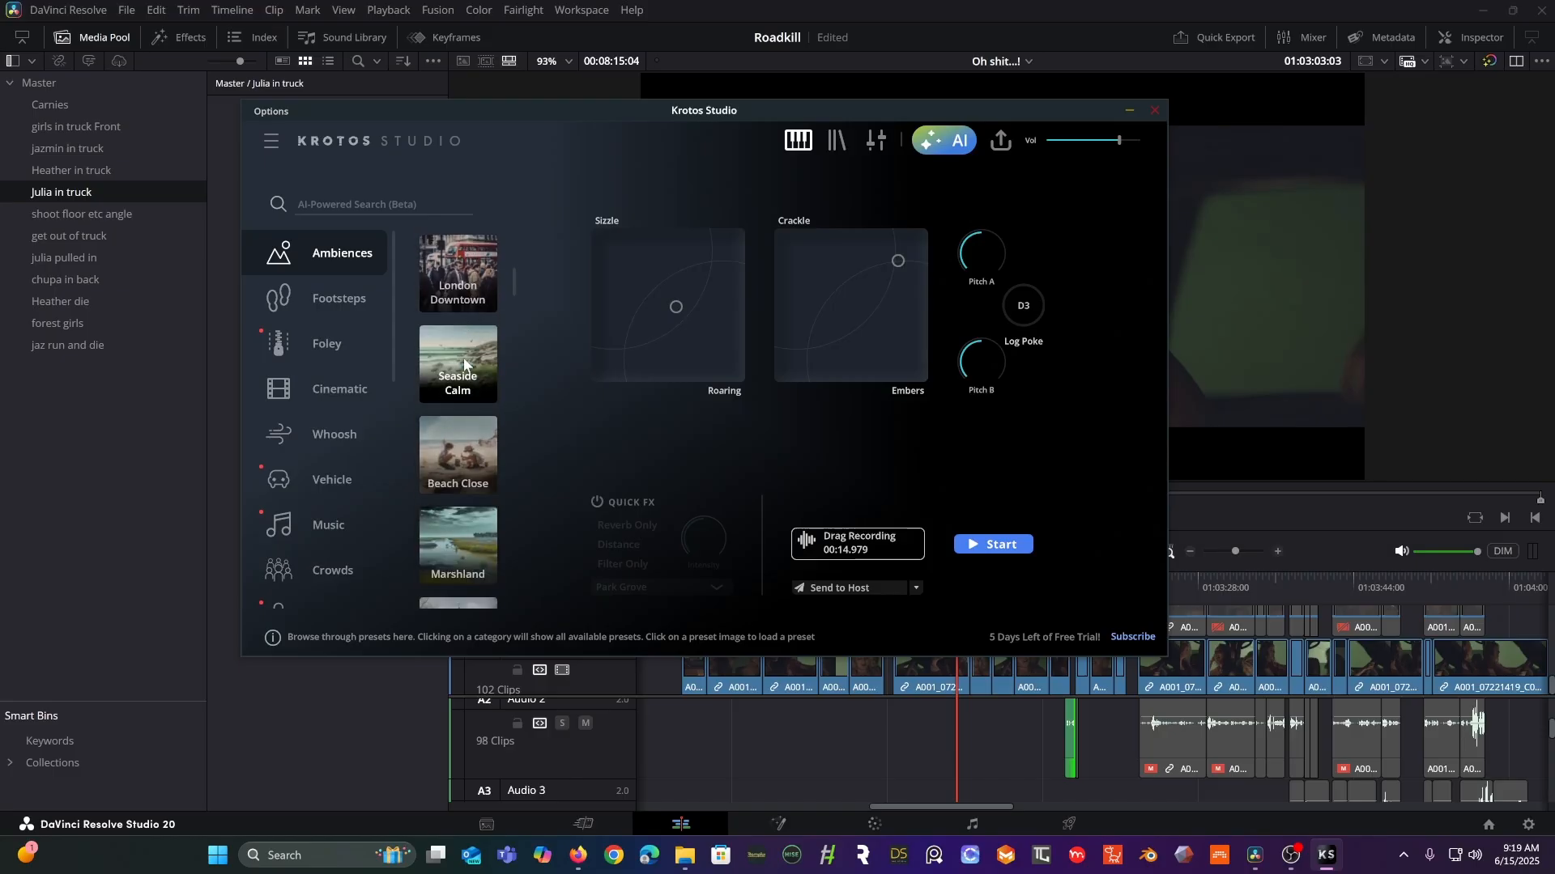
scroll(464, 363, up, 1)
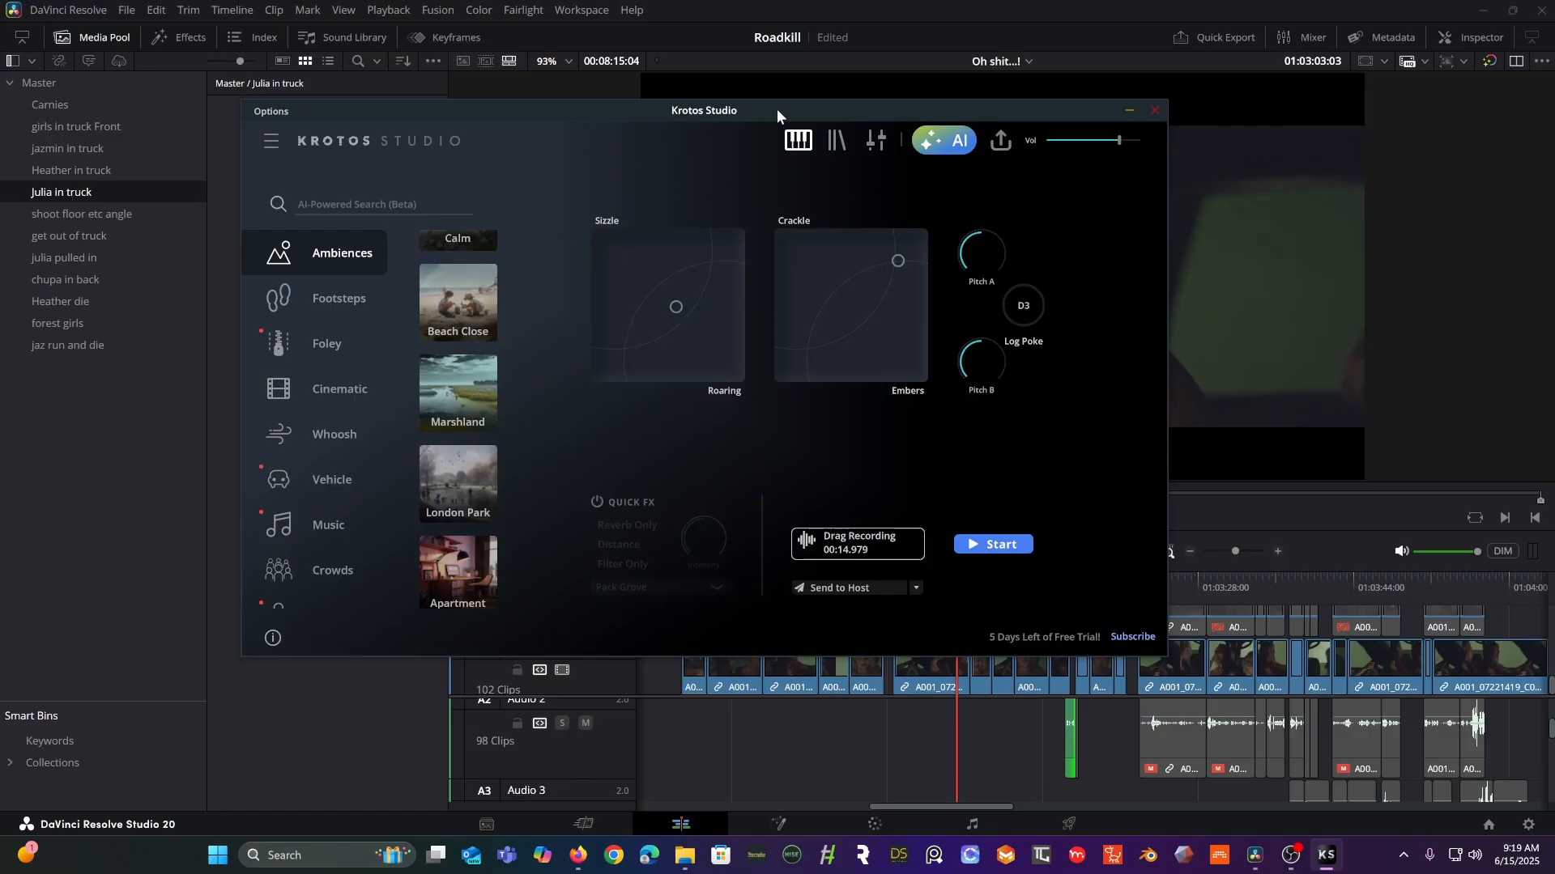
- Minimize Krotos Studio and play the truck scene from its beginning in DaVinci Resolve in a slightly enlarged viewer
drag(777, 108, 750, 130)
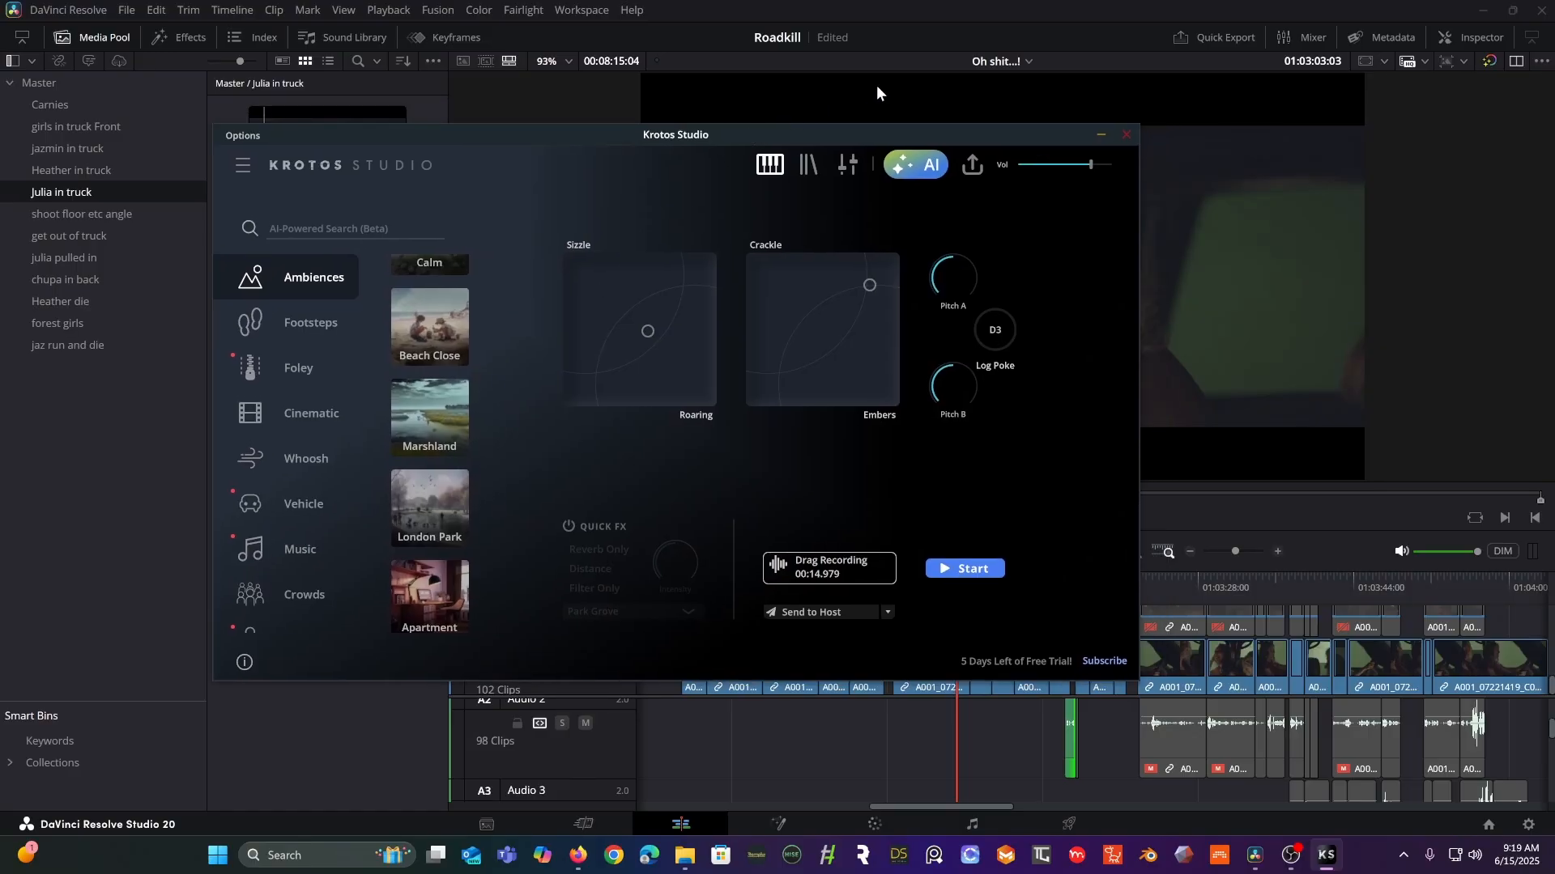
click(1101, 135)
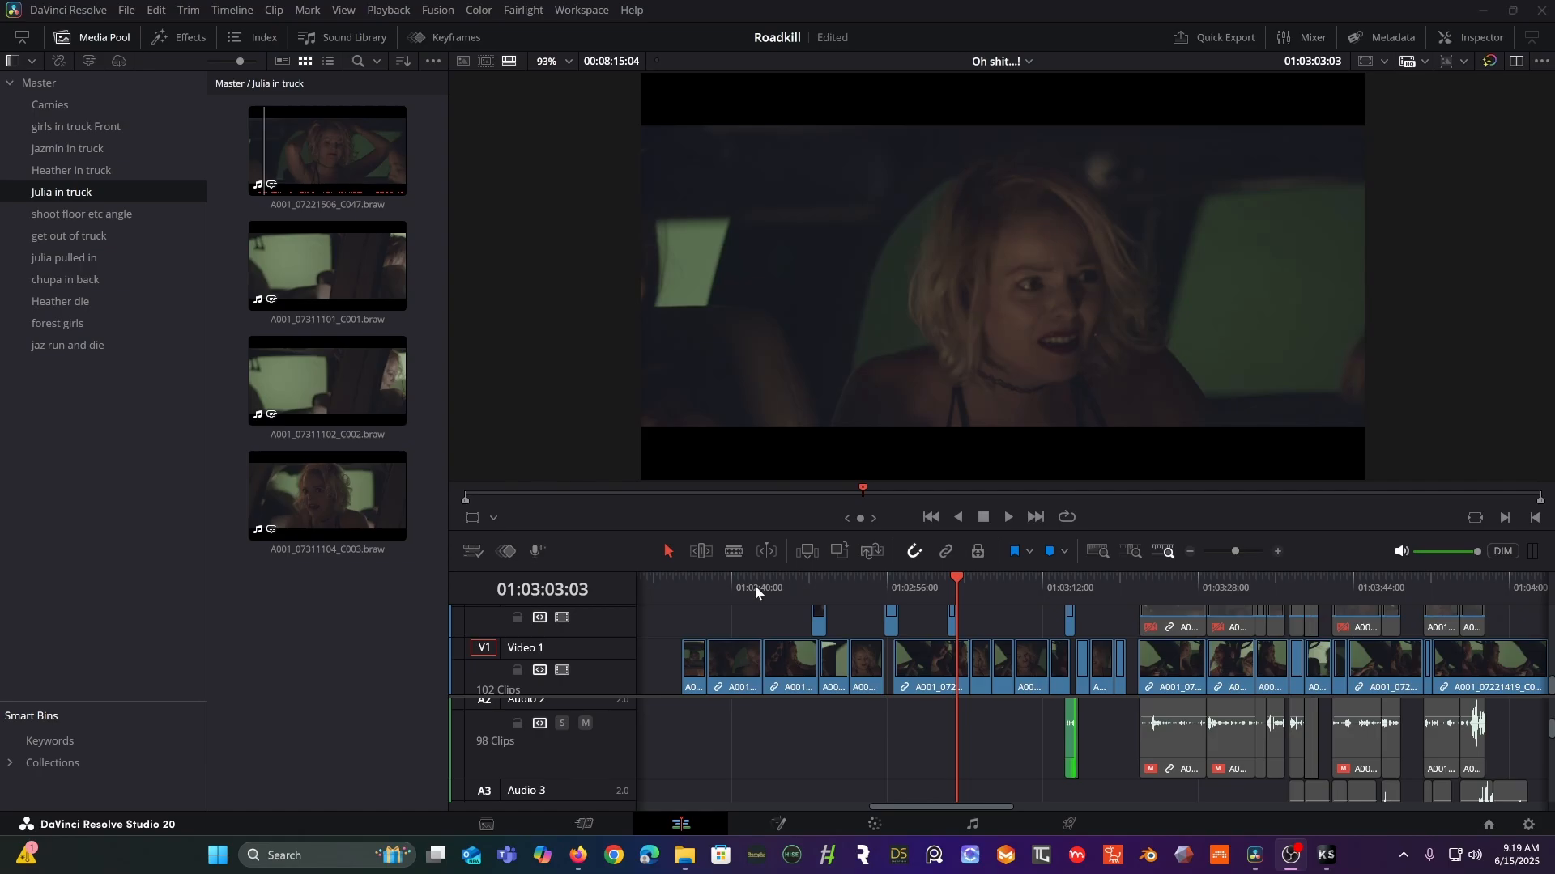
click(687, 578)
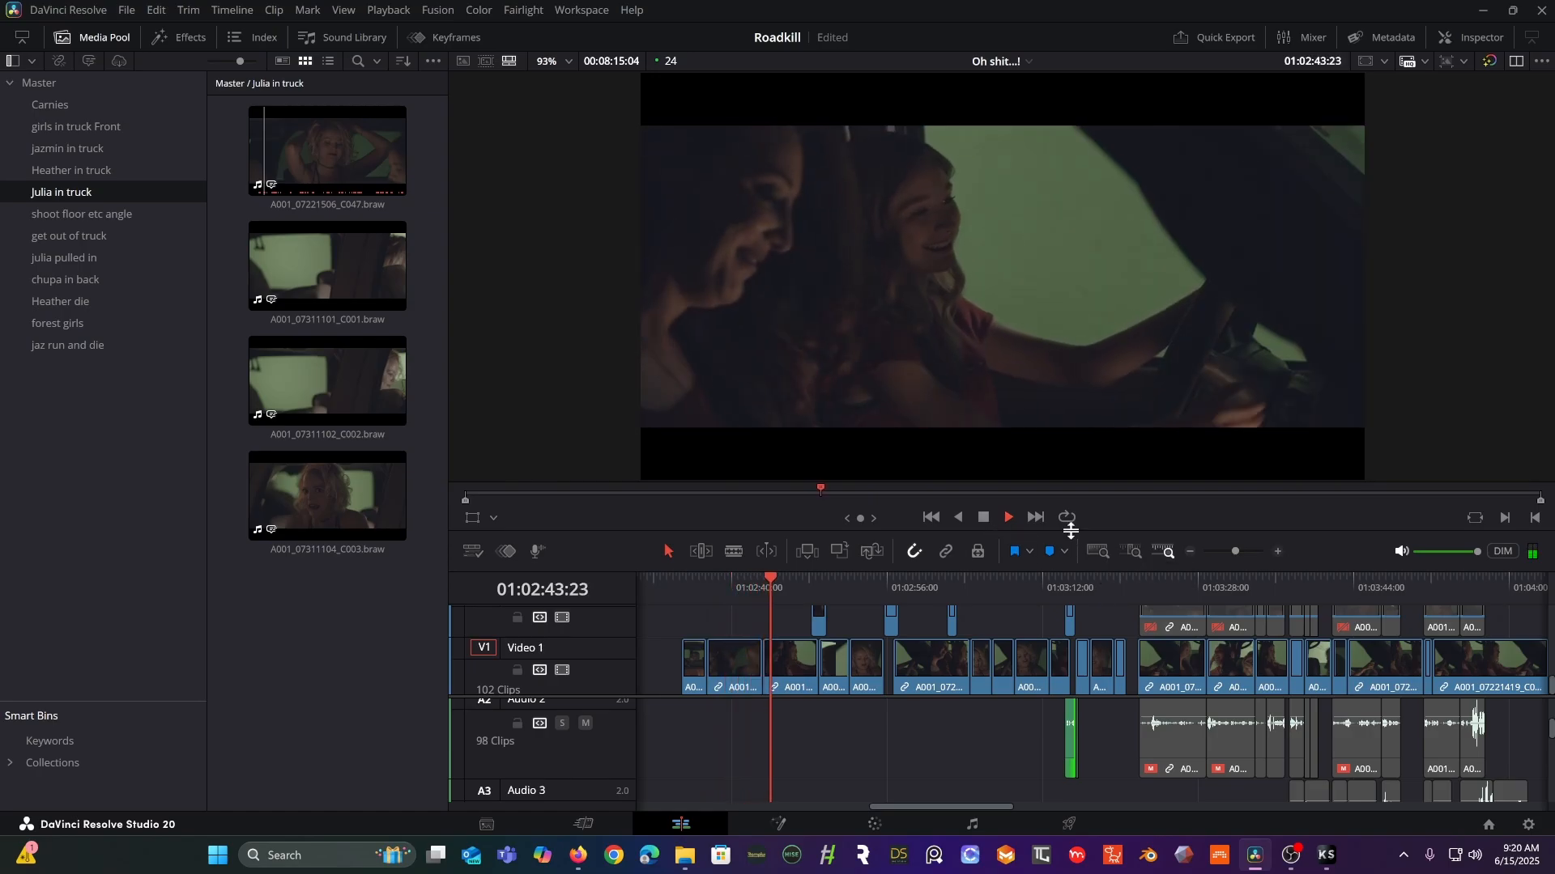
drag(1062, 534, 1059, 561)
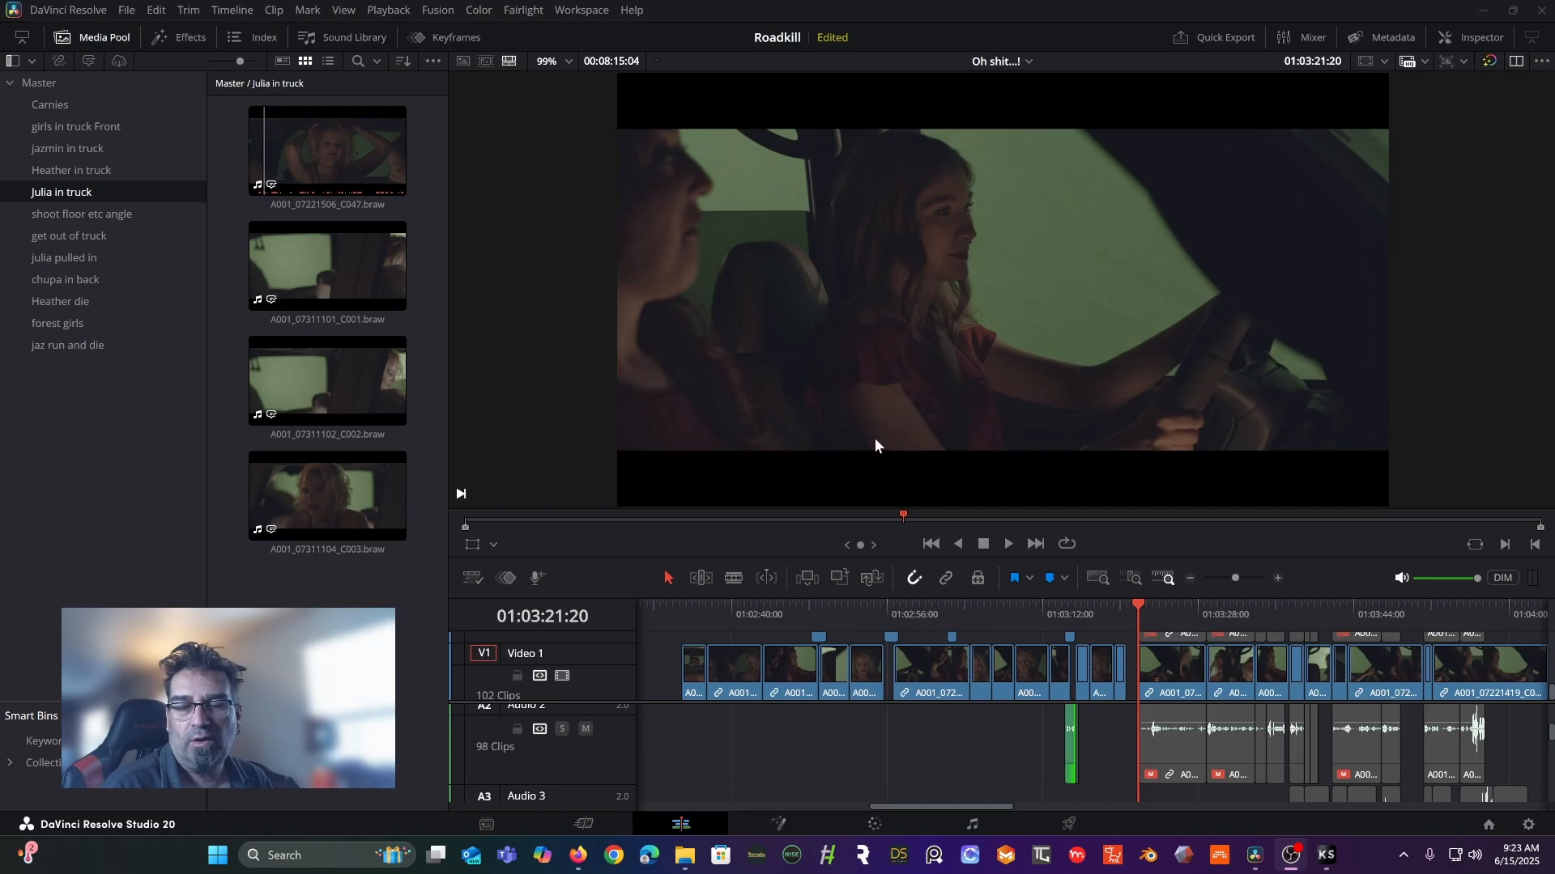
- Play a short part of the truck scene from 01:02:37:12 and return the playhead to the start of its first clip
click(708, 608)
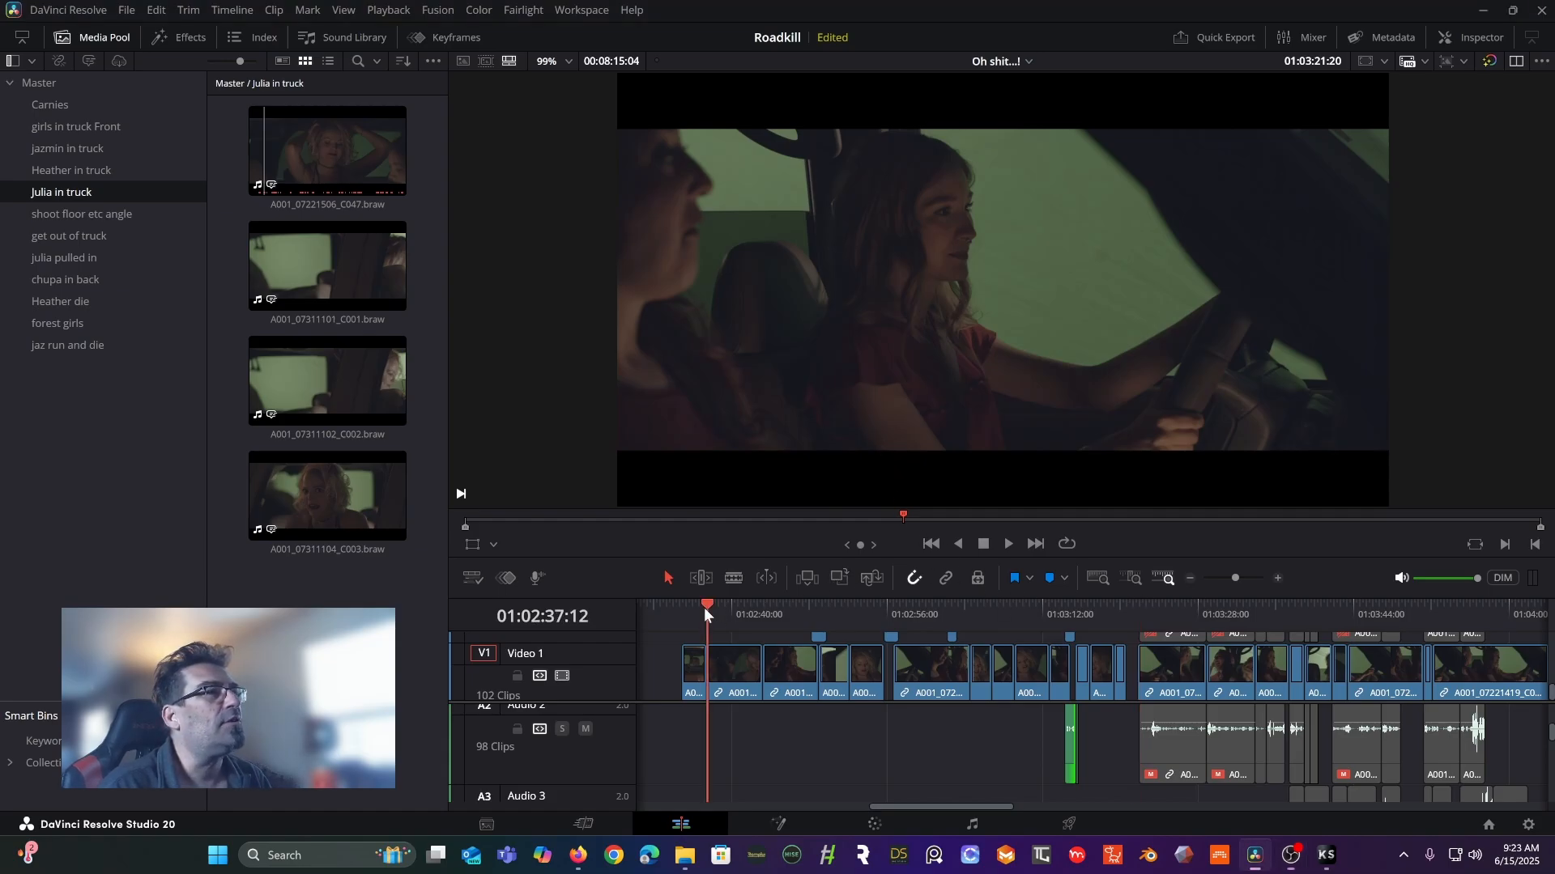
click(1008, 543)
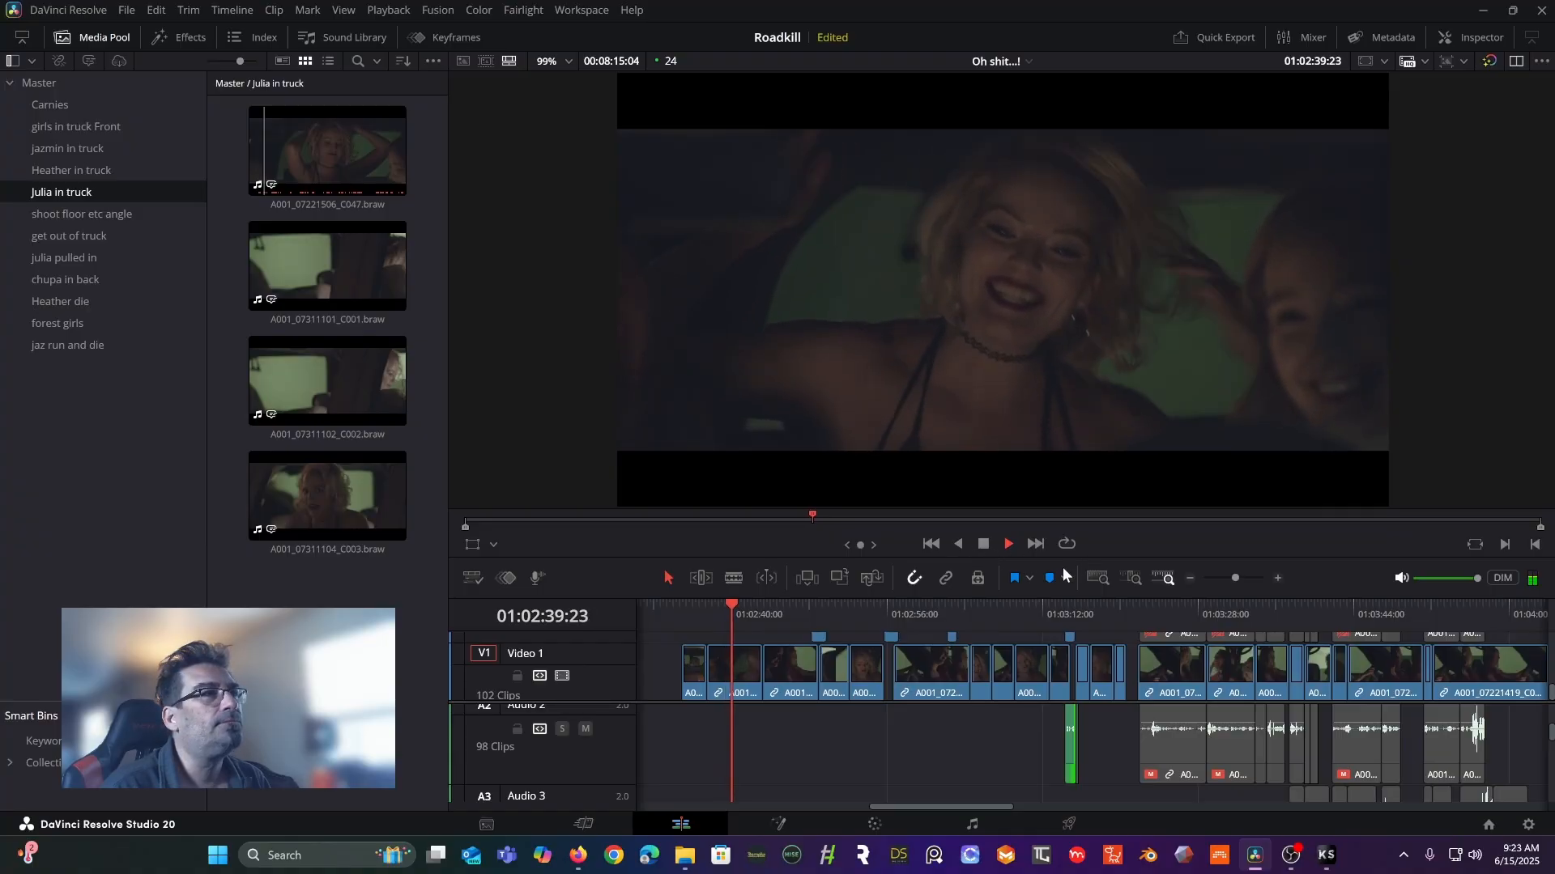
click(982, 544)
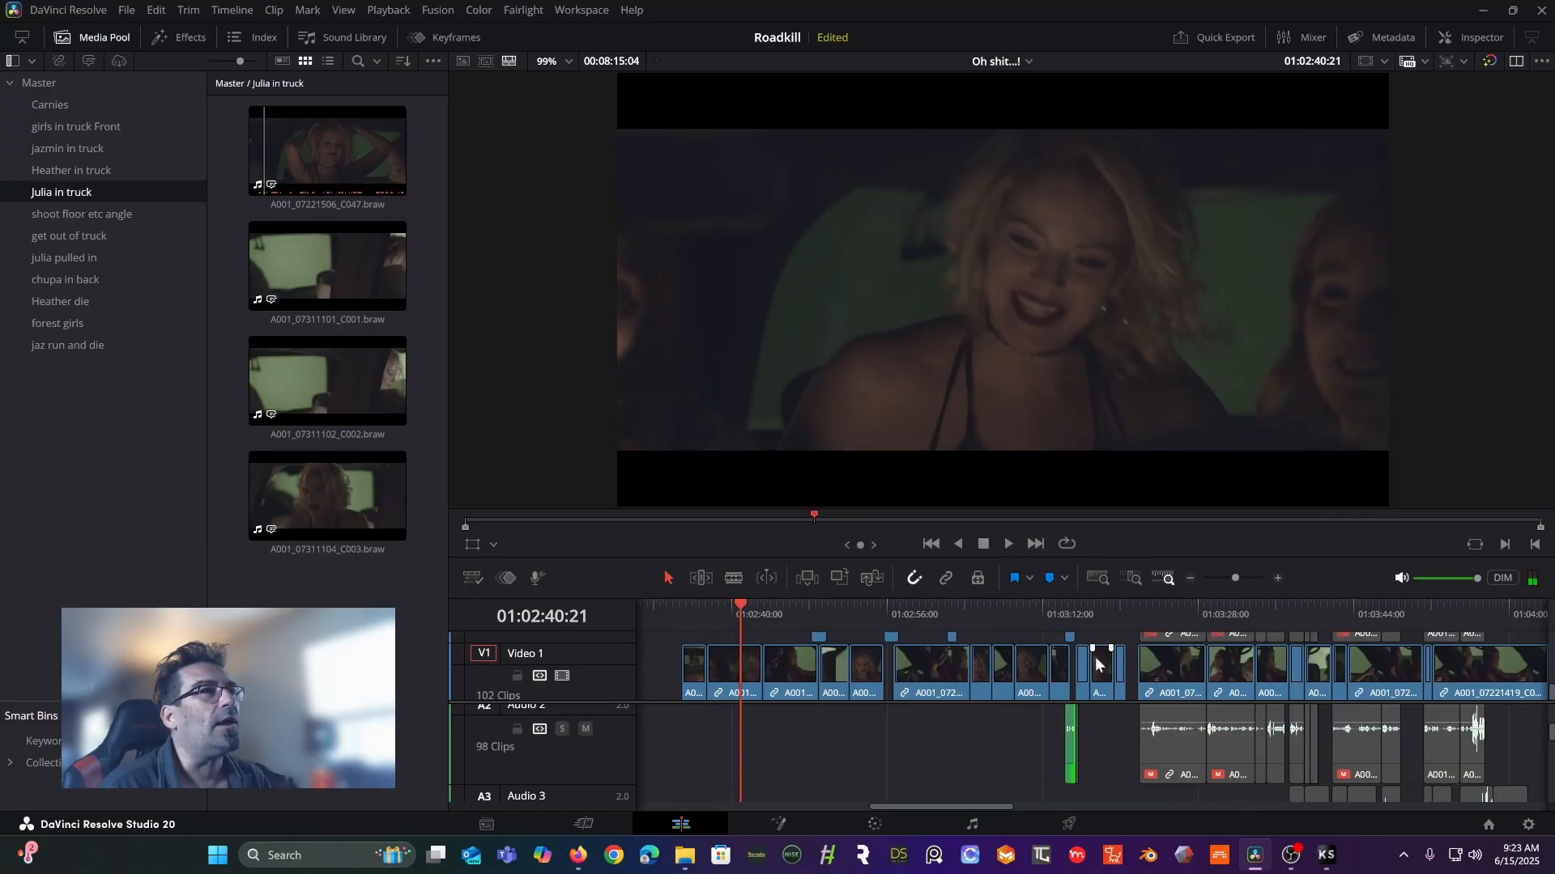
drag(692, 603, 683, 668)
click(686, 614)
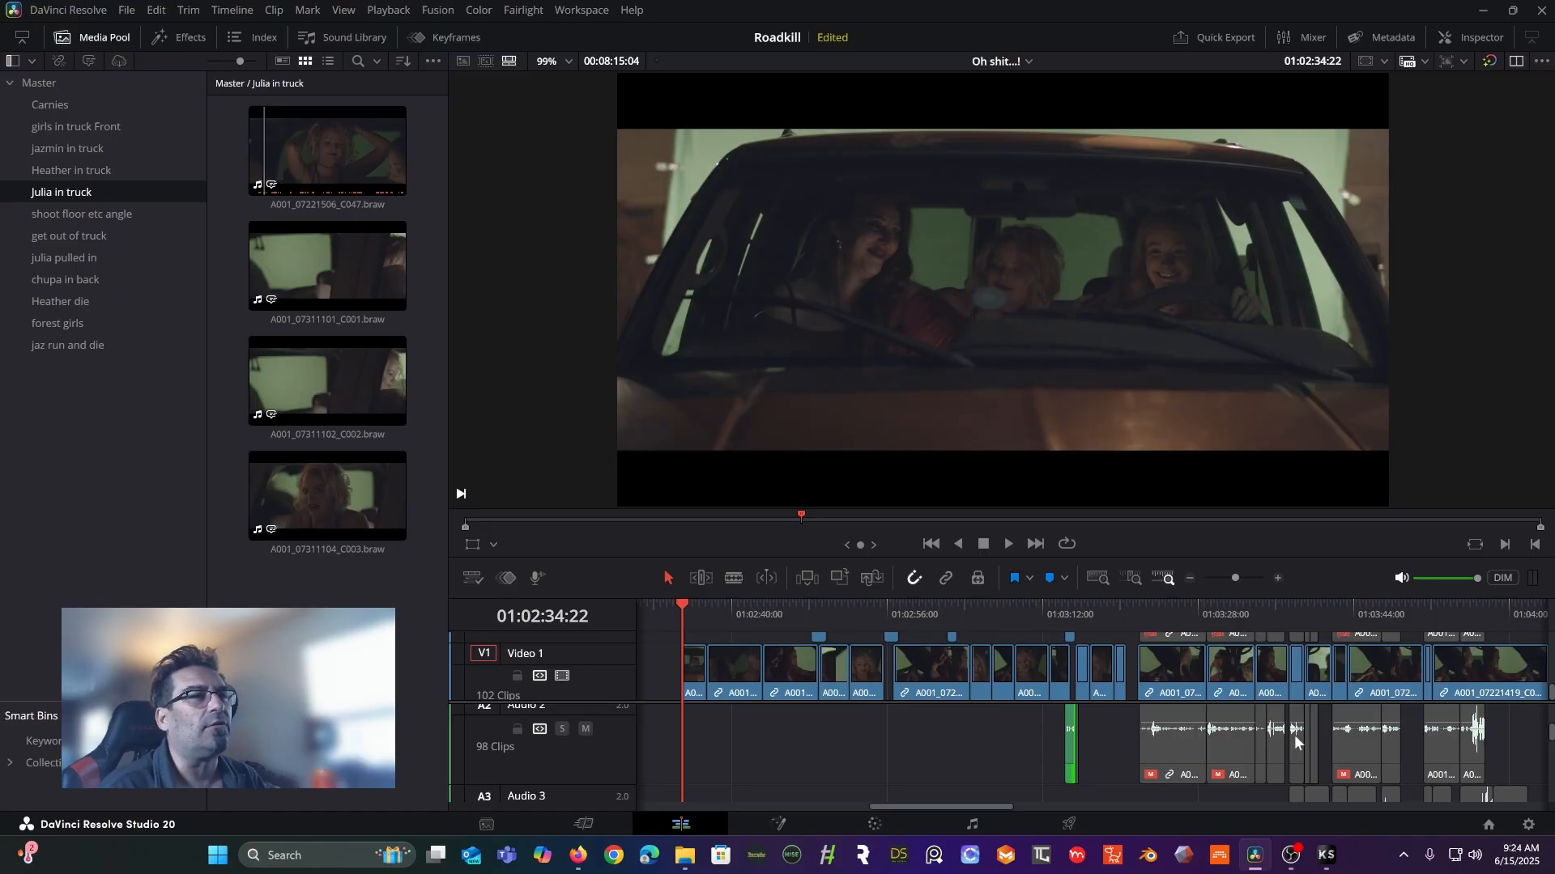
- Switch back to Krotos Studio, move its window clear of the timeline, and make a short test recording with the loaded preset
click(1329, 863)
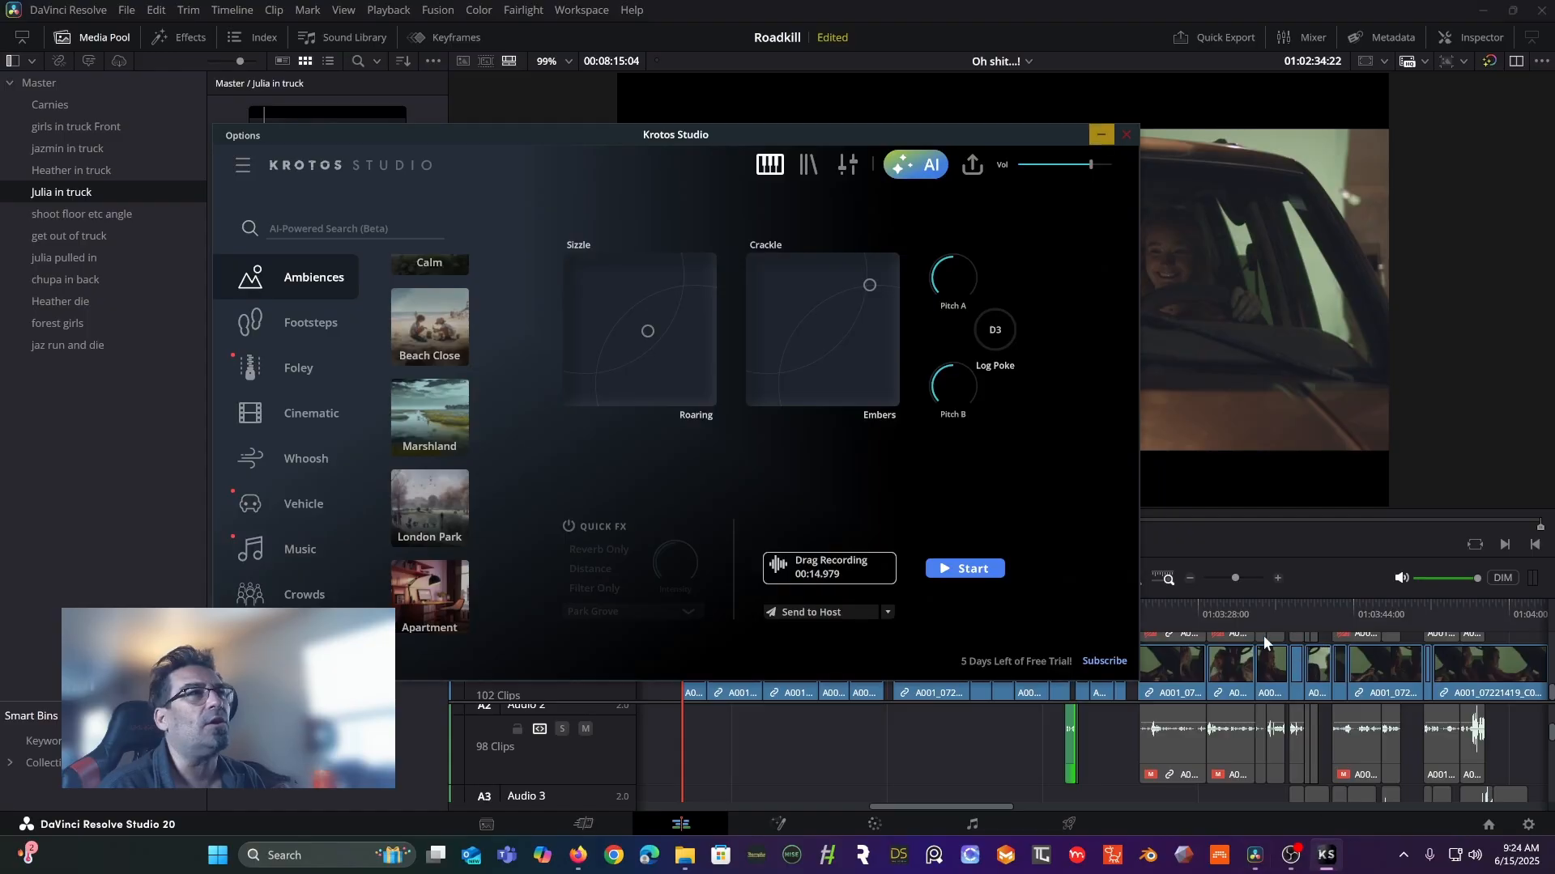
drag(879, 128, 712, 39)
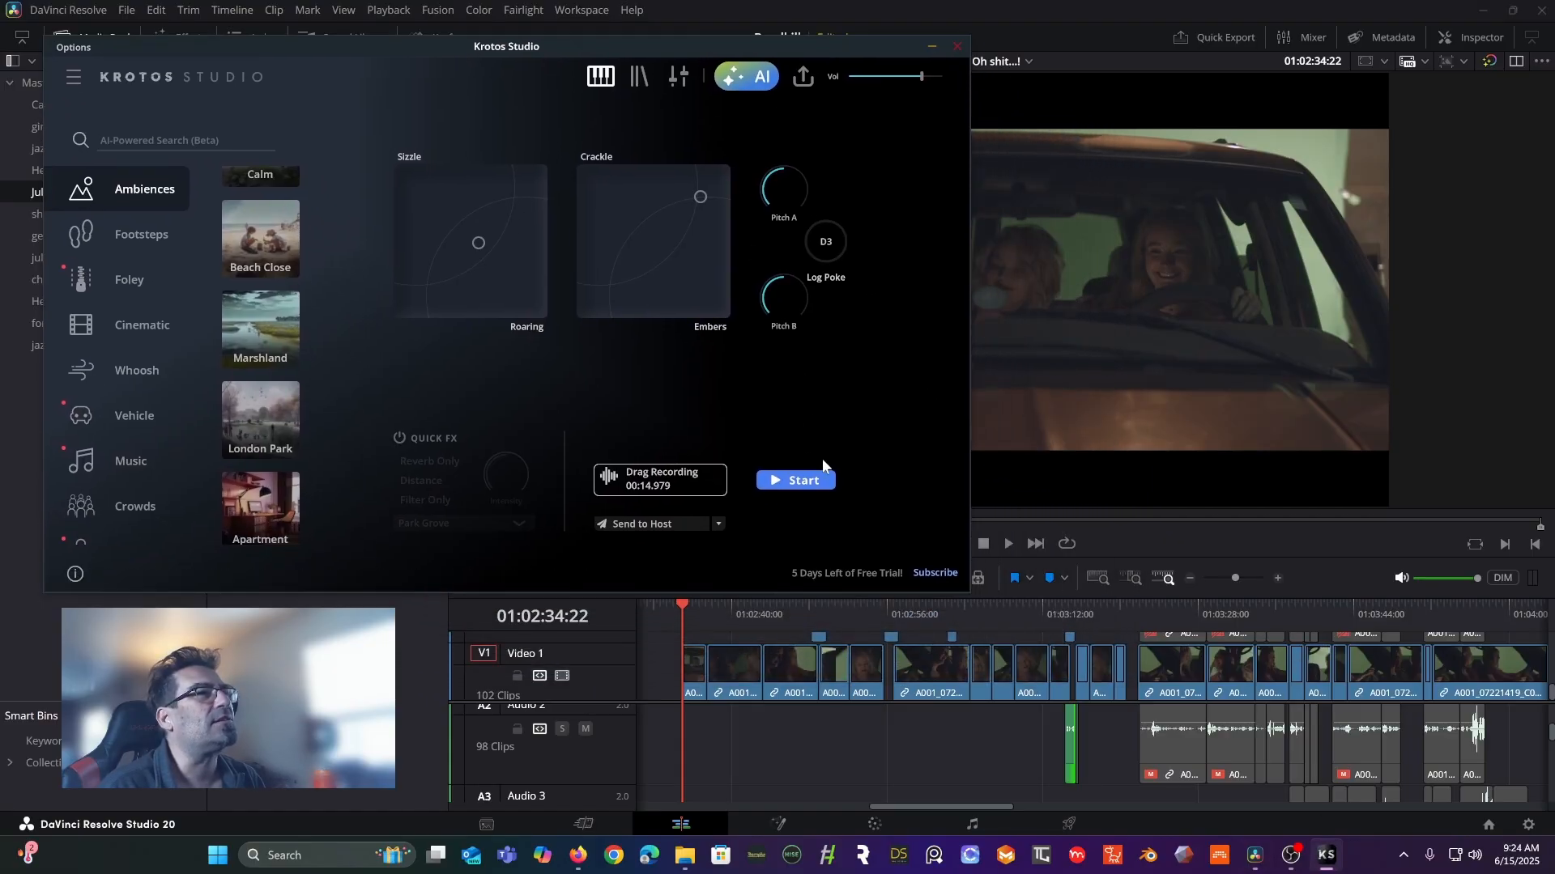
click(812, 481)
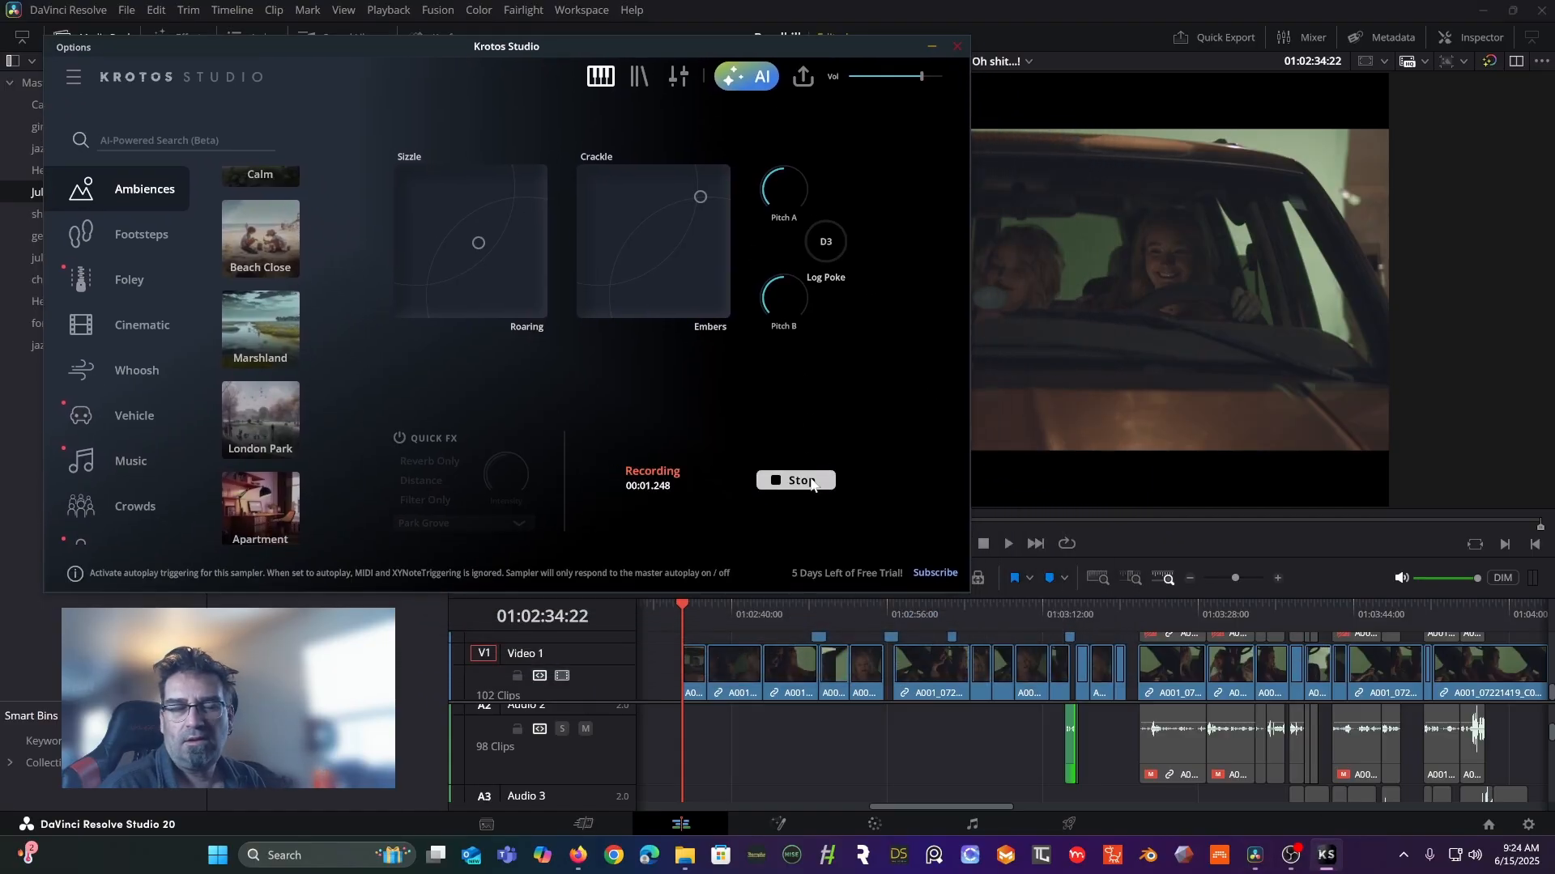
click(812, 480)
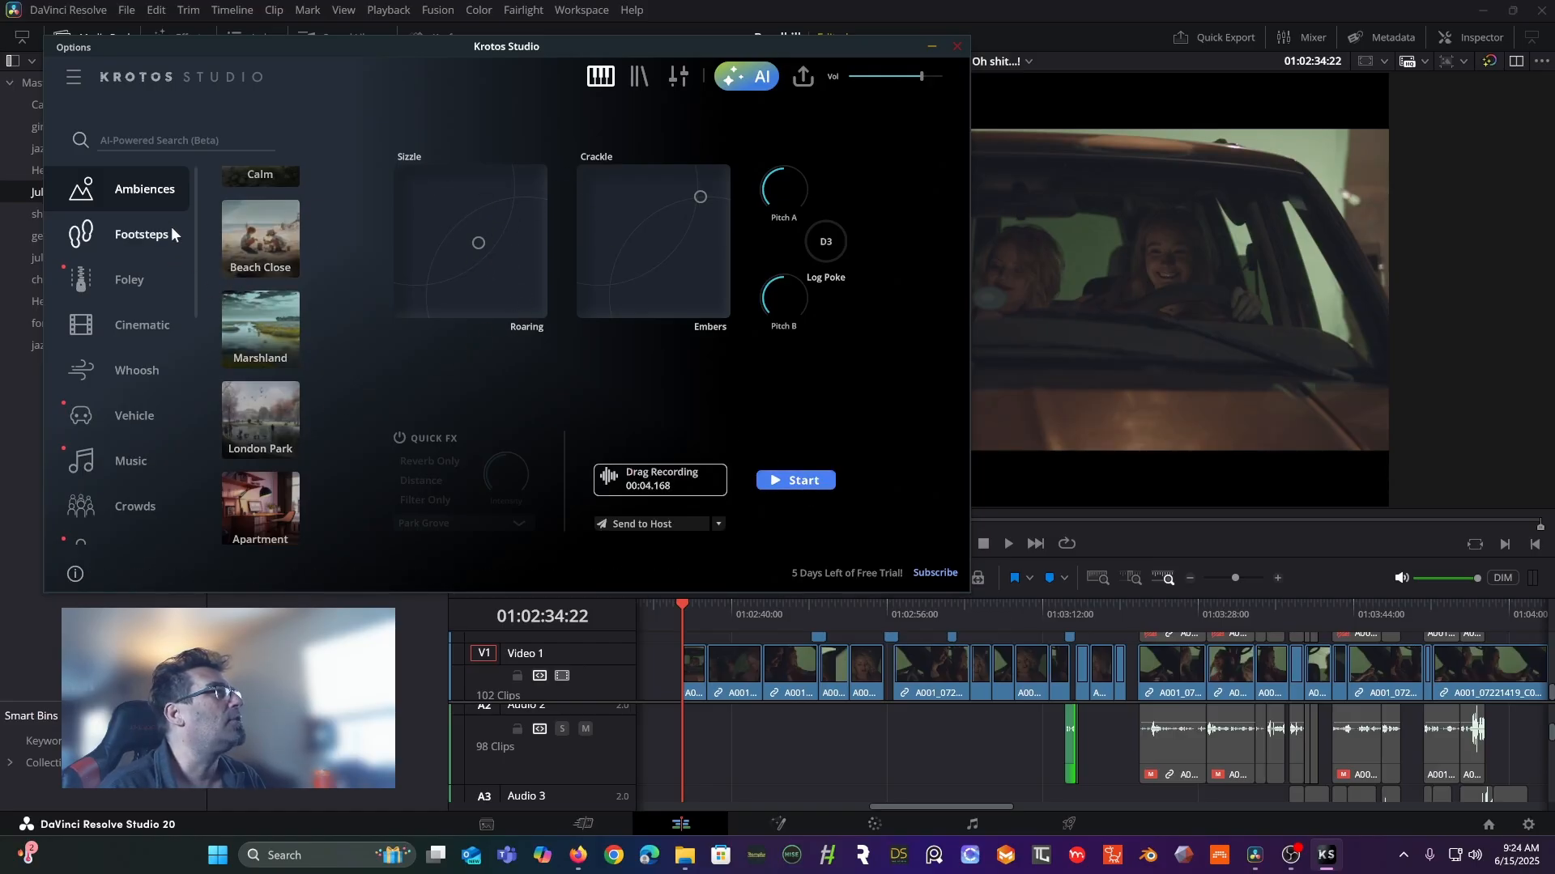
- Load the SUV Nissan preset from the Vehicle category and record a take of about 9 seconds
scroll(164, 279, down, 3)
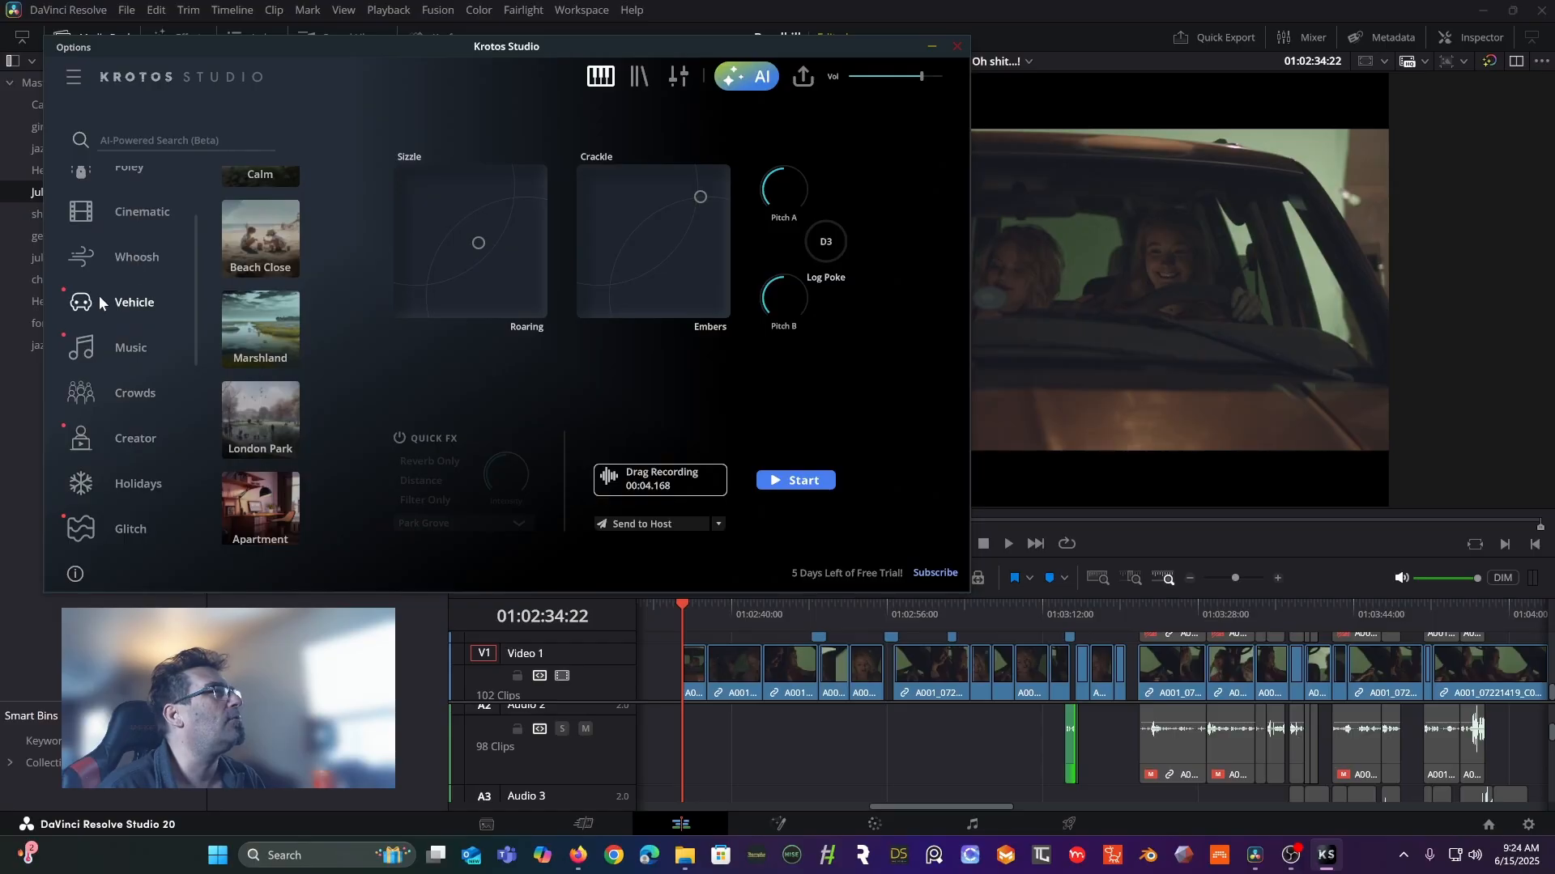
click(131, 304)
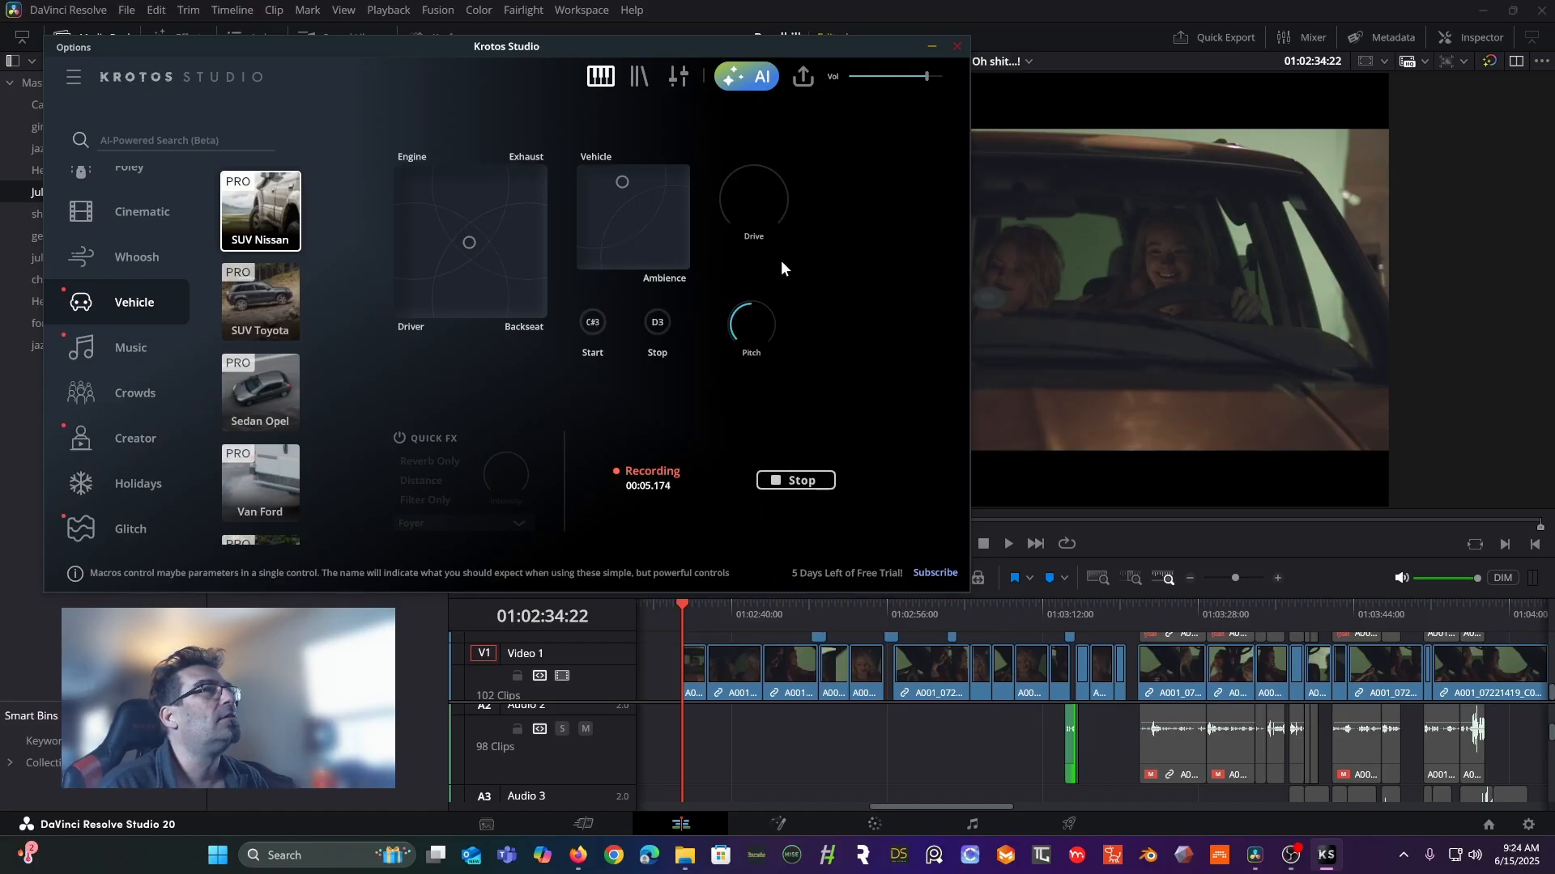
click(796, 482)
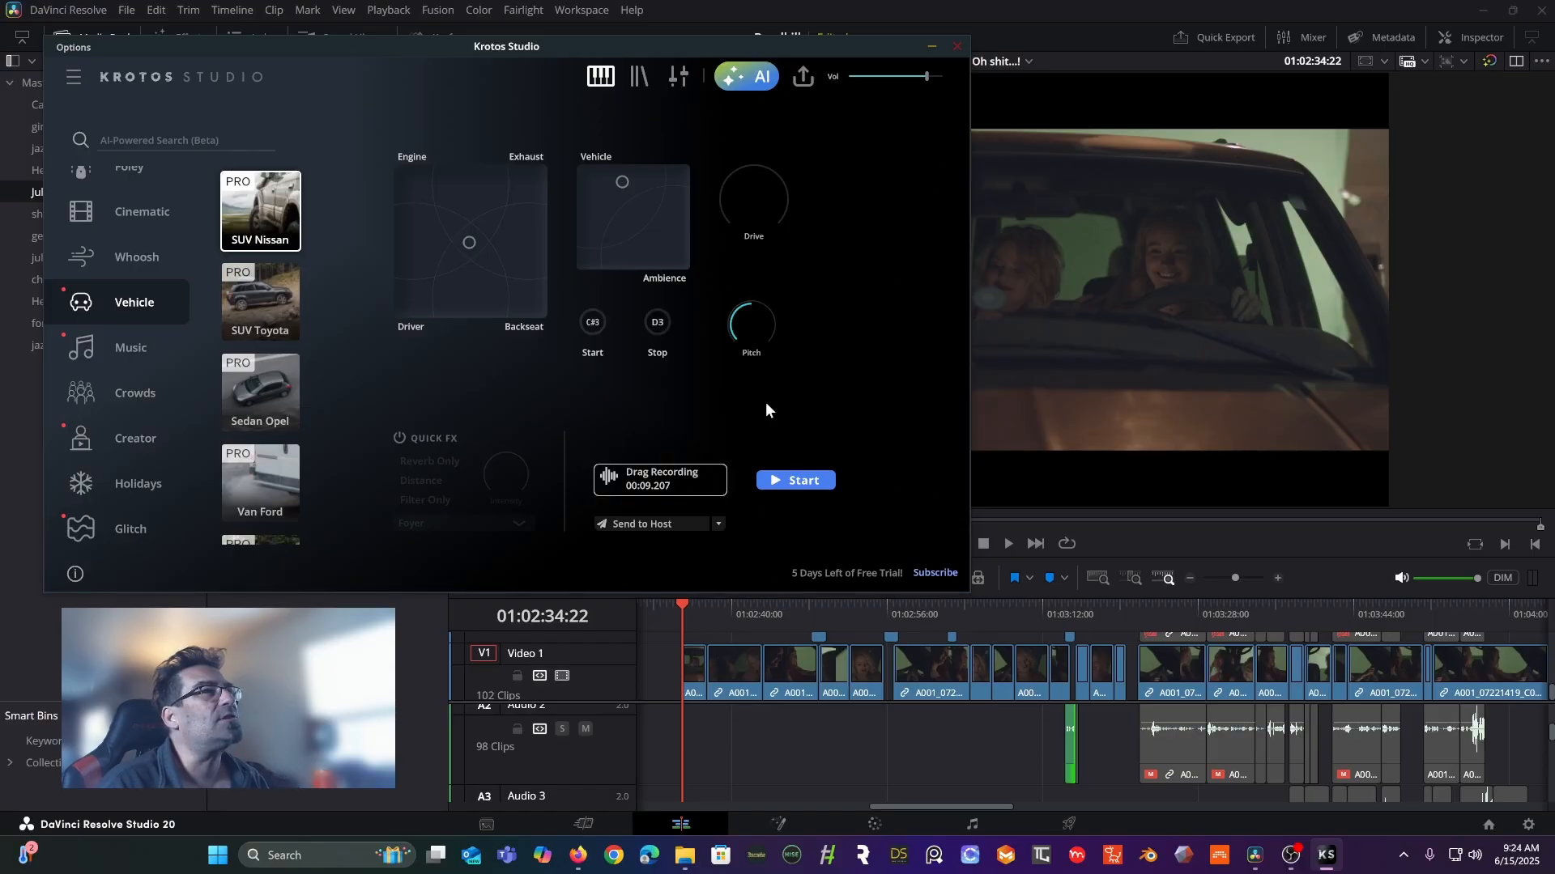
- Record another SUV Nissan take of about 12.5 seconds while raising the Drive control to 0.61
click(792, 482)
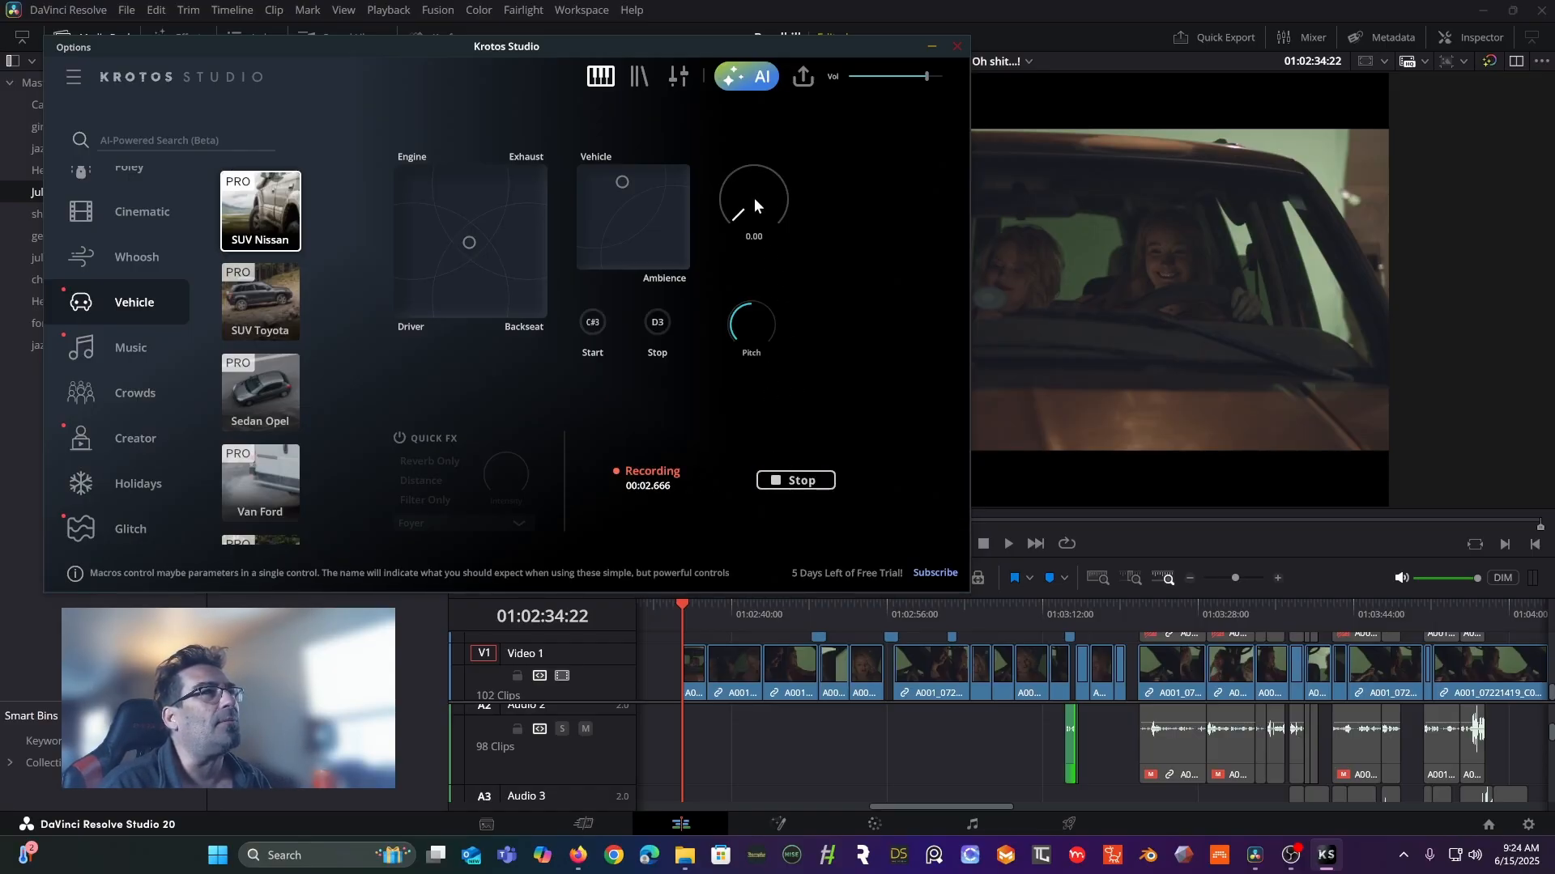
mouse_move(754, 159)
mouse_down()
mouse_move(763, 18)
mouse_move(759, 81)
mouse_up()
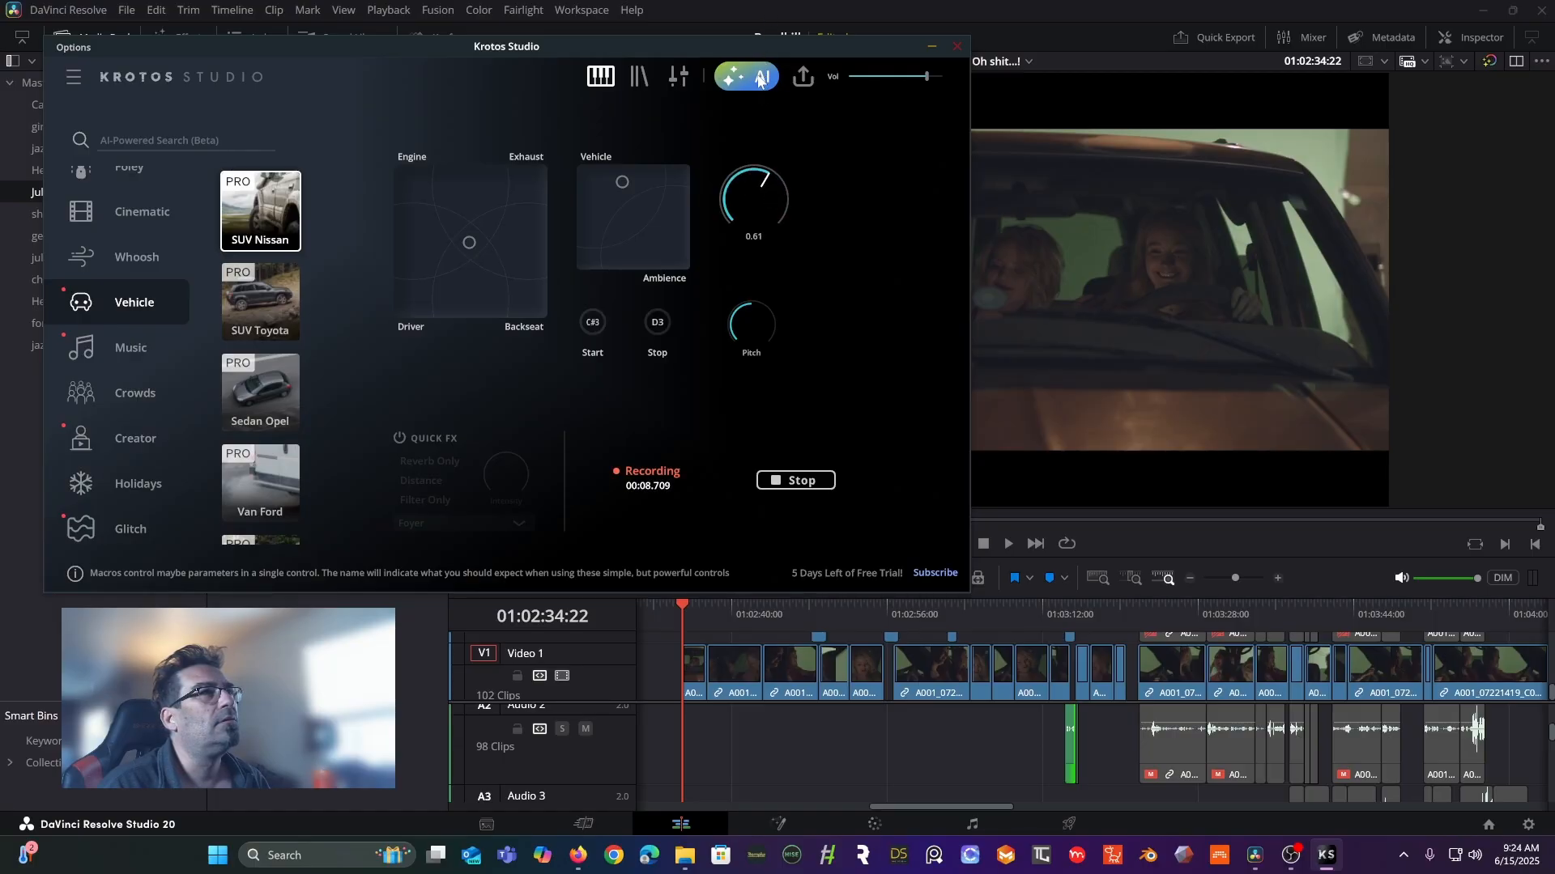
click(784, 484)
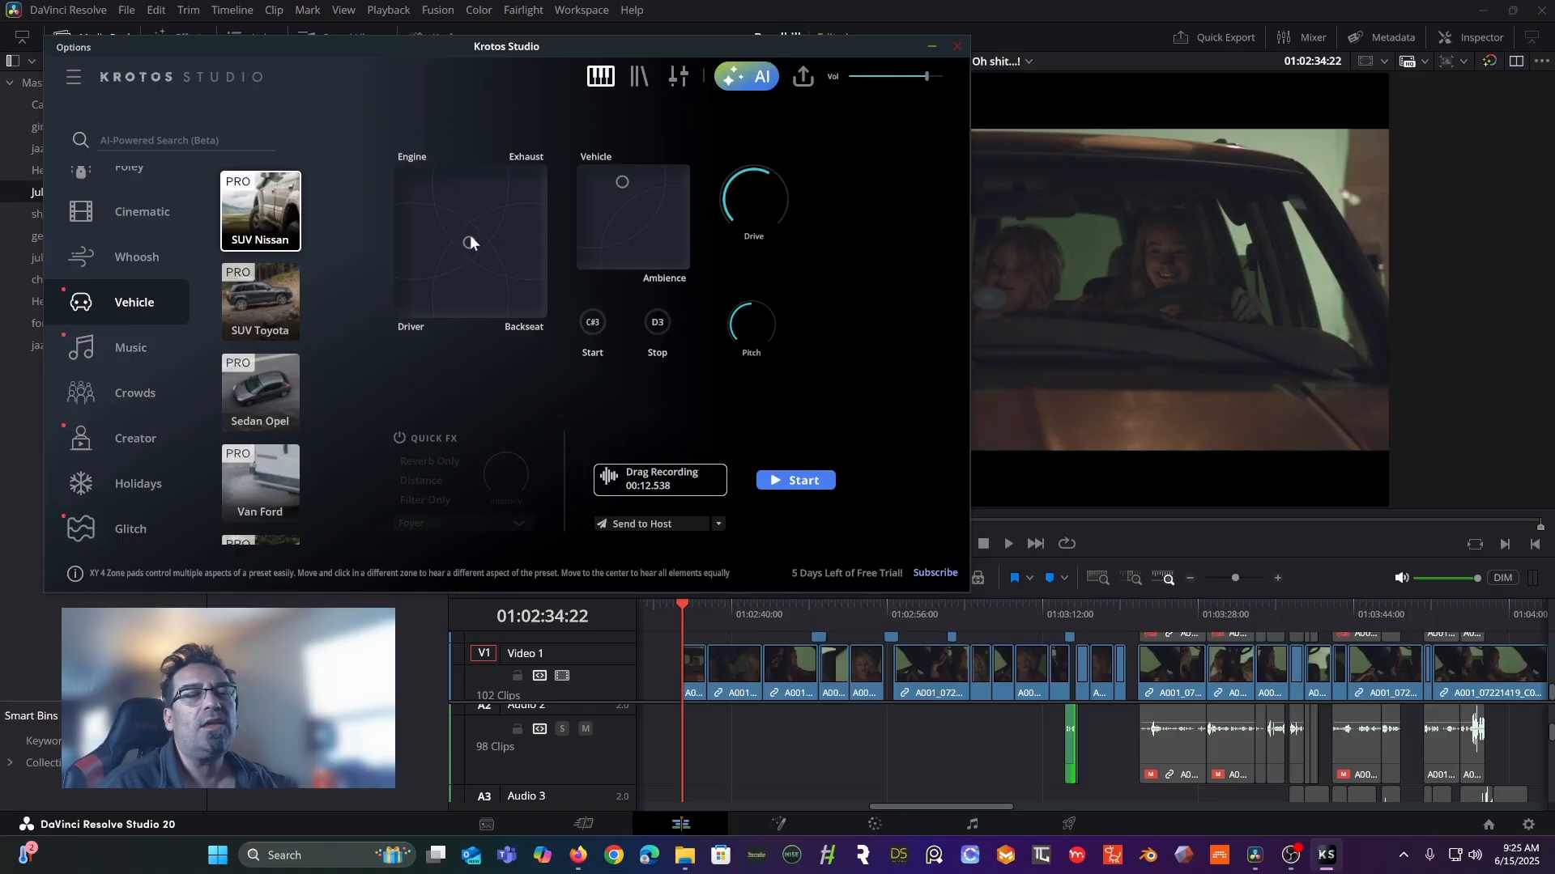
- Shift the sound mix toward Exhaust and slightly toward Ambience, and record an 11-second take using the engine Start trigger
mouse_move(467, 243)
mouse_down()
mouse_move(415, 309)
mouse_move(484, 294)
mouse_move(541, 245)
mouse_move(422, 172)
mouse_move(627, 197)
mouse_move(644, 236)
mouse_move(592, 173)
mouse_move(683, 262)
mouse_move(650, 198)
mouse_up()
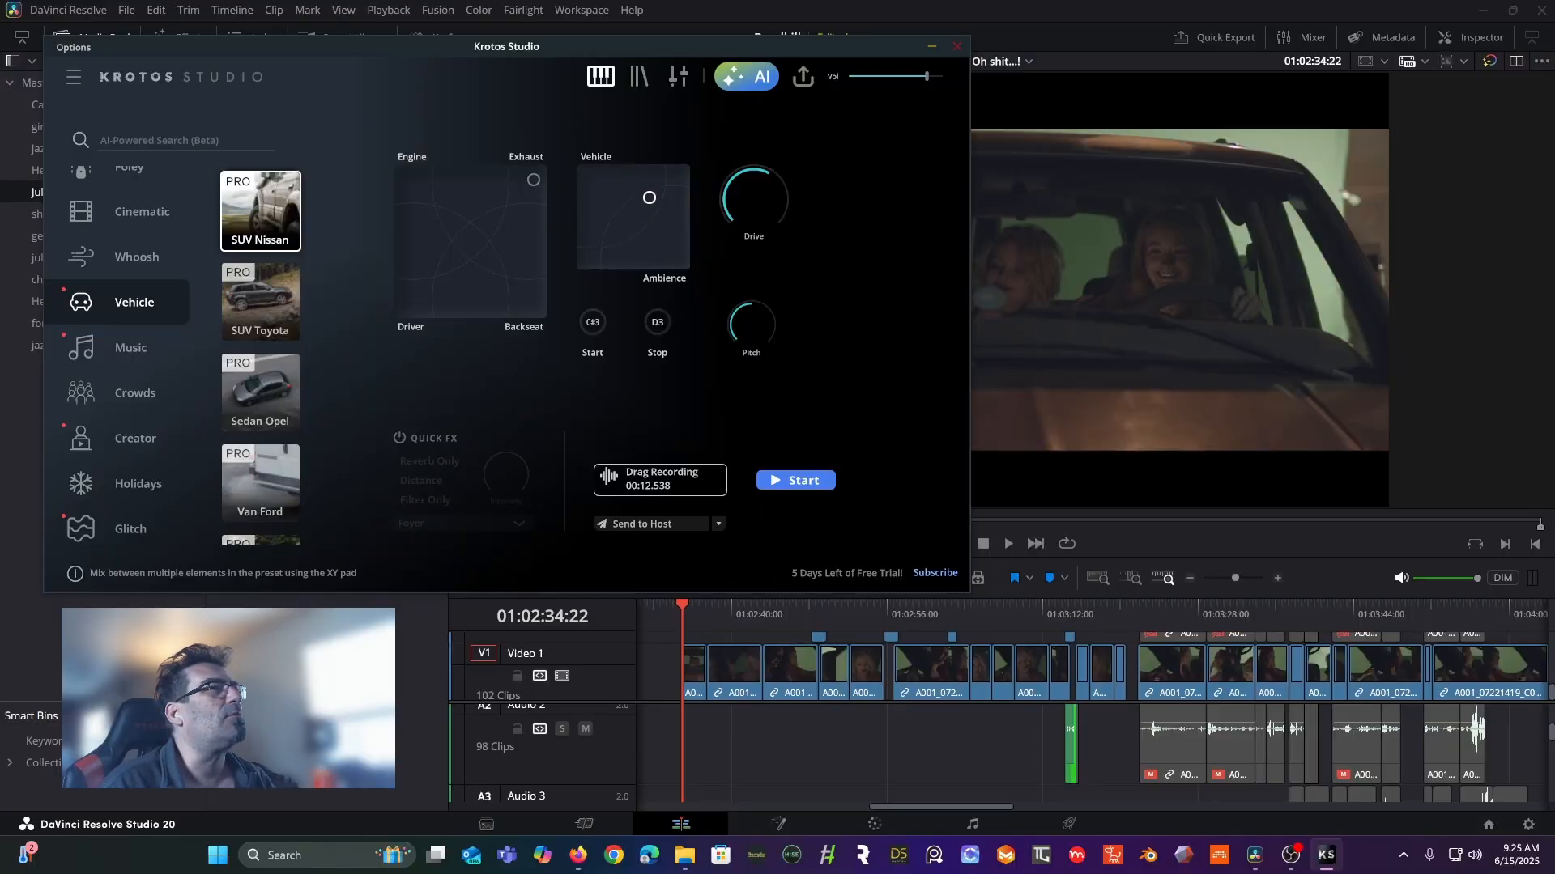
click(594, 323)
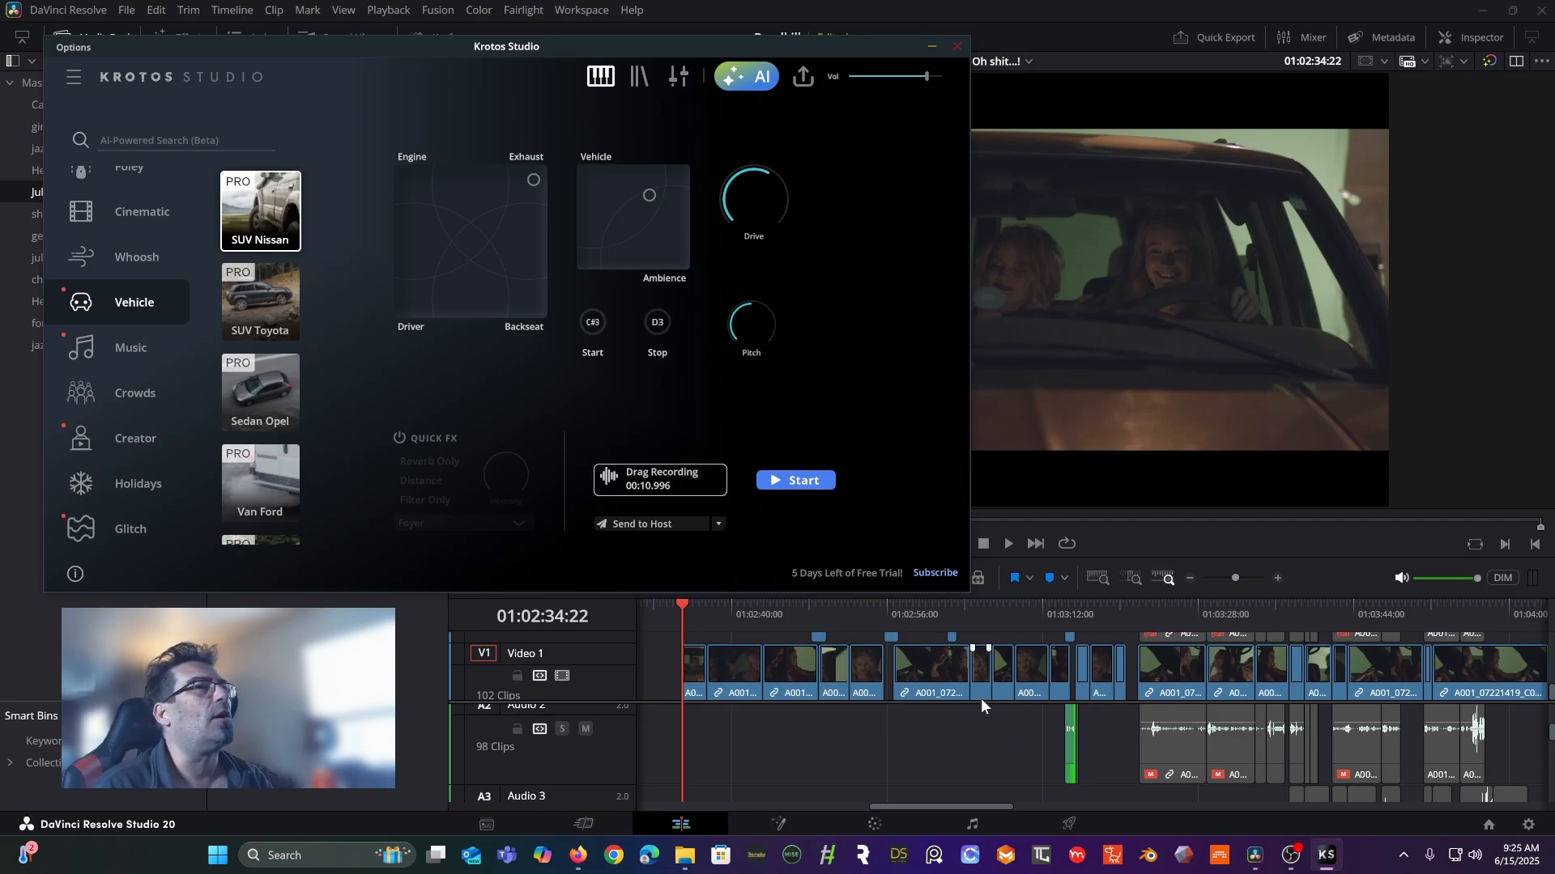
- Place the new SUV Nissan recording on the Audio 2 track at about 01:02:46:04 and move the playhead to its start
drag(632, 484, 790, 749)
click(790, 608)
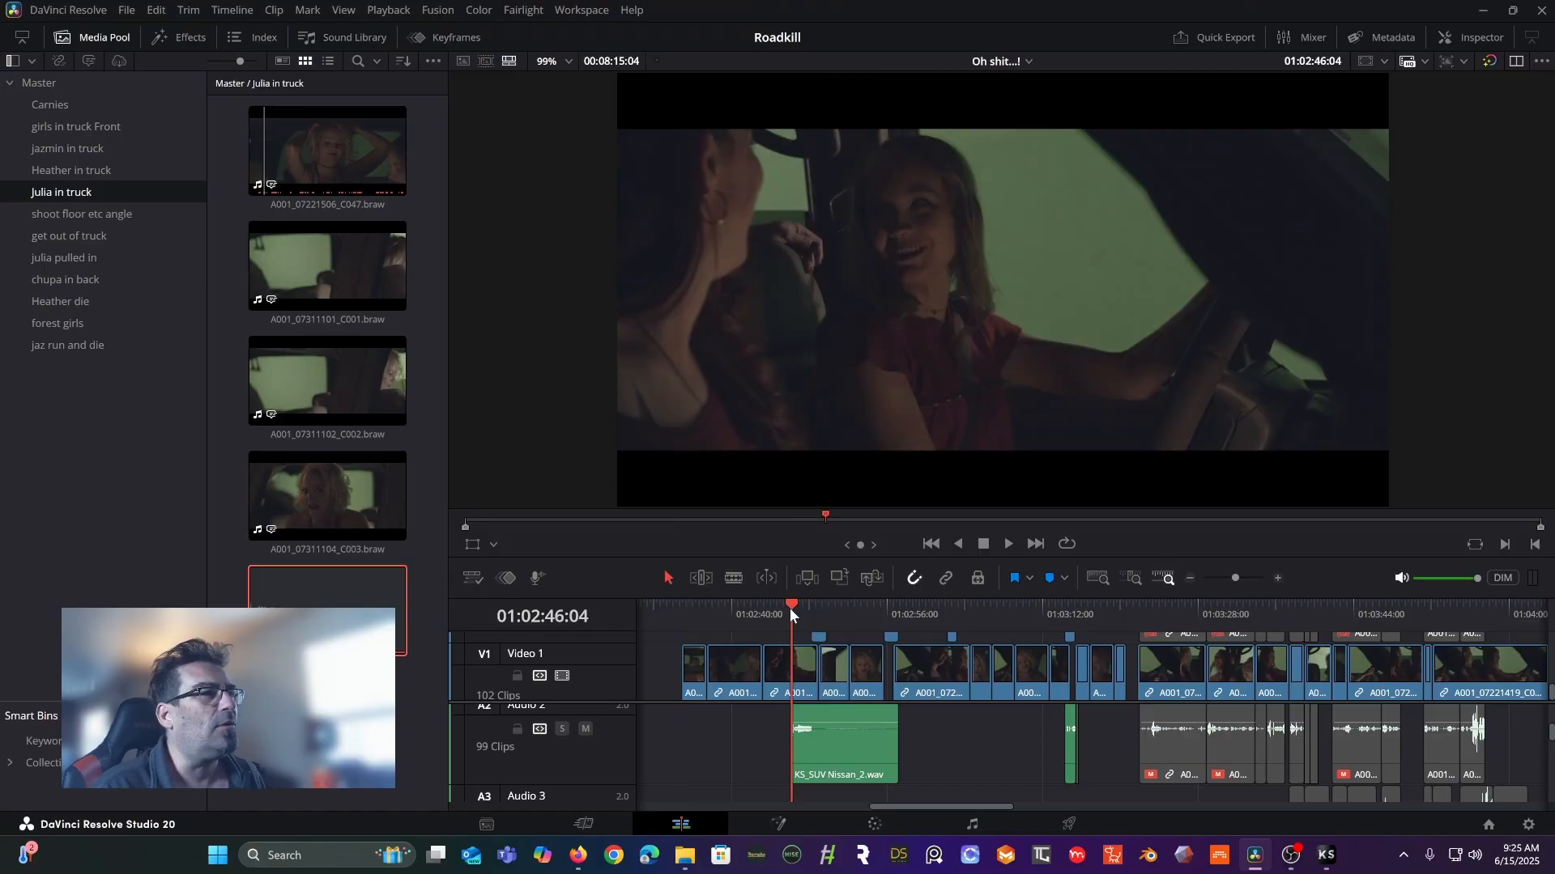
- Audition the SUV Nissan recording on the Audio 2 track from its start and delete that clip from the timeline
key(space)
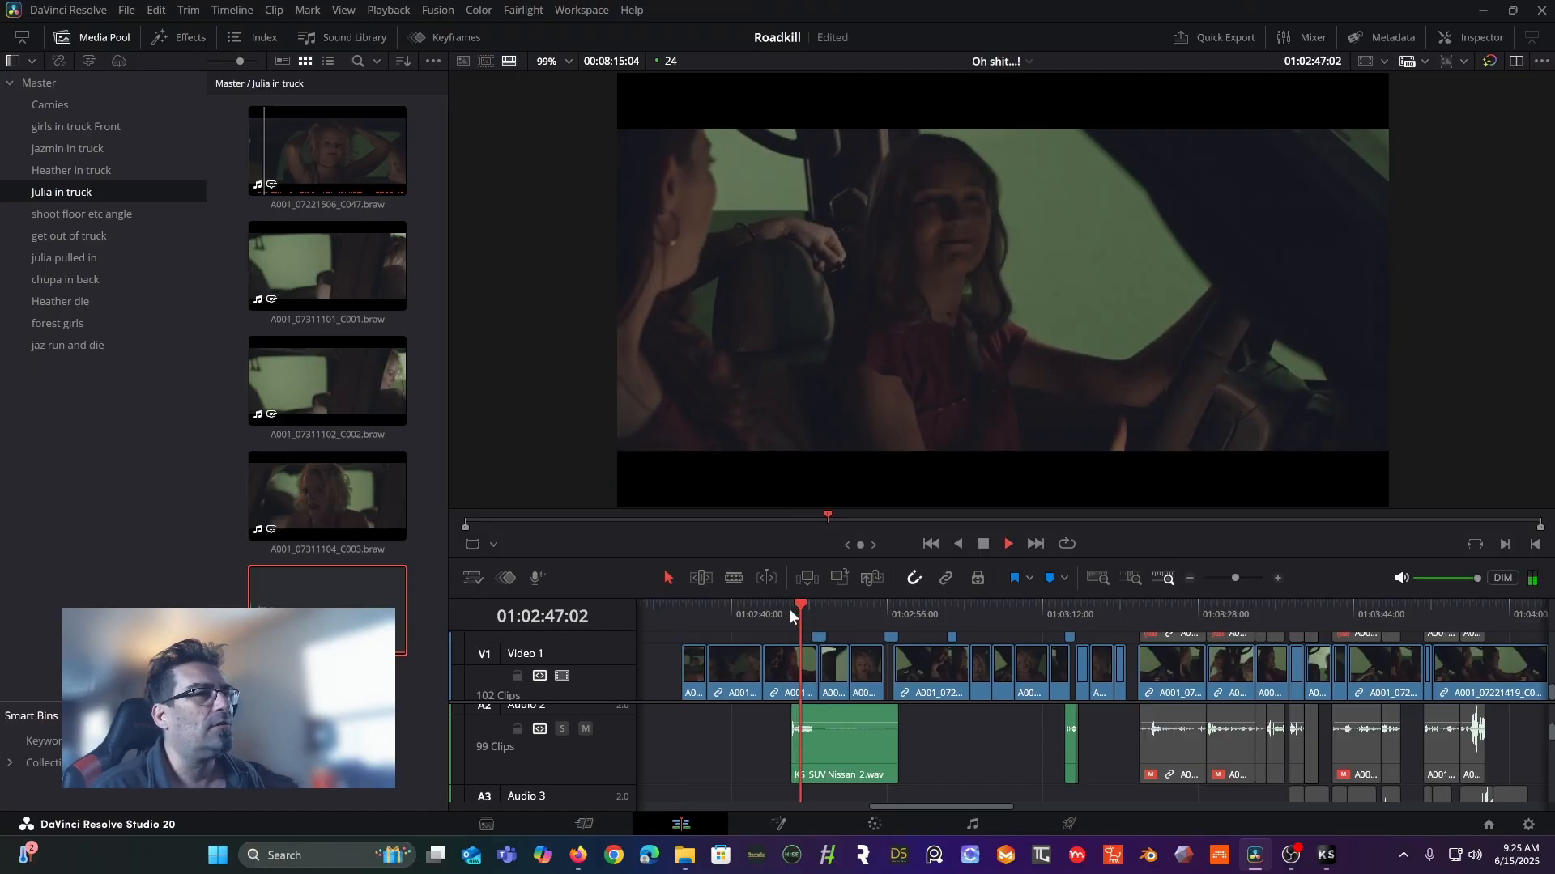
key(space)
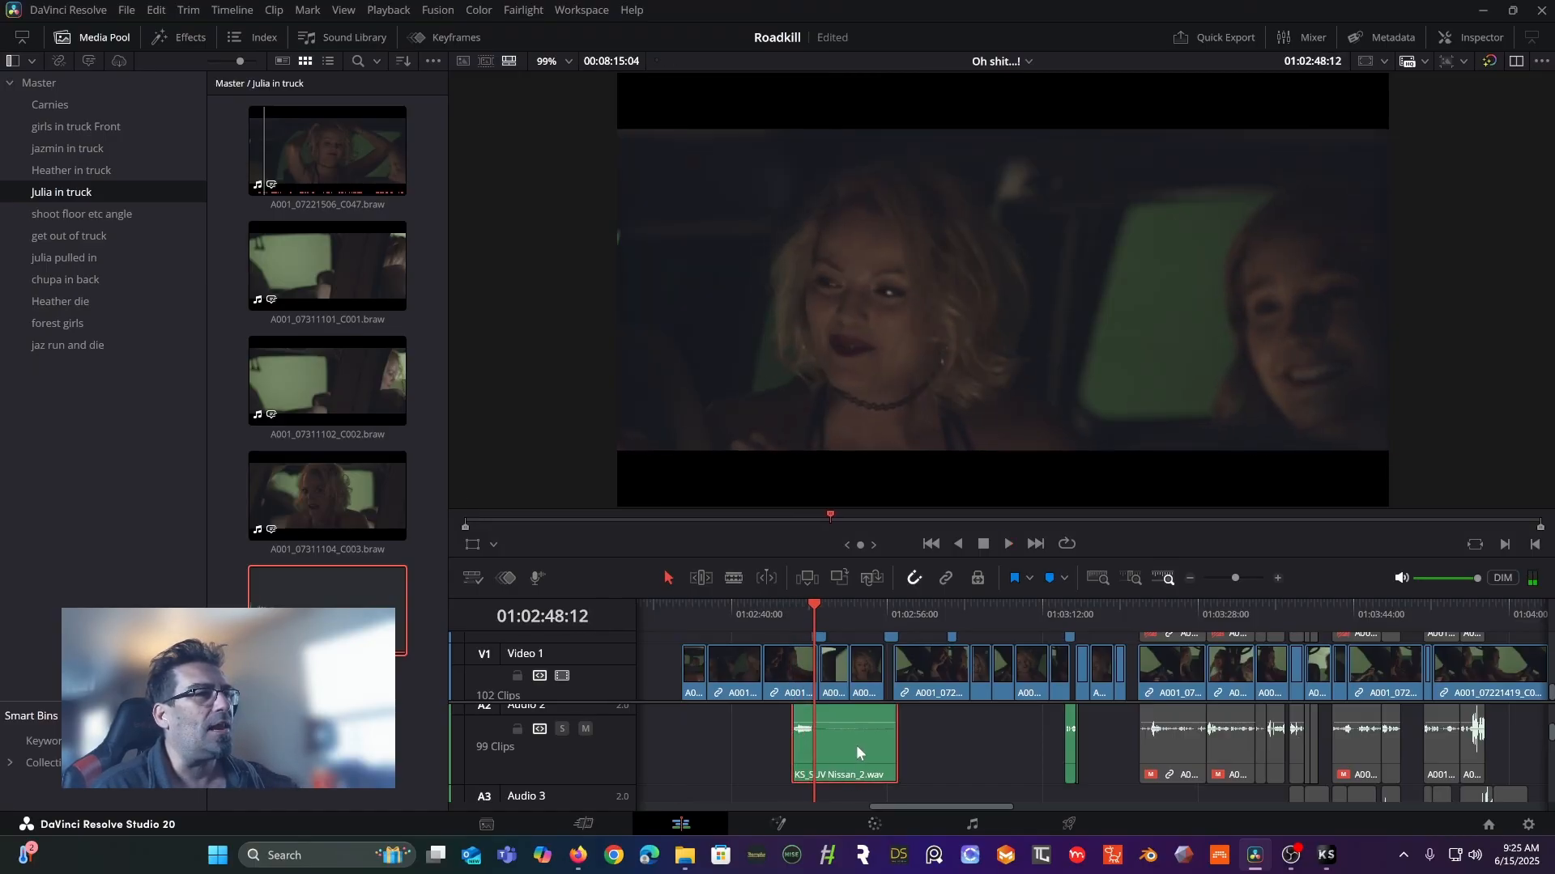
right_click(857, 743)
click(887, 404)
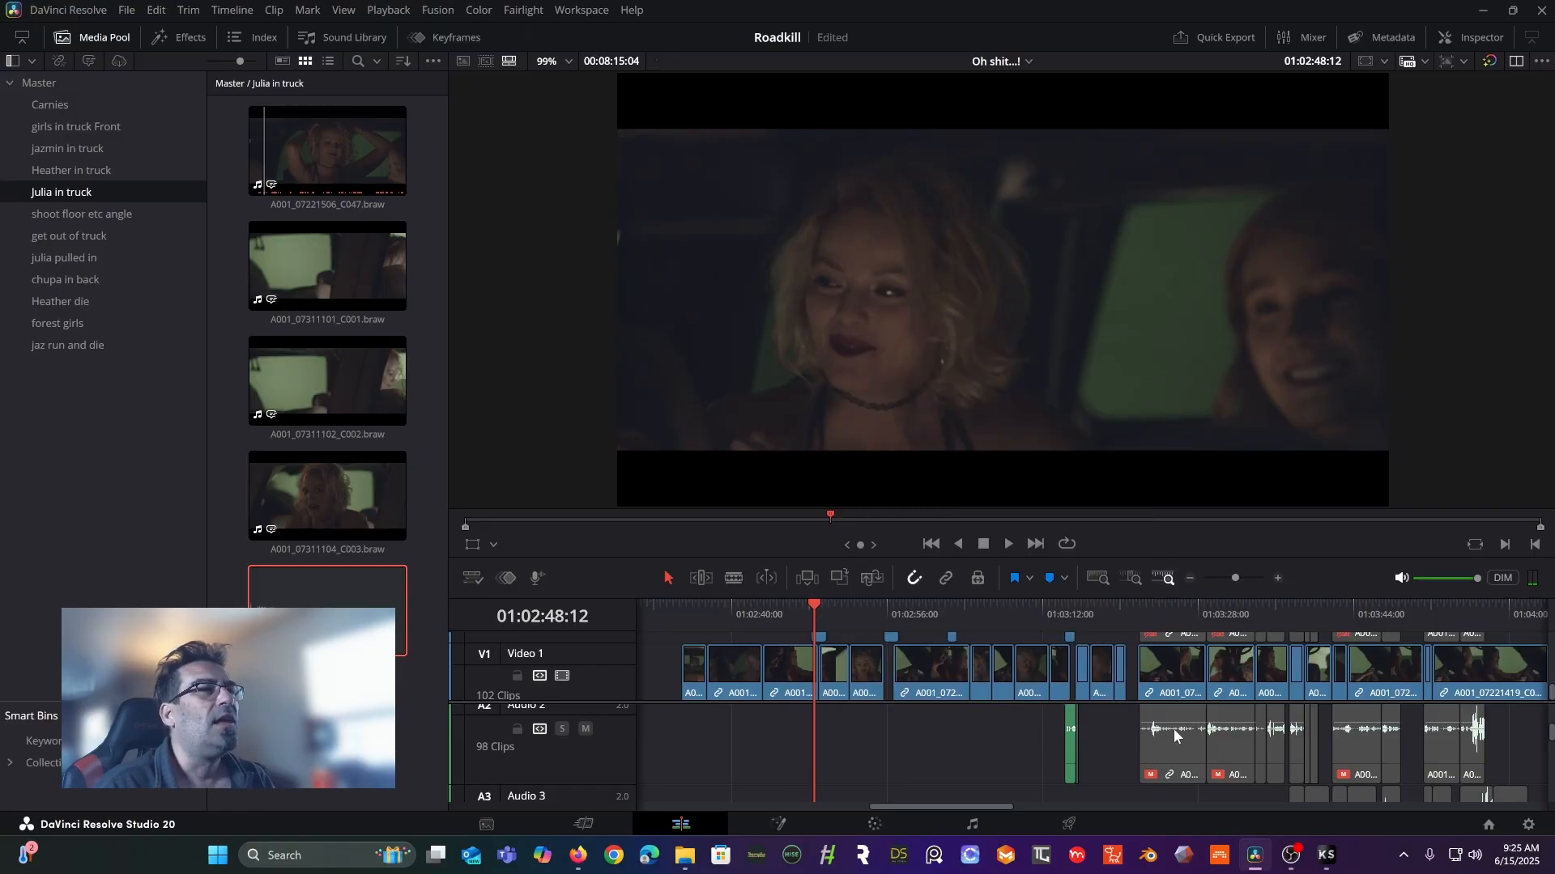
- Park the timeline playhead at 01:02:34:22 on the truck exterior shot, switch to Krotos Studio and move the sound mix to Engine
click(1325, 852)
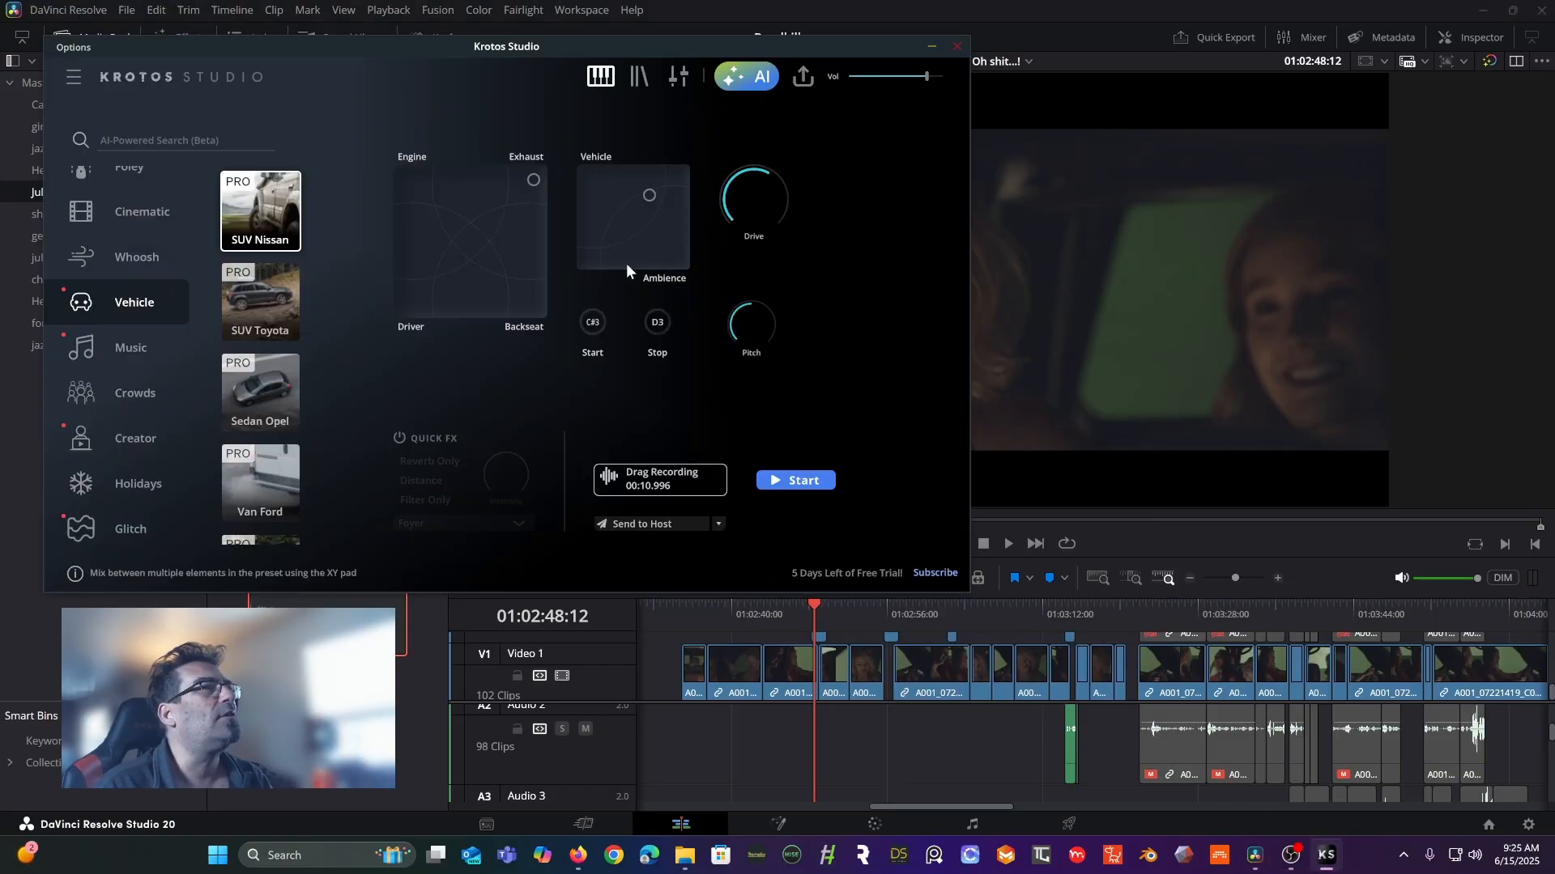
click(689, 608)
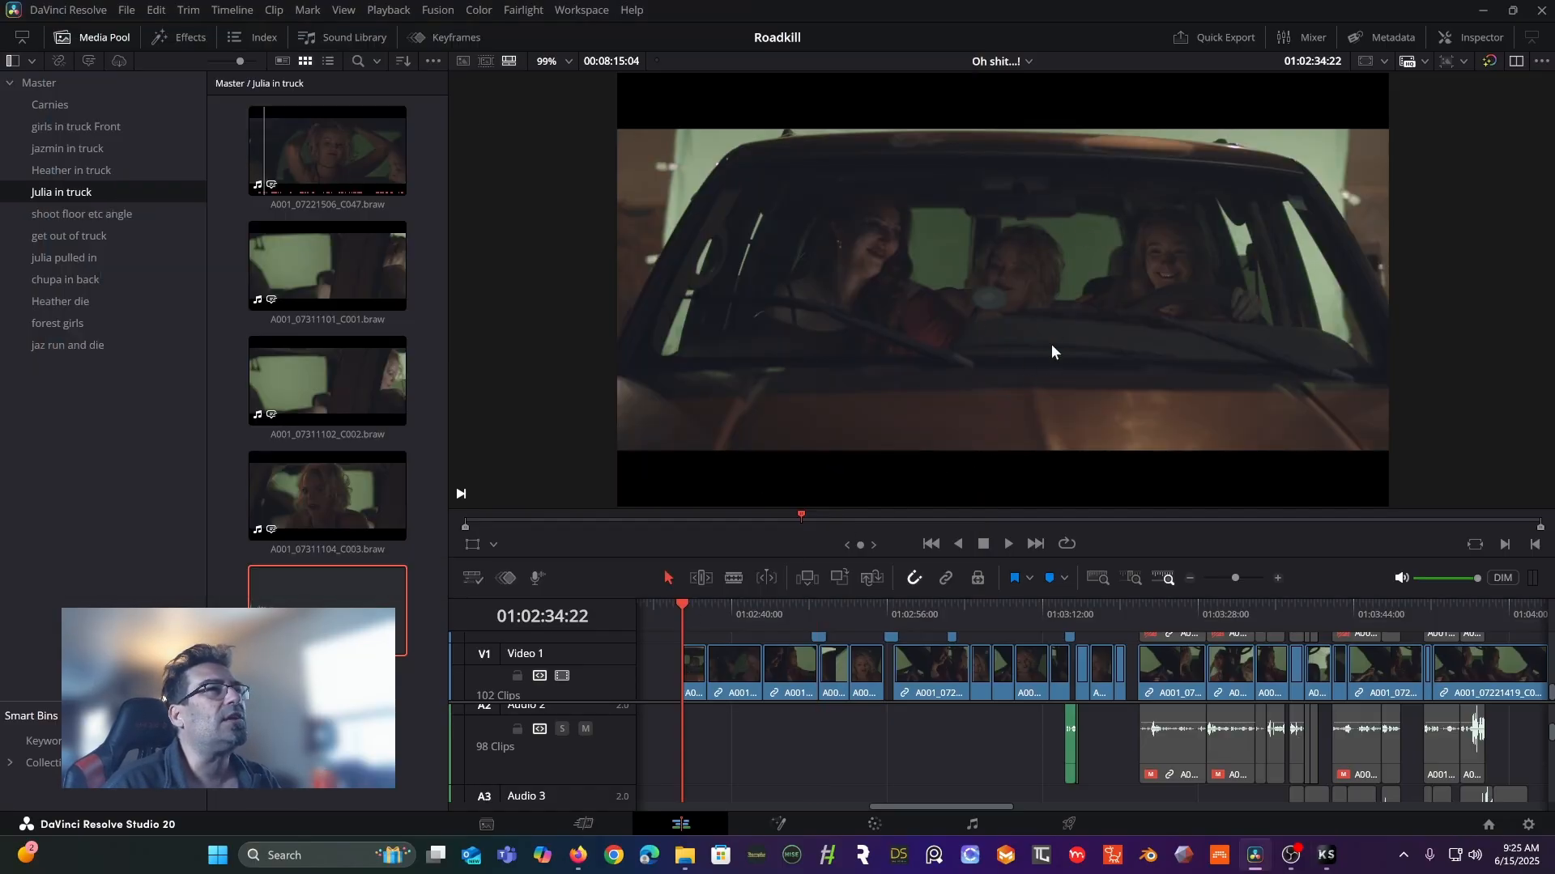
click(1328, 855)
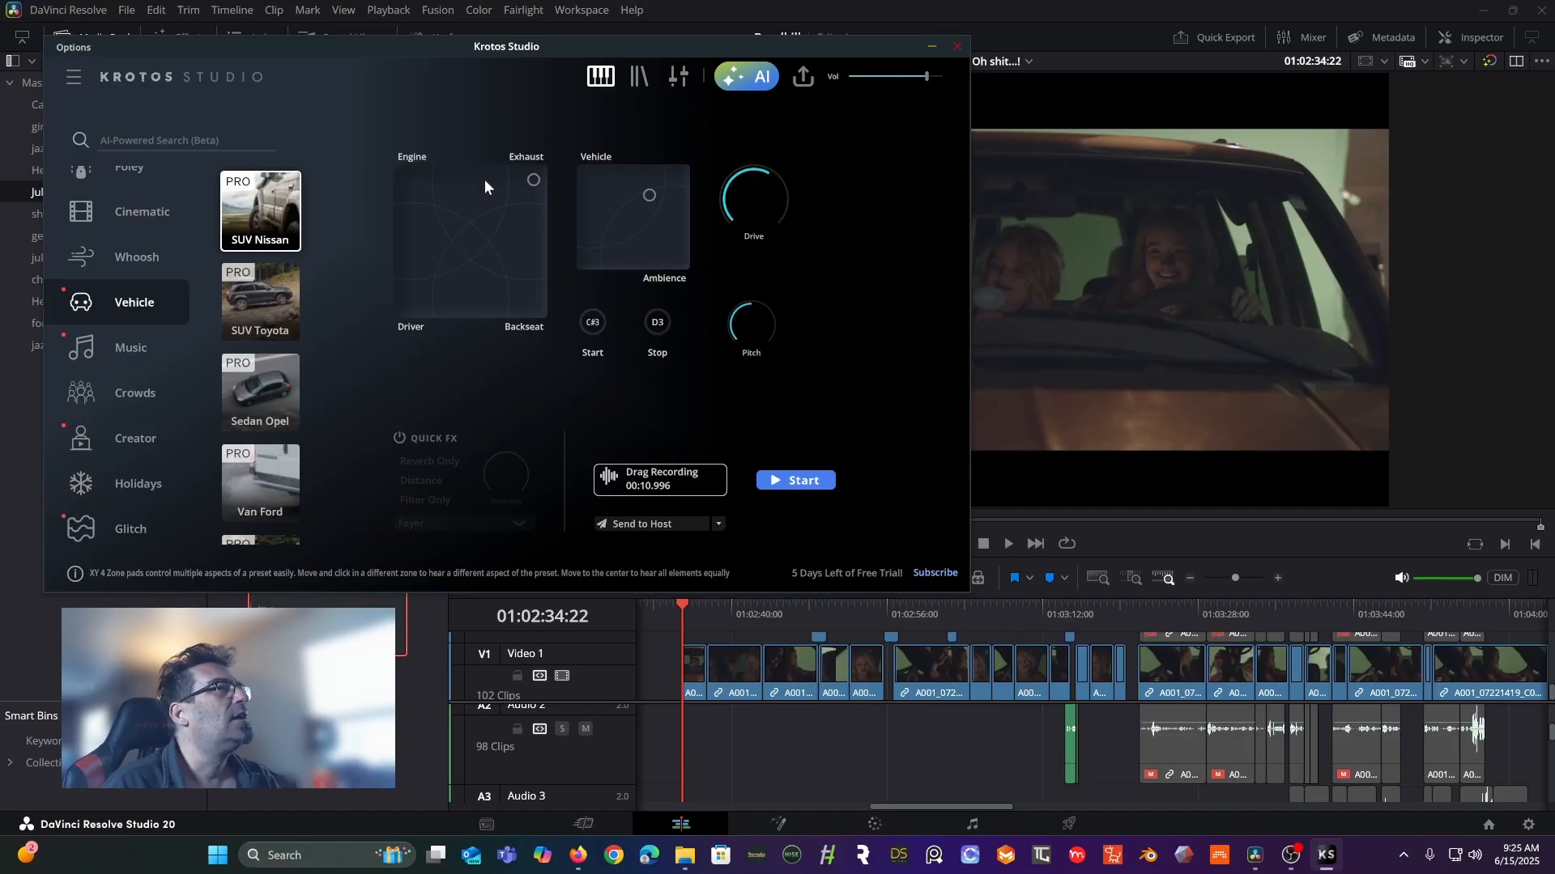
click(411, 178)
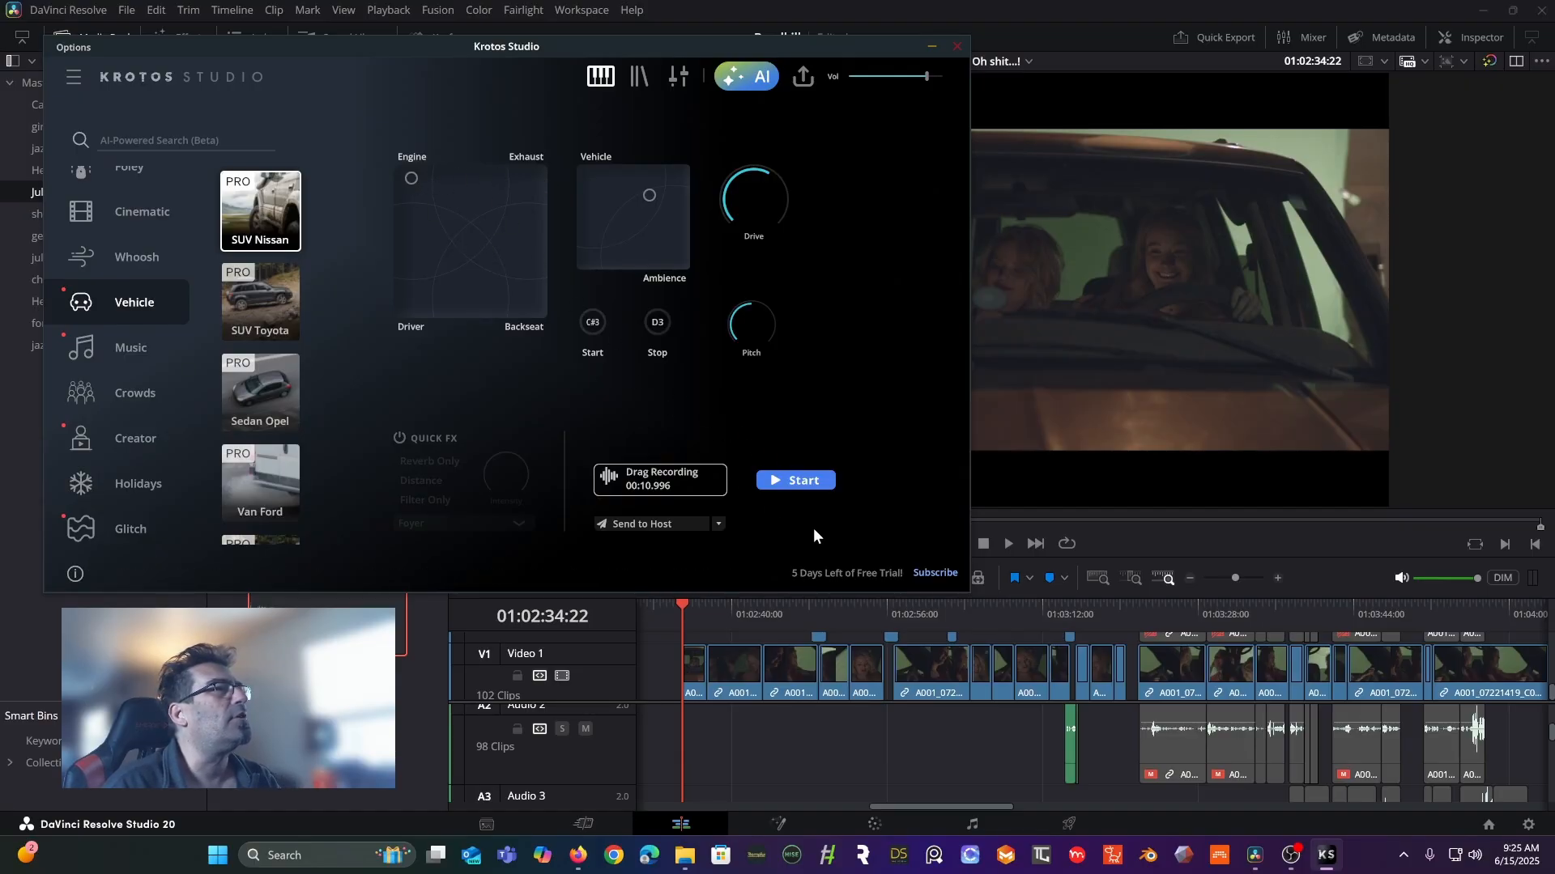
- Record an Engine-weighted SUV Nissan take of about 26 seconds while varying the balance between Vehicle and Ambience
click(804, 481)
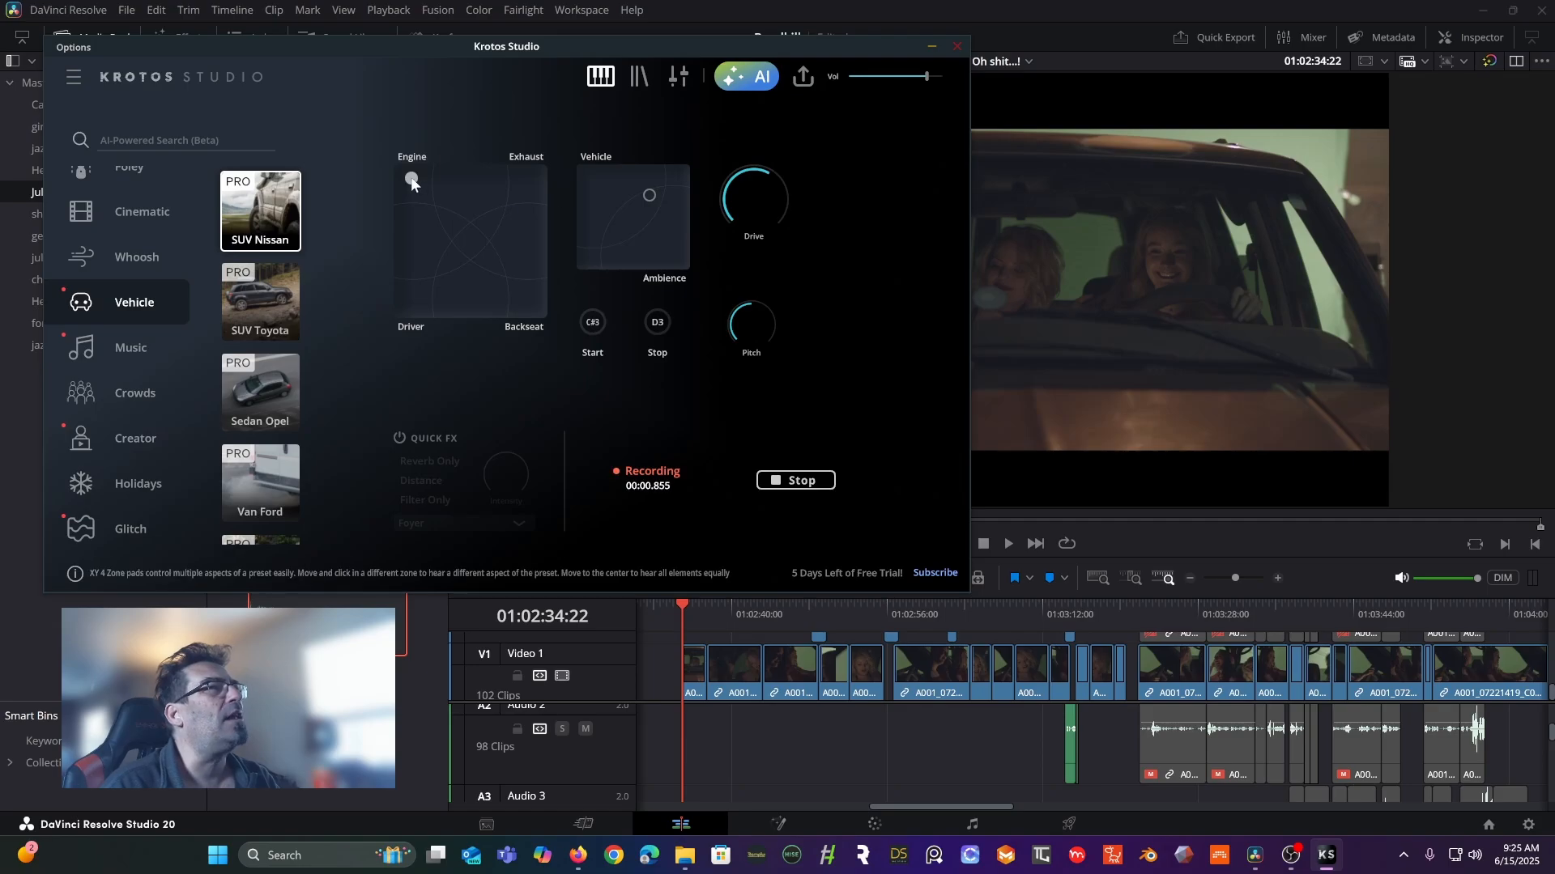
mouse_move(411, 178)
mouse_down()
mouse_move(432, 191)
mouse_move(538, 176)
mouse_move(413, 172)
mouse_up()
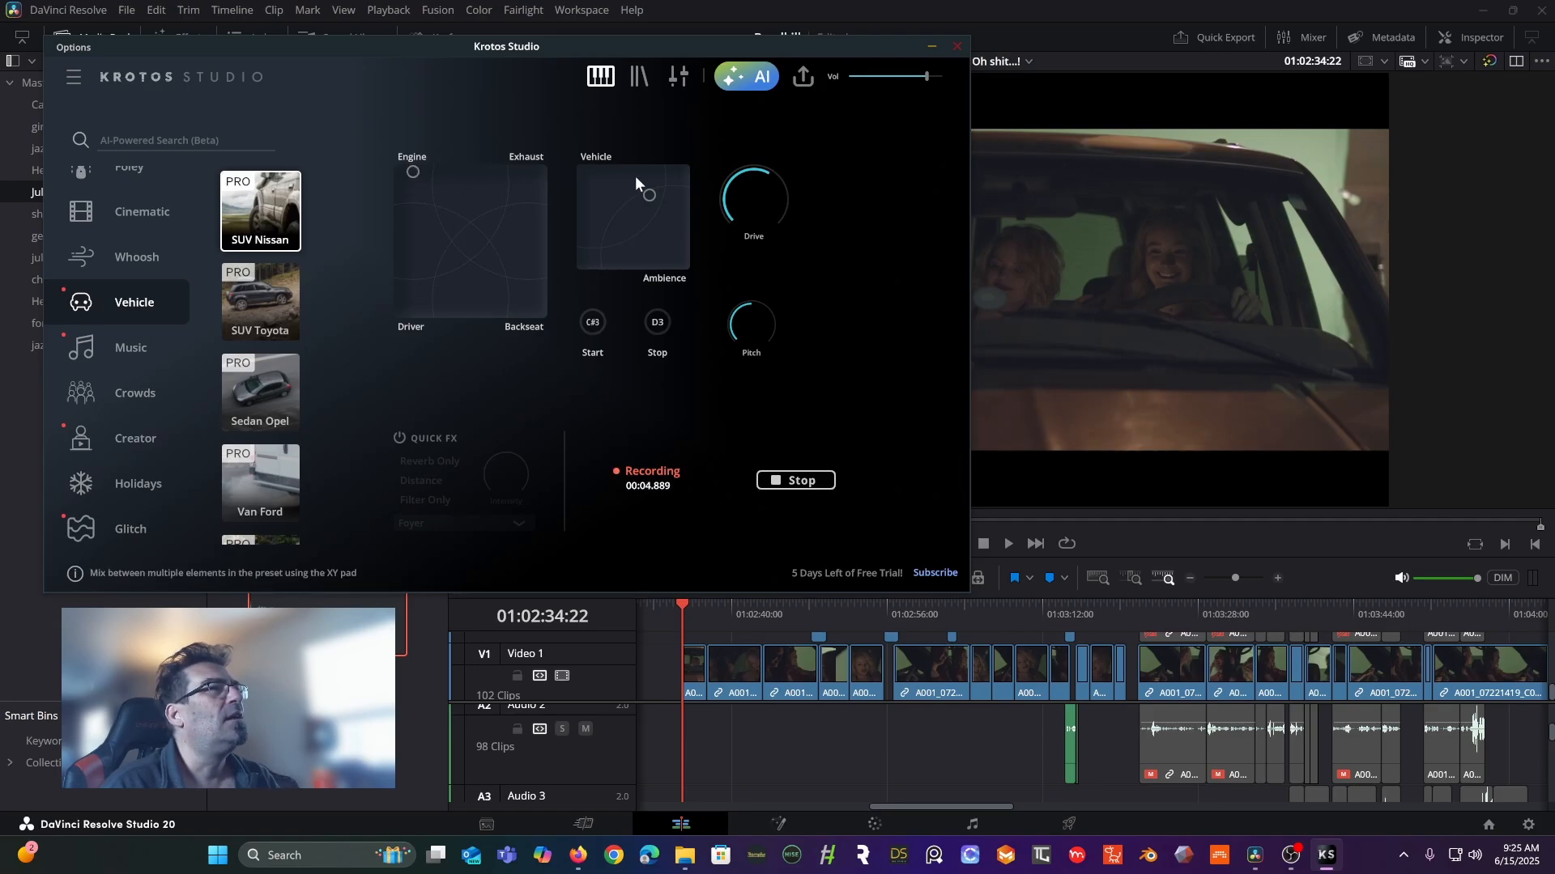
mouse_move(651, 196)
mouse_down()
mouse_move(583, 176)
mouse_move(583, 192)
mouse_move(625, 205)
mouse_move(683, 180)
mouse_move(583, 263)
mouse_move(638, 209)
mouse_move(588, 258)
mouse_move(623, 224)
mouse_up()
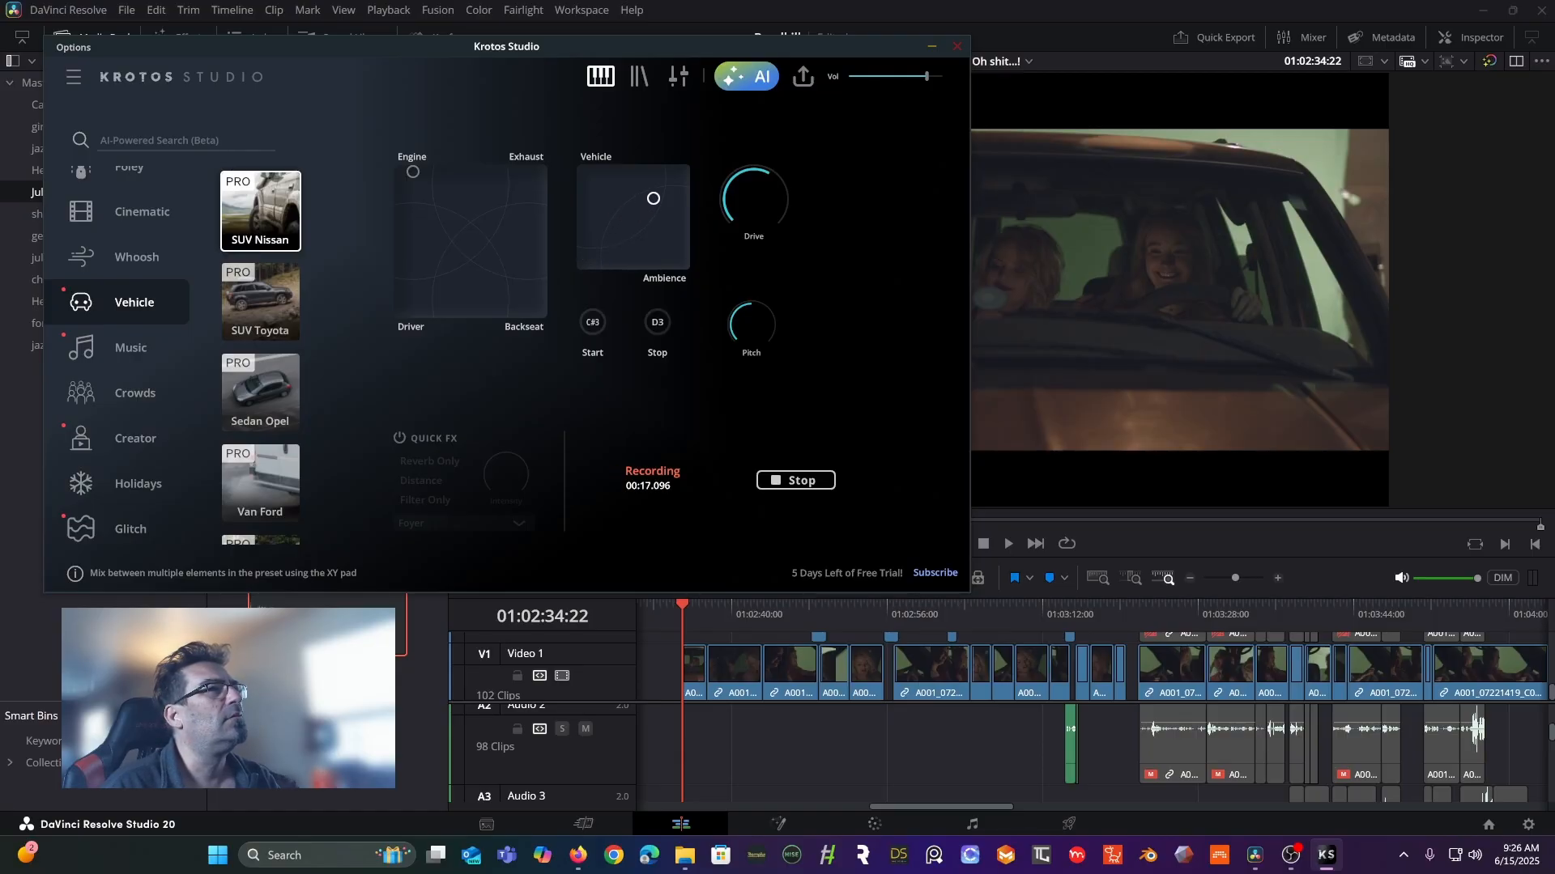
mouse_move(654, 199)
mouse_down()
mouse_move(668, 215)
mouse_move(612, 207)
mouse_move(638, 202)
mouse_up()
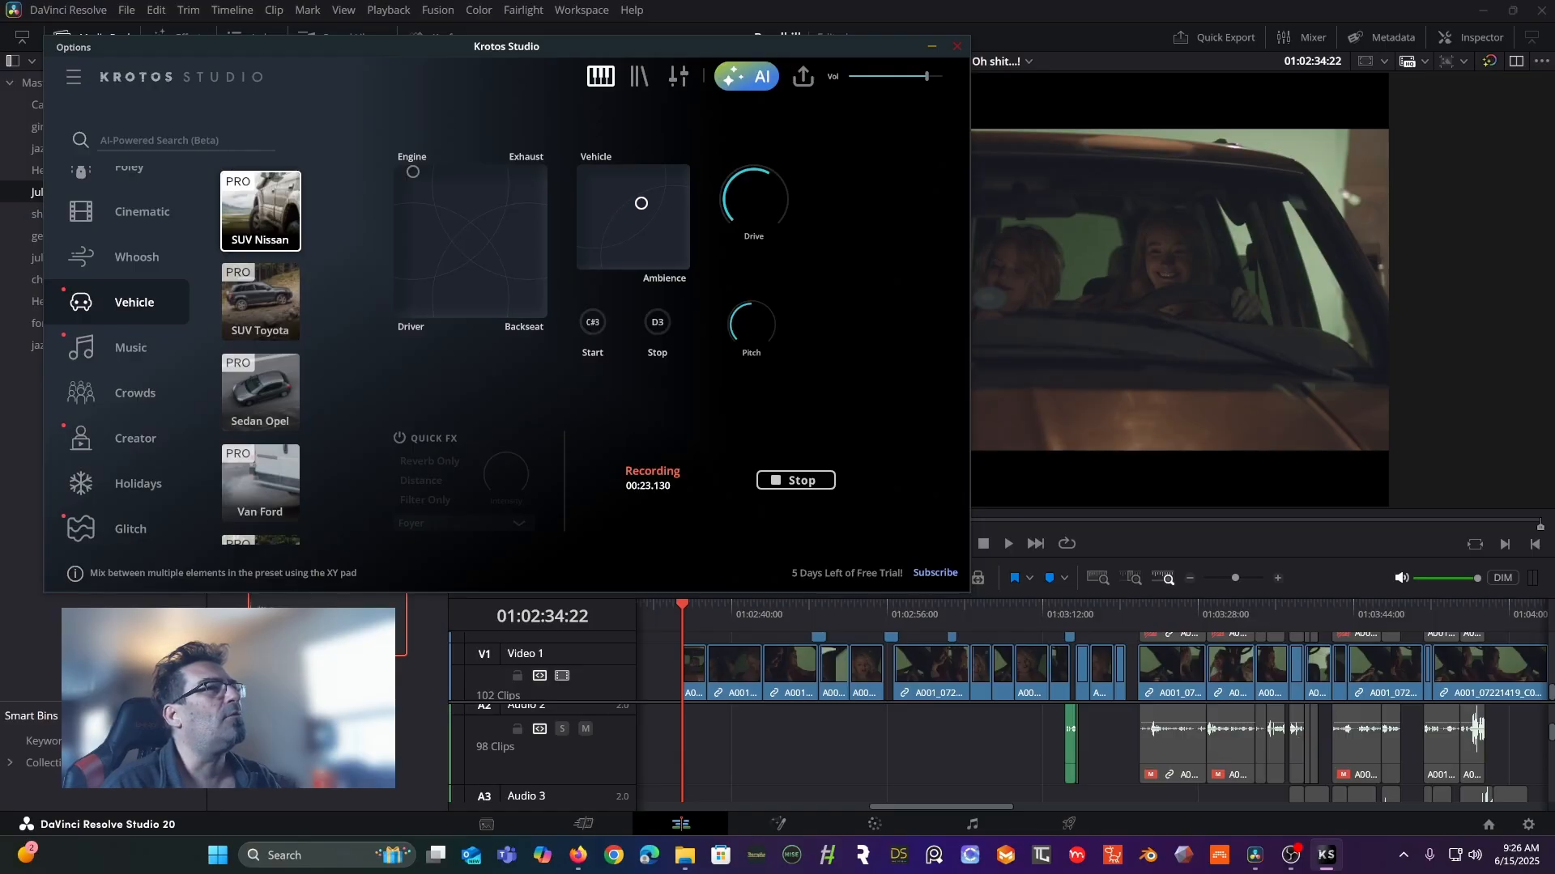
click(796, 480)
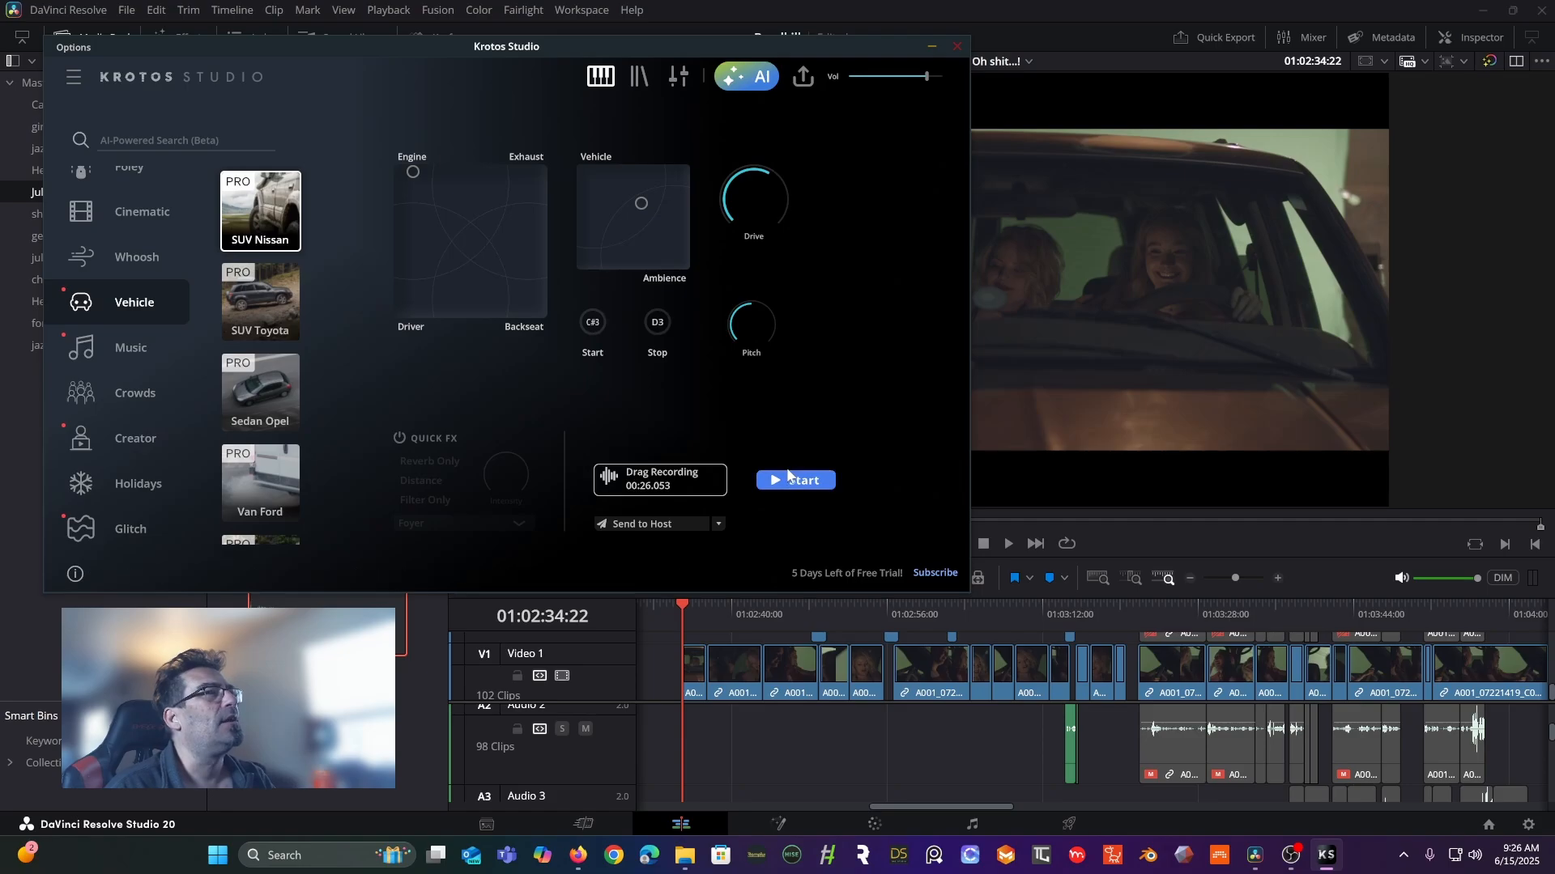
- Record another SUV Nissan take of about 10 seconds with the same mix and place it under the truck exterior shot at 01:02:34:22
click(787, 480)
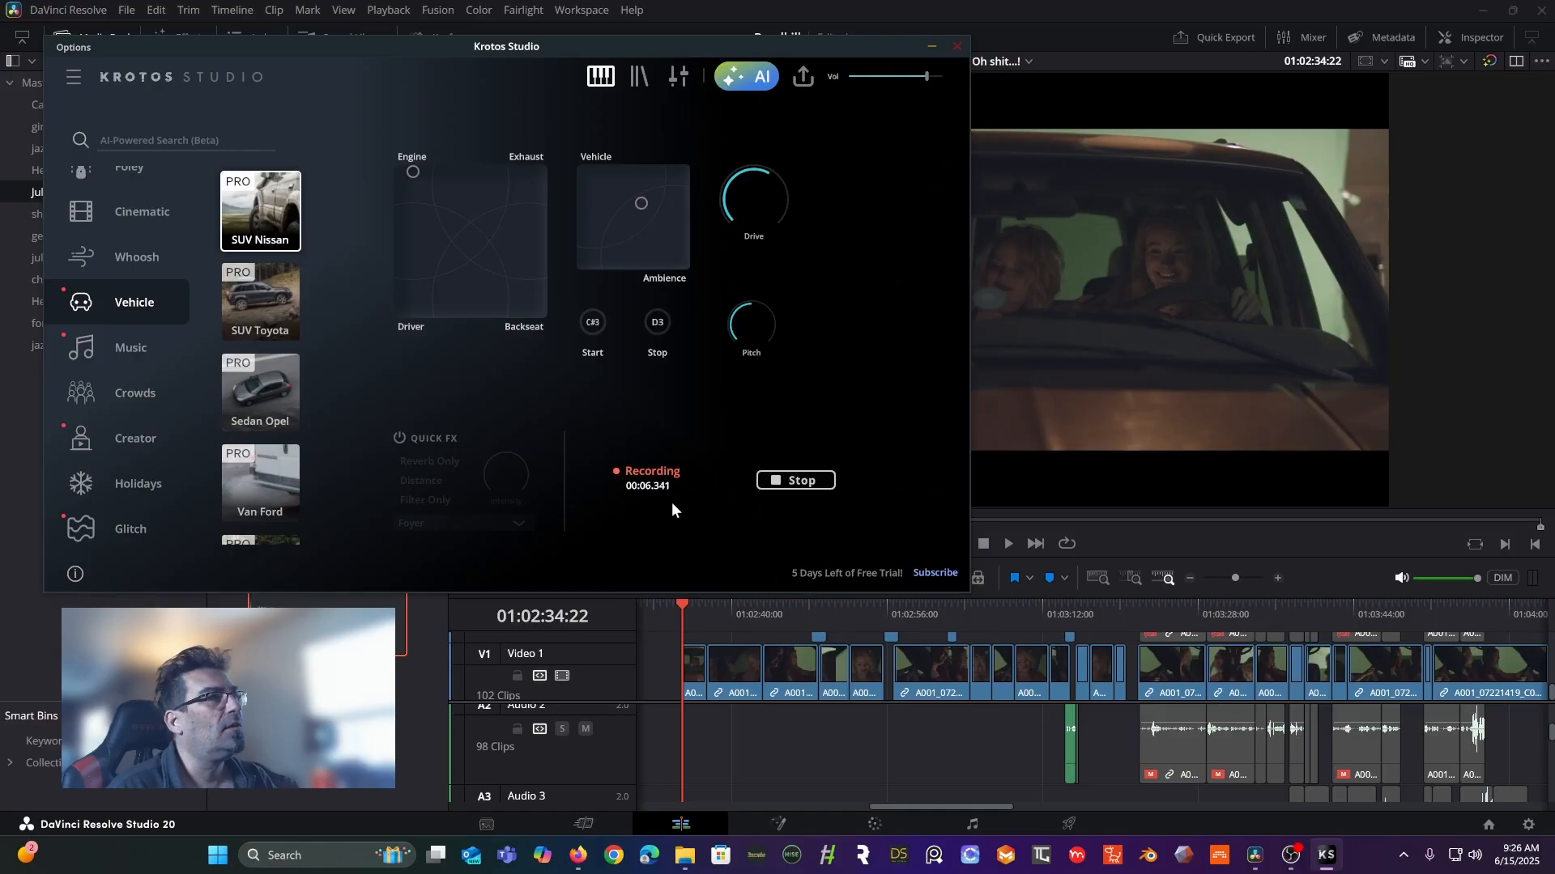
click(800, 484)
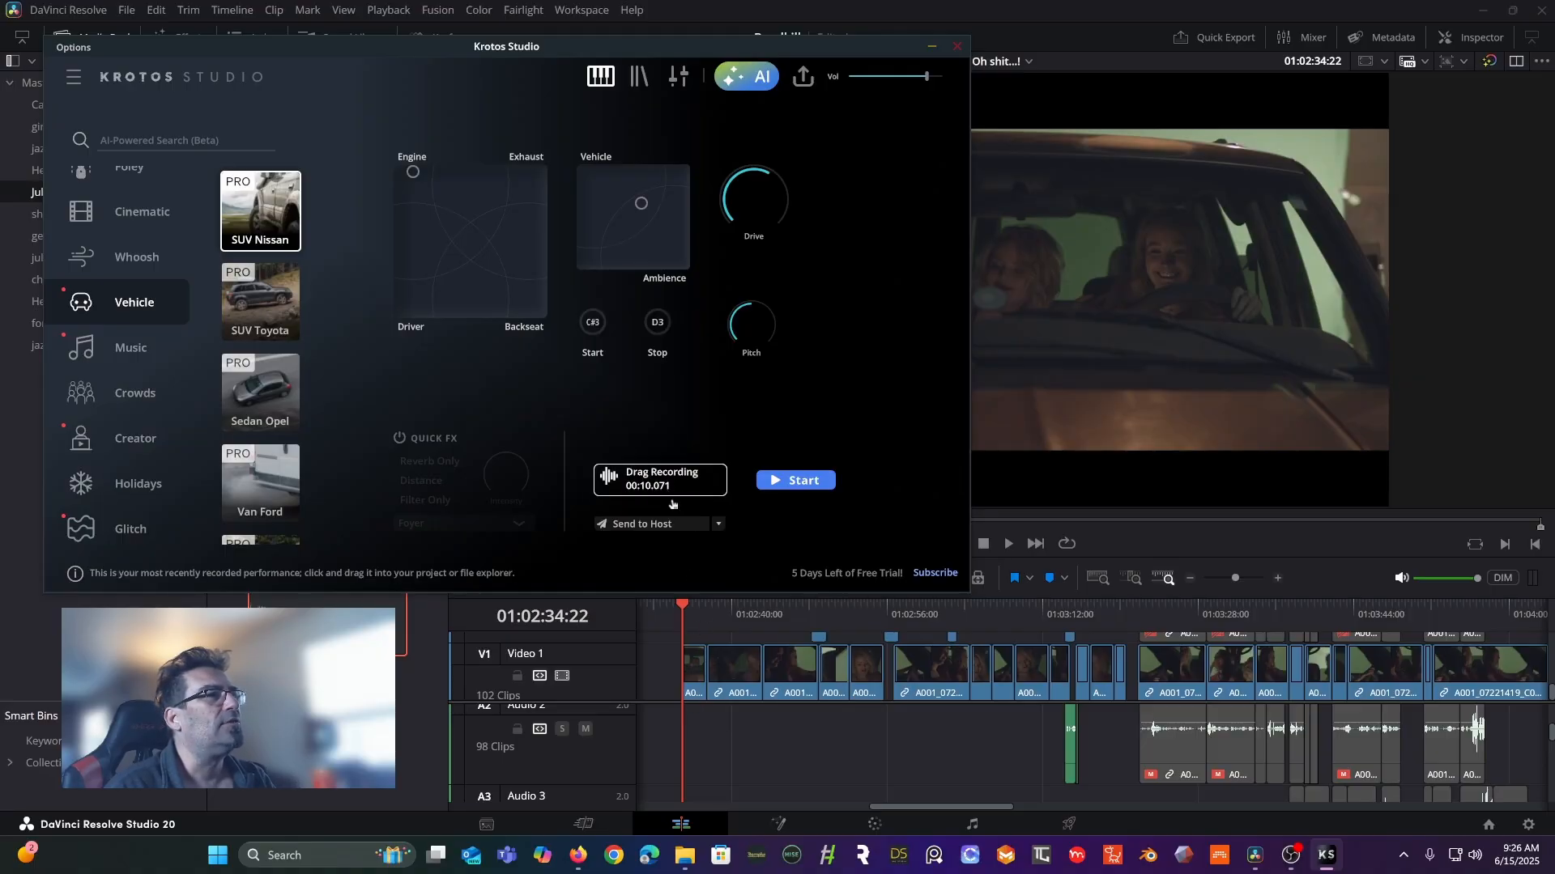
drag(672, 503, 689, 757)
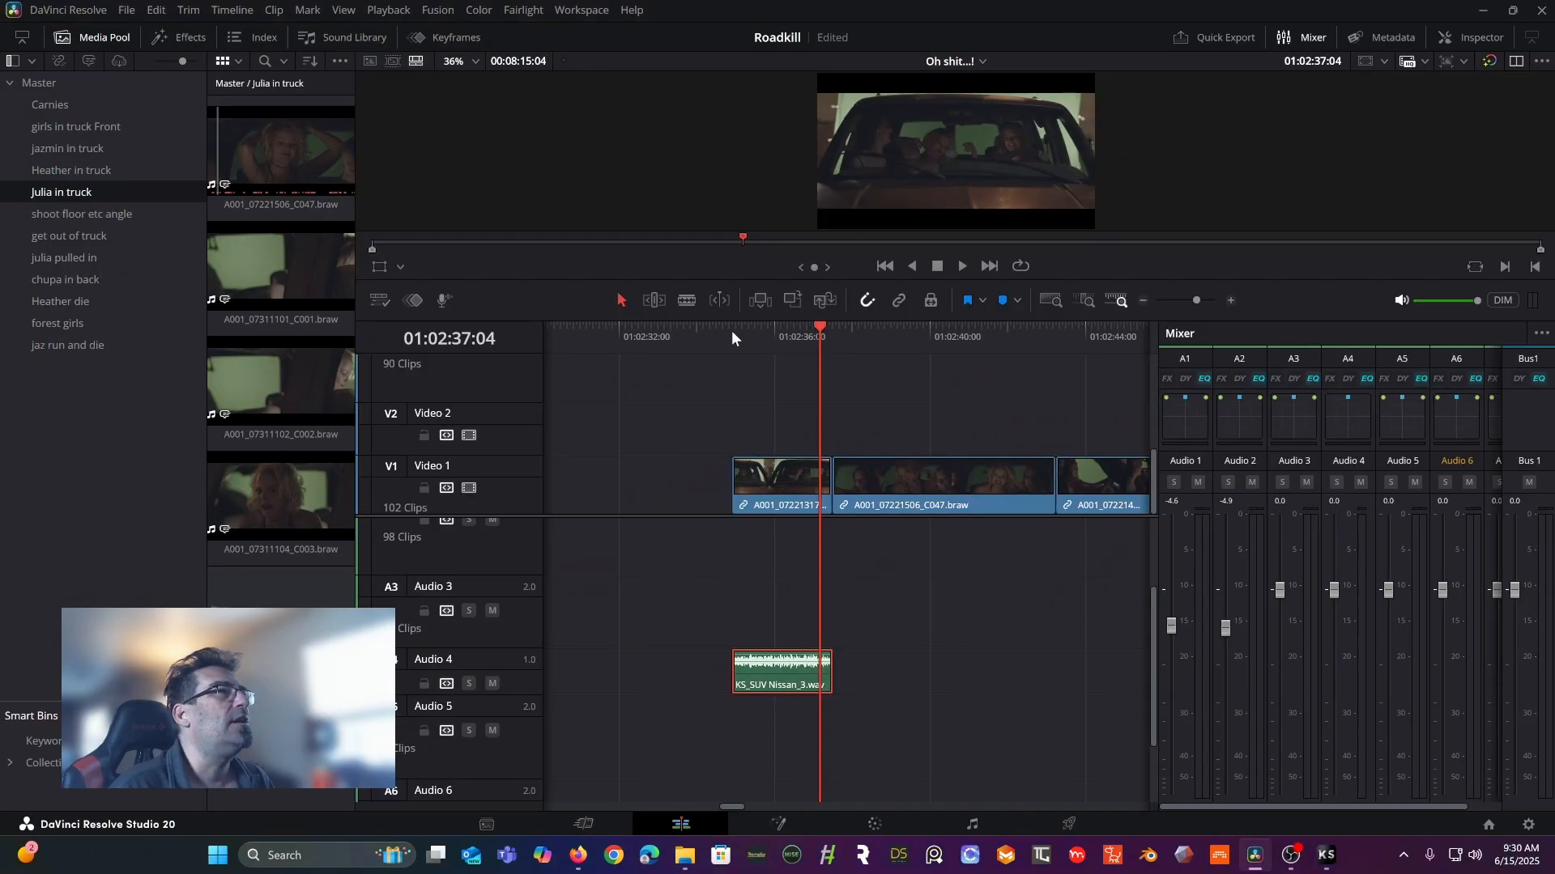
- Audition the KS_SUV Nissan_3.wav clip under the truck exterior shot on Audio 4 and lower its clip volume
click(731, 332)
key(space)
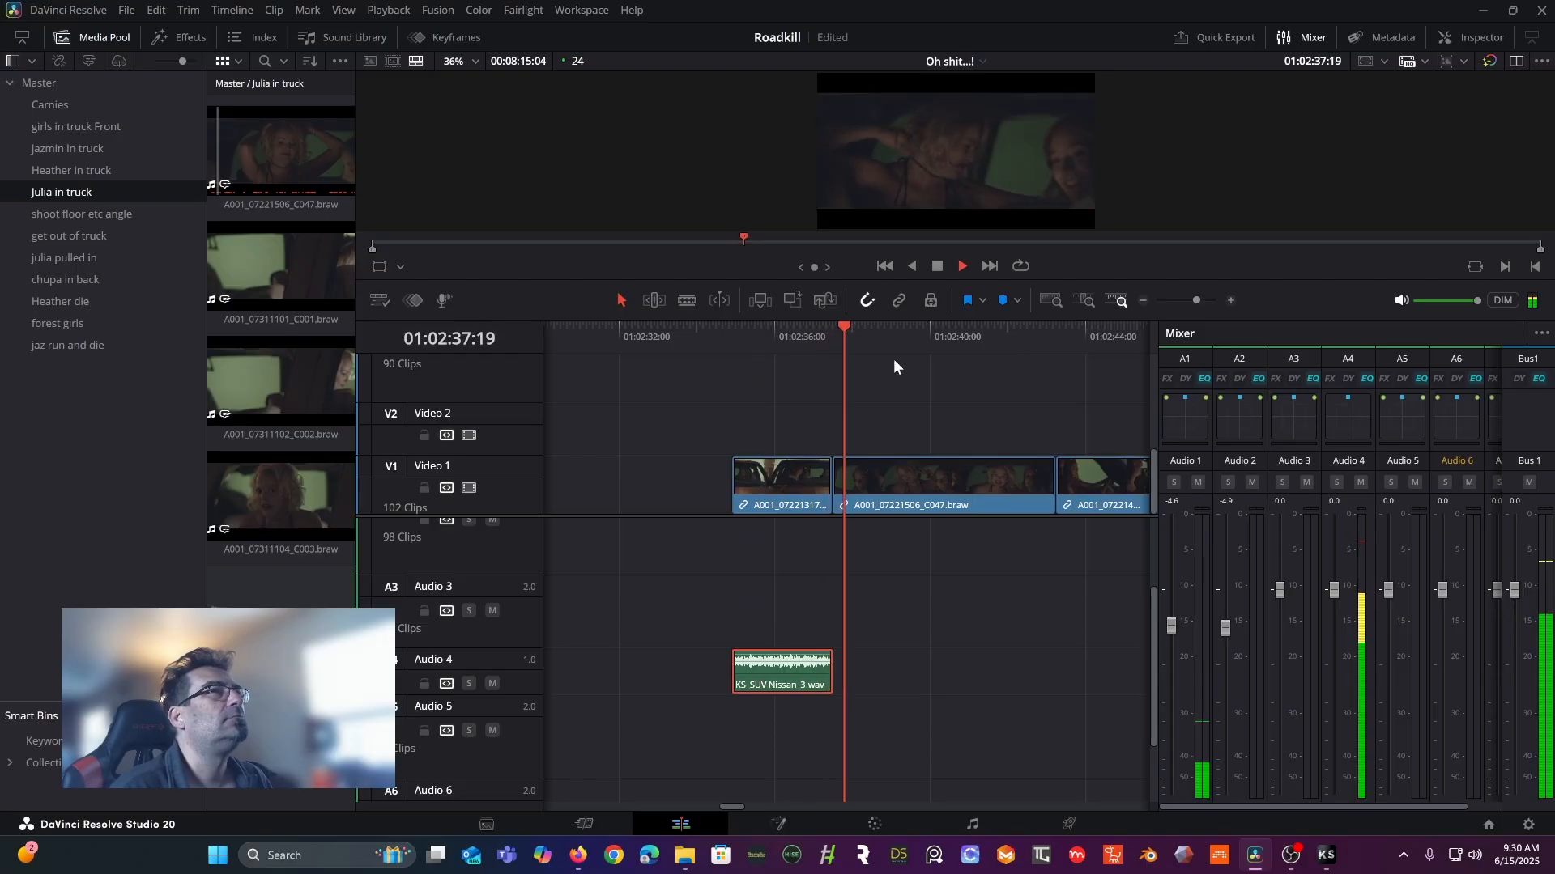
key(space)
click(789, 332)
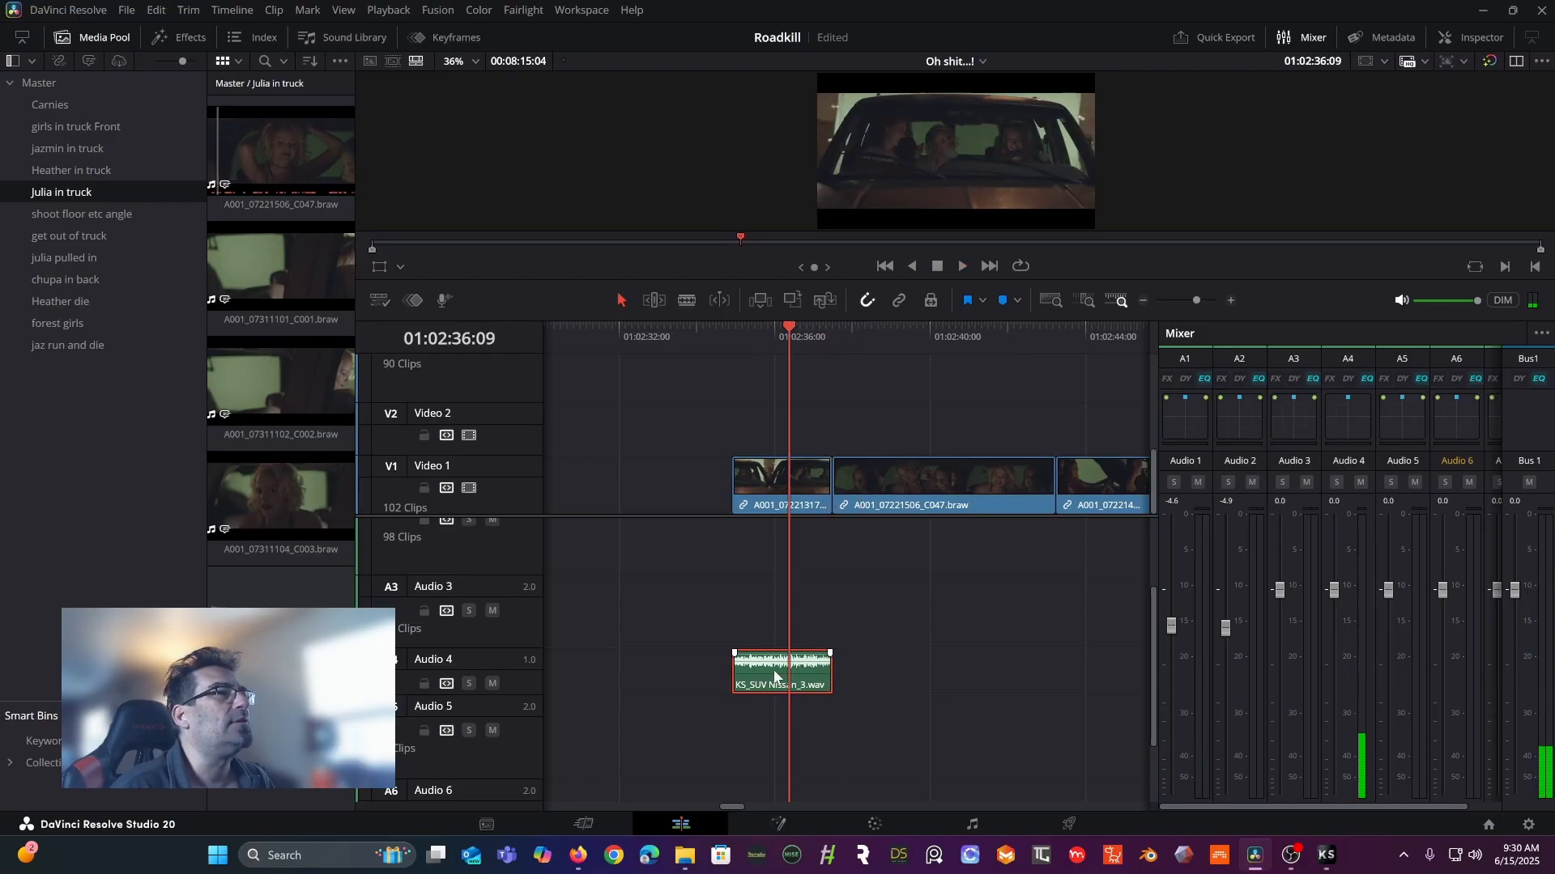
drag(781, 656, 781, 659)
- Replay the truck exterior shot from 01:02:34:22 and fine-tune the volume of KS_SUV Nissan_3.wav
click(733, 332)
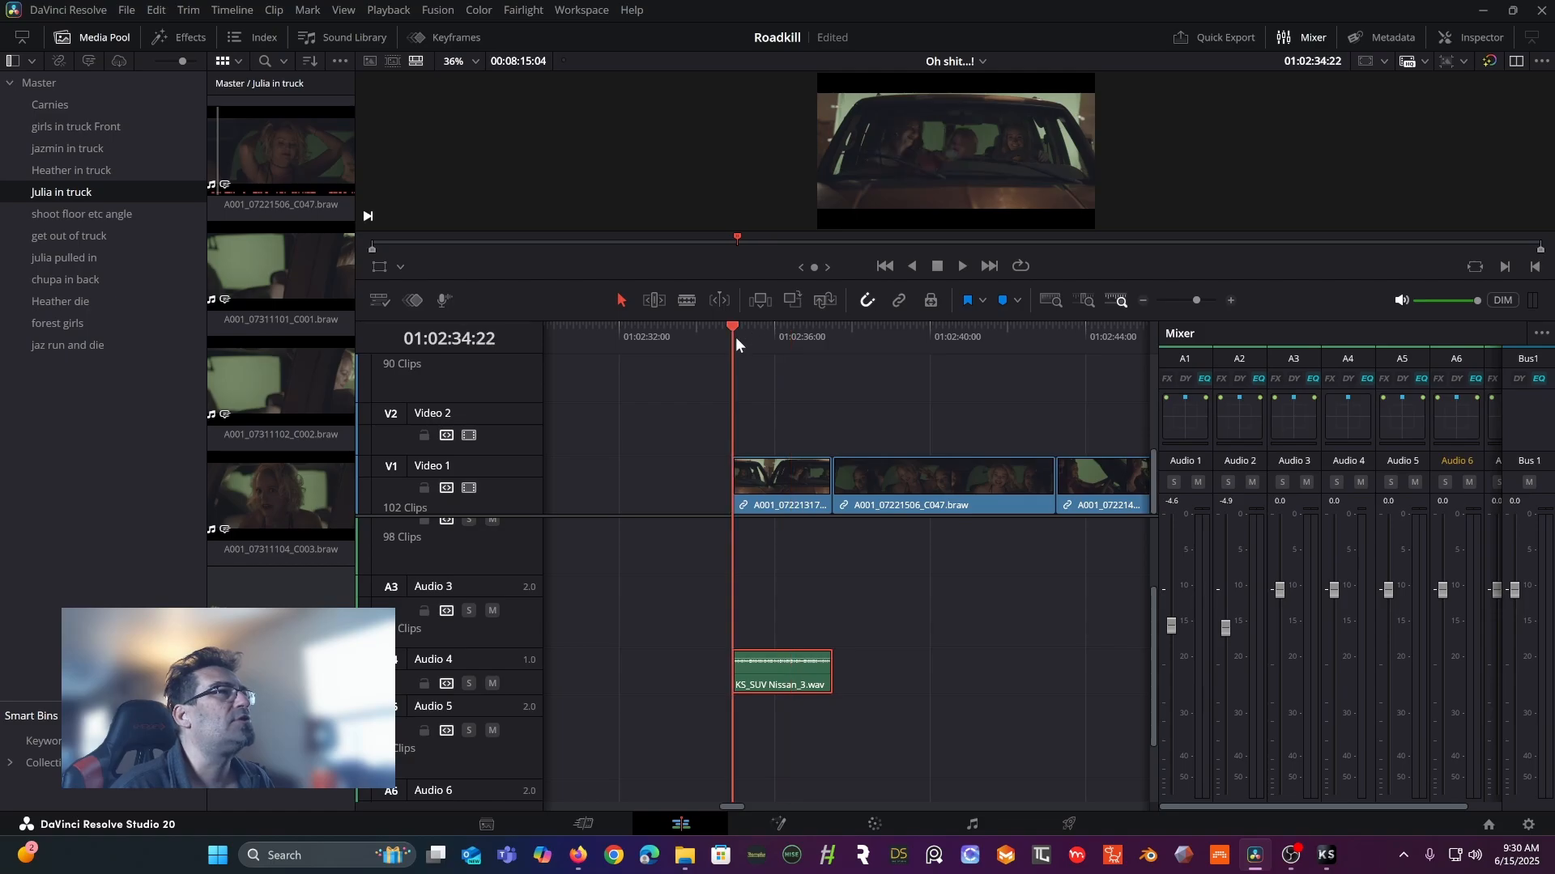
key(space)
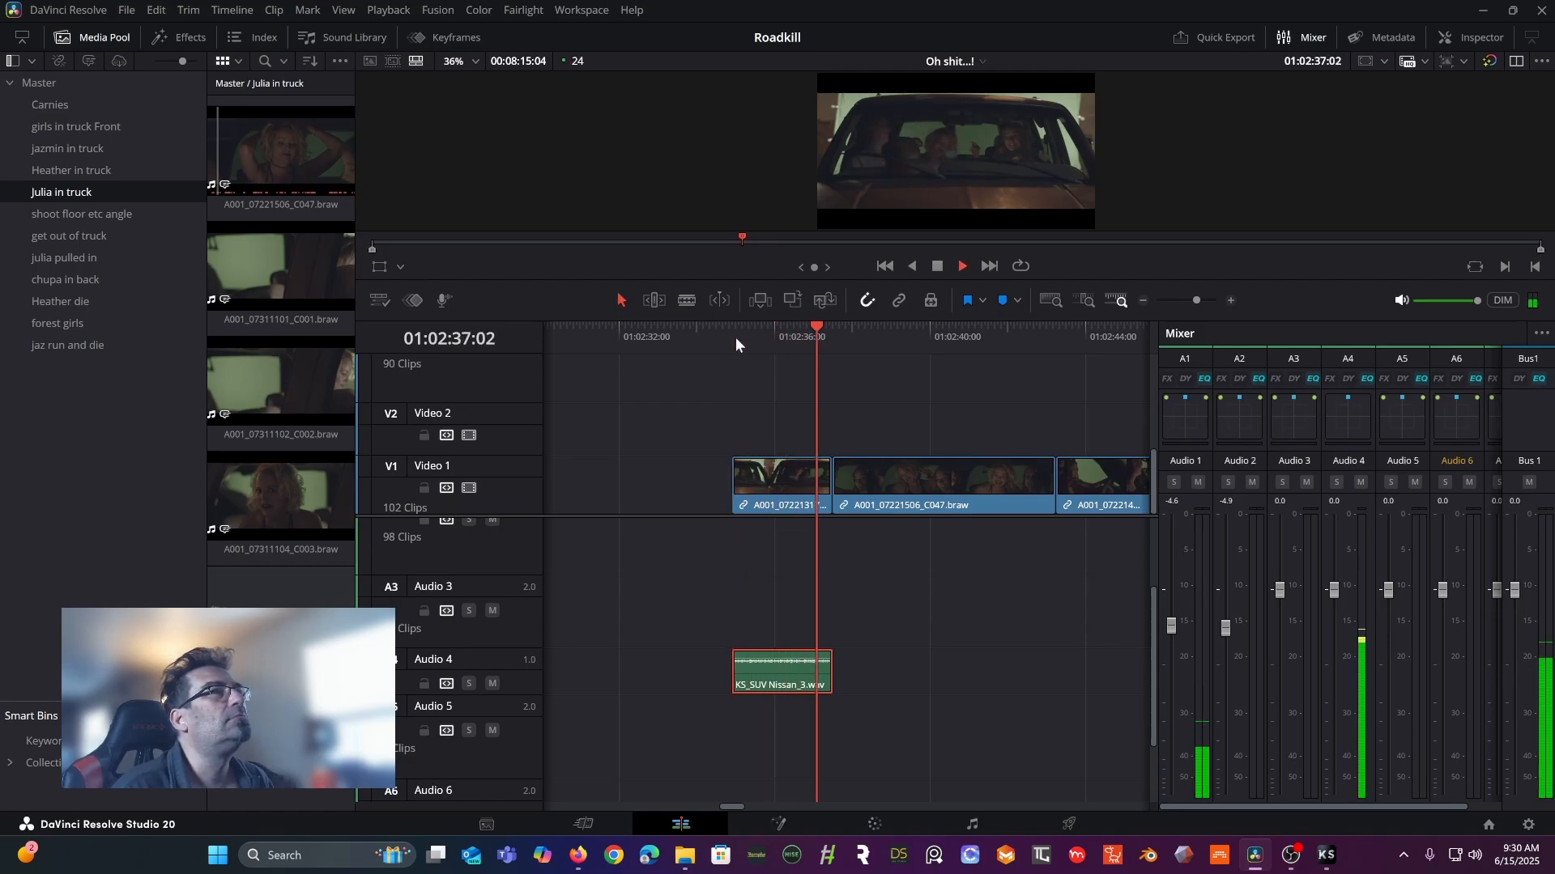
key(space)
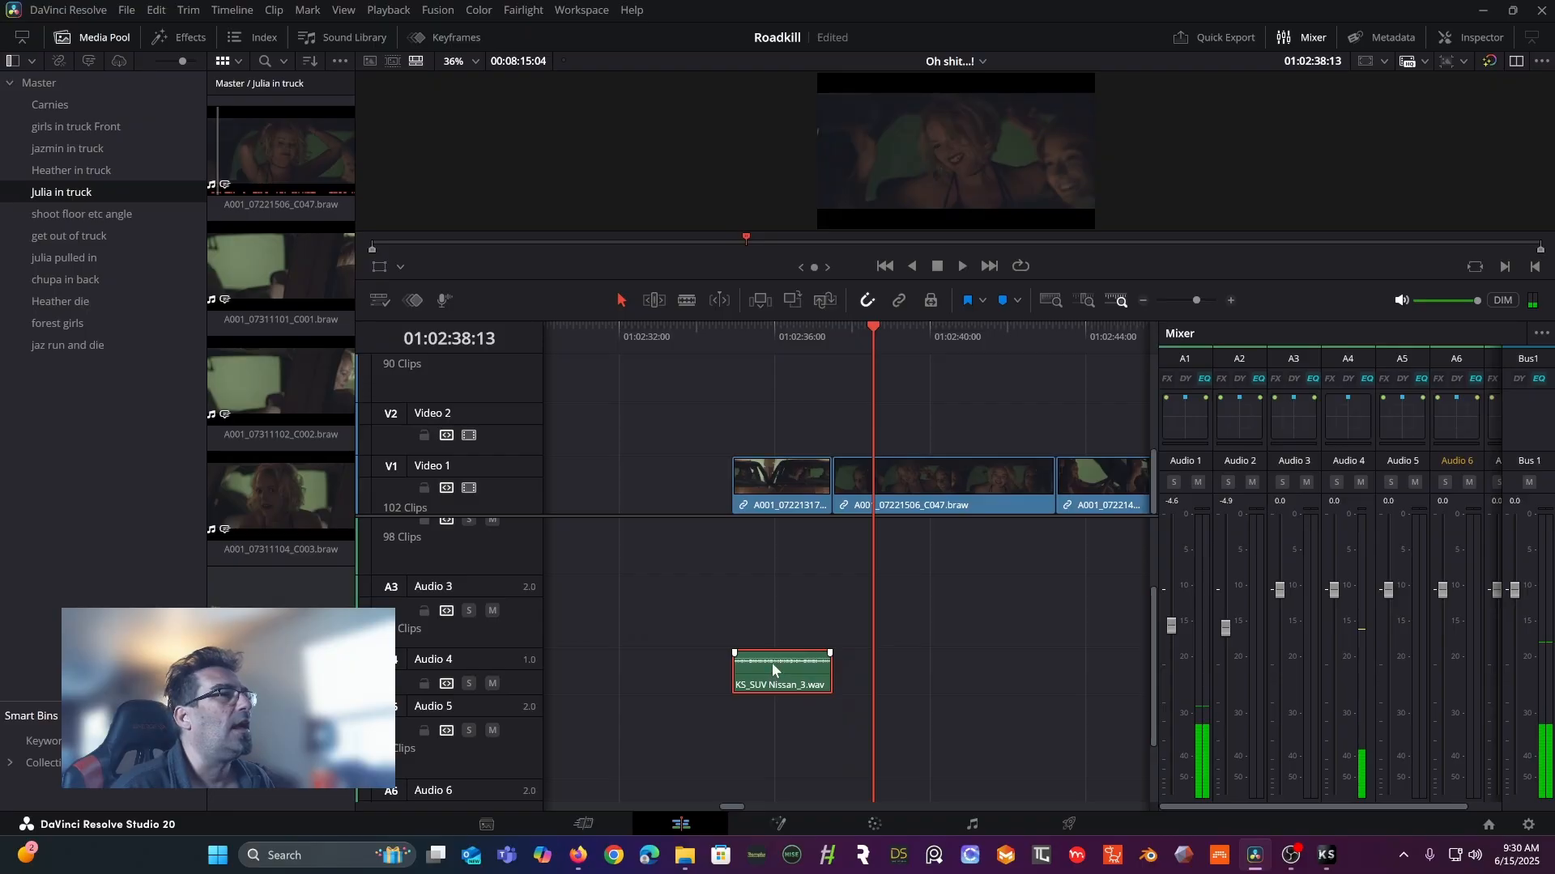
drag(774, 660, 773, 660)
- Play the scene from the start of the truck exterior shot, and again from the start of the following interior shot
click(731, 339)
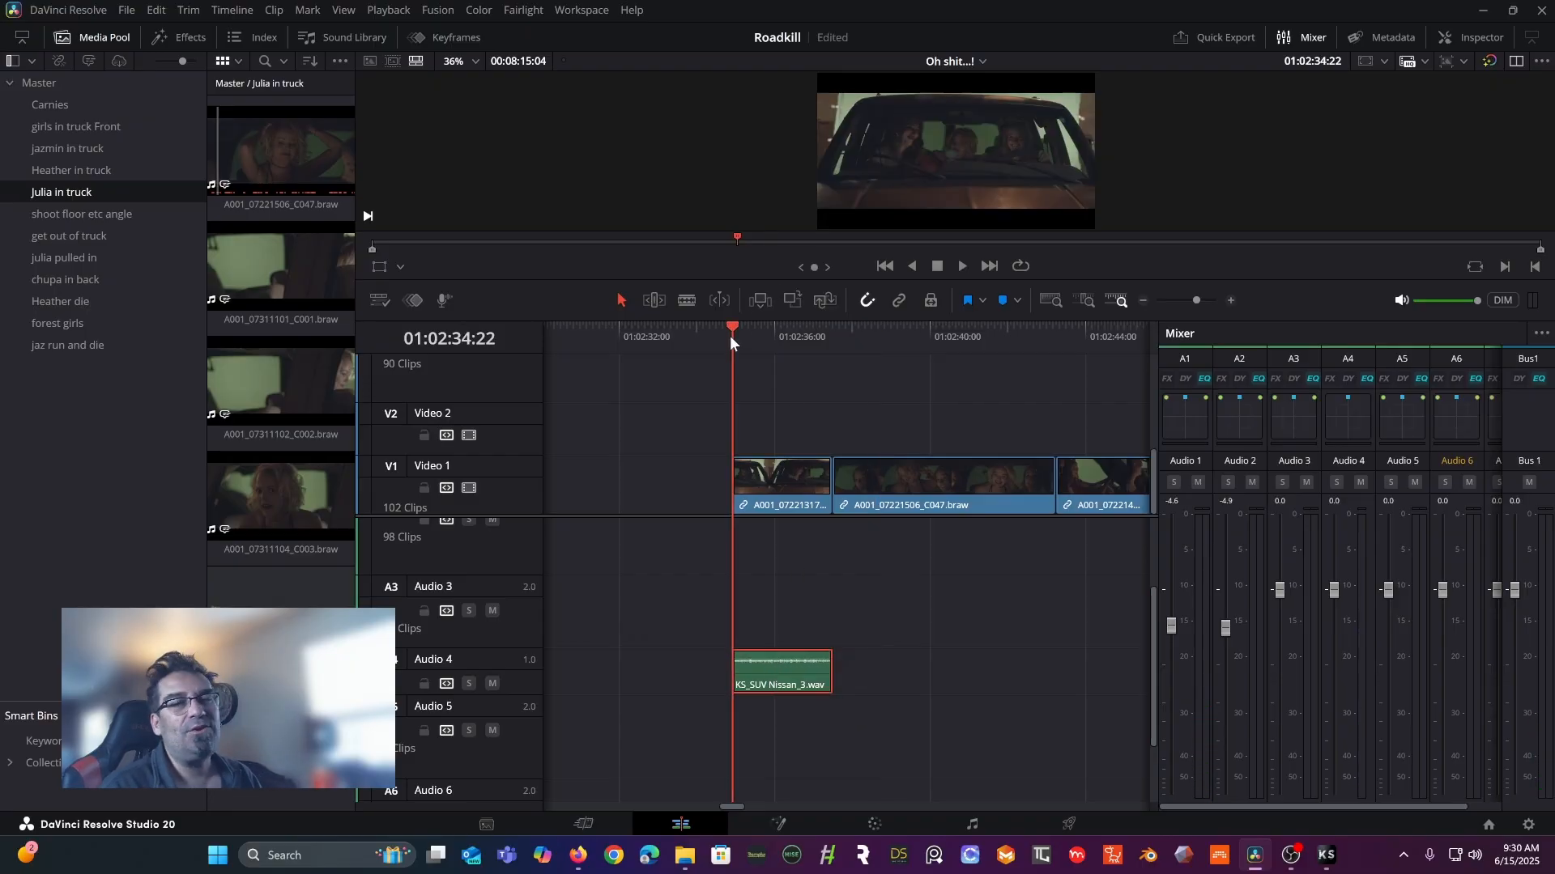
key(space)
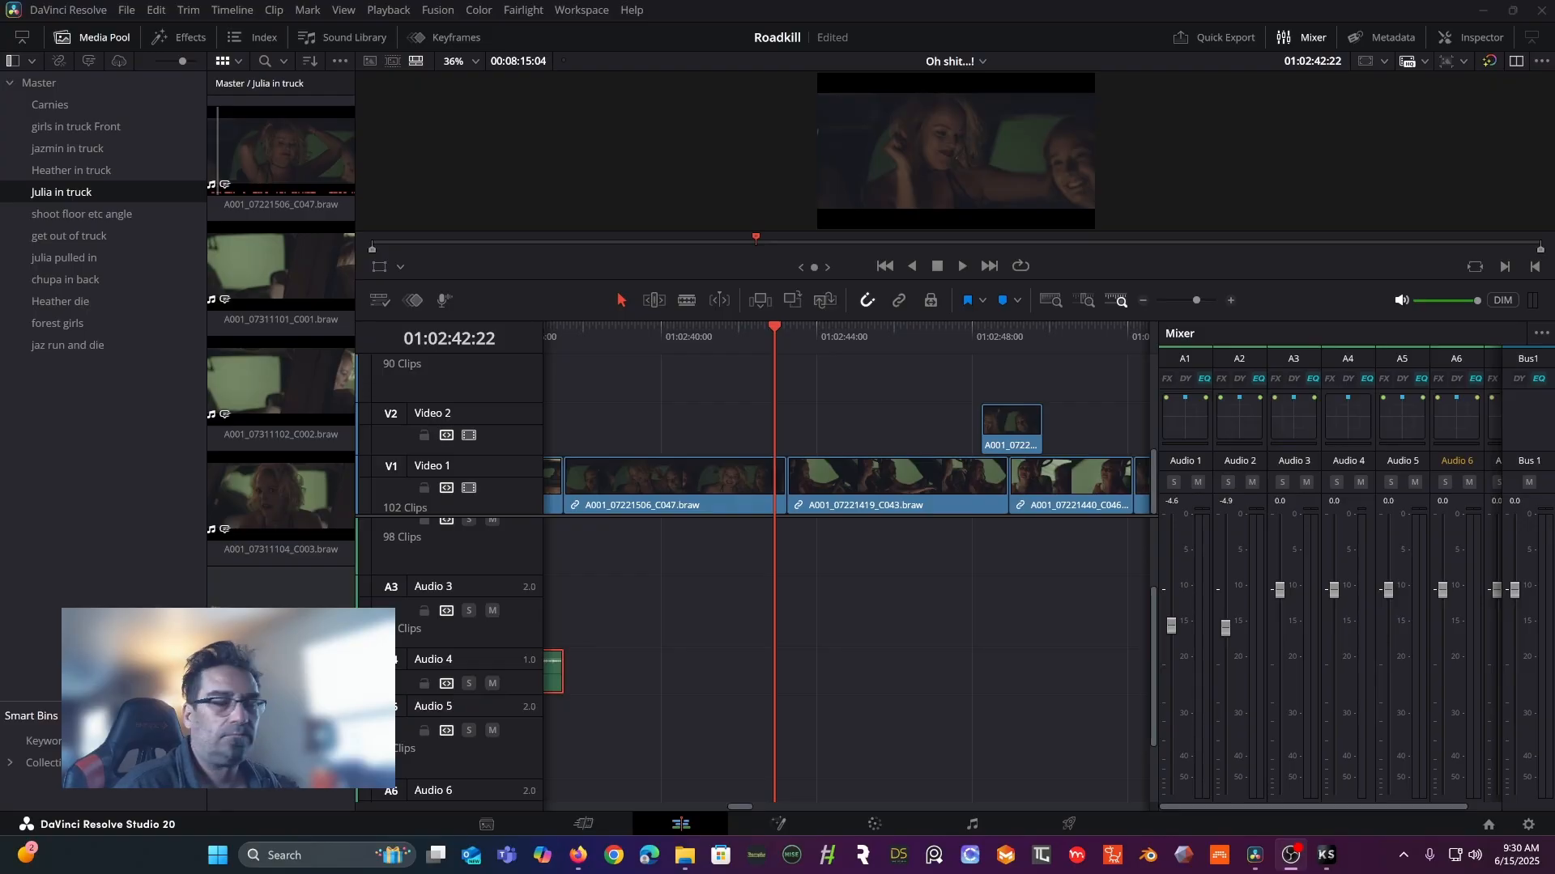
click(565, 333)
key(space)
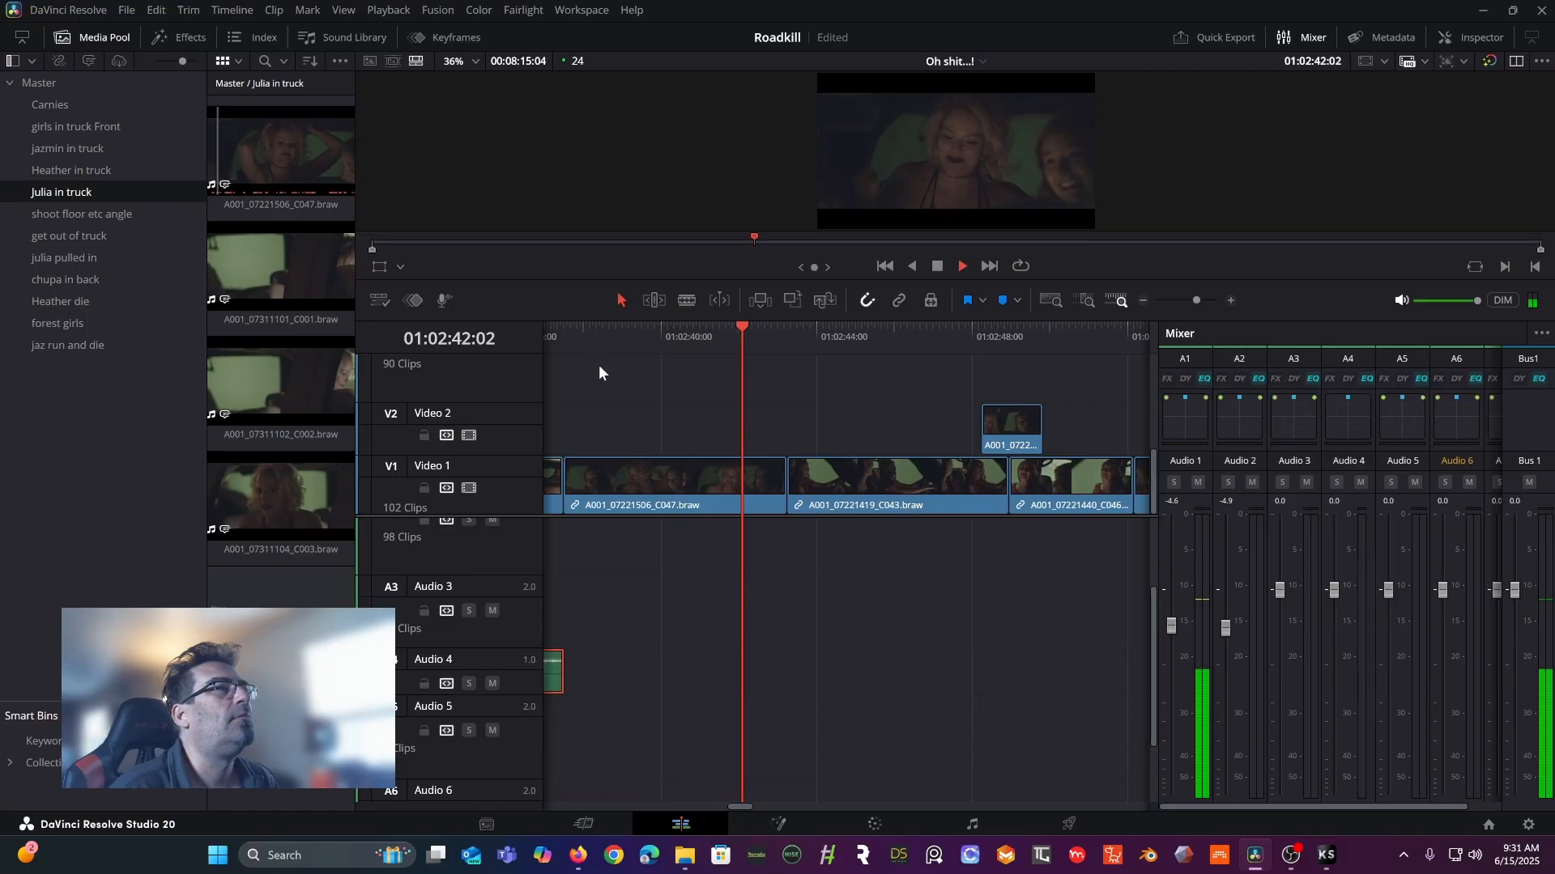
- In Krotos Studio, record an SUV Nissan take of about 39.6 seconds, moving the mix from Engine to Driver and varying the Vehicle/Ambience balance
click(1325, 856)
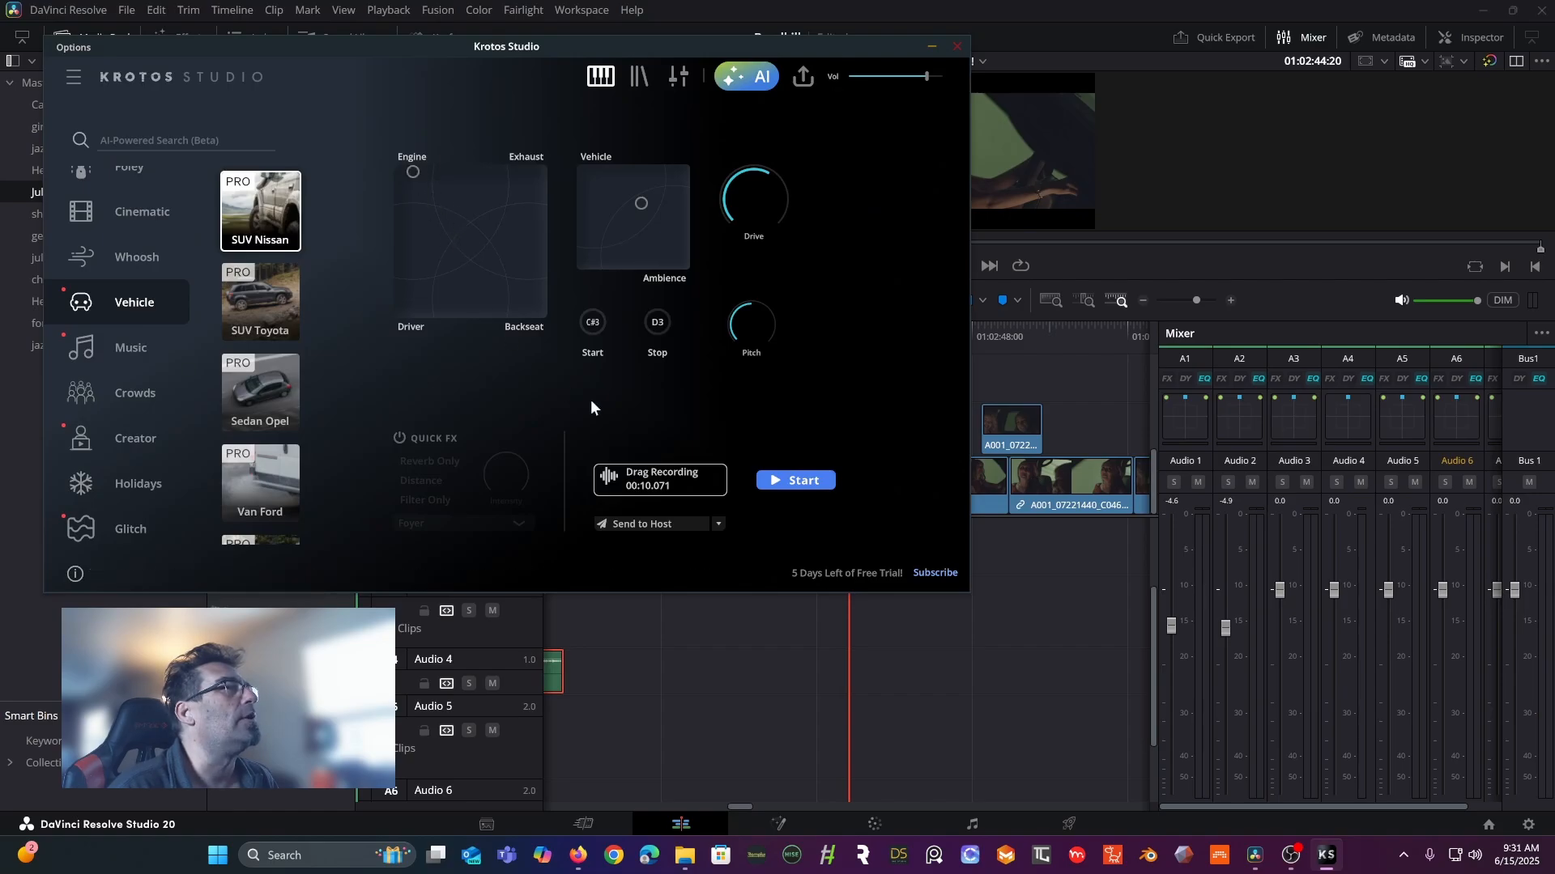
click(782, 481)
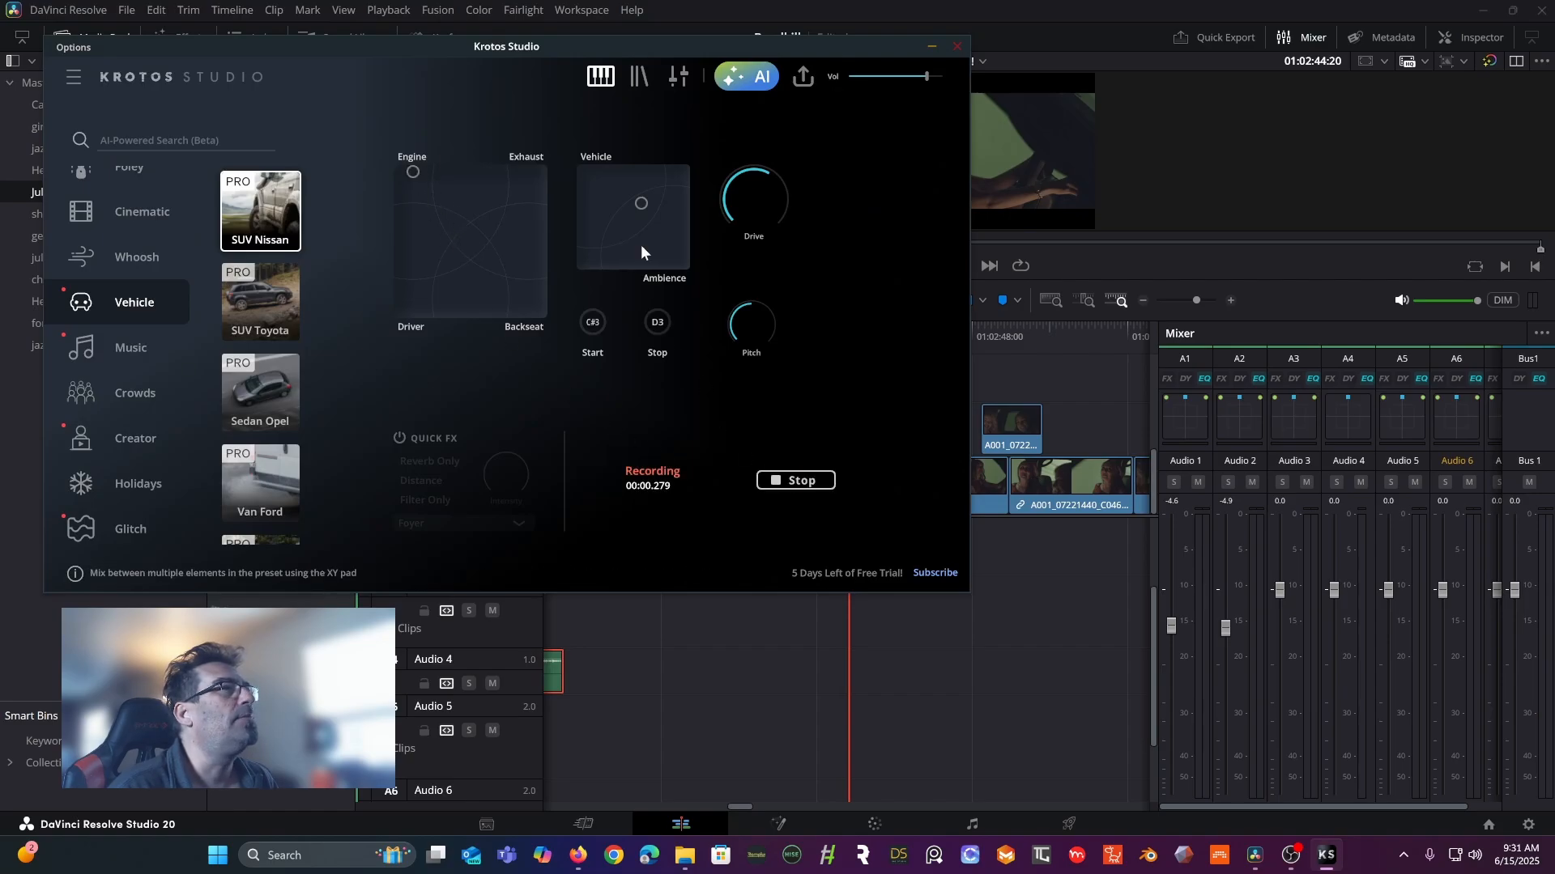
mouse_move(415, 175)
mouse_down()
mouse_move(526, 180)
mouse_move(431, 174)
mouse_move(415, 187)
mouse_move(401, 311)
mouse_move(518, 302)
mouse_move(413, 308)
mouse_up()
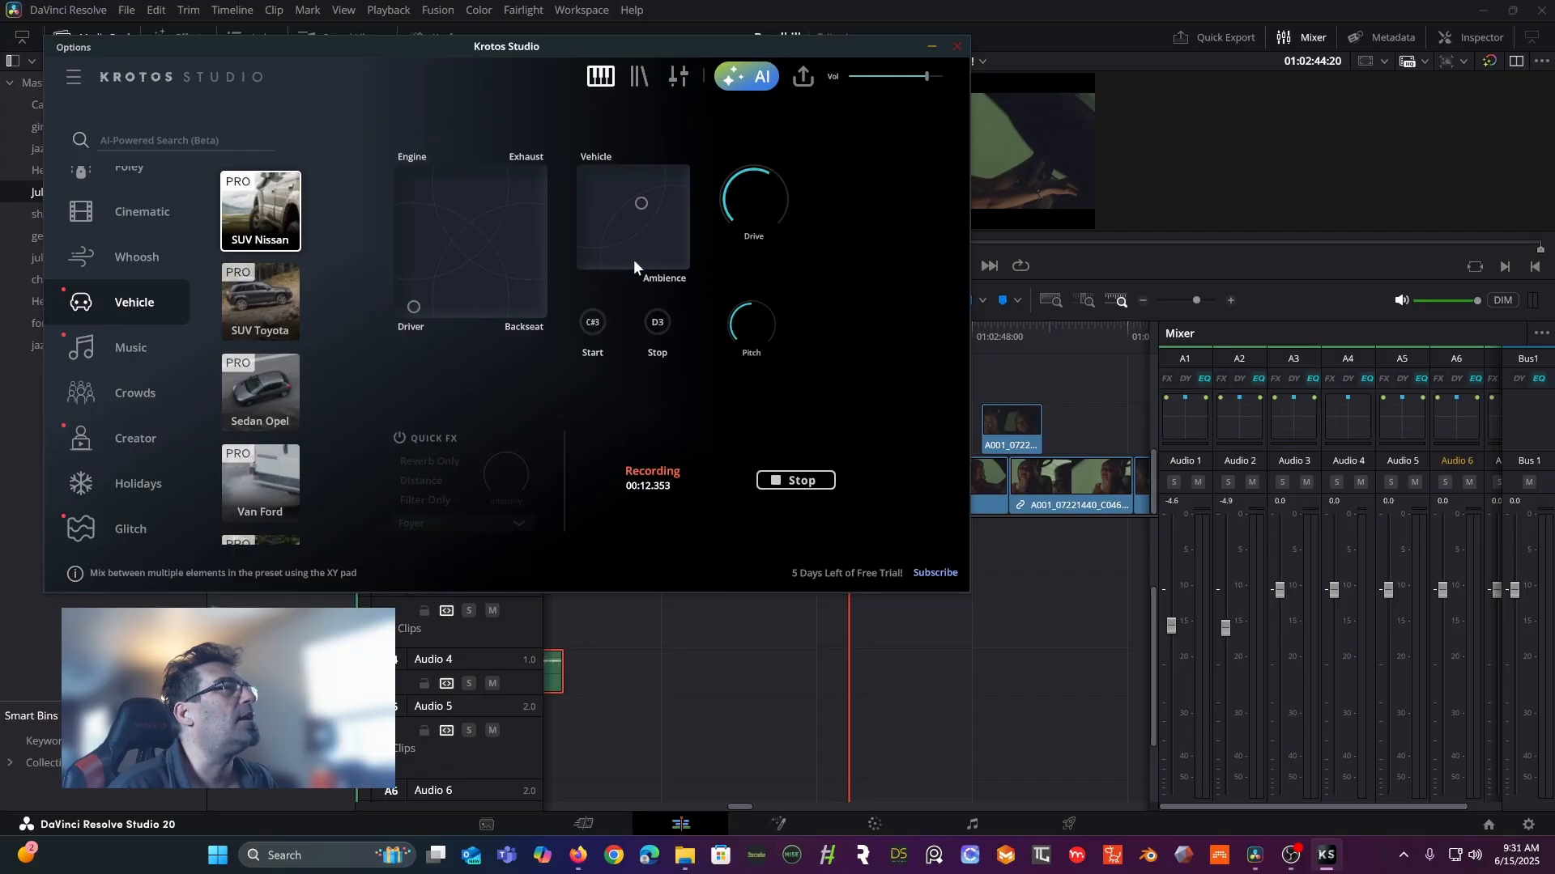
mouse_move(641, 203)
mouse_down()
mouse_move(673, 263)
mouse_move(594, 170)
mouse_move(622, 204)
mouse_up()
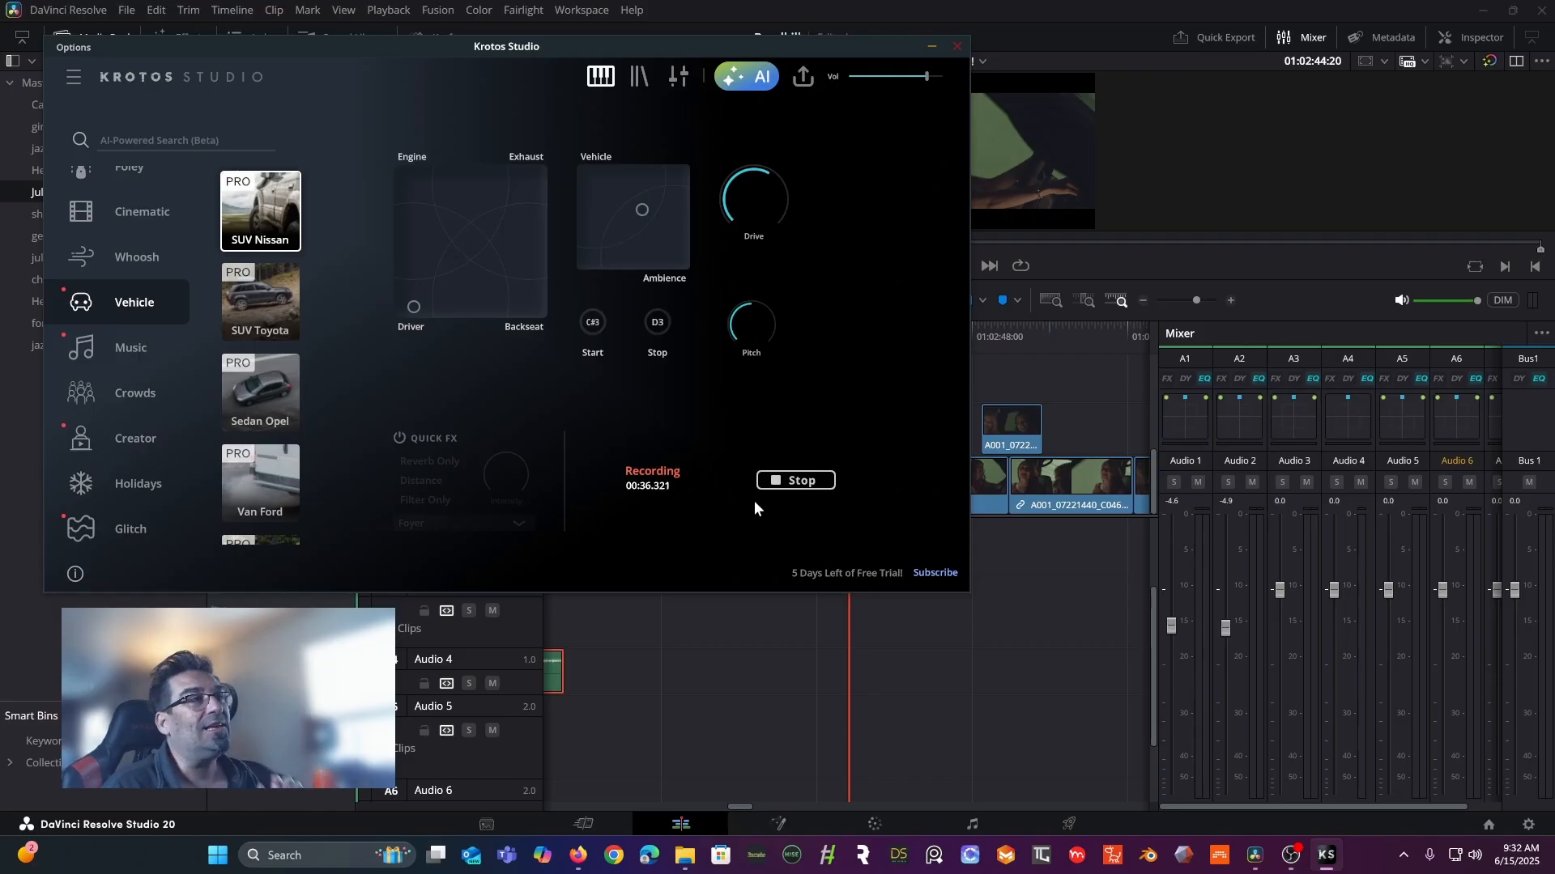
click(783, 483)
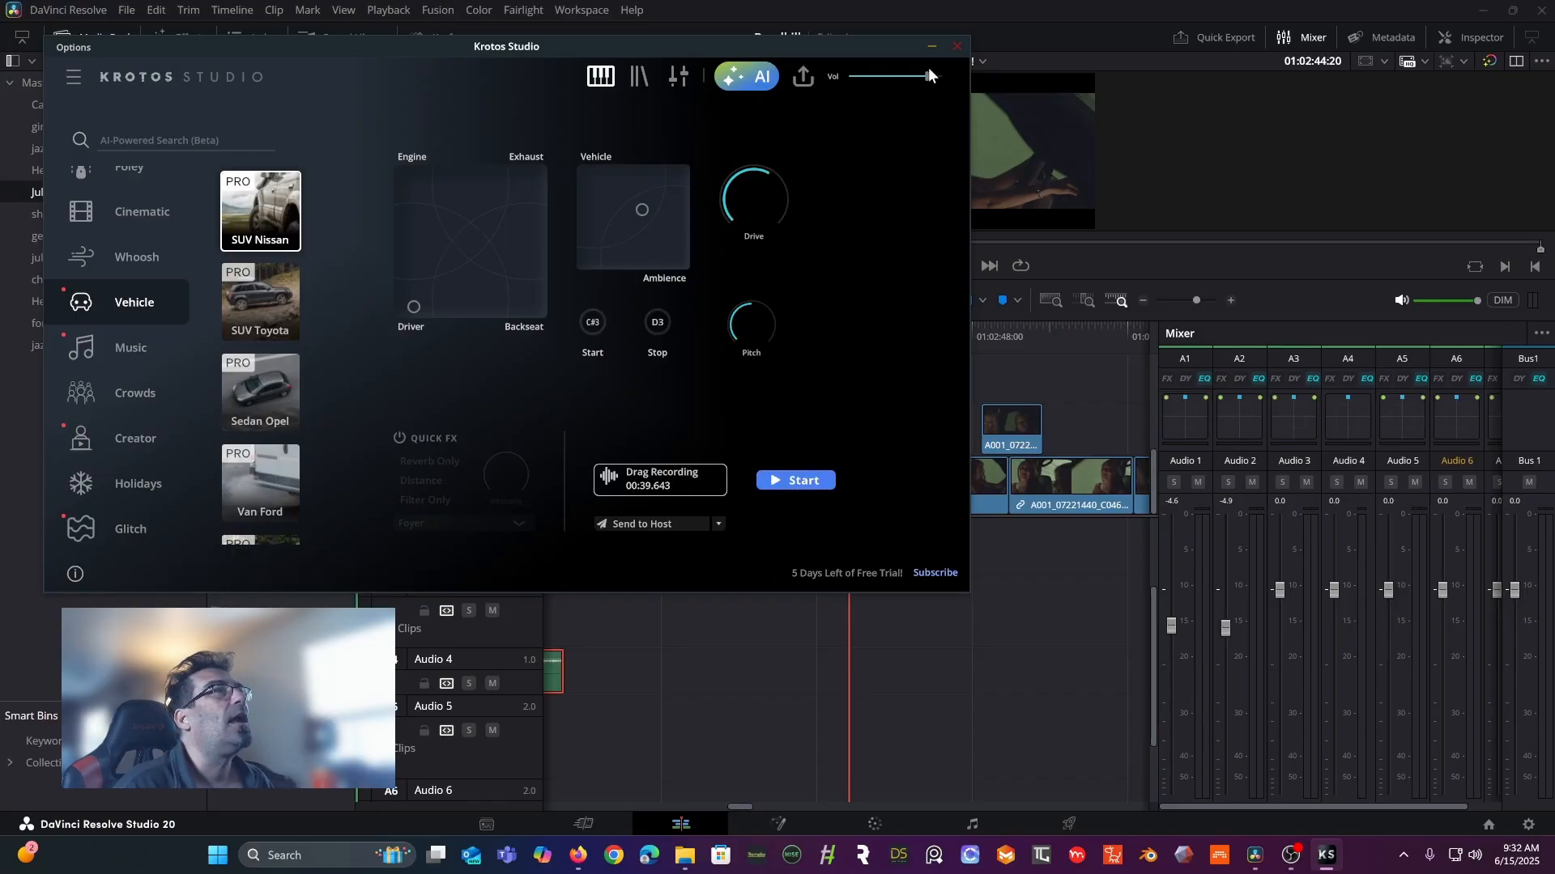
- Place the new Driver recording on the Audio 4 track and position it directly after the KS_SUV Nissan_3.wav clip
drag(884, 42, 864, 1)
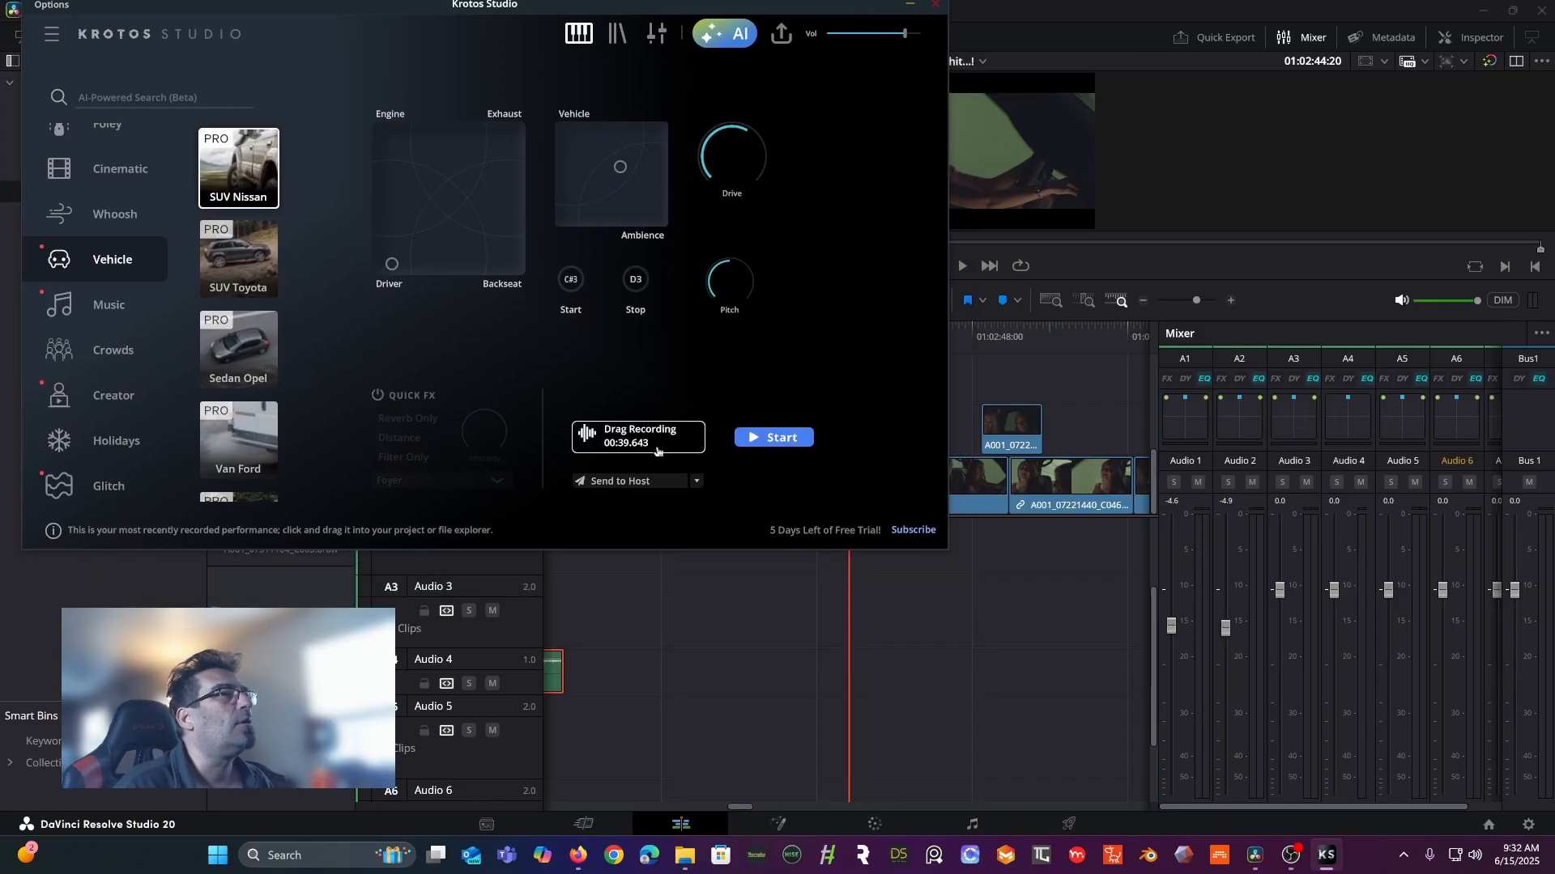
drag(657, 451, 644, 672)
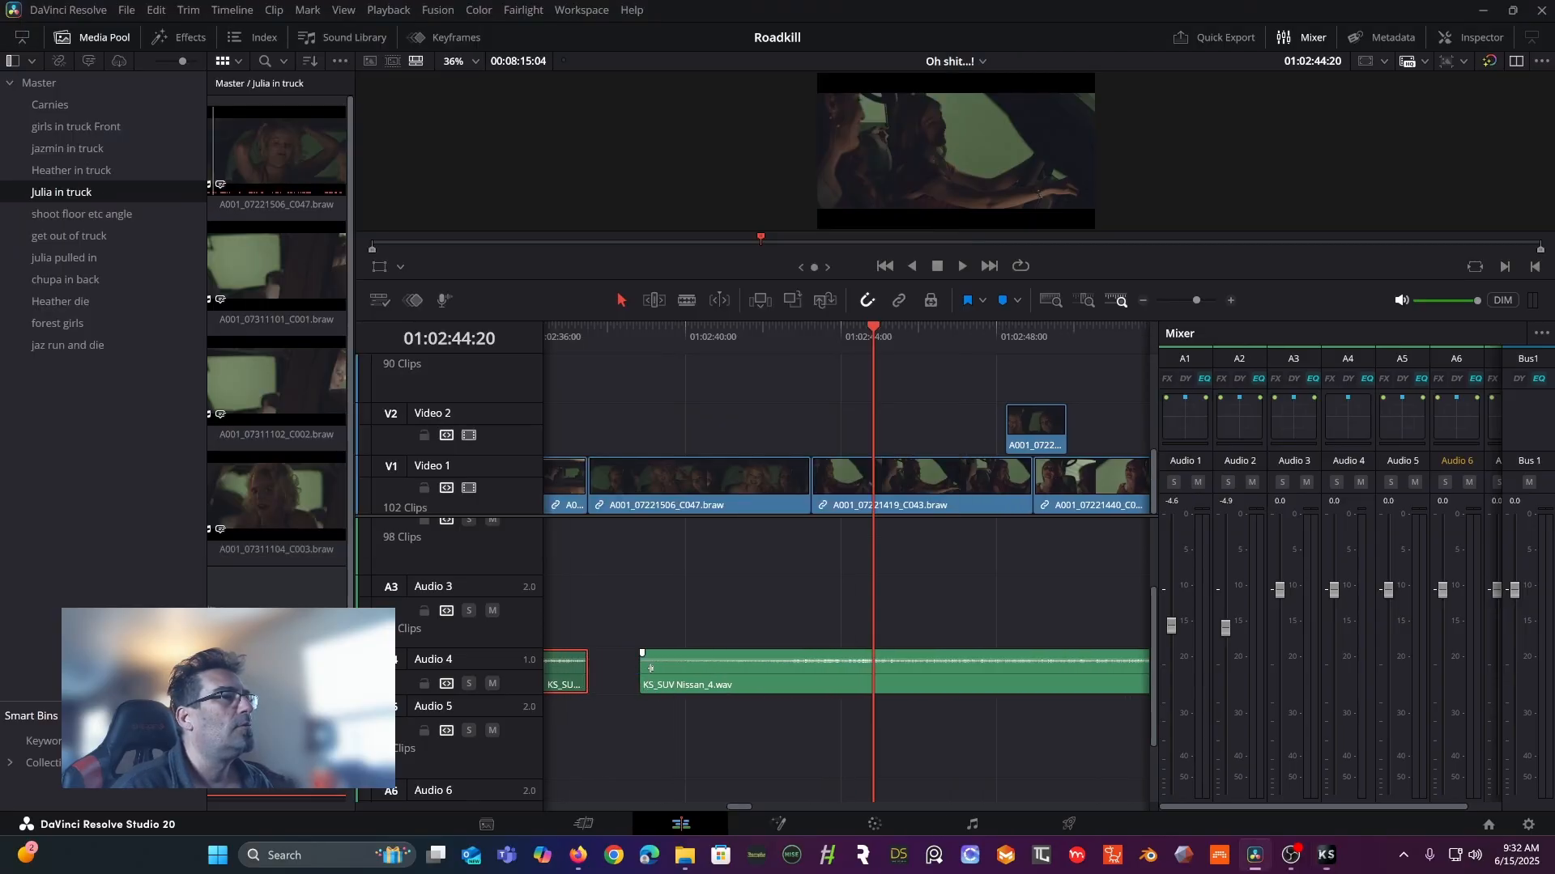
drag(739, 677, 849, 671)
drag(972, 680, 711, 683)
- Audition KS_SUV Nissan_4.wav and lower its clip volume, checking the transition by playing the scene from 01:02:36:15
key(space)
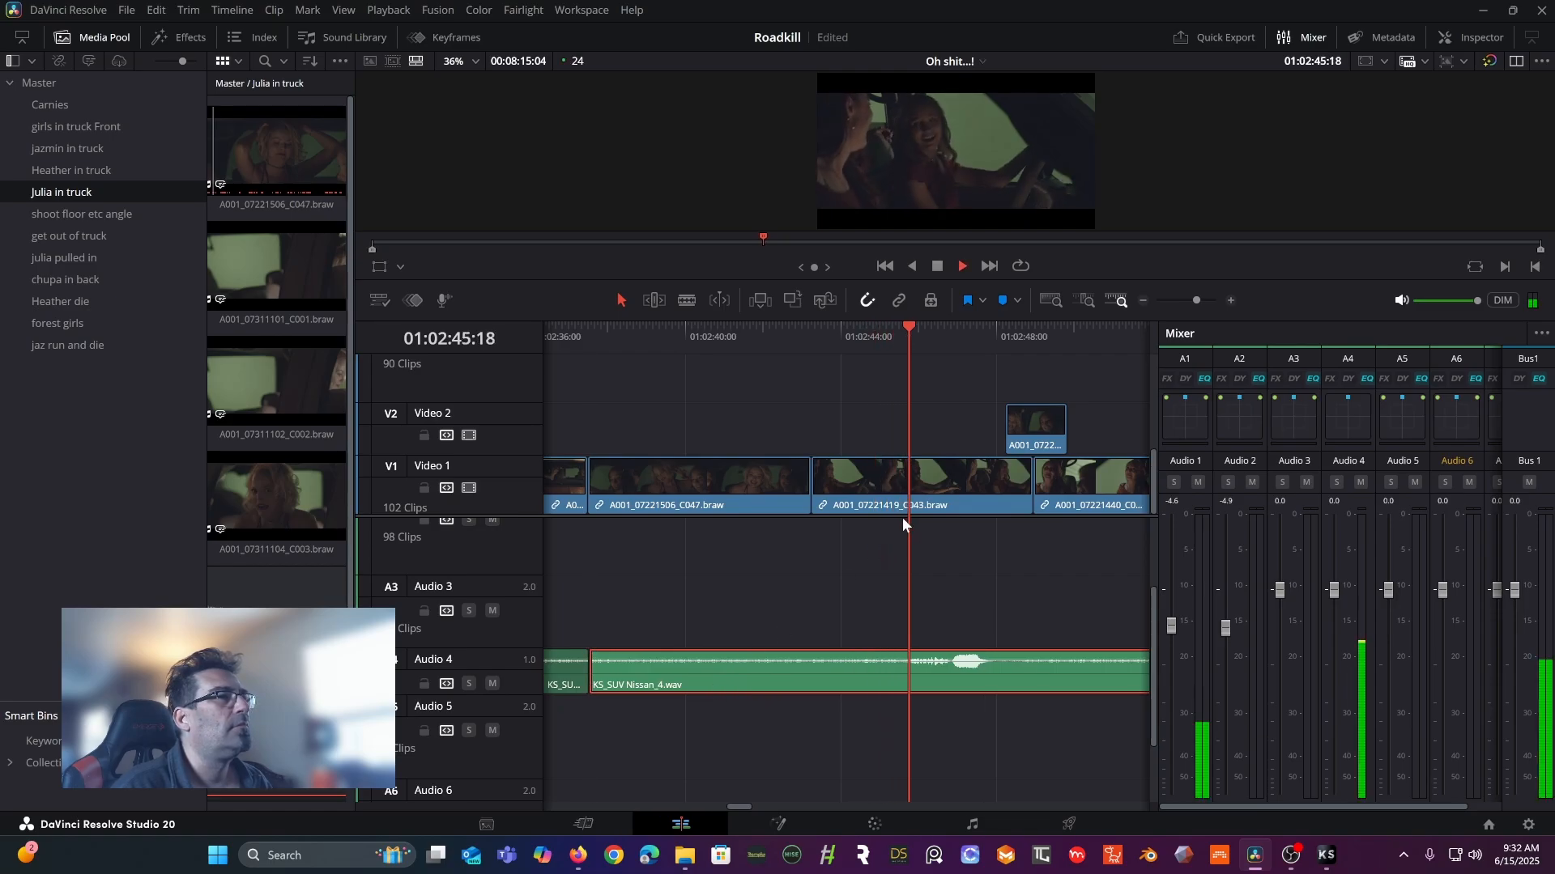
key(space)
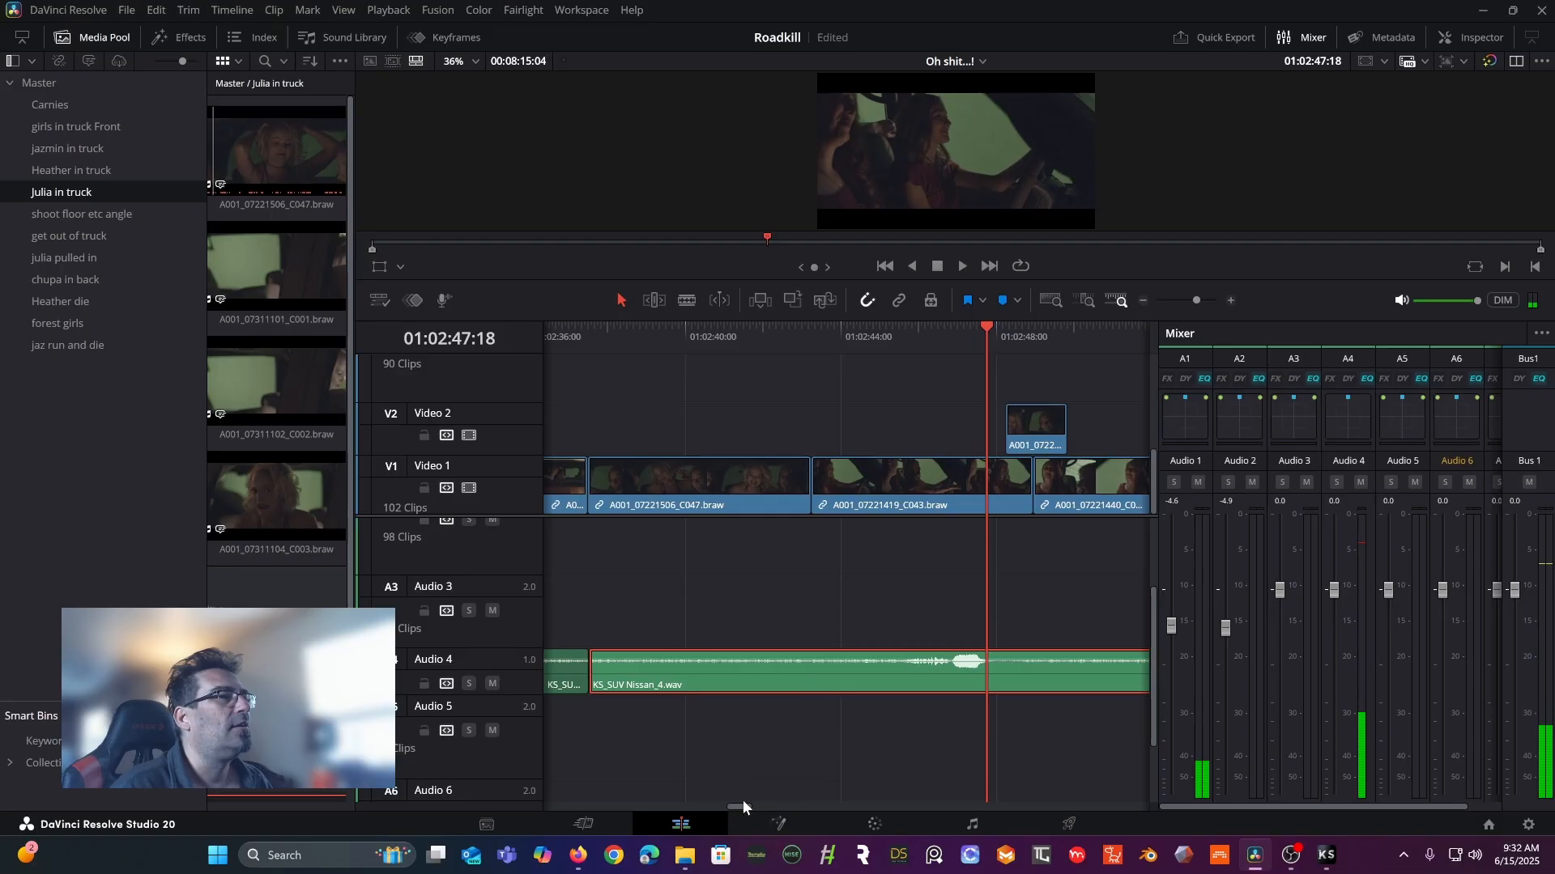
mouse_move(742, 805)
mouse_down()
mouse_move(770, 804)
mouse_move(738, 808)
mouse_up()
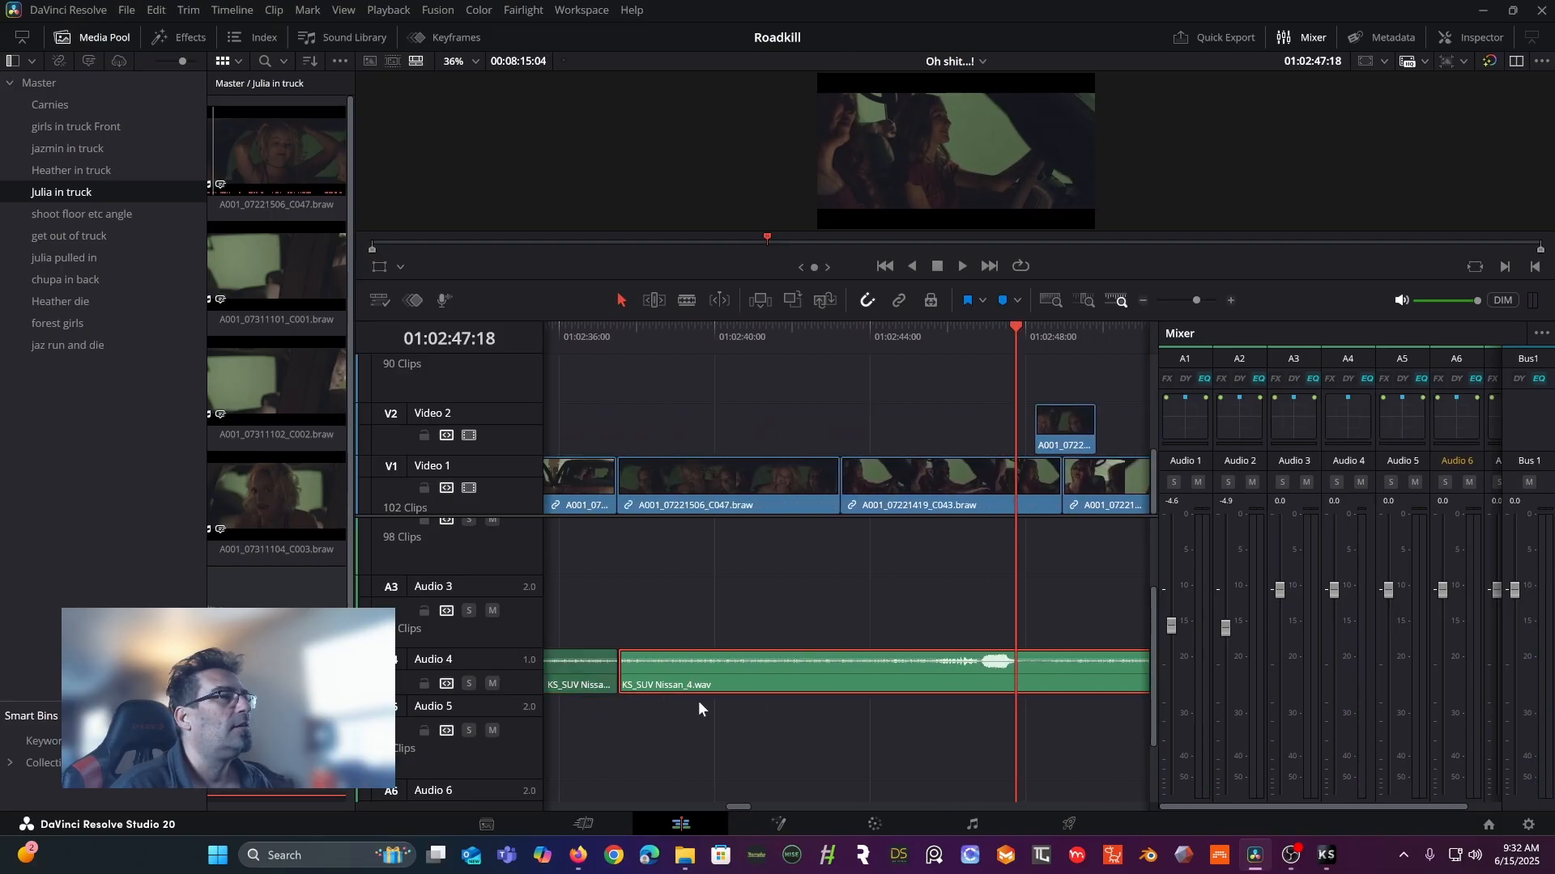
click(626, 669)
drag(626, 669, 658, 692)
click(583, 332)
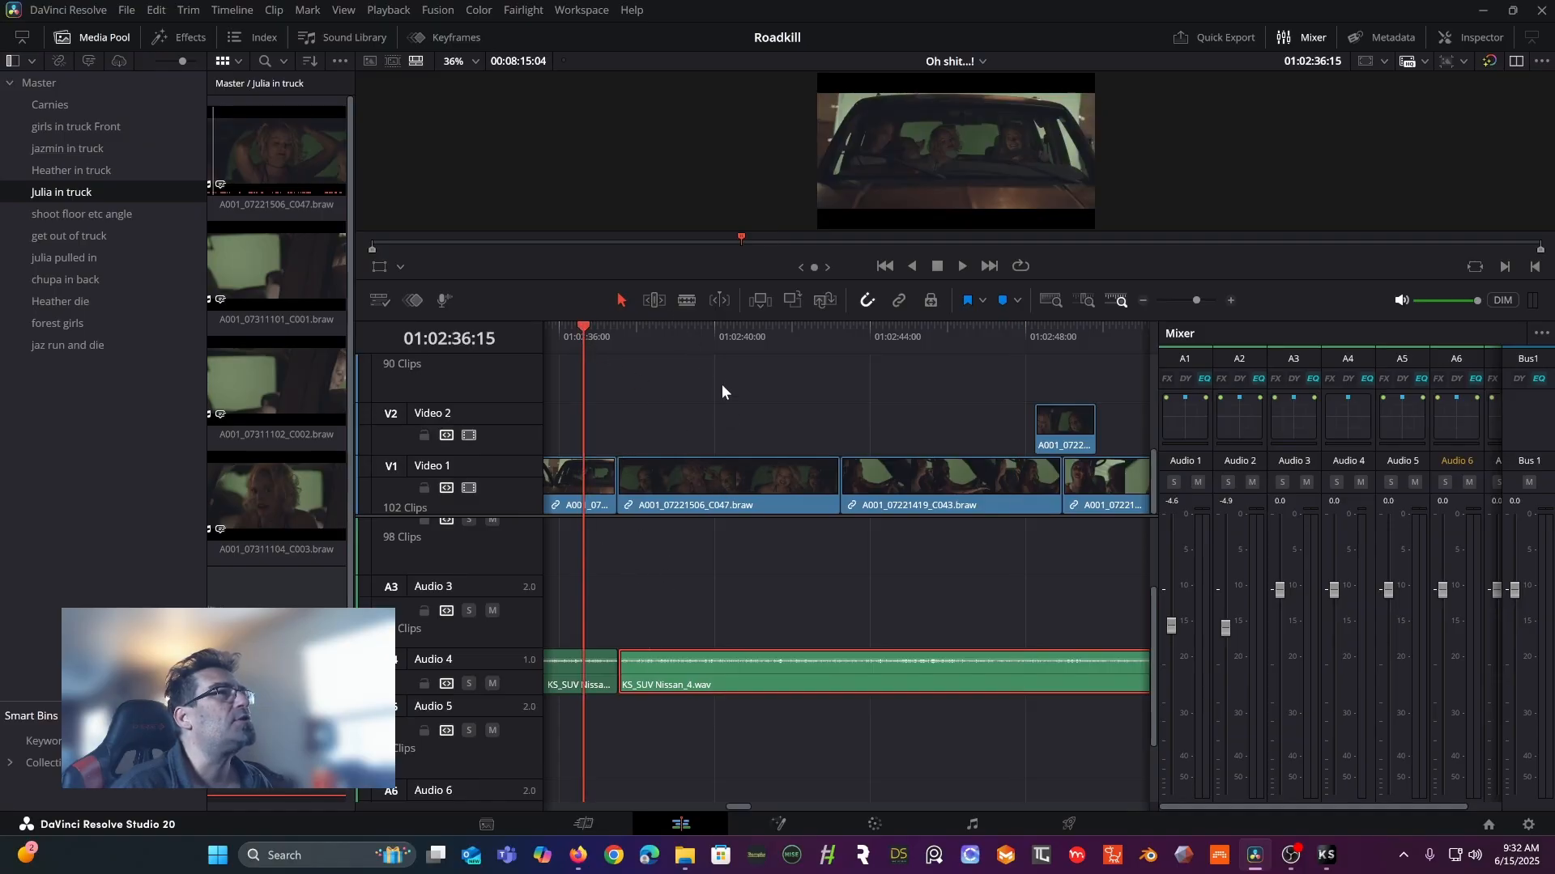
key(space)
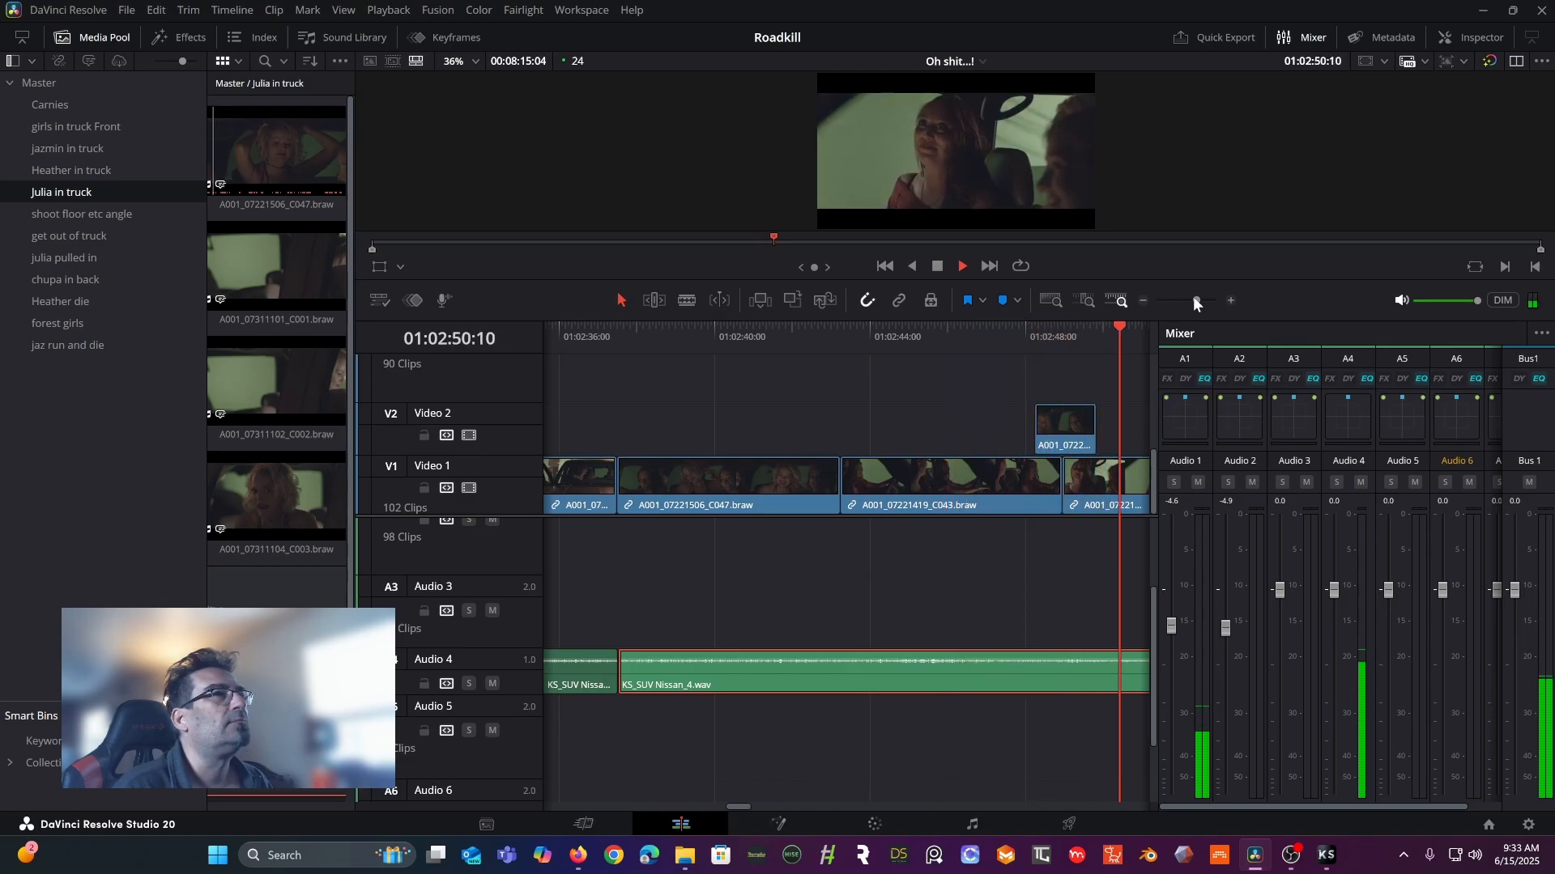
- Trim the end of KS_SUV Nissan_4.wav on Audio 4 to remove the quiet tail of the recording
click(1141, 298)
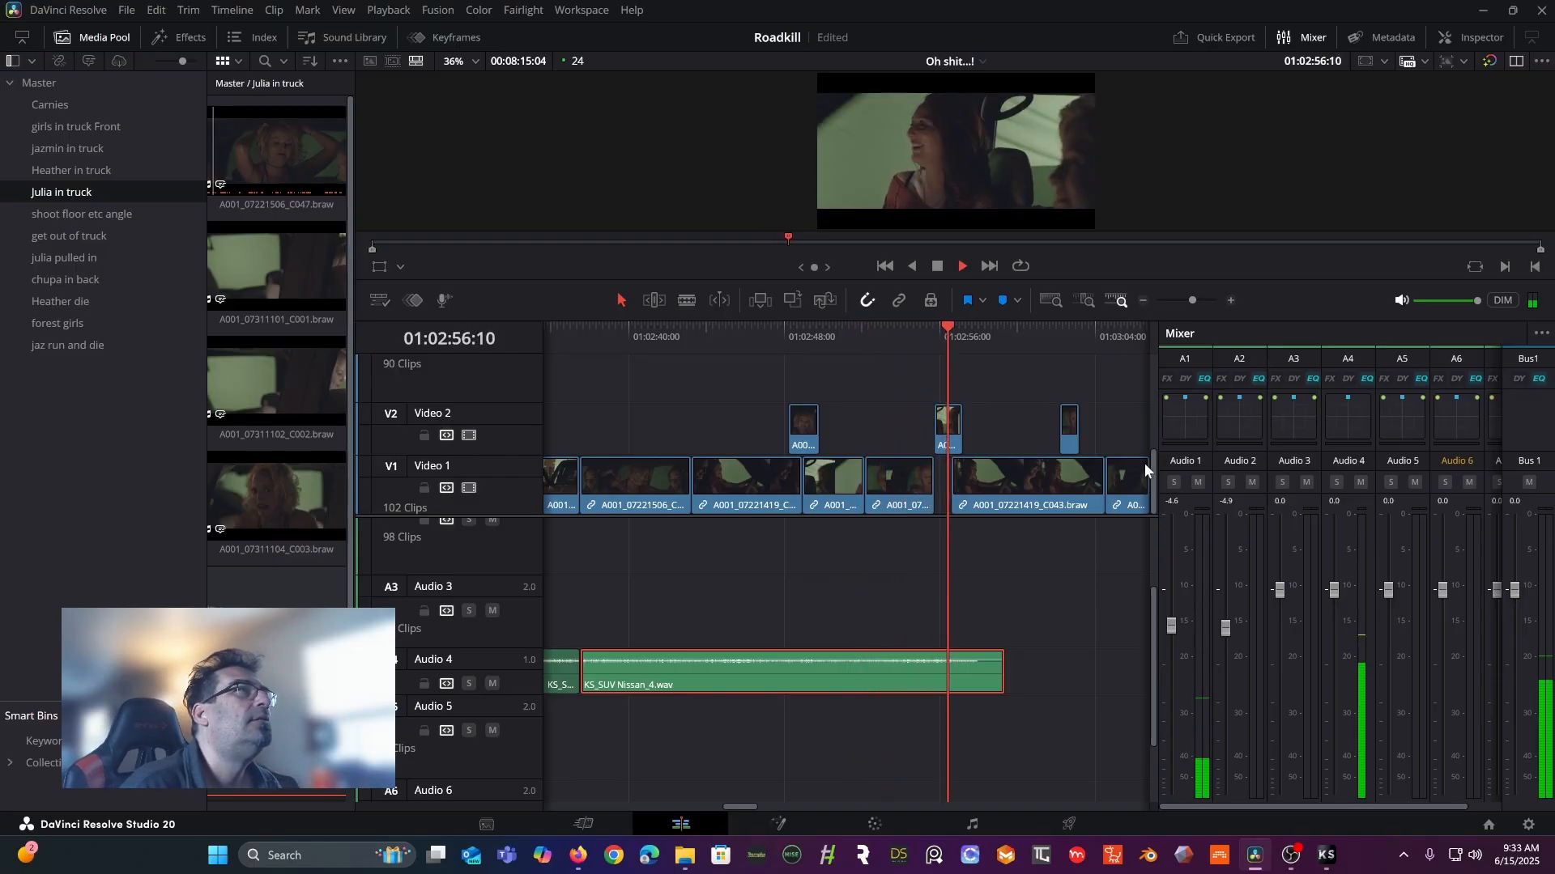
key(space)
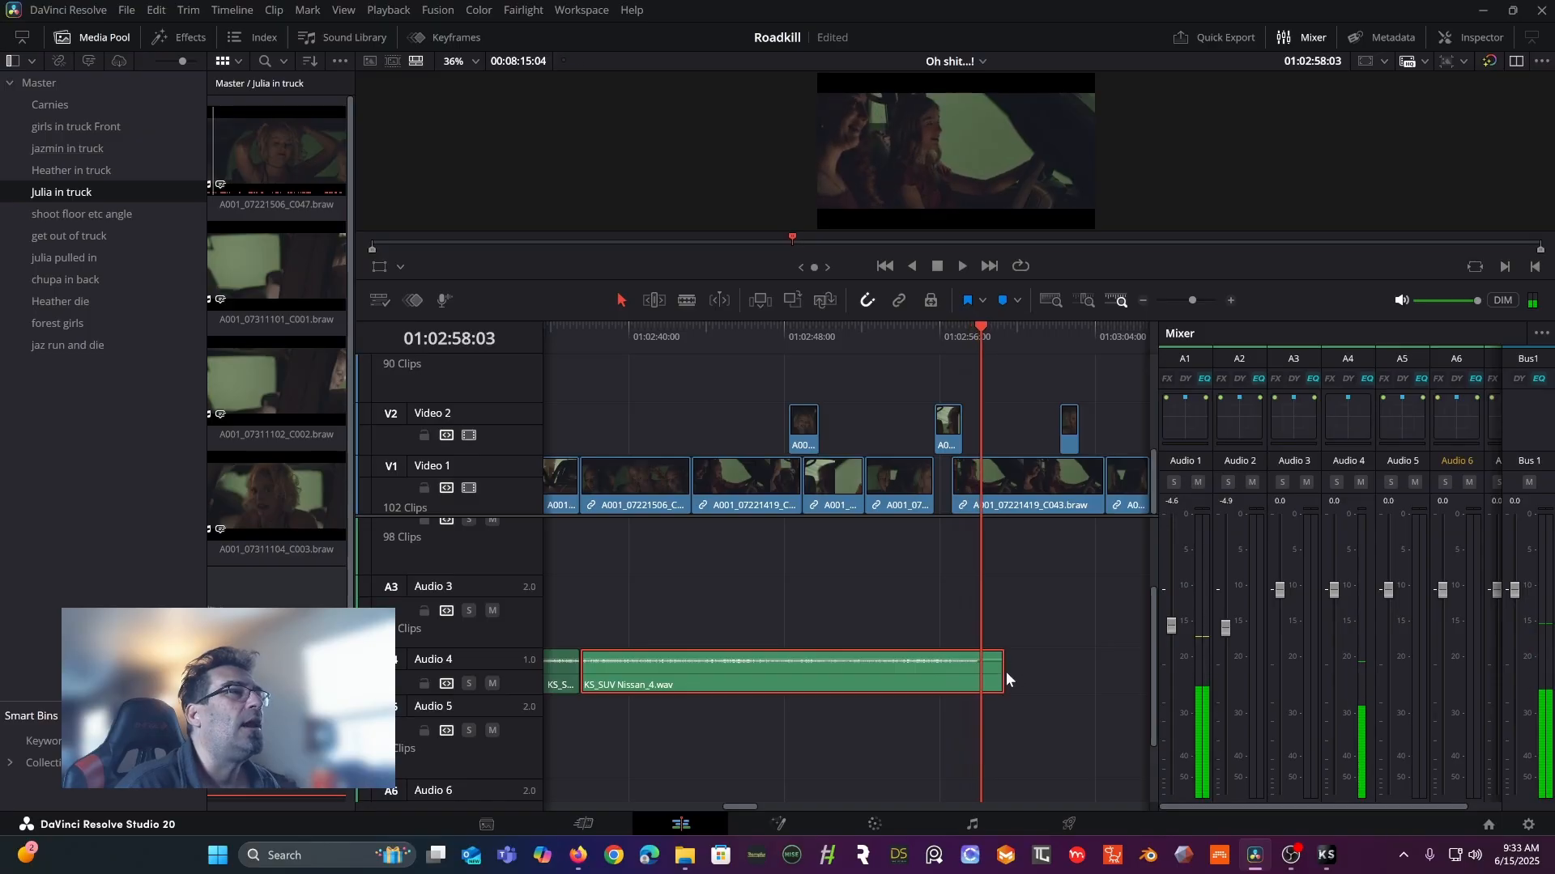
drag(1002, 674, 964, 677)
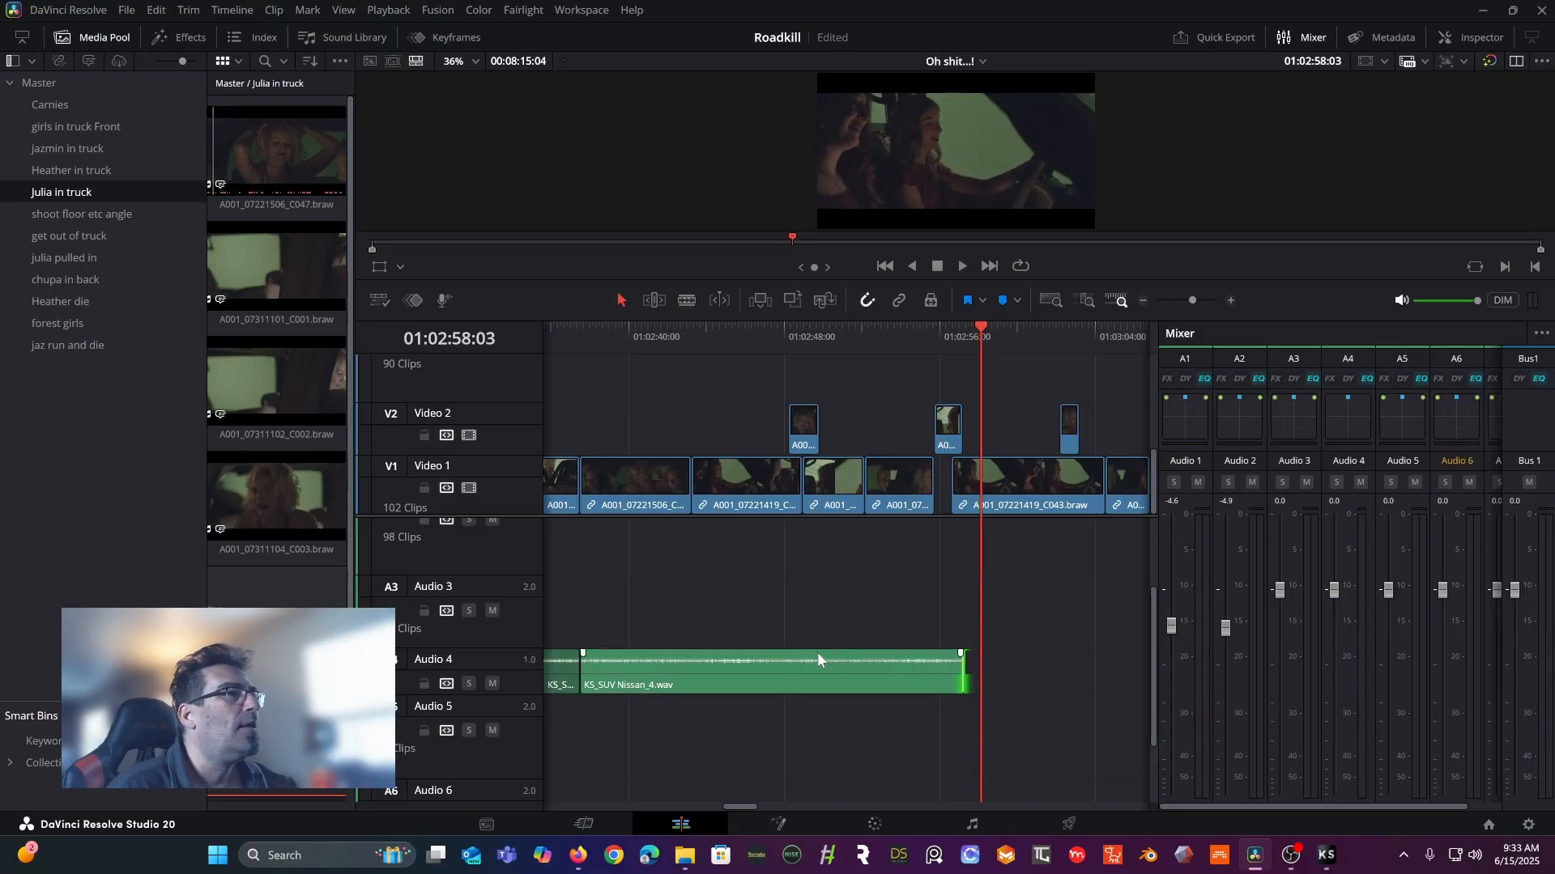
click(818, 654)
scroll(748, 804, right, 2)
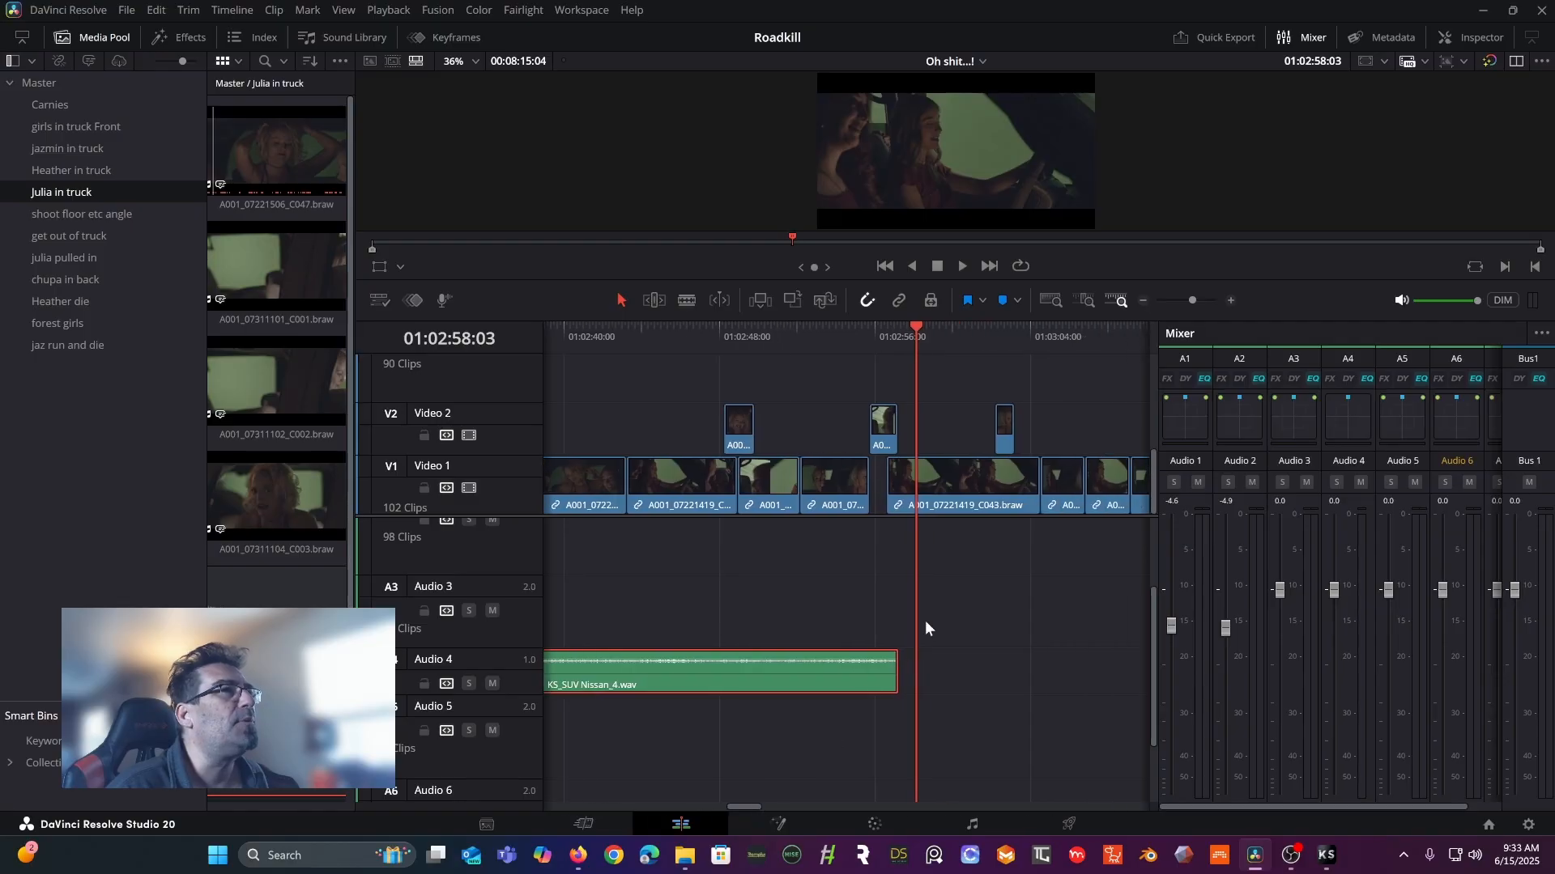
- Copy KS_SUV Nissan_4.wav and place a duplicate directly after the original on Audio 4
click(1141, 299)
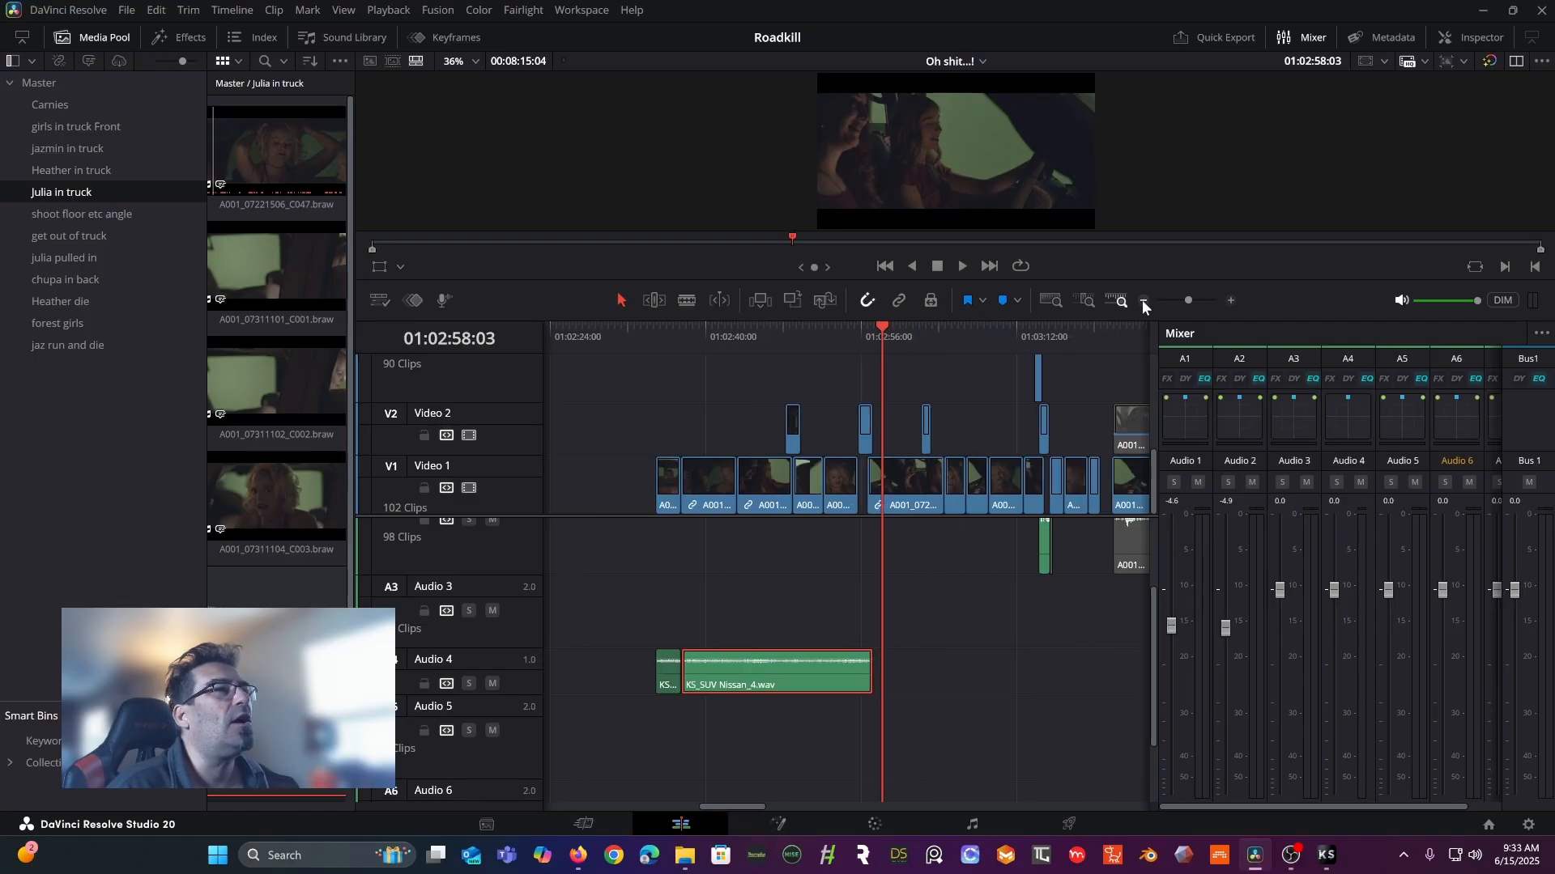
right_click(781, 664)
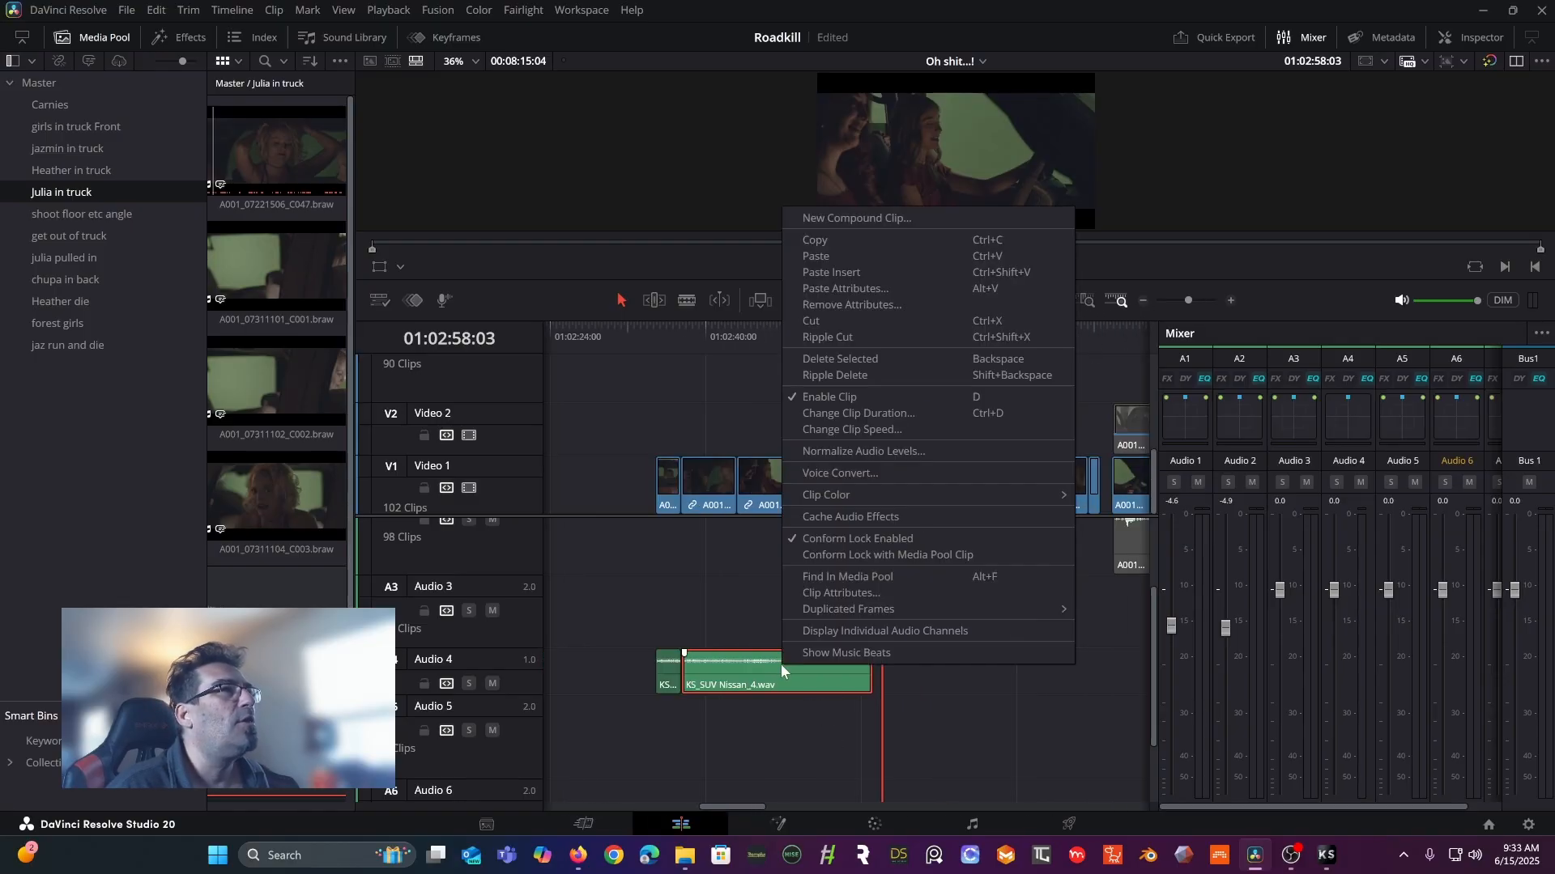
click(833, 239)
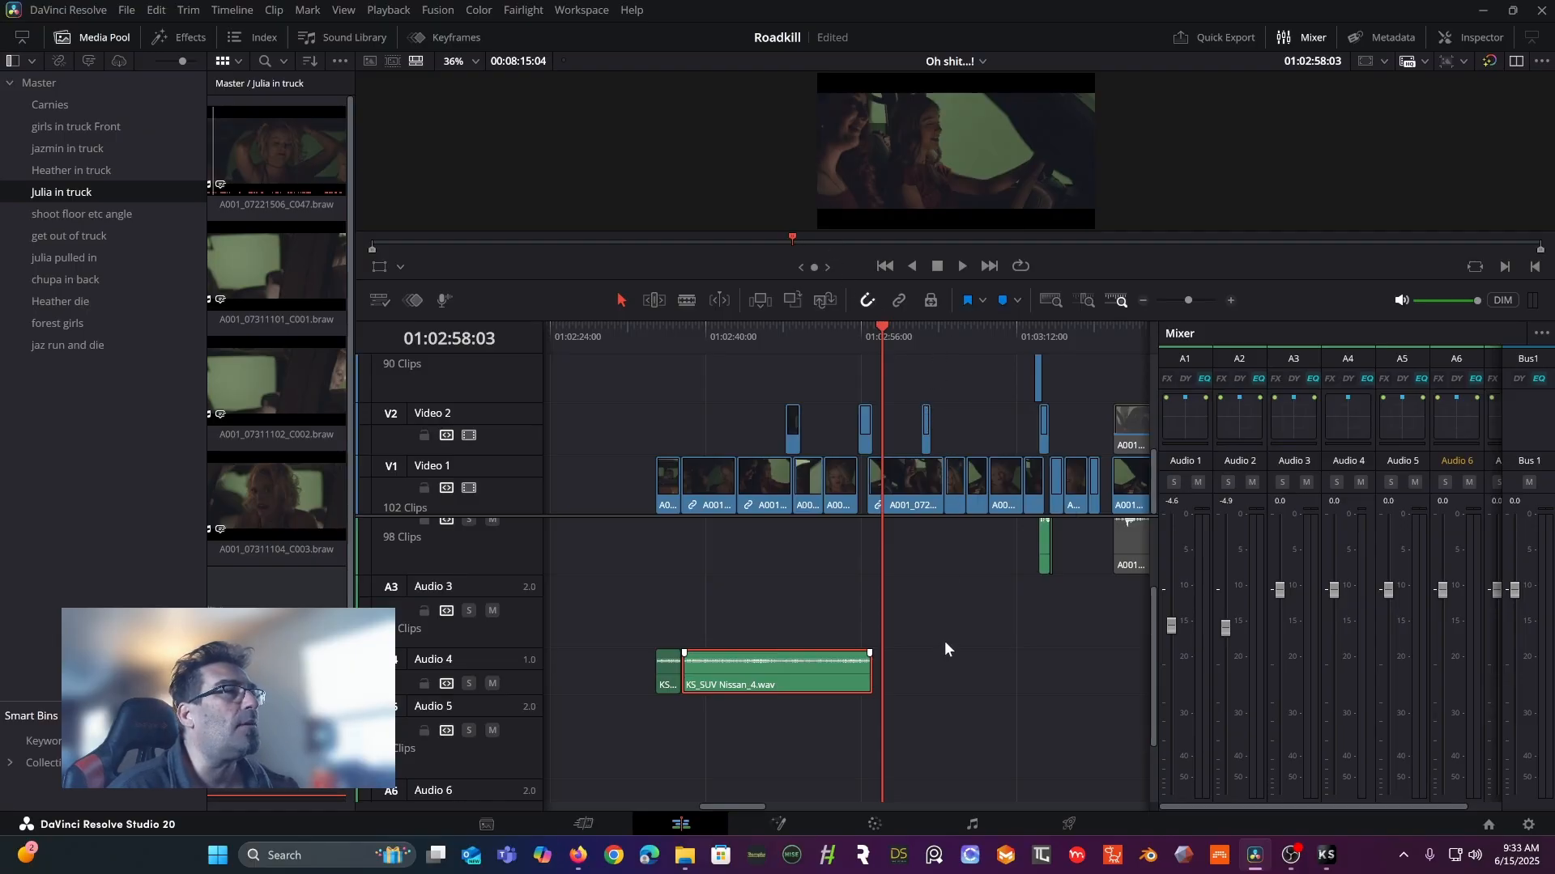
key(ctrl+v)
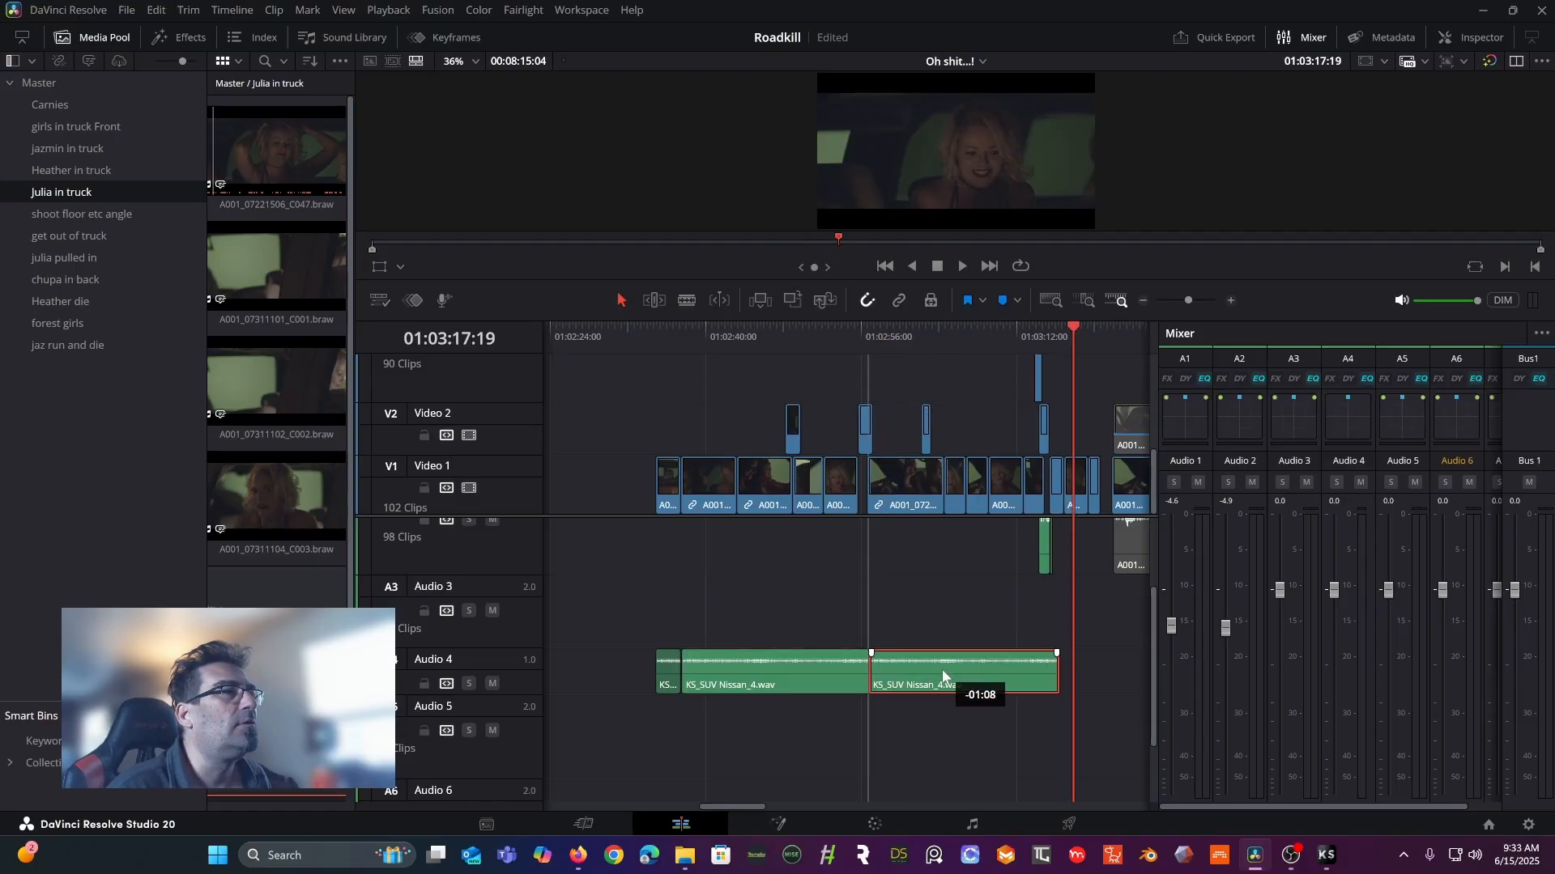
drag(943, 677, 951, 676)
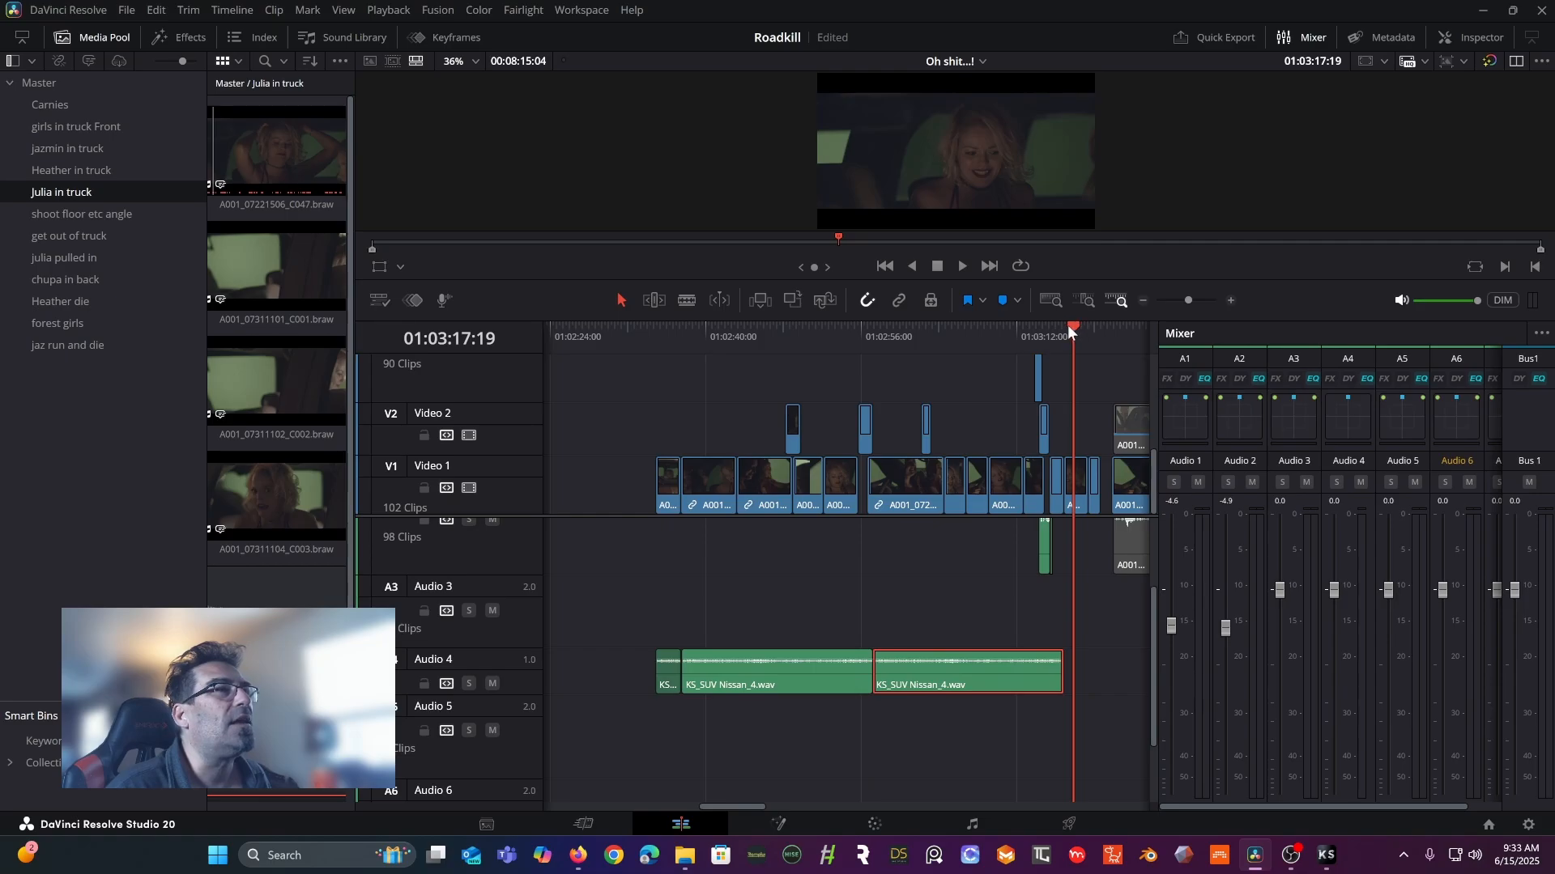
- Add a third copy of KS_SUV Nissan_4.wav after the second and shorten its end to the last shot before the gap in Video 1
drag(1067, 325, 1062, 328)
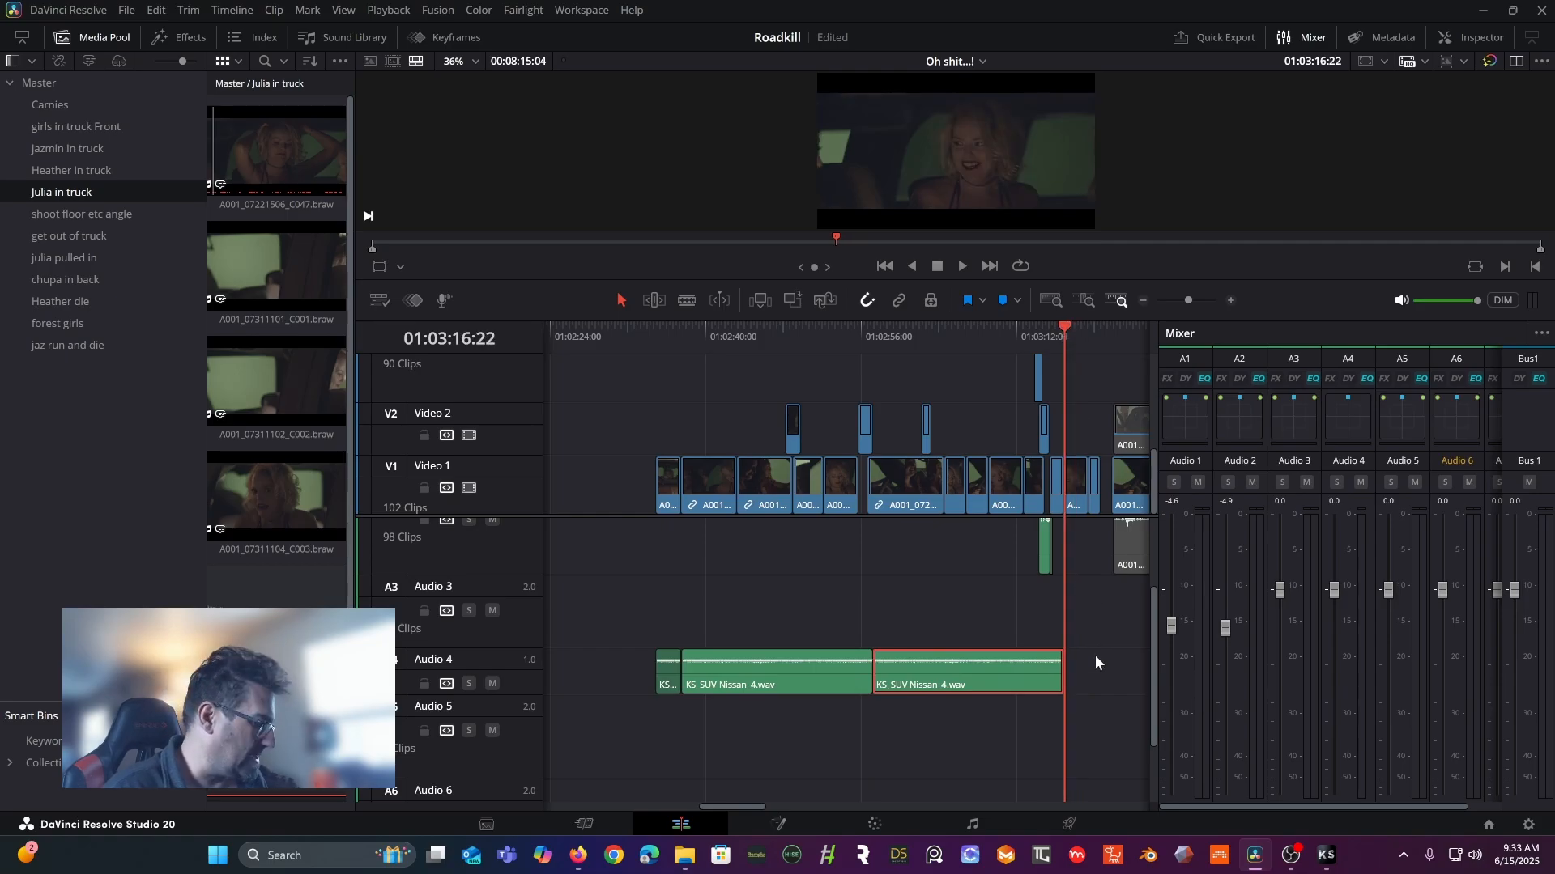
key(ctrl+v)
mouse_move(745, 685)
mouse_down()
mouse_move(782, 674)
mouse_move(737, 677)
mouse_up()
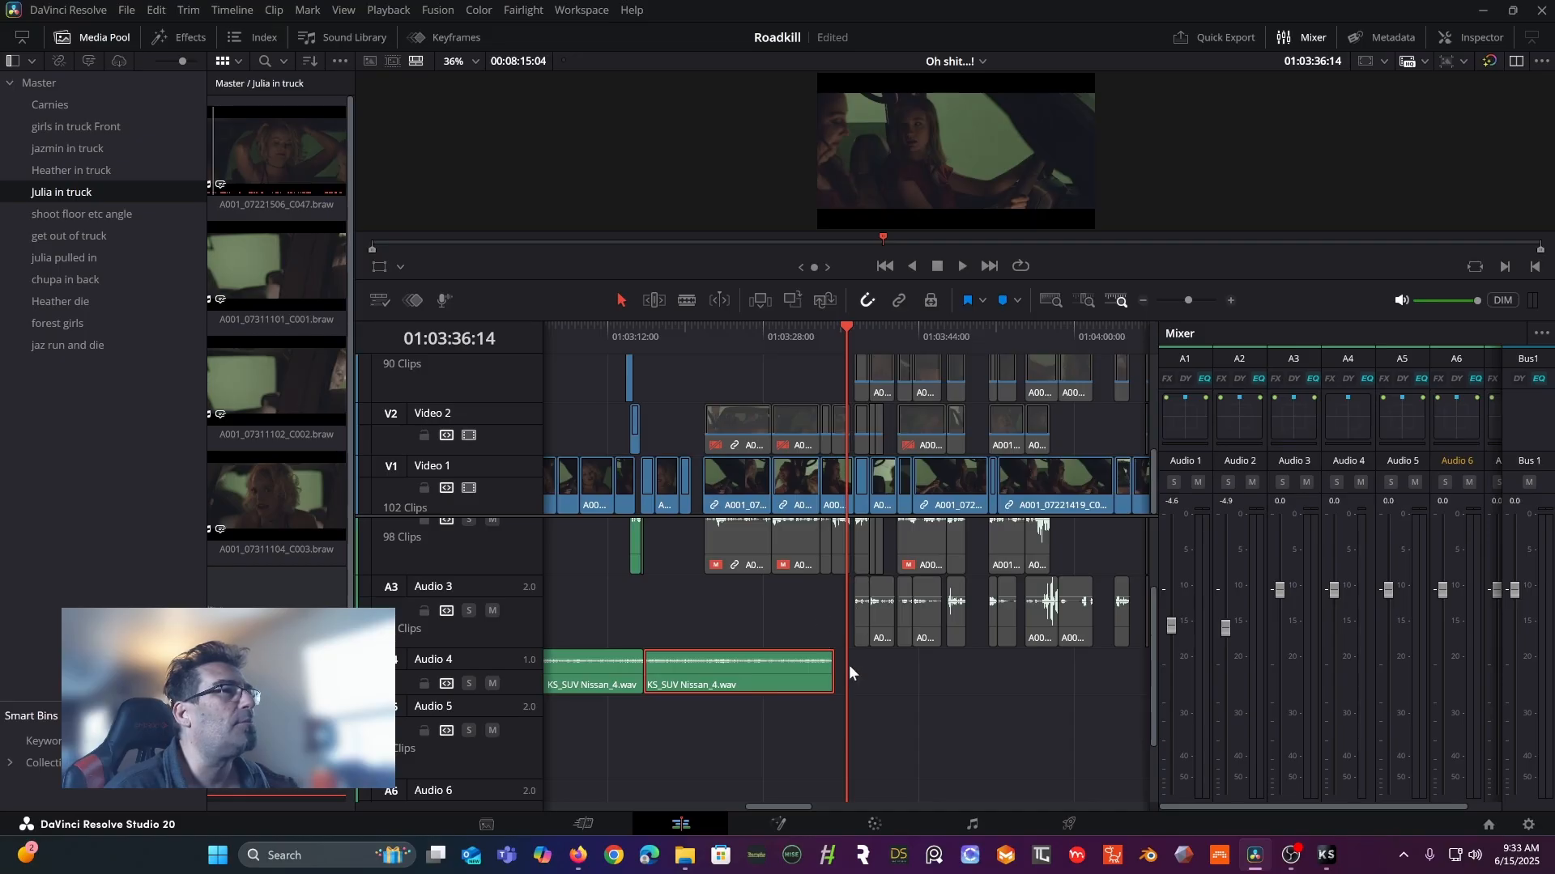
drag(835, 684, 693, 684)
drag(806, 805, 753, 778)
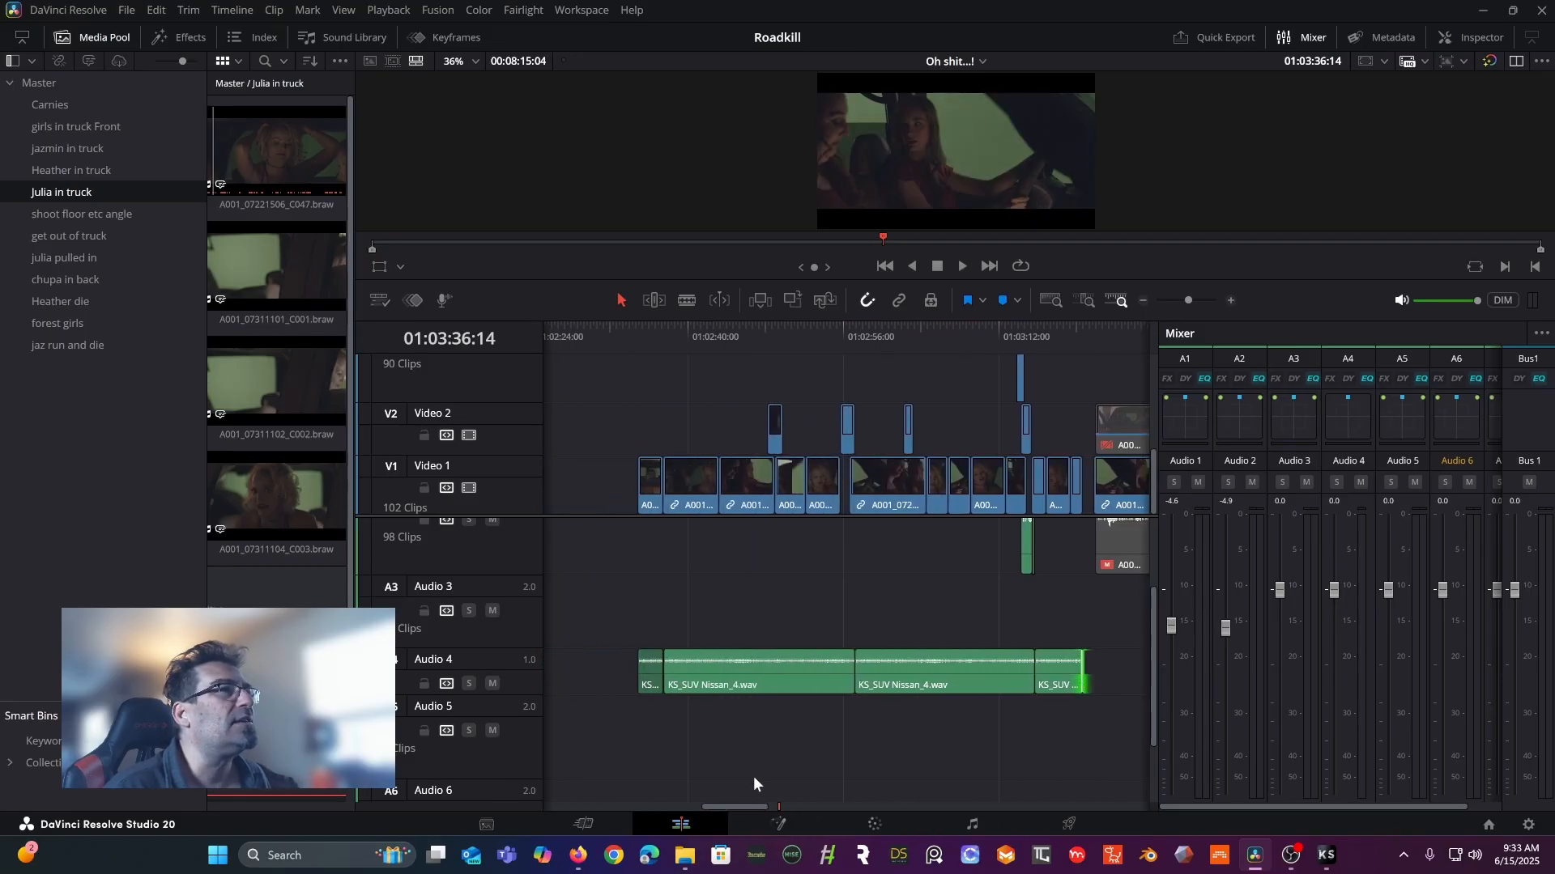
- Enlarge the viewer, hide the mixer and play the truck scene to check the extended engine sound
click(624, 337)
key(space)
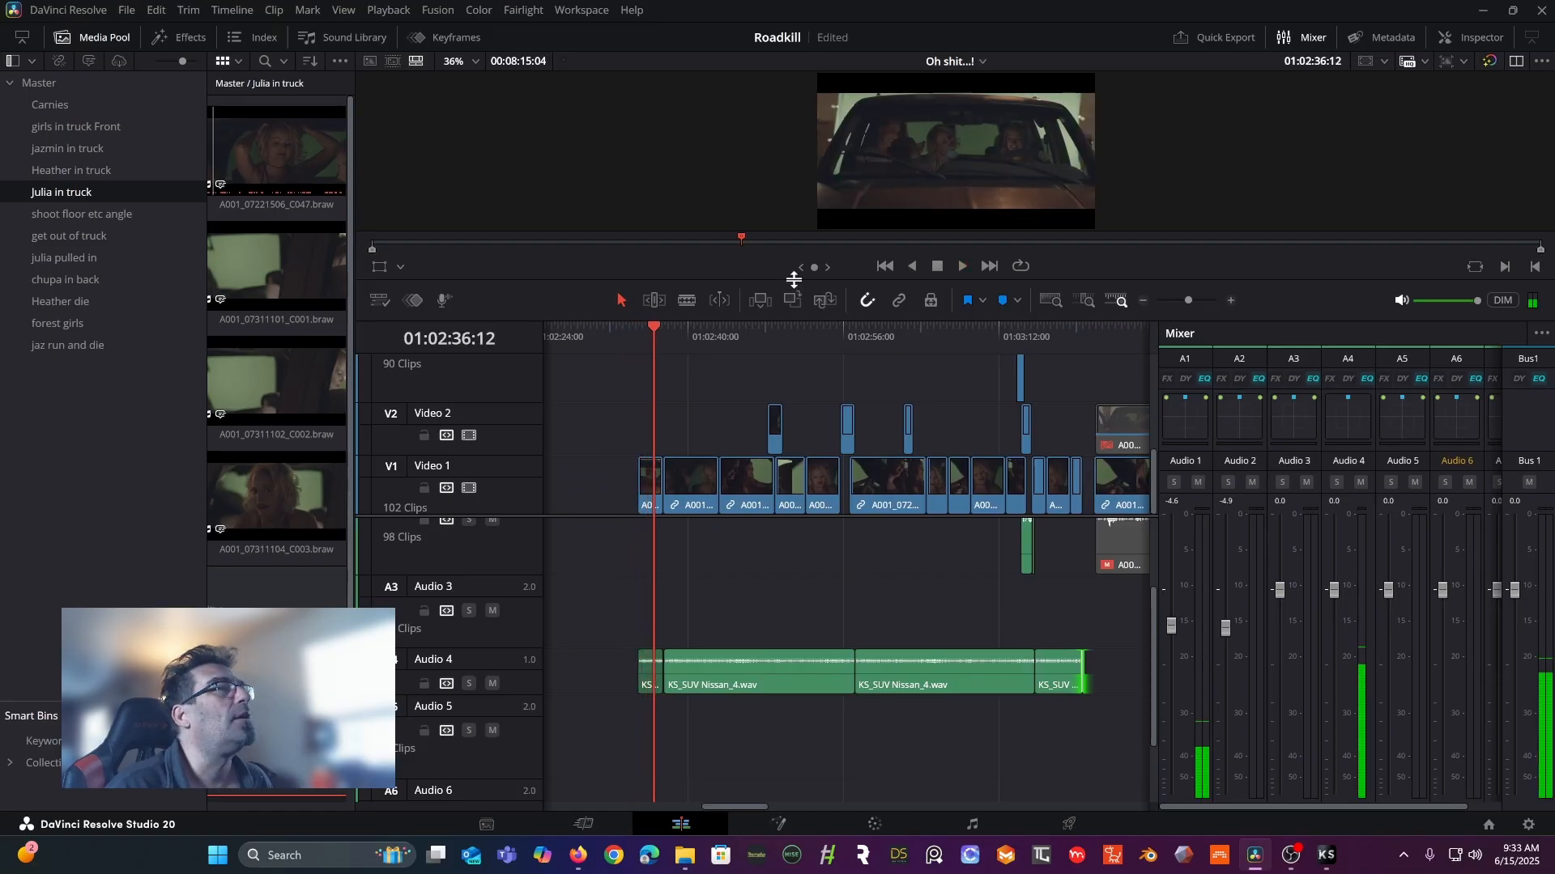
drag(793, 280, 1349, 573)
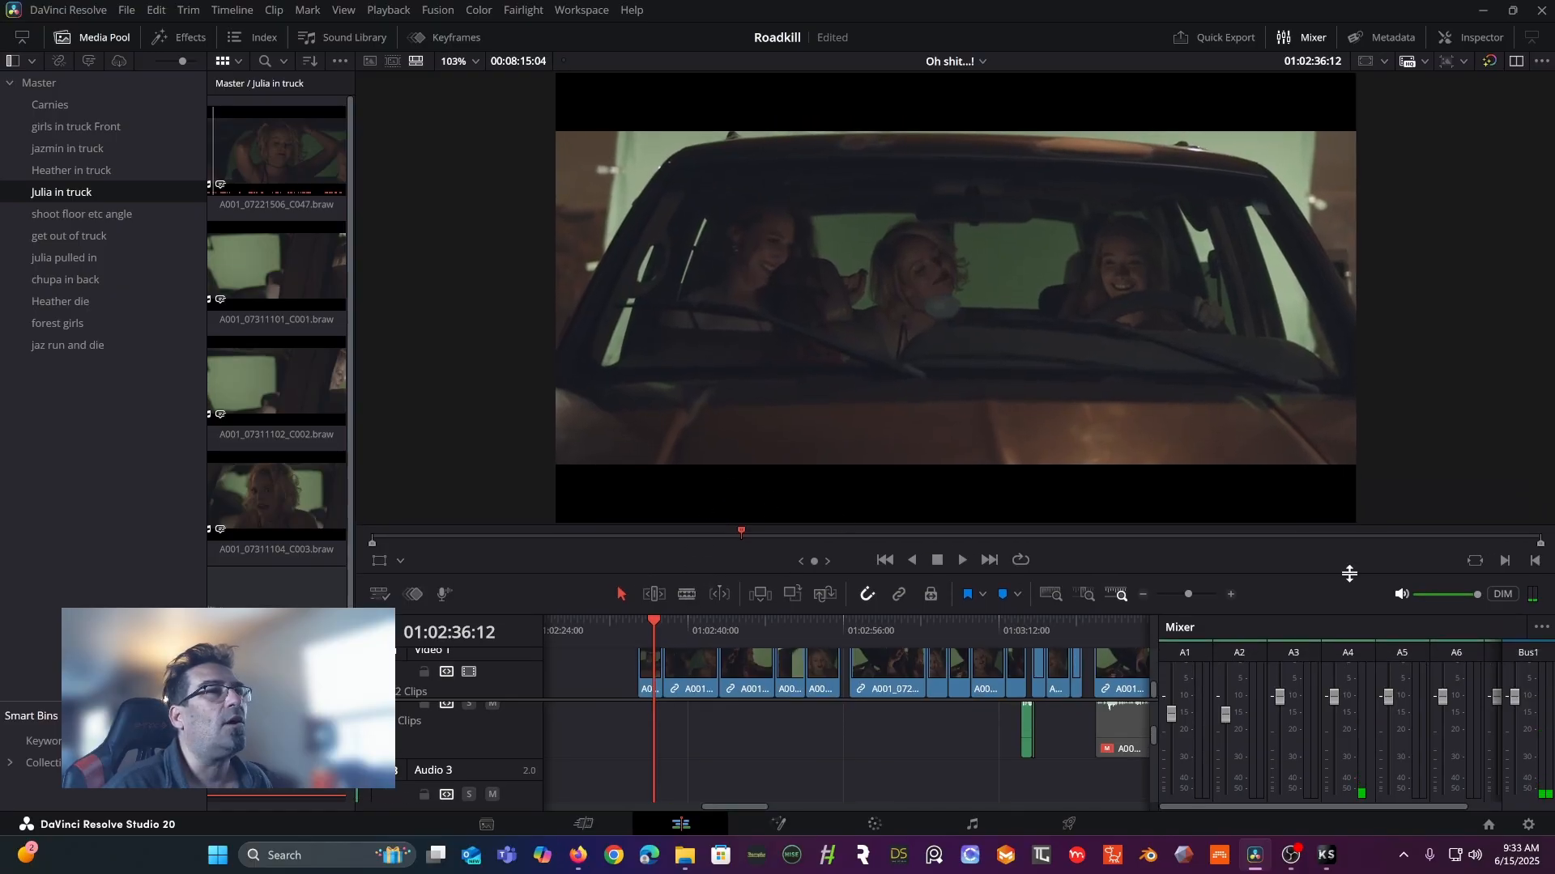
click(1311, 36)
key(space)
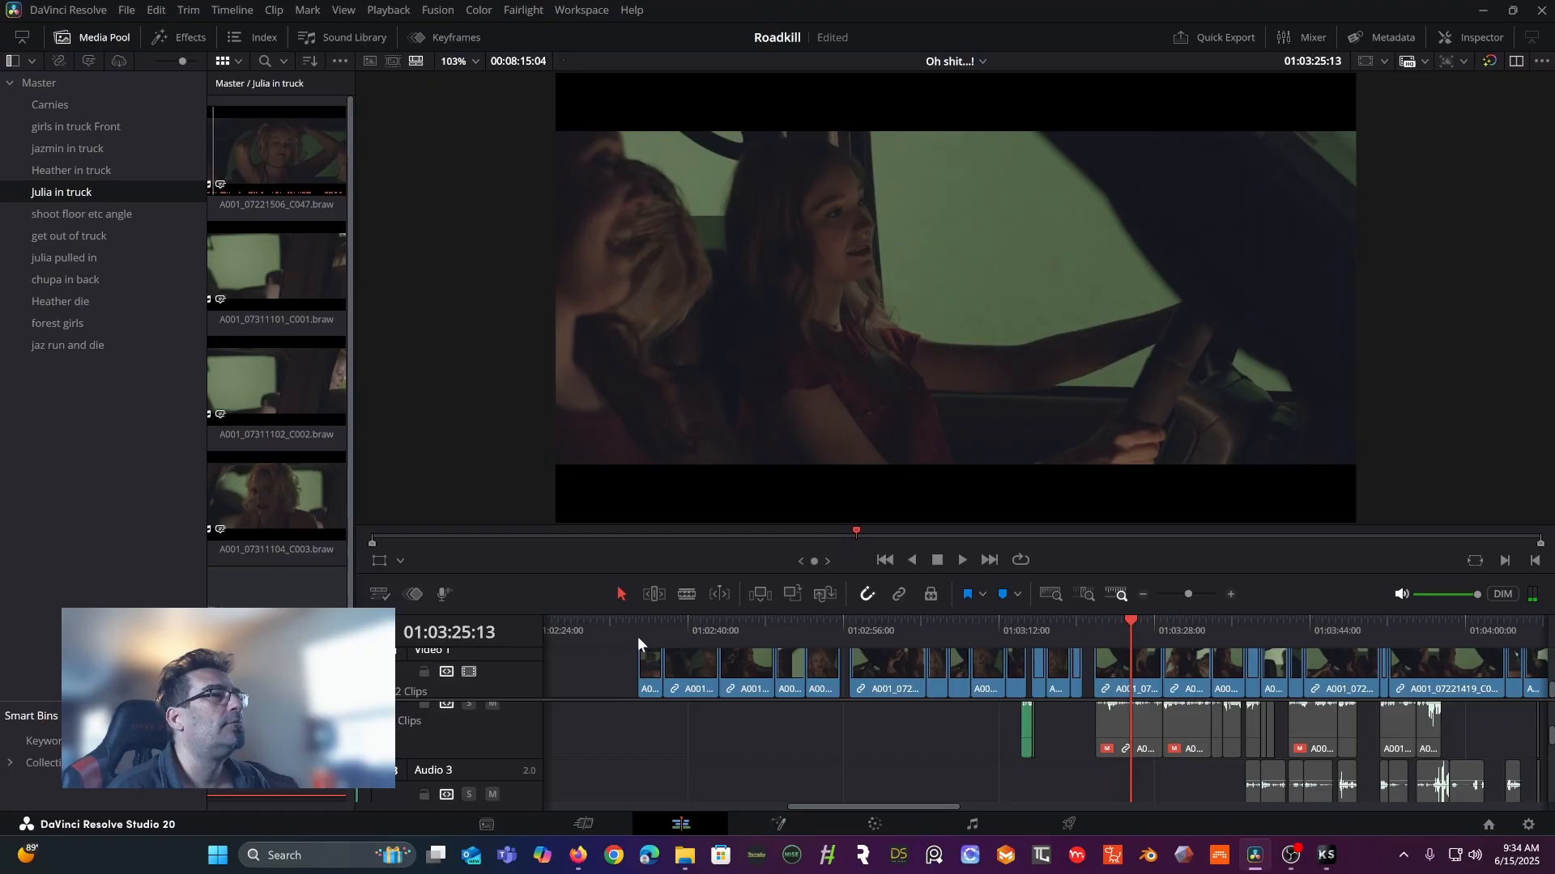
- Bring the Audio 1 dialogue track into view and replay the scene from 01:02:34:22
click(639, 624)
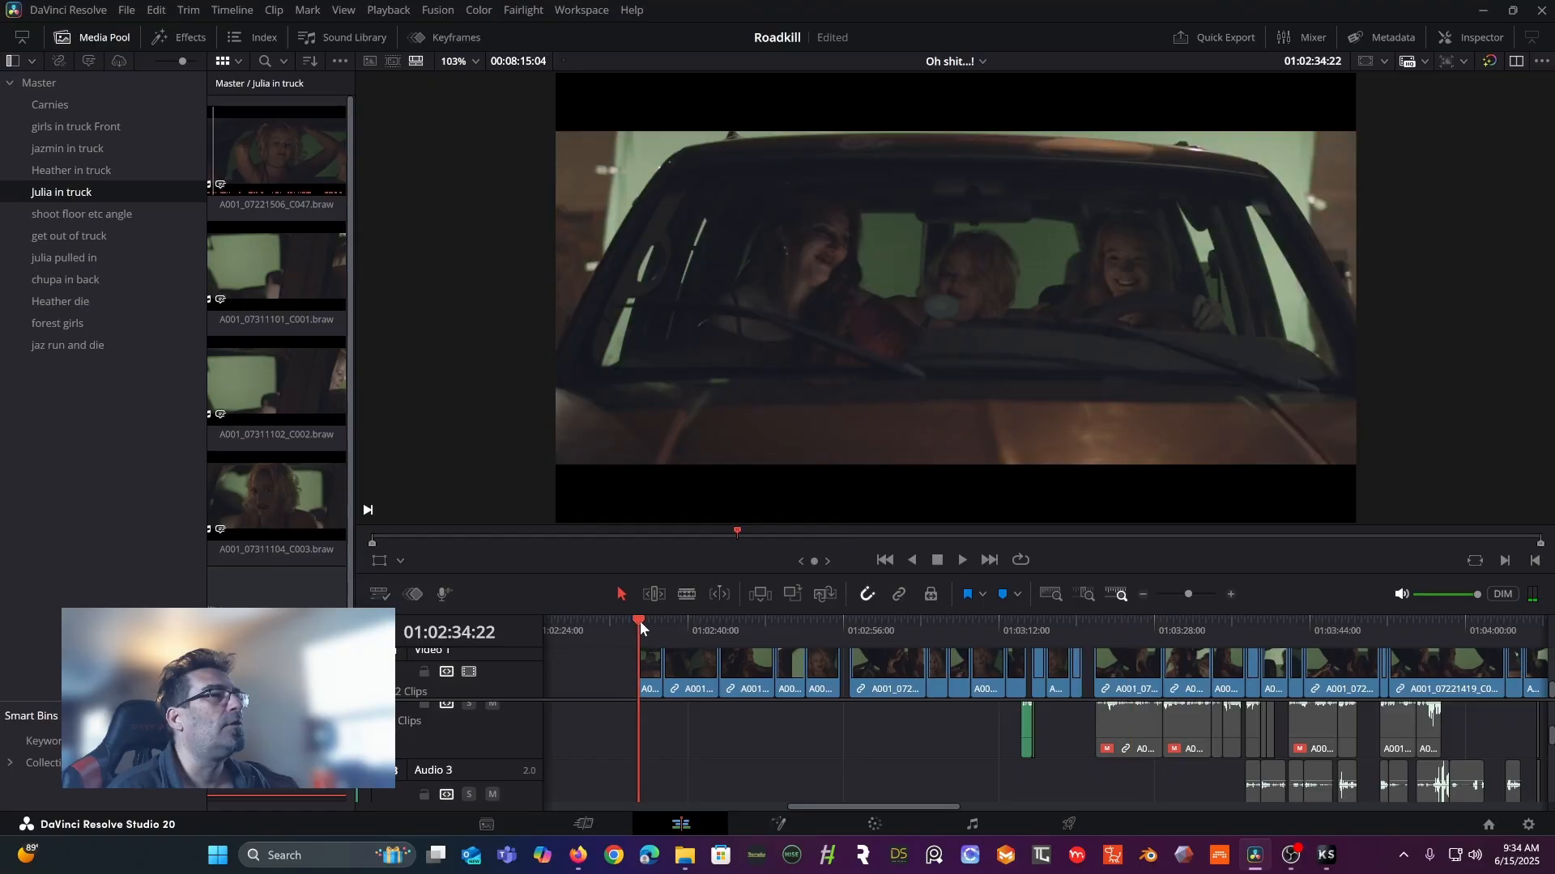
scroll(927, 773, up, 3)
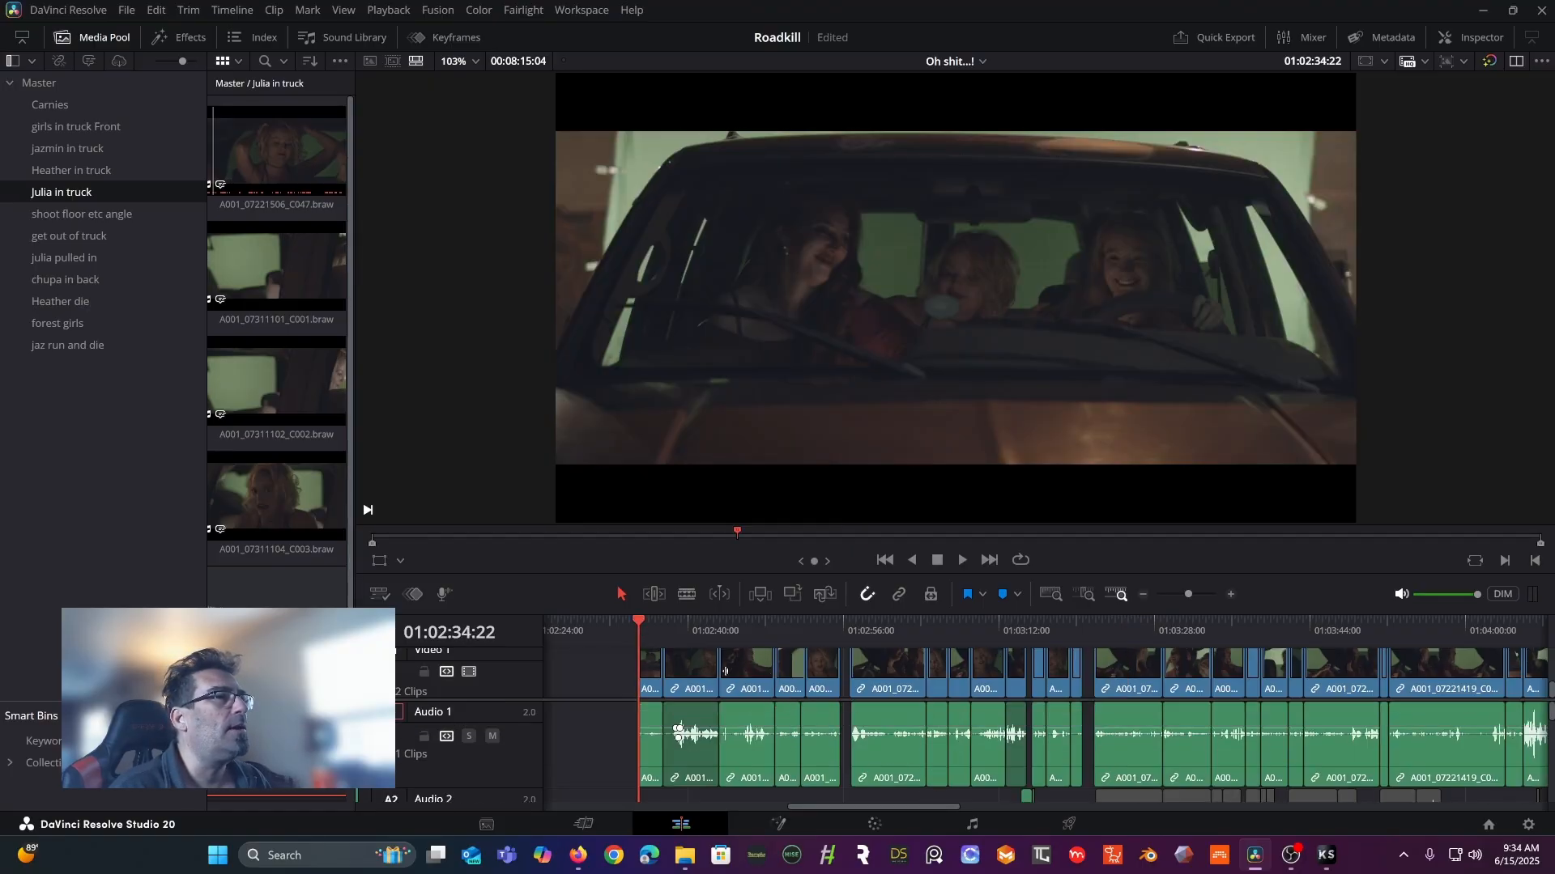
key(space)
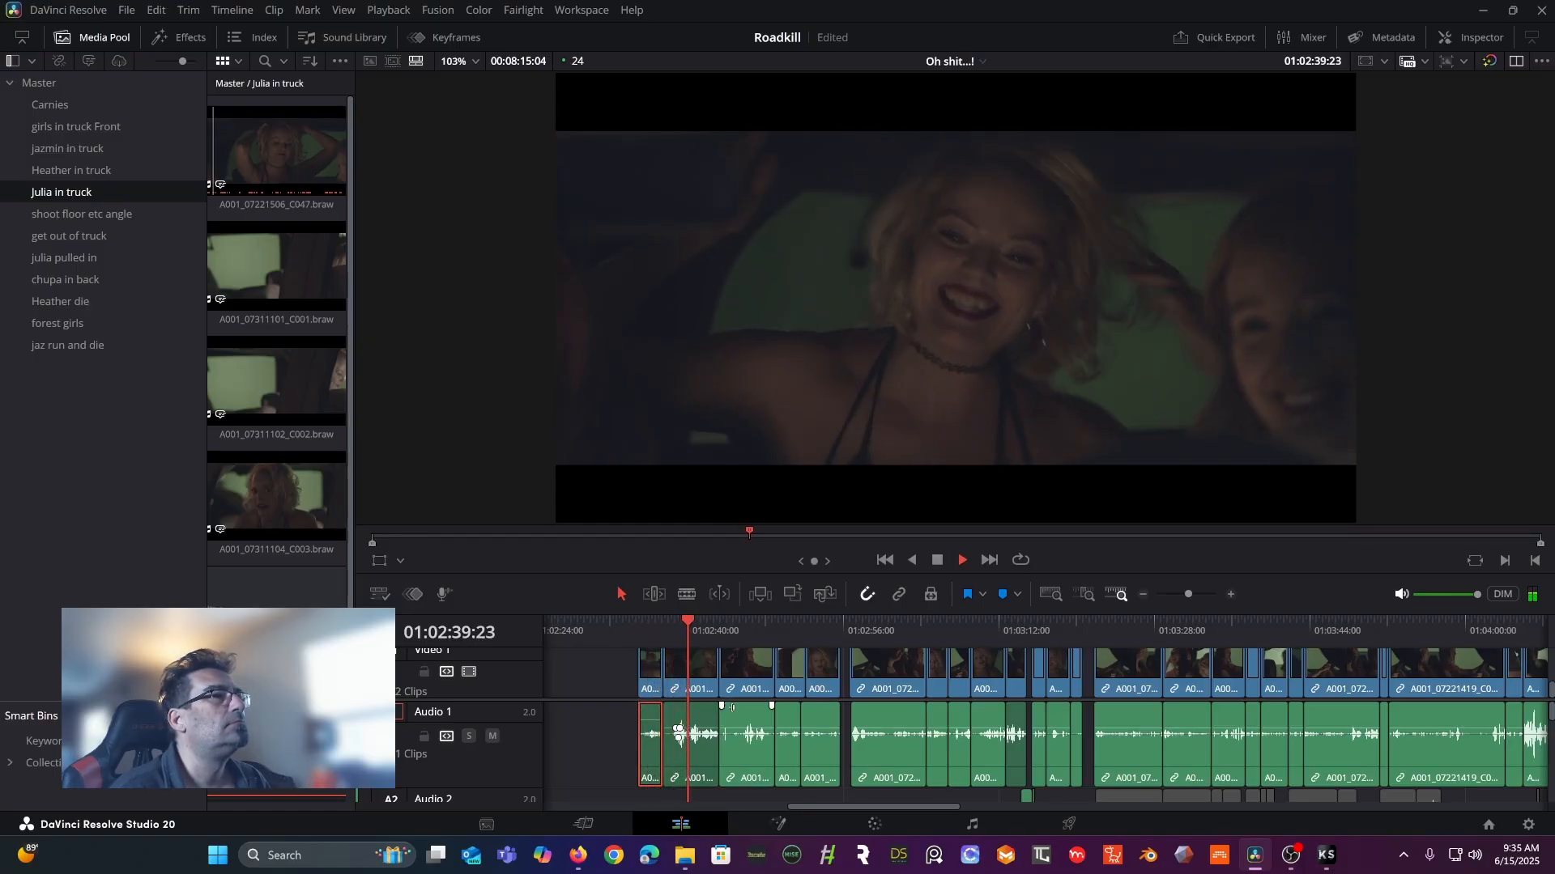
key(space)
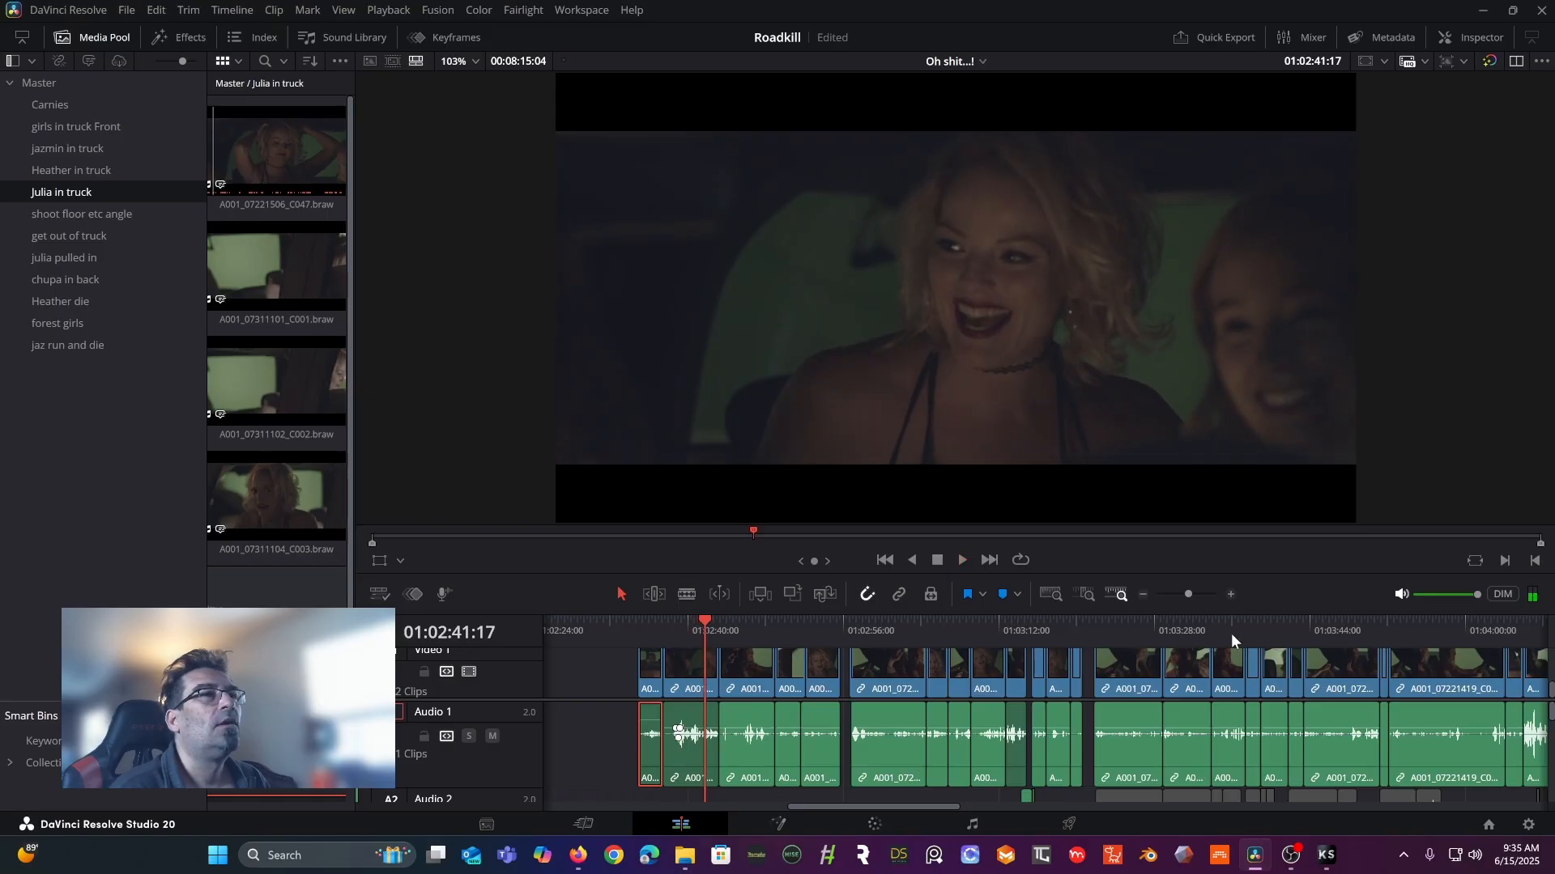
- Show the mixer again, check the levels during playback and enlarge it to reveal the track controls
click(1310, 36)
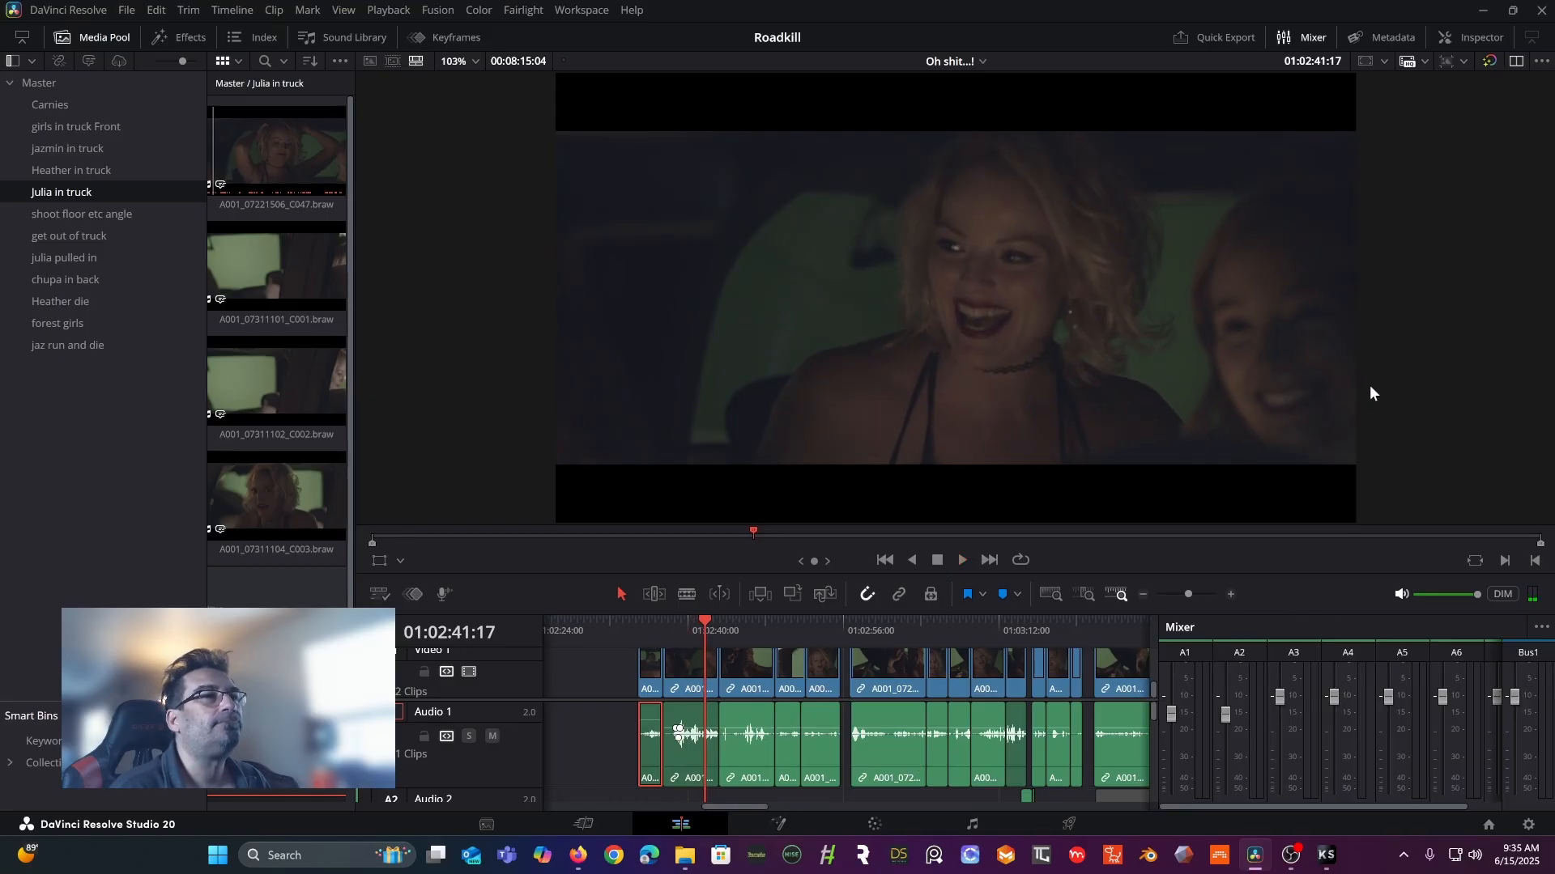
key(space)
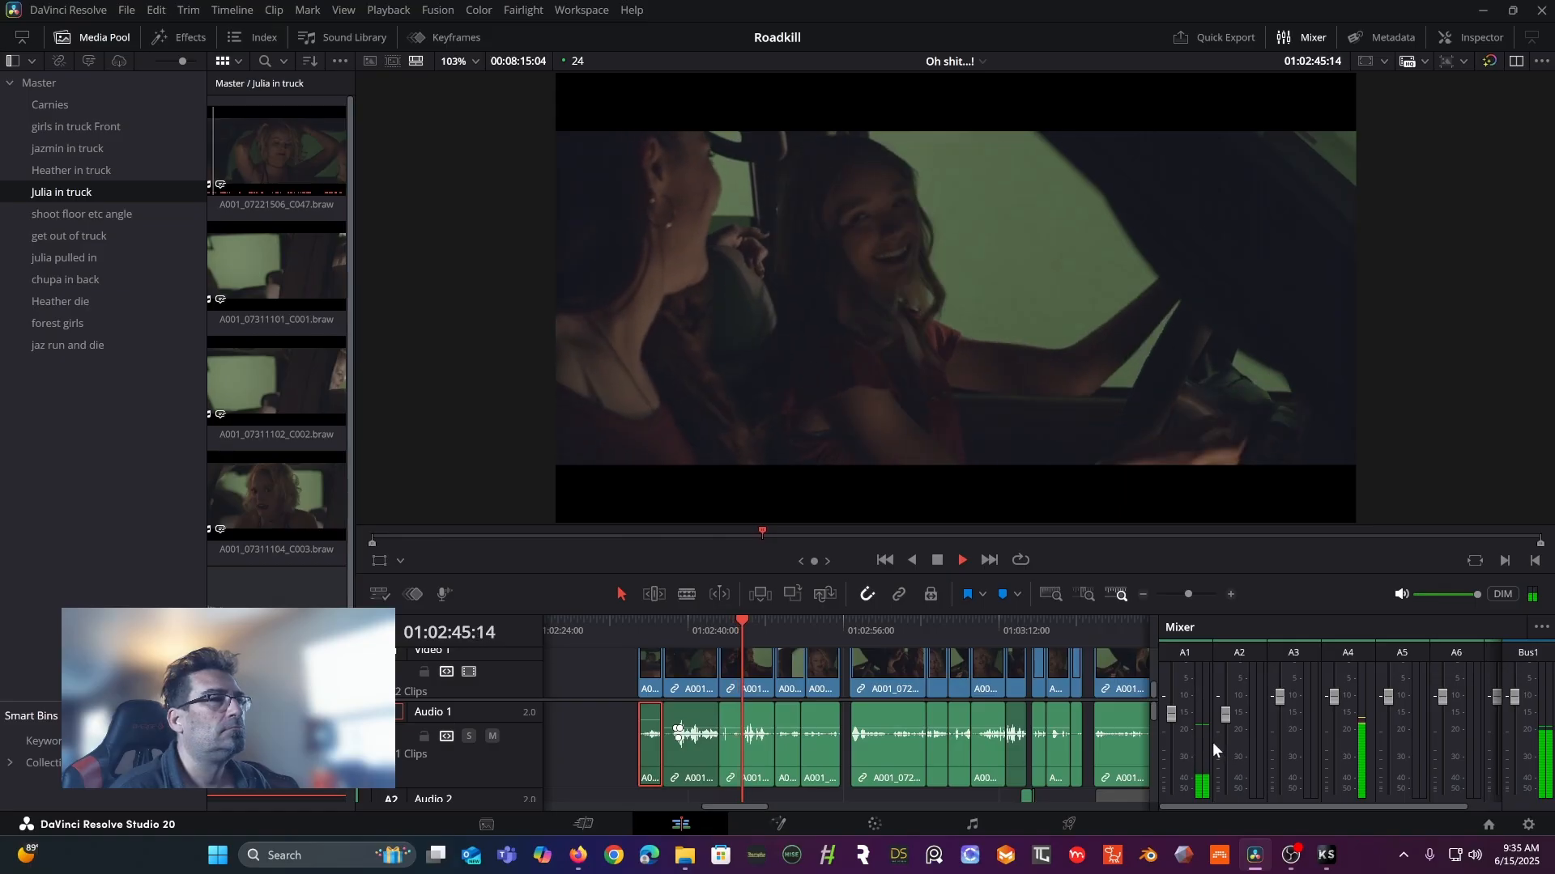
key(space)
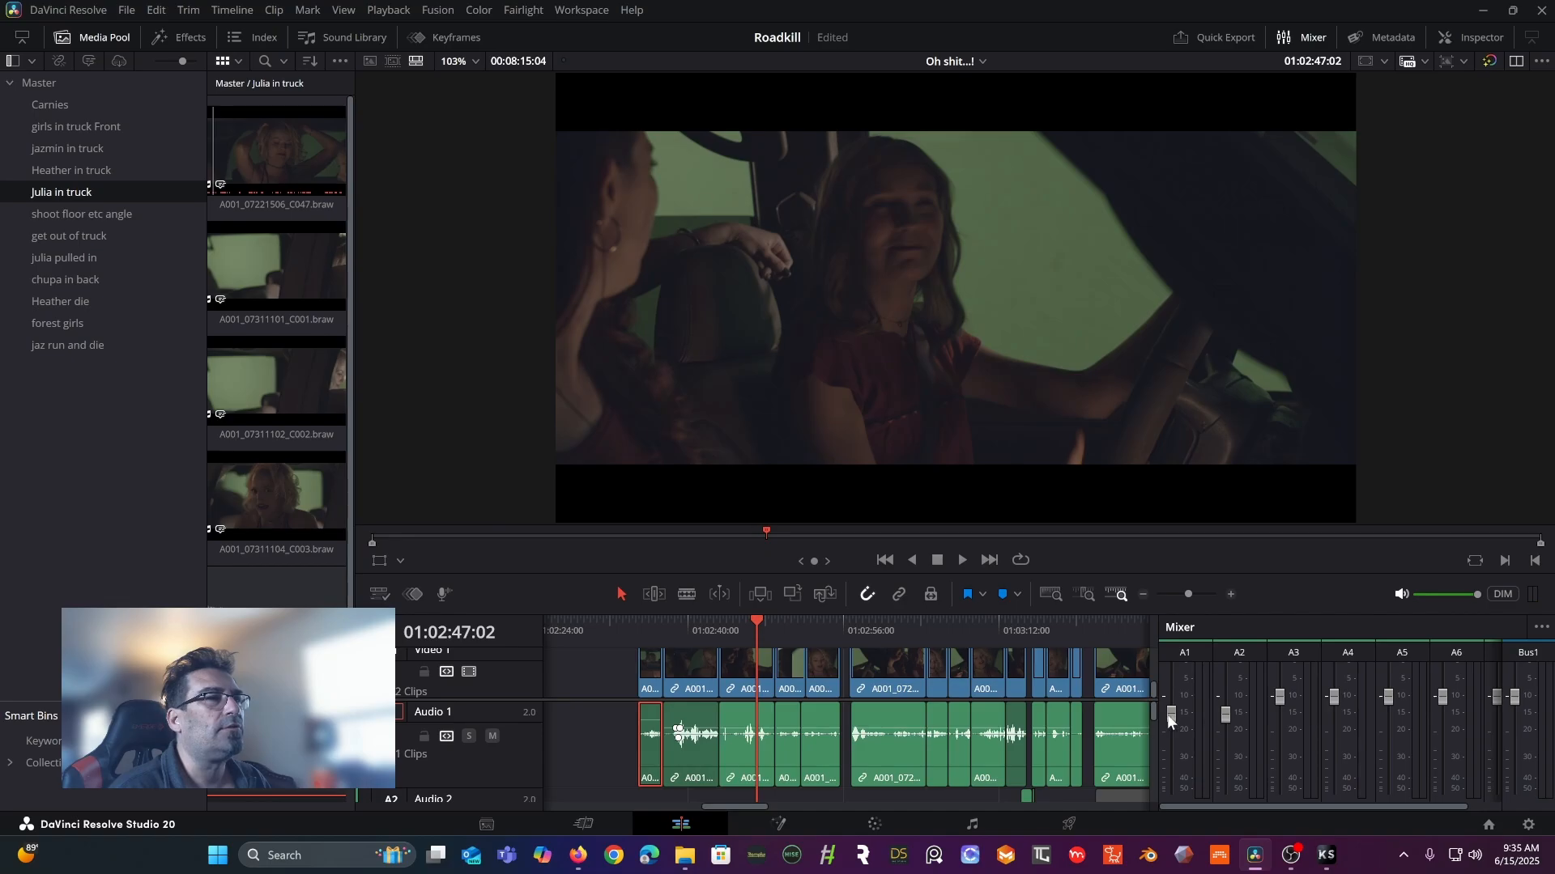
drag(1157, 726, 1042, 715)
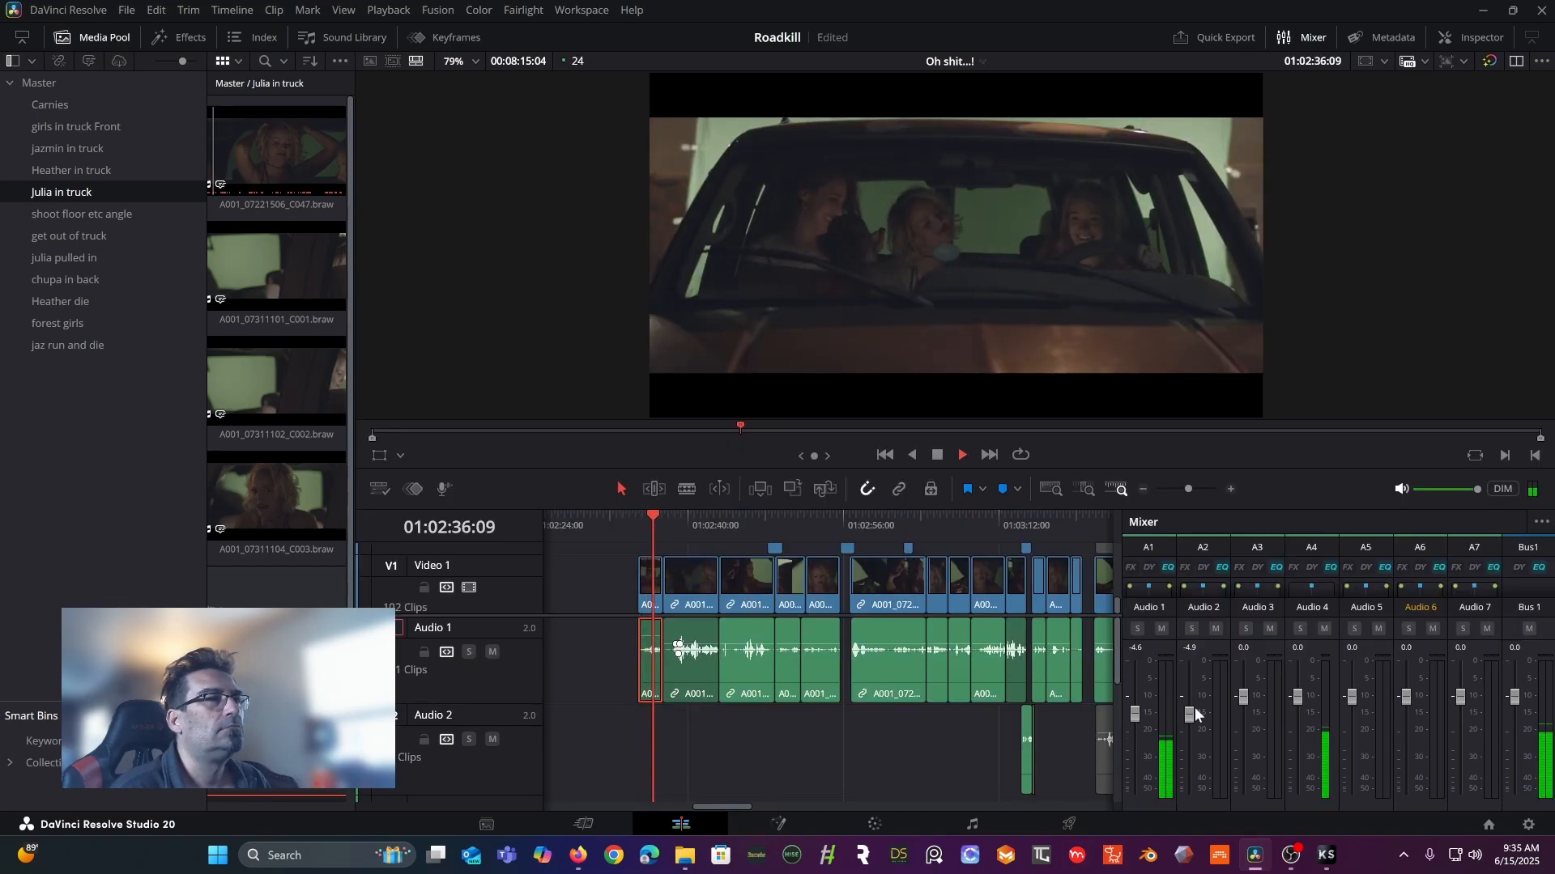
- Raise the Audio 1 fader to +0.2 dB while playing the scene
drag(1133, 714, 1136, 698)
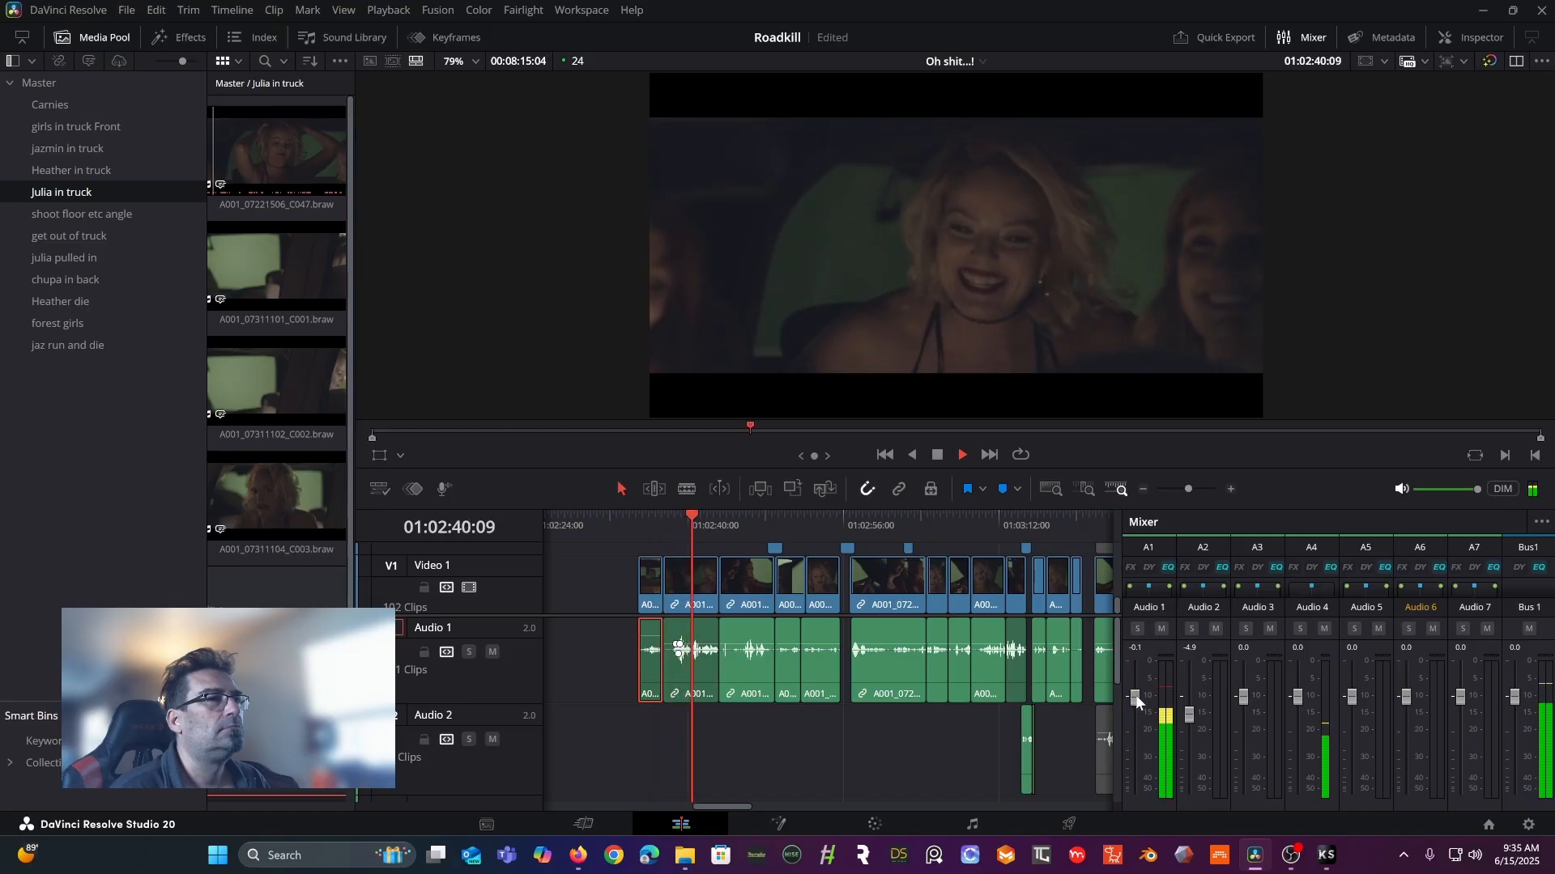
drag(1136, 698, 1136, 699)
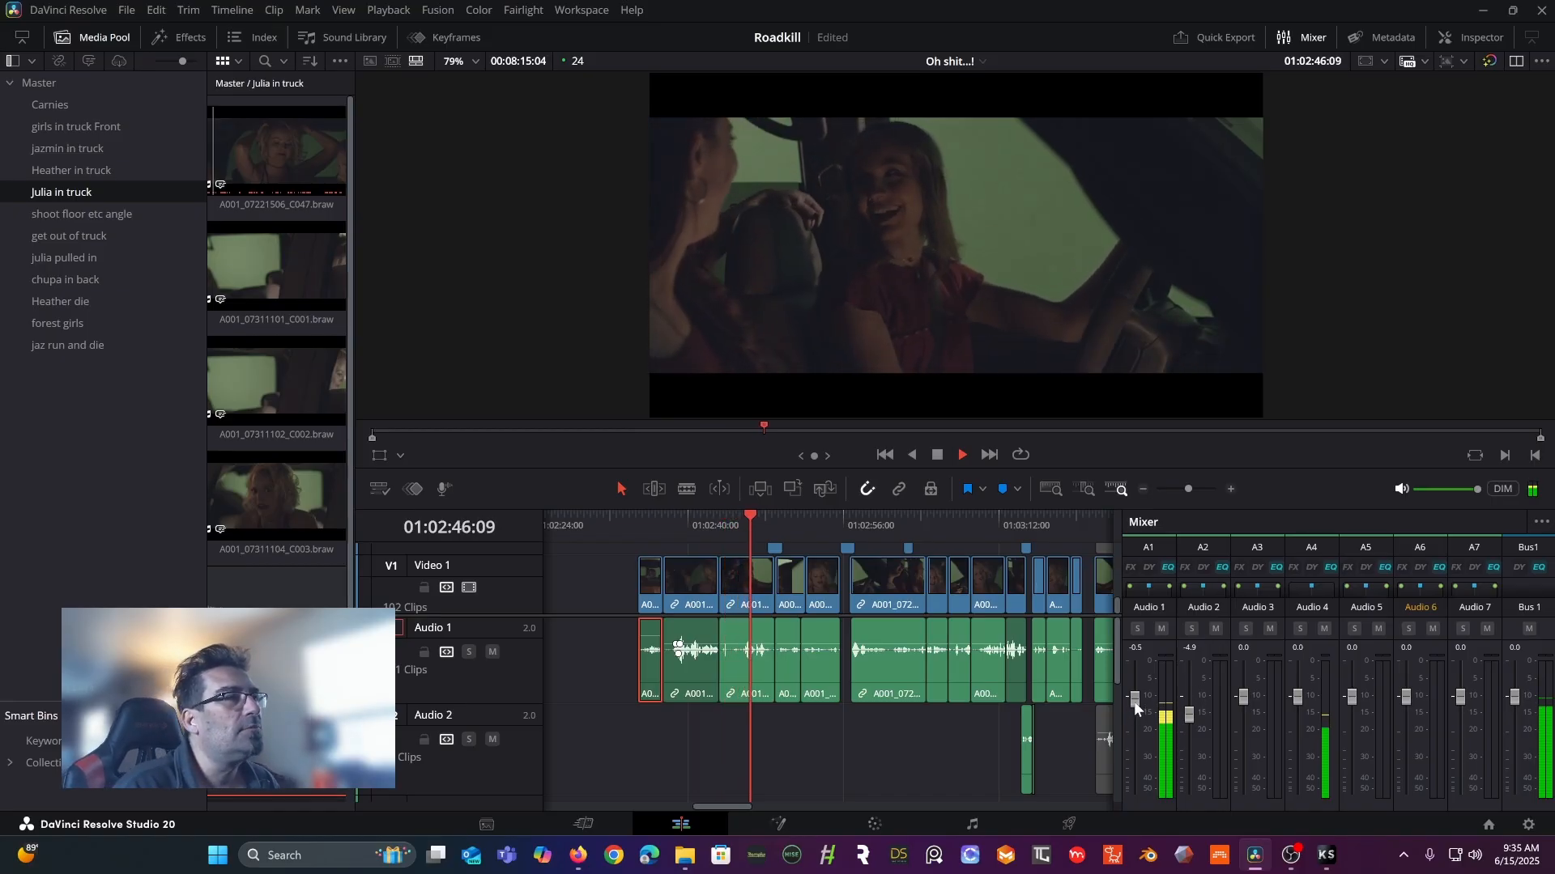
drag(1134, 703, 1137, 701)
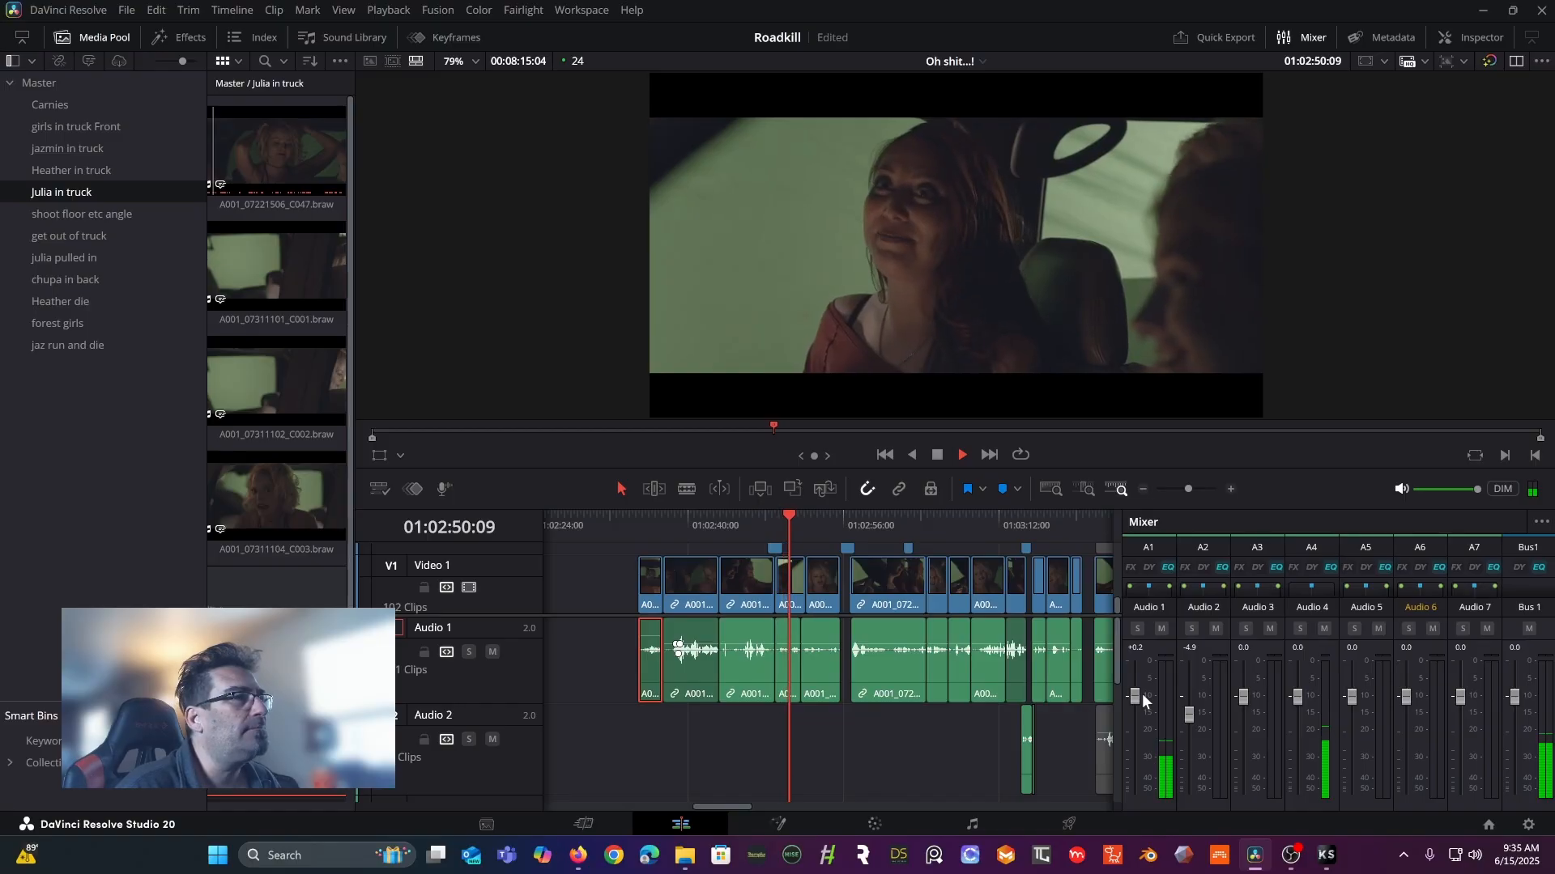
key(space)
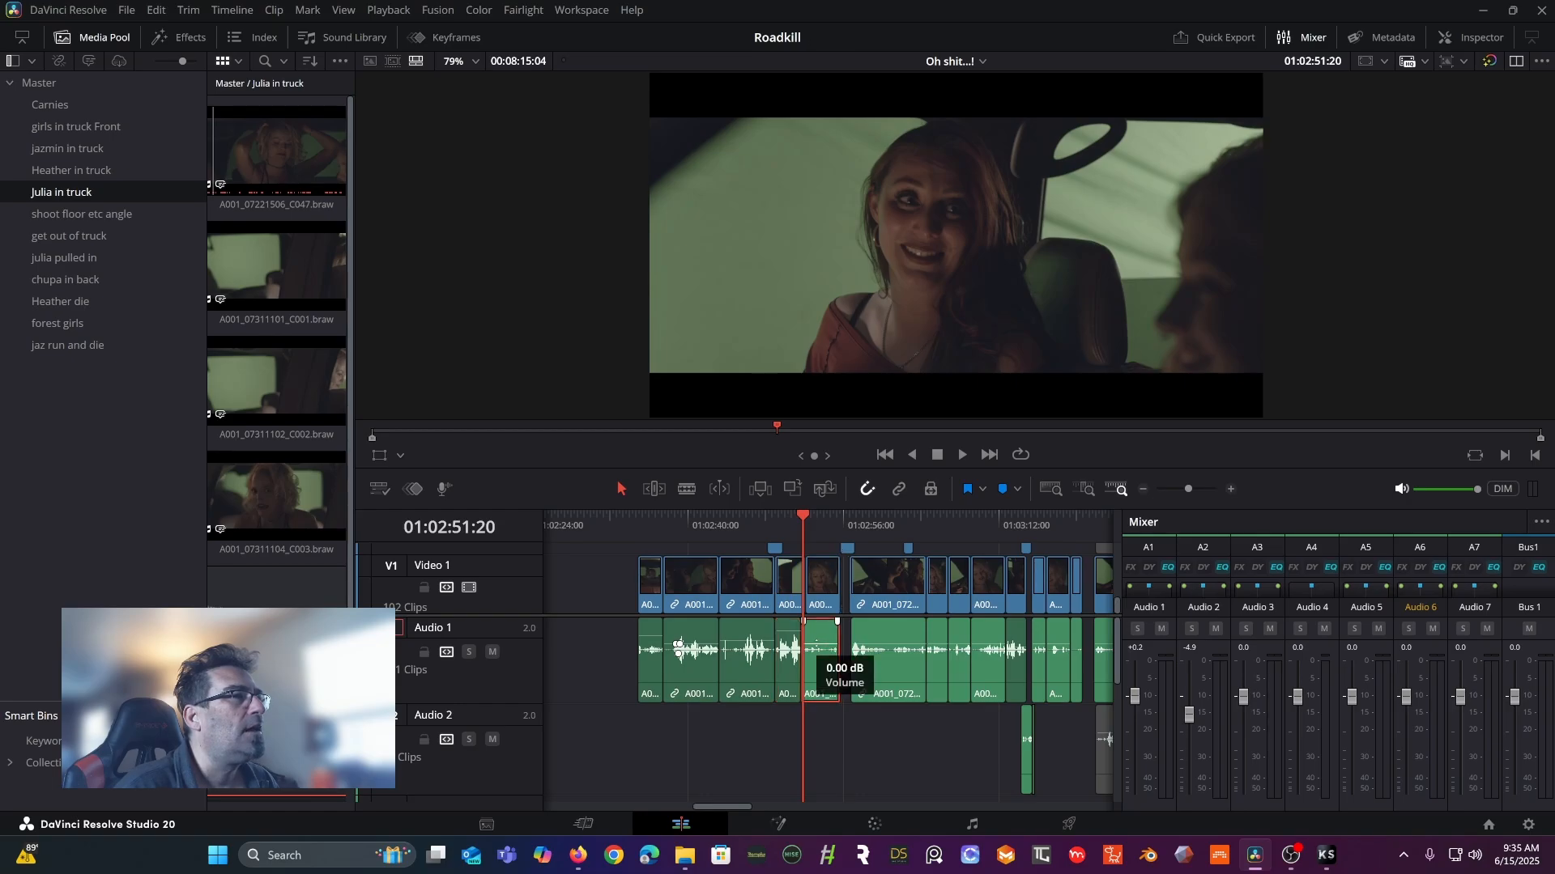
- Raise the volume of the Audio 1 clip at 01:02:51:20 and replay the scene to check the dialogue balance
drag(816, 634, 816, 631)
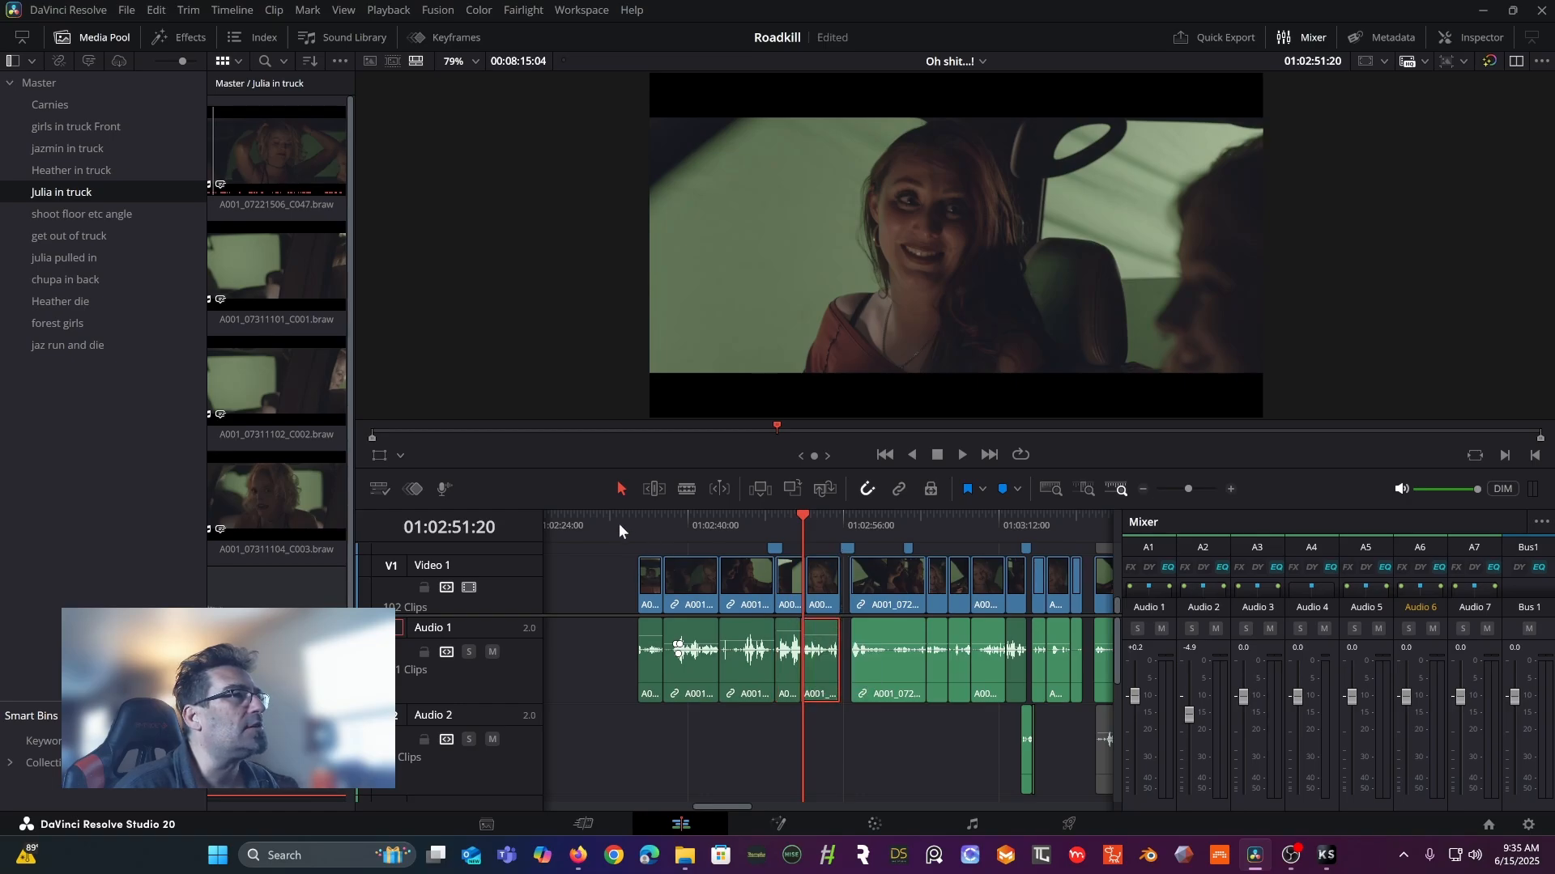
click(668, 522)
key(space)
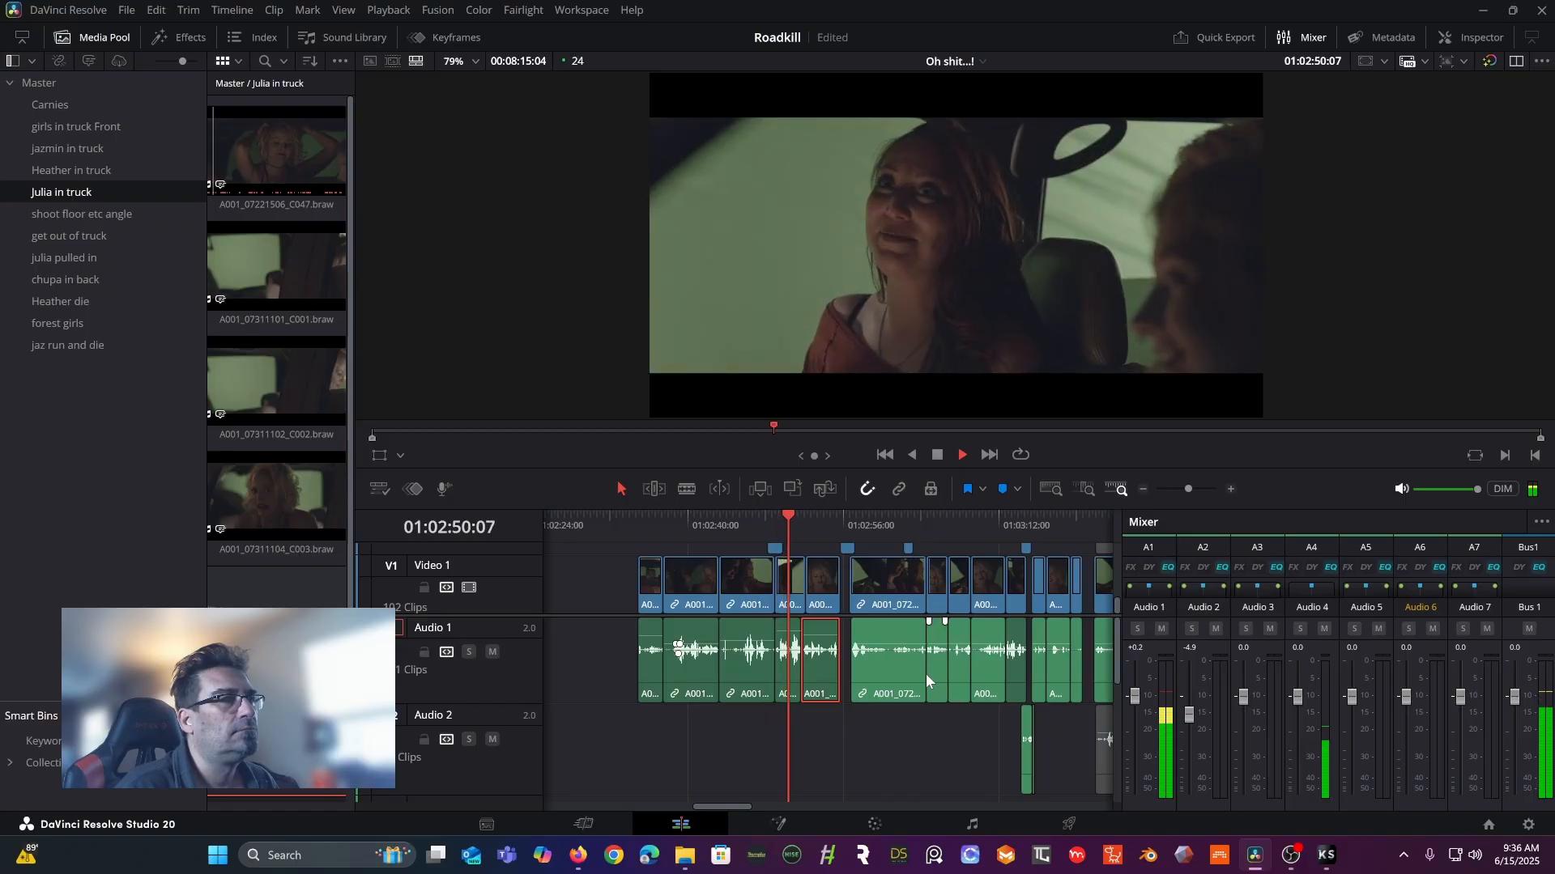
key(space)
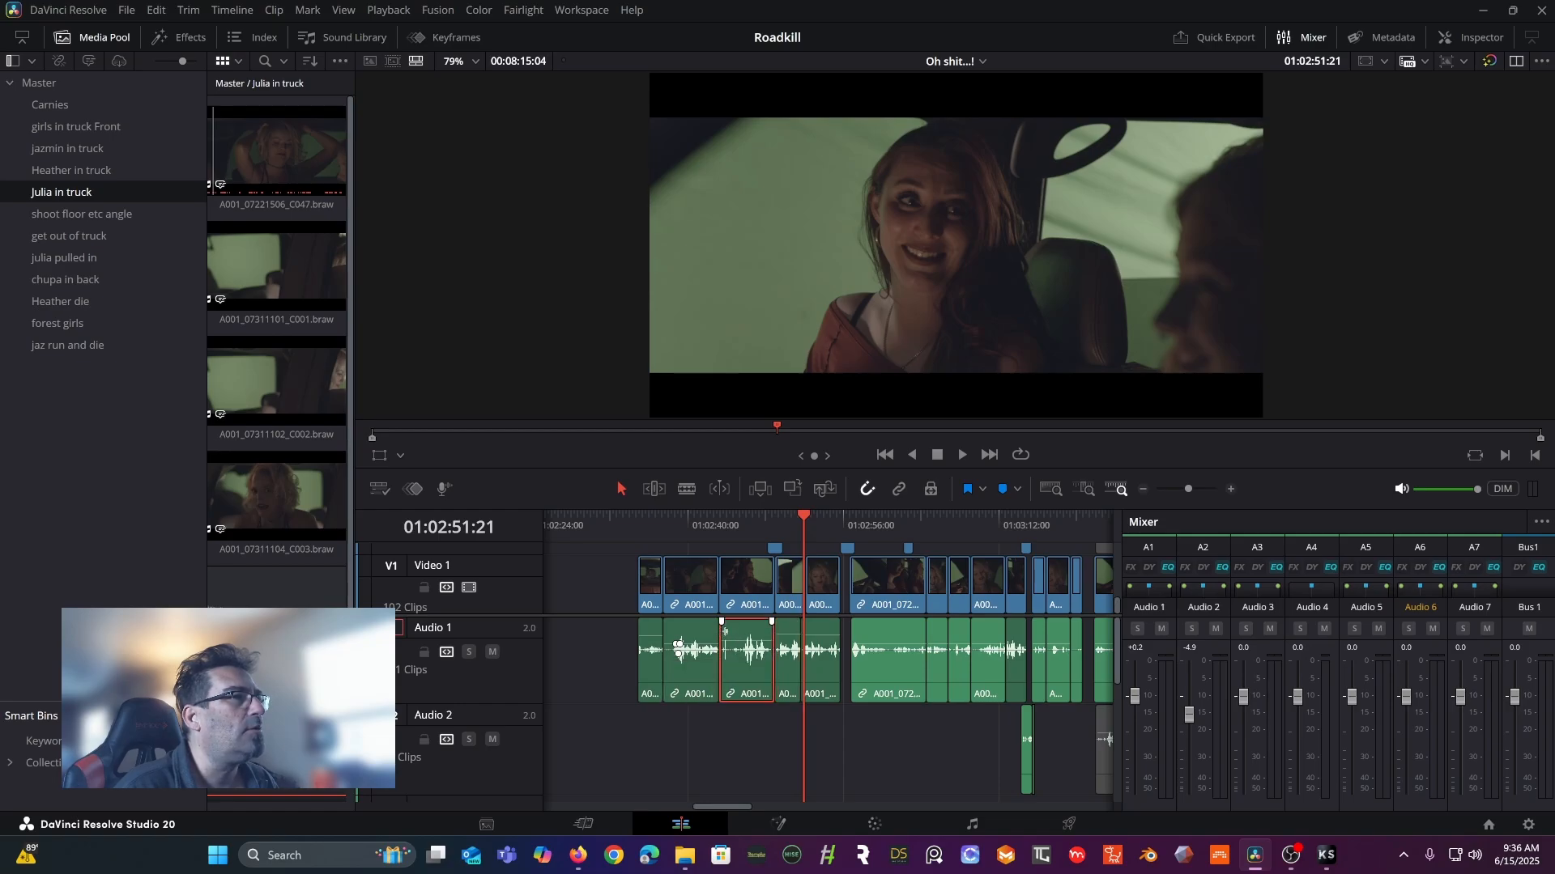
- Trim a short piece off the start of the third Audio 1 clip and replay from 01:02:41:20
drag(725, 631, 735, 632)
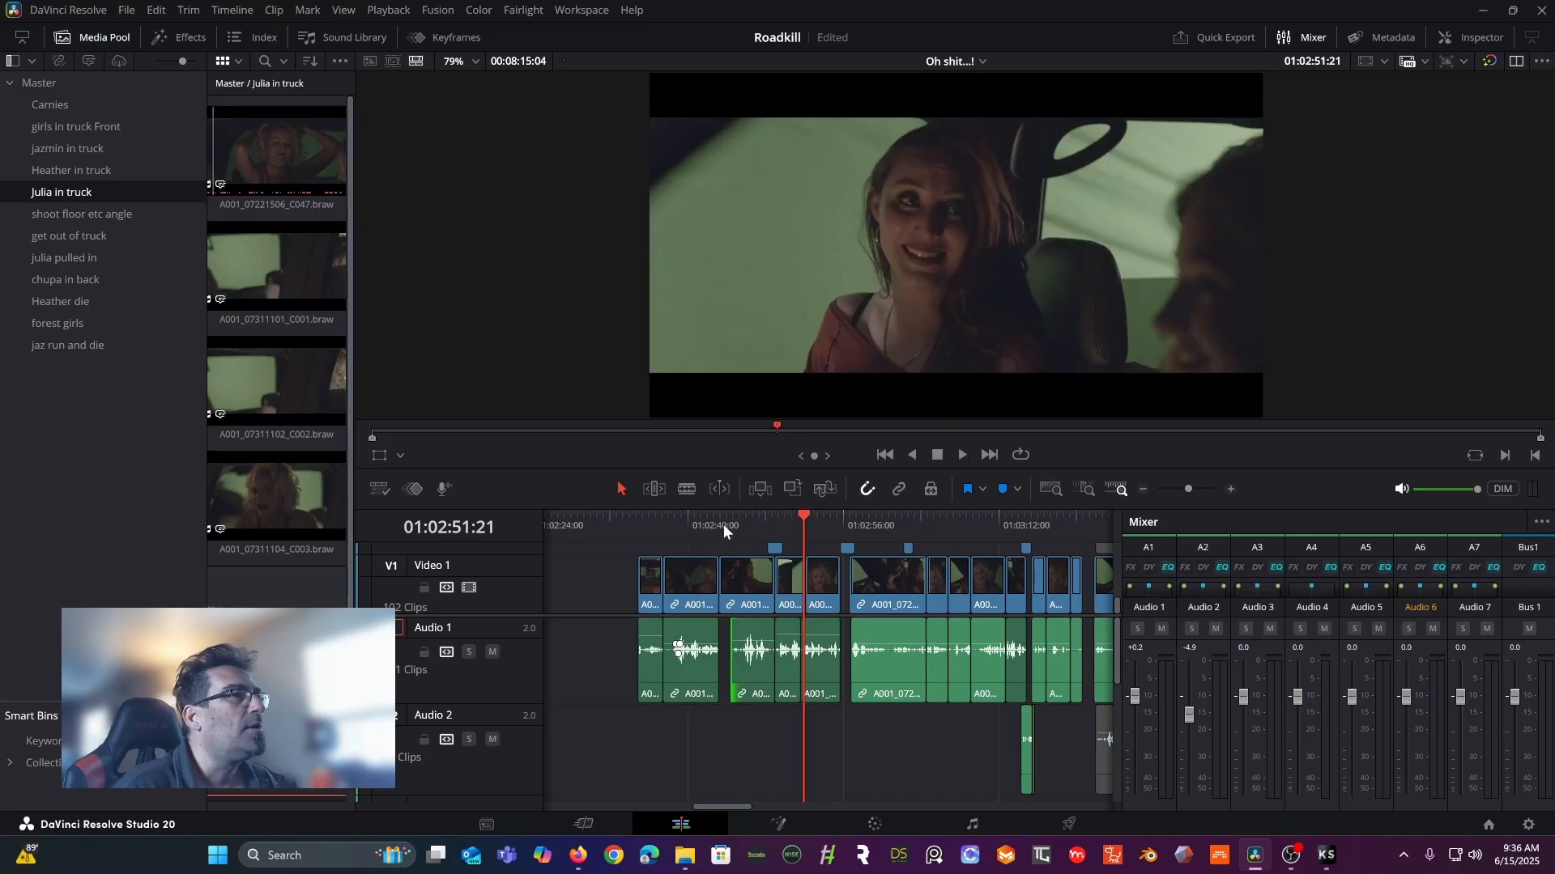
click(709, 518)
click(704, 518)
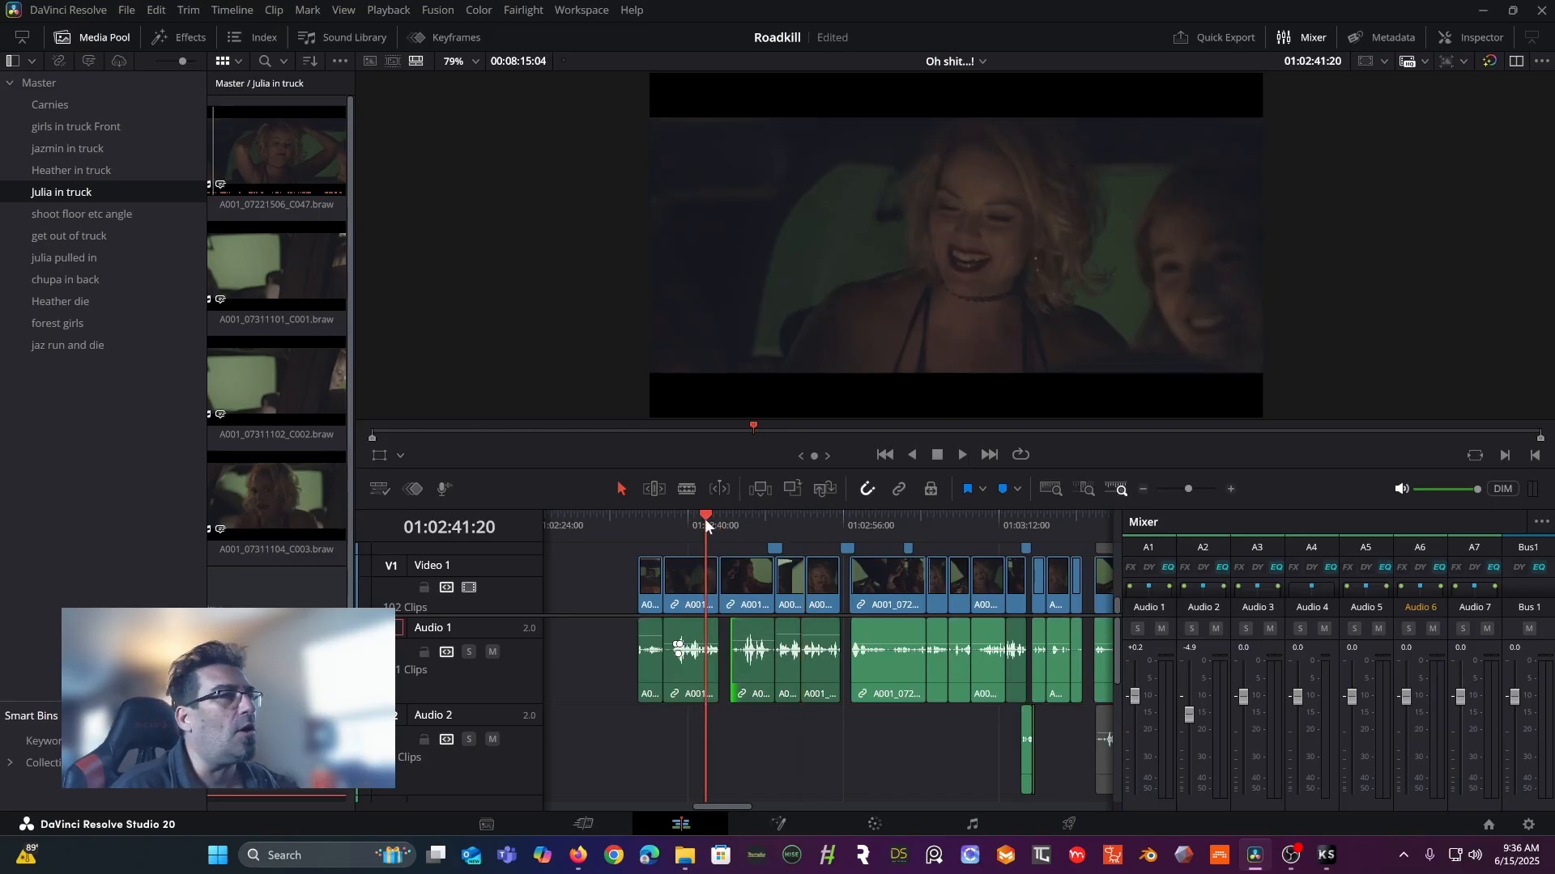
key(space)
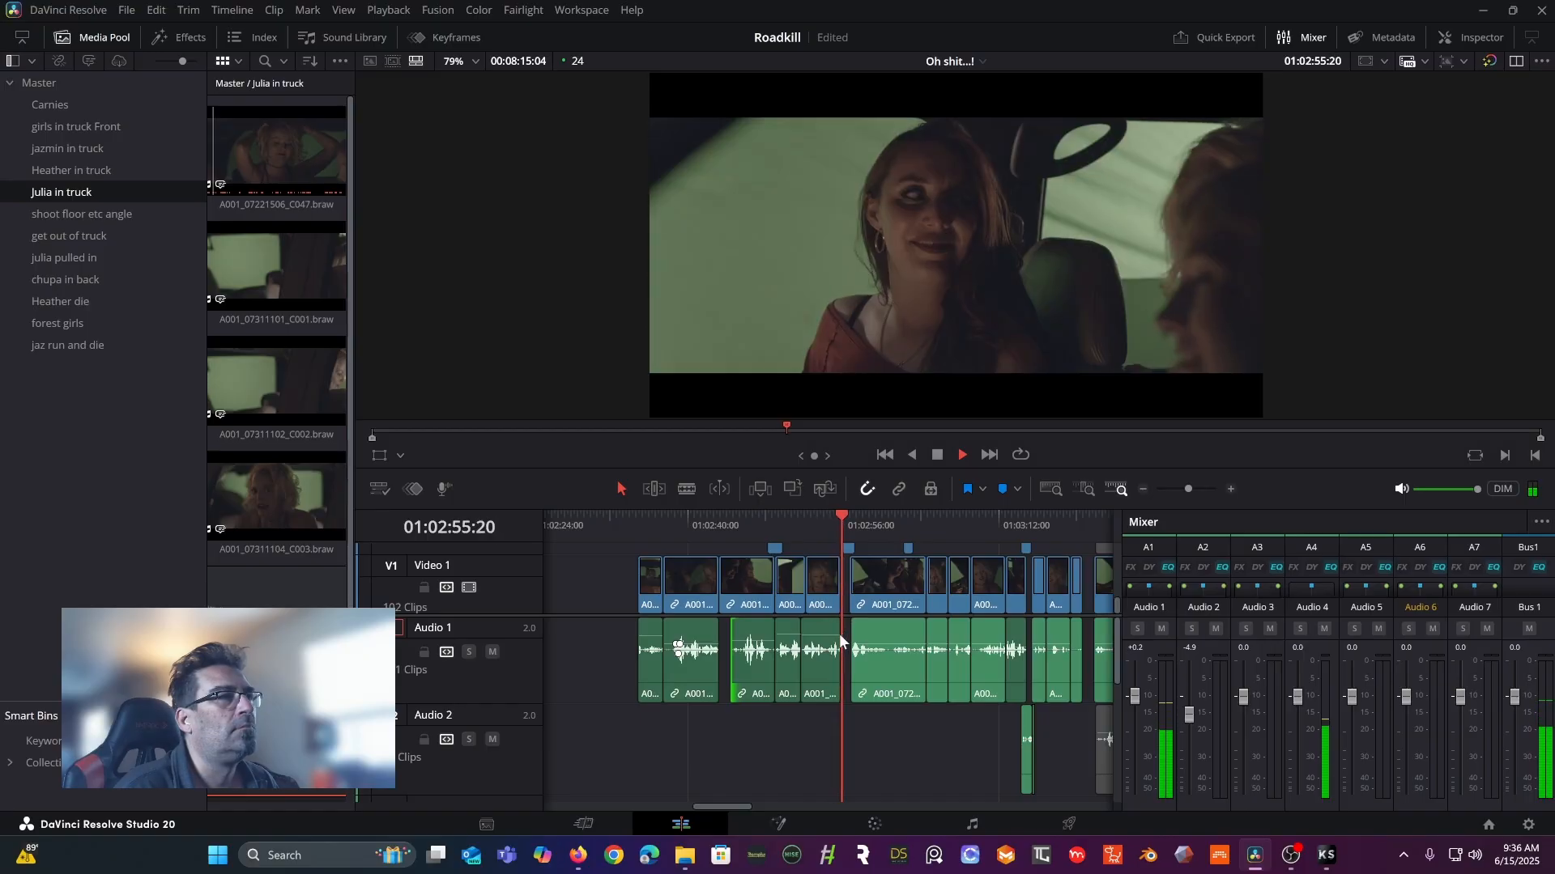
- Set the volume of the last Audio 1 clip before the gap to about 13 dB and replay its shot
key(space)
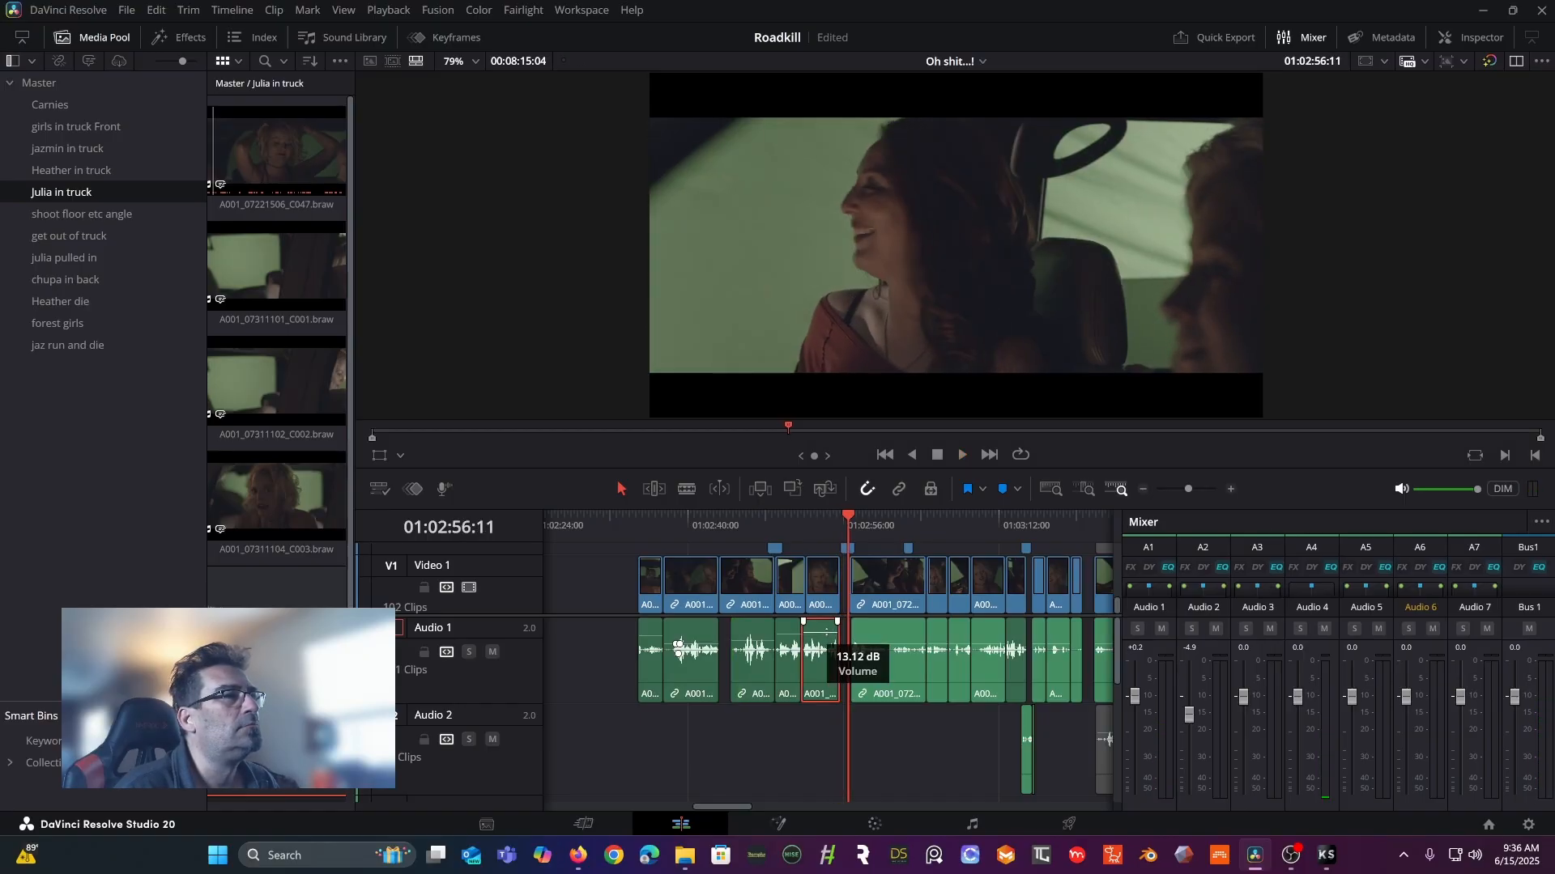
click(797, 523)
key(space)
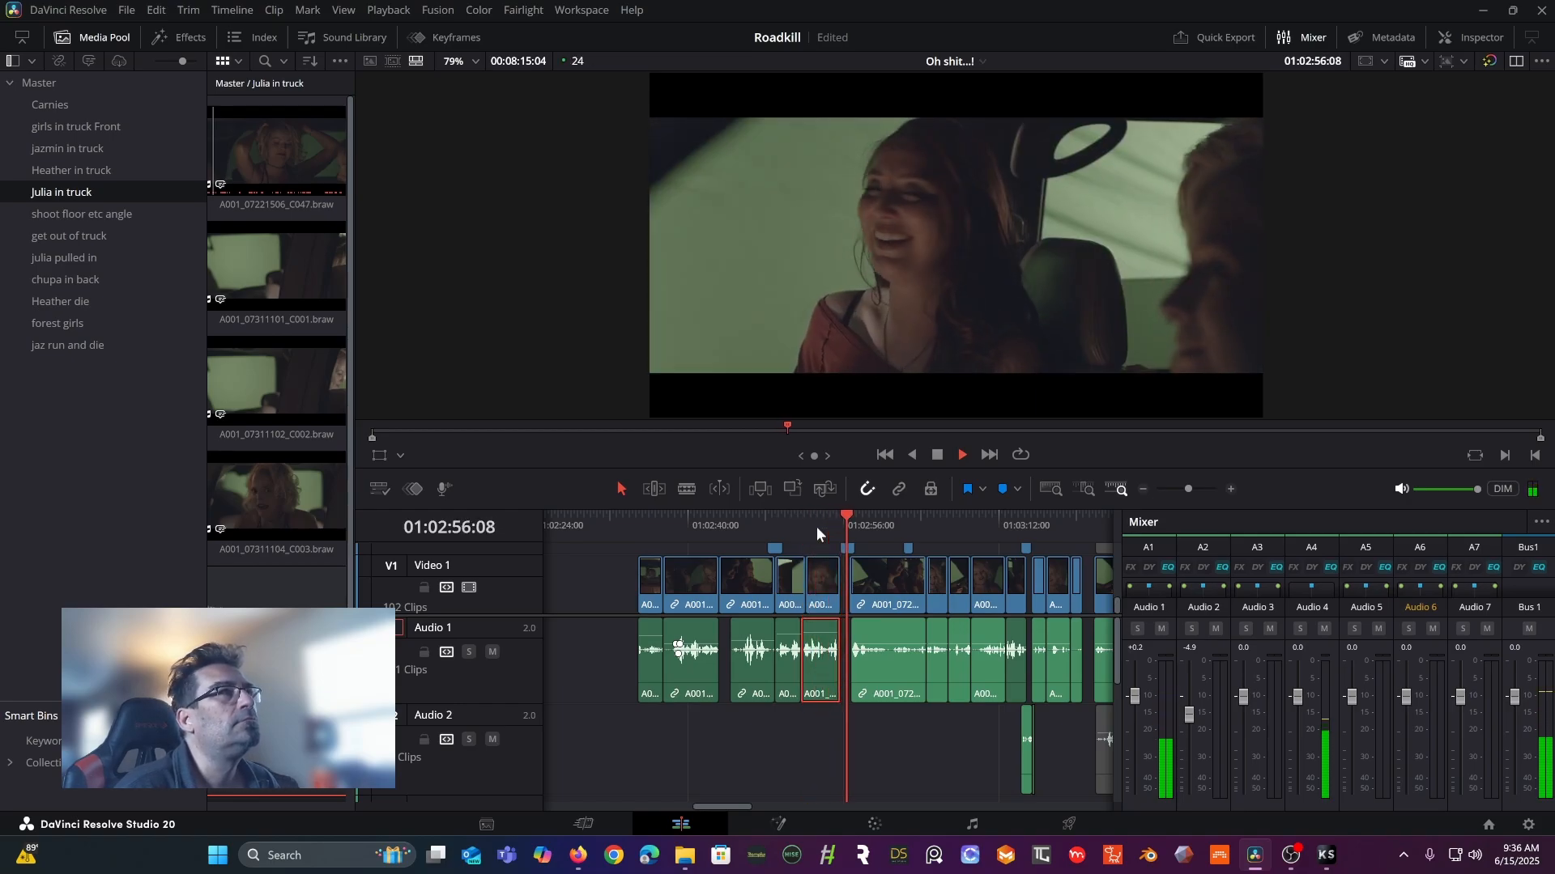
- Extend the end of the Audio 1 clip before the gap slightly past its video, fade it out, and replay from 01:02:54:18
click(935, 455)
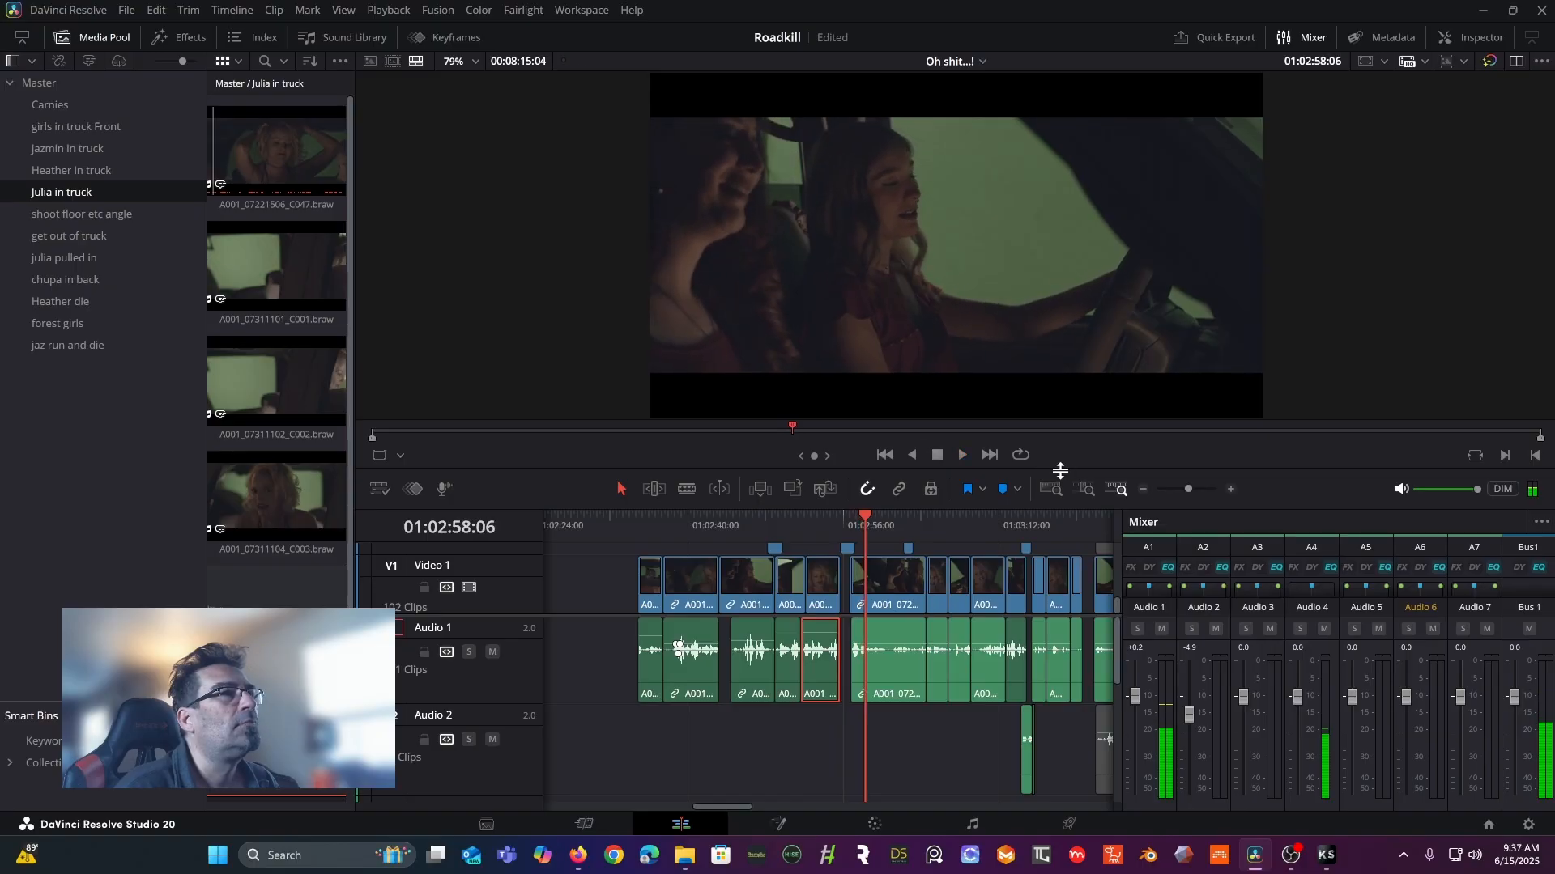
click(1230, 489)
click(1231, 488)
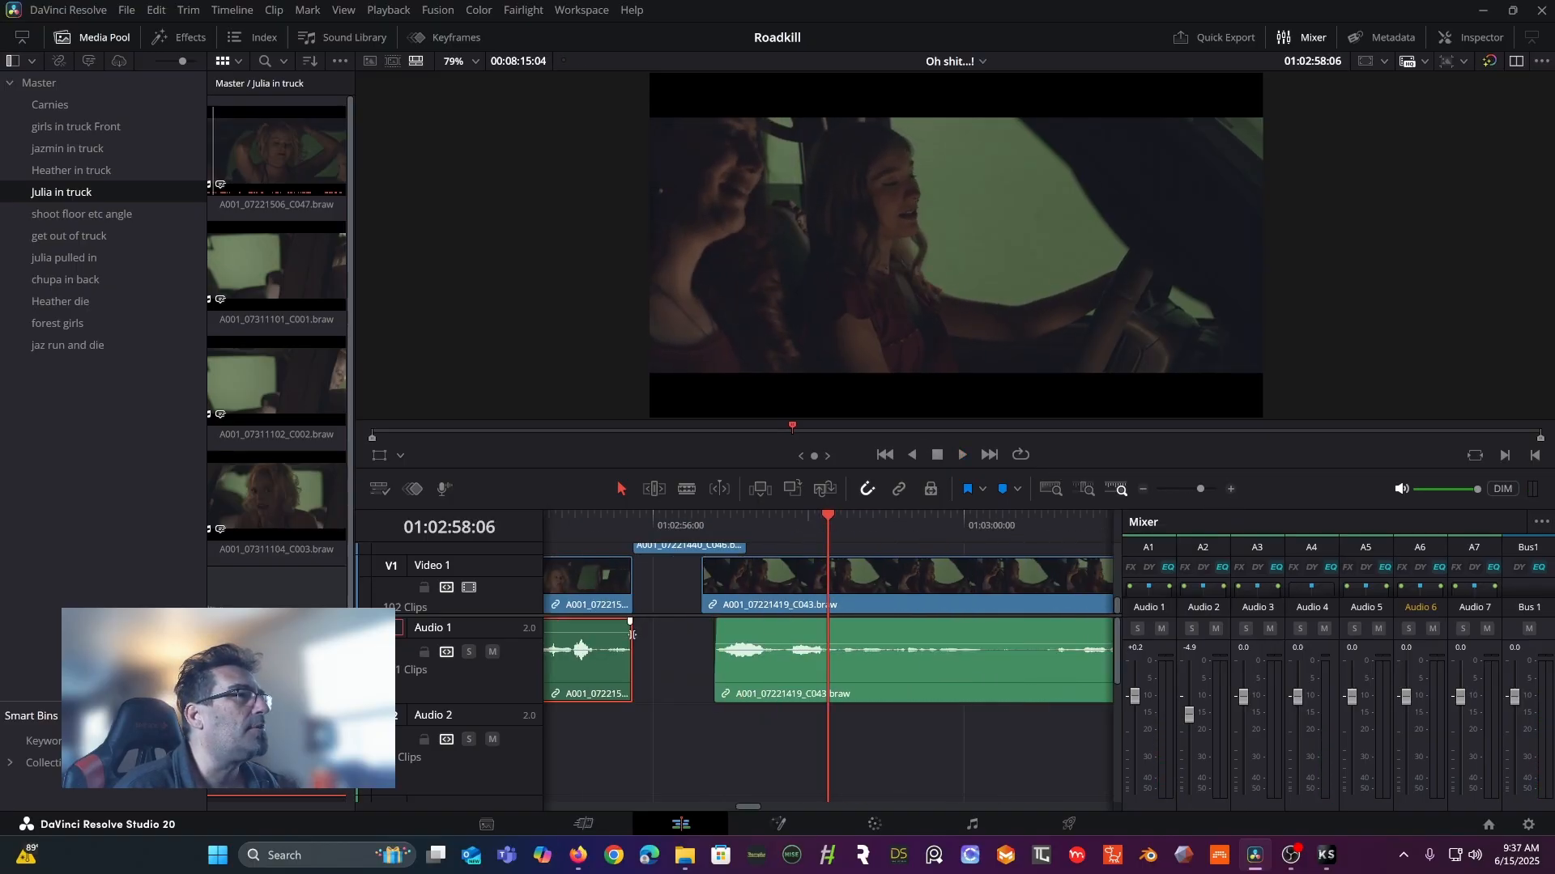
mouse_move(631, 637)
mouse_down()
mouse_move(663, 639)
mouse_move(630, 622)
mouse_up()
click(556, 518)
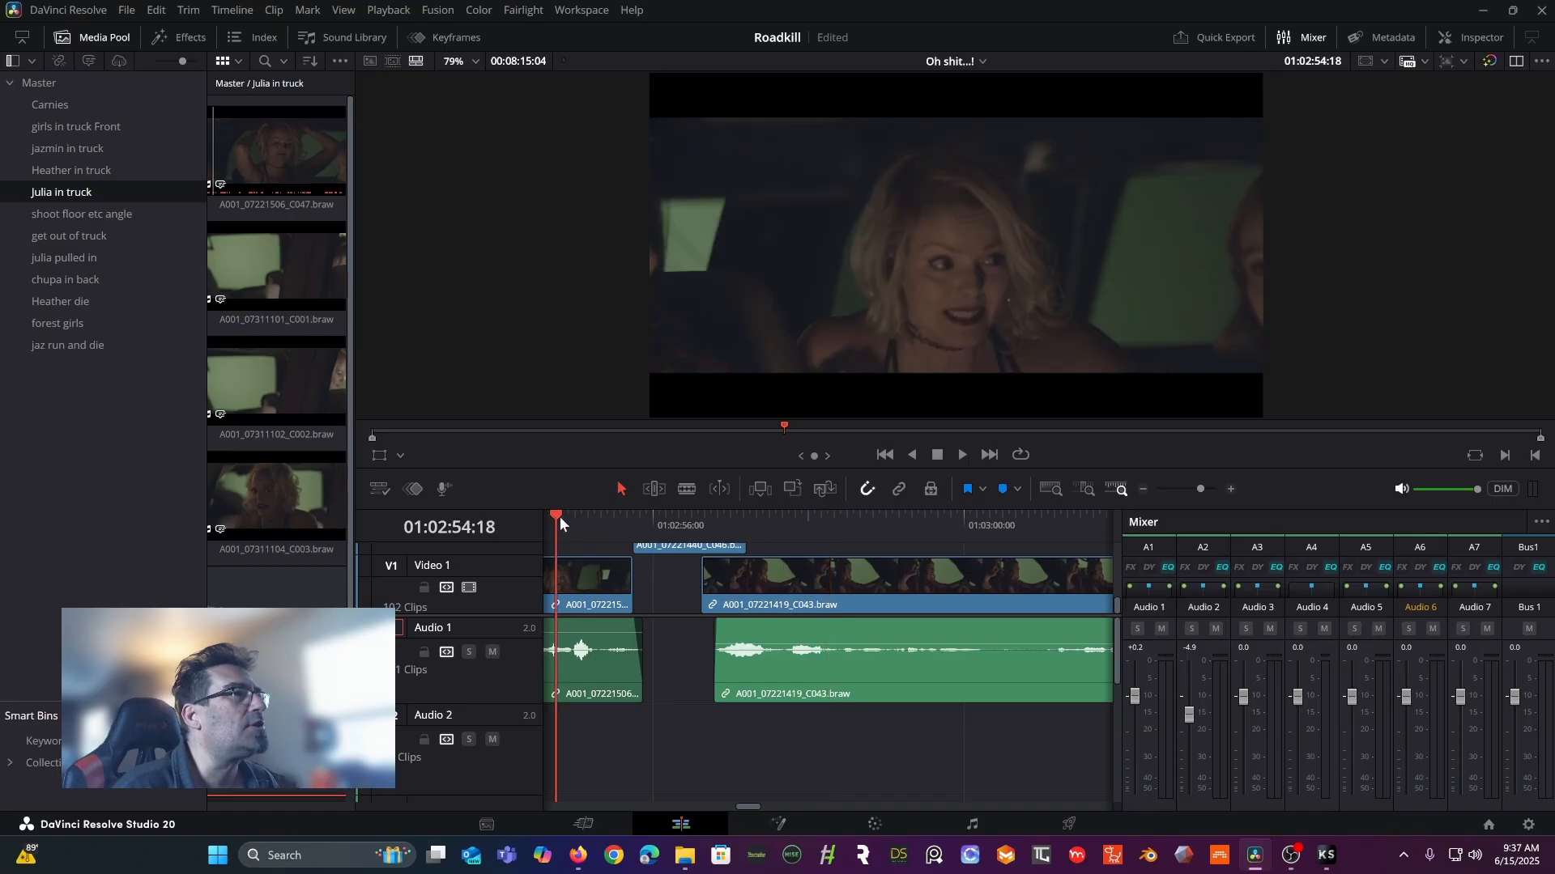
key(space)
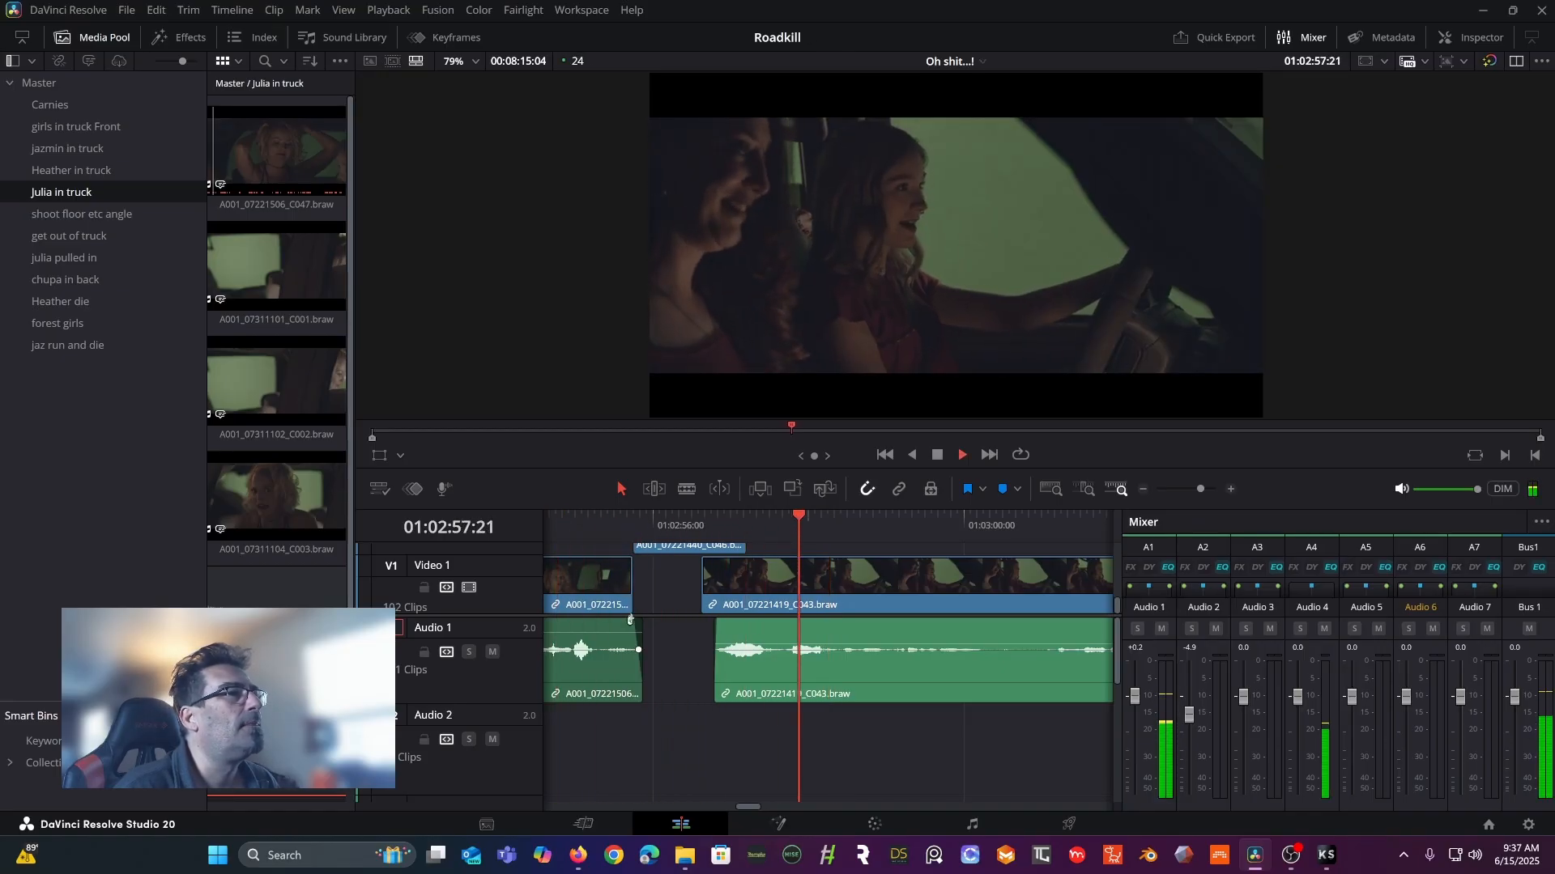
key(space)
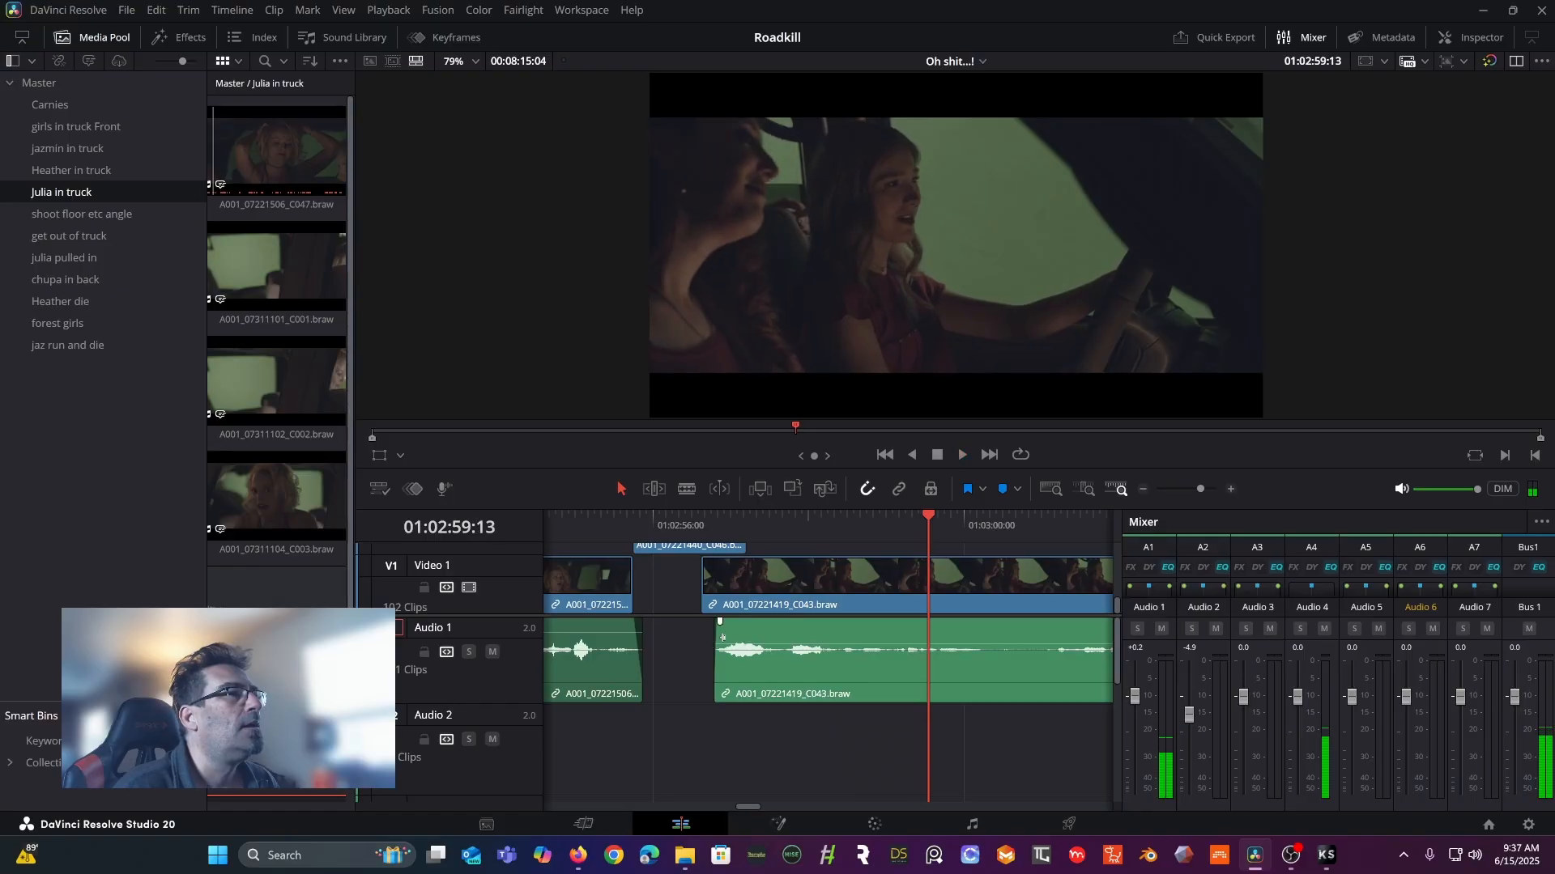
- Add a short fade-in to the Audio 1 clip A001_07221419_C043 after the gap and replay the transition from 01:02:55:08
drag(715, 638, 711, 630)
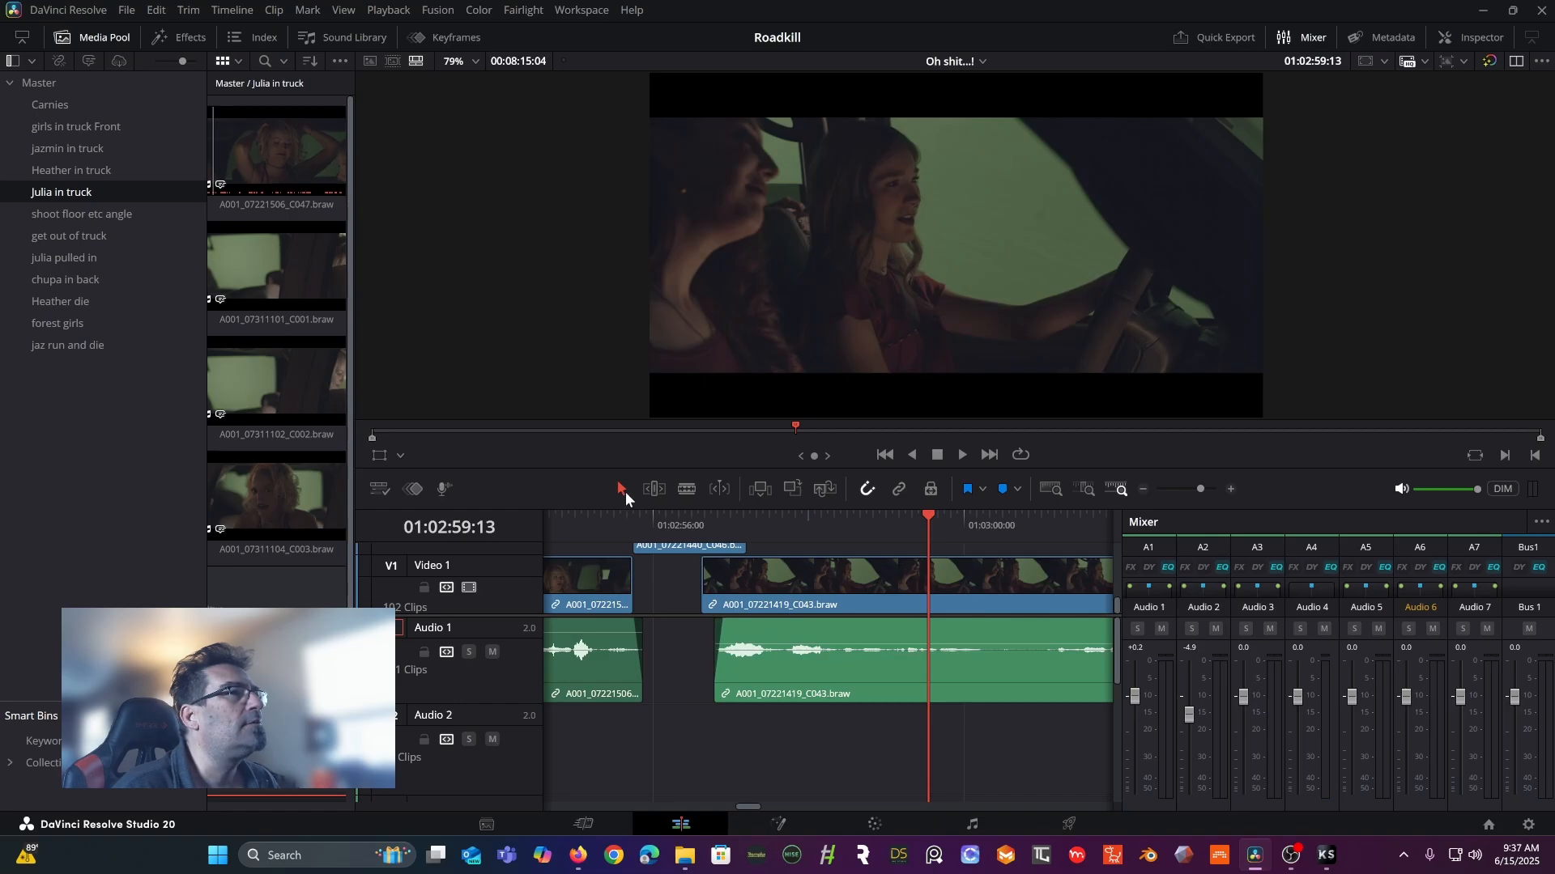
click(600, 512)
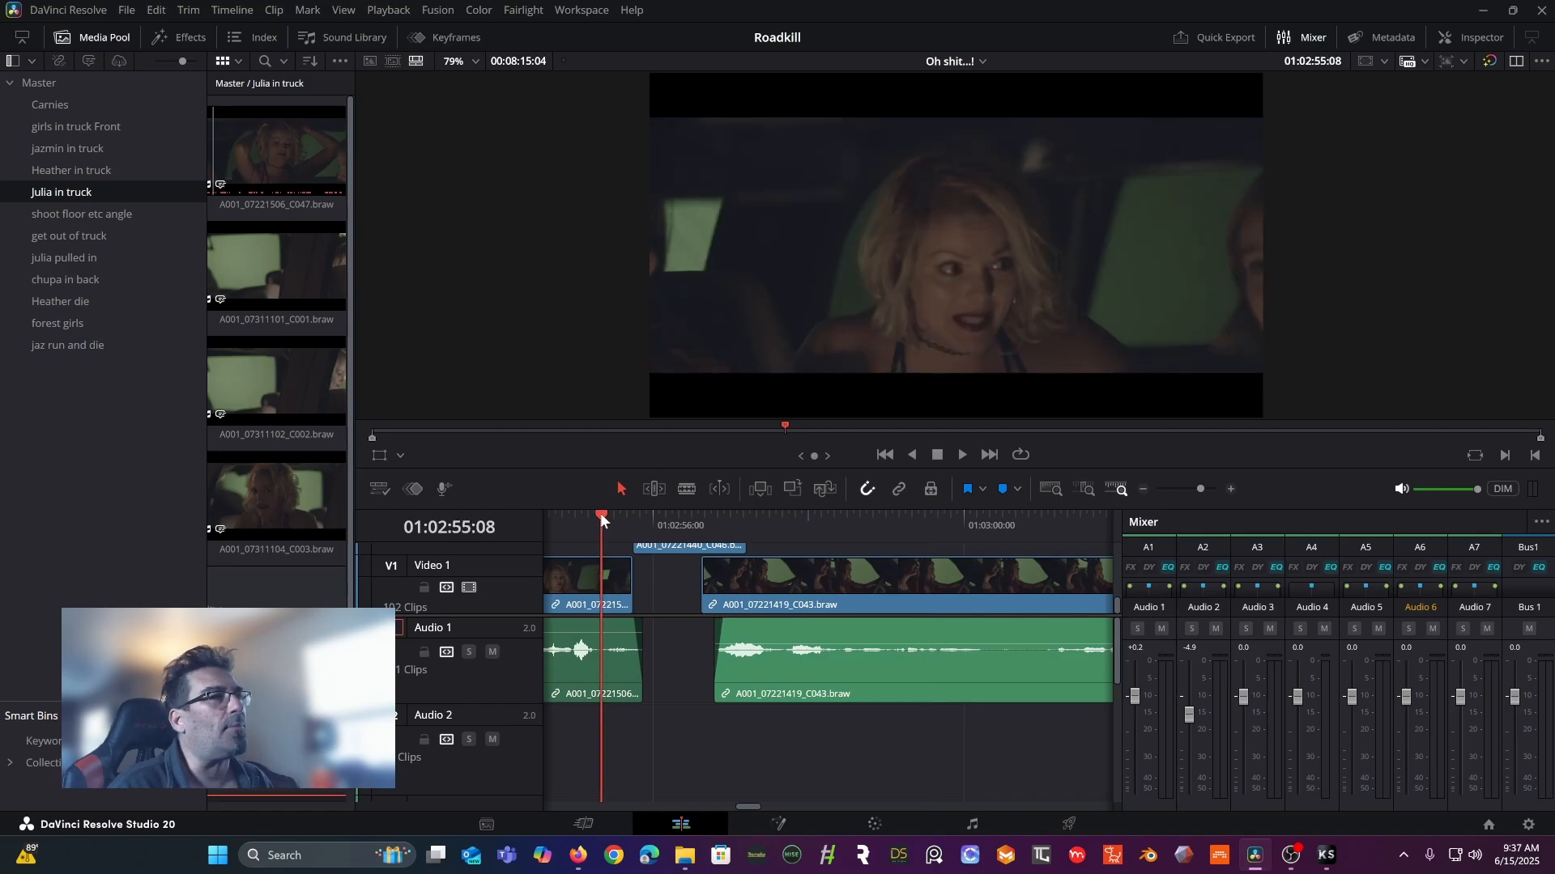
key(space)
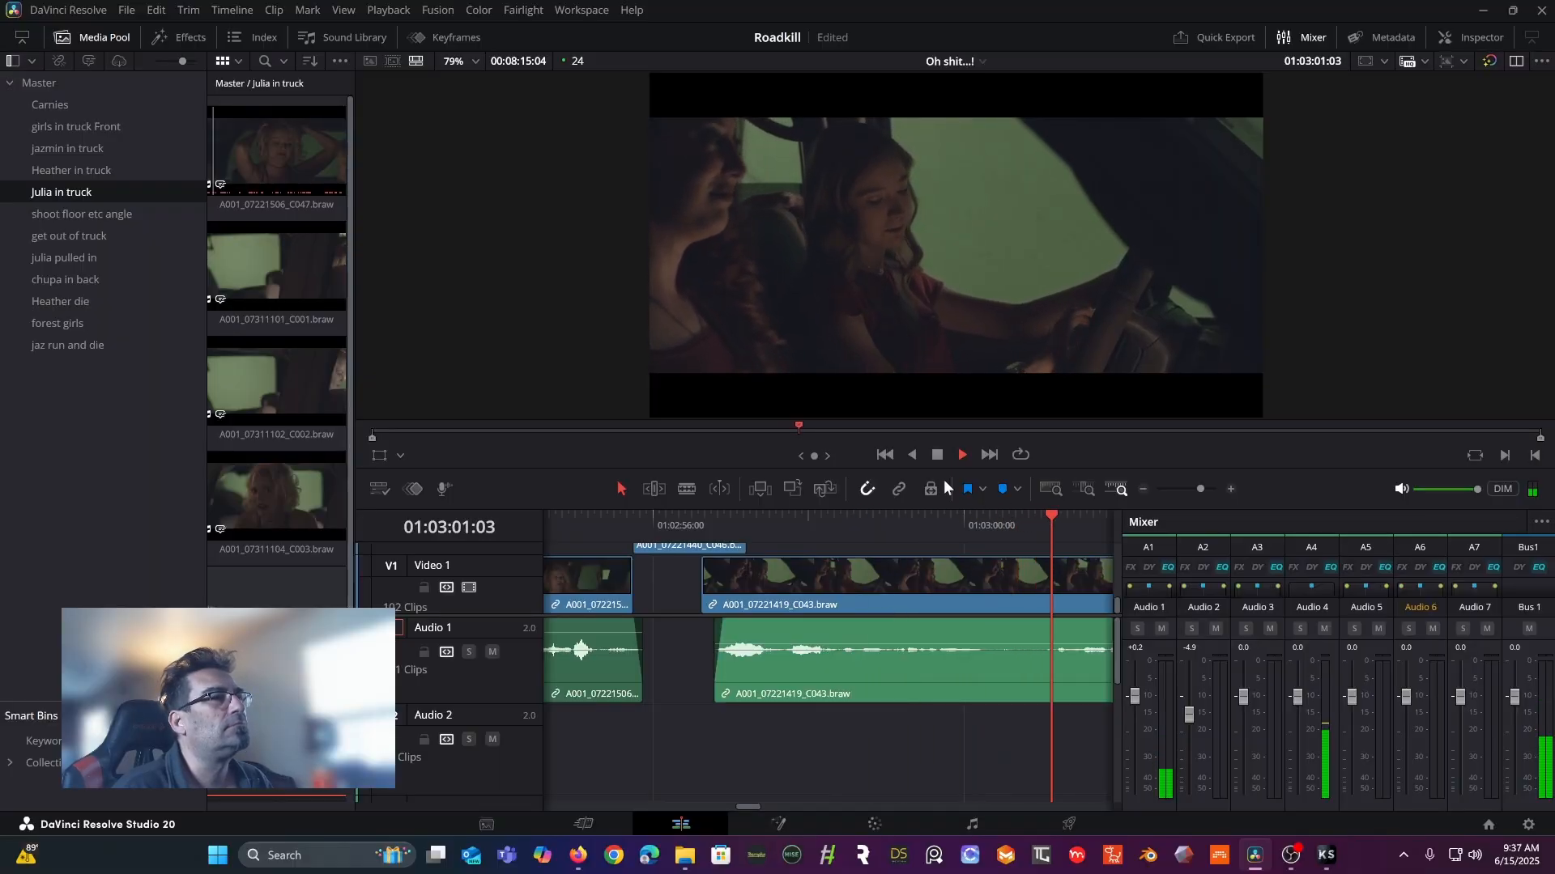
key(space)
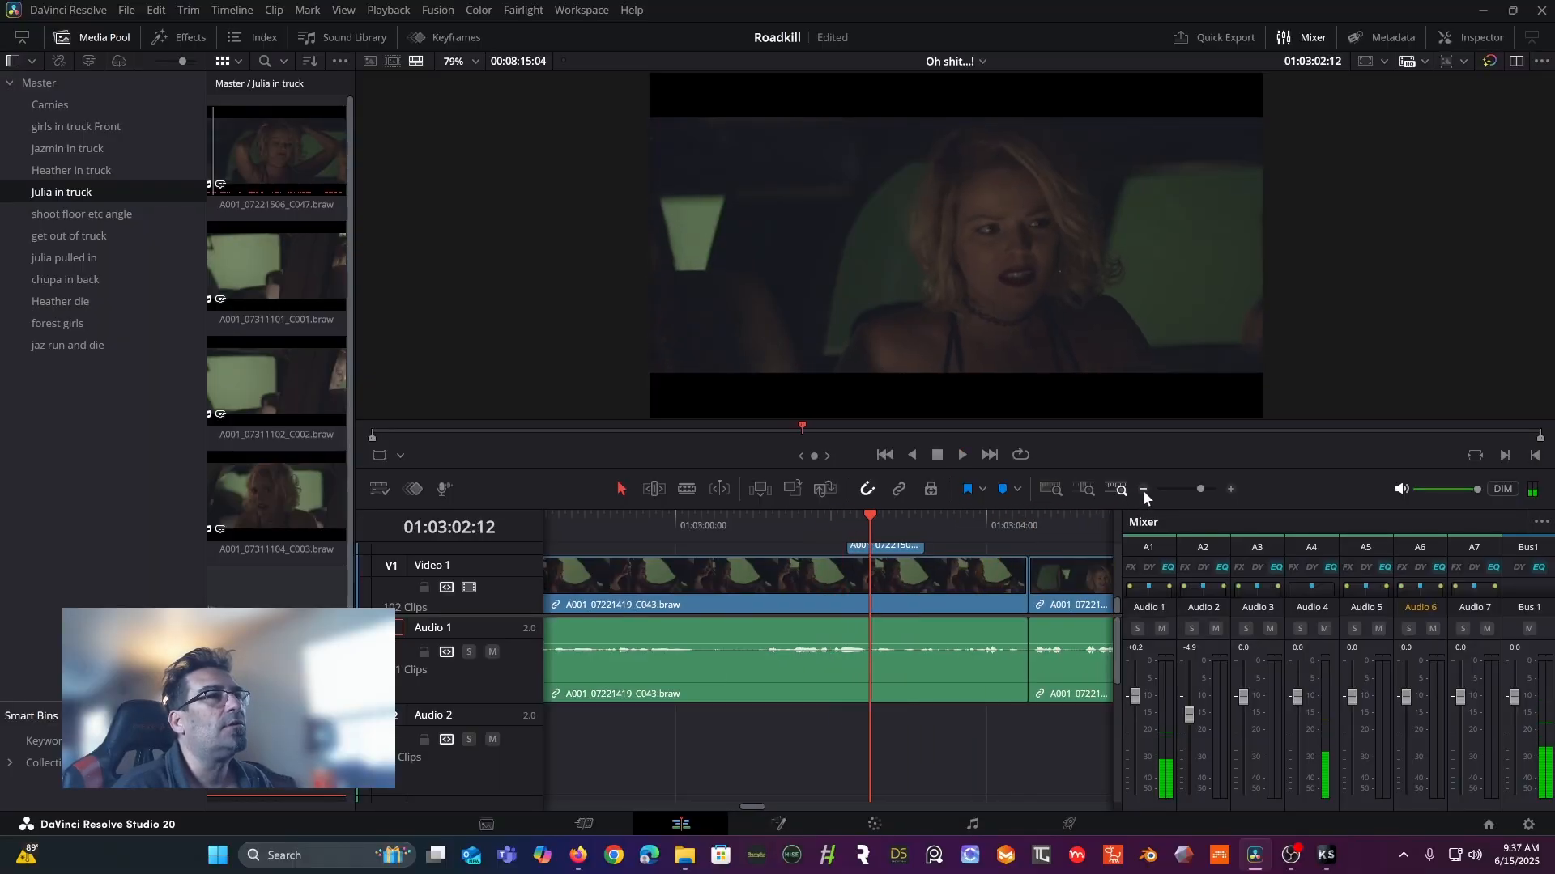
- Raise the volume of the A001_07221419_C043 audio clip to 11.3 dB and replay its opening
click(1143, 491)
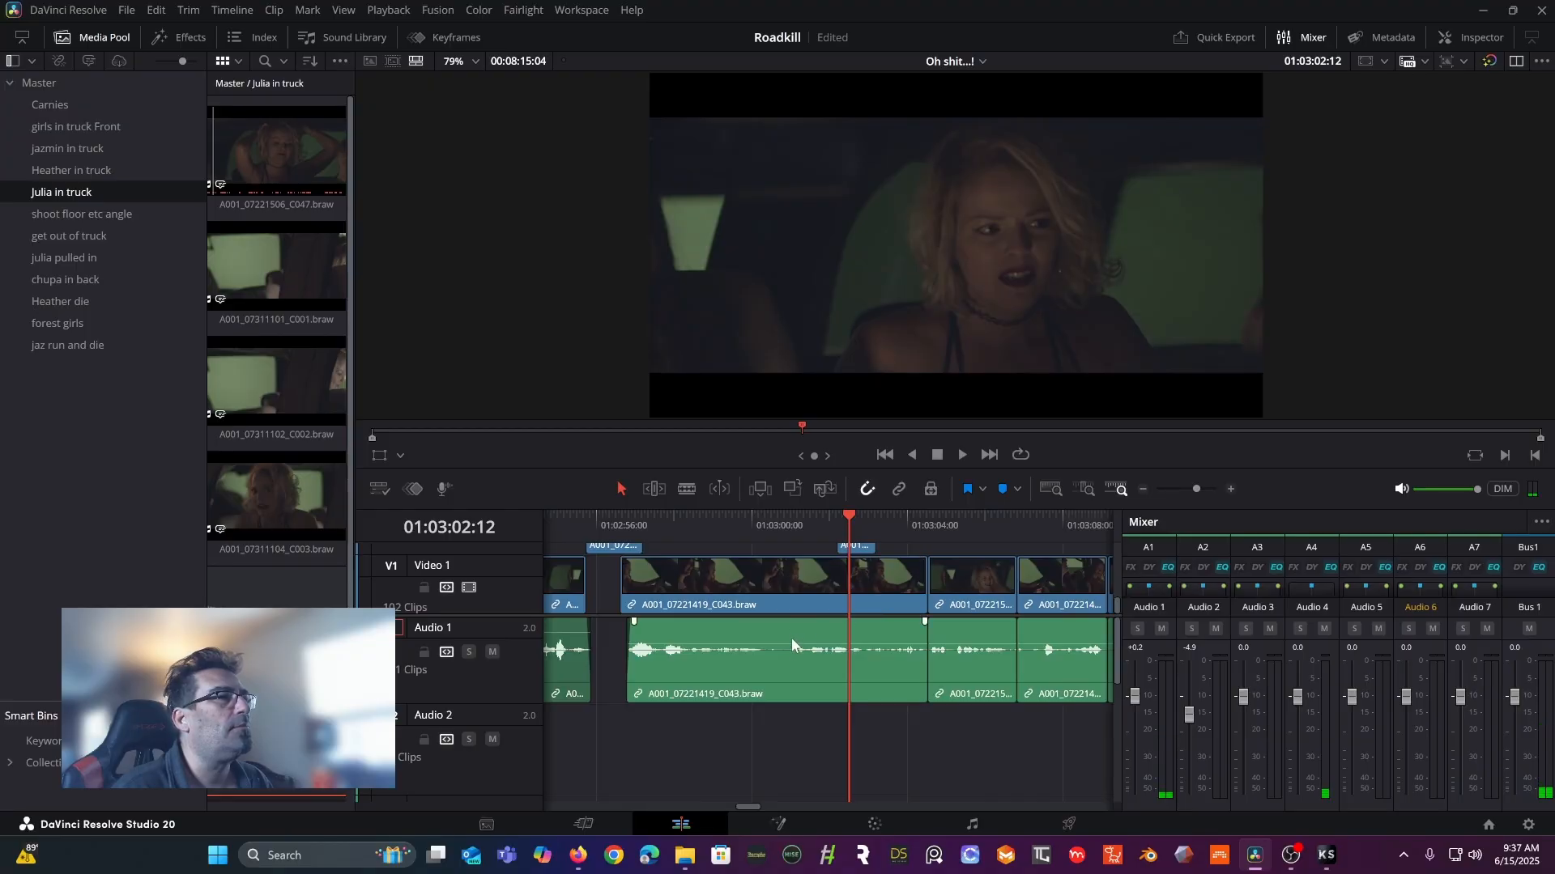
drag(791, 646, 791, 635)
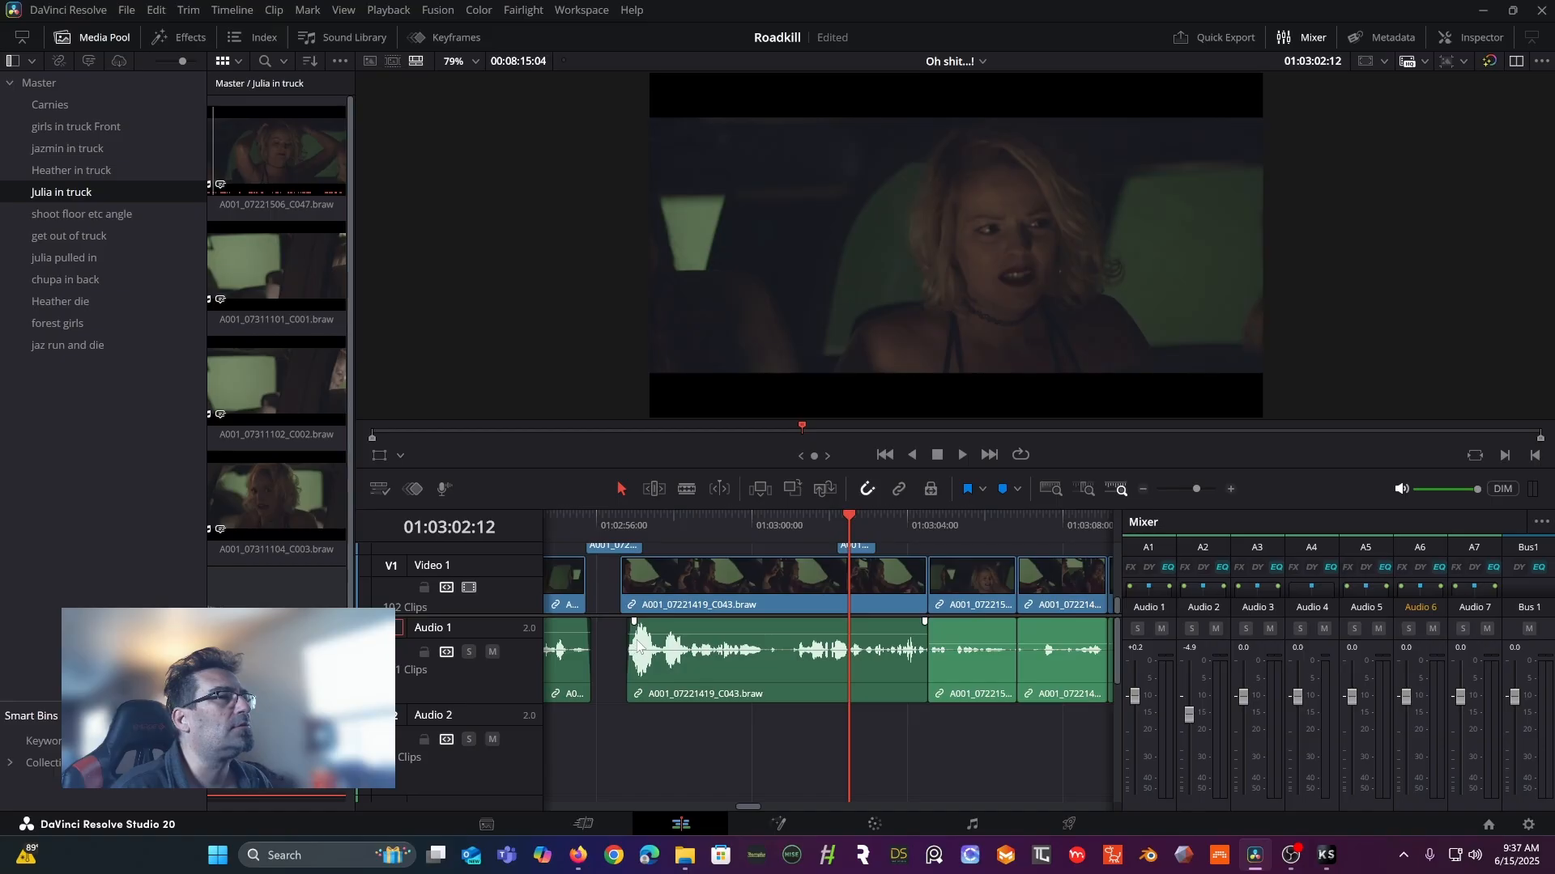
click(629, 528)
key(space)
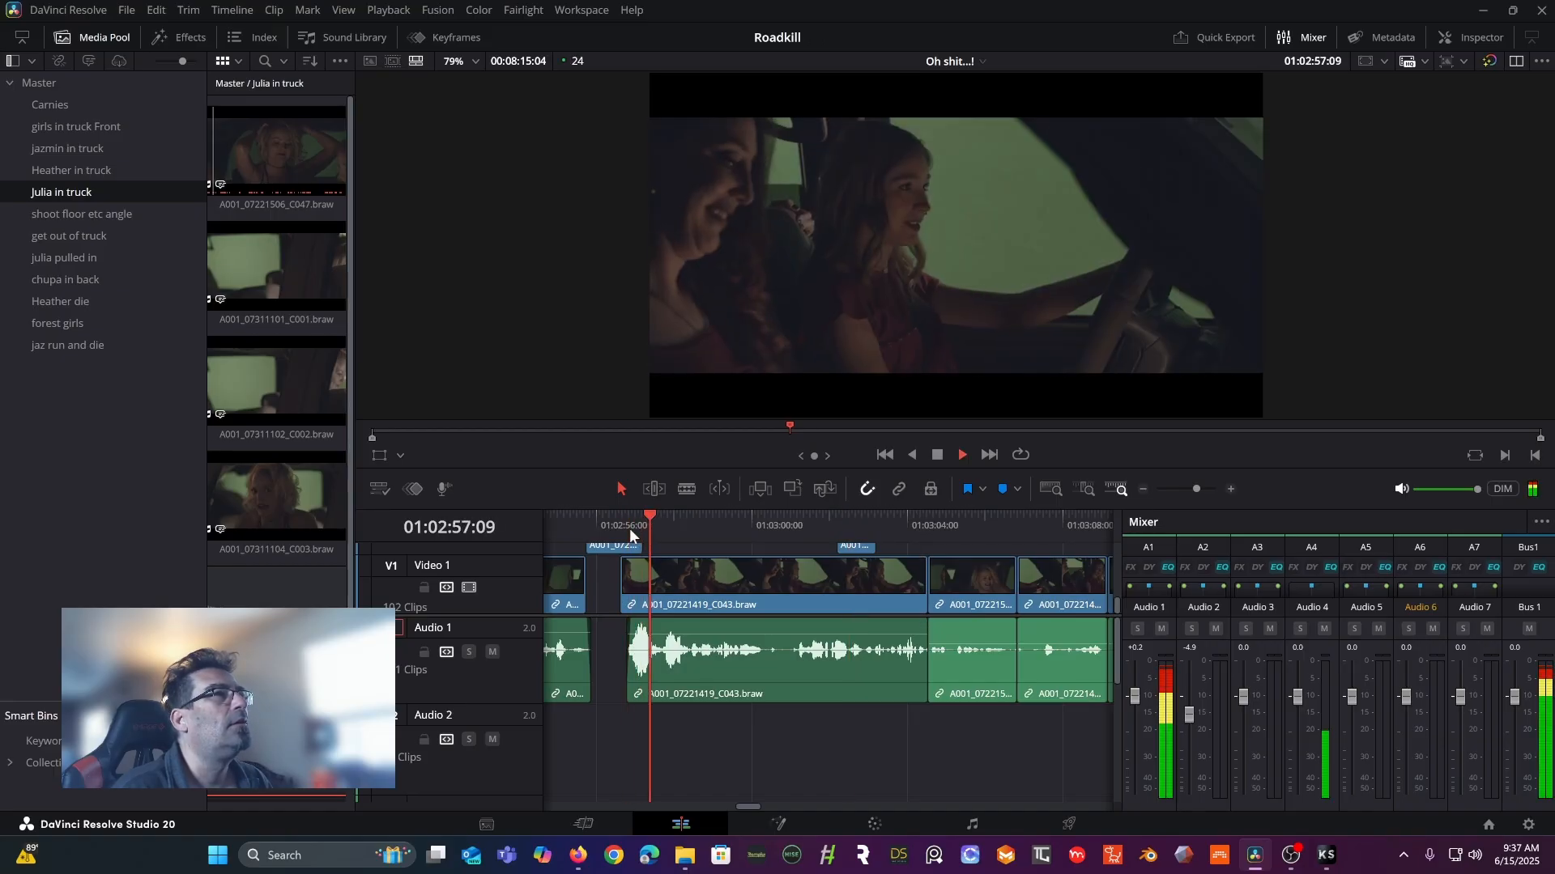
key(space)
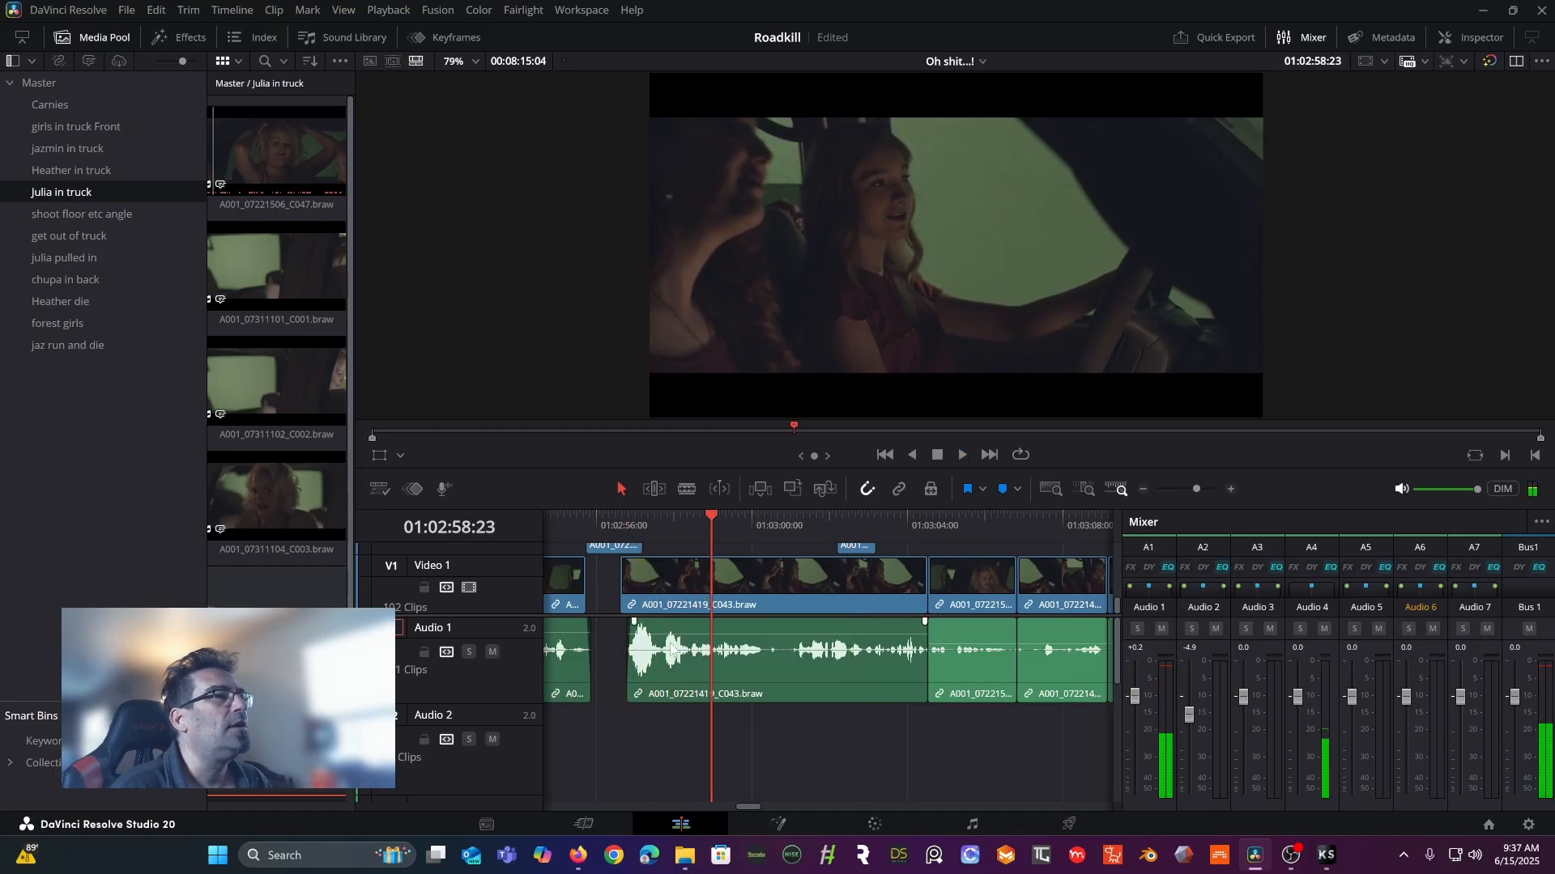
- Keyframe the A001_07221419_C043 audio volume at 4.2 dB at 01:02:58:06 and 11.3 dB at 01:02:58:11, then replay from the clip's start
click(691, 514)
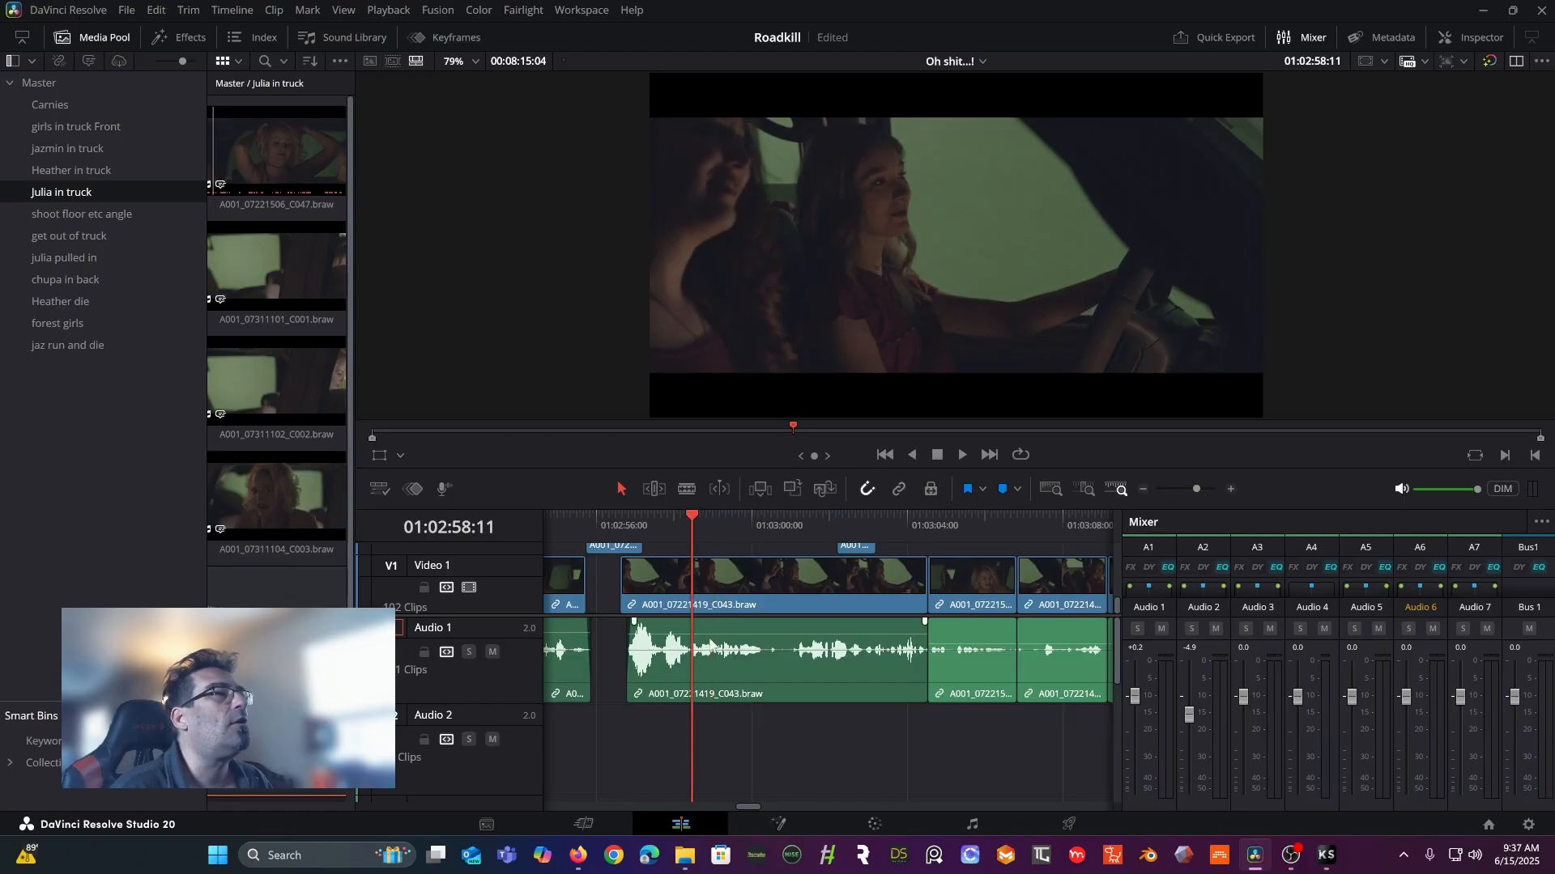
click(1472, 37)
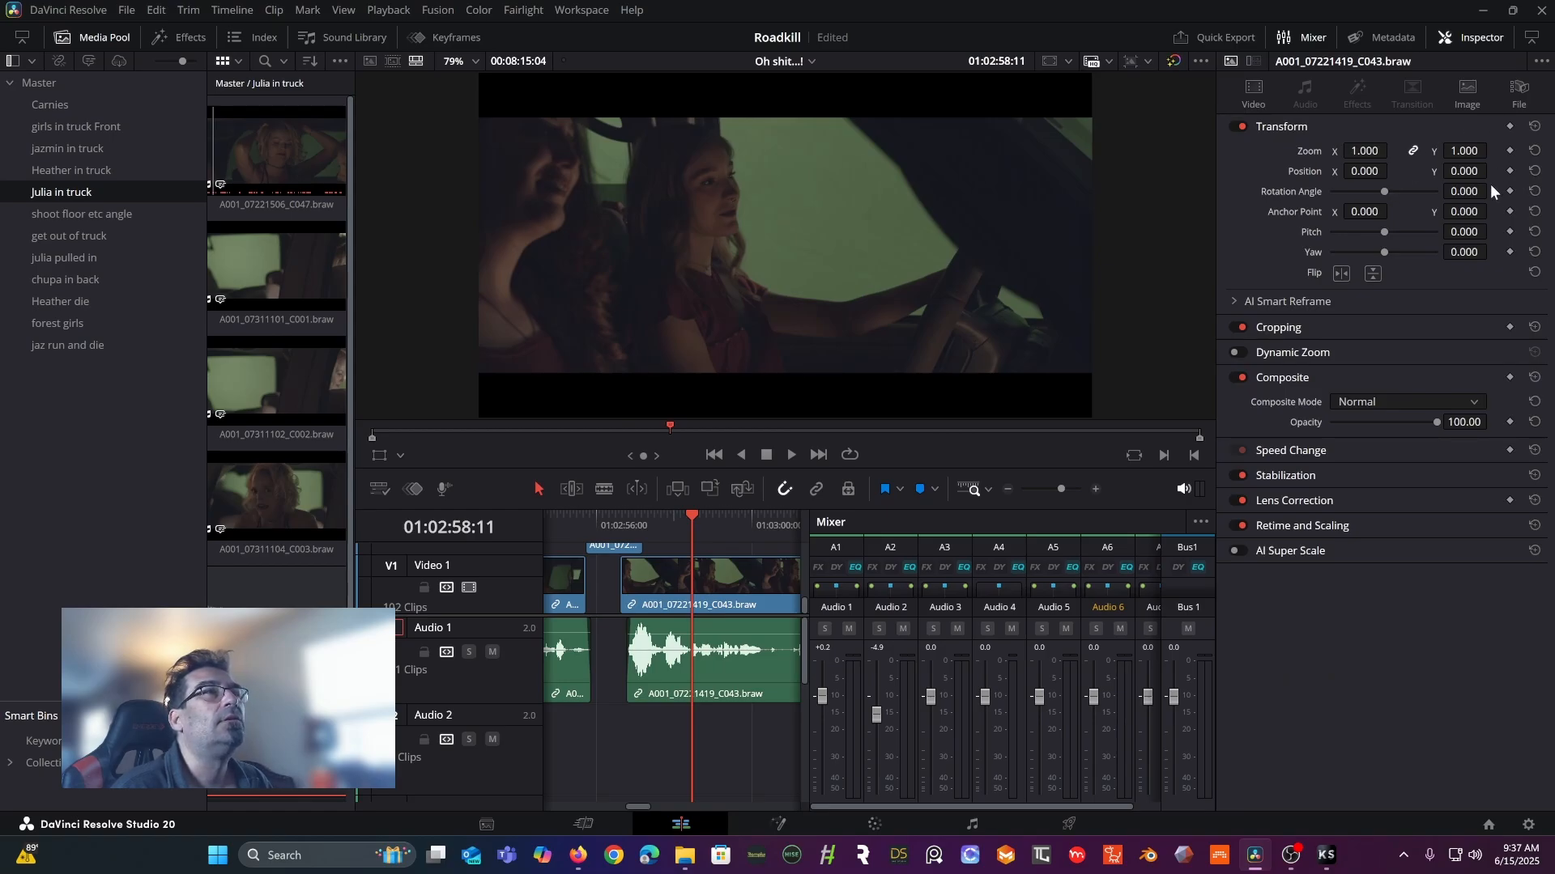
click(726, 663)
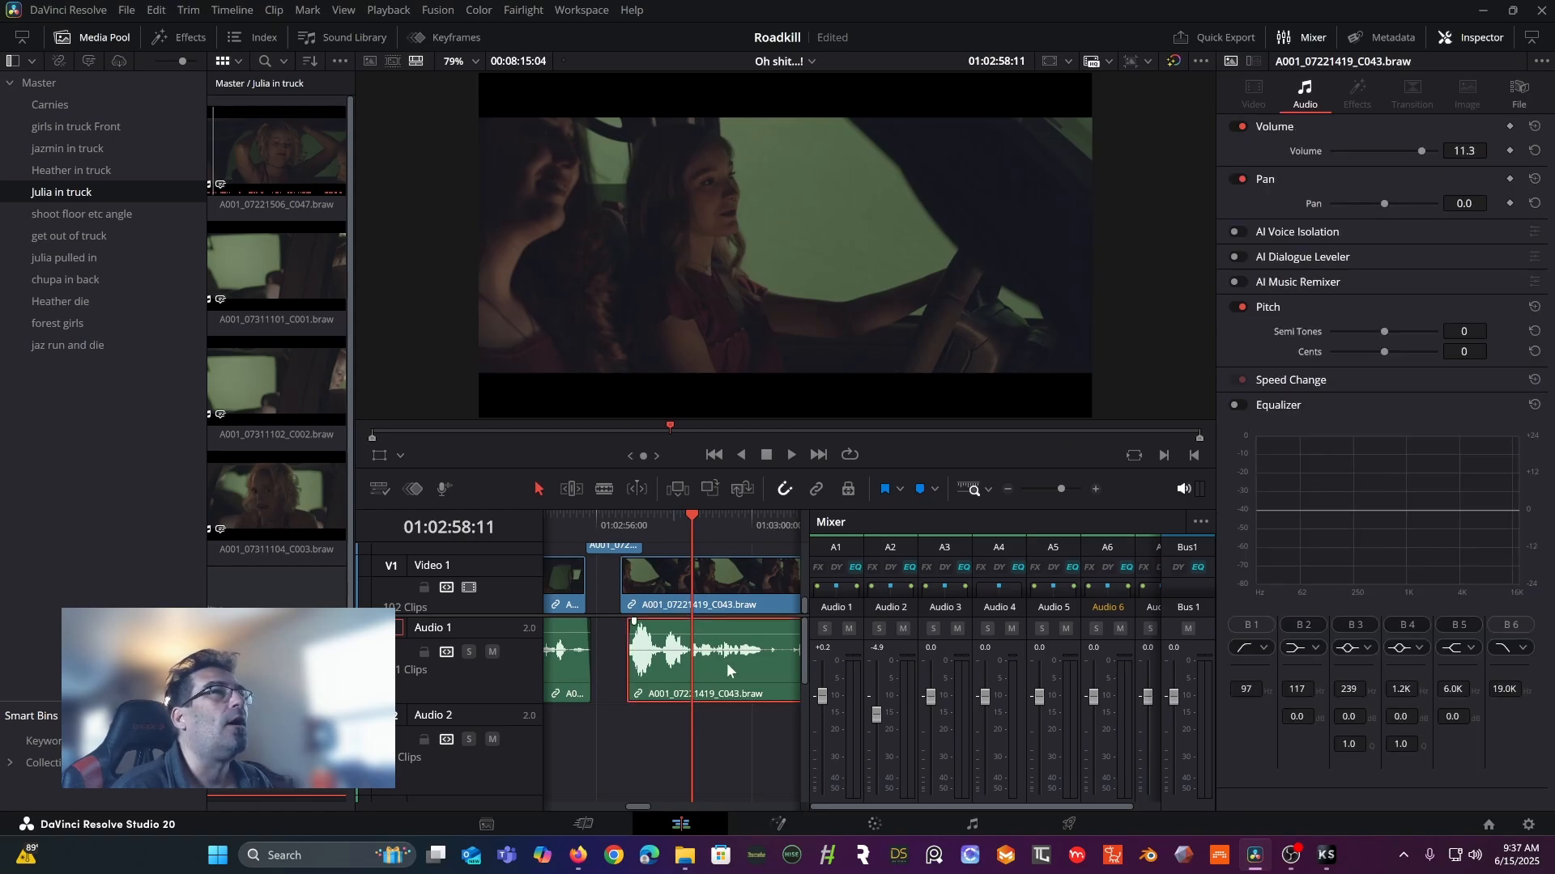
click(1509, 150)
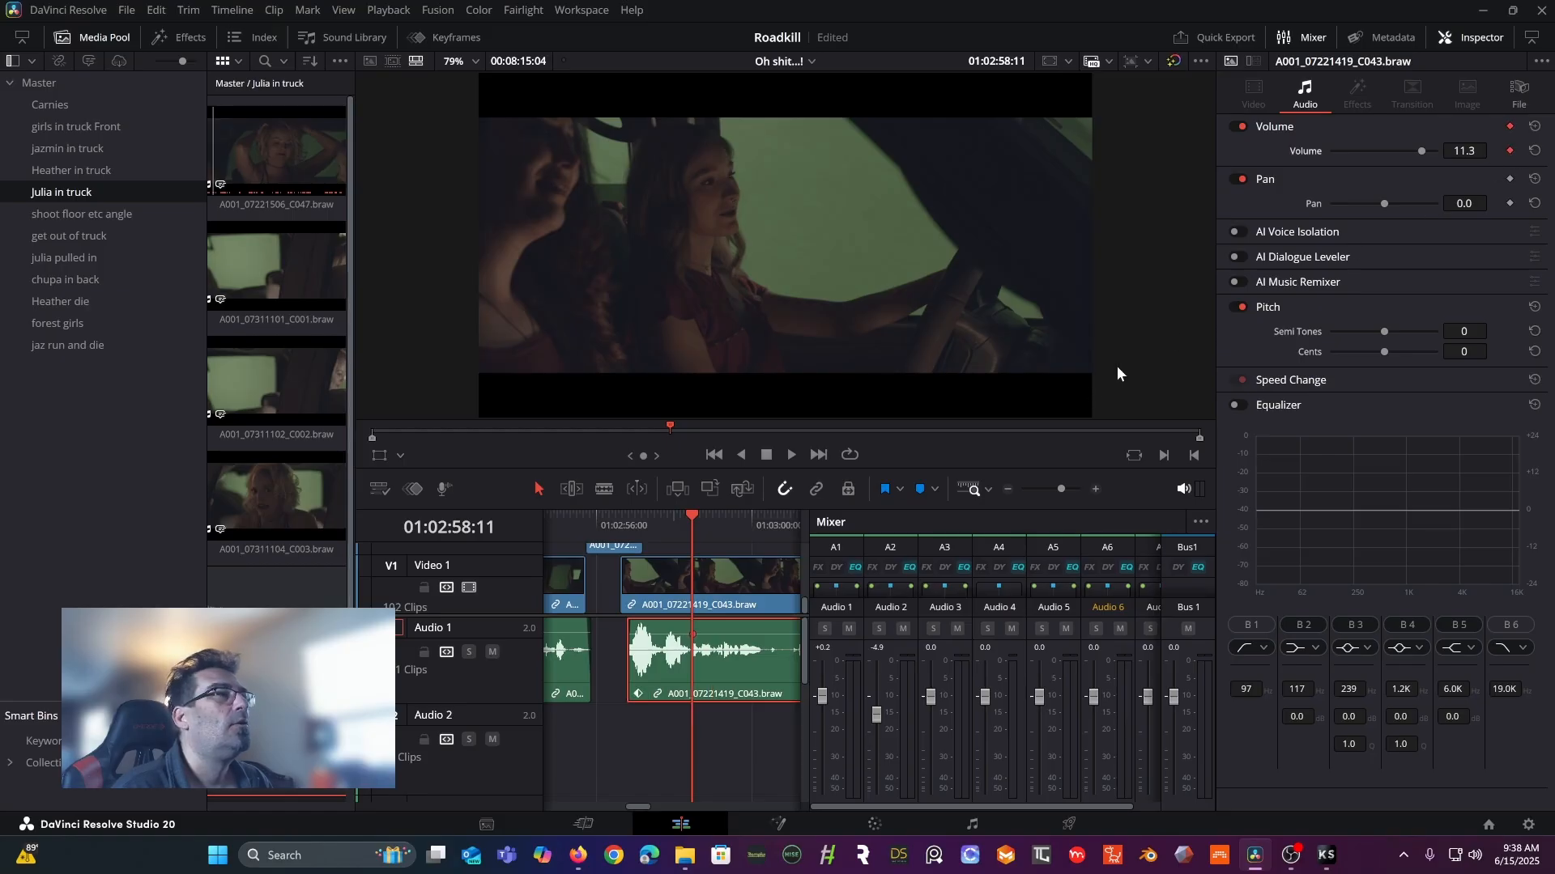
click(686, 516)
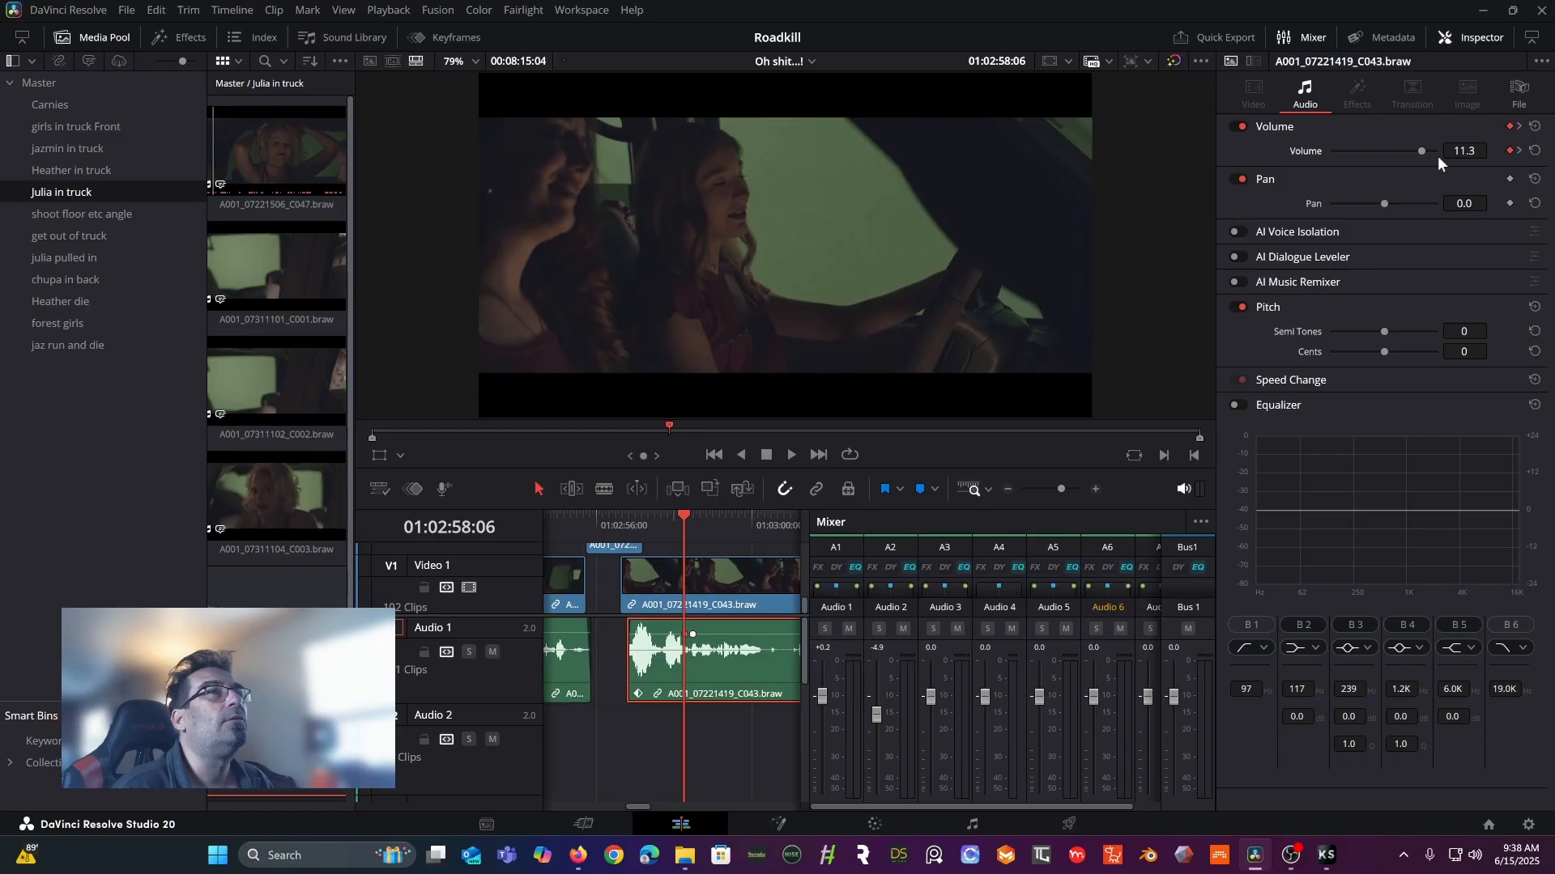
drag(1424, 152, 1417, 150)
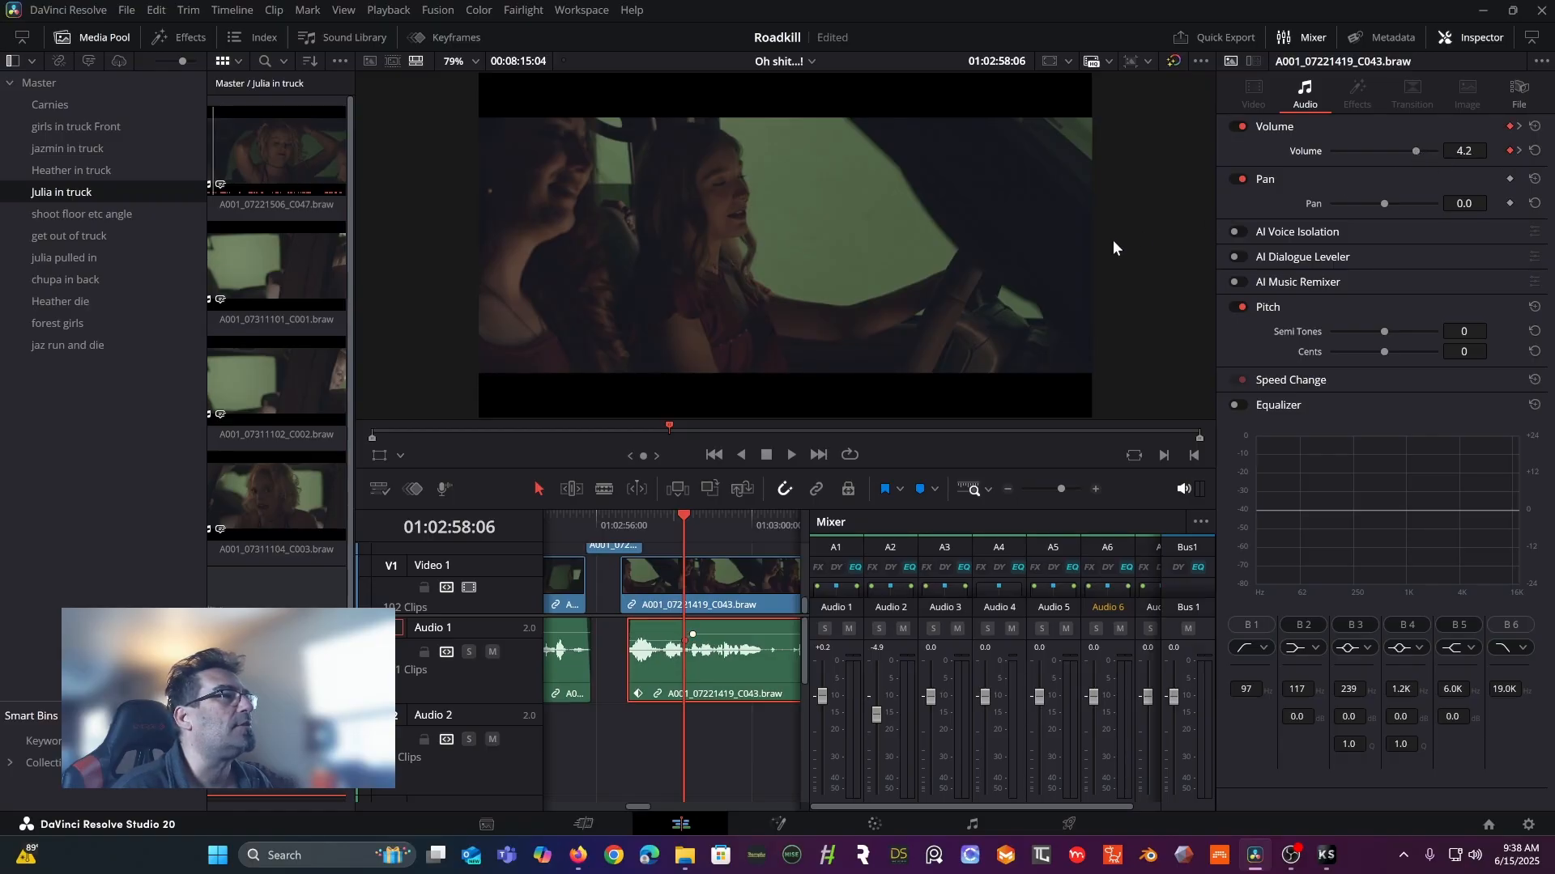
click(620, 518)
key(space)
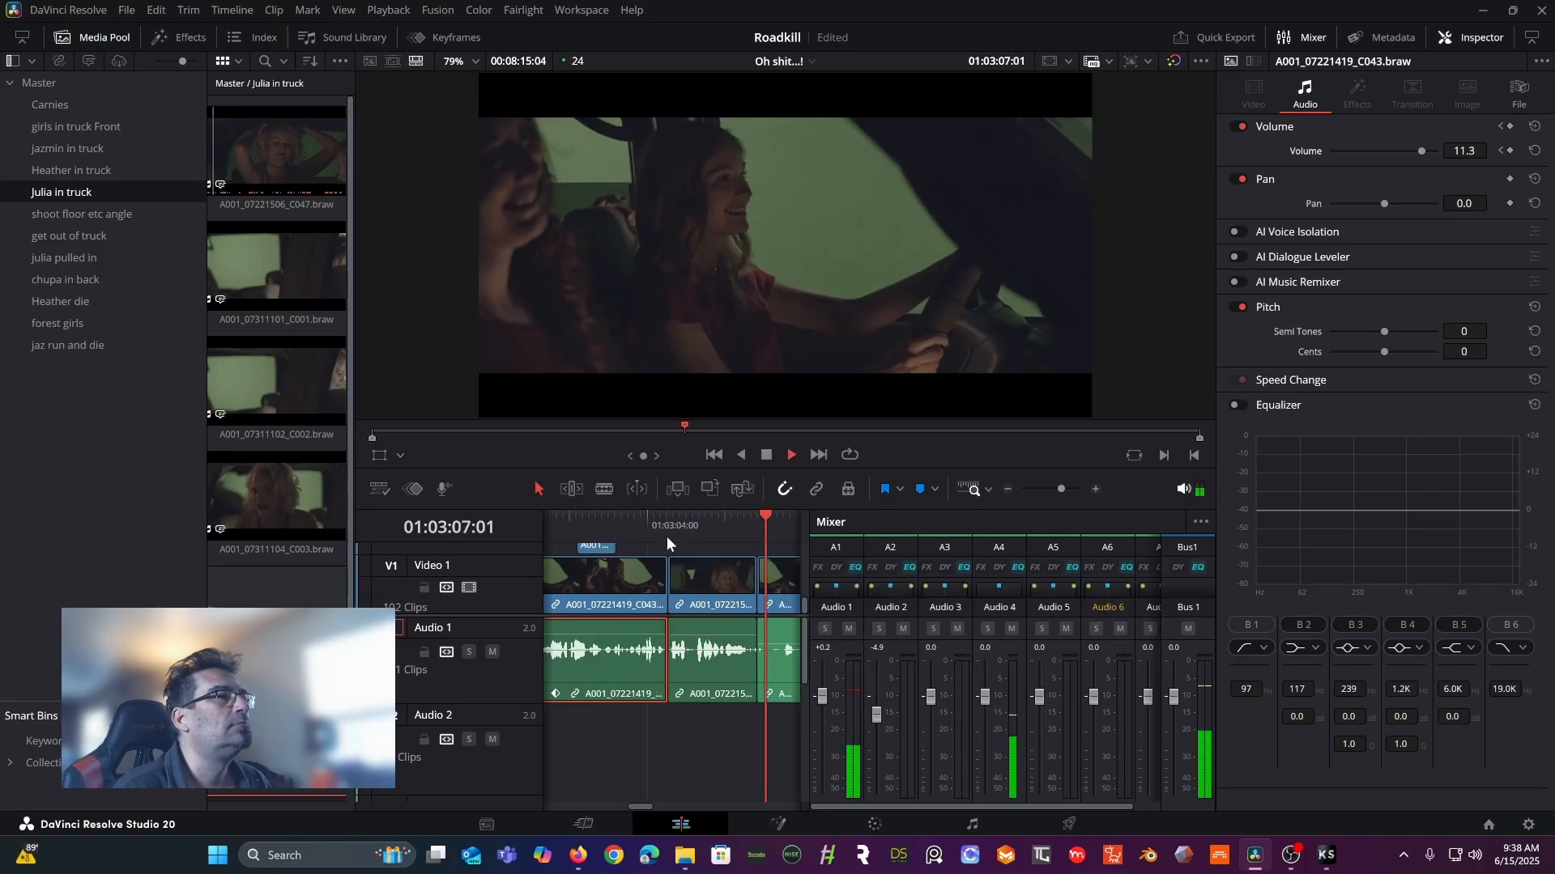
key(space)
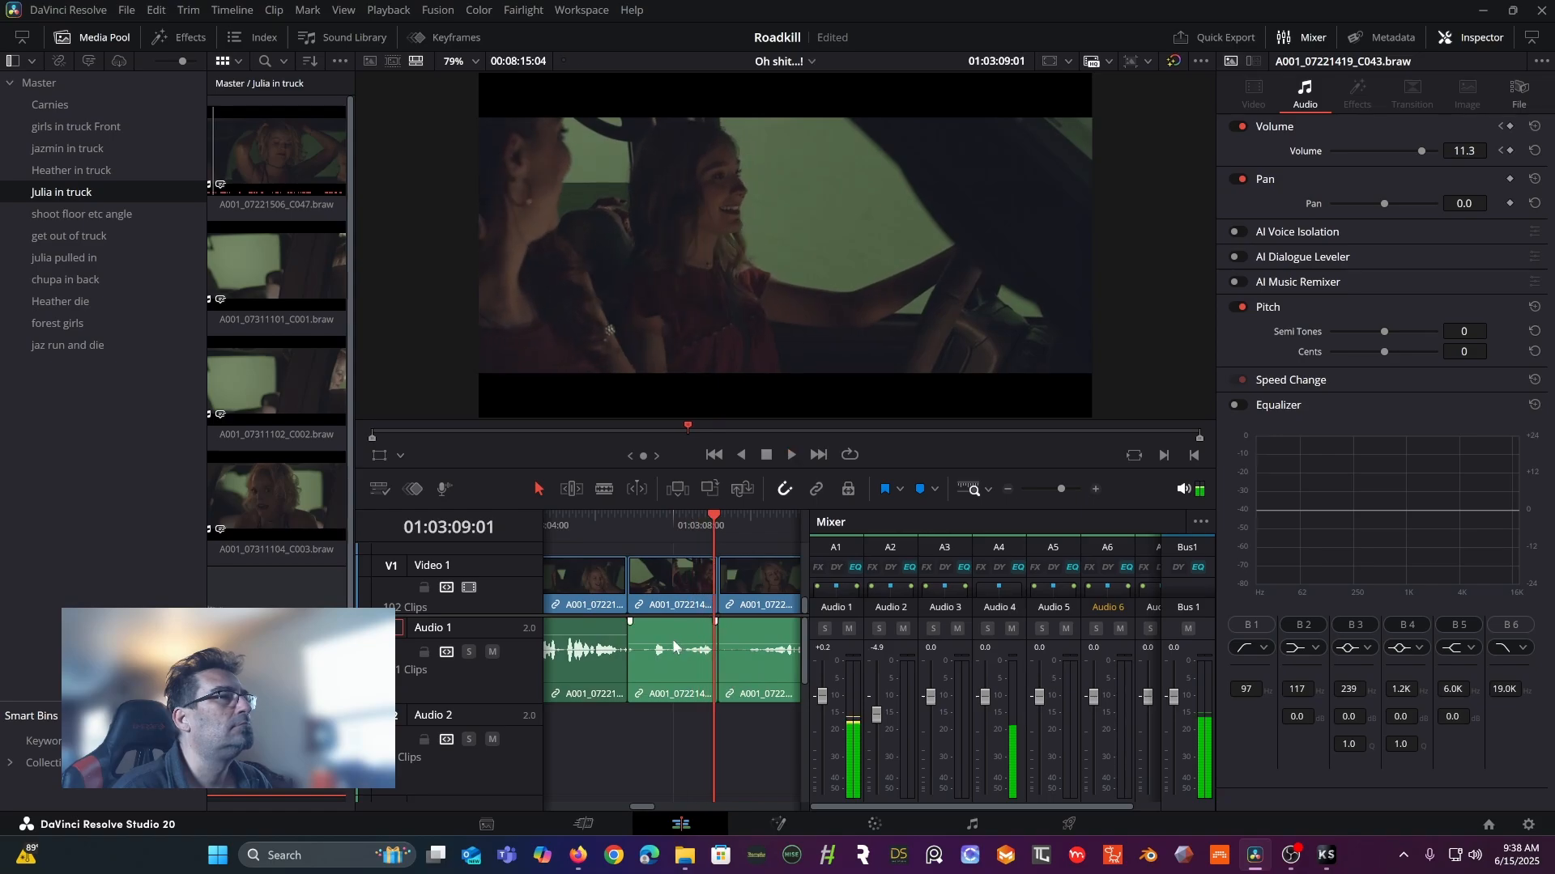
- Raise the quiet Audio 1 dialogue clips from about 01:03:07 through the one at 01:03:15 while playing the scene
drag(676, 645, 761, 637)
click(651, 522)
key(space)
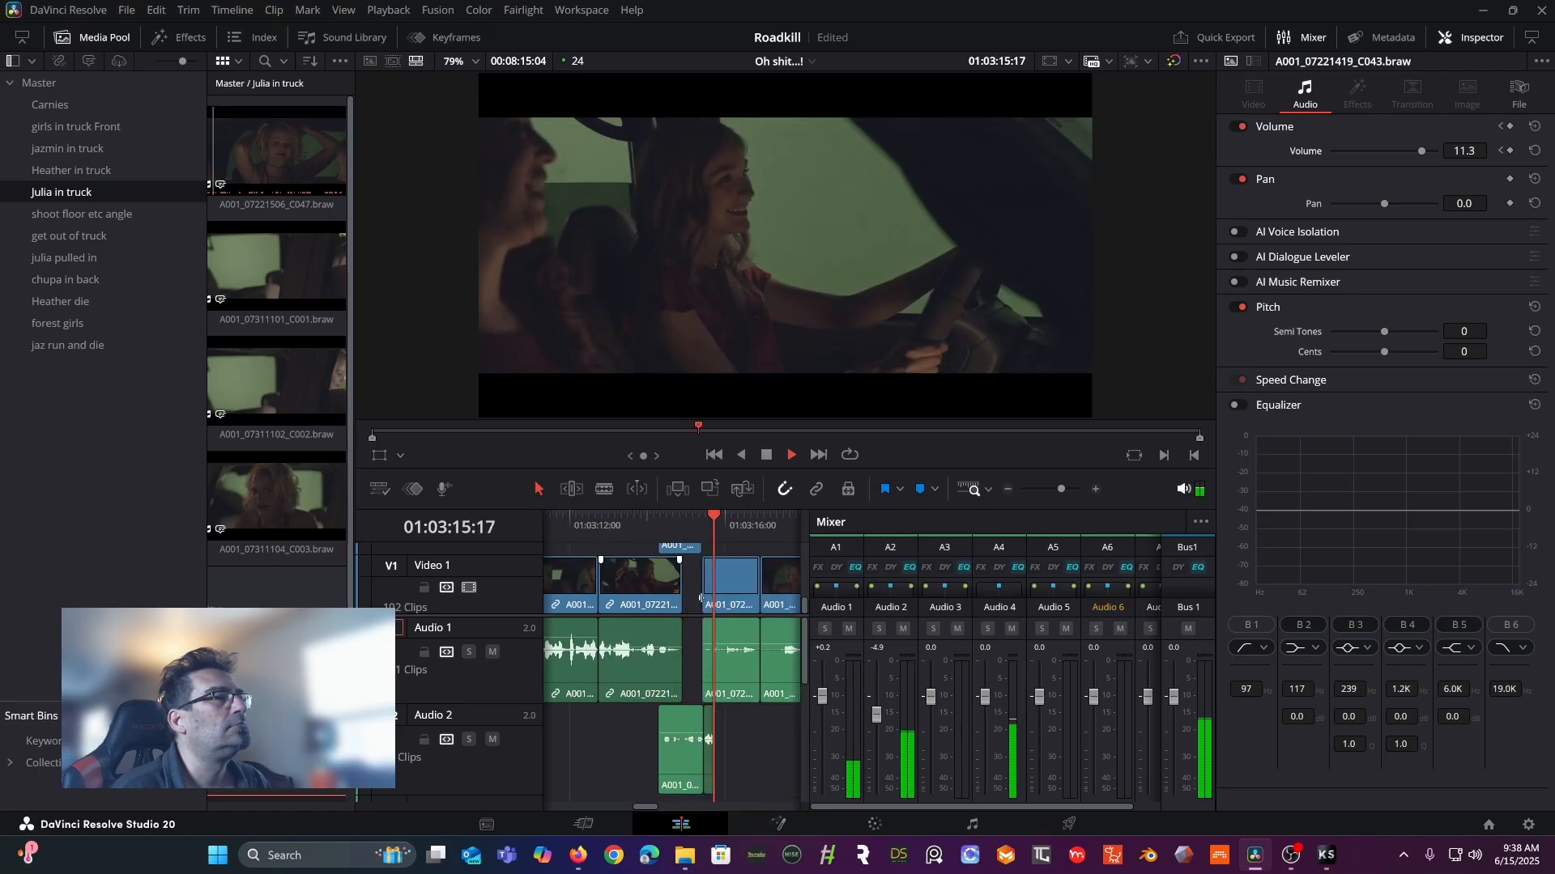
key(space)
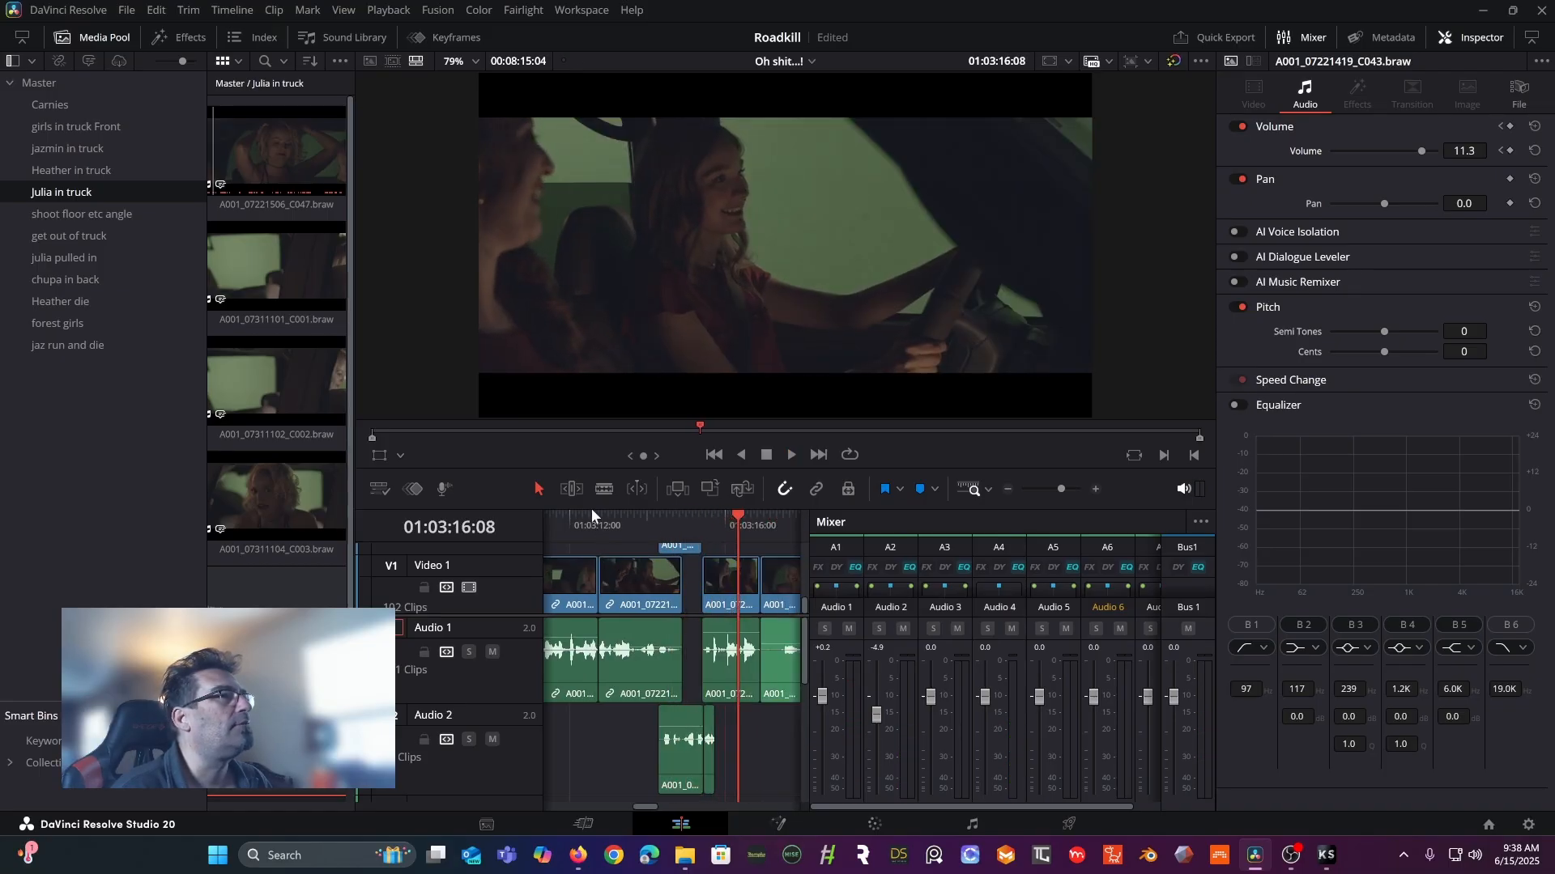
- Replay from 01:03:12:08, lower the Audio 1 clip at 01:03:15 to about 8.44 dB, and play it again
click(582, 515)
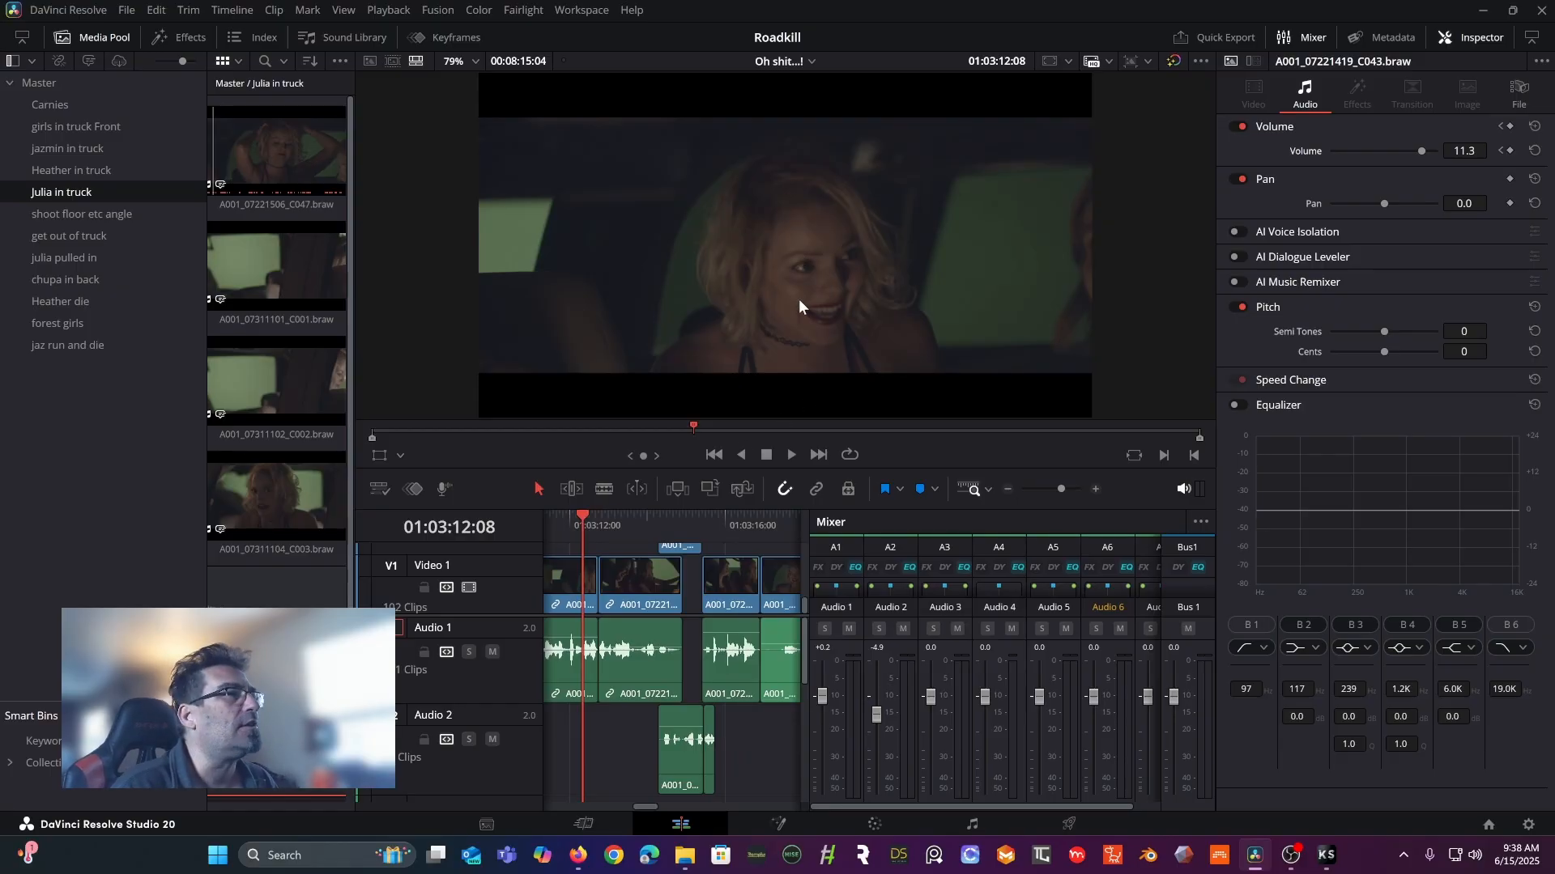
key(space)
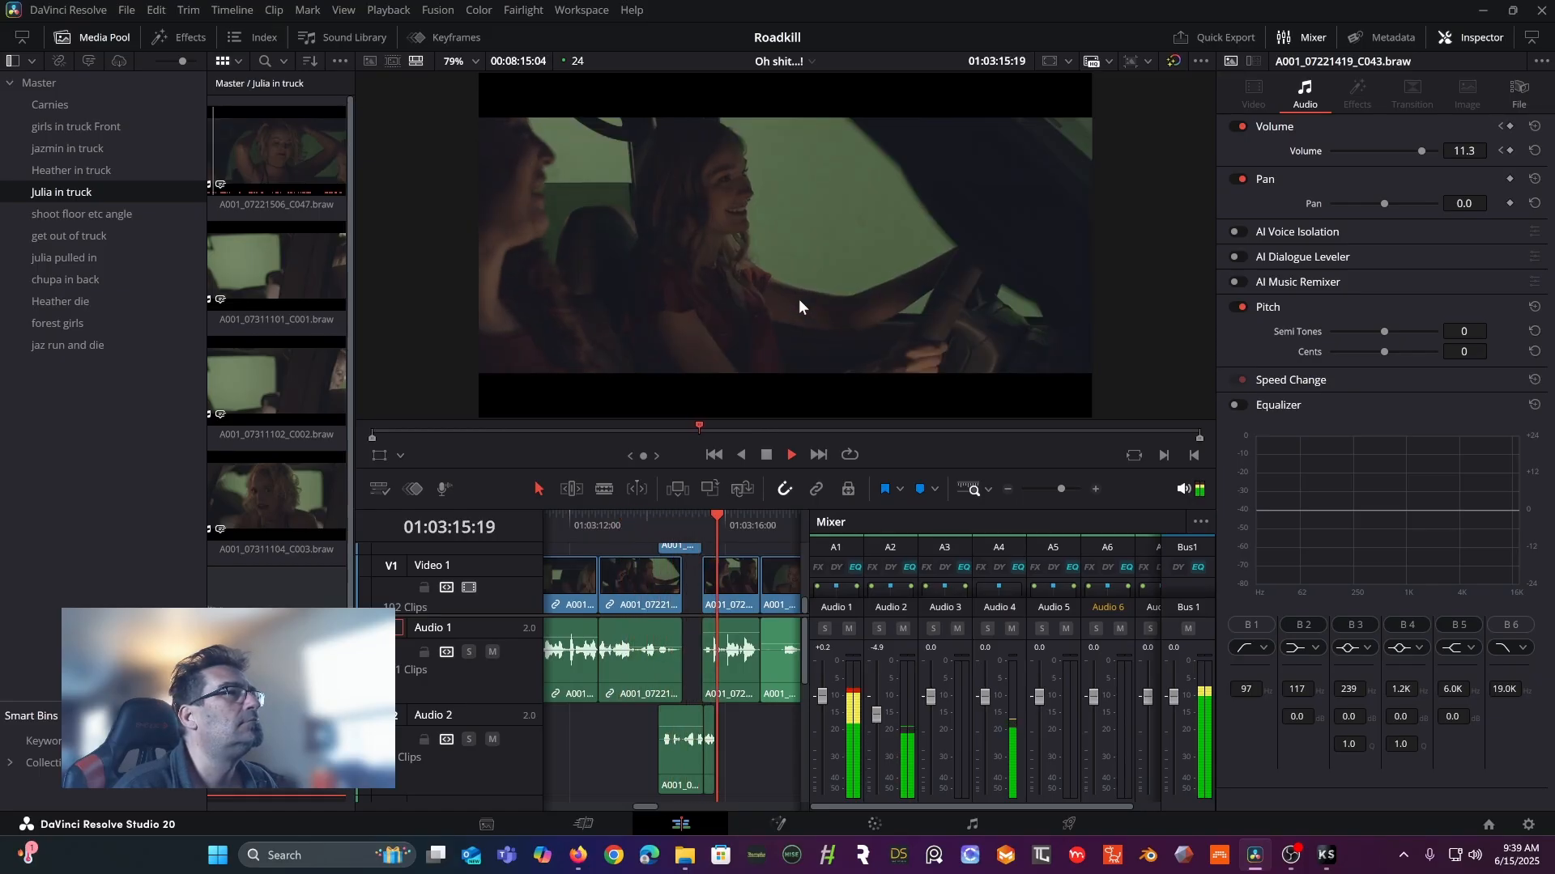
key(space)
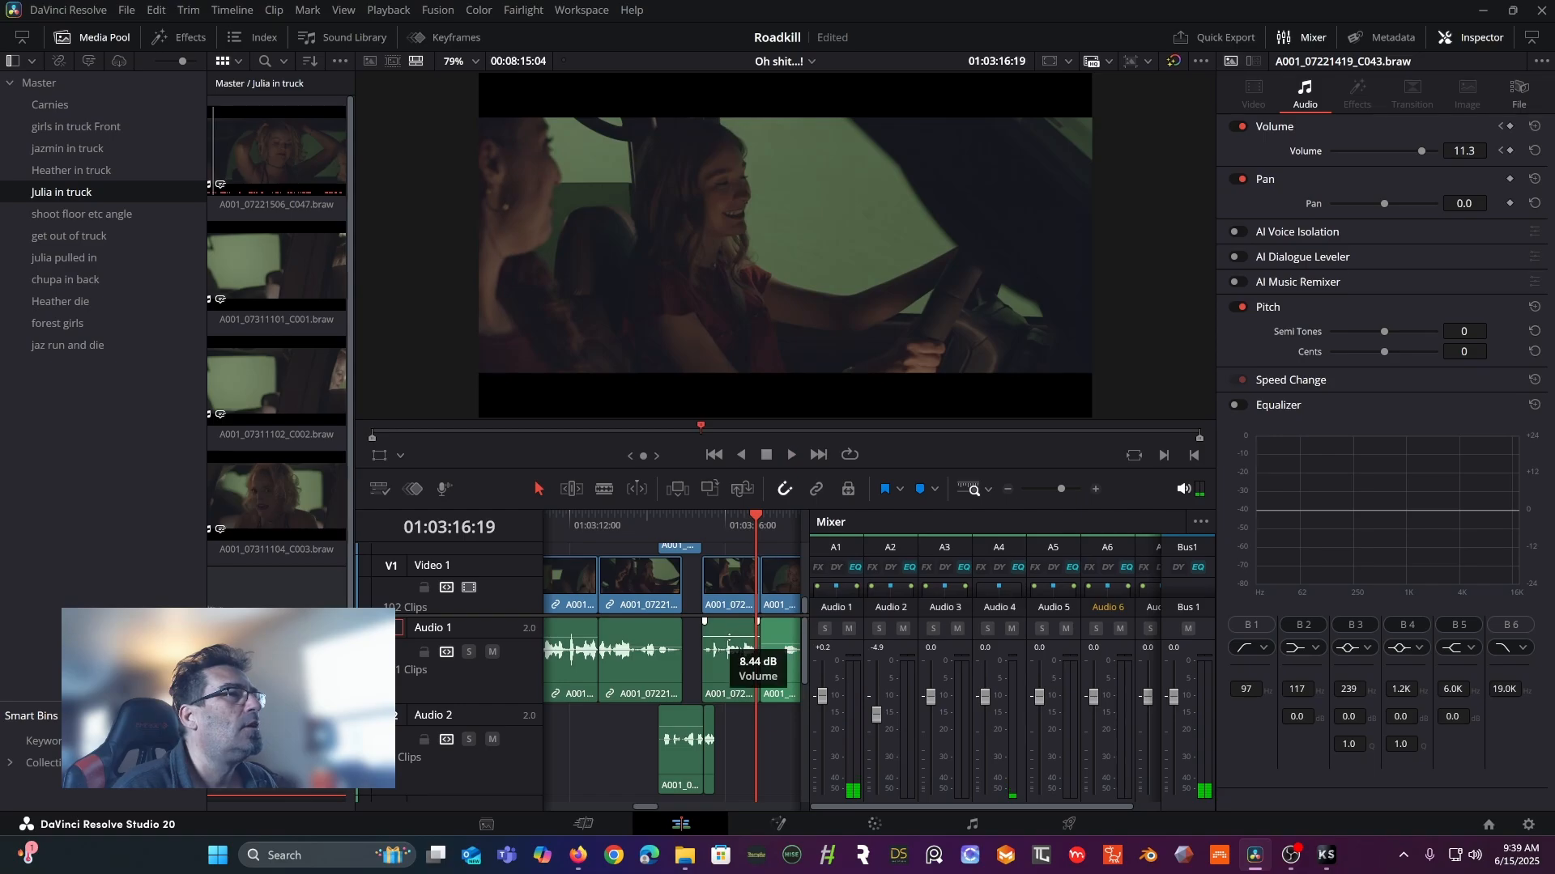
click(691, 516)
key(space)
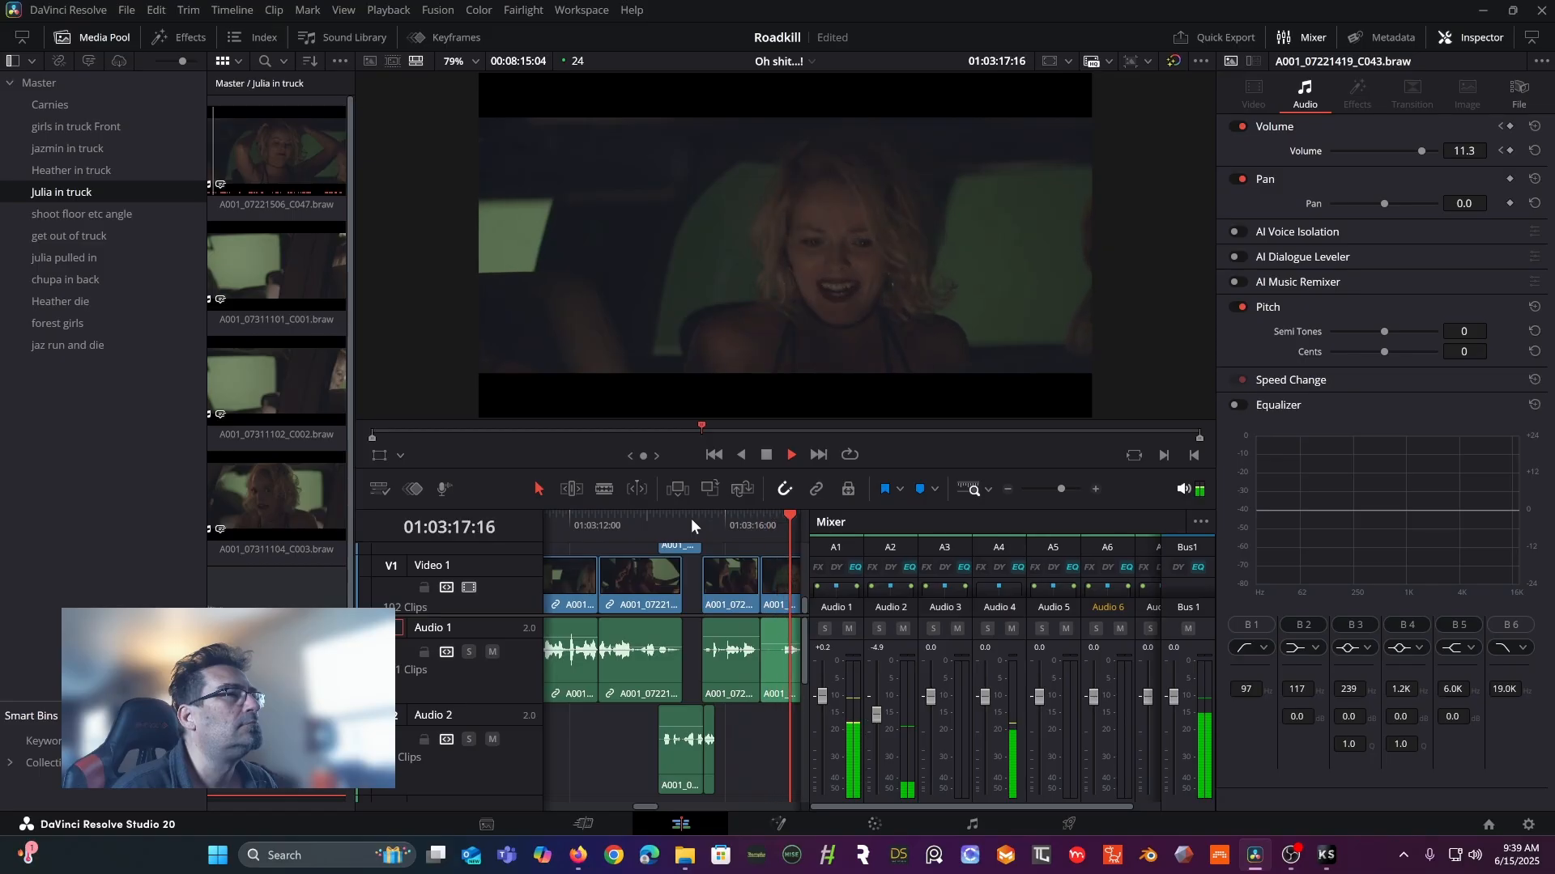
key(space)
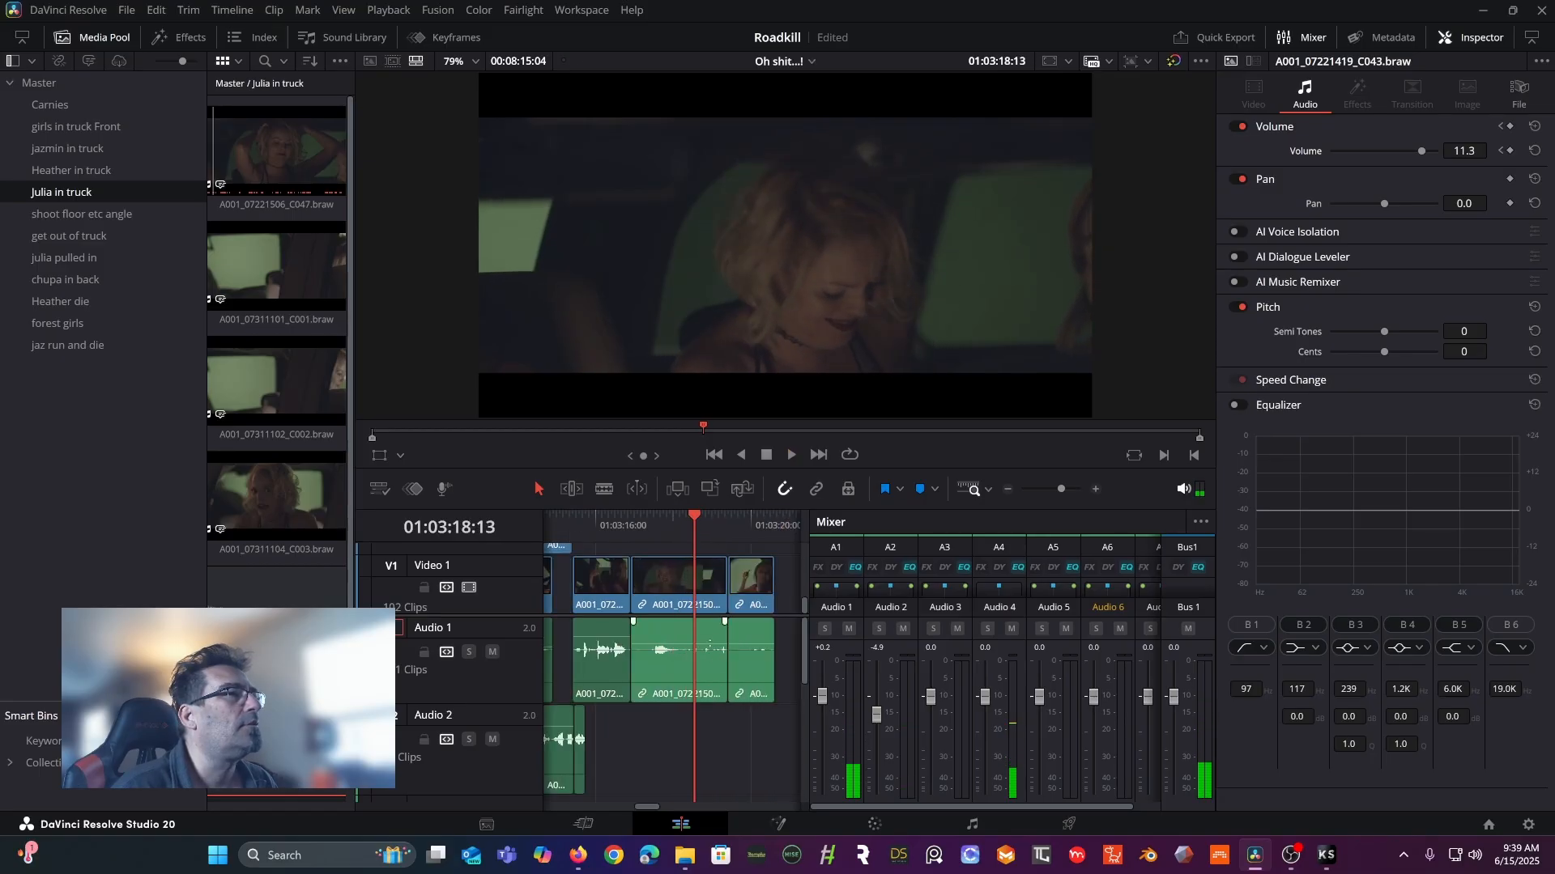
- Raise the volume of the Audio 1 clip spanning 01:03:18 and replay it from the preceding shot
drag(709, 650, 710, 641)
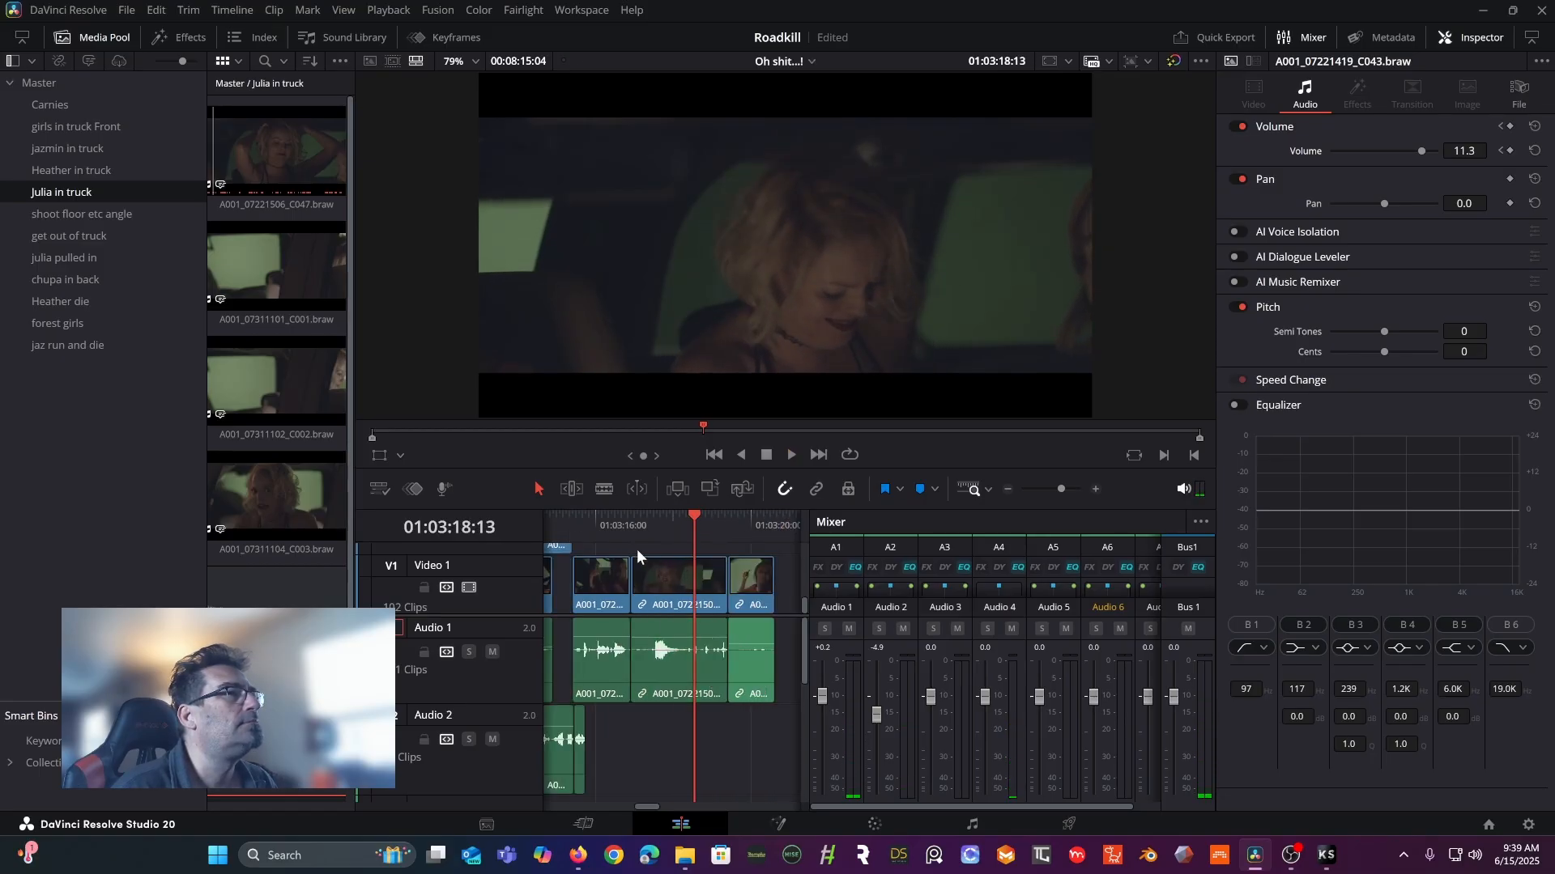
click(613, 522)
key(space)
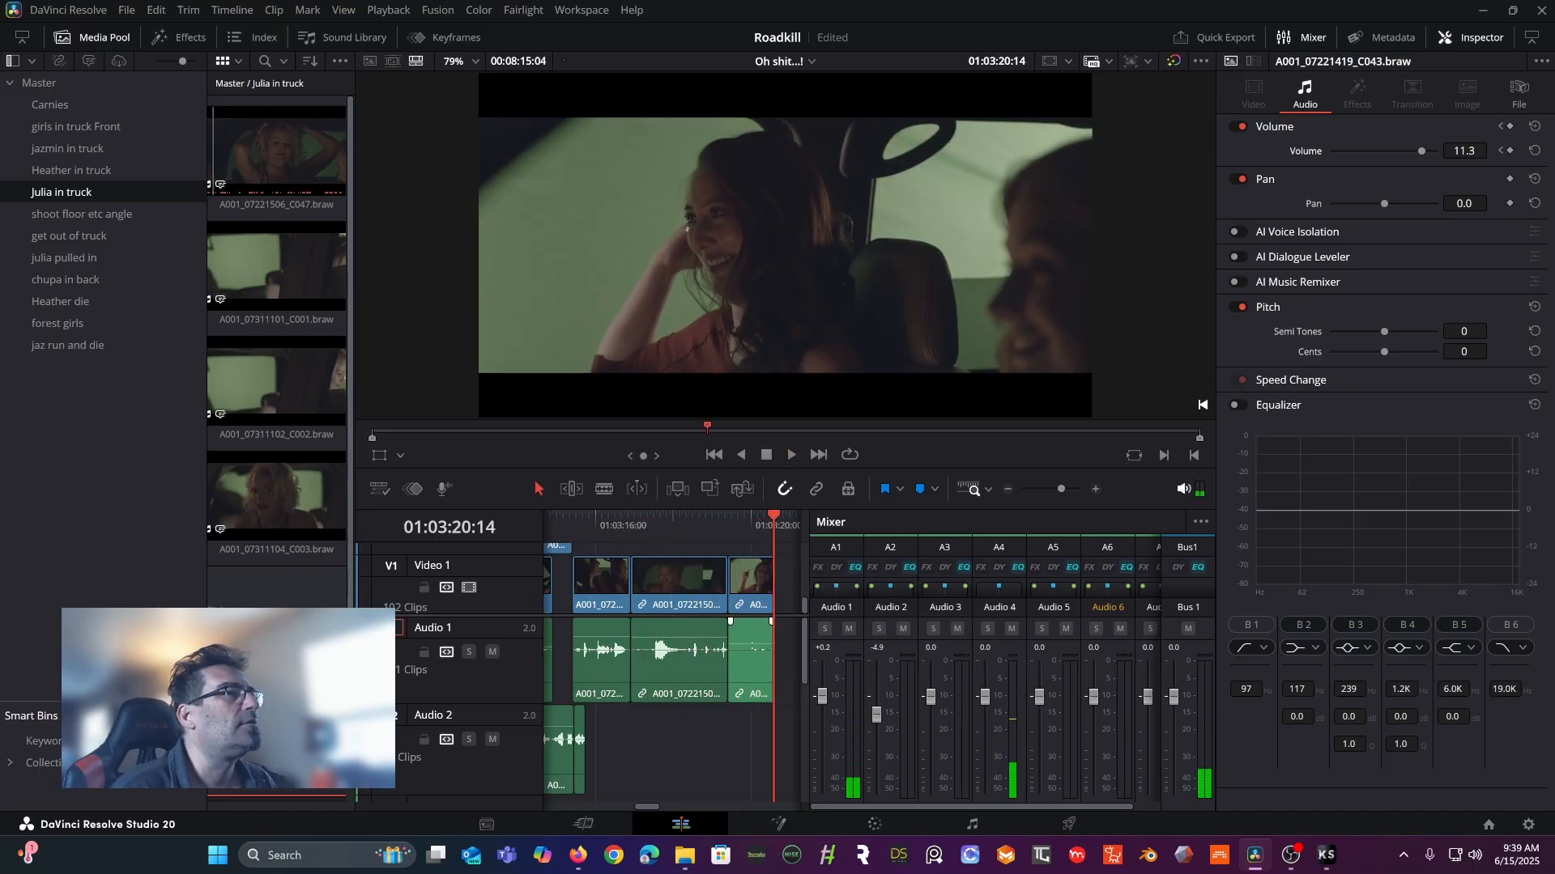
- Raise the volume of the Audio 1 clip ending at 01:03:20:14 in two passes, replaying the dialogue after each adjustment
drag(751, 644, 752, 638)
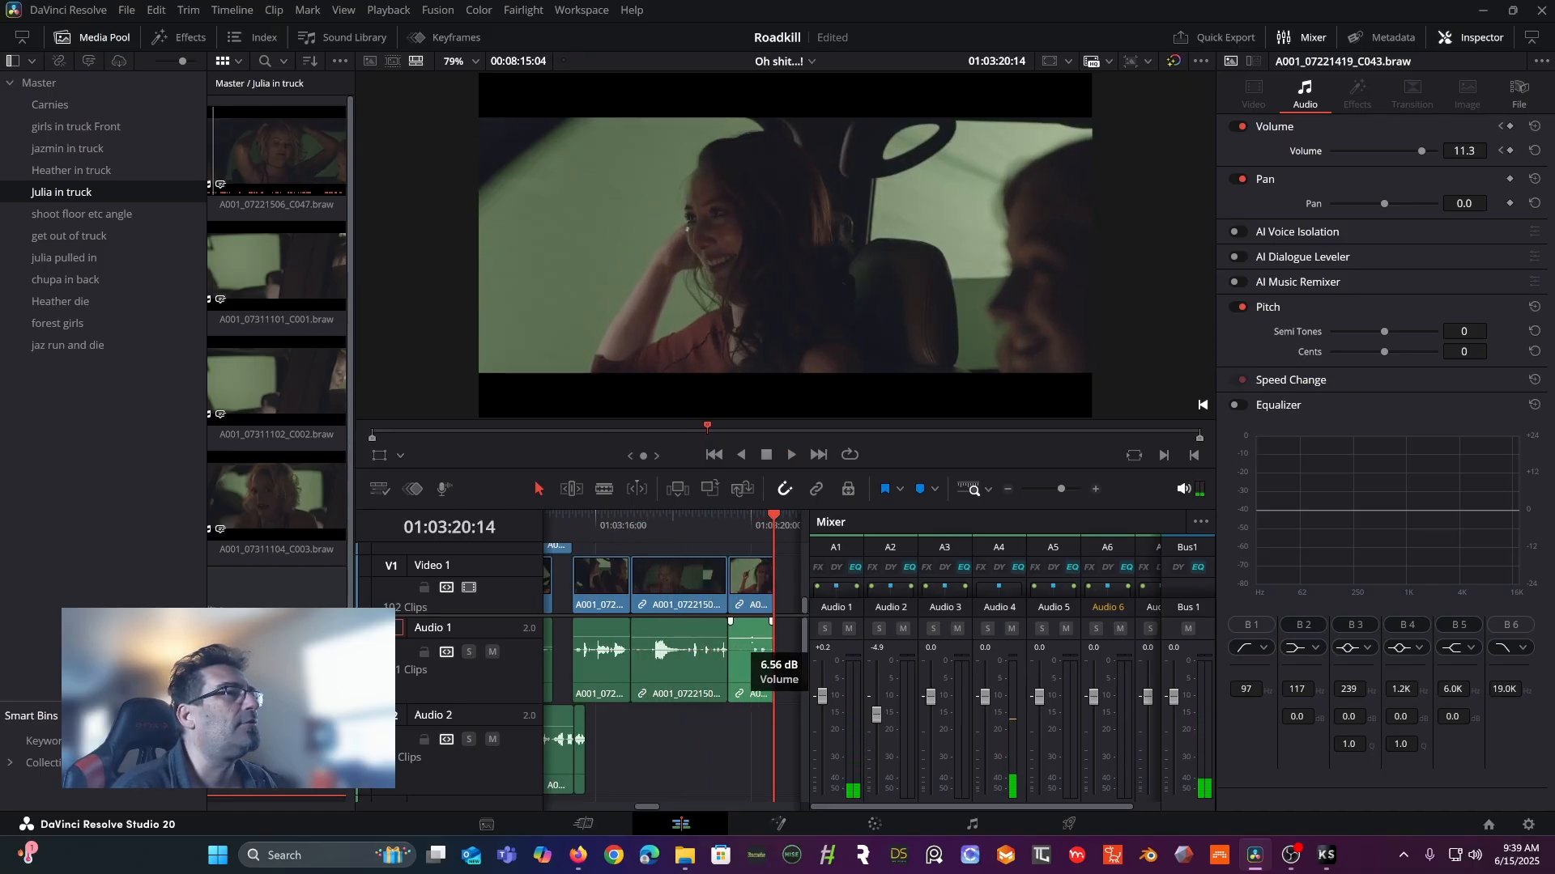
click(707, 523)
key(space)
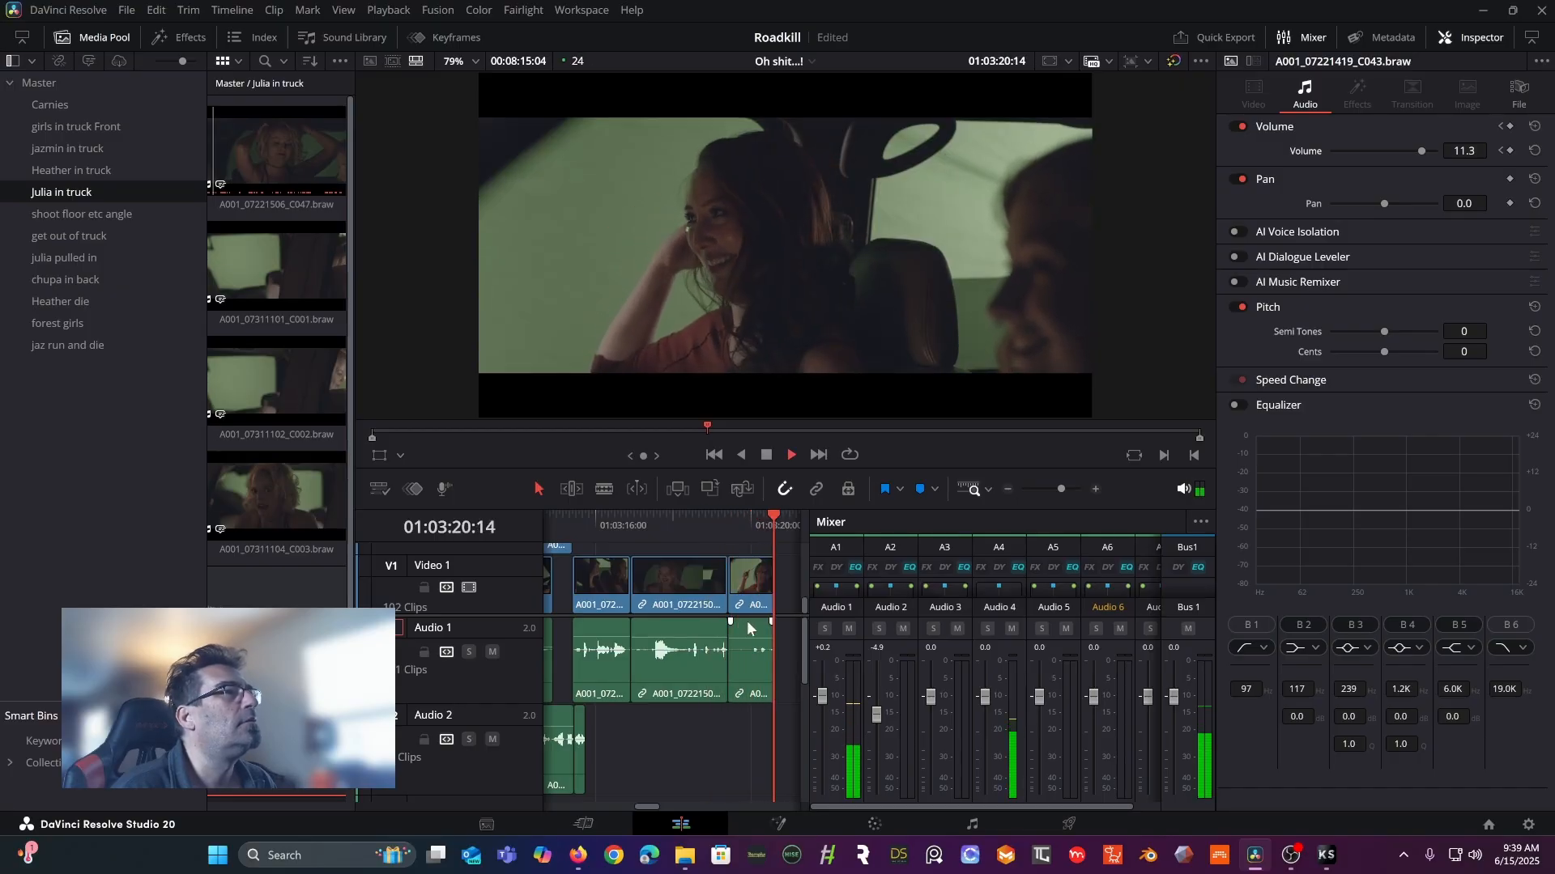
drag(745, 637, 745, 631)
click(646, 526)
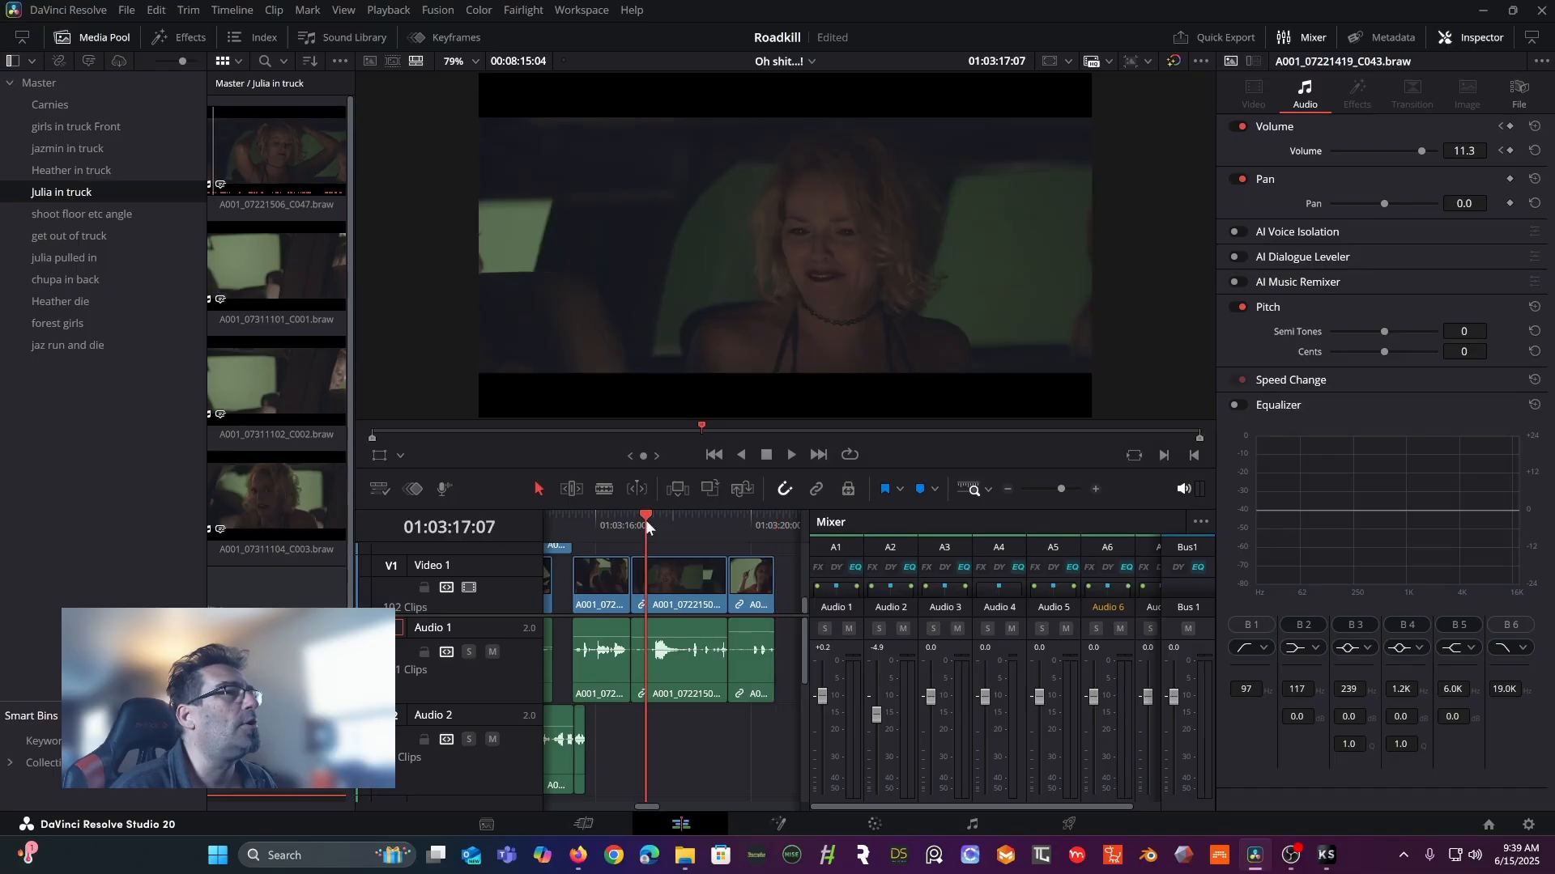
key(space)
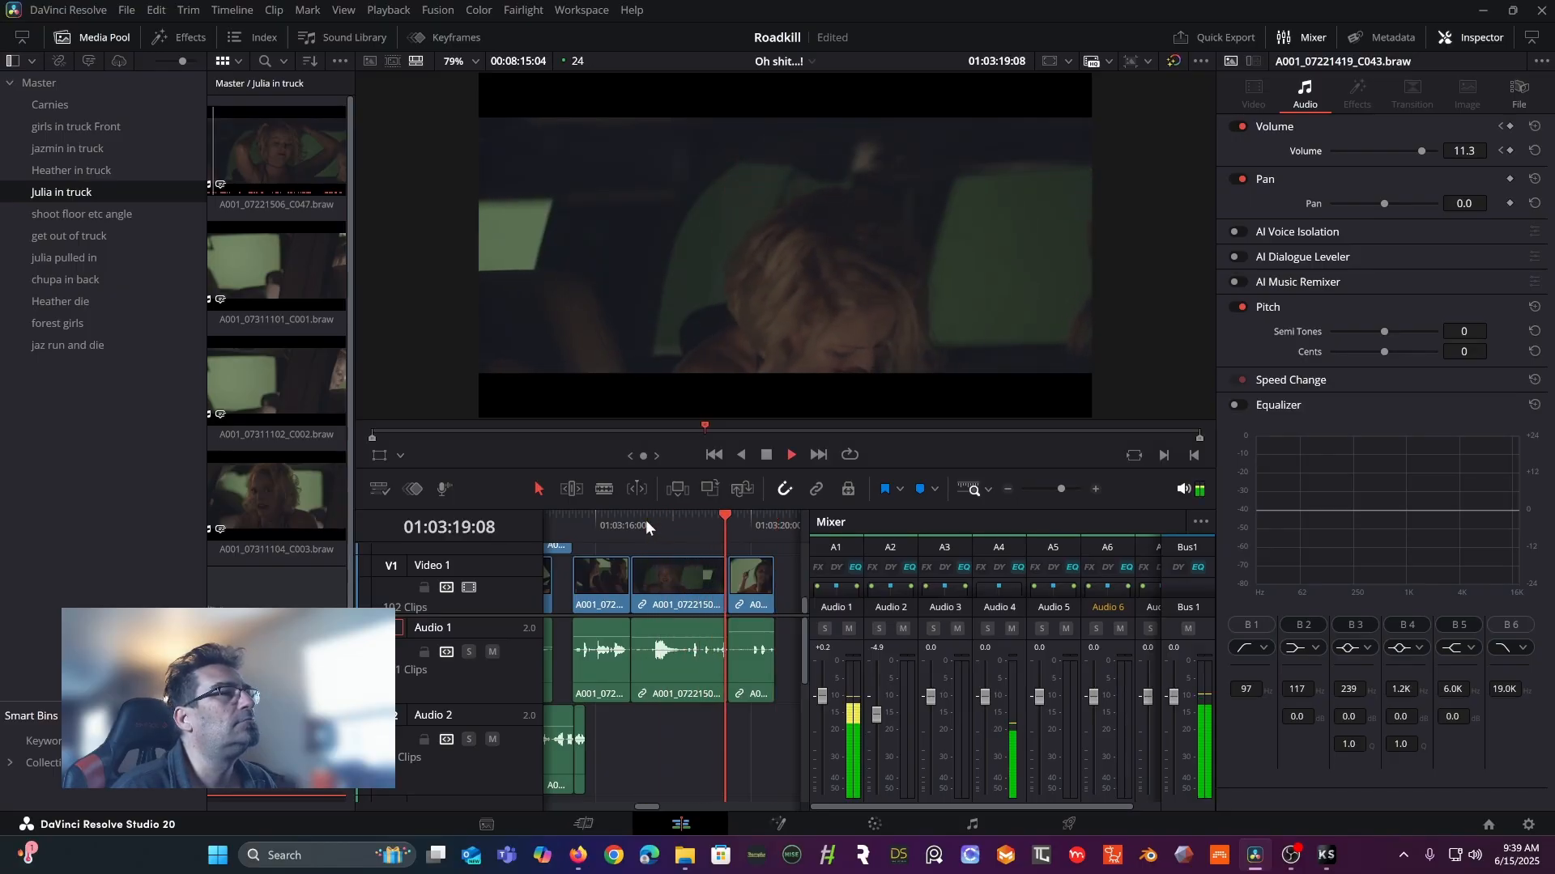
key(space)
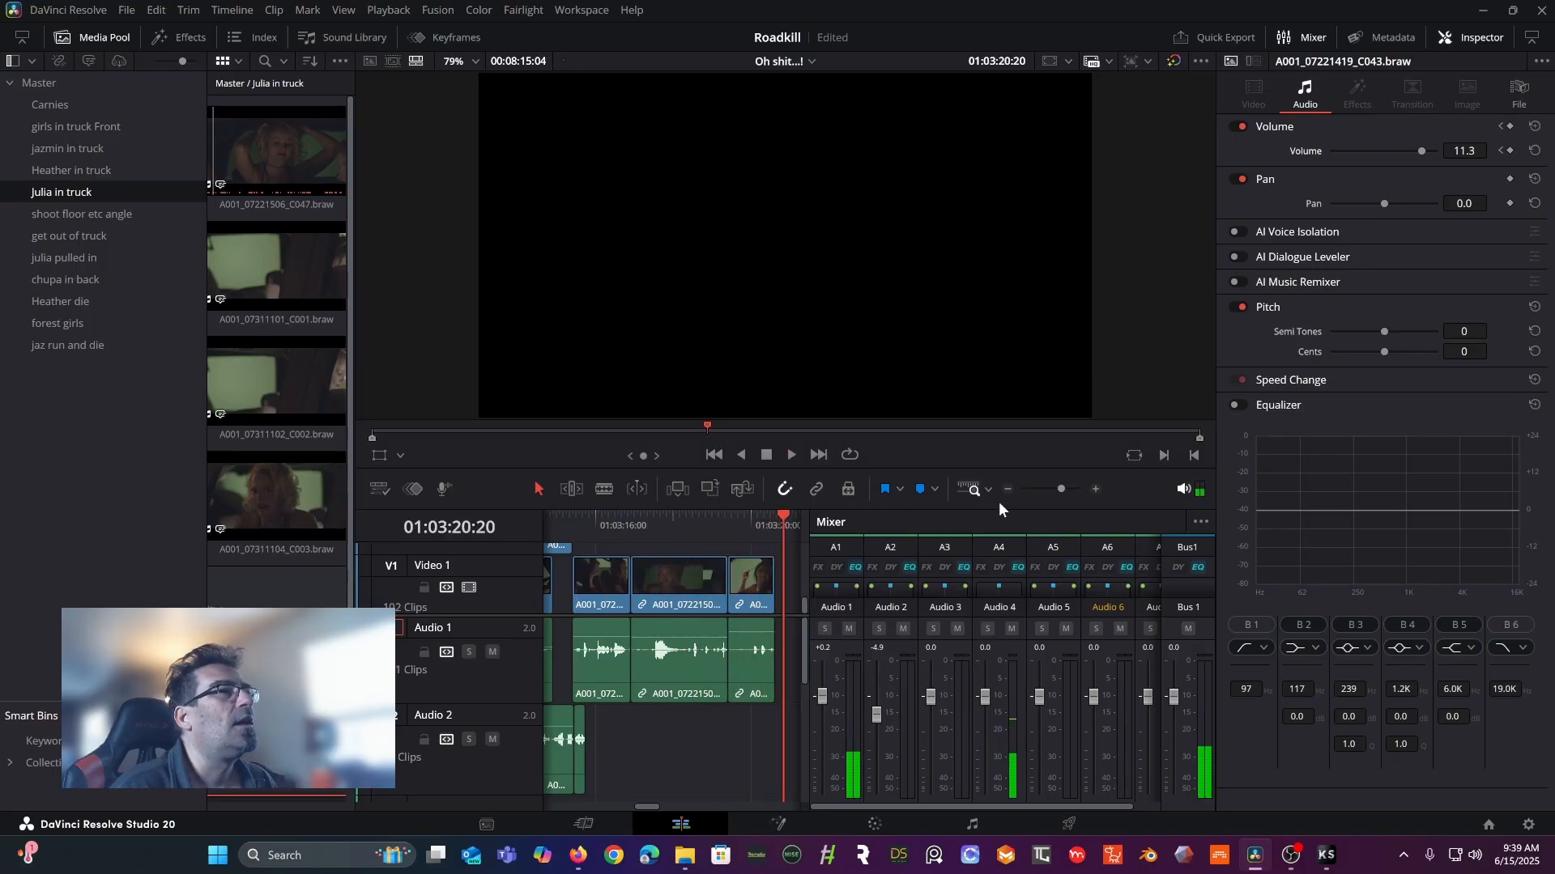
- Fade out the Audio 1 clip before the cut near 01:03:19:10 and fade in the one after it by about three frames
click(1093, 491)
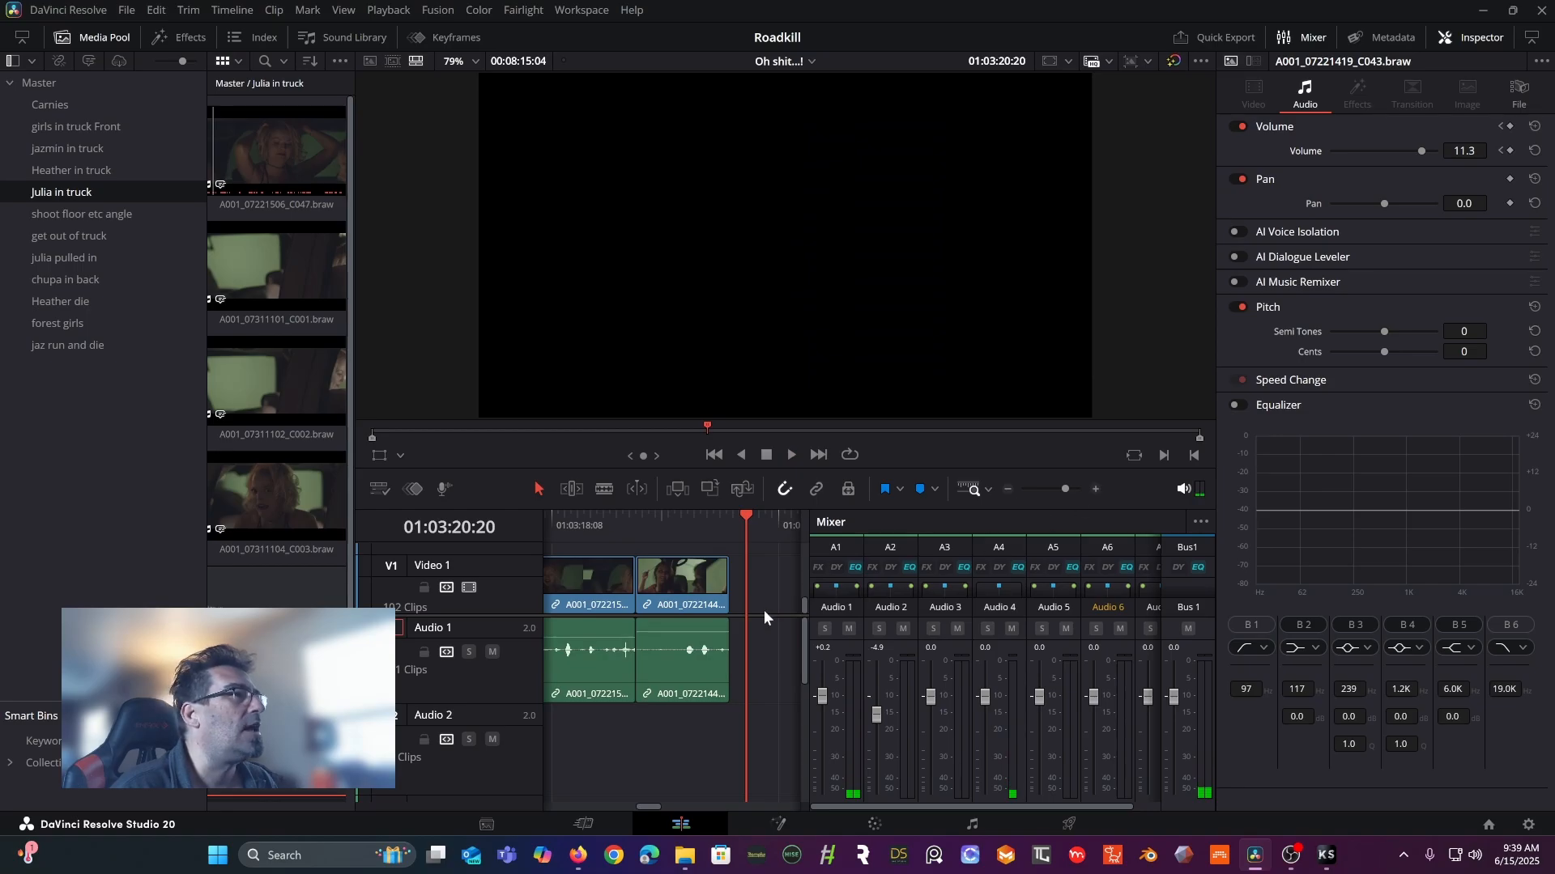
drag(631, 640, 615, 622)
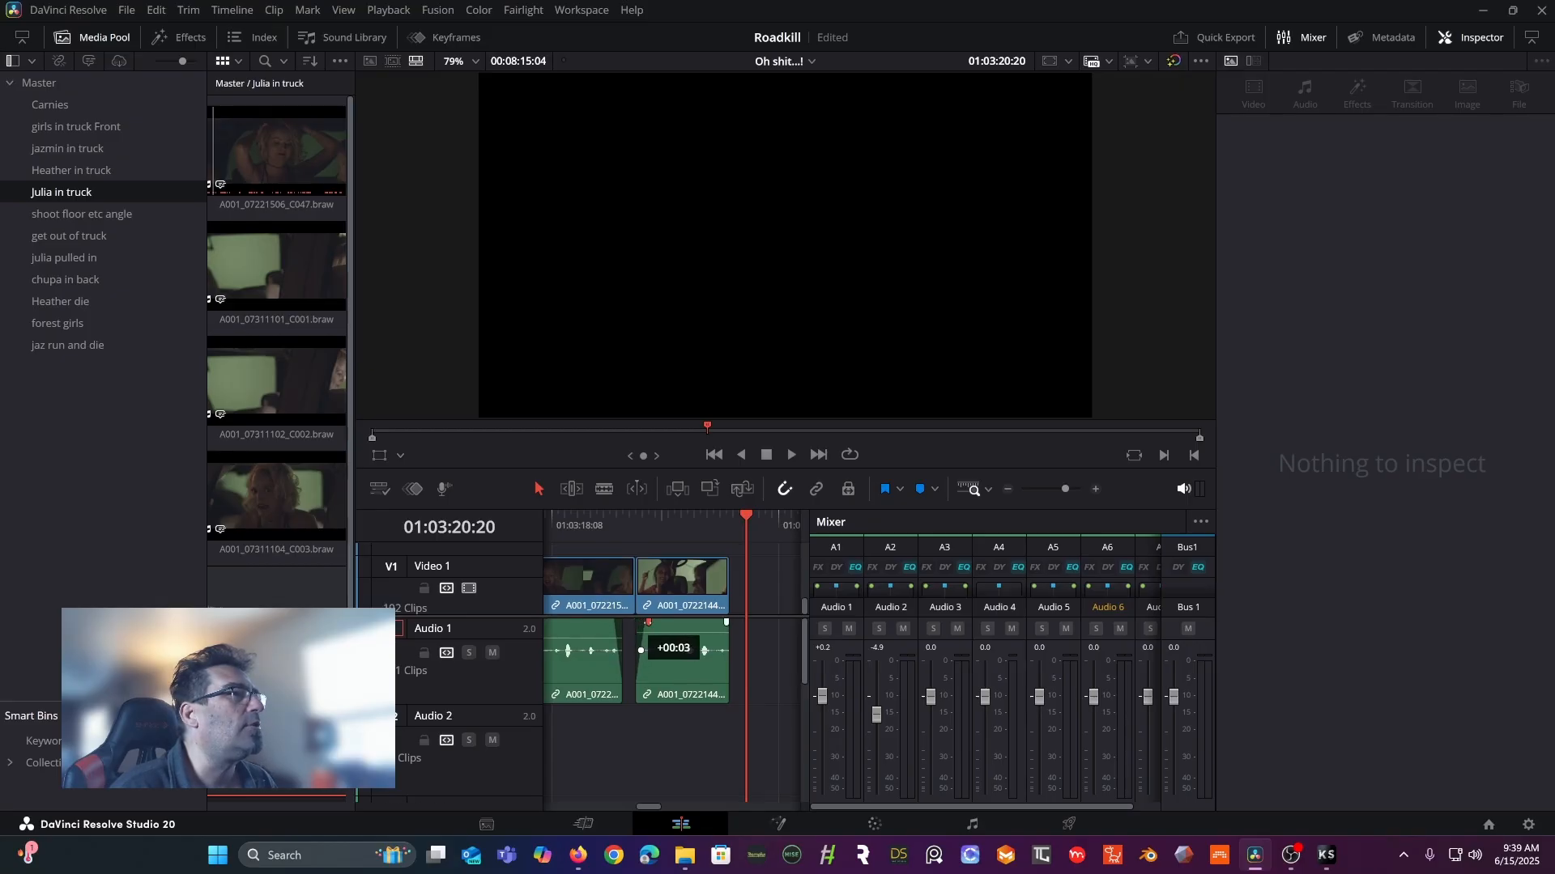
drag(648, 624, 649, 624)
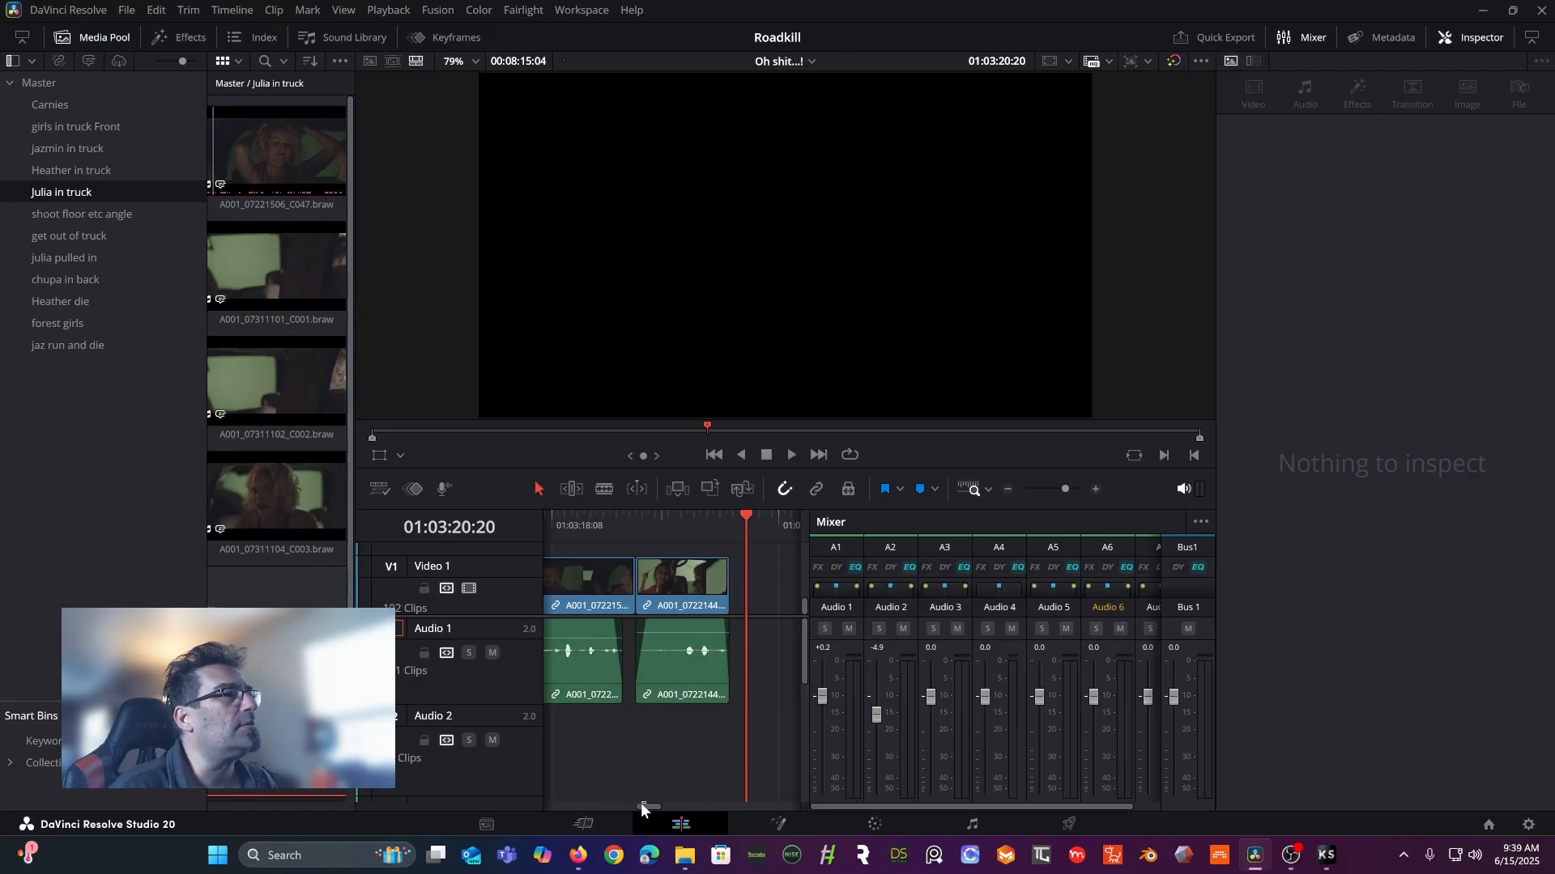
- Add a short fade-out to the Audio 1 clip ending just before 01:03:15 and replay the surrounding dialogue
scroll(640, 806, up, 3)
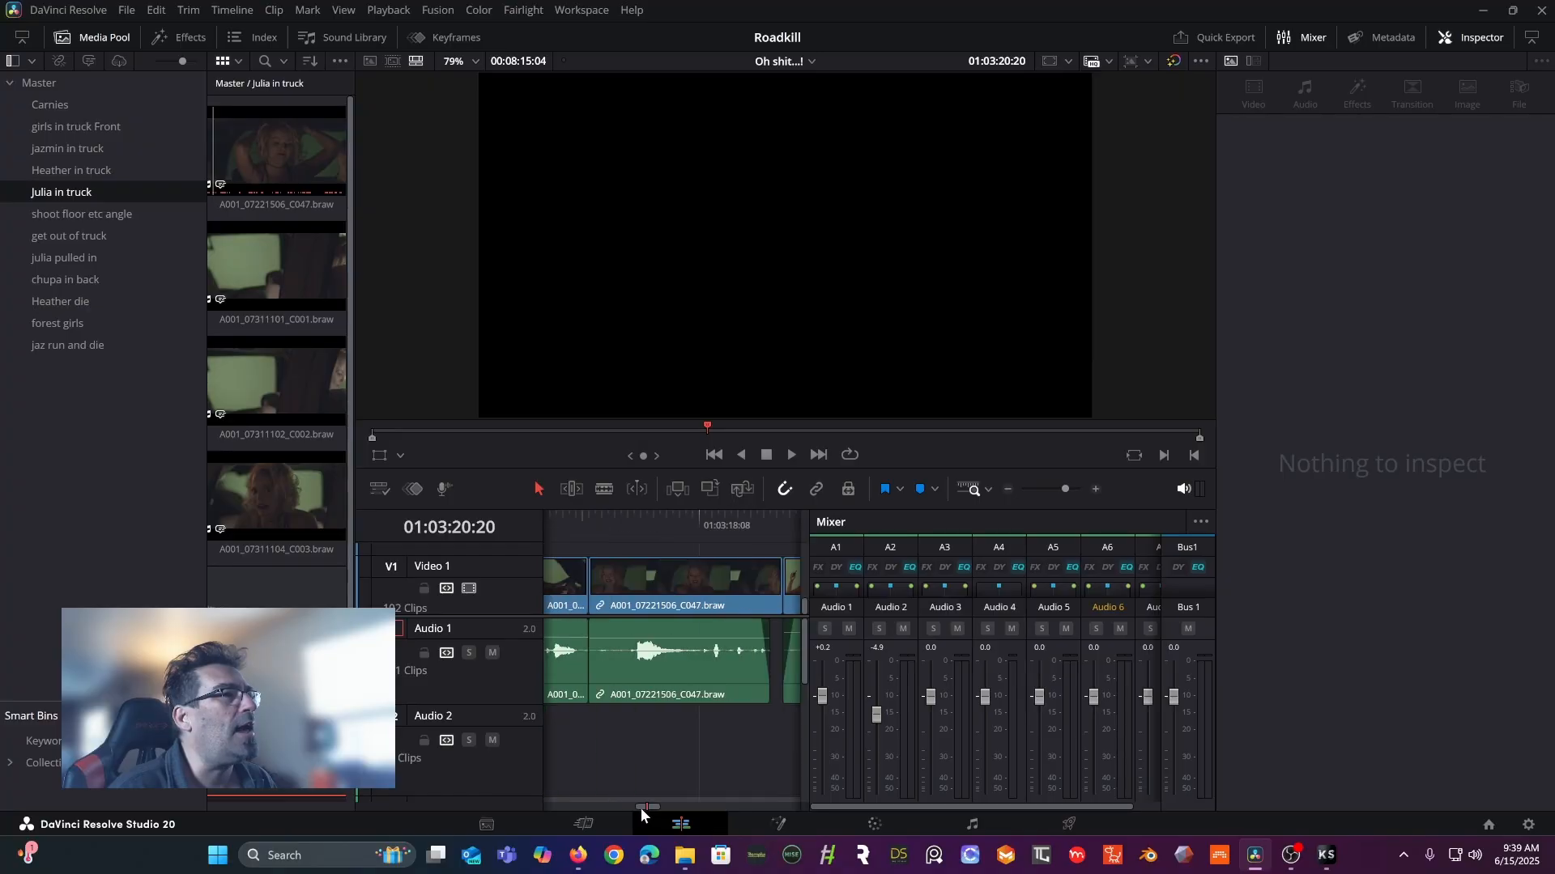
drag(641, 808, 639, 809)
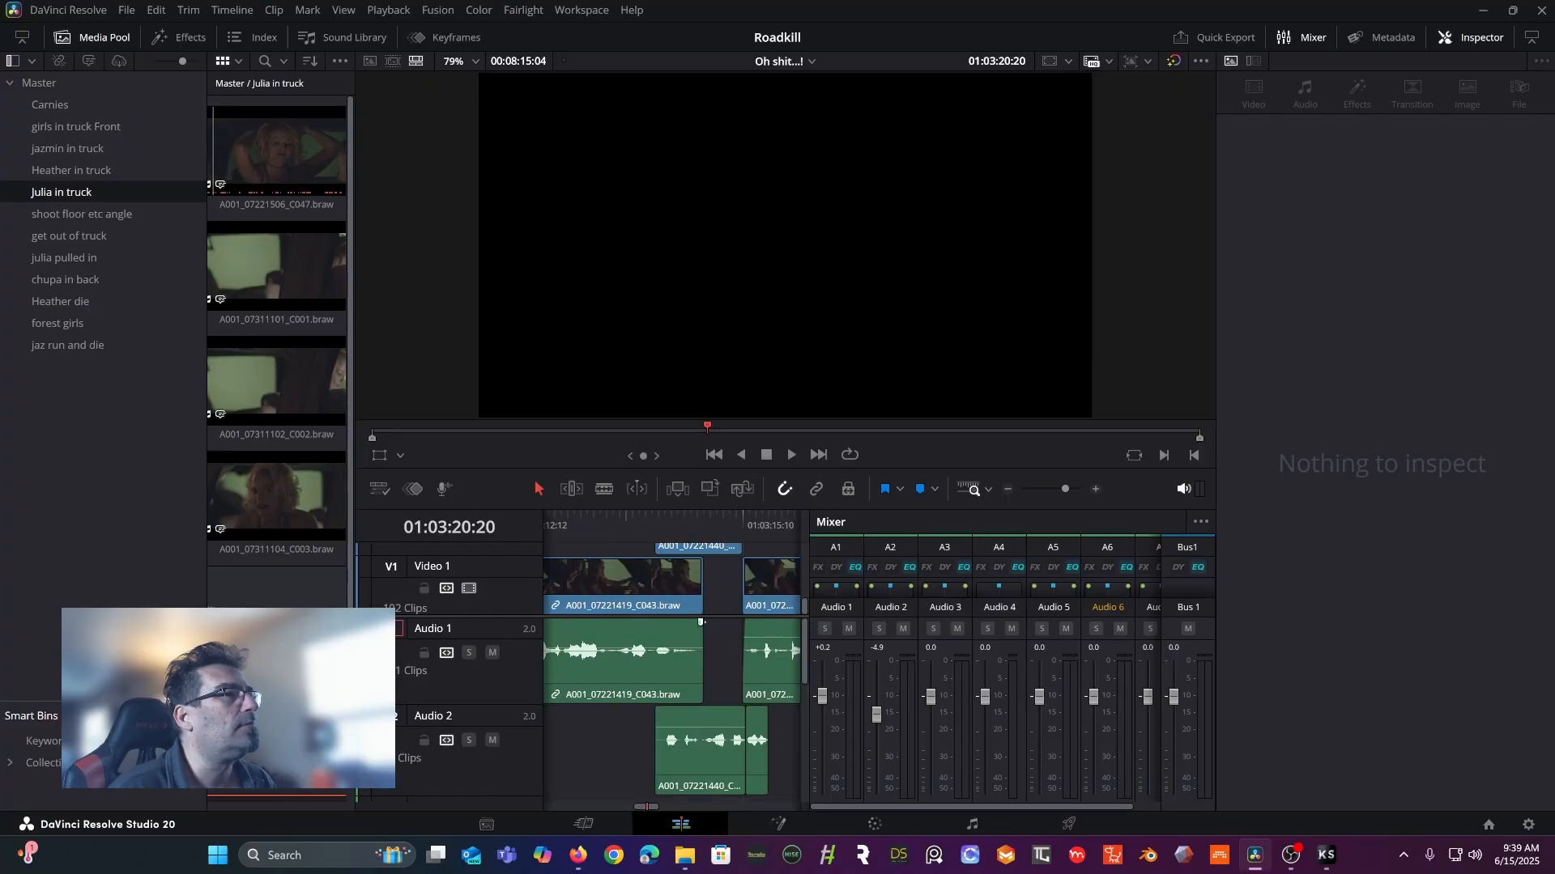
drag(702, 623, 702, 622)
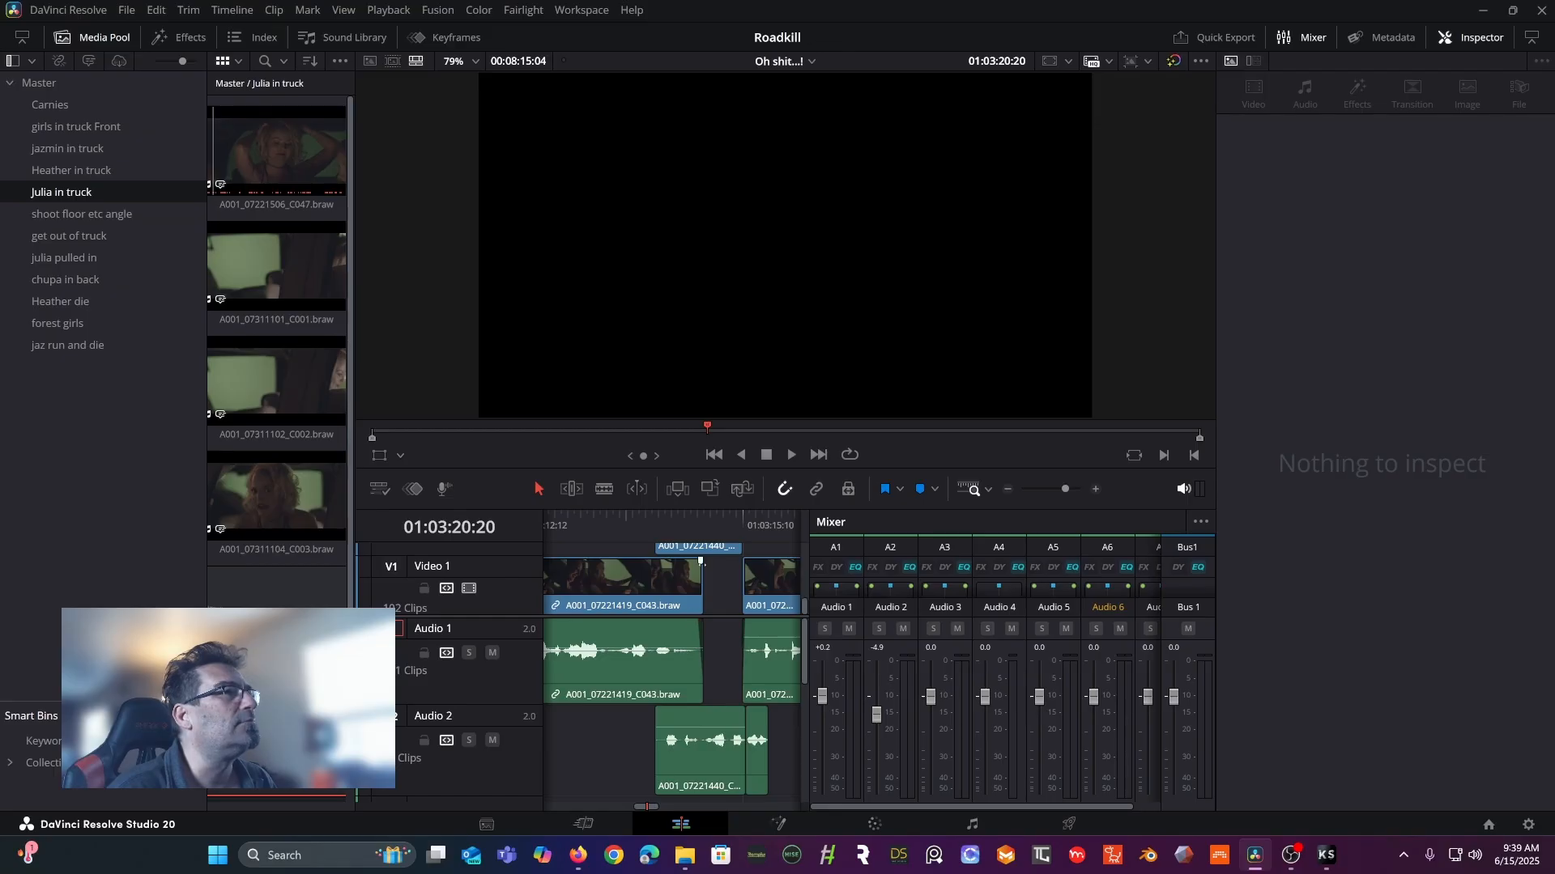
click(584, 517)
key(space)
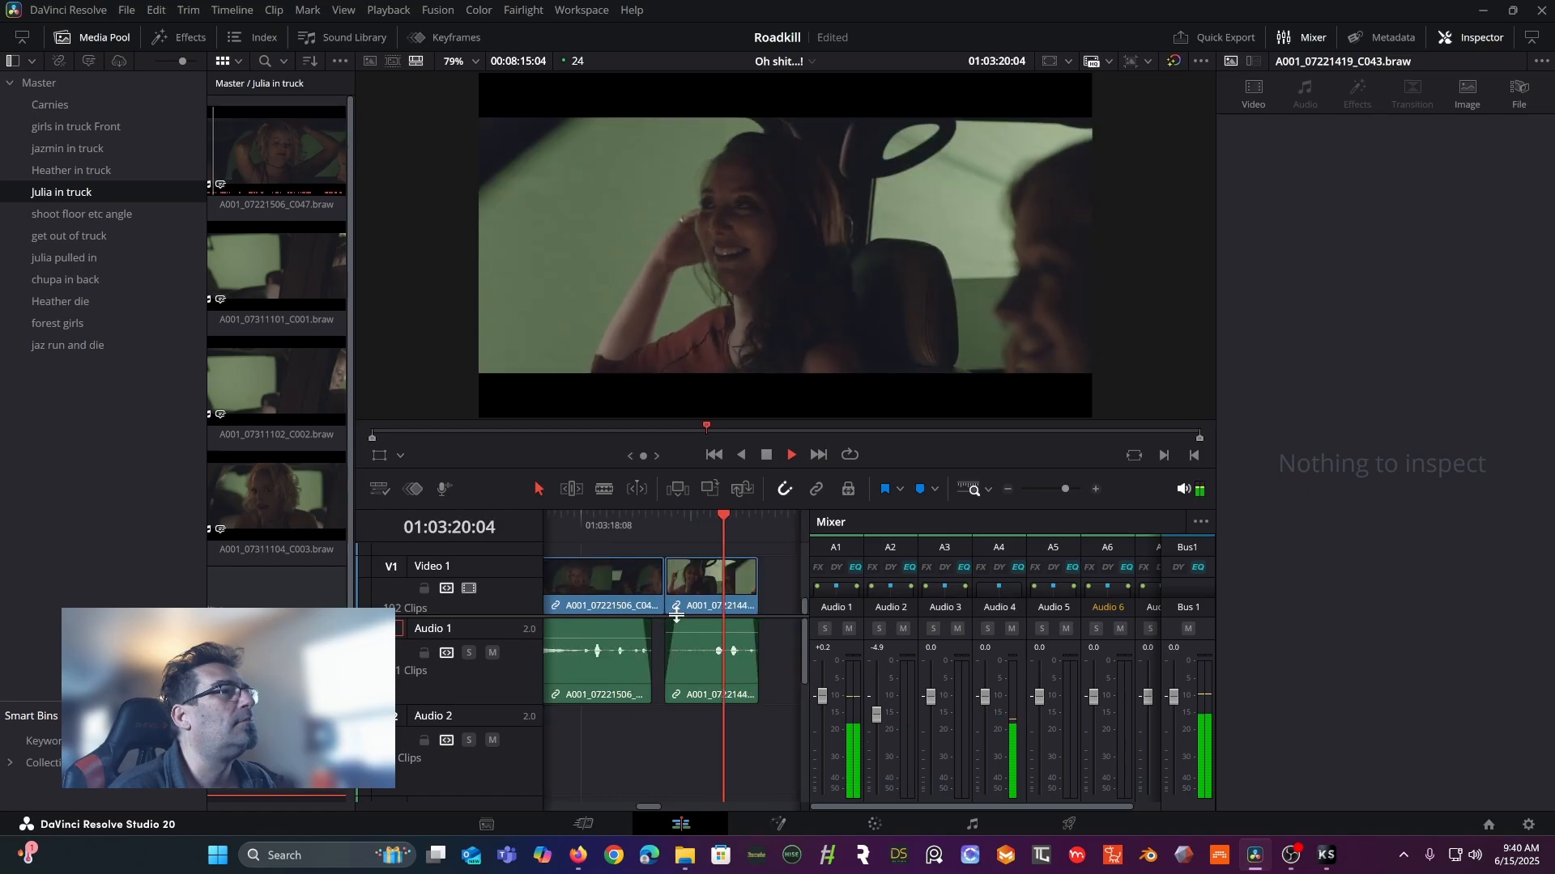
click(585, 520)
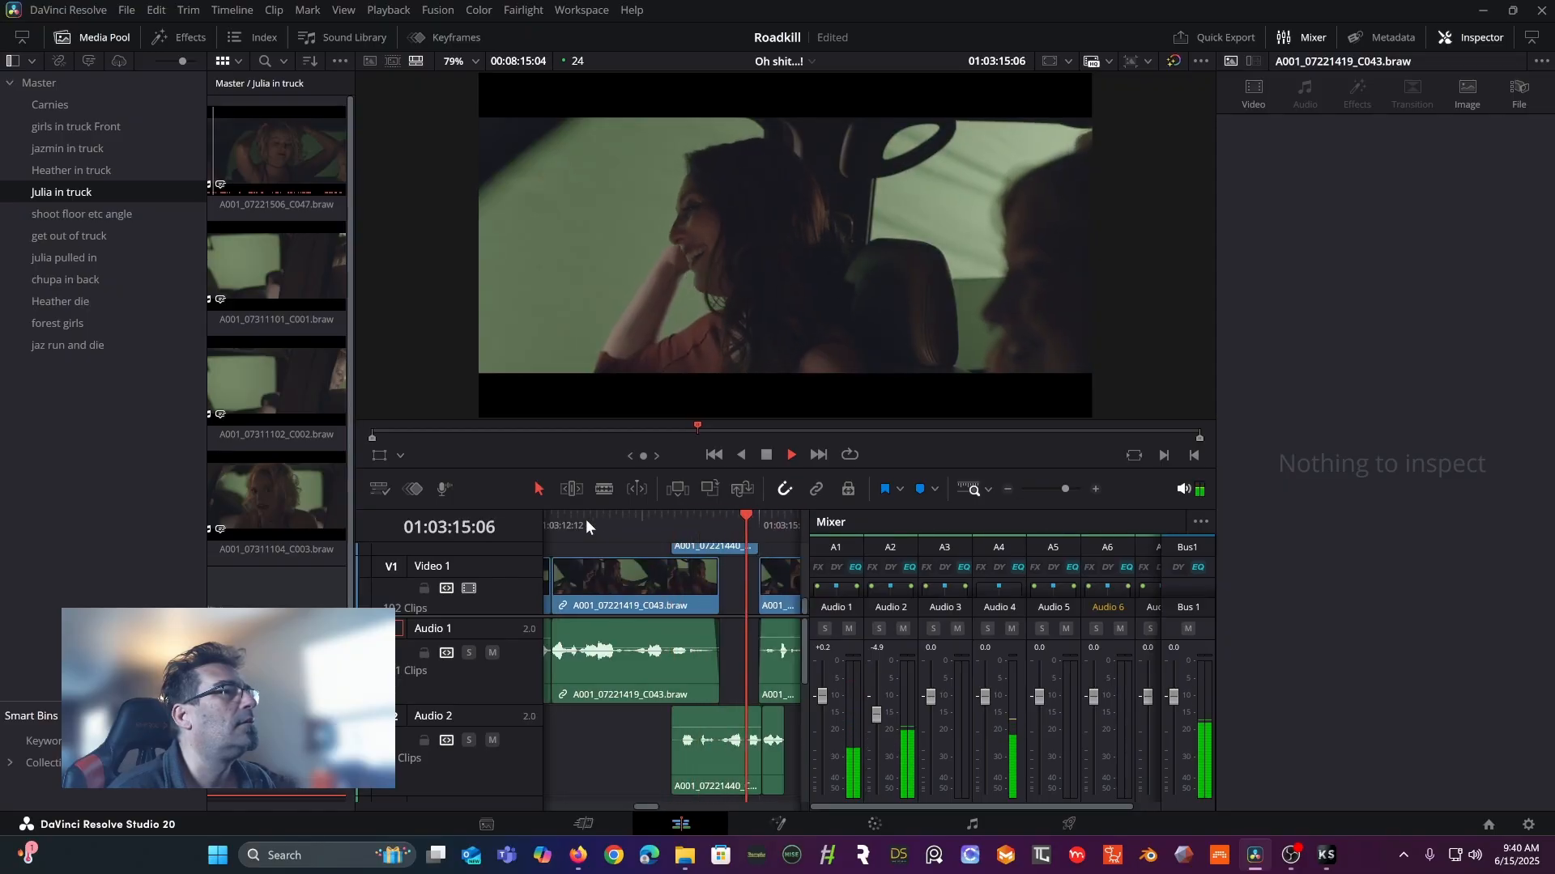
key(space)
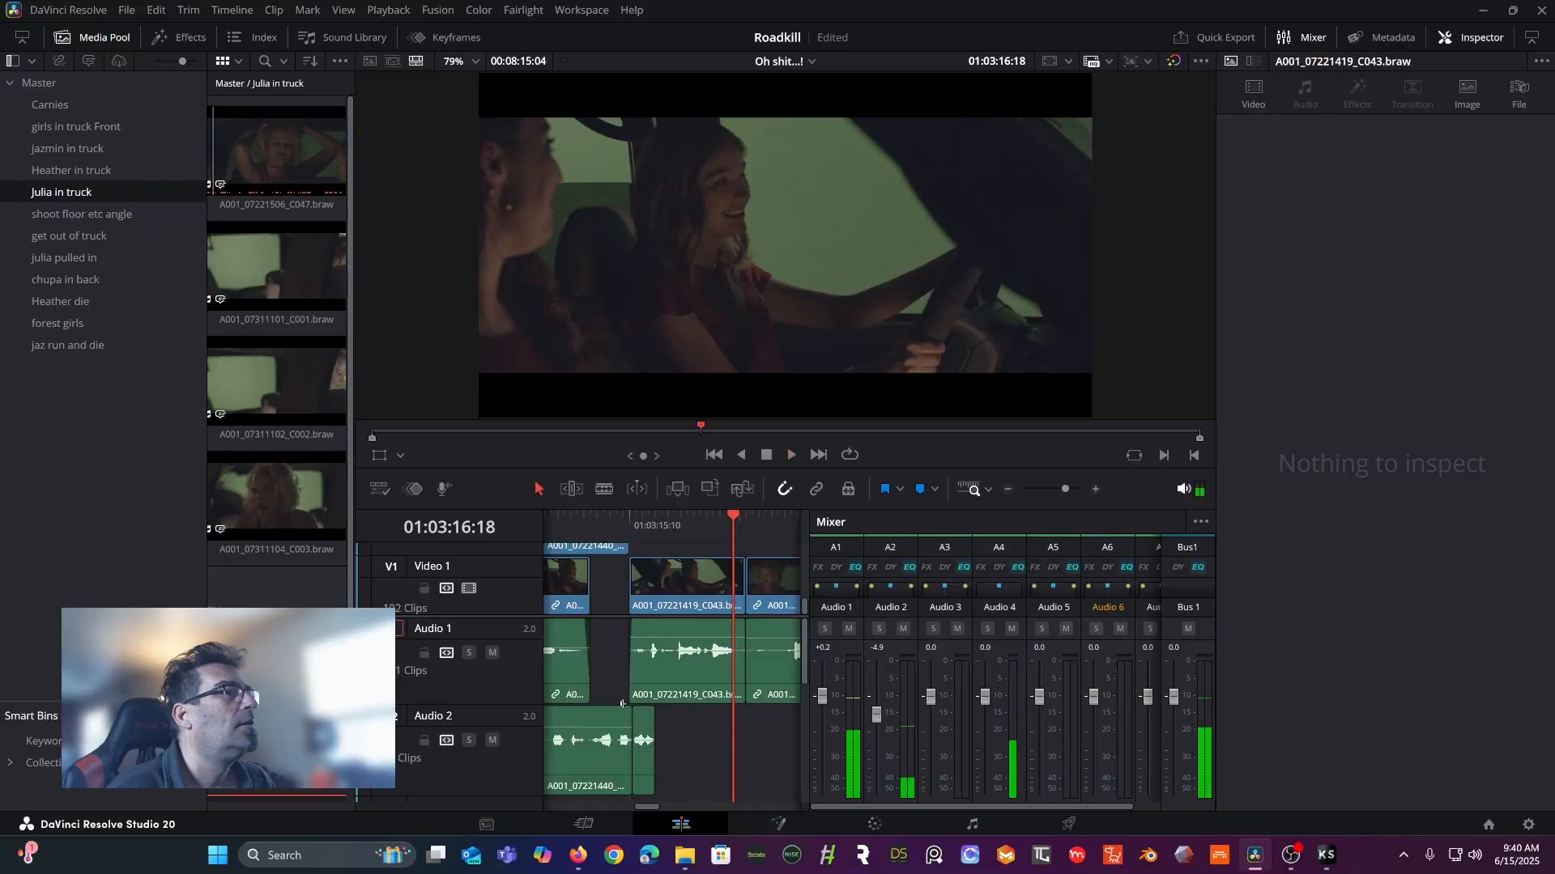
- Slightly raise the volume of the Audio 2 clip starting near 01:03:14 and replay the scene from 01:03:12:05
drag(608, 729, 606, 724)
click(422, 514)
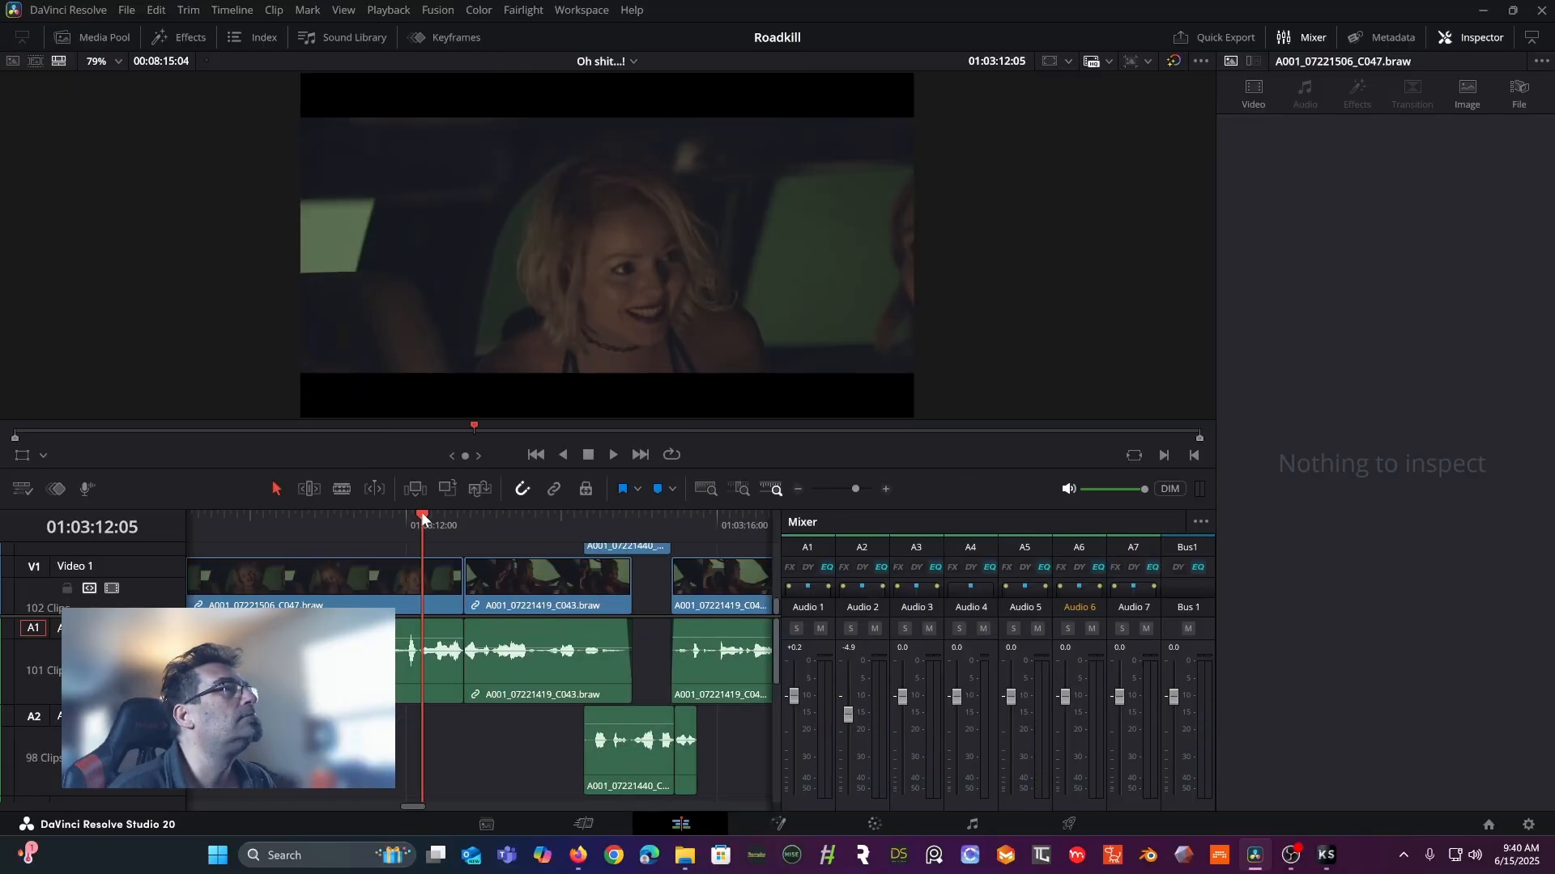
key(space)
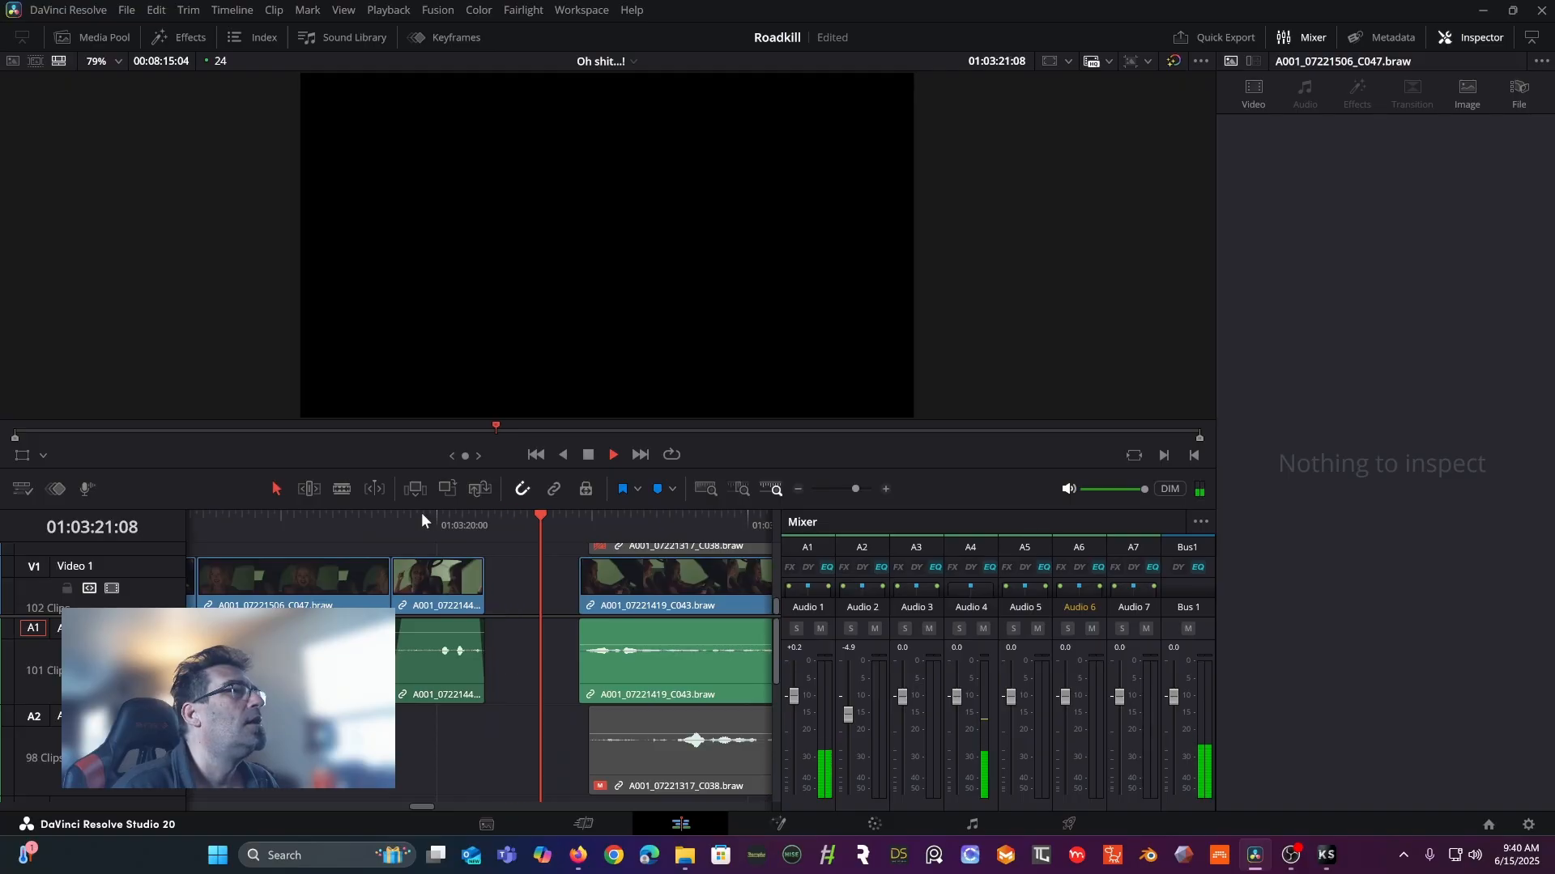
key(space)
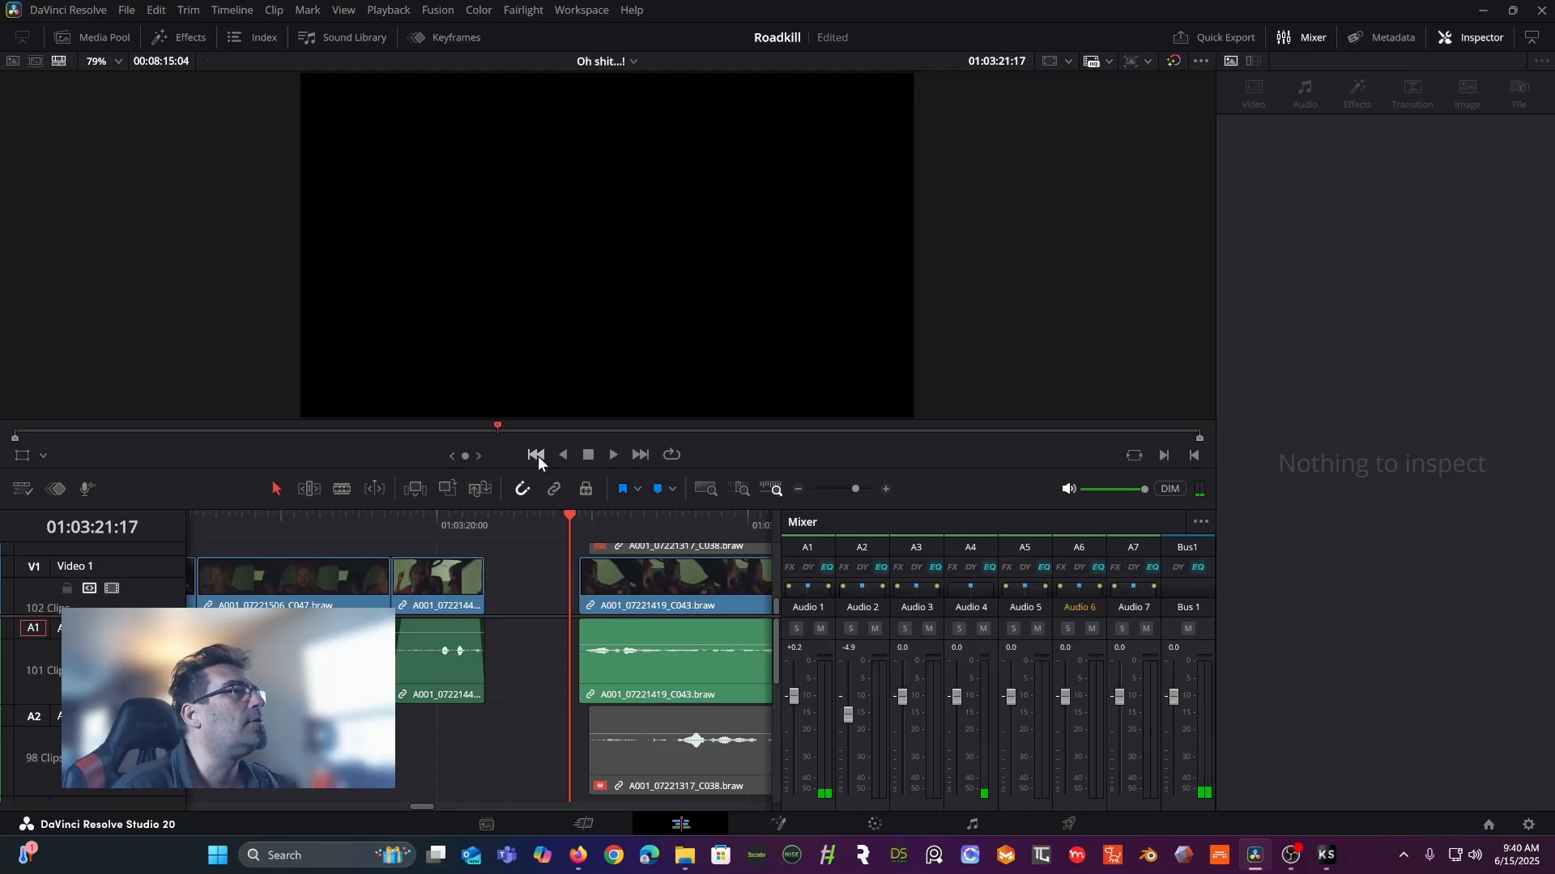
- Return to the truck windshield shot at 01:02:34:22 and play its opening seconds to check the audio
click(537, 455)
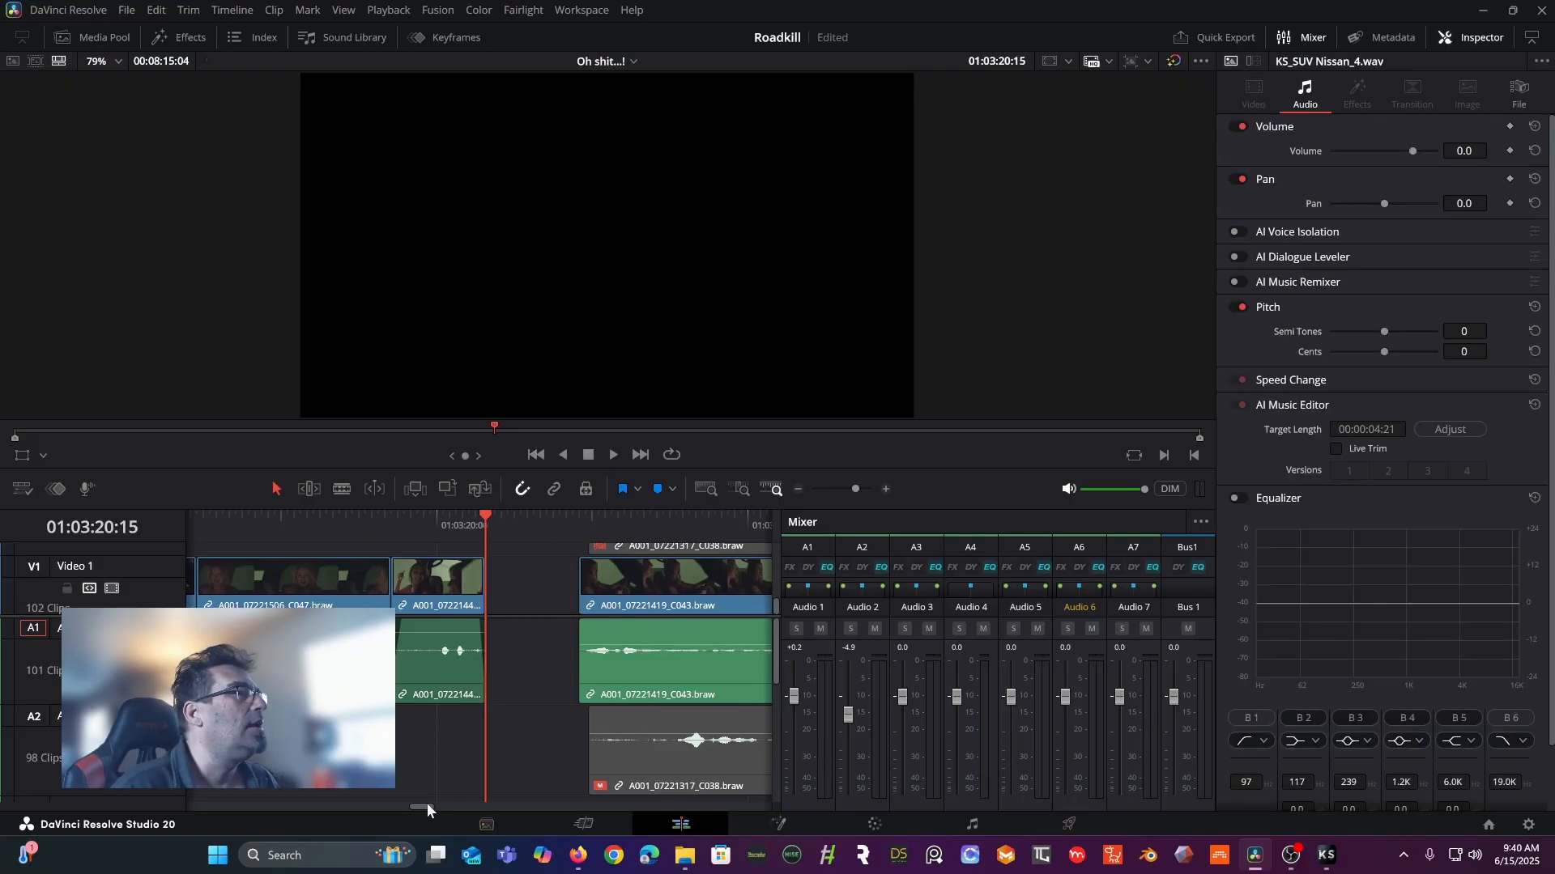
drag(426, 805, 374, 813)
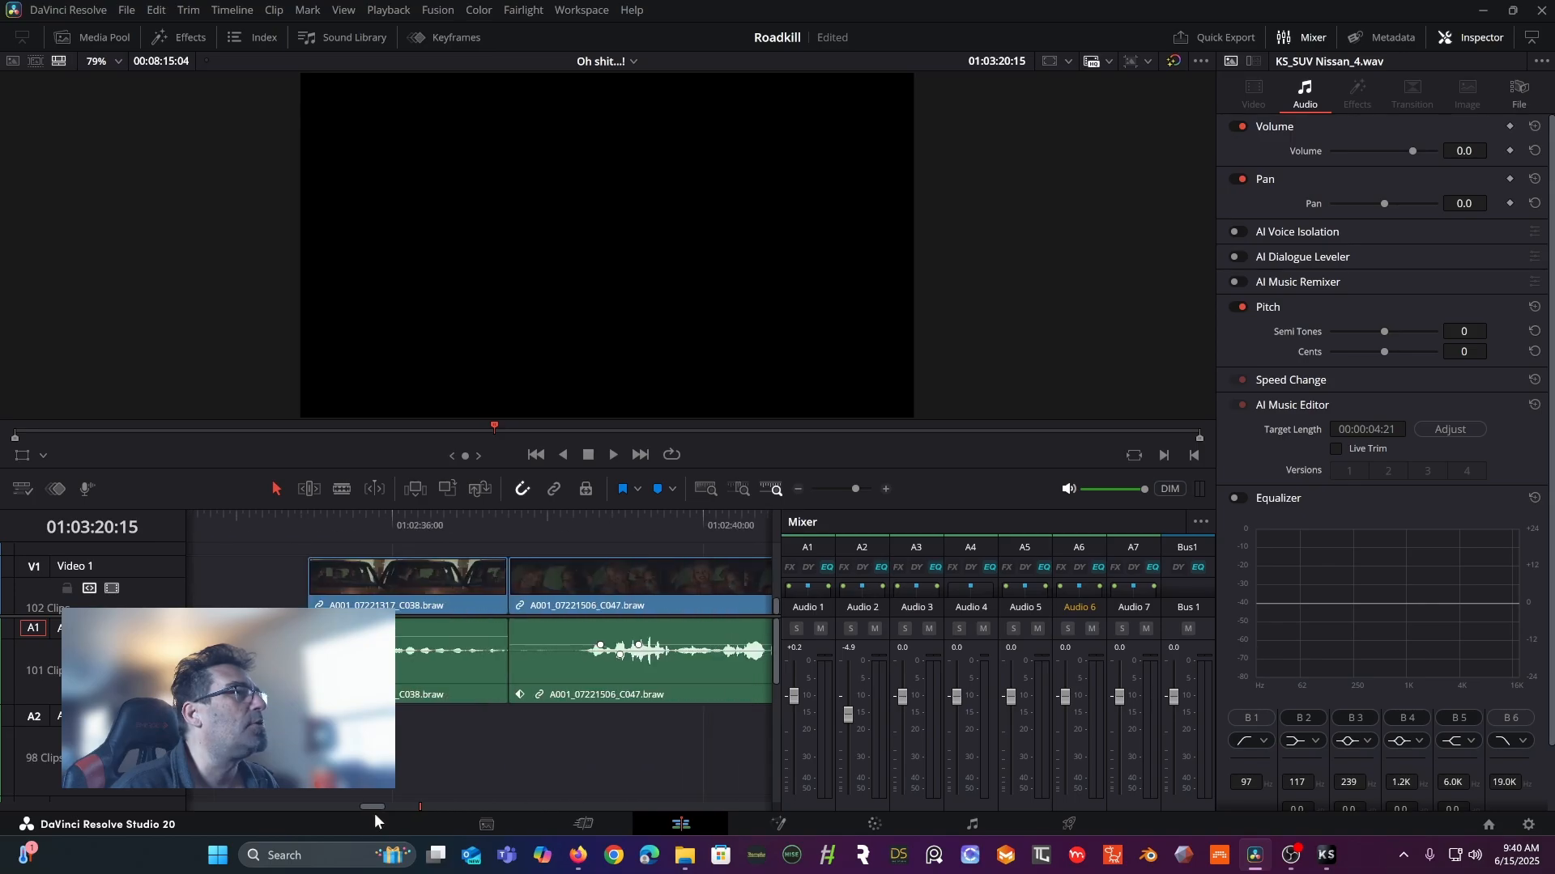
click(303, 515)
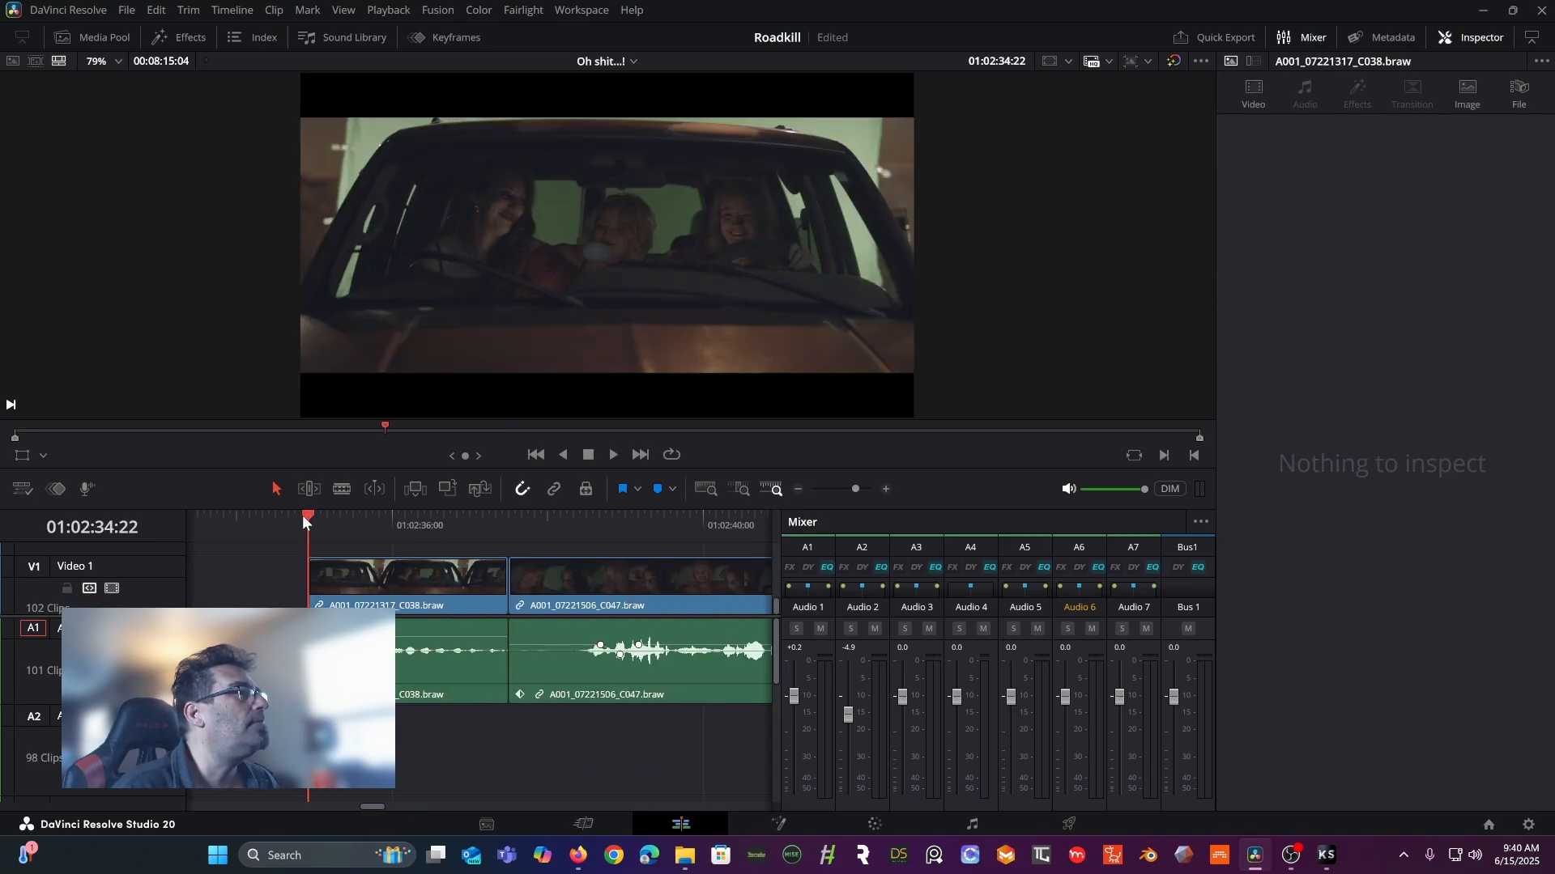
key(space)
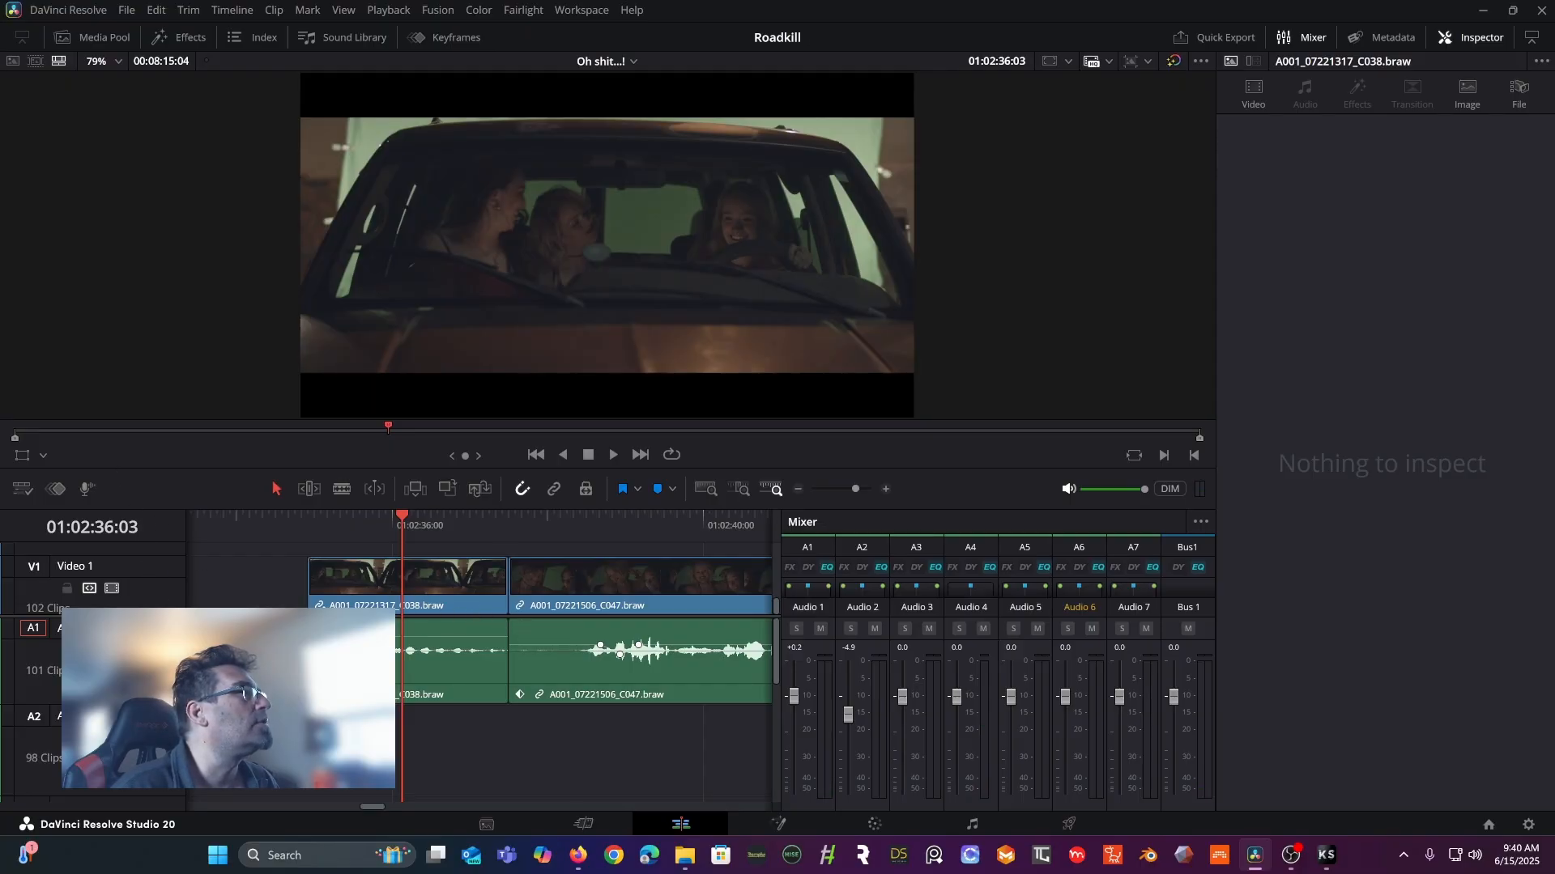
- Try a crossfade about 24 frames long on the Audio 1 cut near 01:02:37:12, play it, and undo it
click(510, 667)
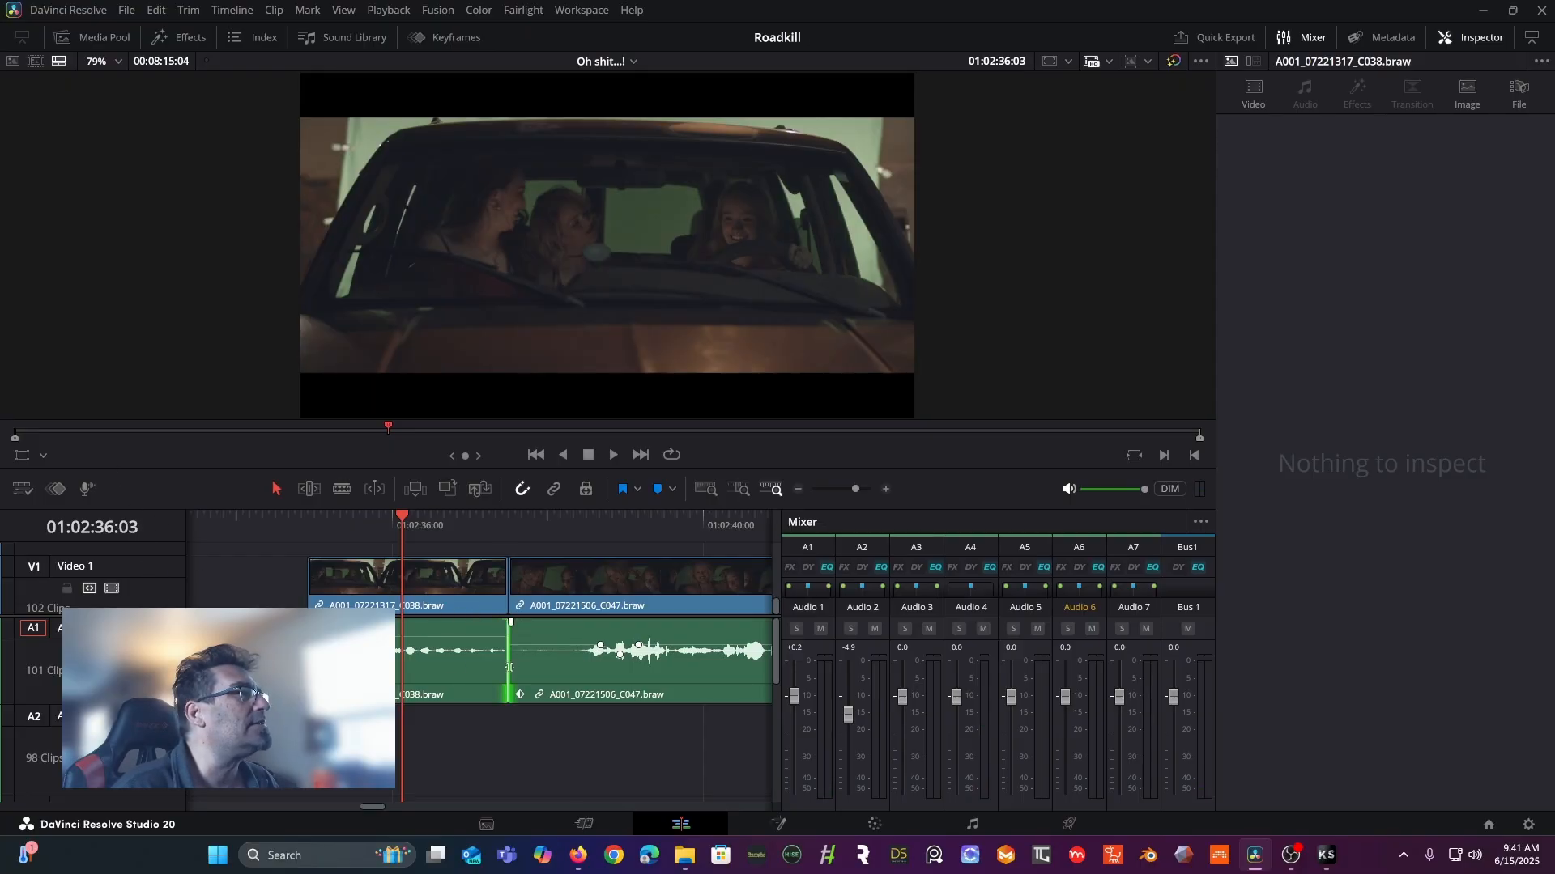
right_click(511, 667)
click(541, 711)
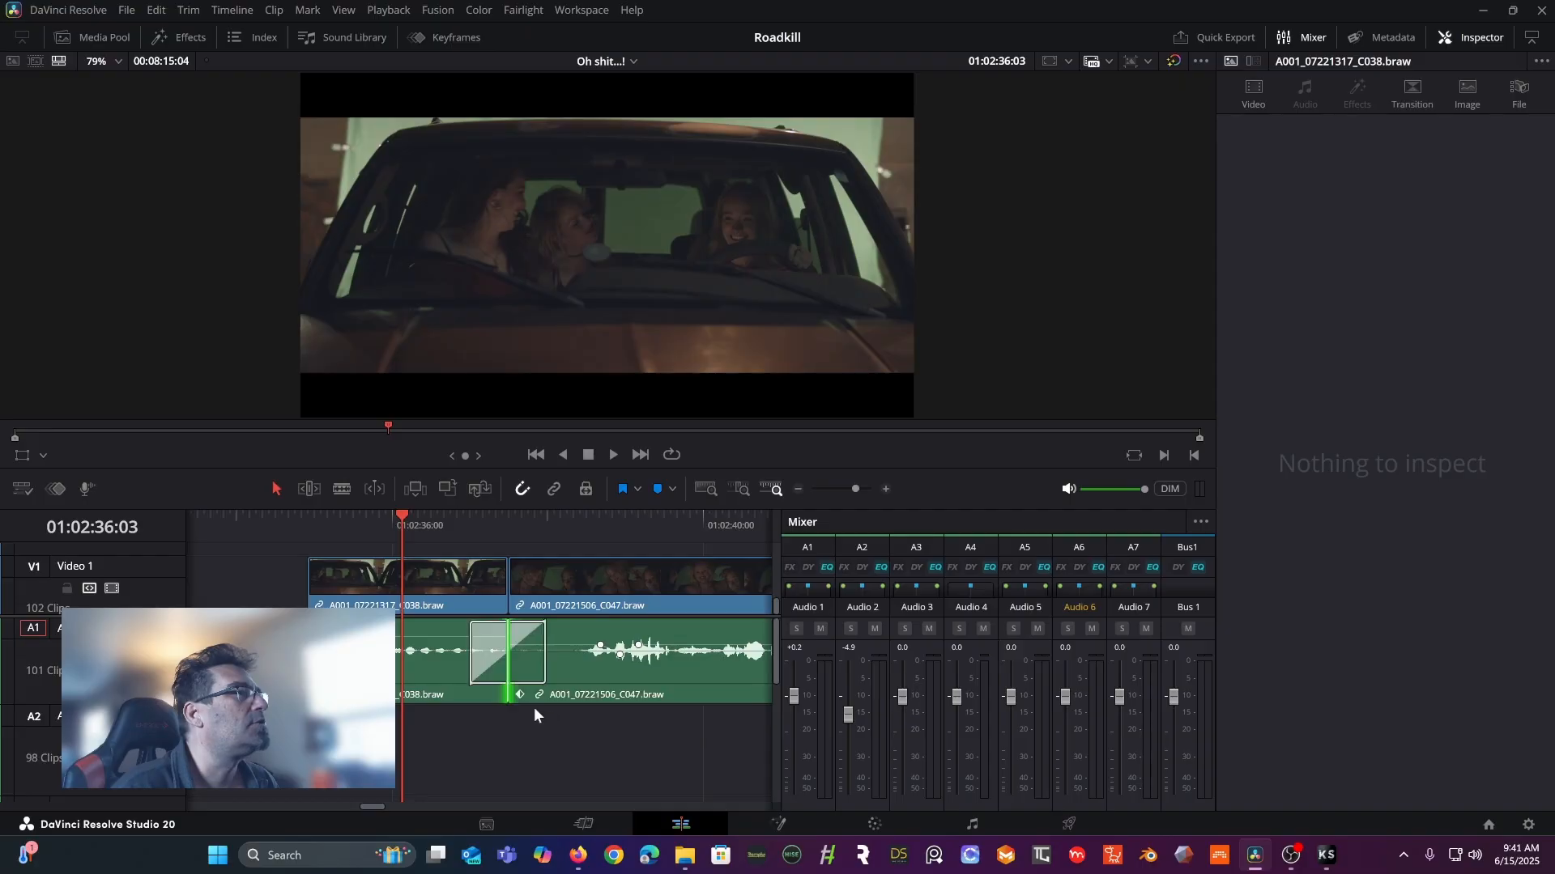
key(space)
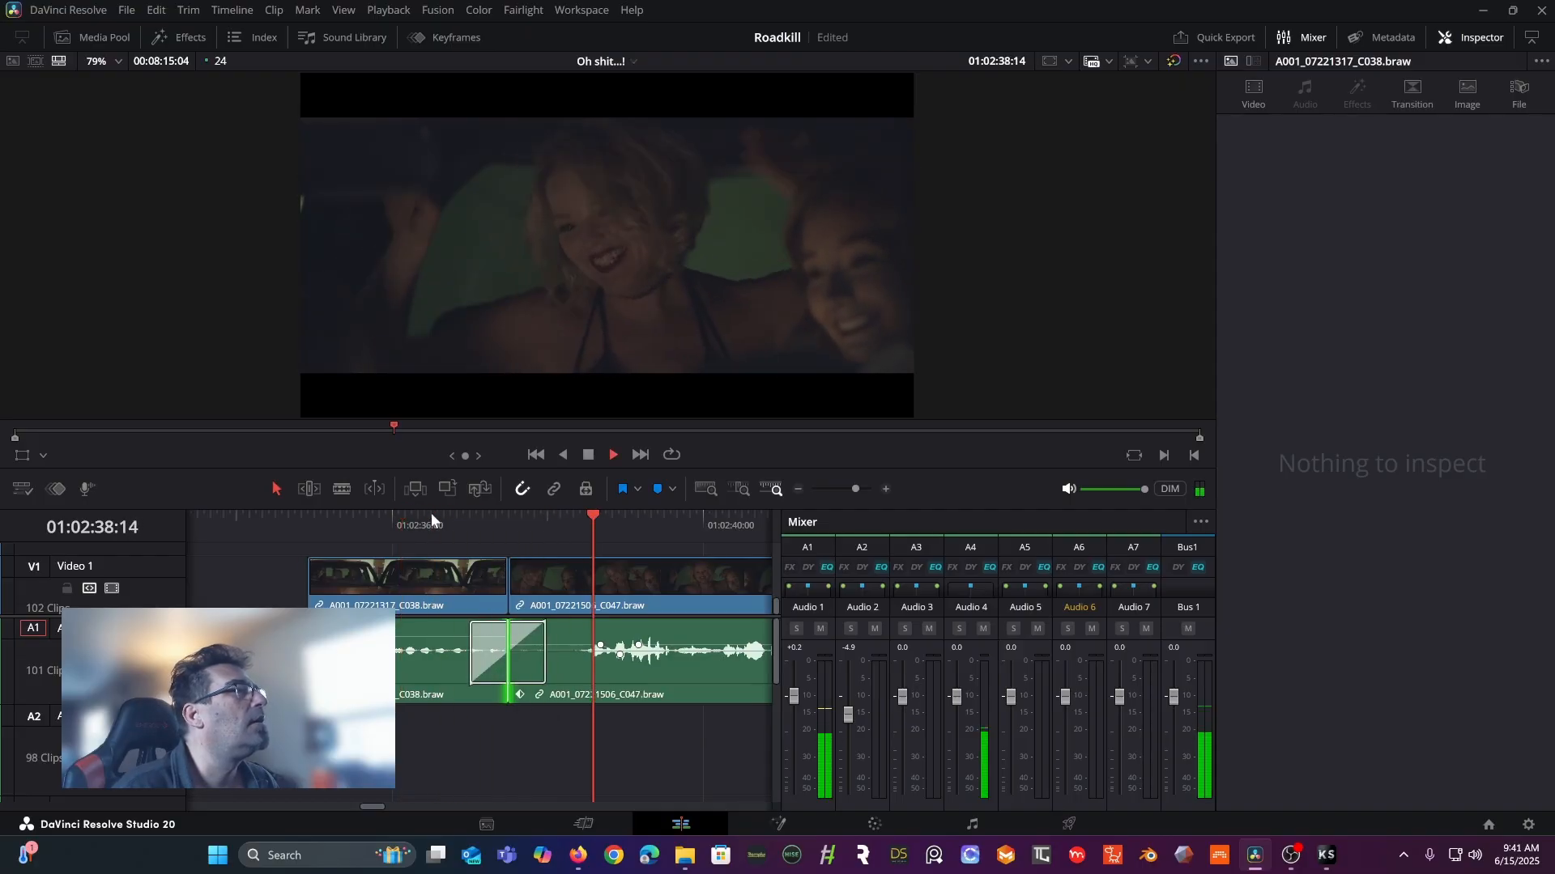
key(space)
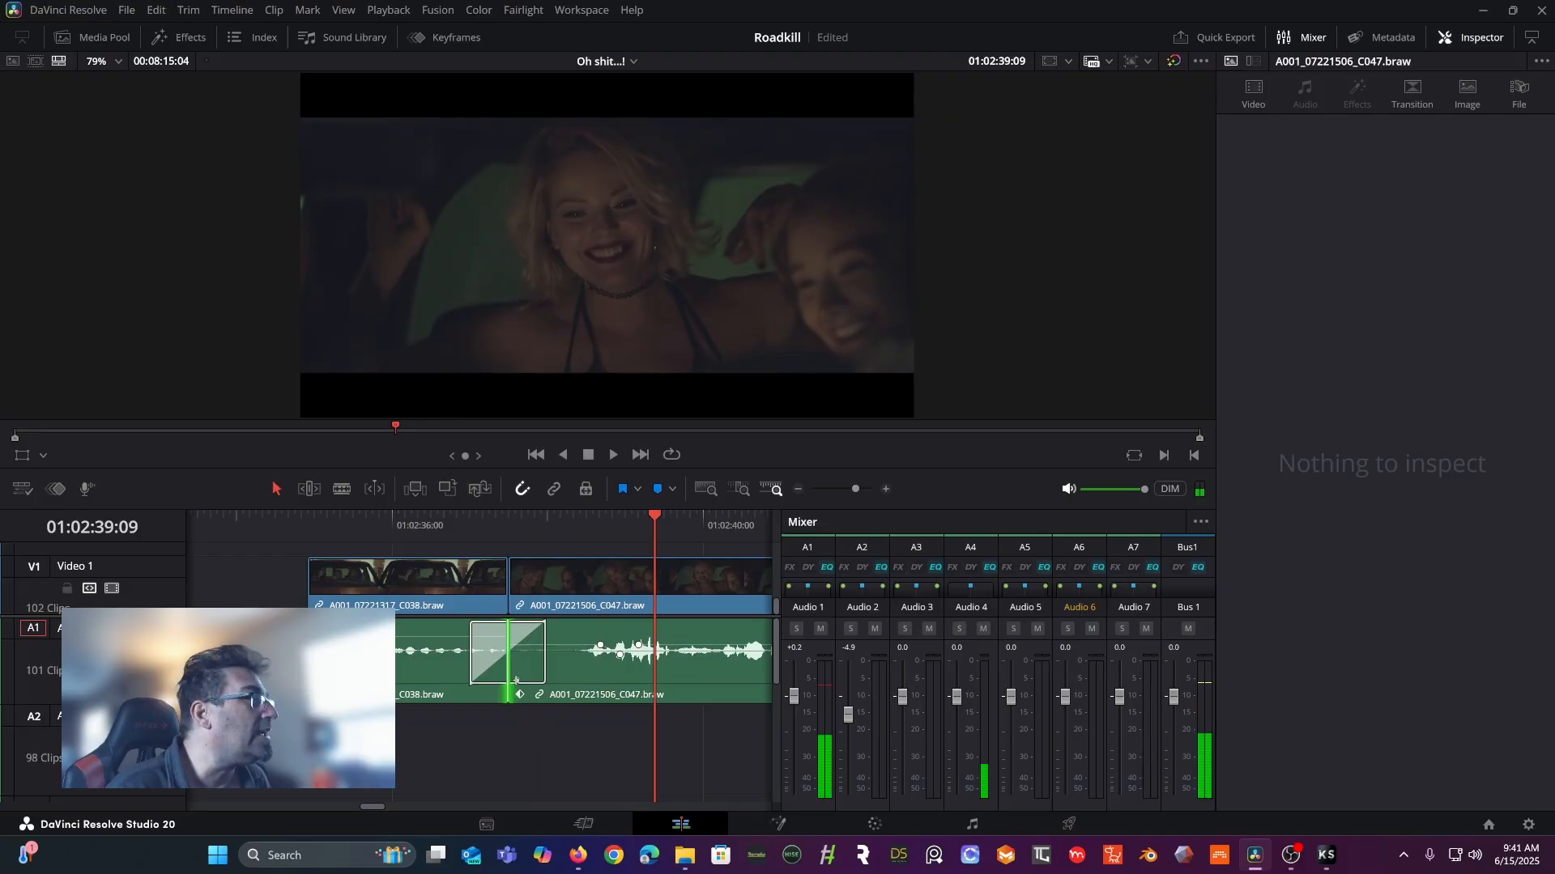
key(ctrl+z)
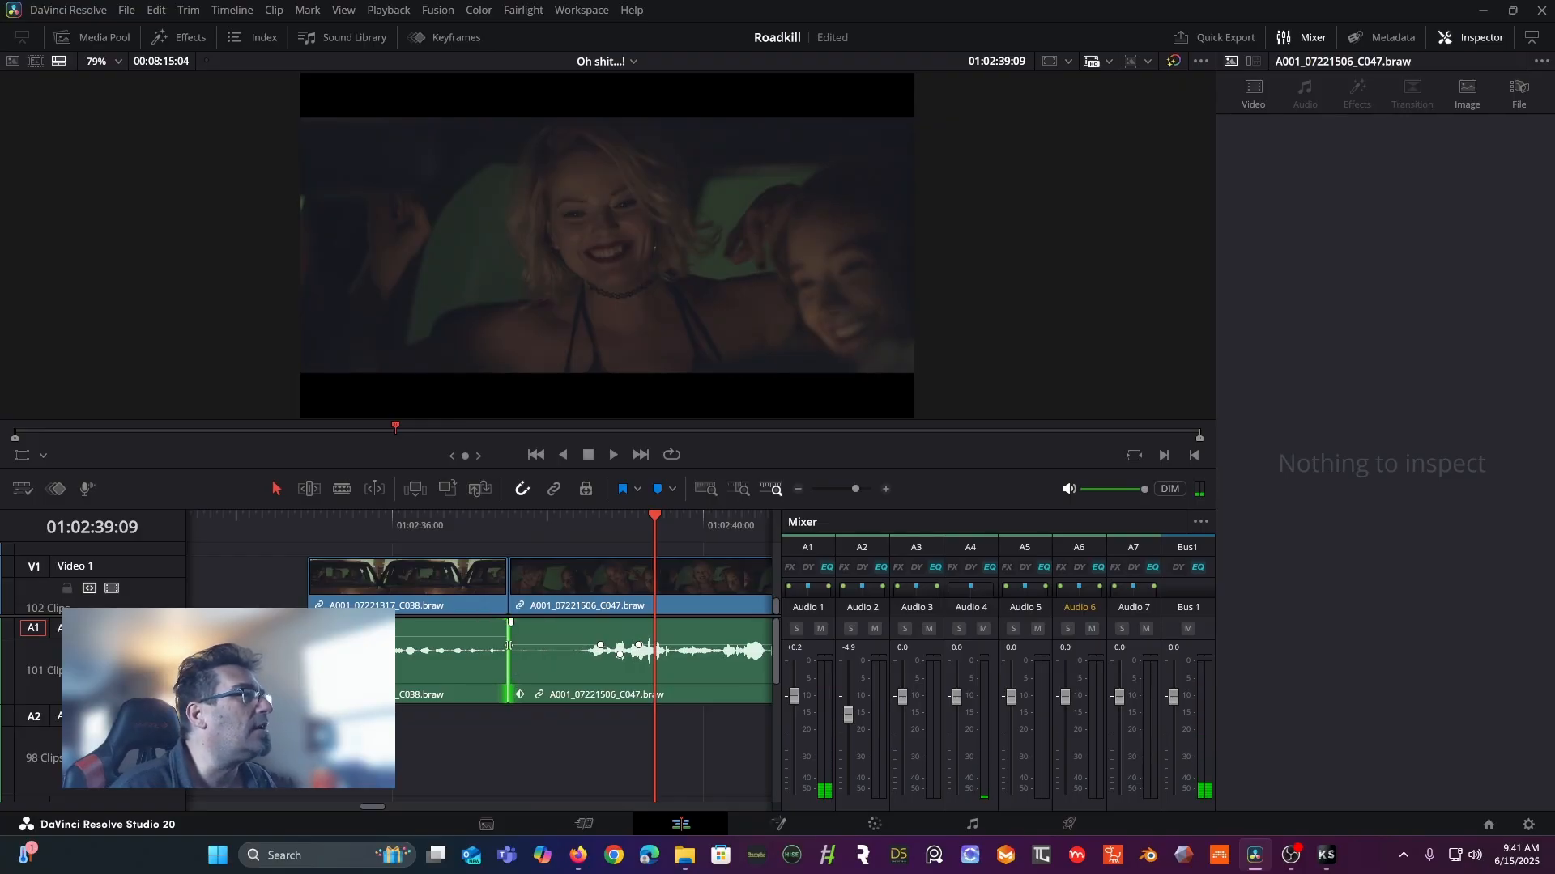
- Add a crossfade about 12 frames long to the Audio 1 cut near 01:02:37:12 and play the scene across it
right_click(509, 648)
click(528, 676)
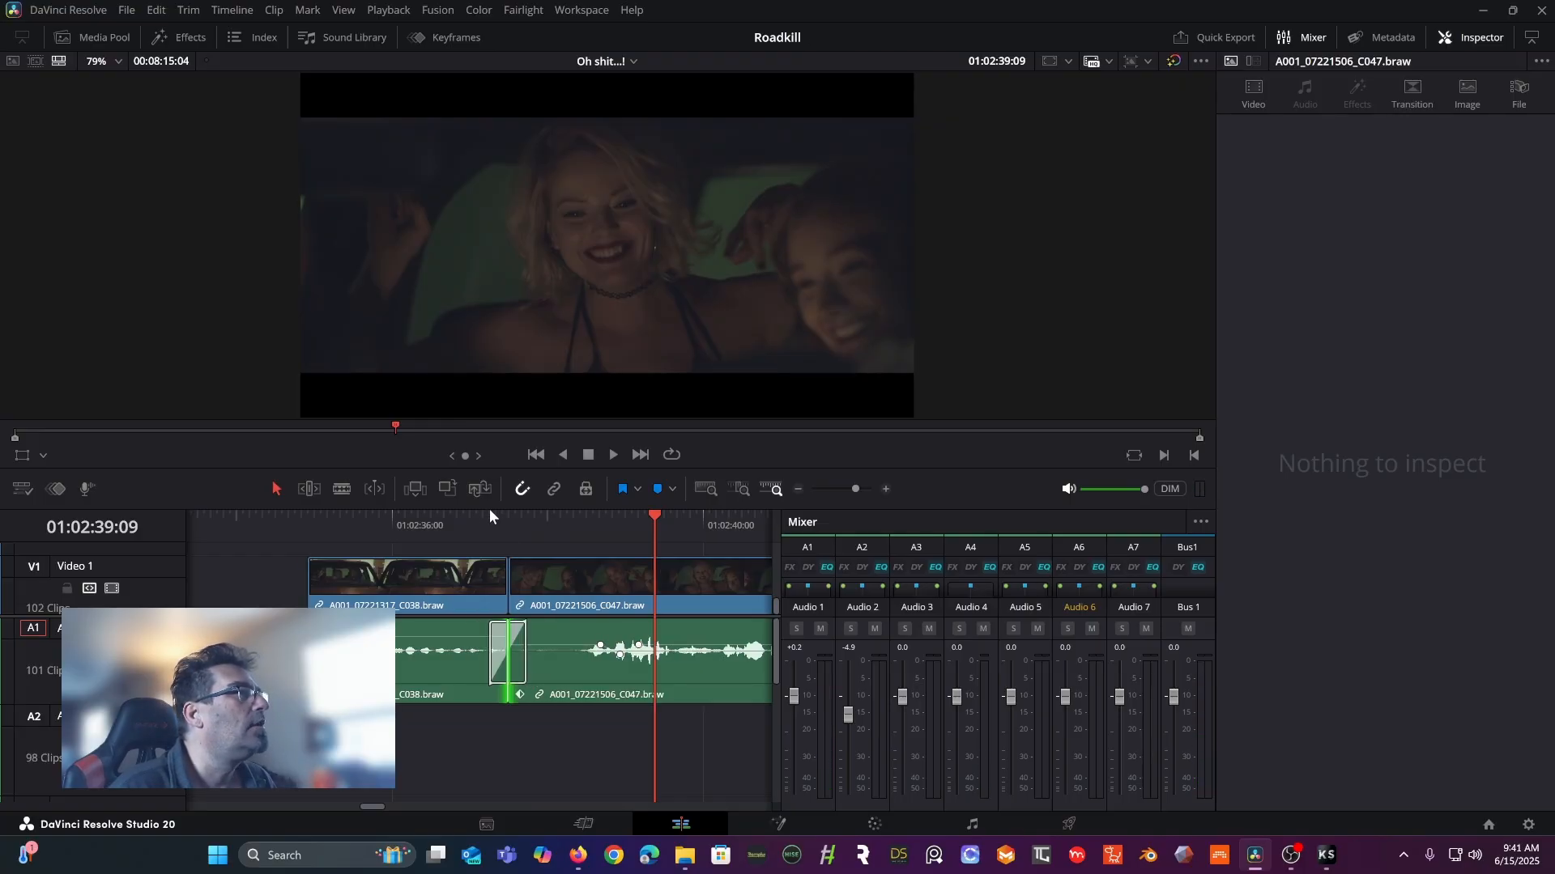
click(468, 516)
key(space)
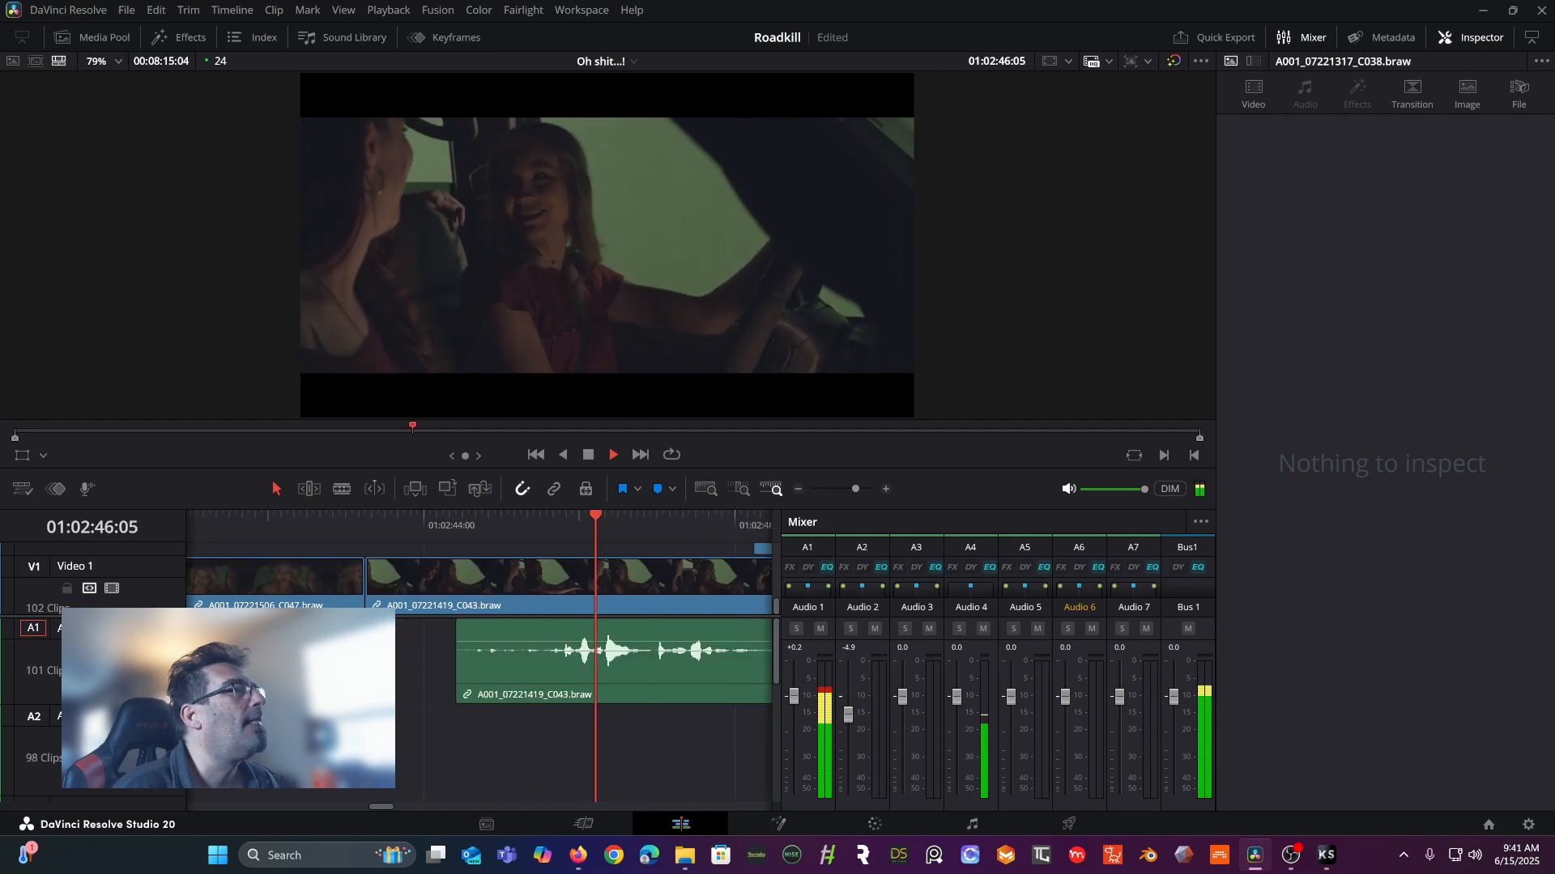
key(space)
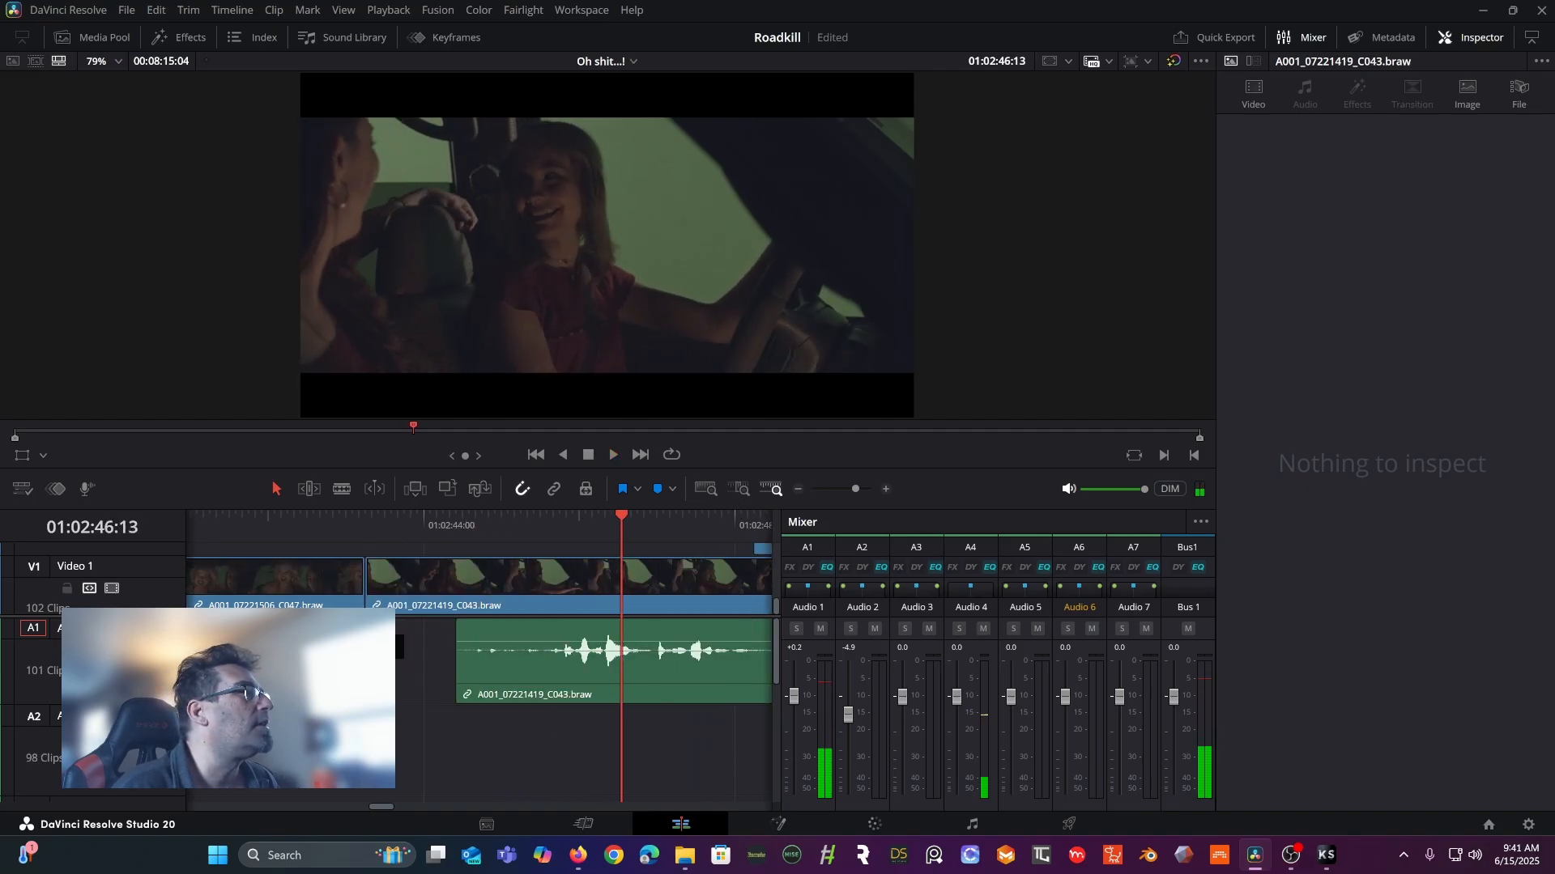
- Review the truck scene's dialogue transitions by playing from 01:02:41:10, from 01:02:34:22 and from 01:02:42:23
click(223, 513)
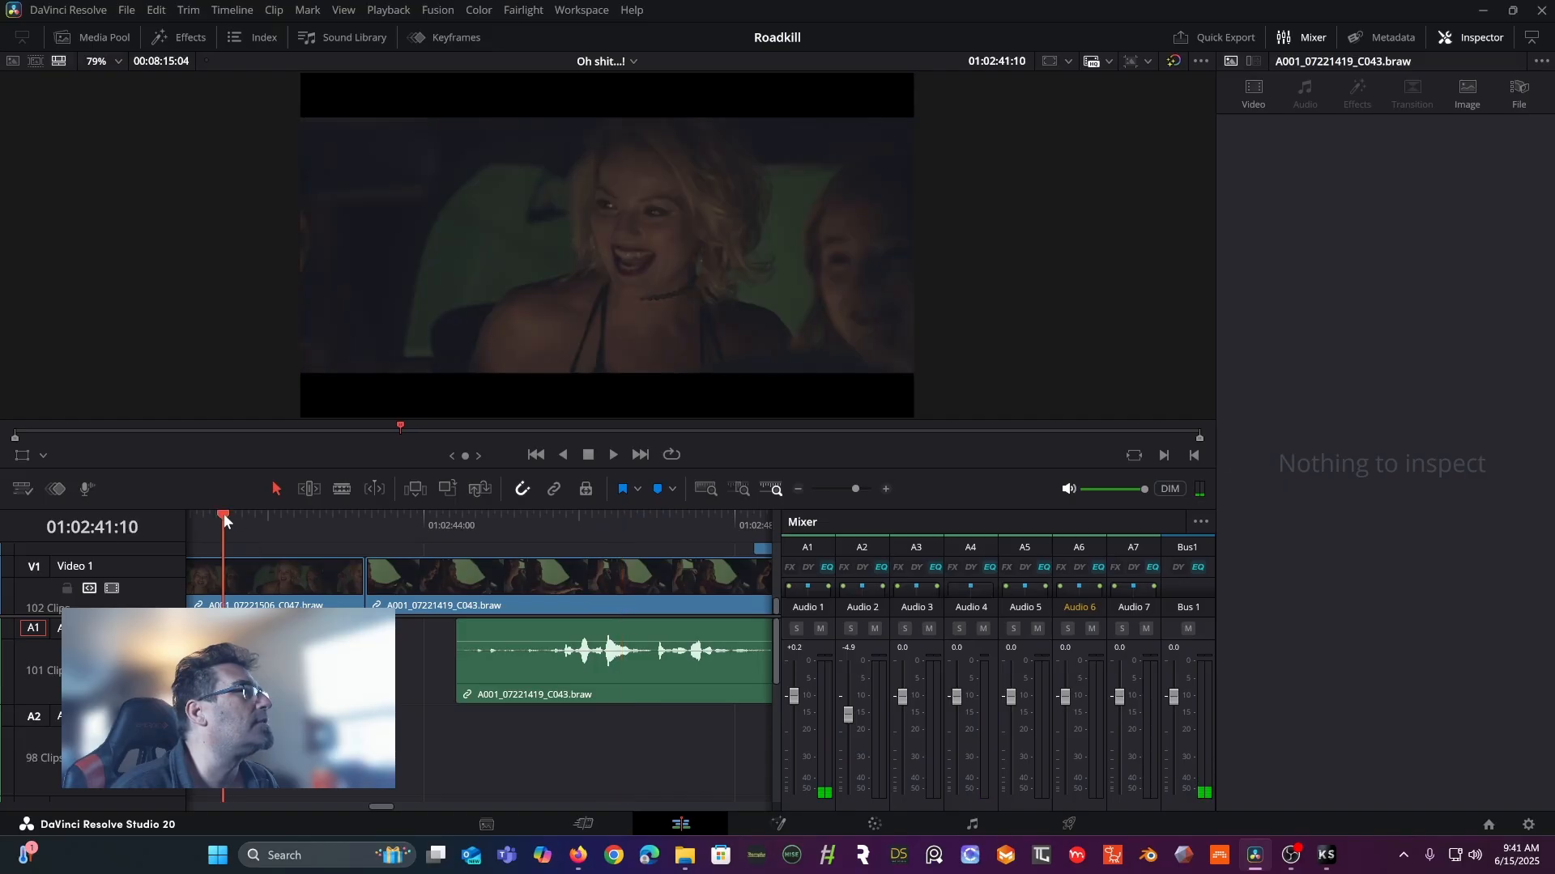
key(space)
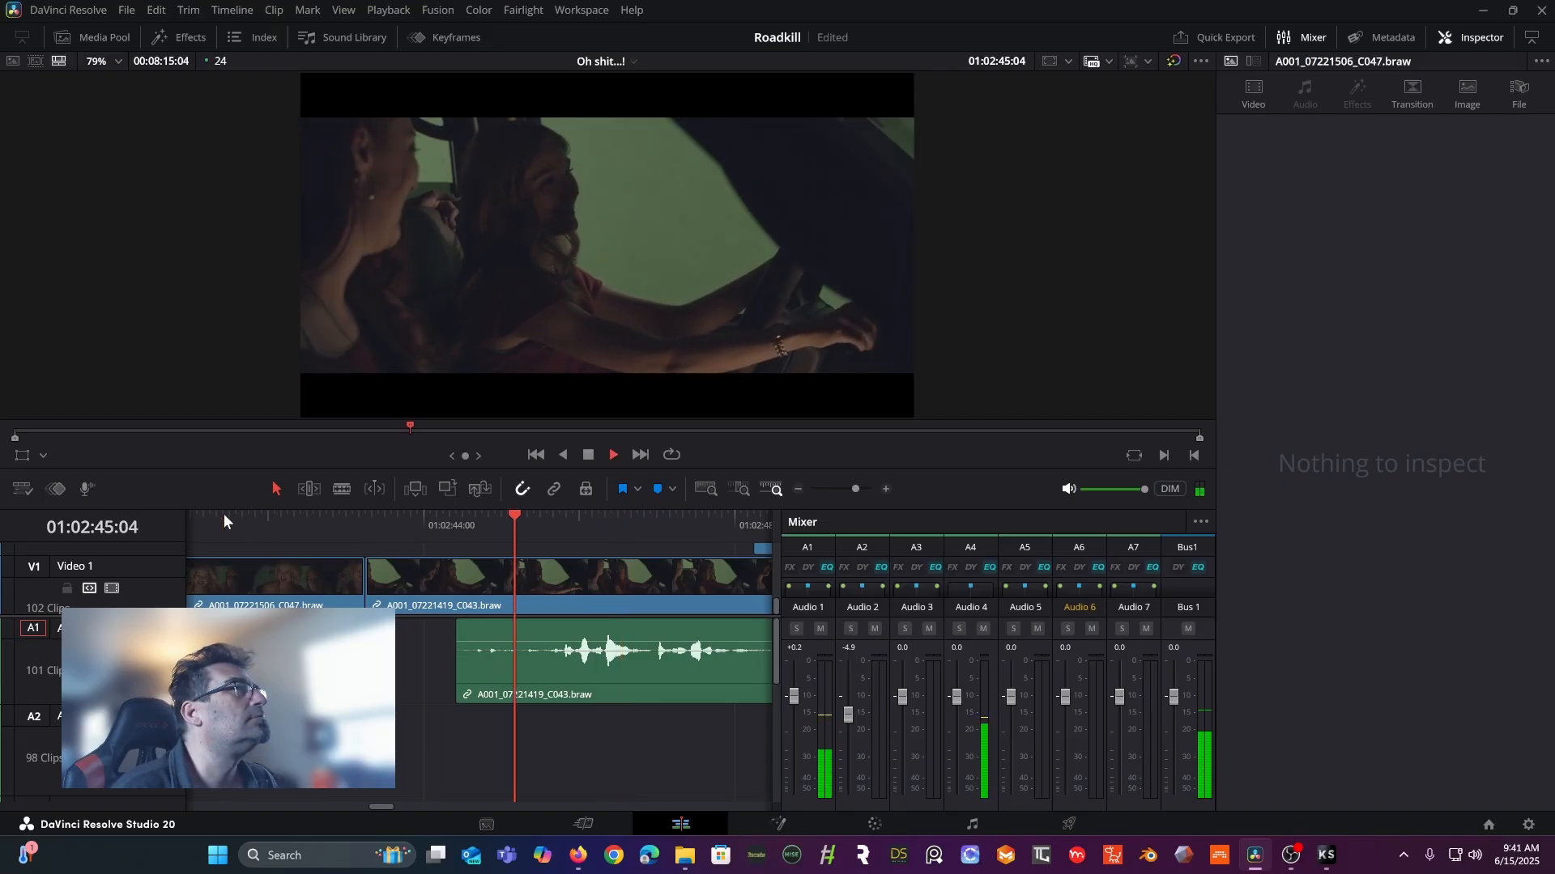
key(space)
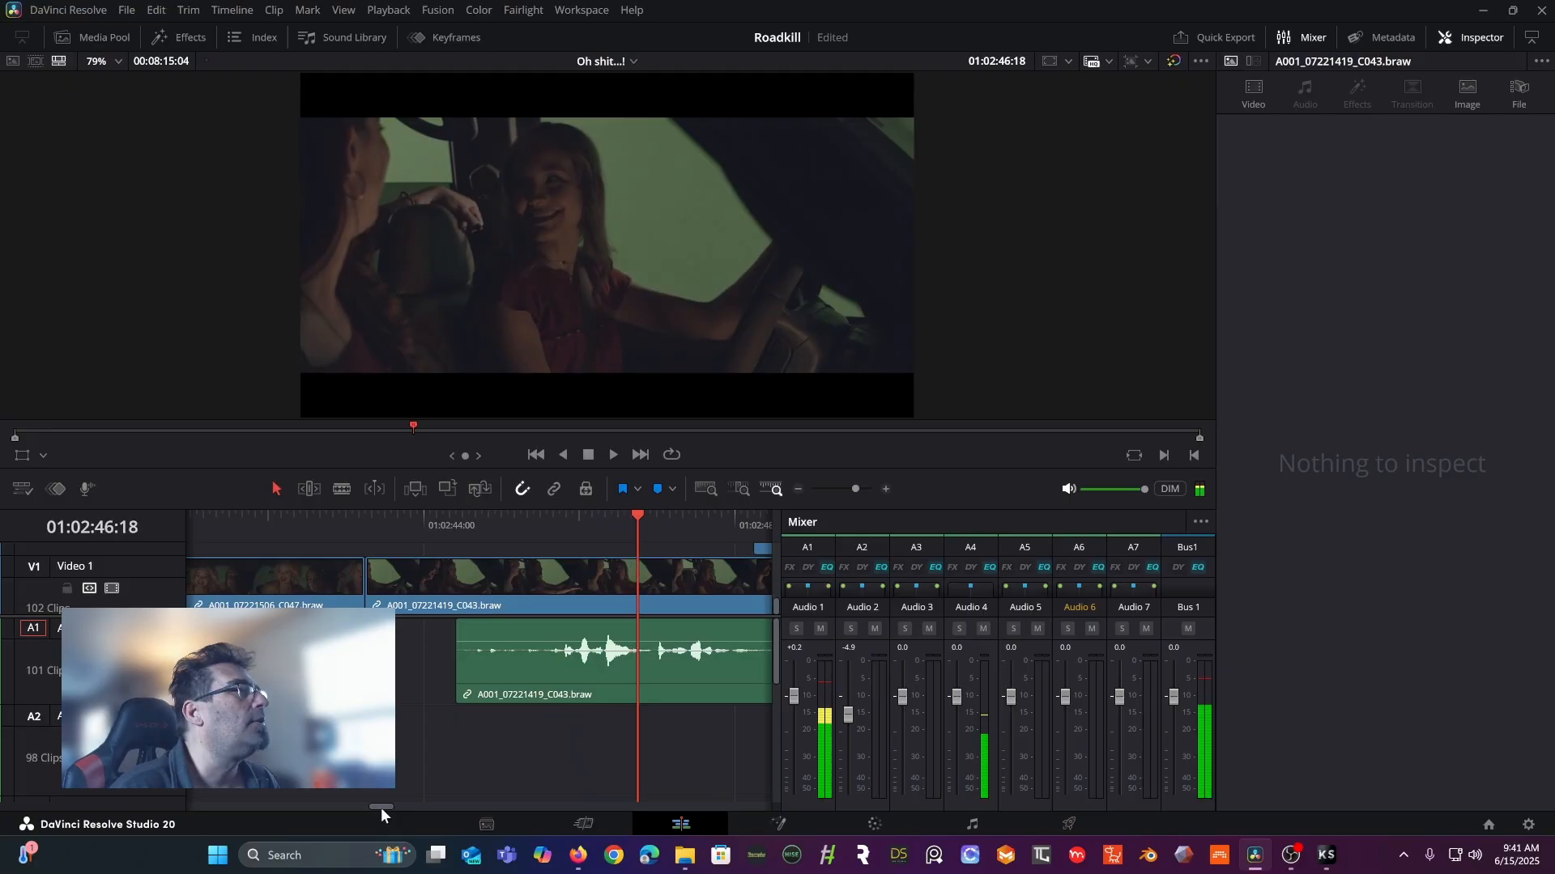
drag(381, 808, 369, 811)
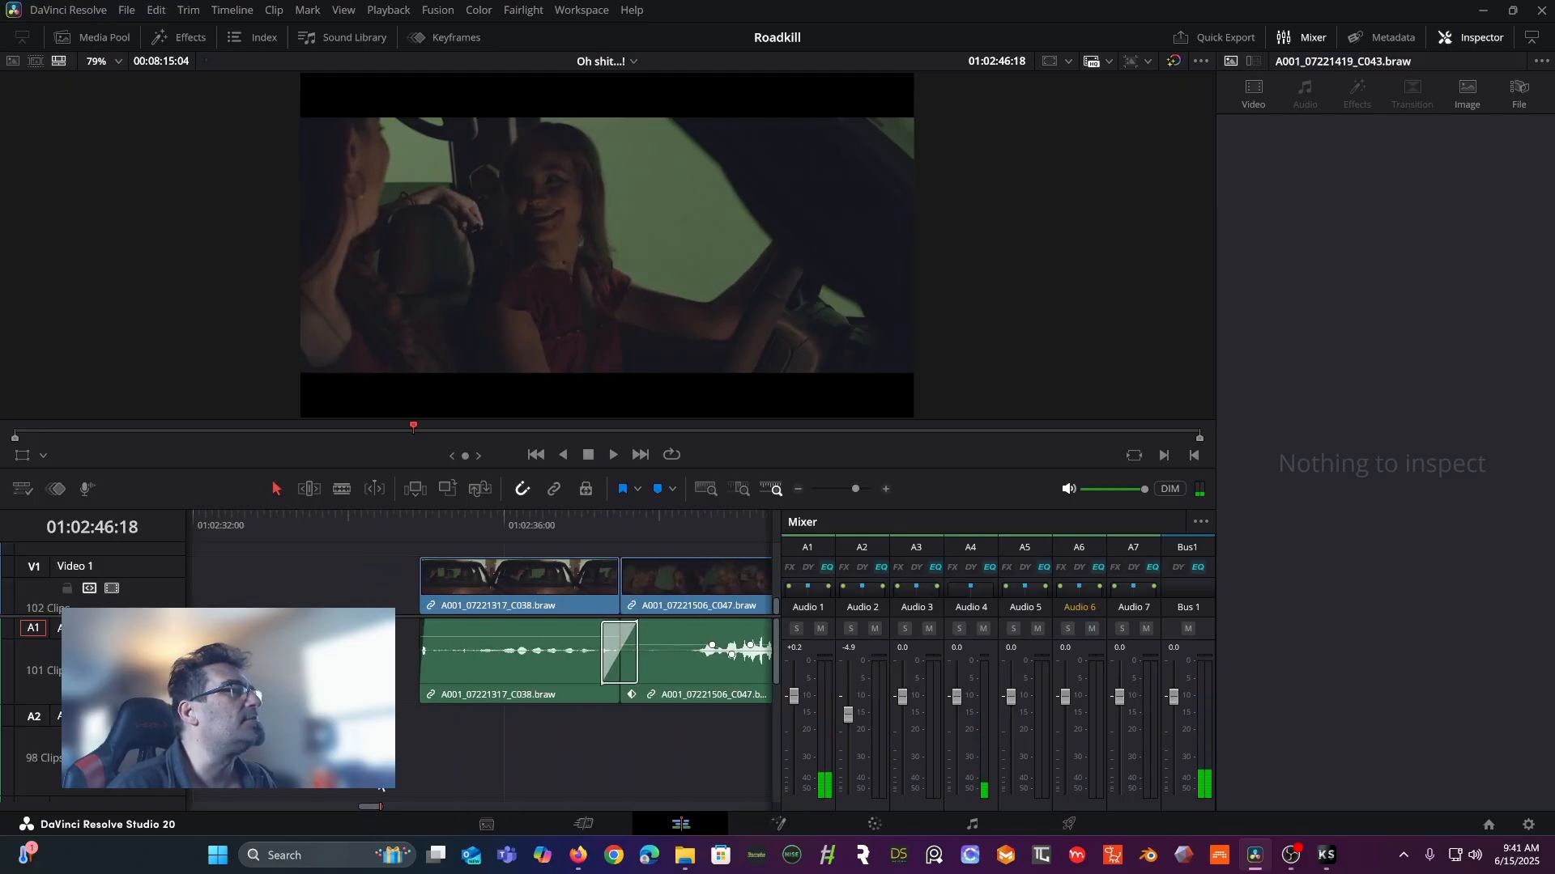
click(412, 531)
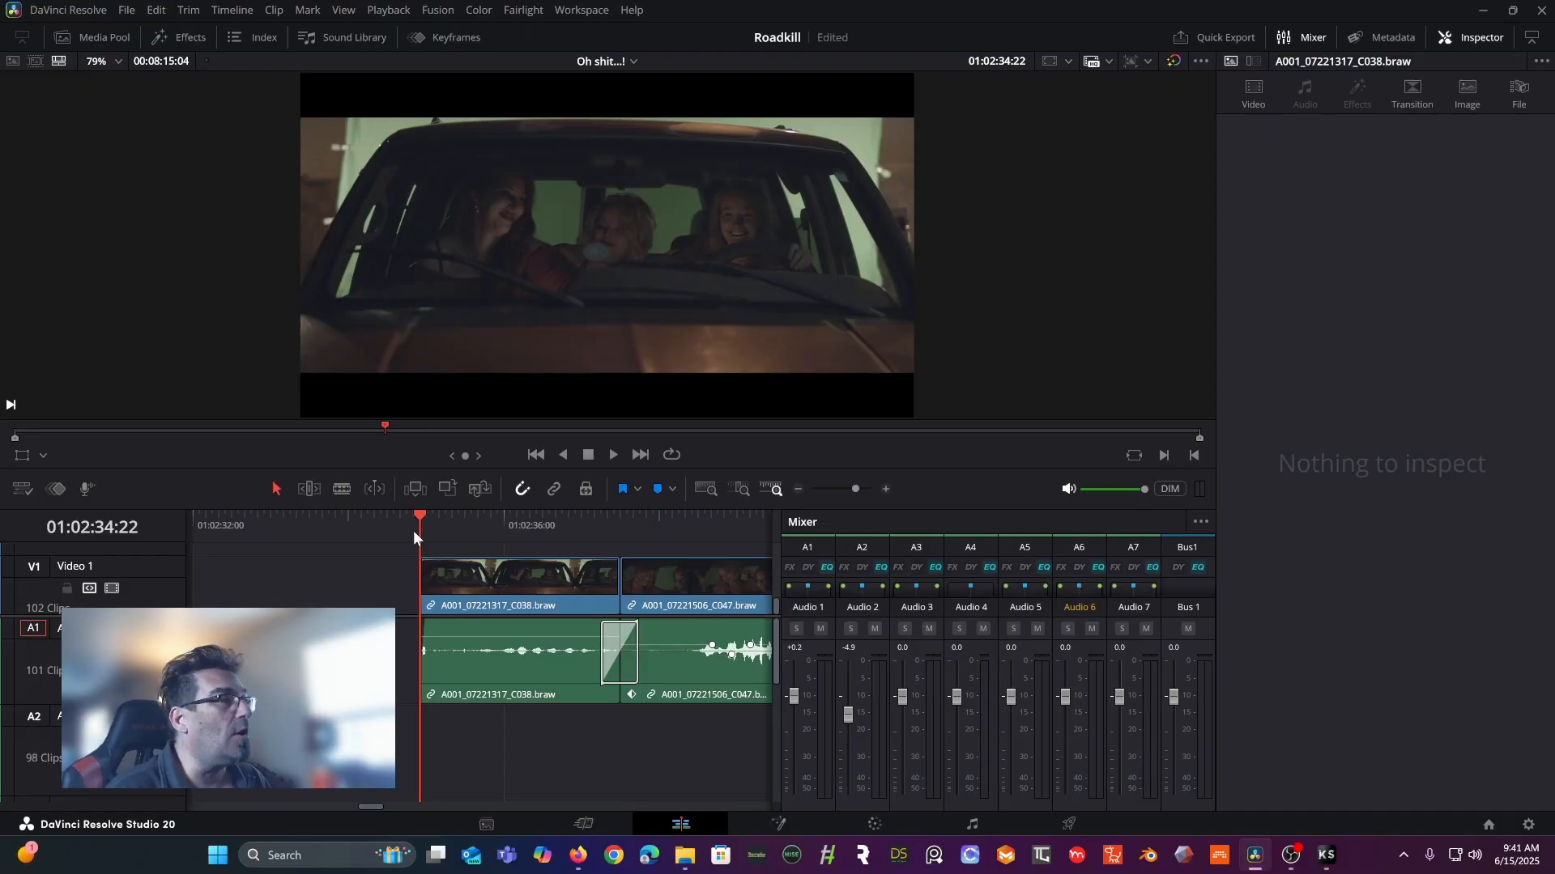
key(space)
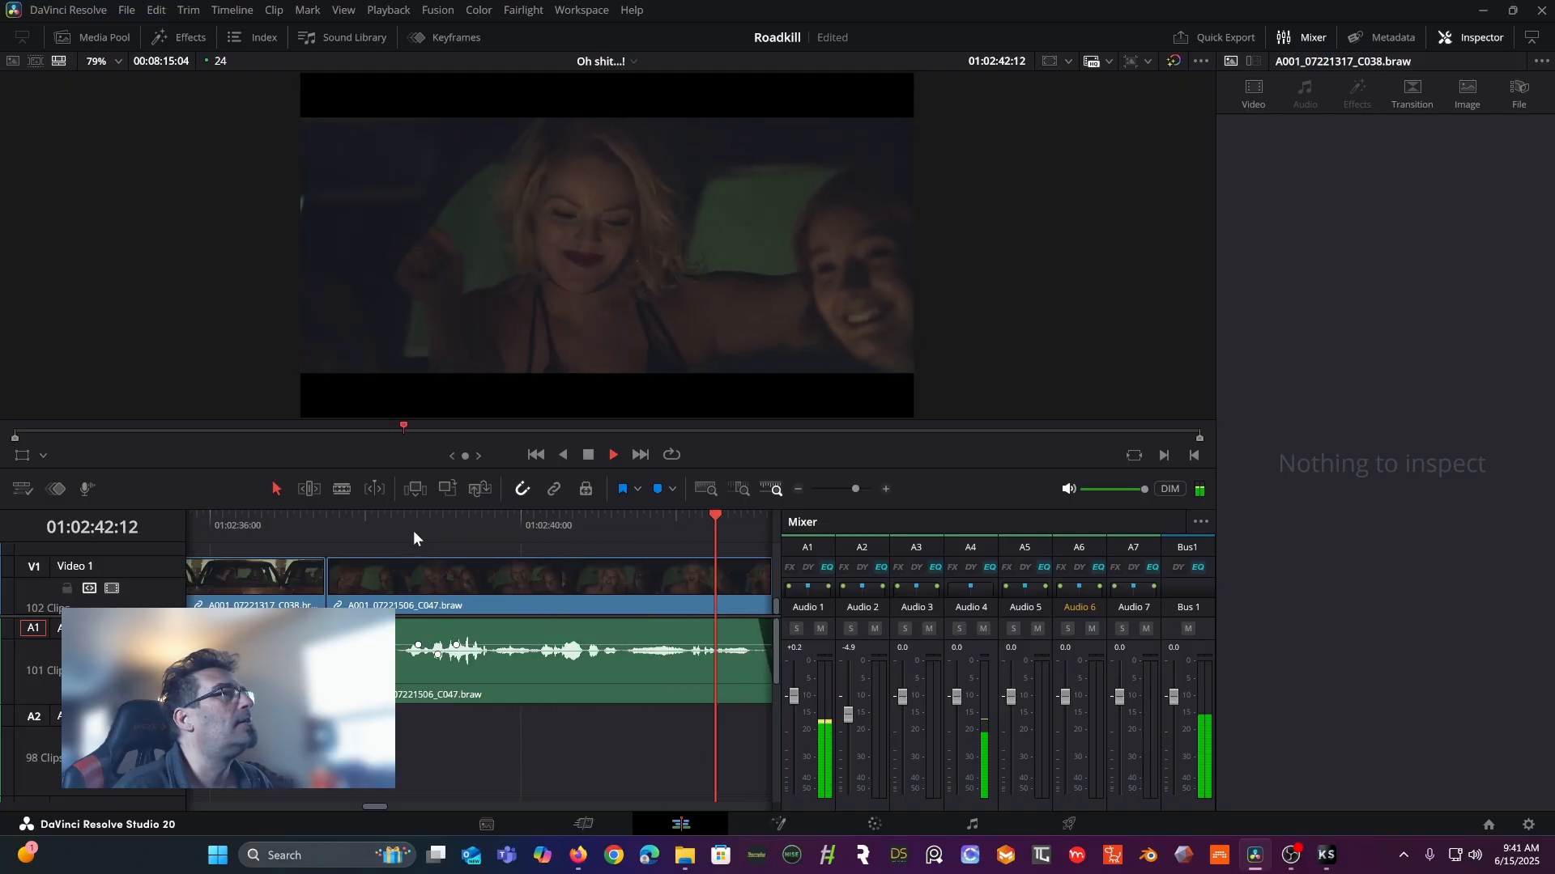
key(space)
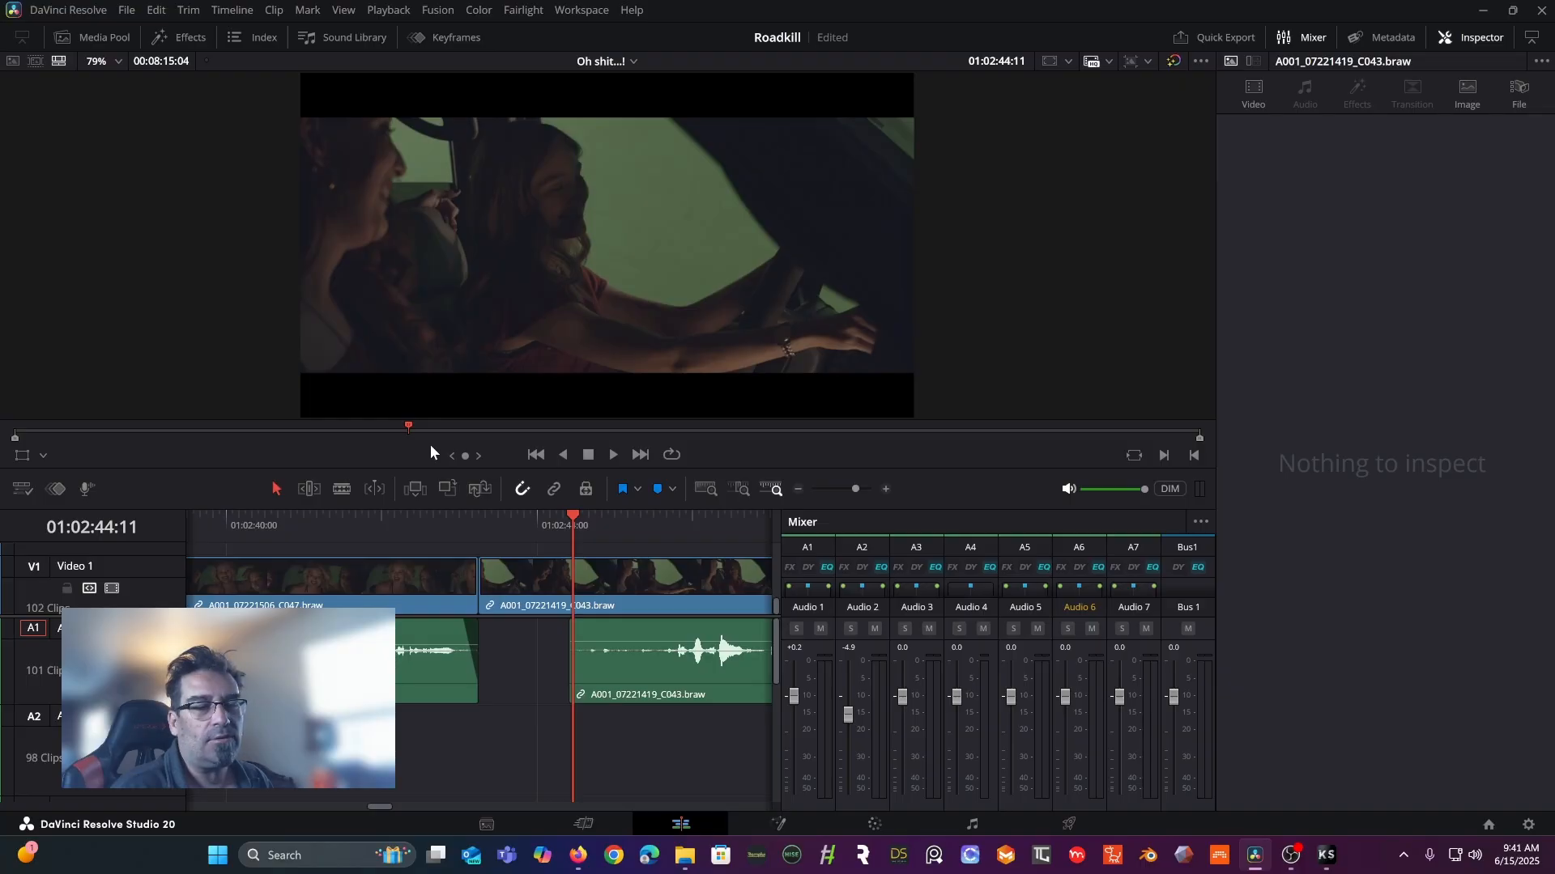
click(455, 529)
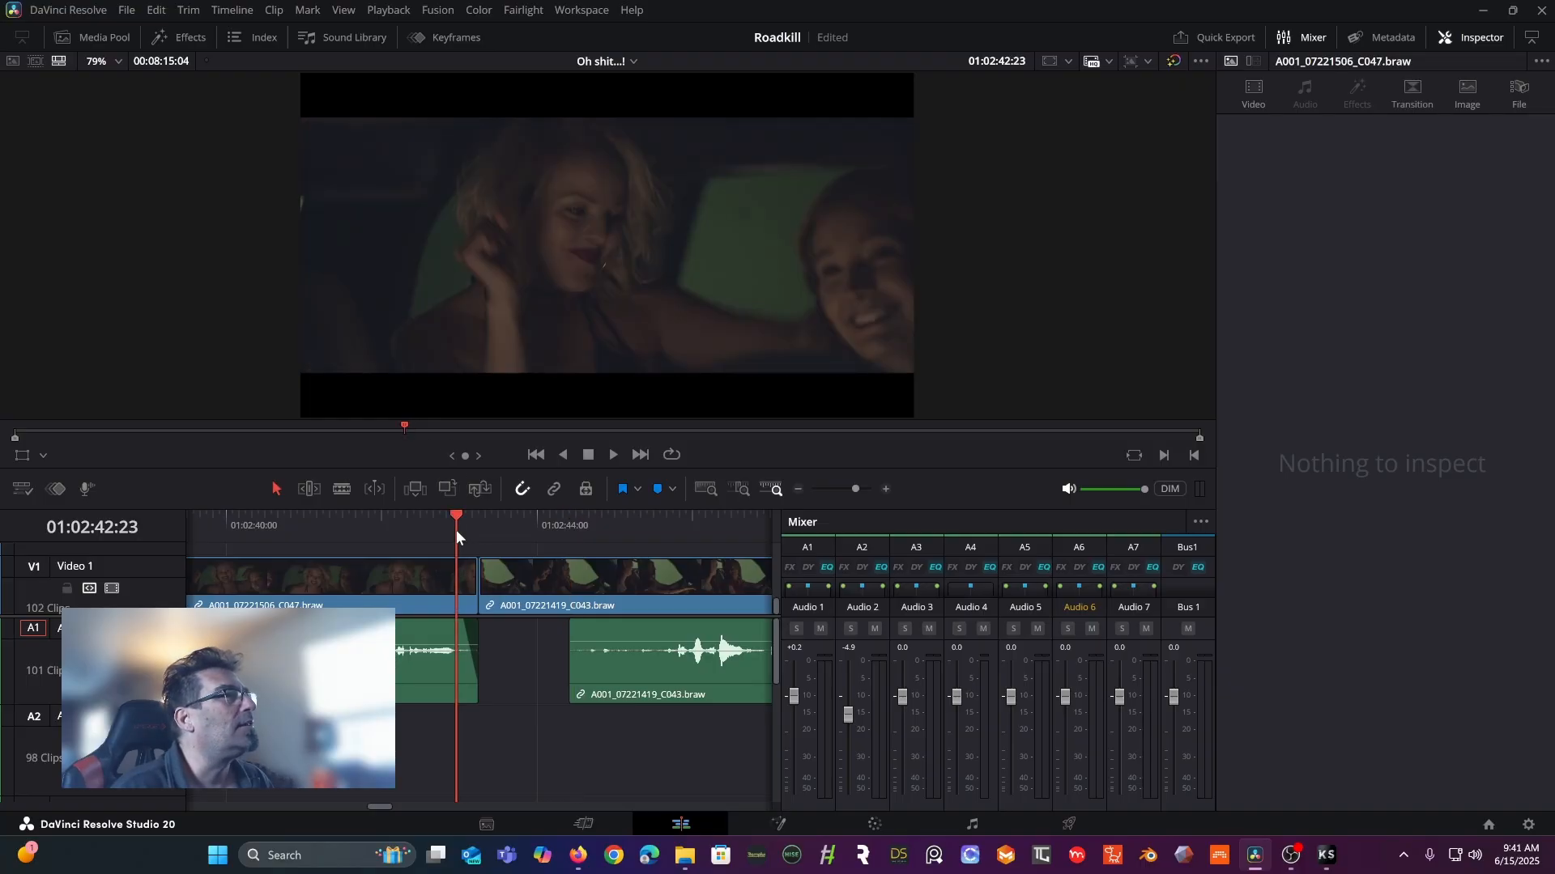
key(space)
key(space)
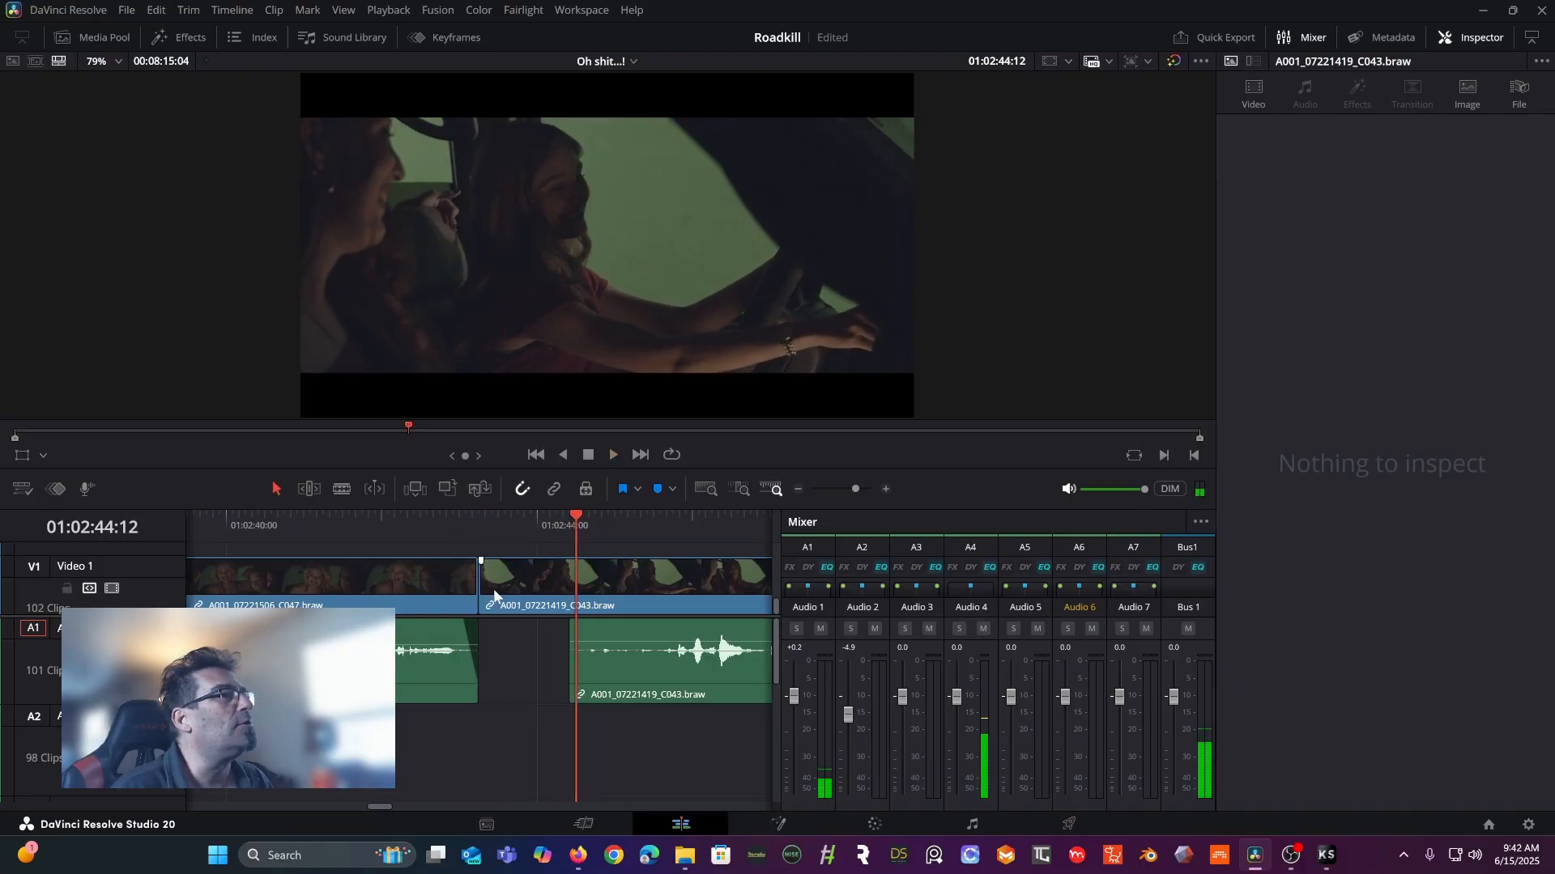
- Switch to Krotos Studio, look through the Vehicle presets, and load the Basic Cloth preset from the Foley category
click(1327, 855)
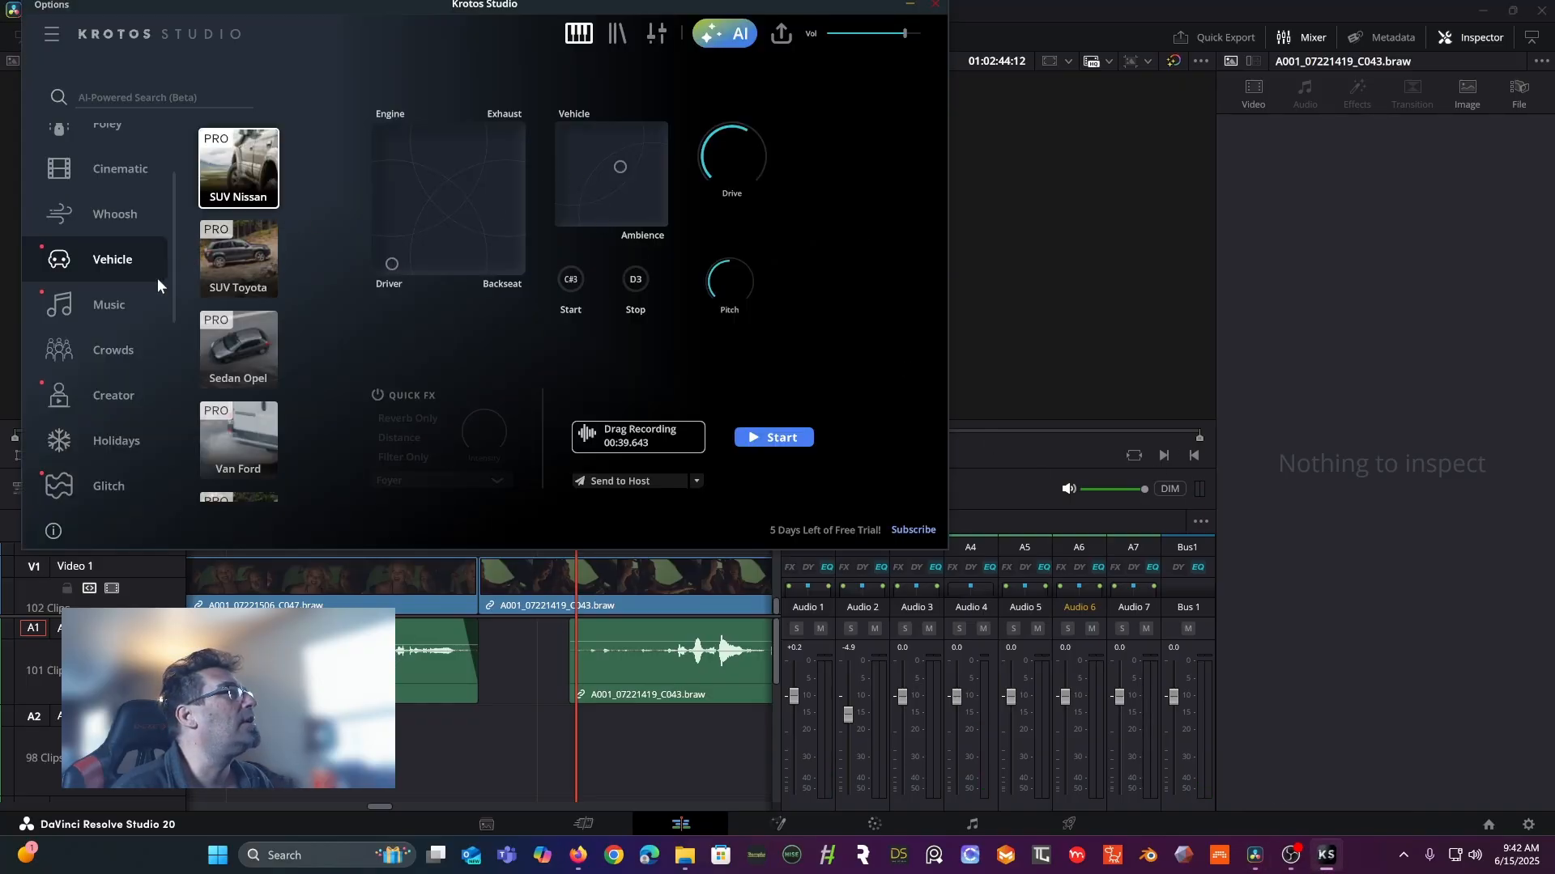
scroll(224, 317, down, 6)
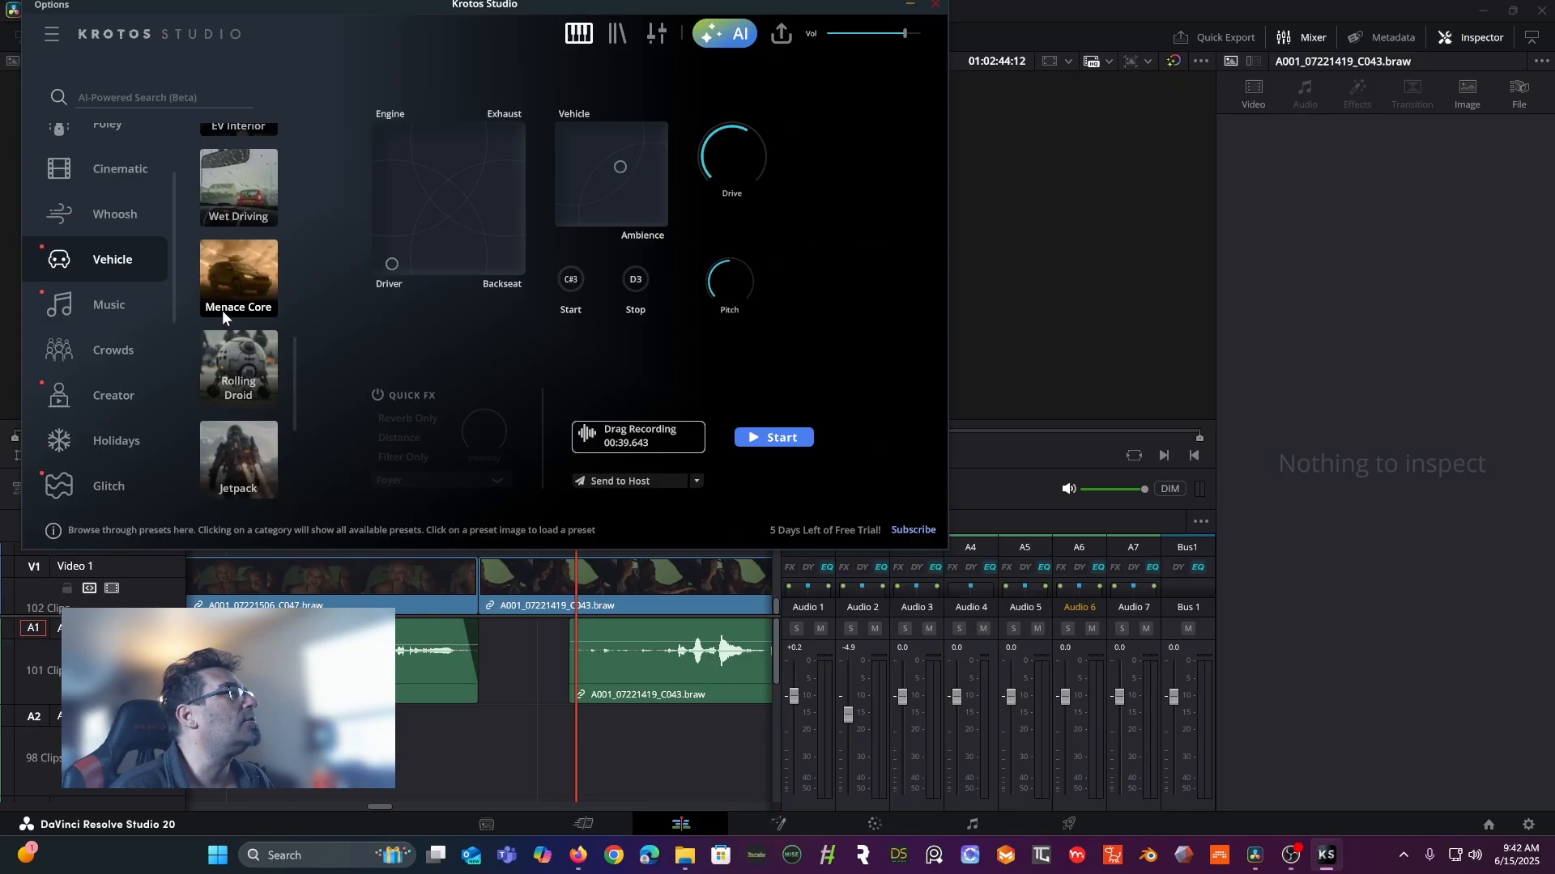
scroll(222, 310, down, 4)
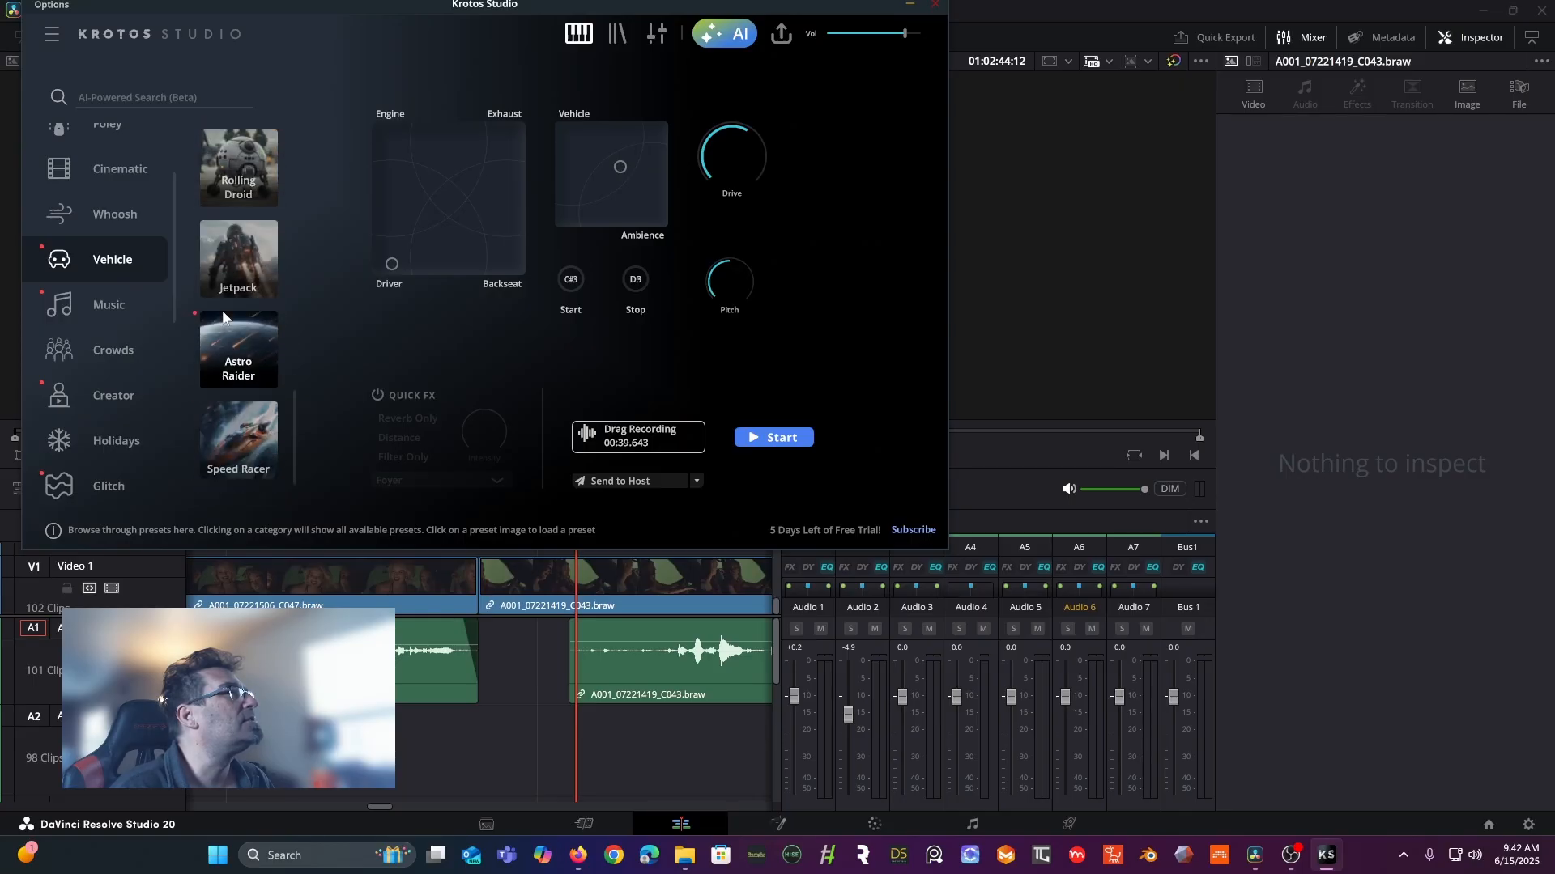
scroll(111, 264, up, 3)
click(103, 215)
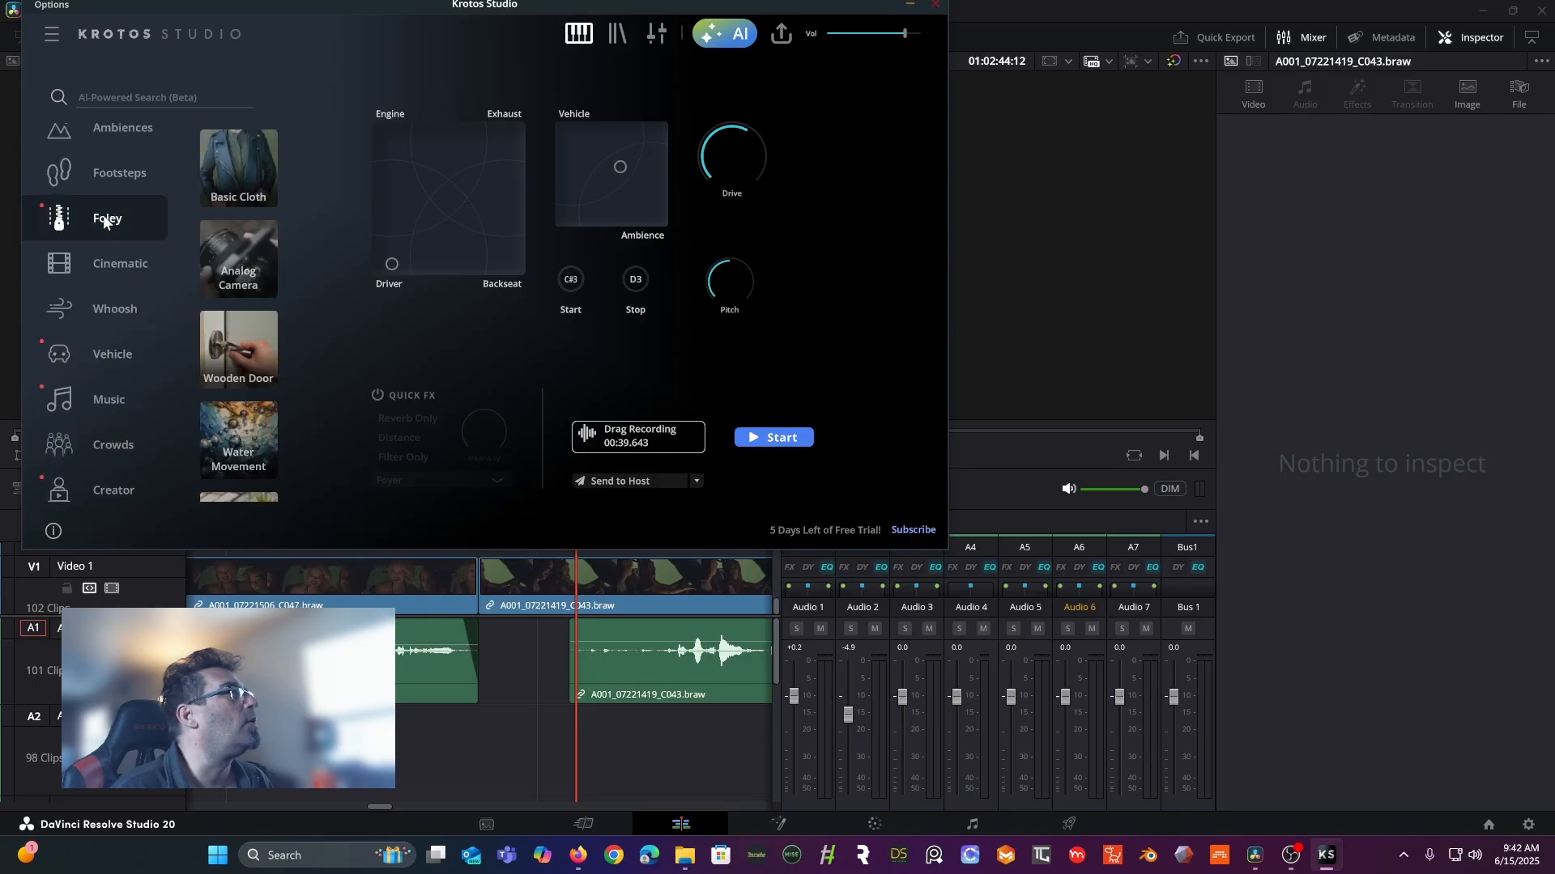
click(244, 175)
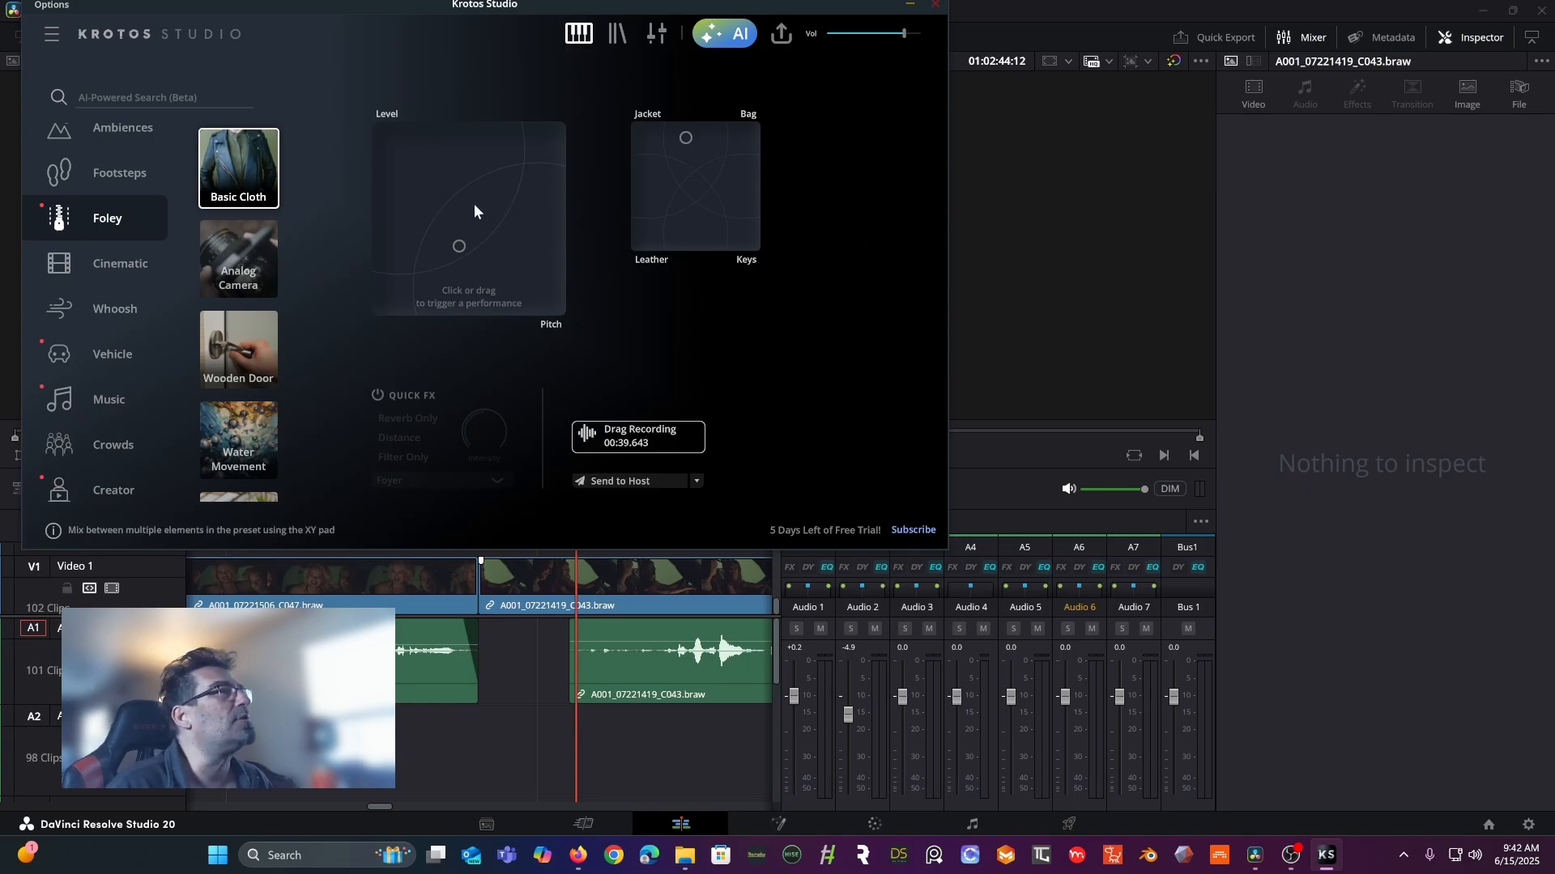
- Record a Basic Cloth performance about 2.4 seconds long and place it on Audio 2 starting near 01:02:42:20
mouse_move(455, 243)
mouse_down()
mouse_move(478, 167)
mouse_move(464, 208)
mouse_up()
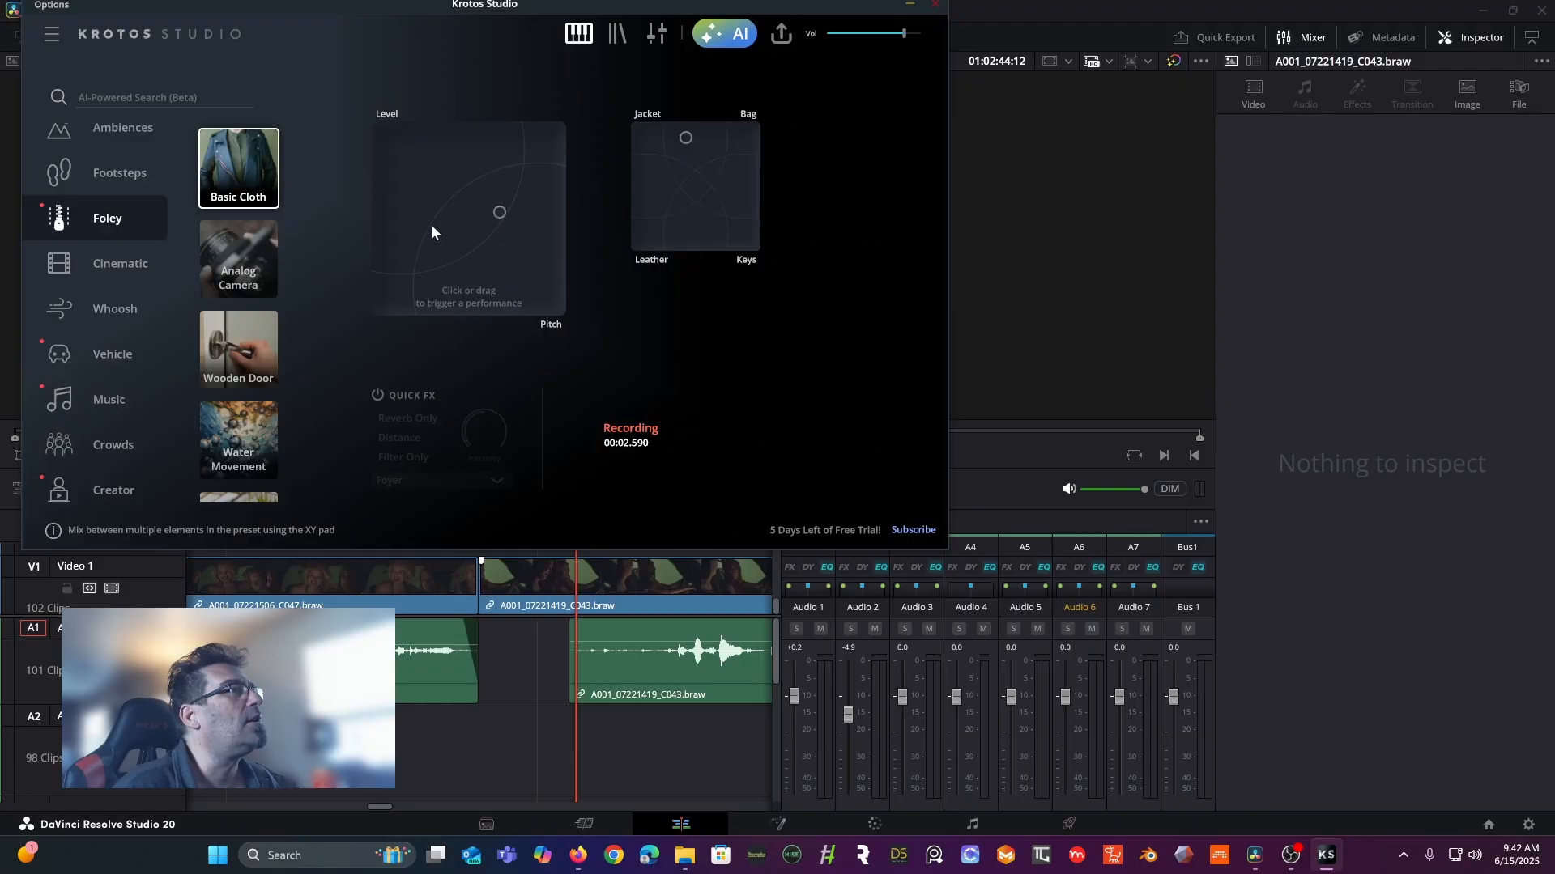
drag(441, 219, 476, 204)
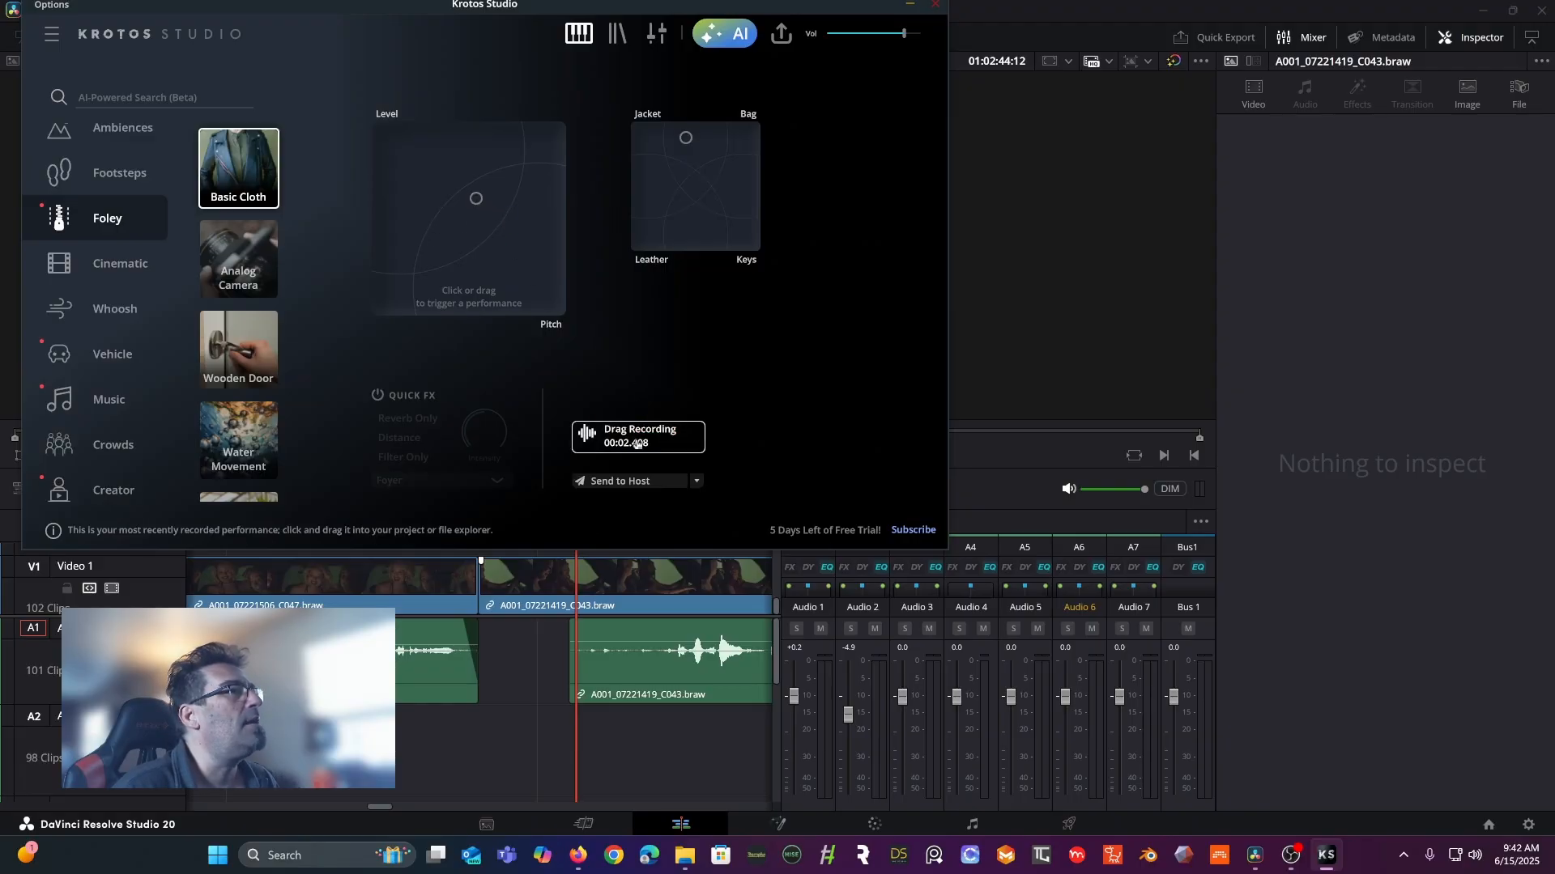
drag(636, 443, 444, 730)
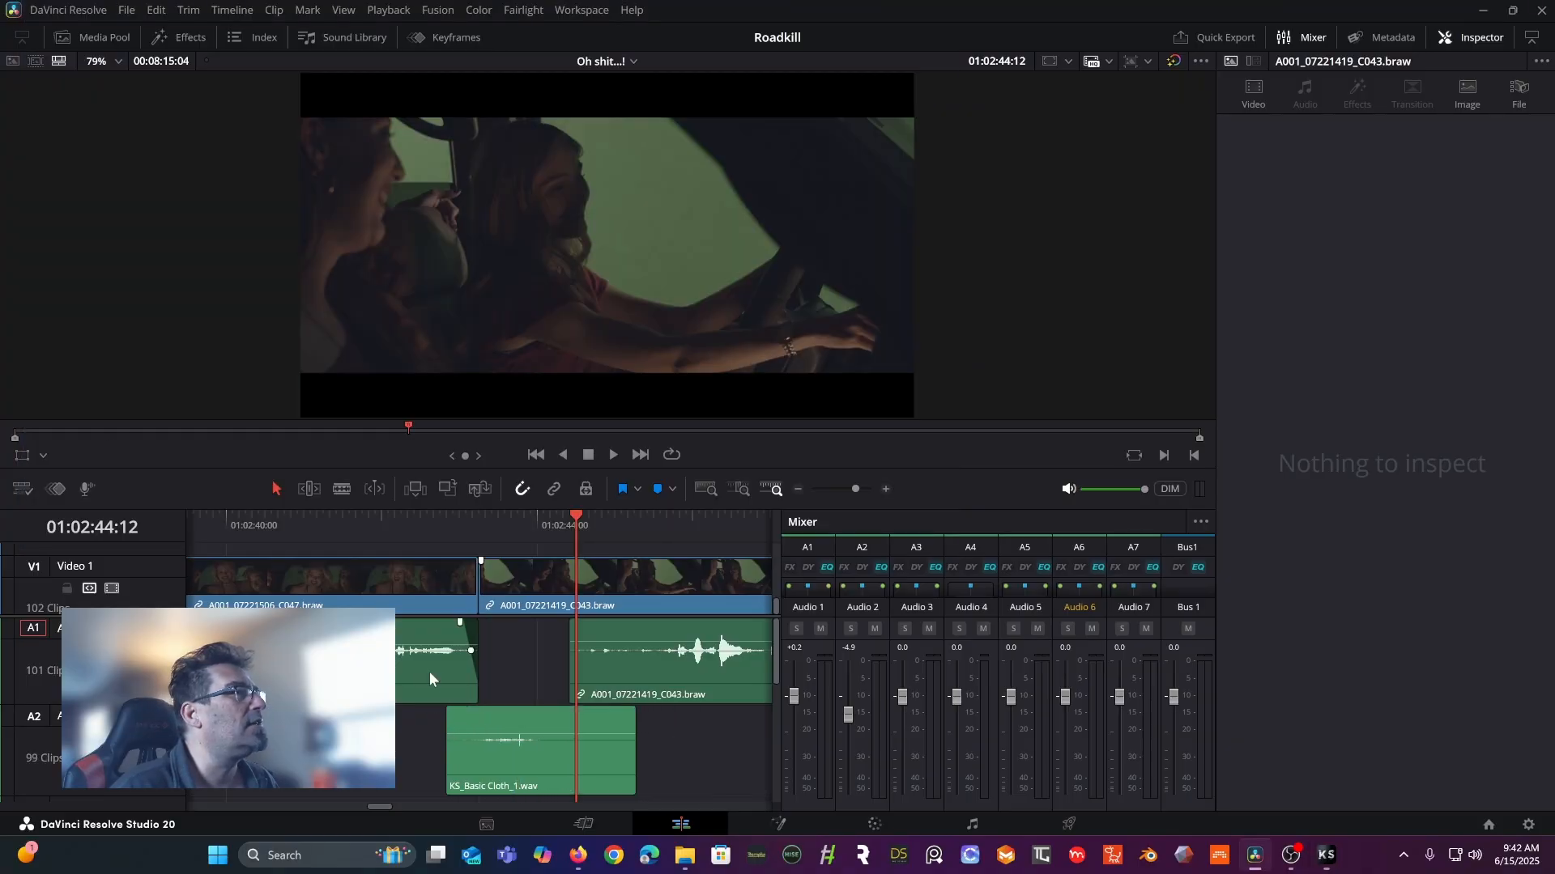
- Play the scene across the first Basic Cloth clip on Audio 2 and cut that clip from the timeline
click(385, 520)
key(space)
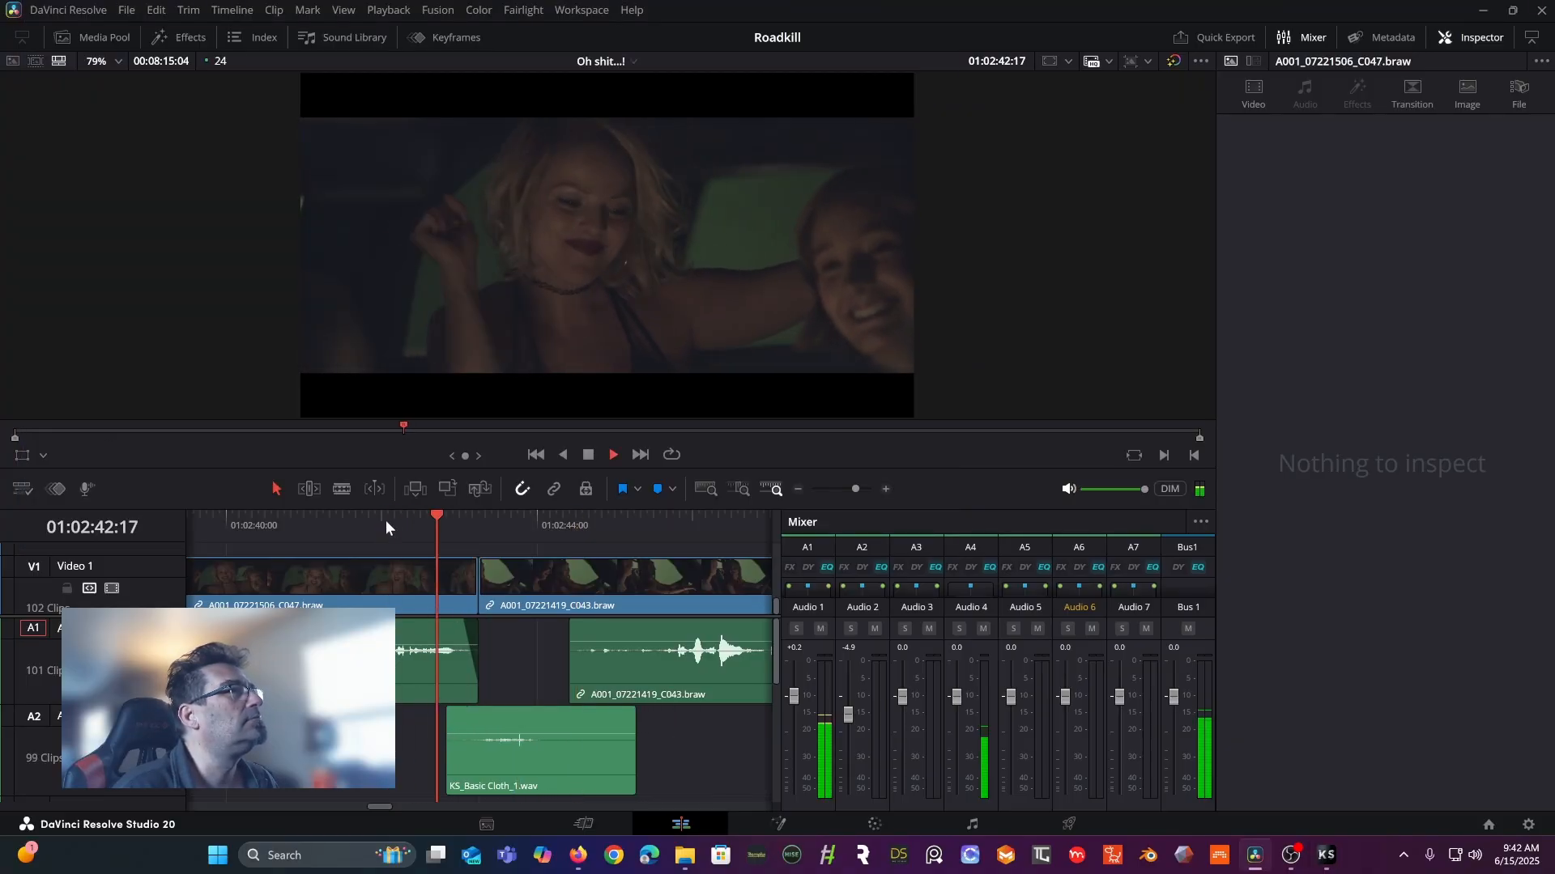
key(space)
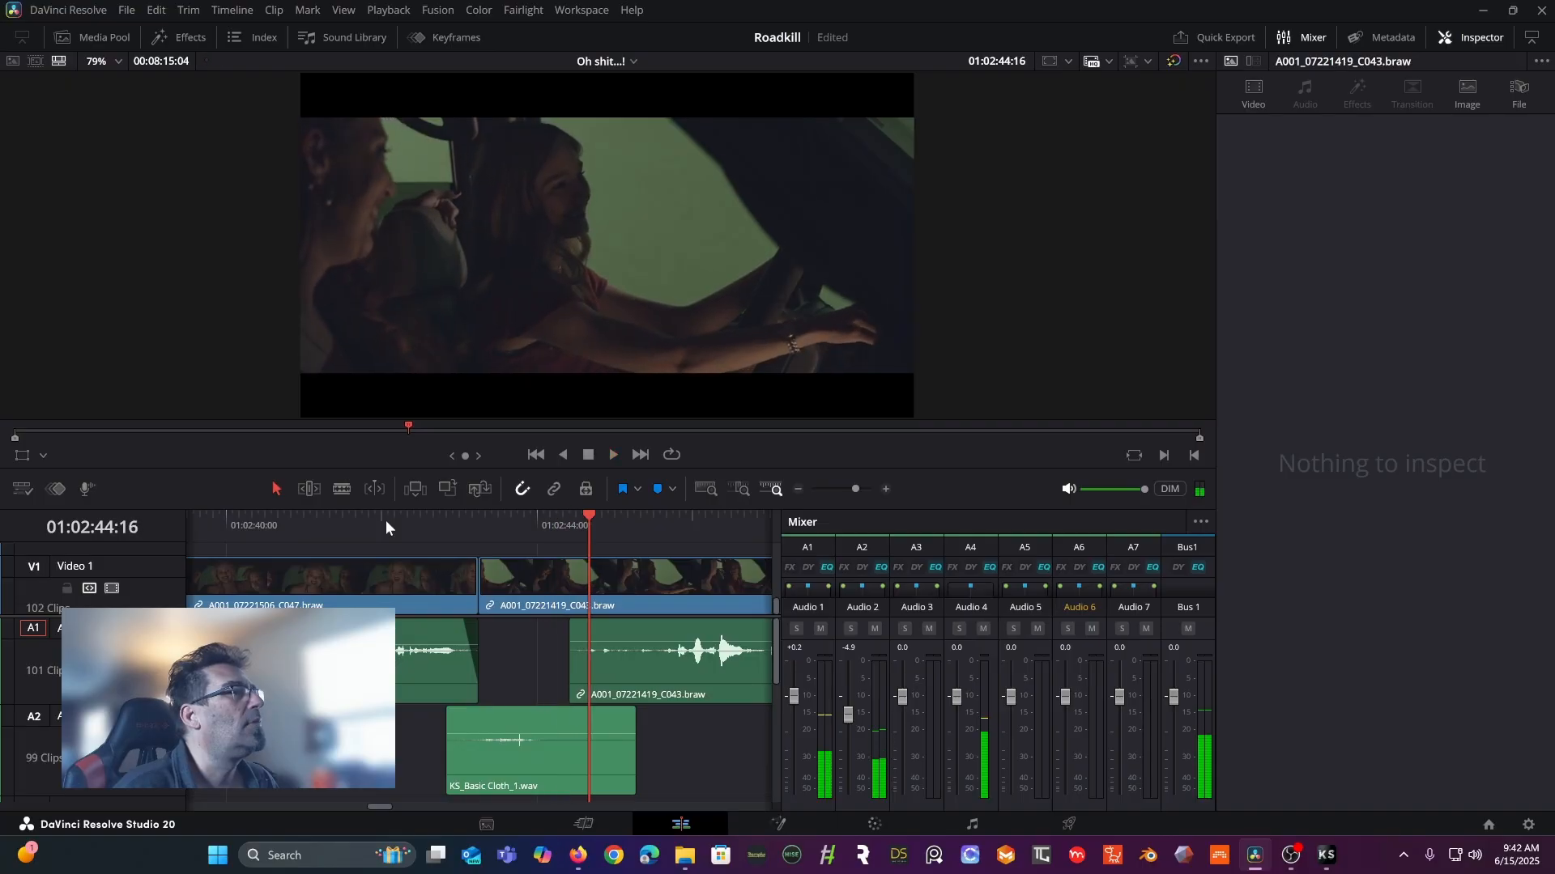
right_click(546, 721)
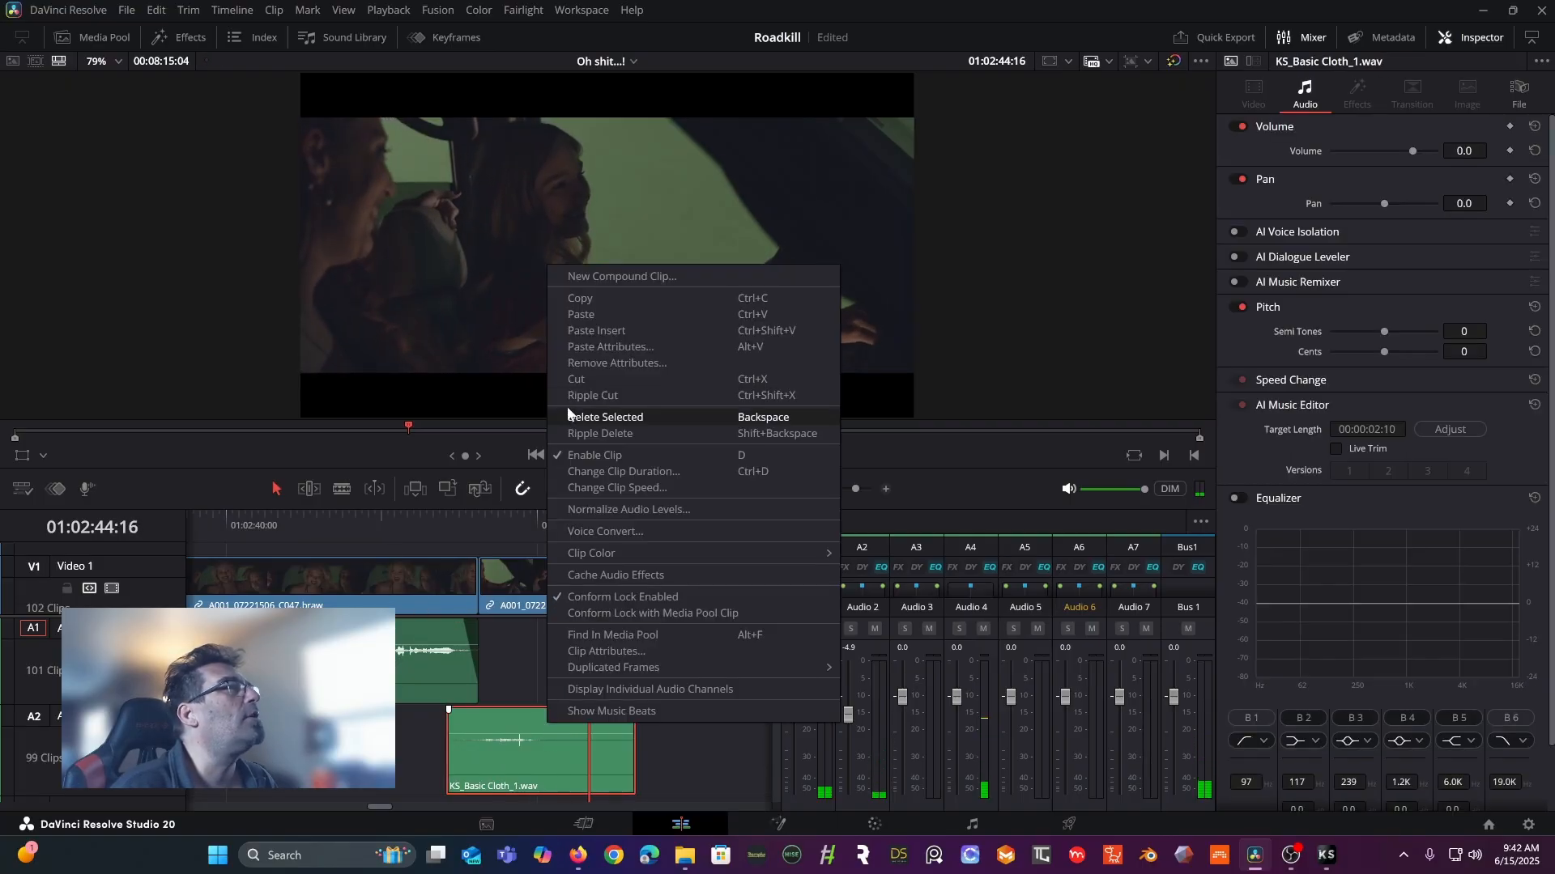
click(575, 379)
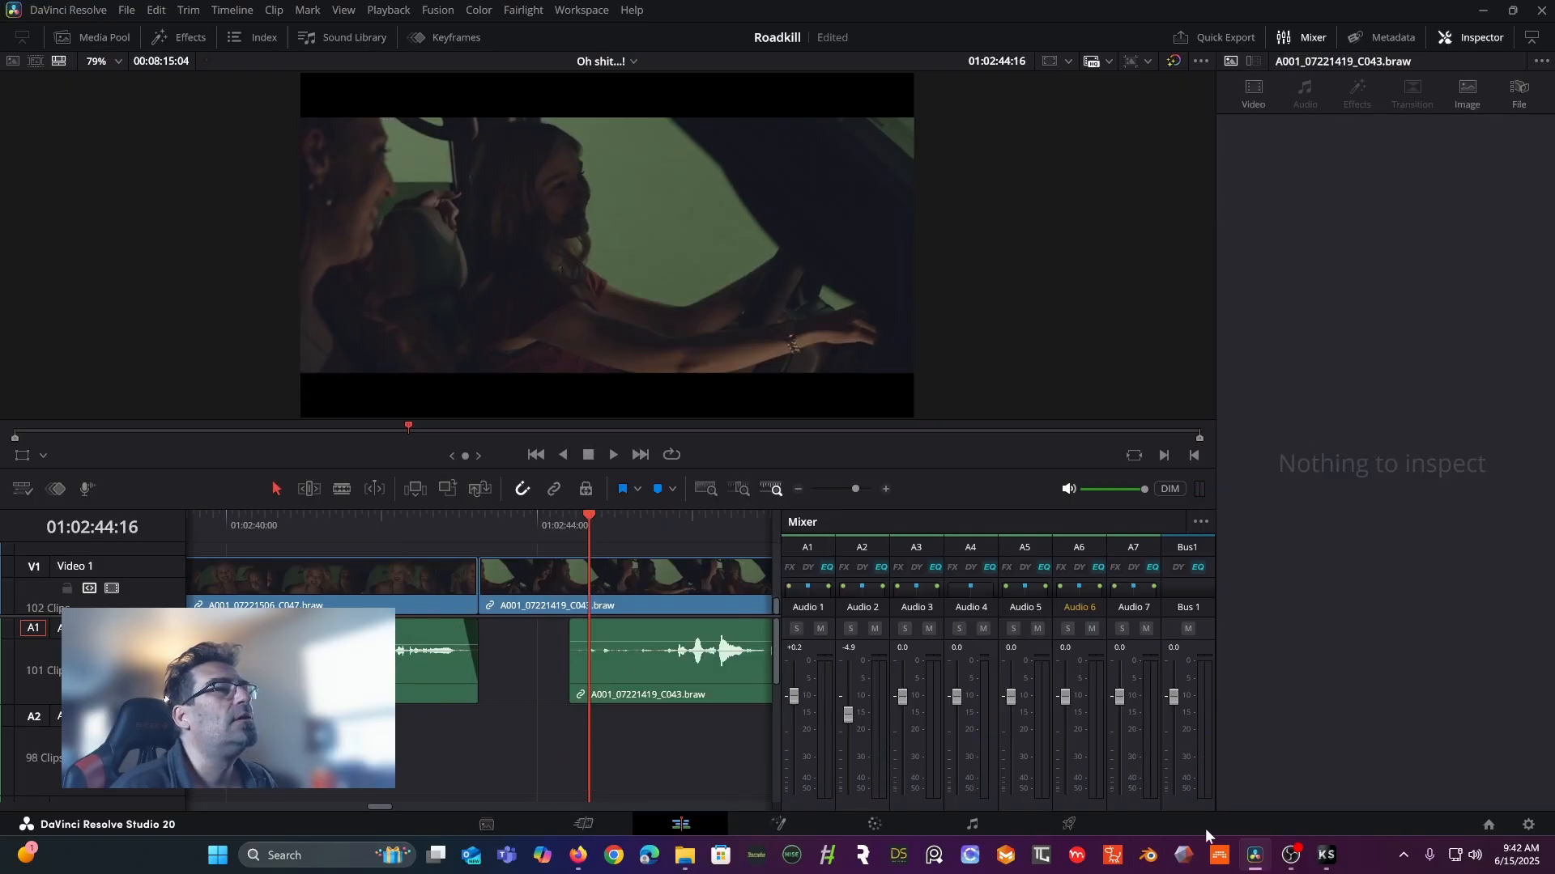
- Record a second Basic Cloth take about 3 seconds long in Krotos Studio and place it on Audio 2 starting near 01:02:42:23
click(1327, 855)
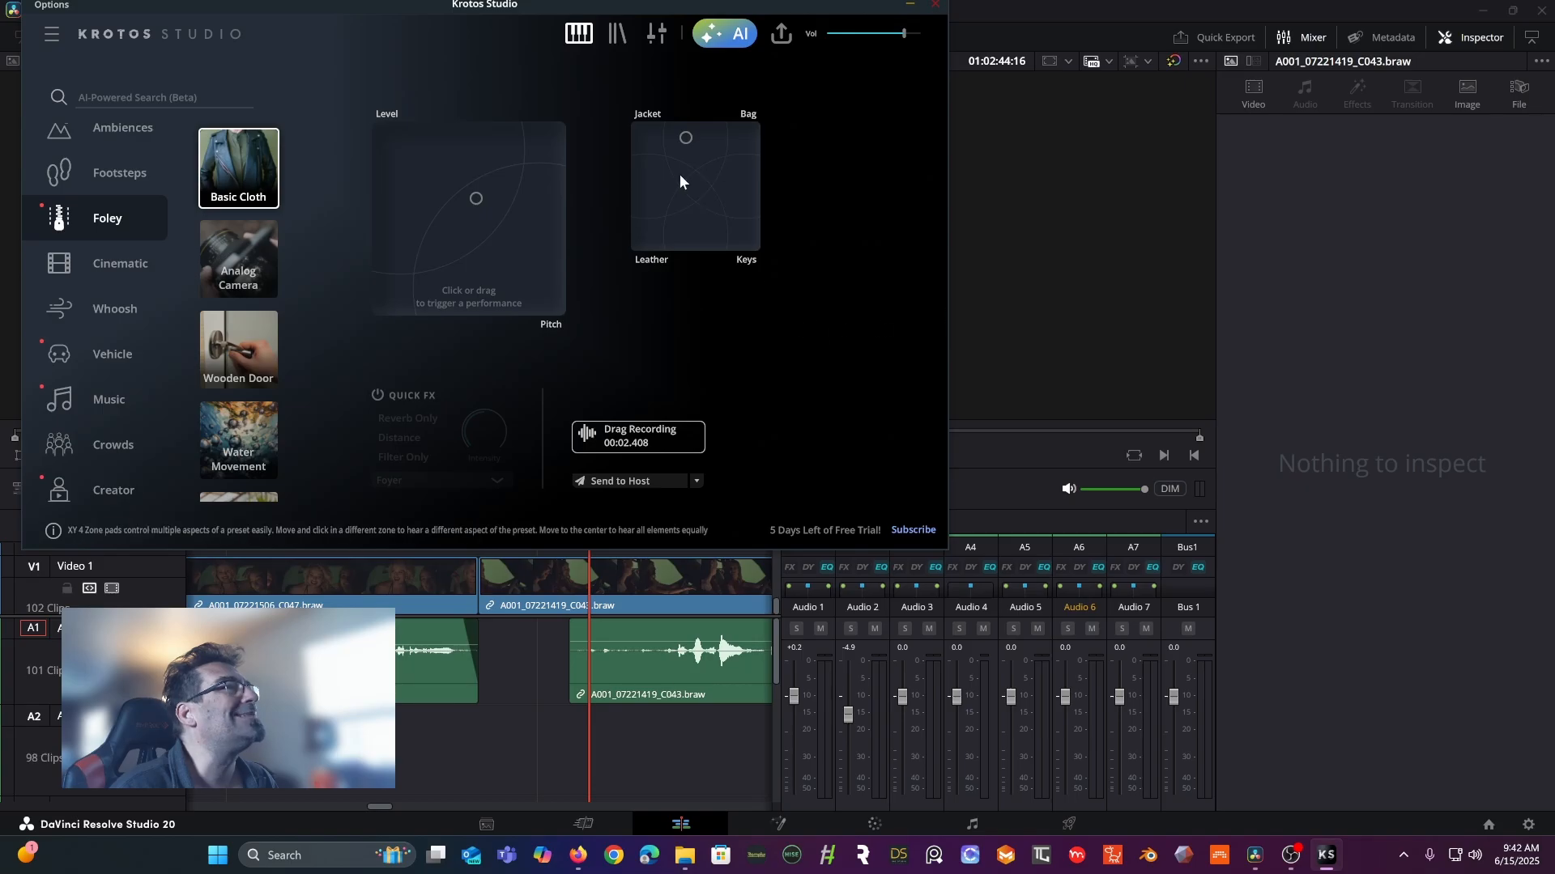
drag(476, 204, 461, 233)
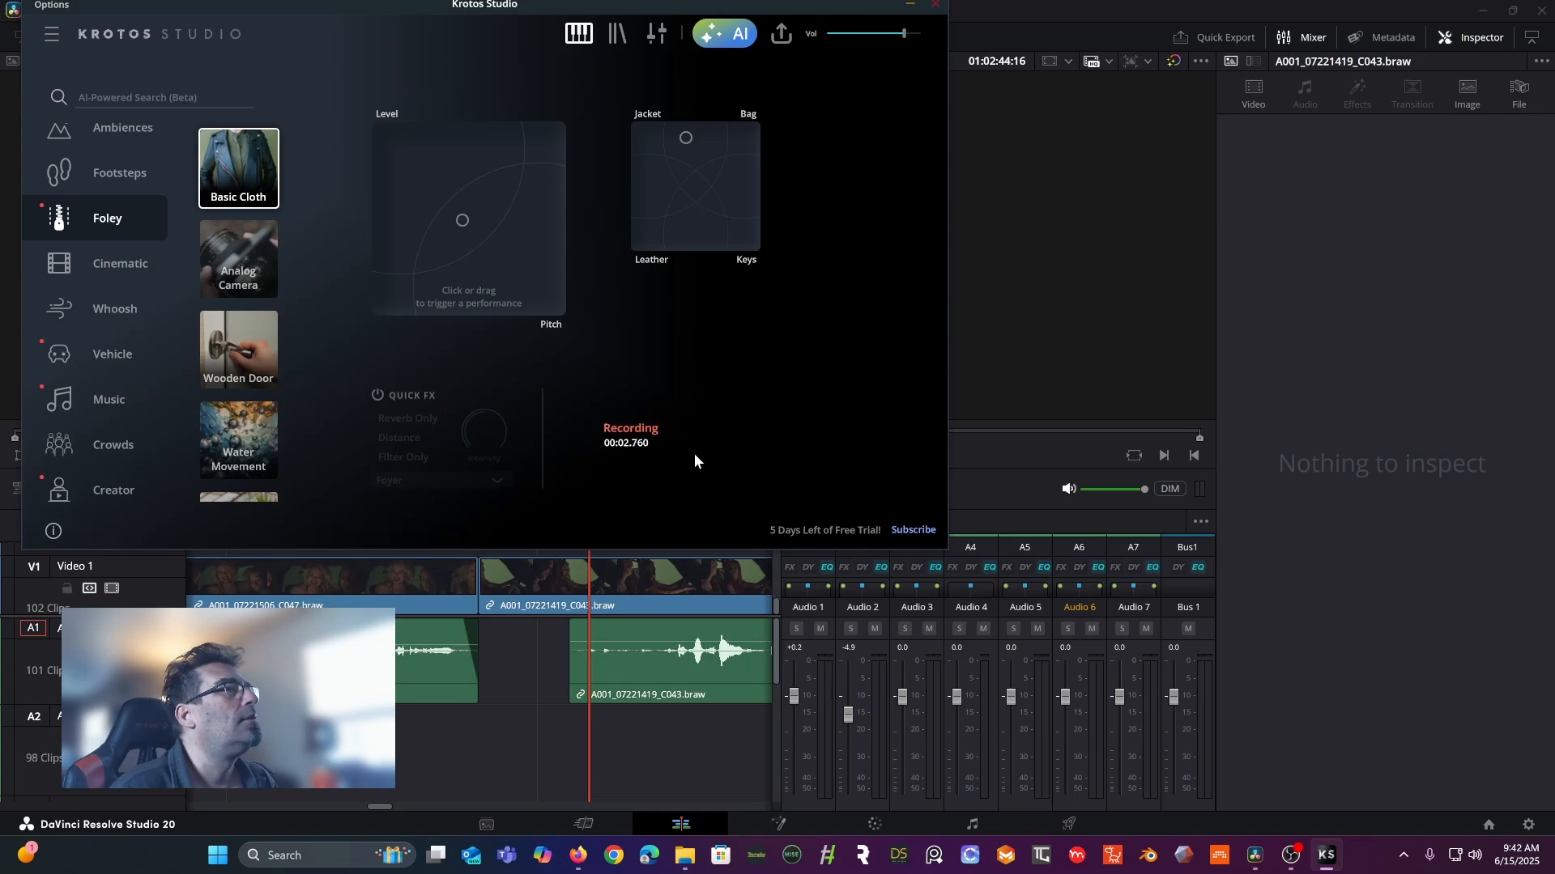
drag(656, 441, 469, 746)
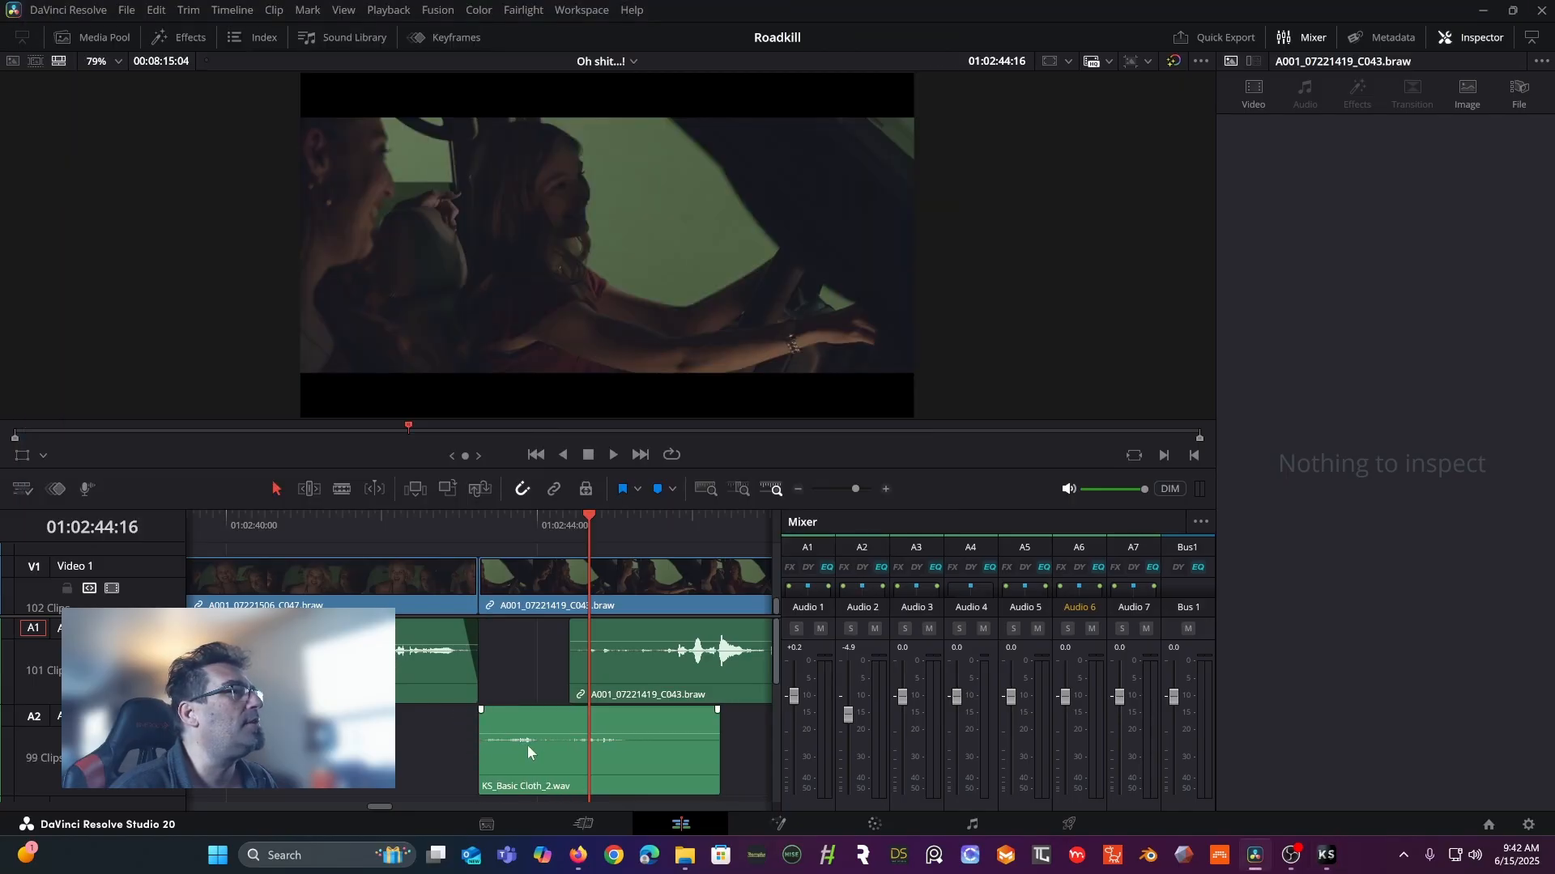
click(557, 777)
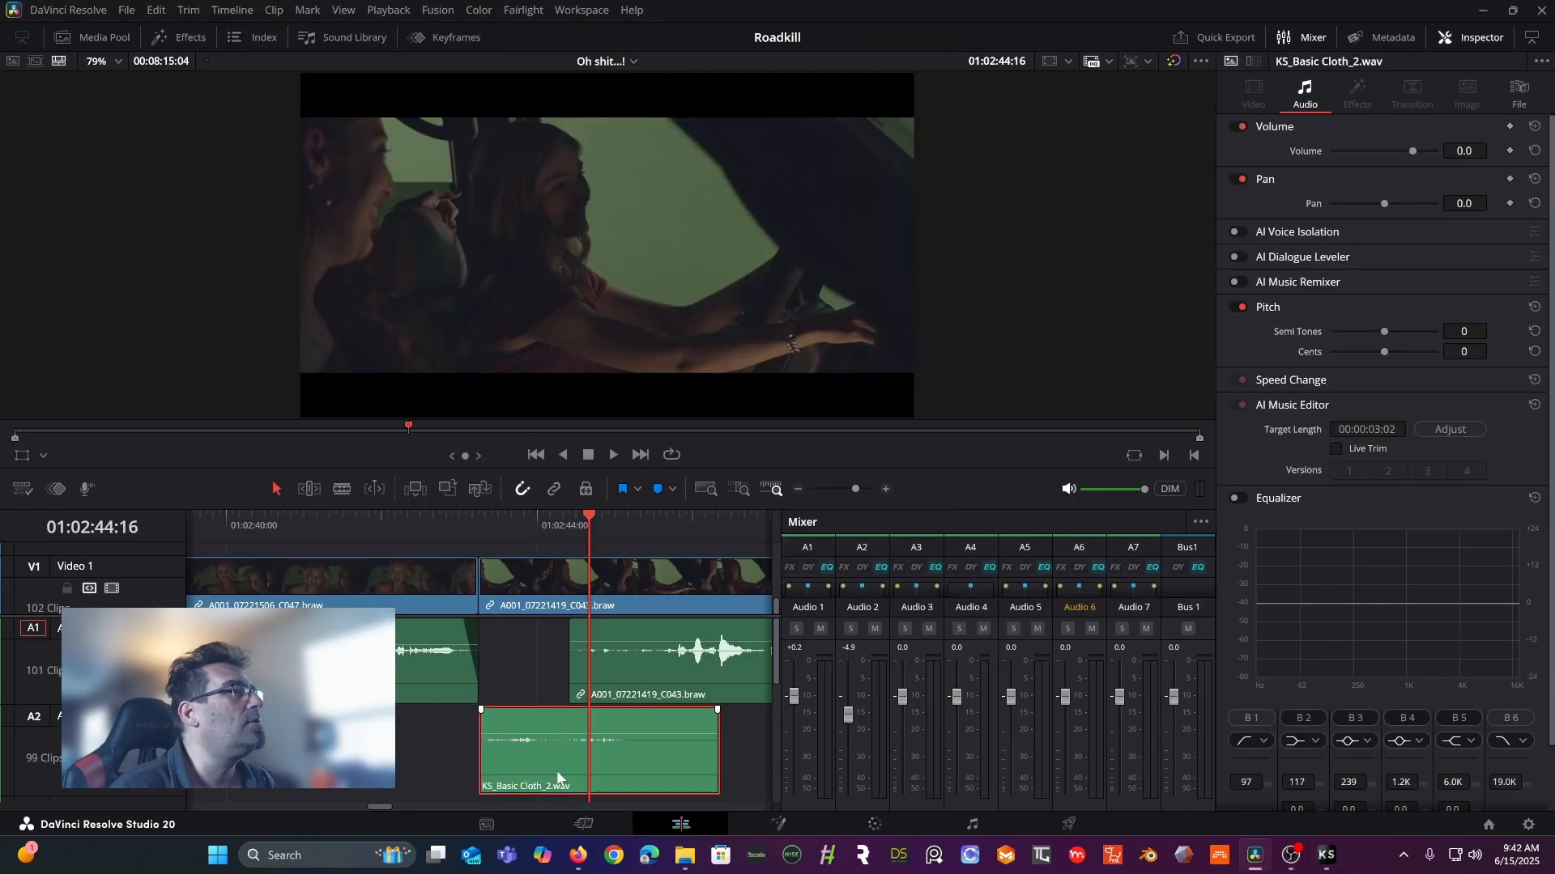
drag(557, 778, 534, 777)
- Play the scene from 01:02:42:13 across the second Basic Cloth clip and cut that clip from Audio 2
click(424, 523)
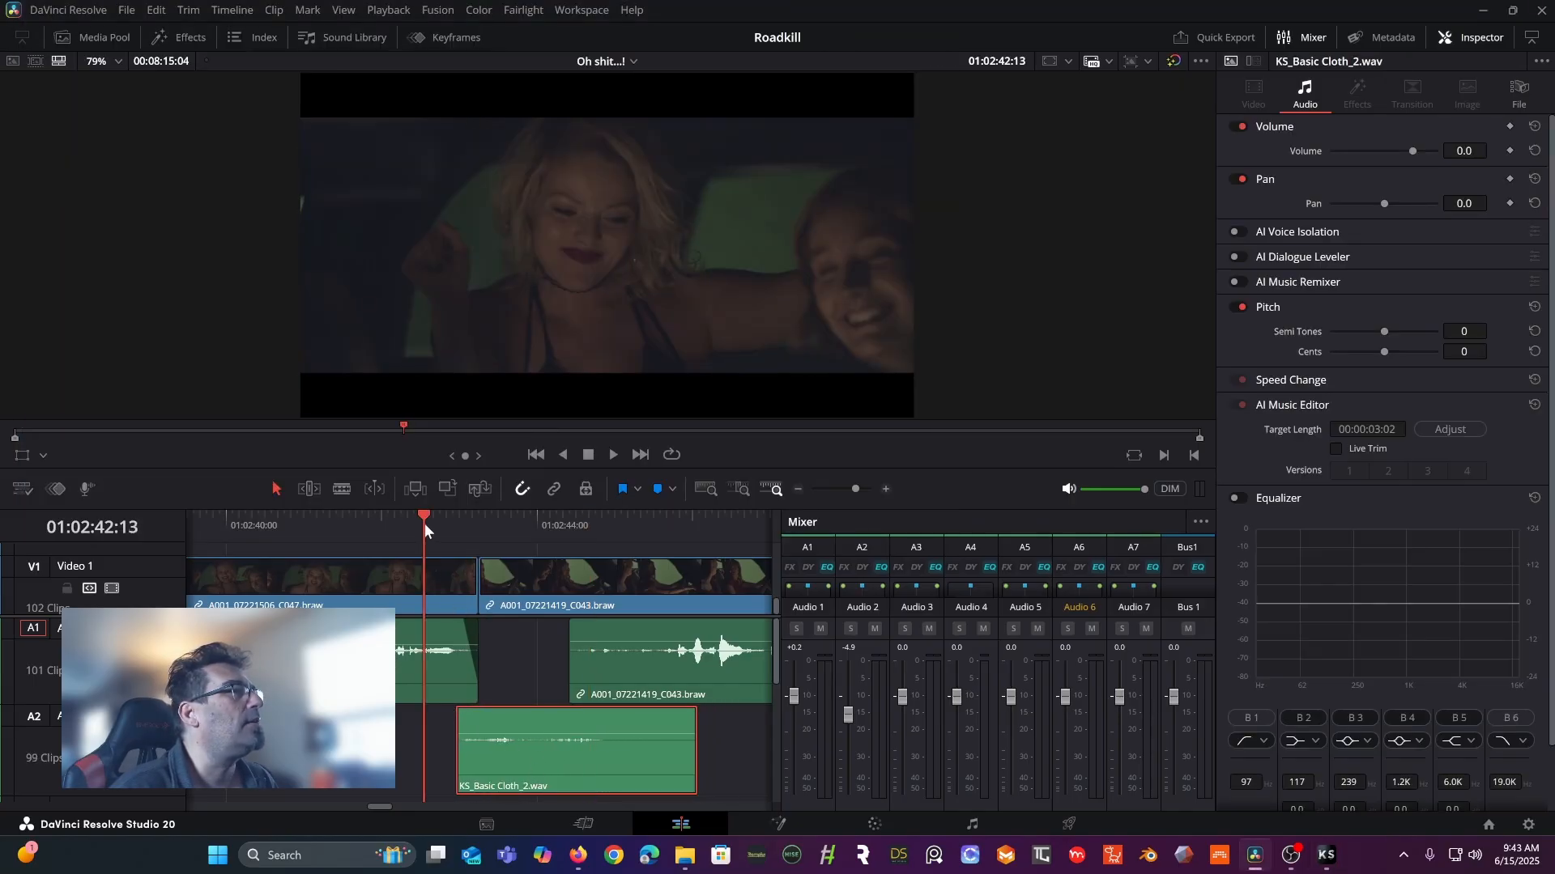
key(space)
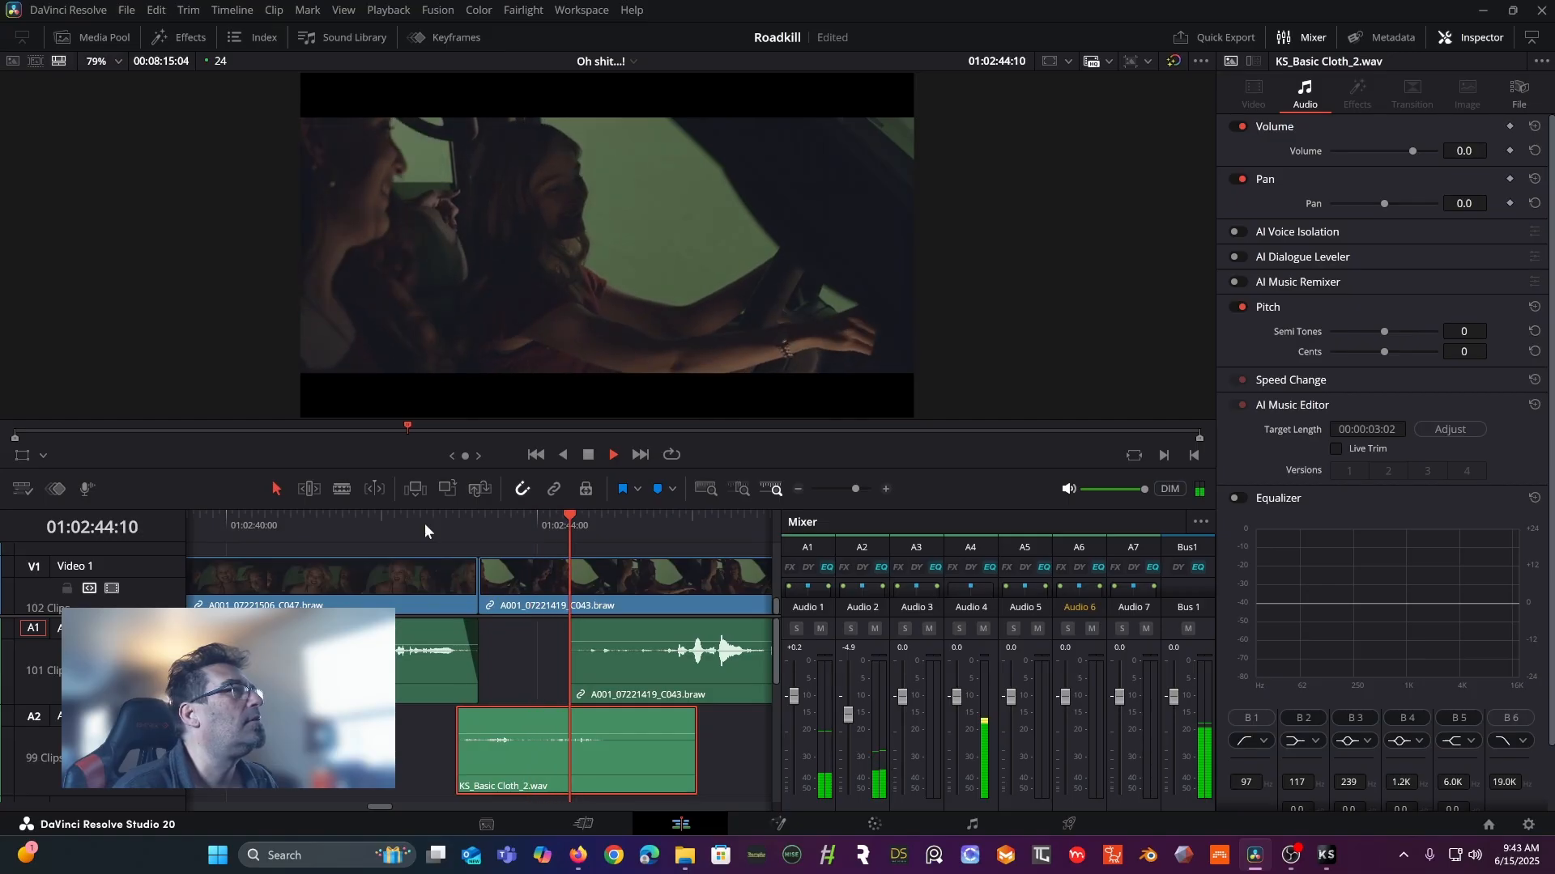
key(space)
right_click(548, 747)
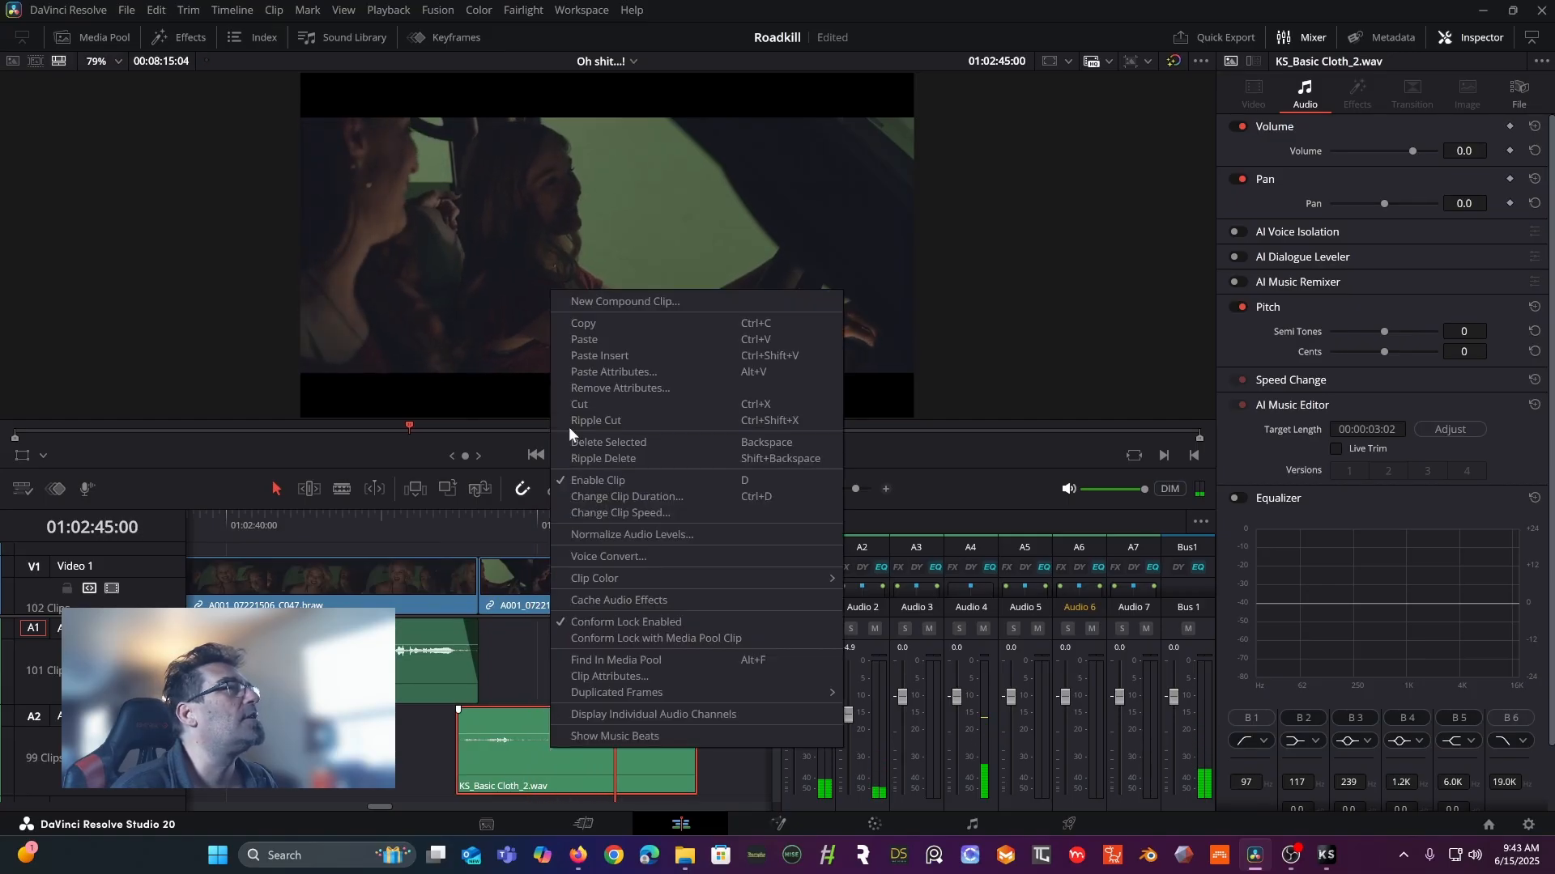
click(580, 405)
- Record another Basic Cloth take about 2.5 seconds long in Krotos Studio, place it on Audio 2 near 01:02:42:23, and play across it
click(1326, 855)
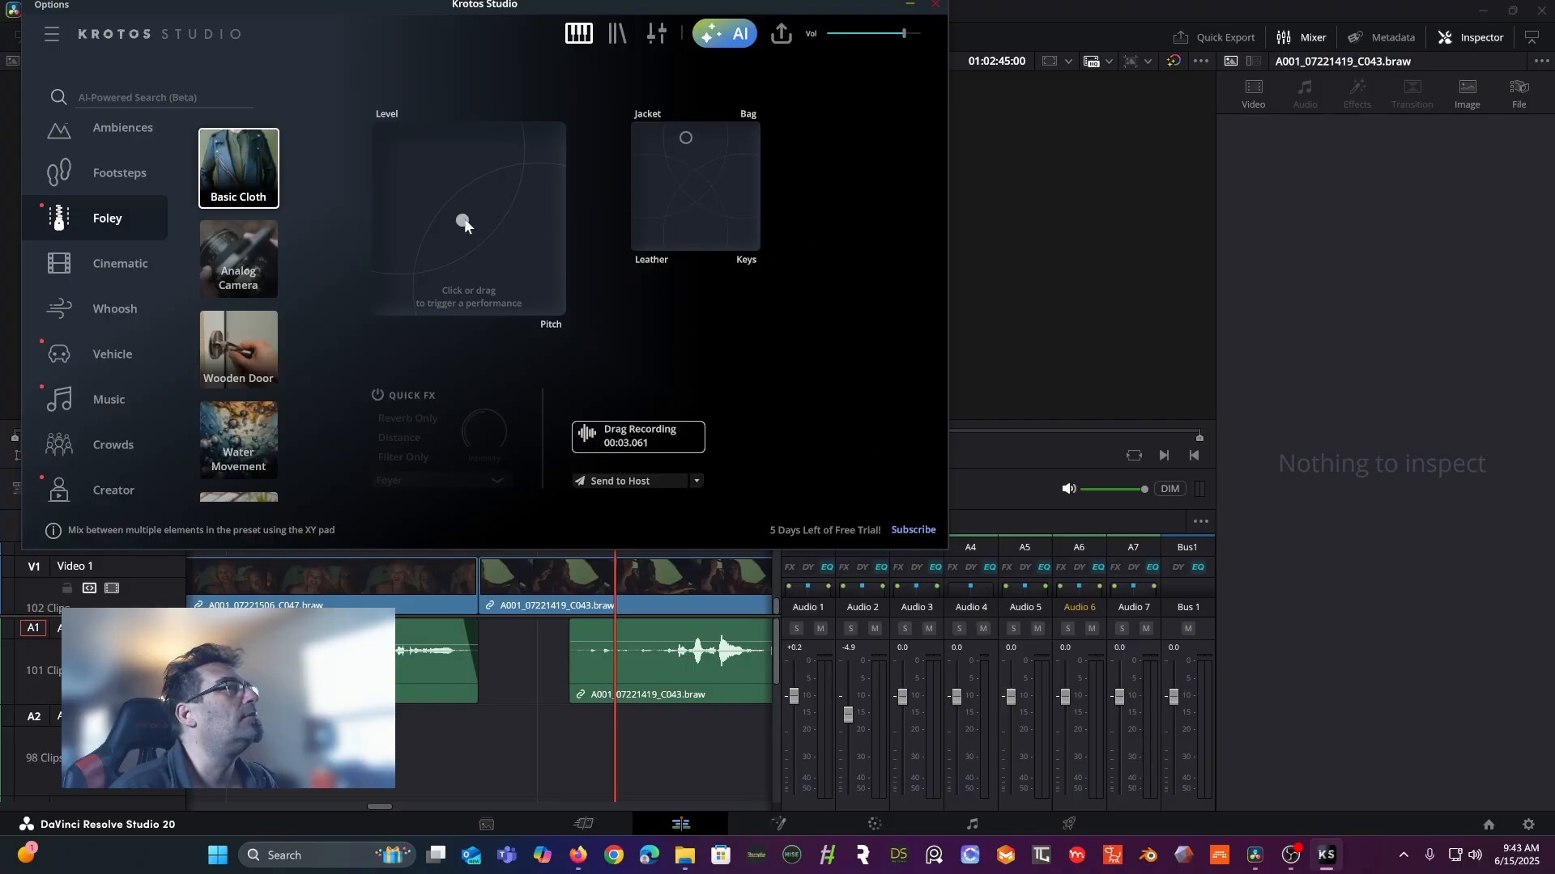
mouse_move(464, 217)
mouse_down()
mouse_move(479, 187)
mouse_move(508, 229)
mouse_move(512, 207)
mouse_move(476, 194)
mouse_up()
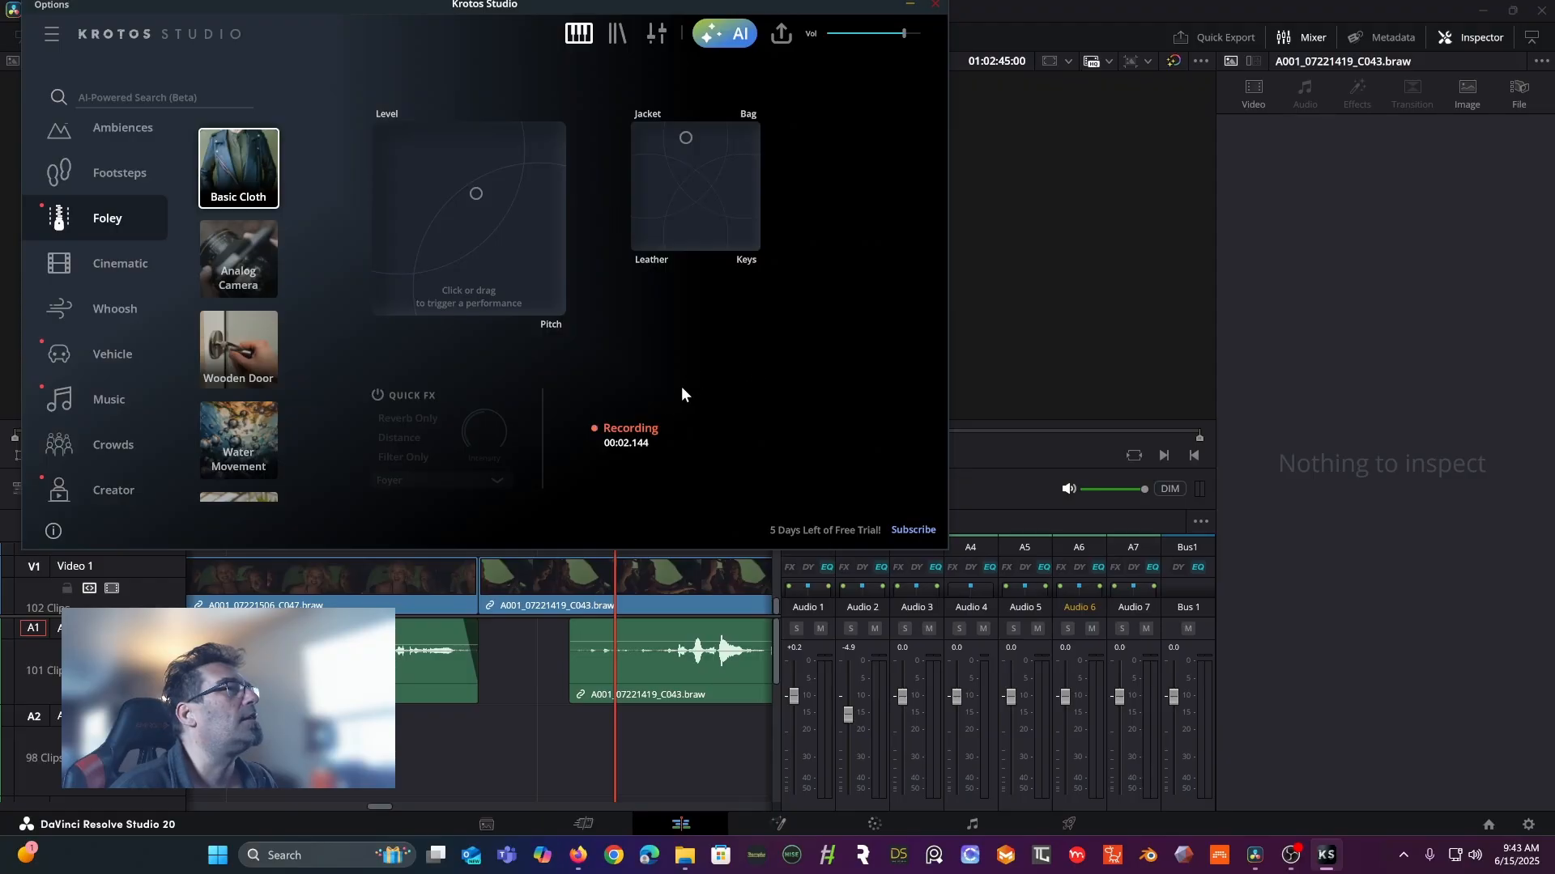
drag(644, 437, 454, 729)
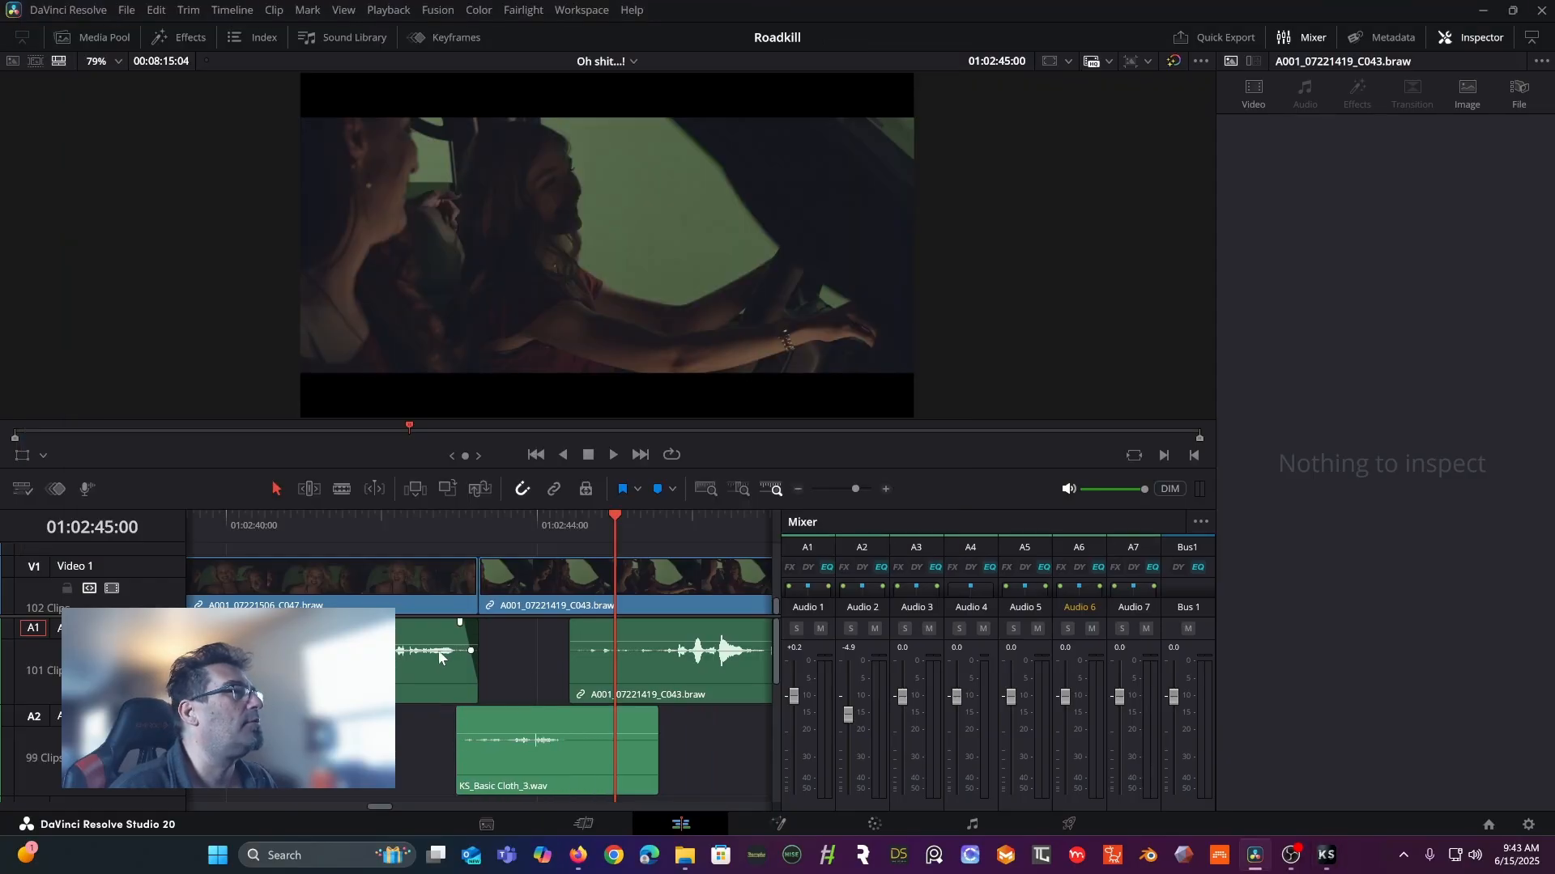
click(402, 526)
key(space)
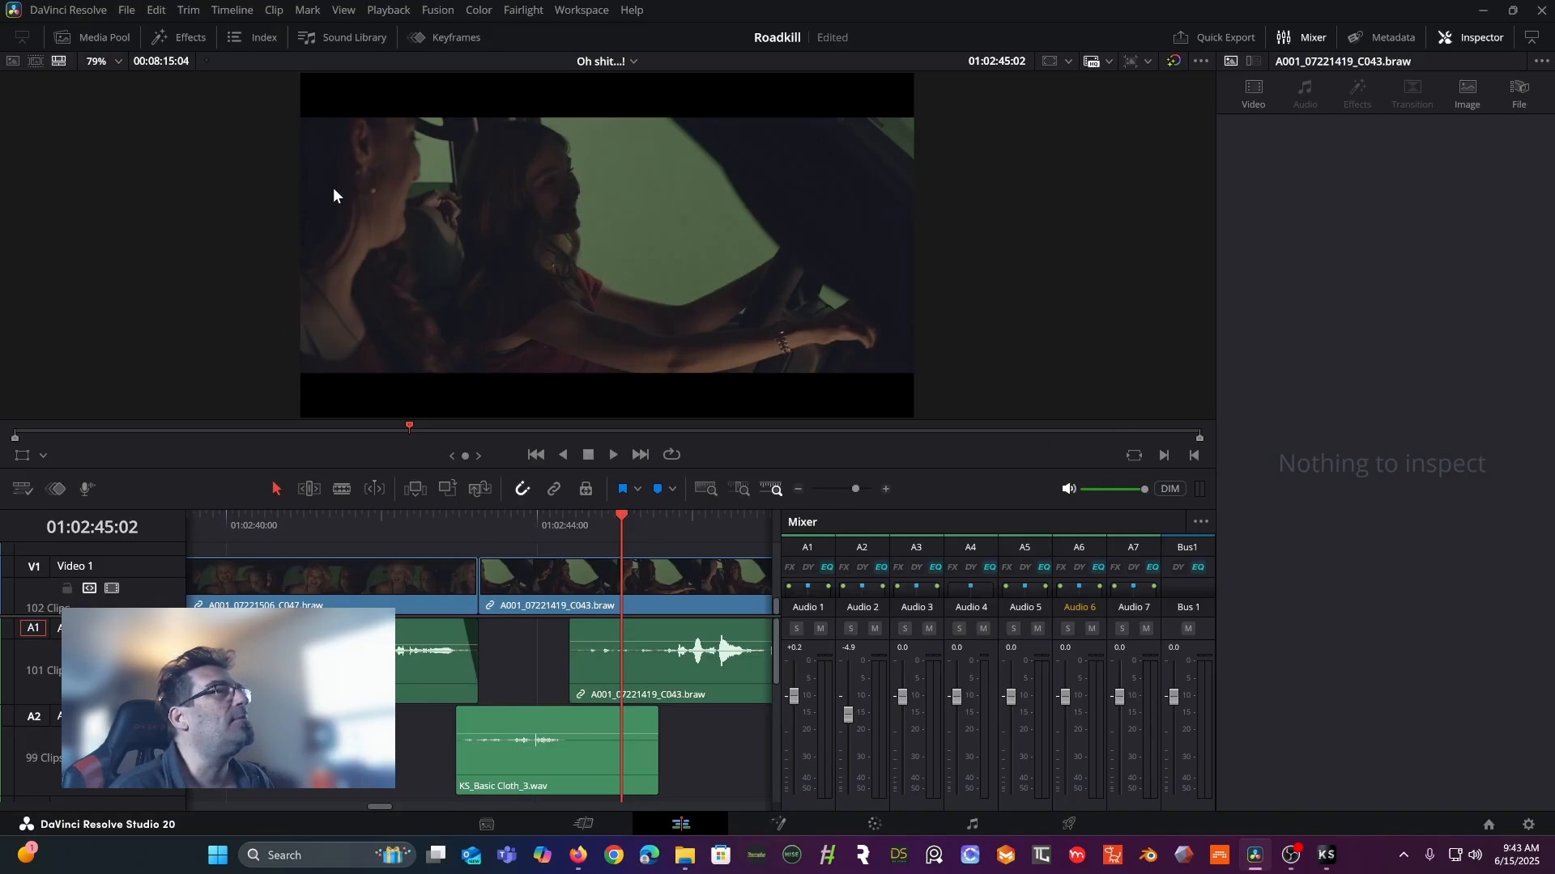
- Return to Krotos Studio and audition the Analog Camera Foley preset by moving its performance point from Wind toward the centre
click(1320, 854)
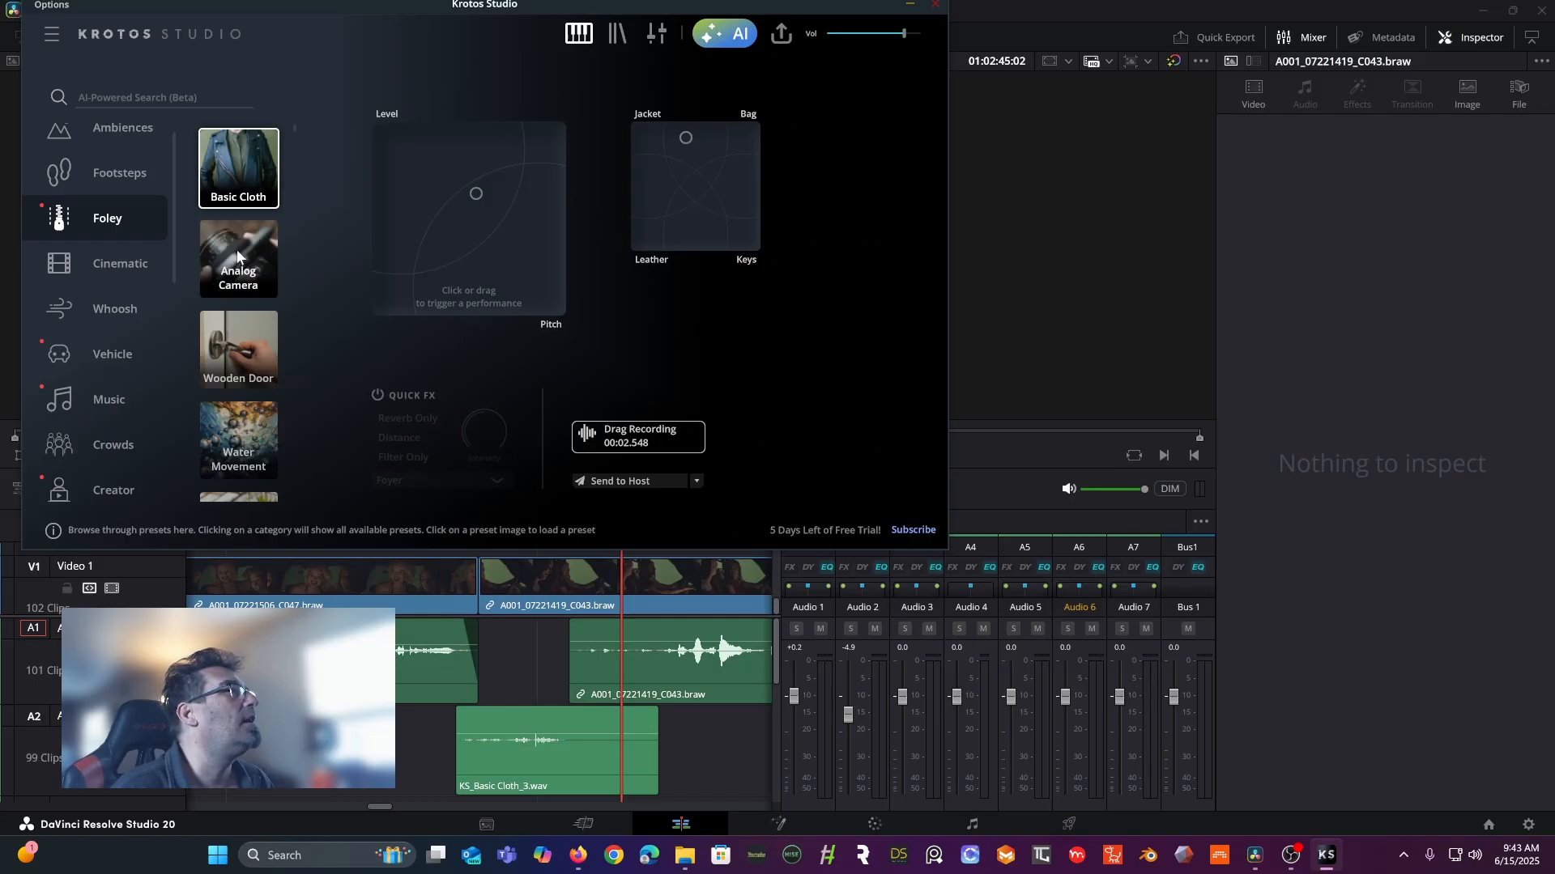
scroll(238, 252, down, 1)
click(237, 219)
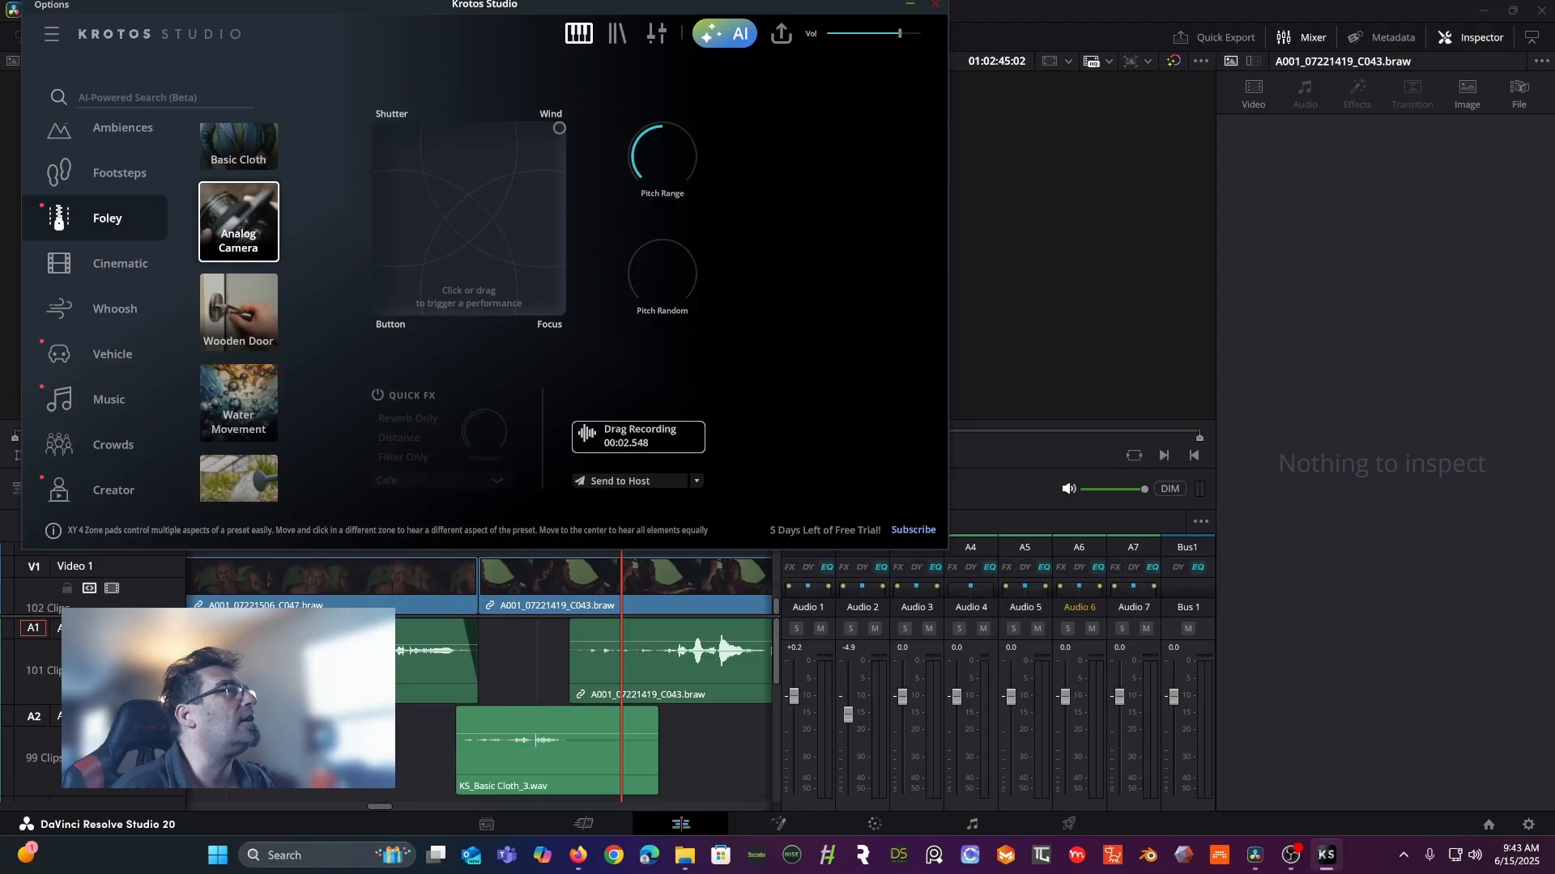
mouse_move(559, 128)
mouse_down()
mouse_move(423, 250)
mouse_move(489, 173)
mouse_up()
- Load the Wooden Door Foley preset and audition its Lock and Close sounds
scroll(273, 325, down, 3)
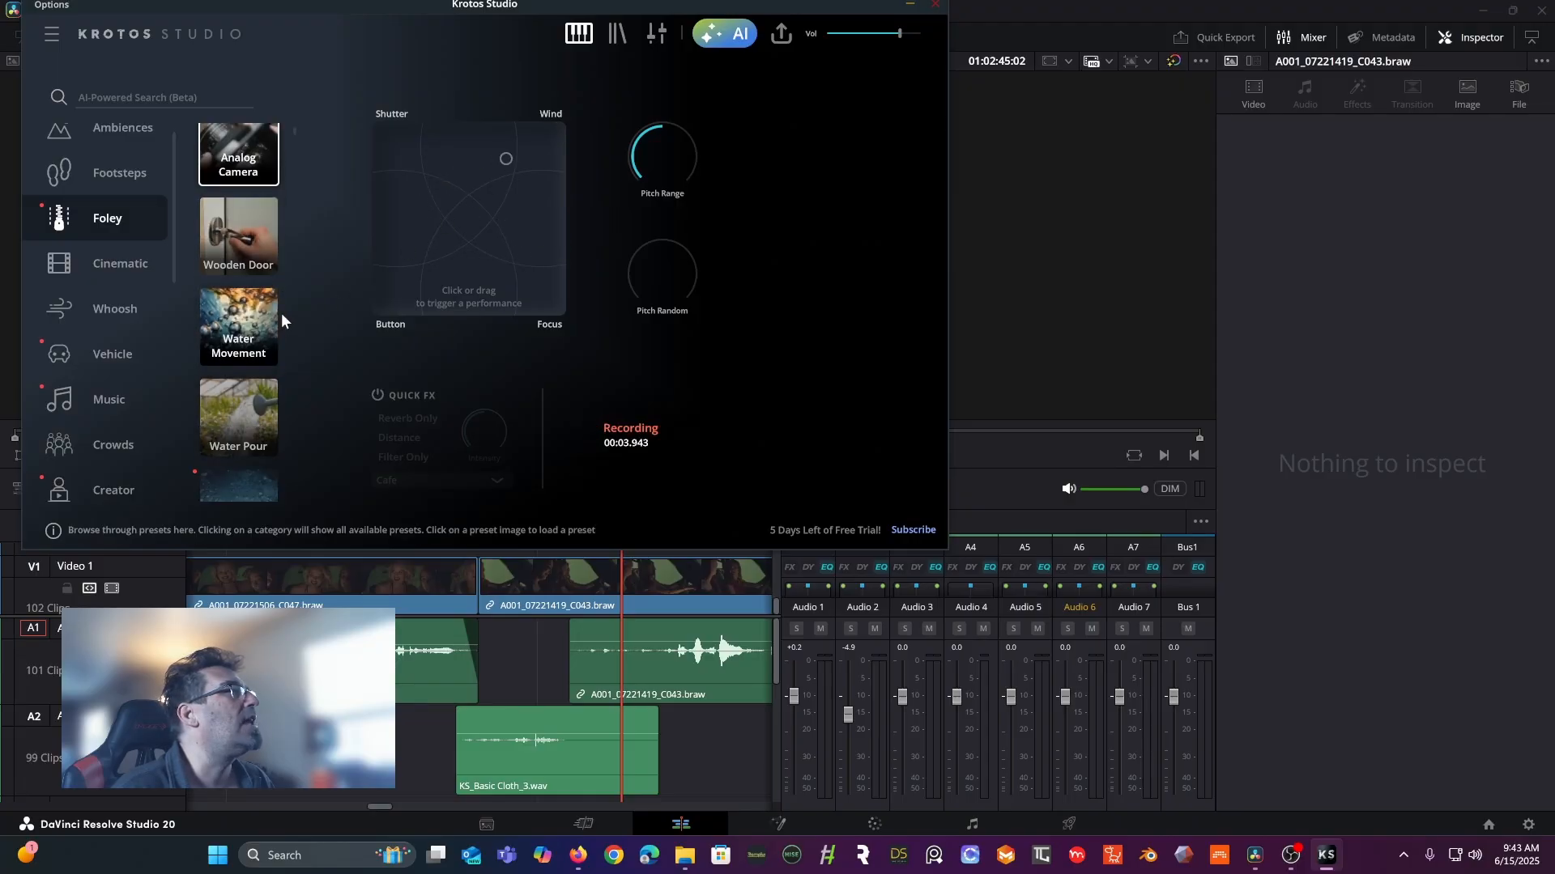
click(239, 194)
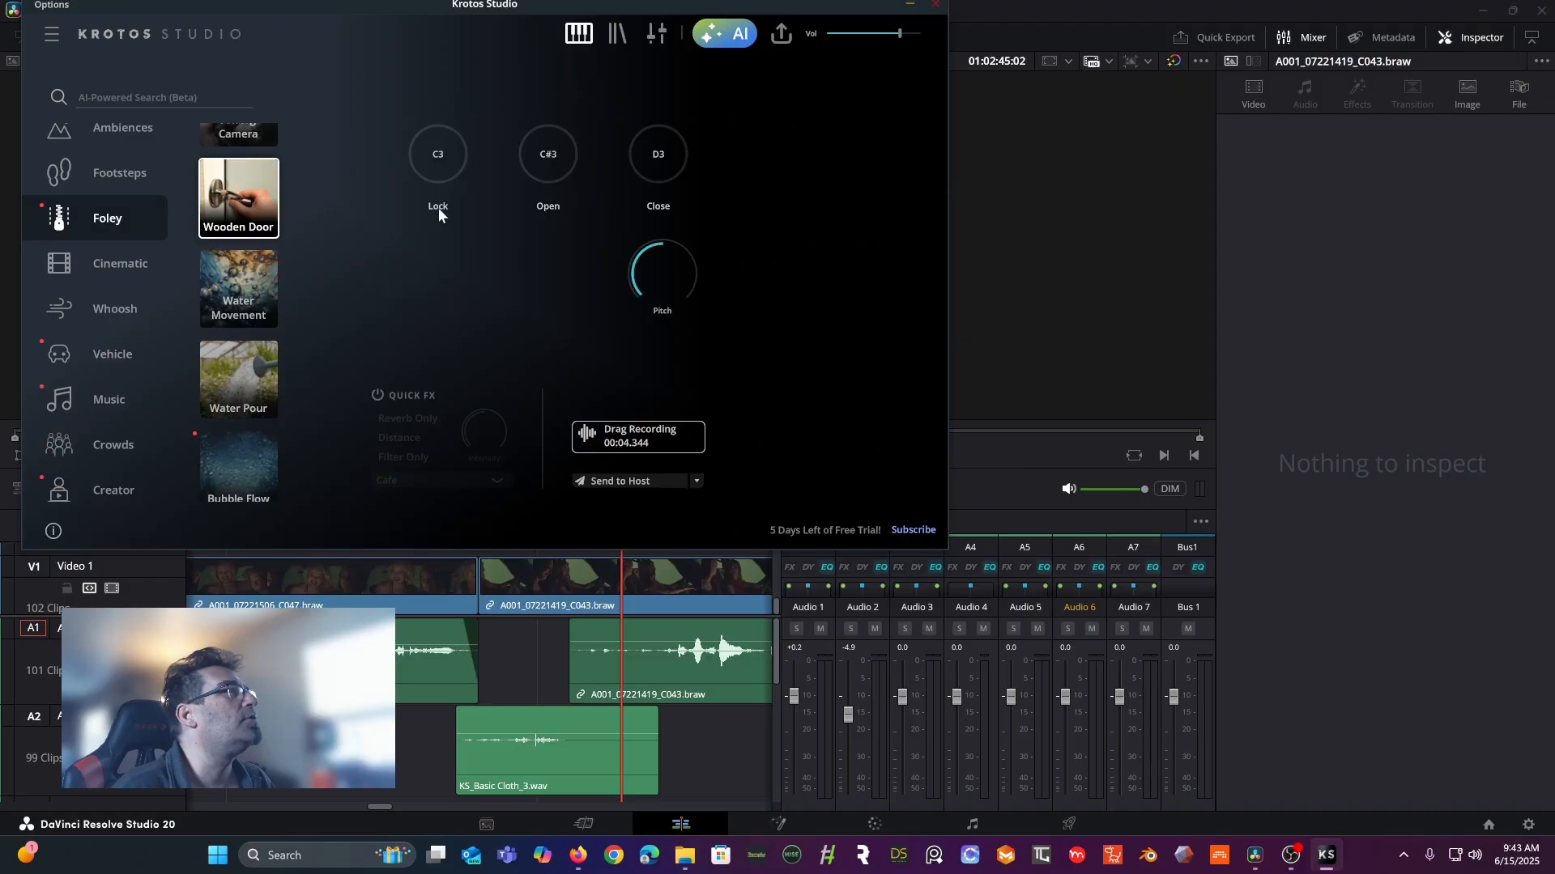
click(433, 158)
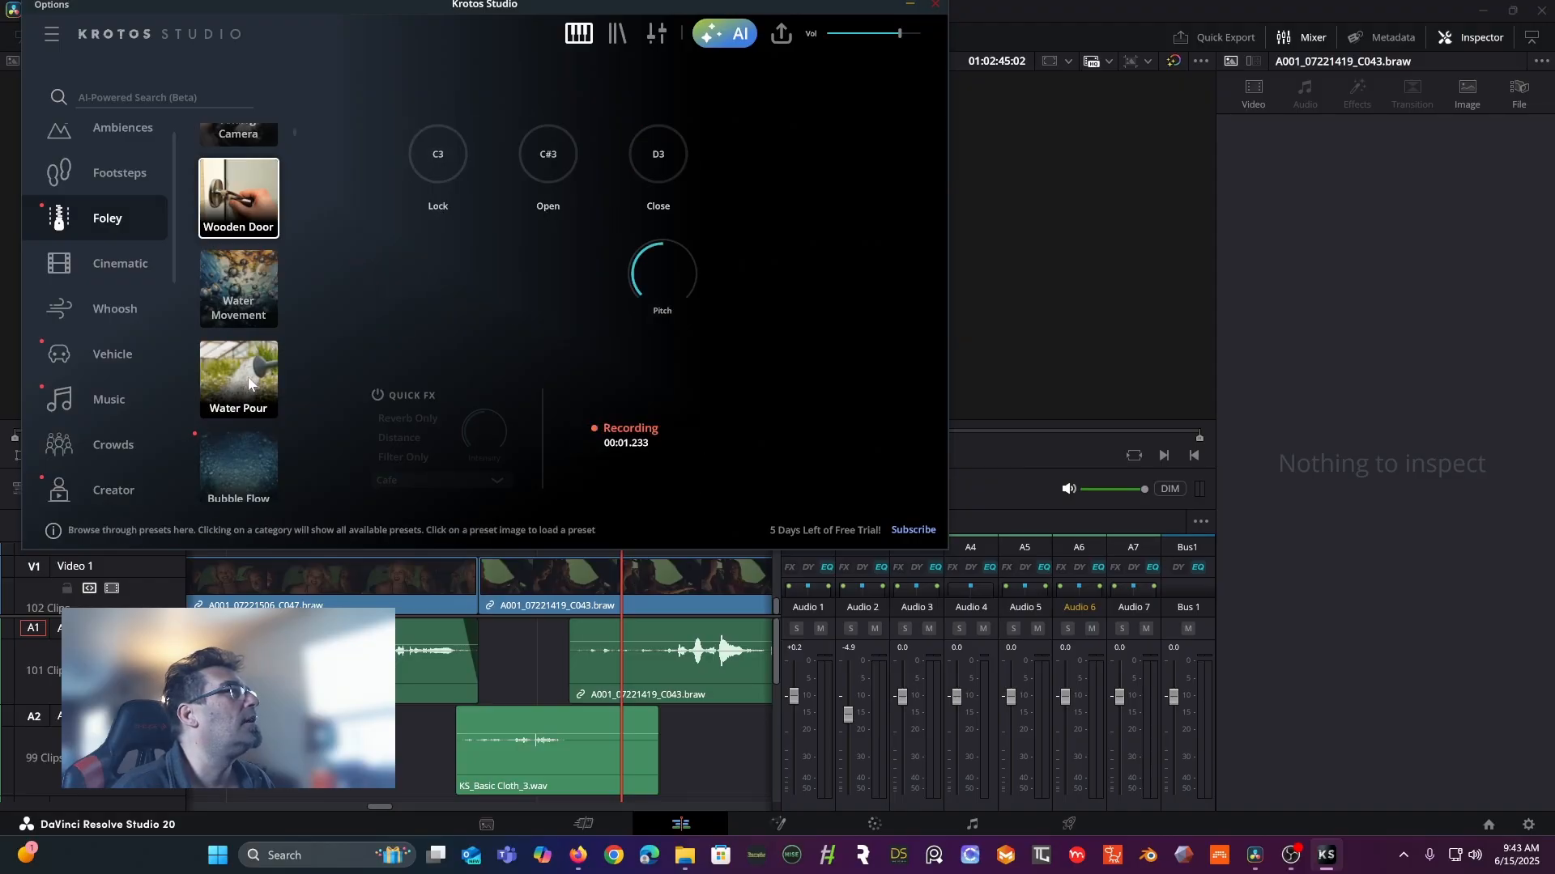
click(640, 155)
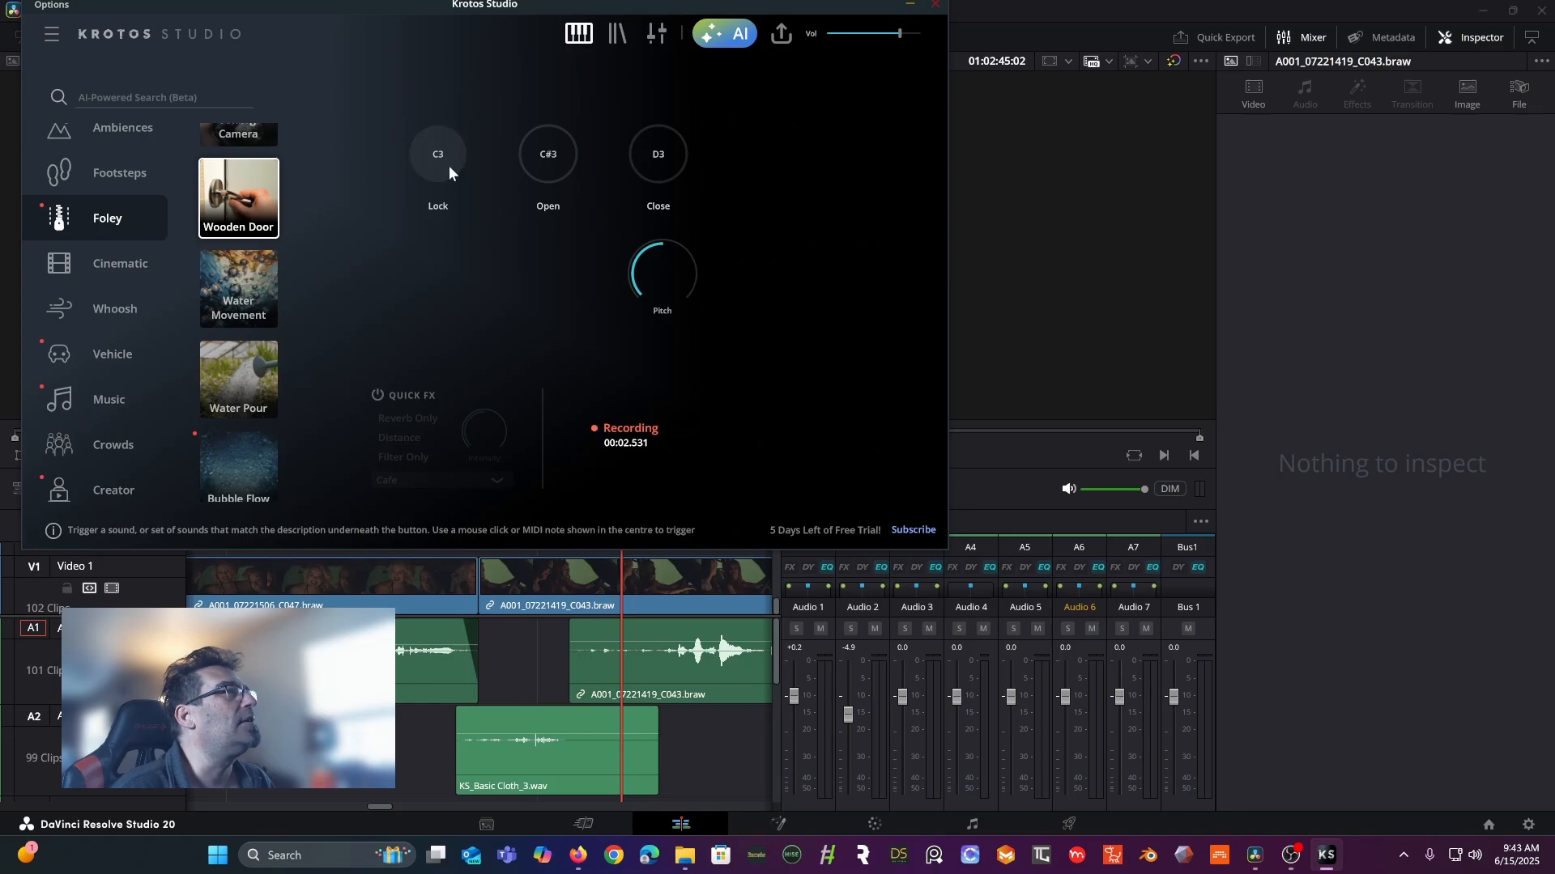
- Audition the Digital Camera preset's performance pad and Flash Click sound, and load the Snapshot Camera preset
scroll(226, 320, down, 3)
scroll(245, 311, down, 6)
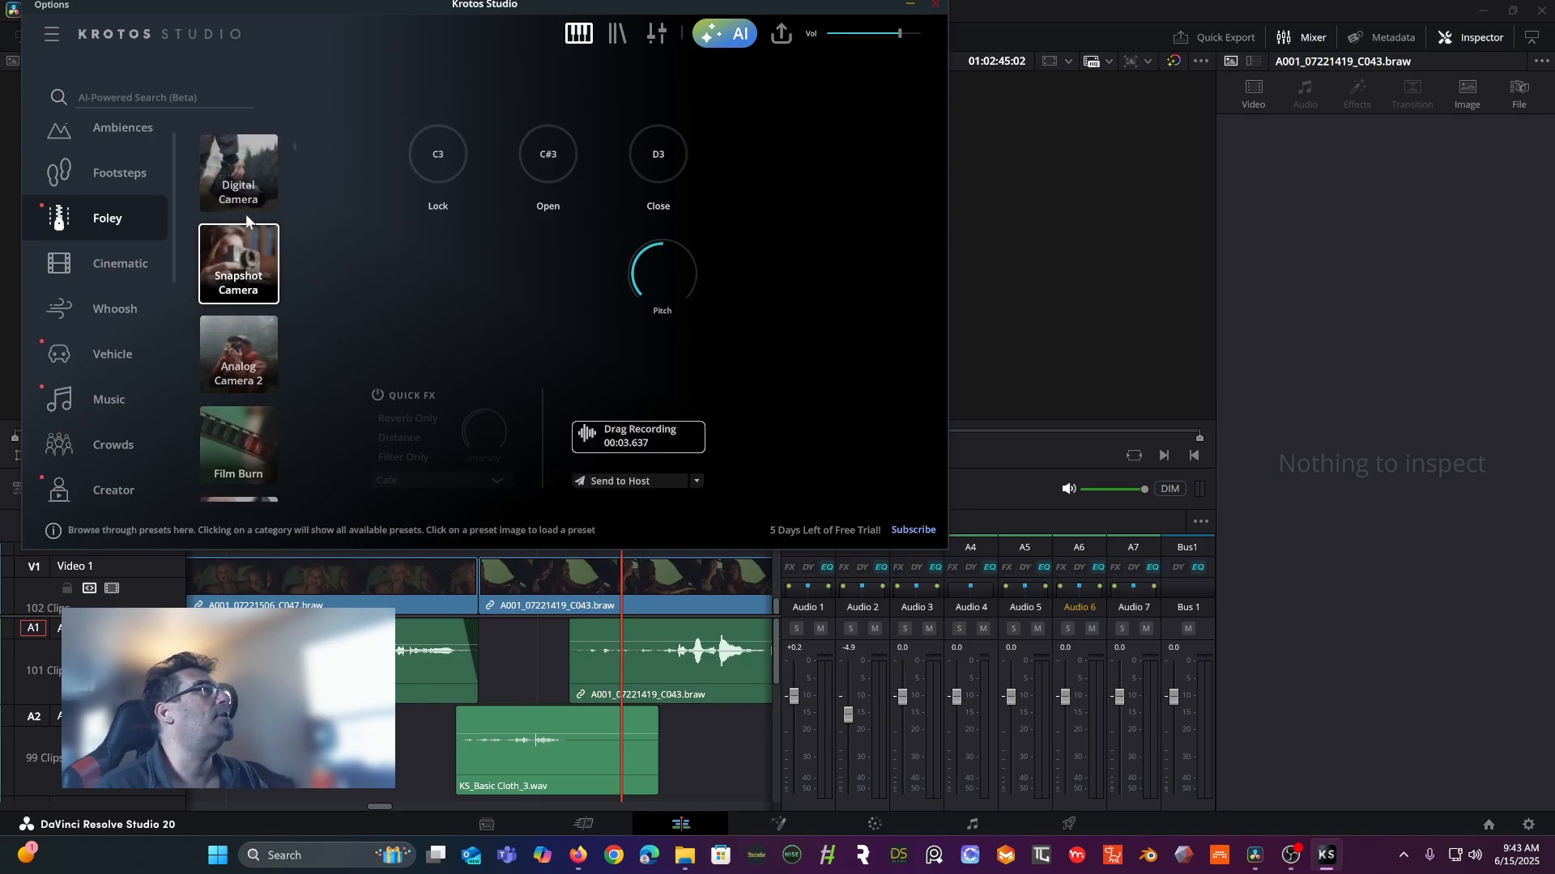
click(246, 193)
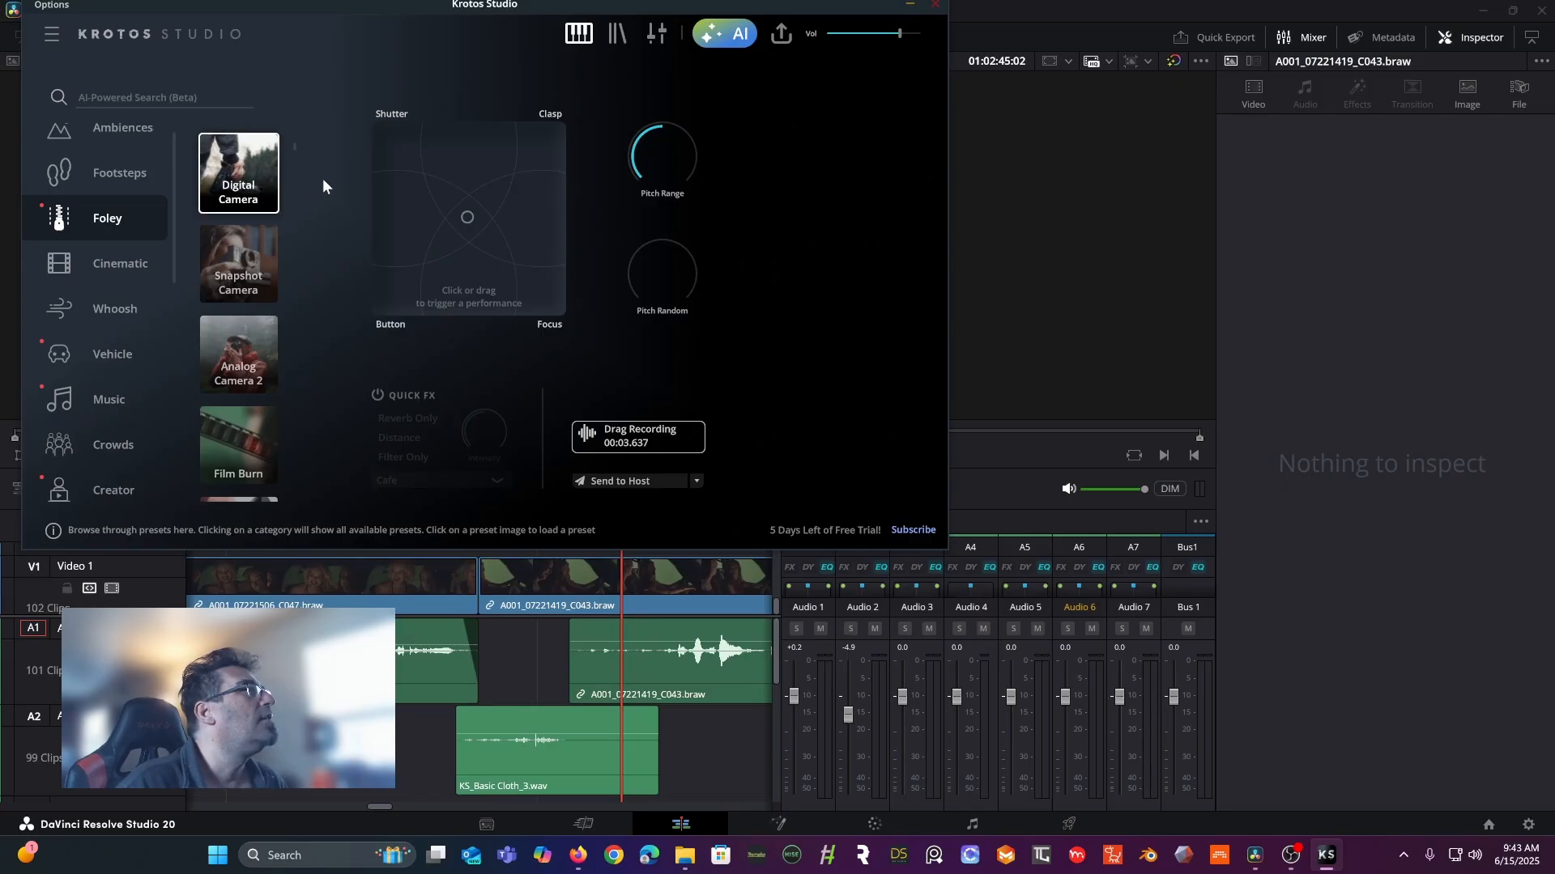
click(421, 257)
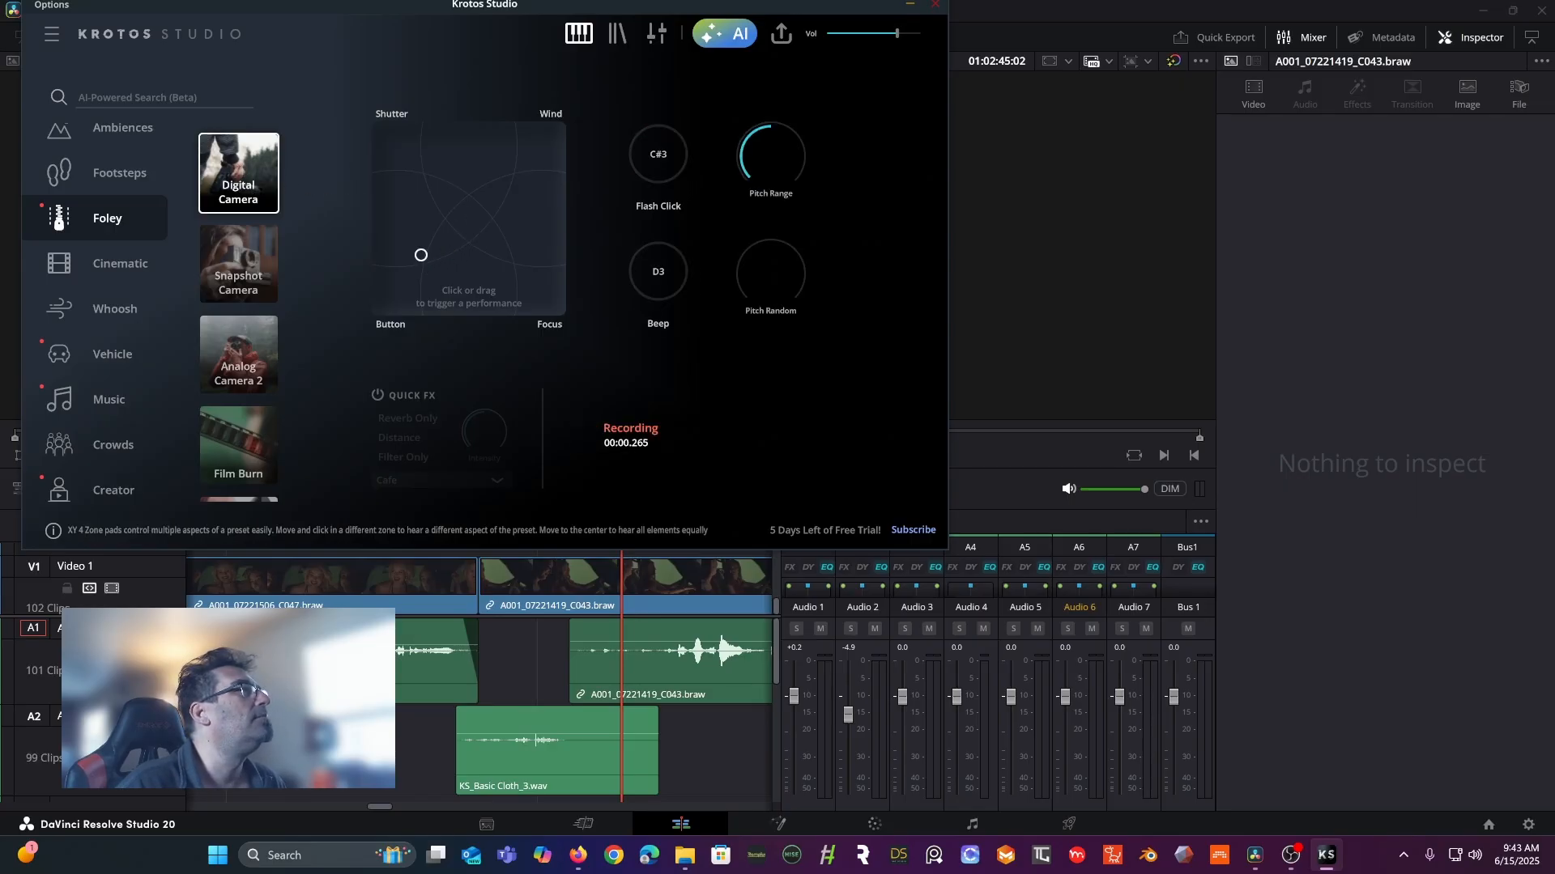
mouse_move(519, 238)
mouse_down()
mouse_move(531, 285)
mouse_move(420, 150)
mouse_up()
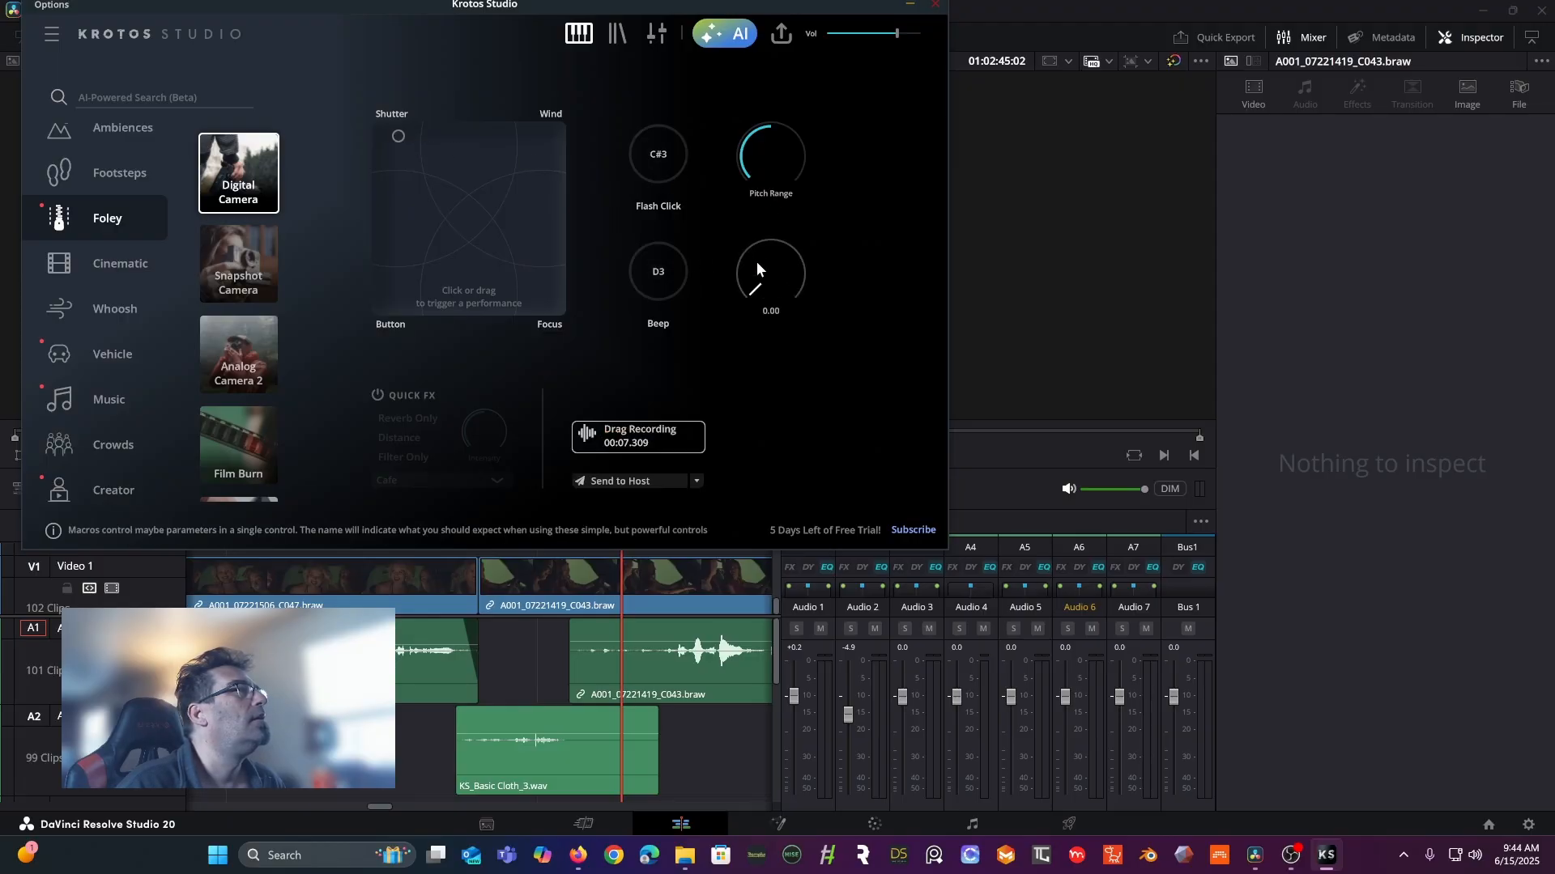
click(672, 173)
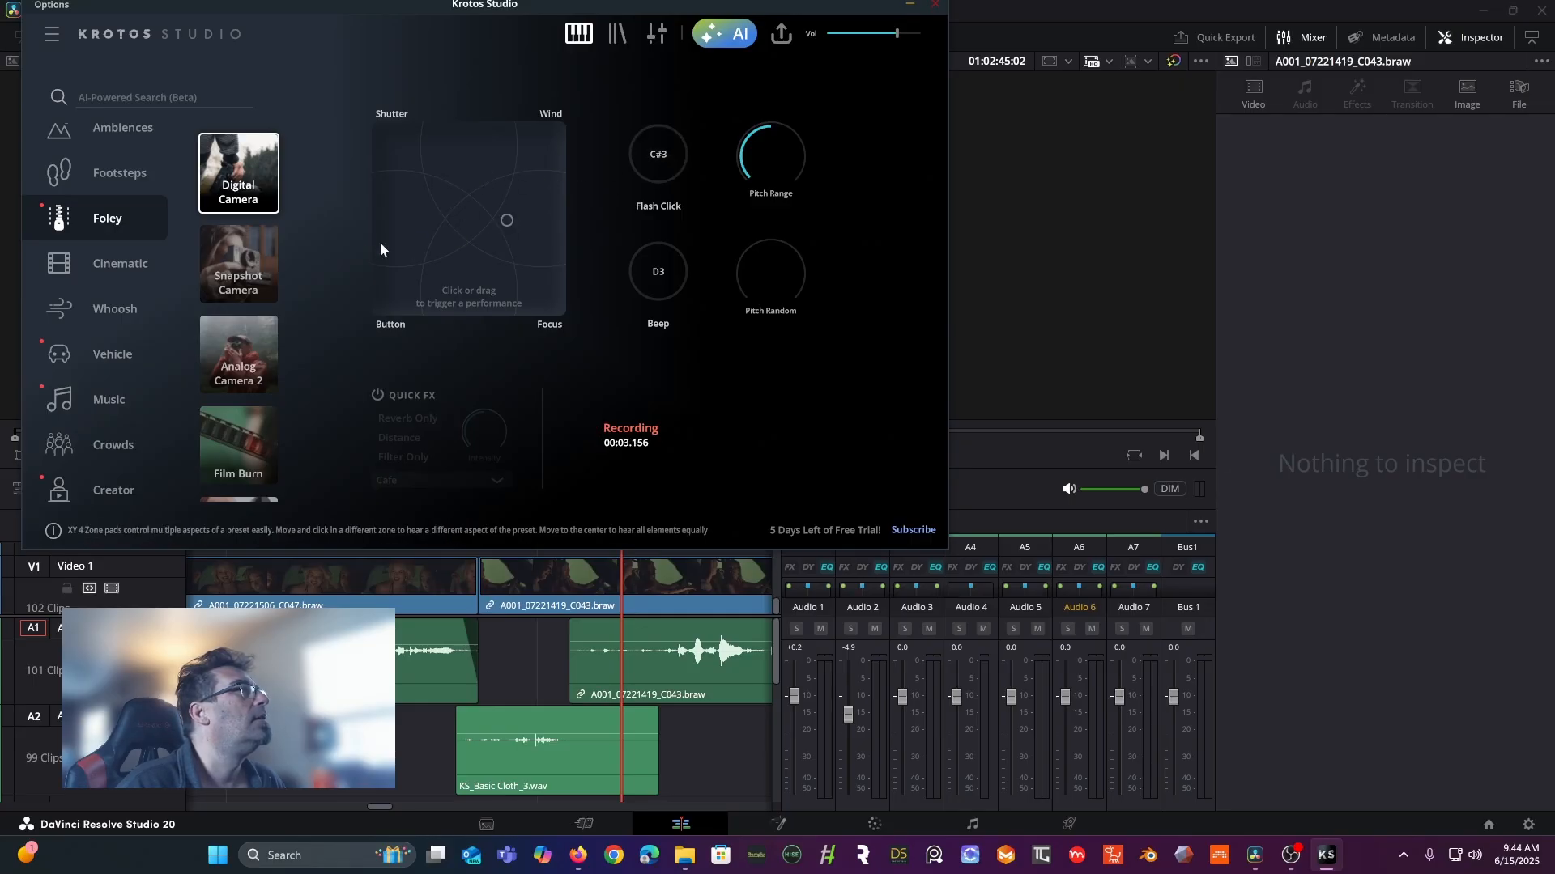
click(233, 271)
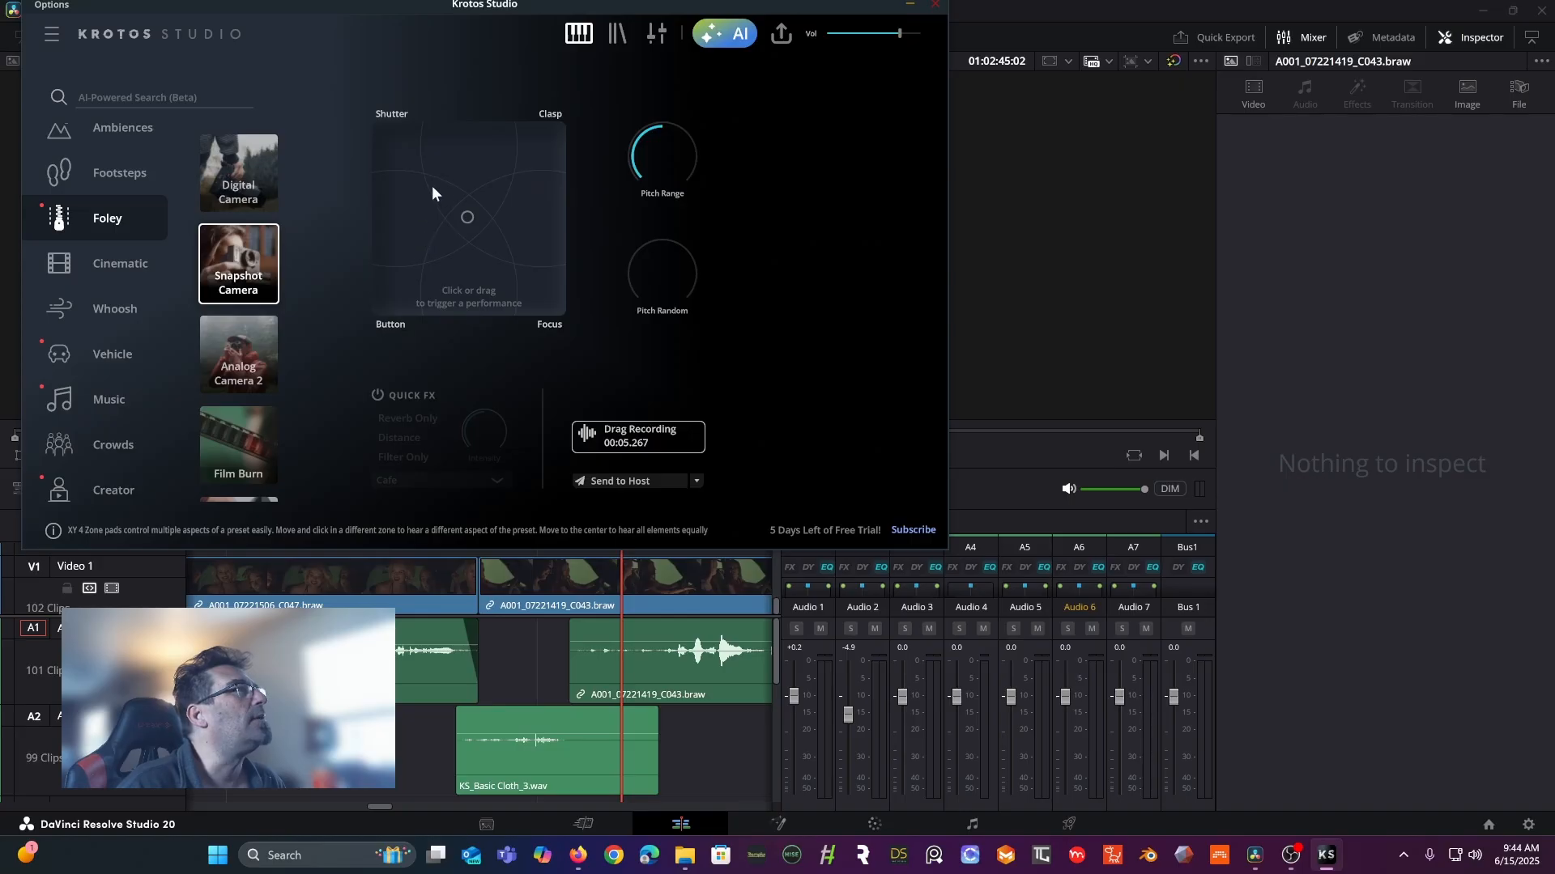
- Audition the Snapshot Camera preset's Shutter and Button sounds, and move its performance point from Shutter toward the centre
click(402, 164)
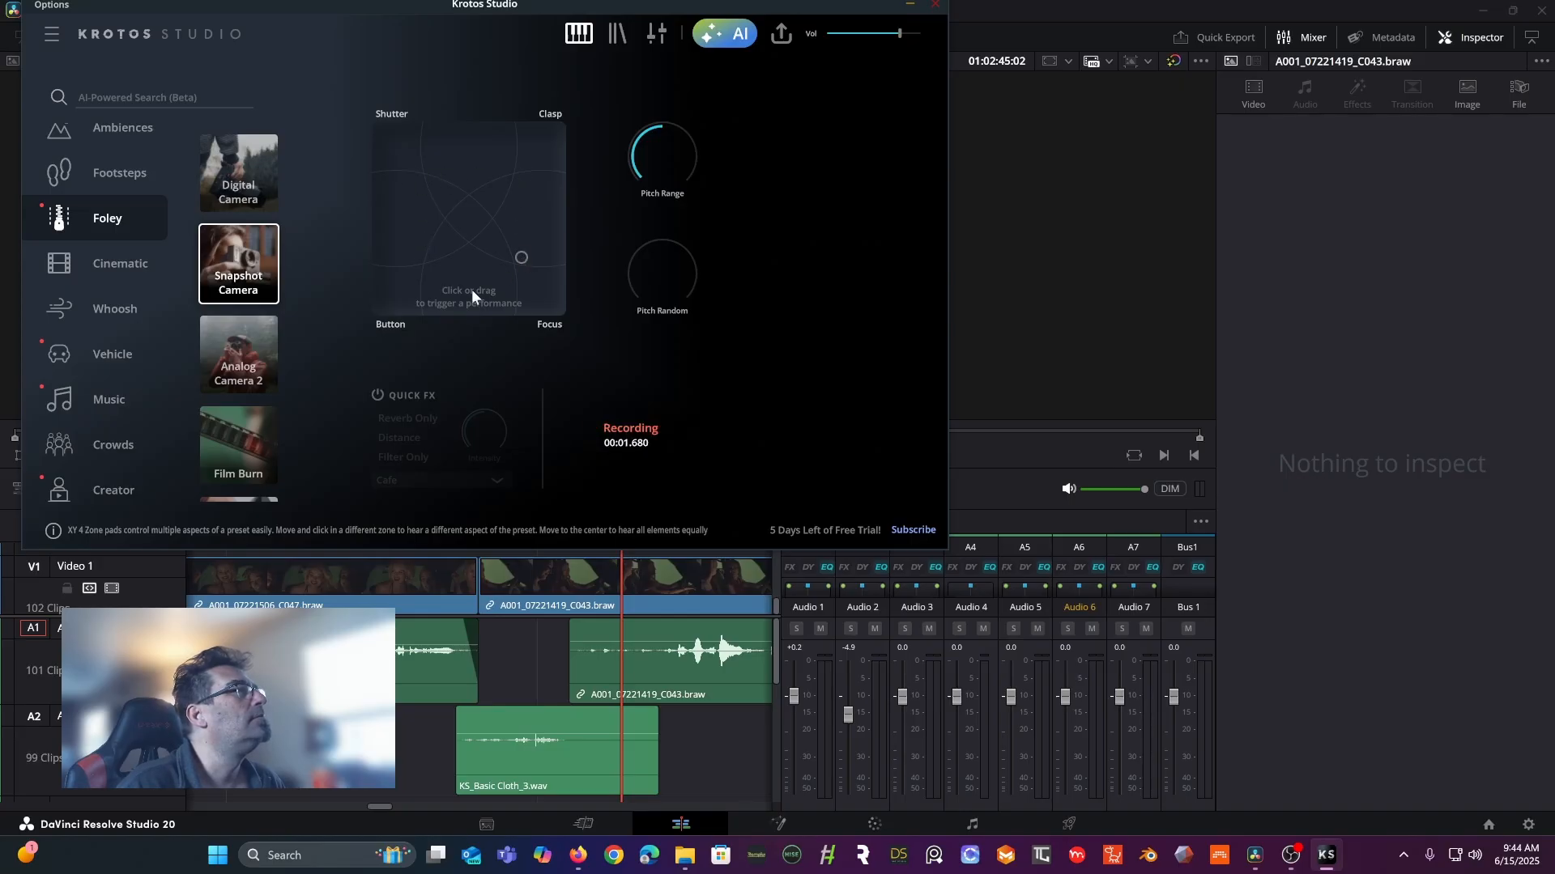
click(402, 285)
drag(404, 163, 406, 148)
click(405, 160)
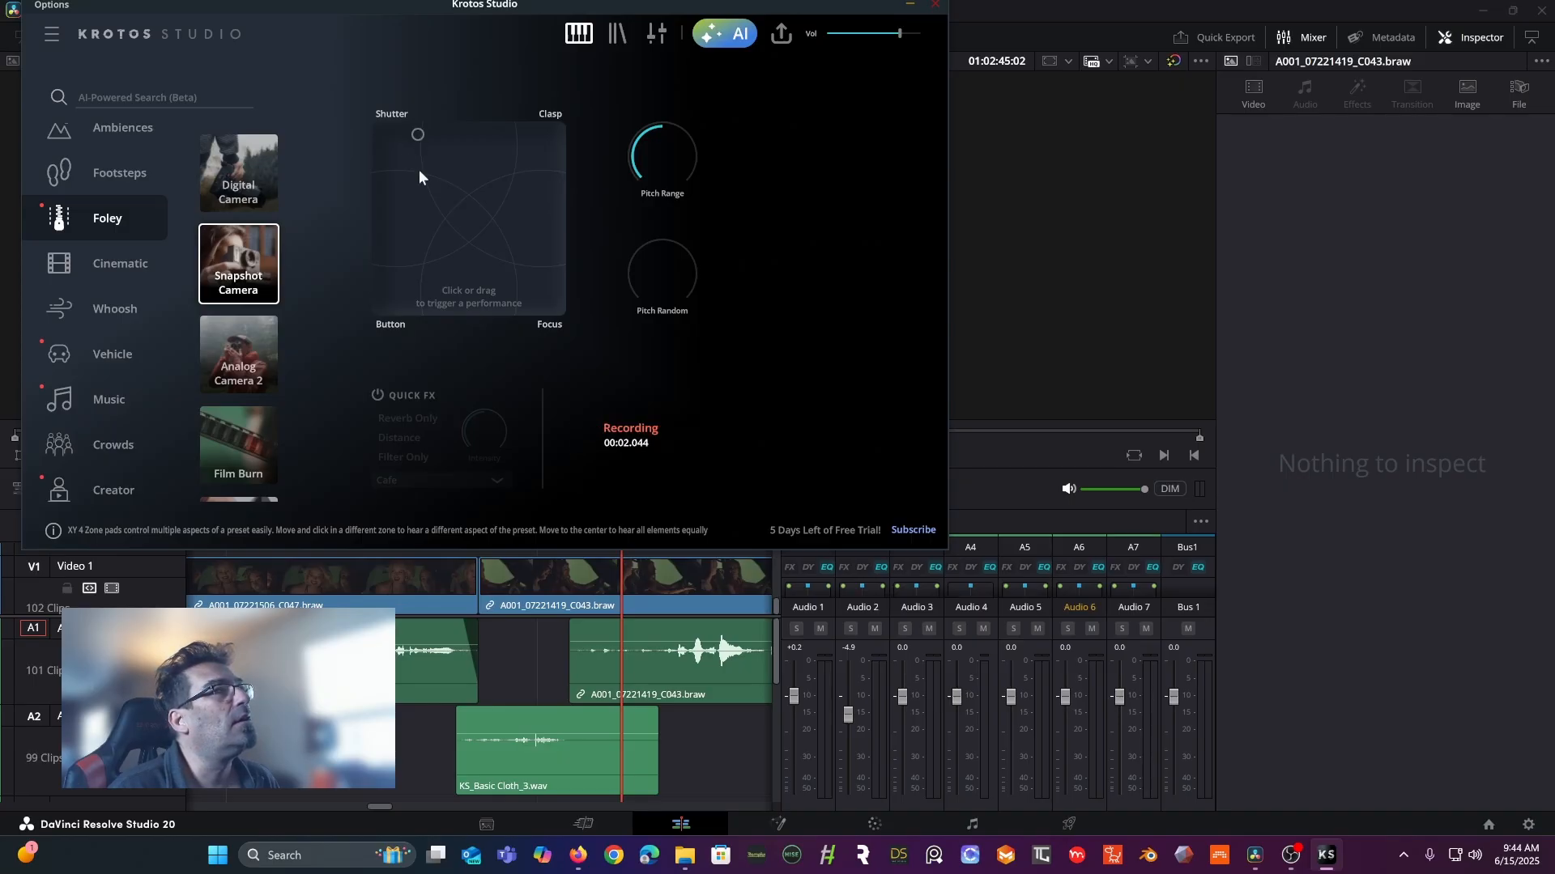
mouse_move(393, 200)
mouse_down()
mouse_move(378, 128)
mouse_move(456, 211)
mouse_up()
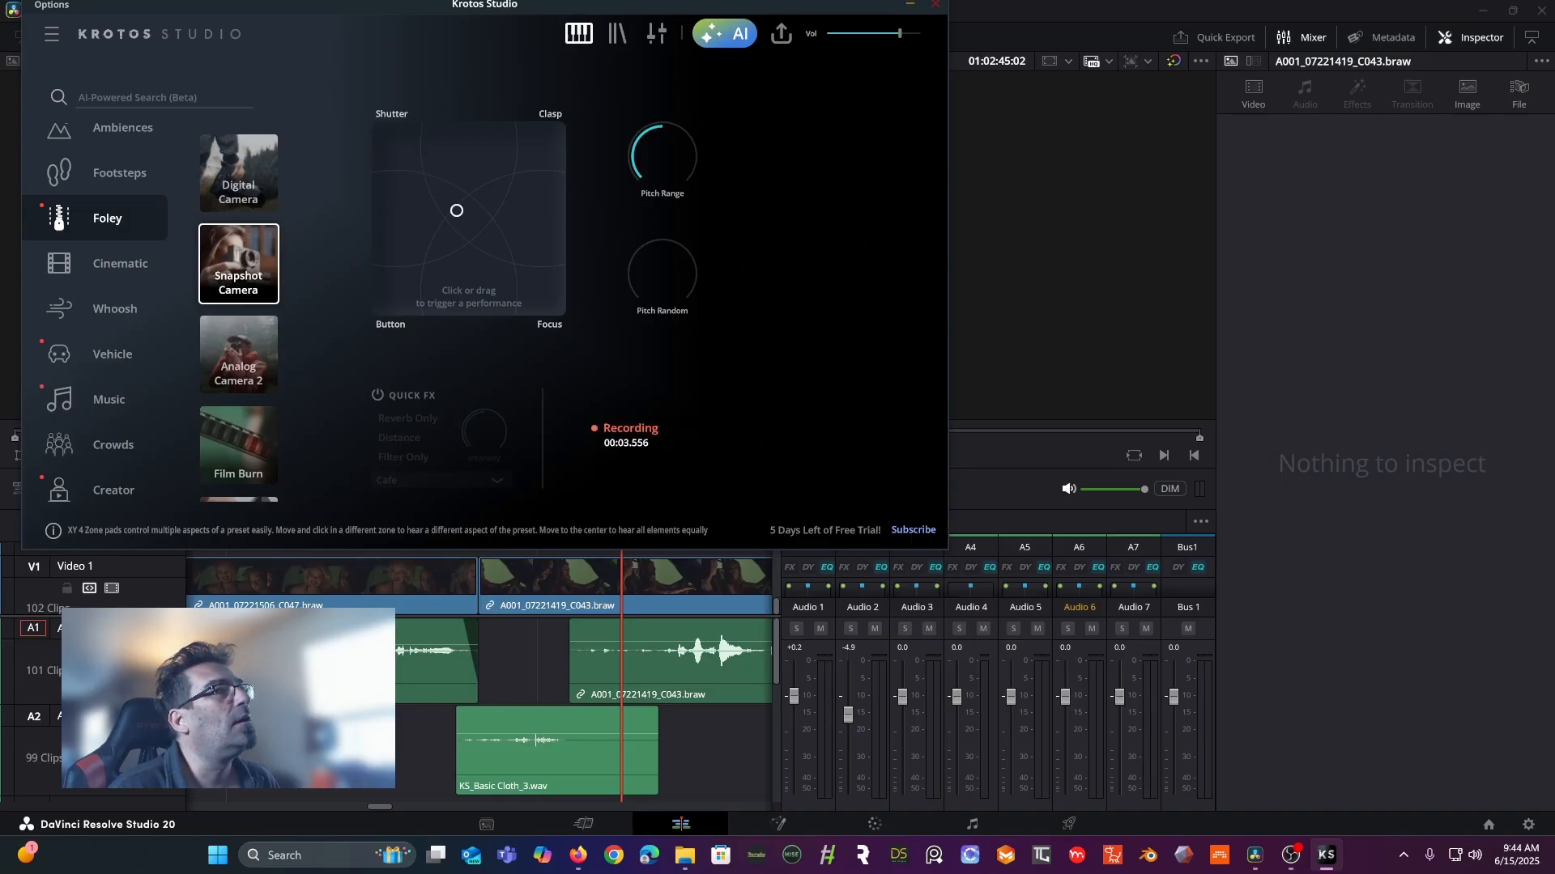
click(402, 151)
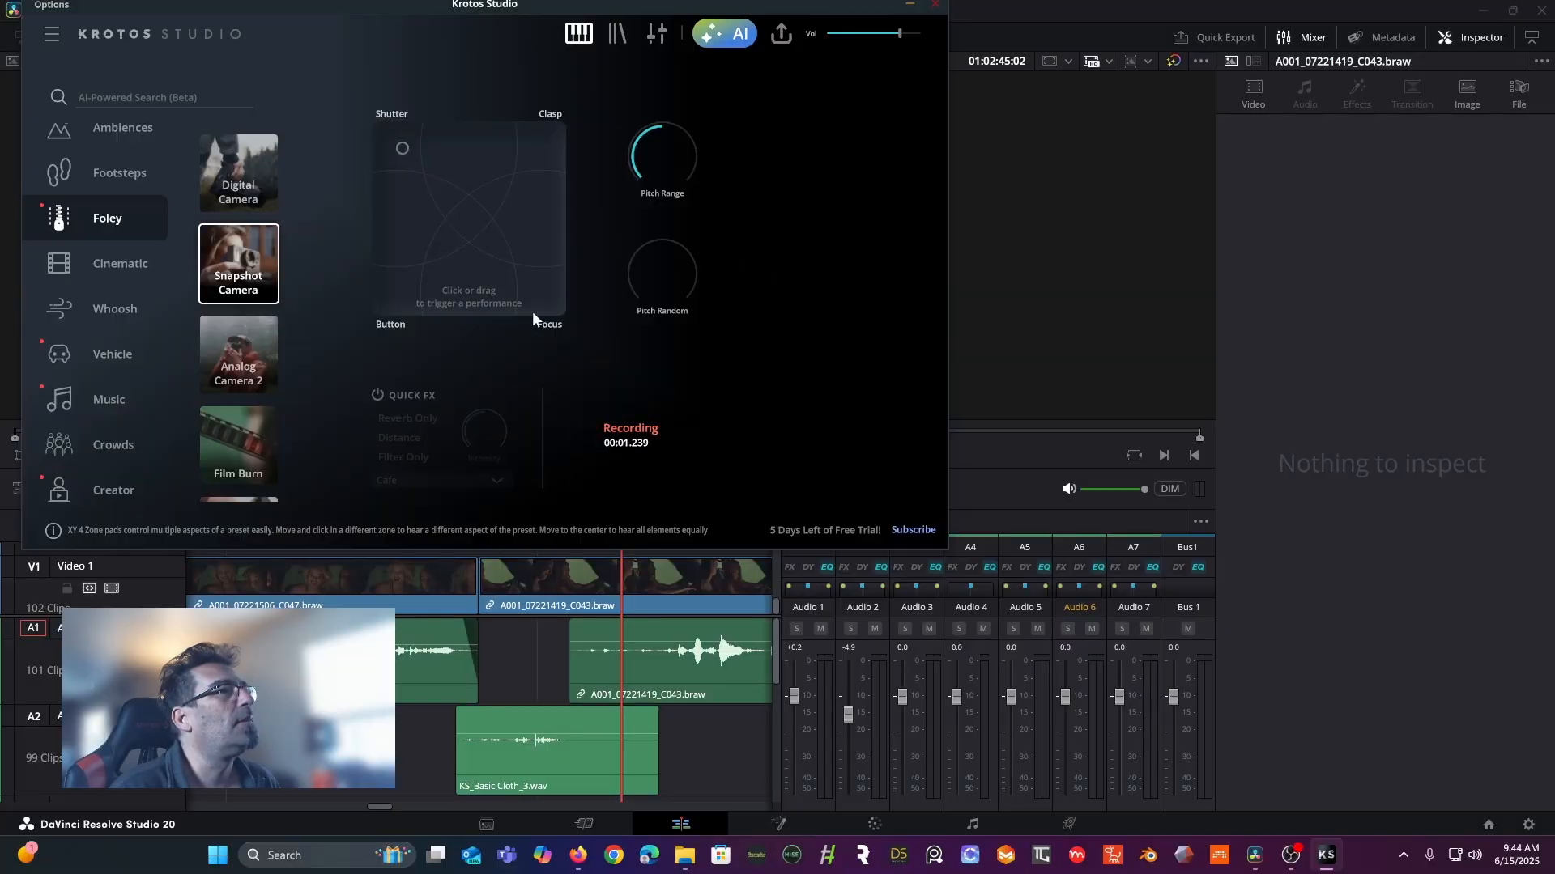
- Record a Snapshot Camera Shutter take about 1.5 seconds long and place it, shortened, on Audio 3 beneath the KS_Basic Cloth_3 clip
click(402, 150)
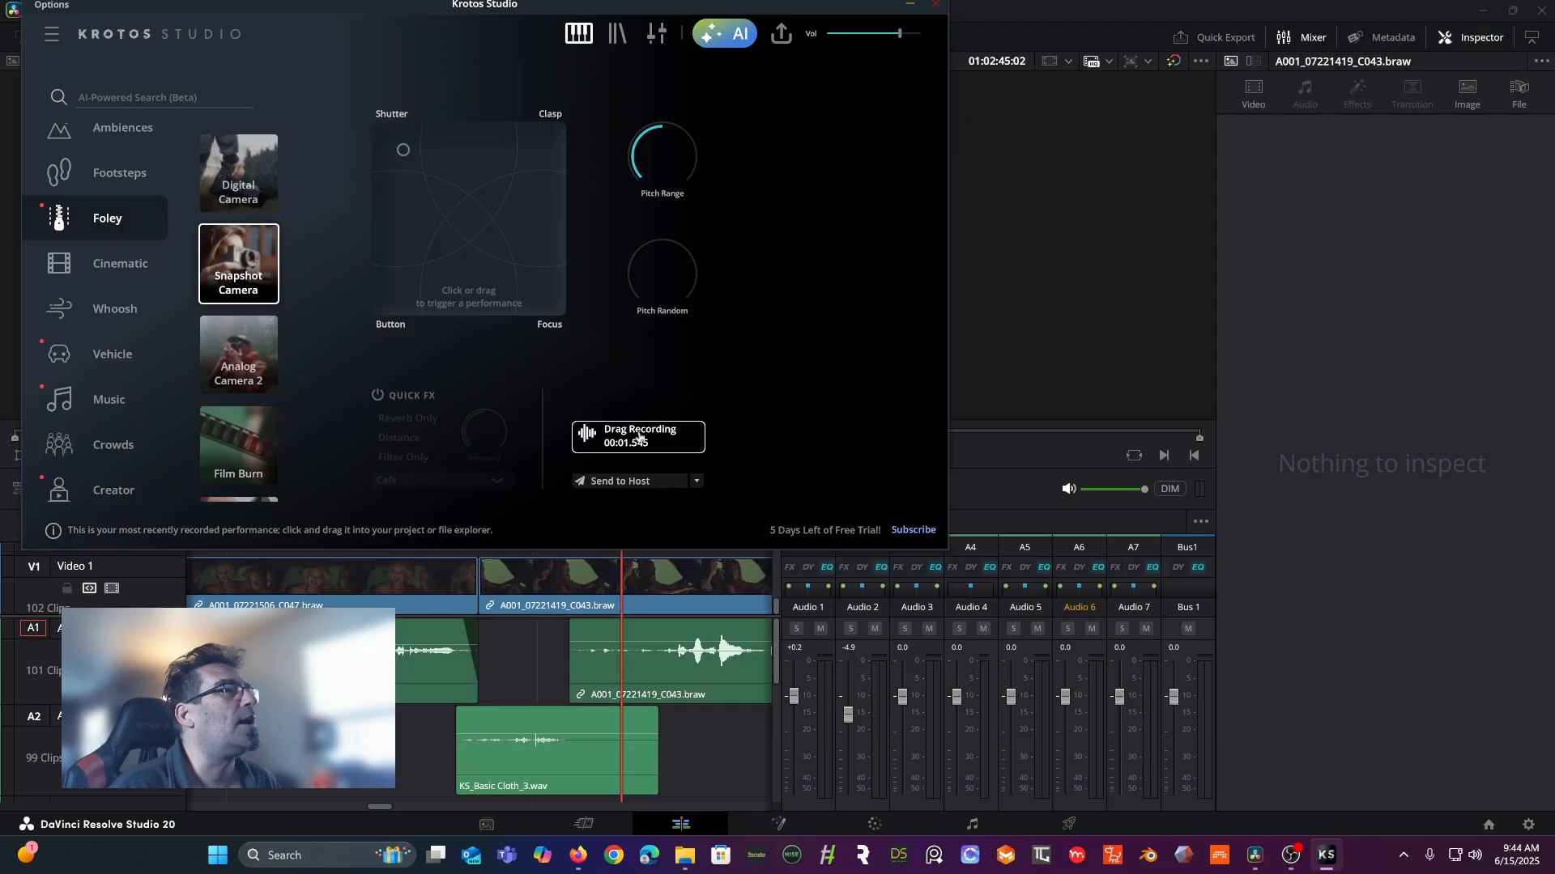
drag(638, 439, 291, 737)
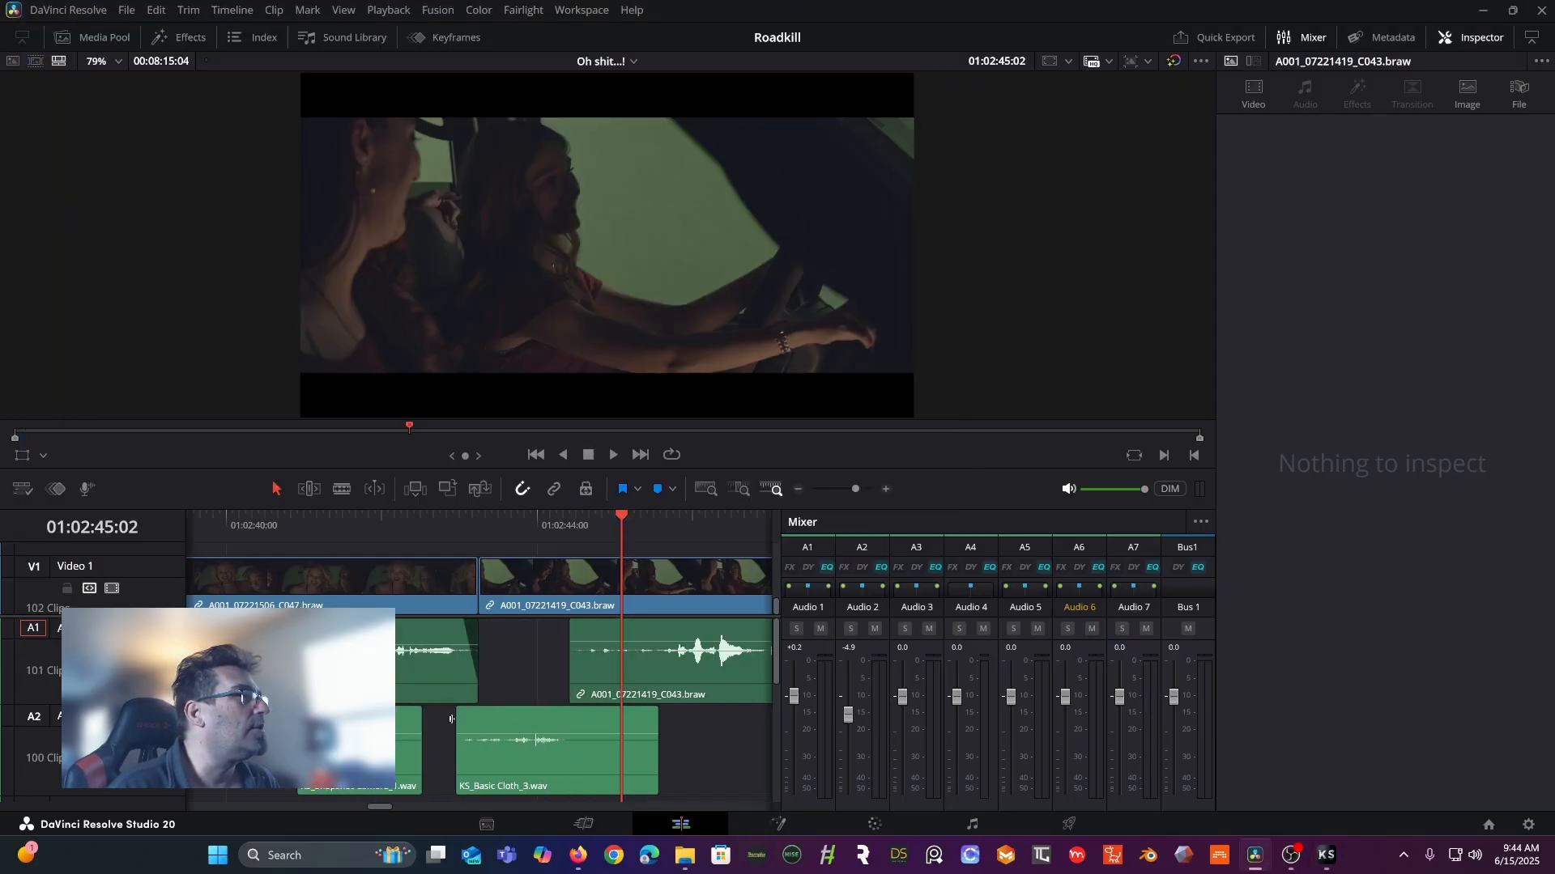
drag(415, 733, 706, 765)
scroll(708, 713, down, 2)
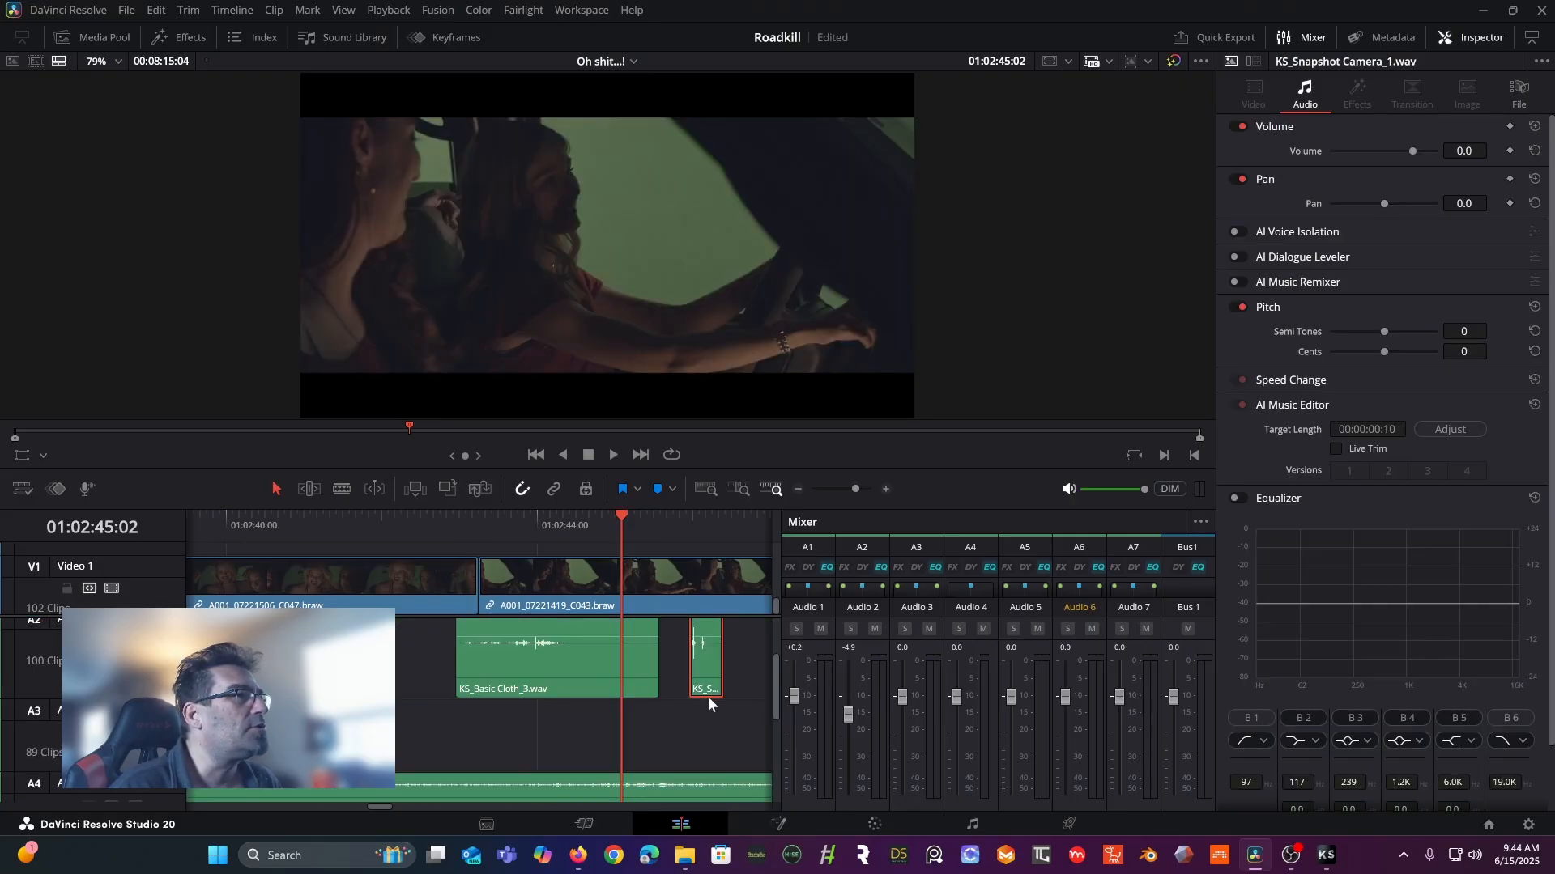
drag(715, 674, 532, 731)
- Play across the Snapshot Camera clip, move it slightly earlier with its volume at -6.0, and replay from 01:02:42:23
click(447, 526)
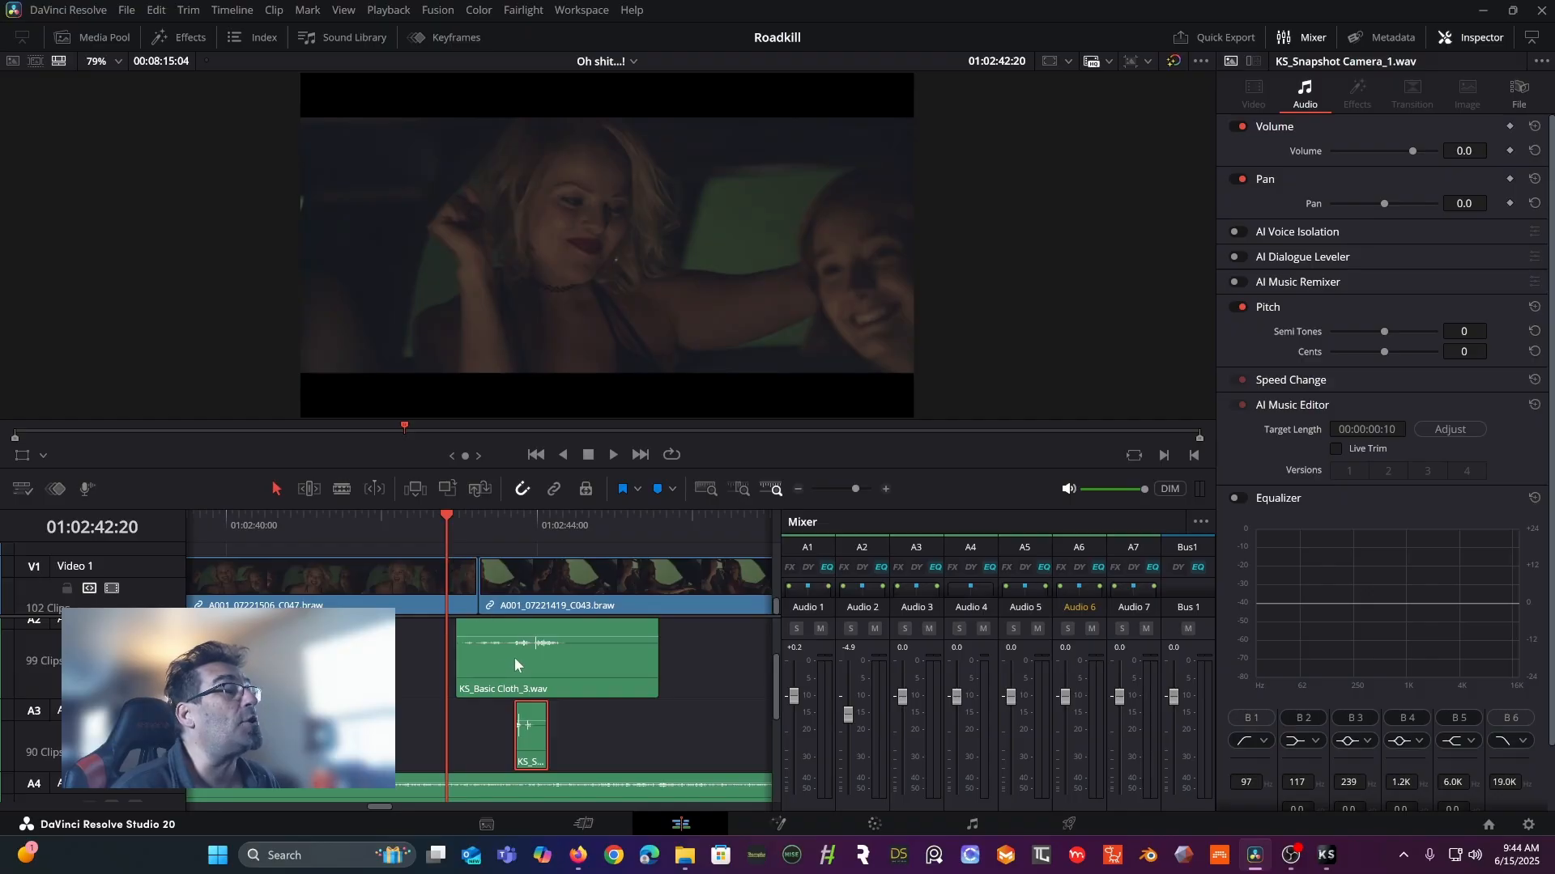
key(space)
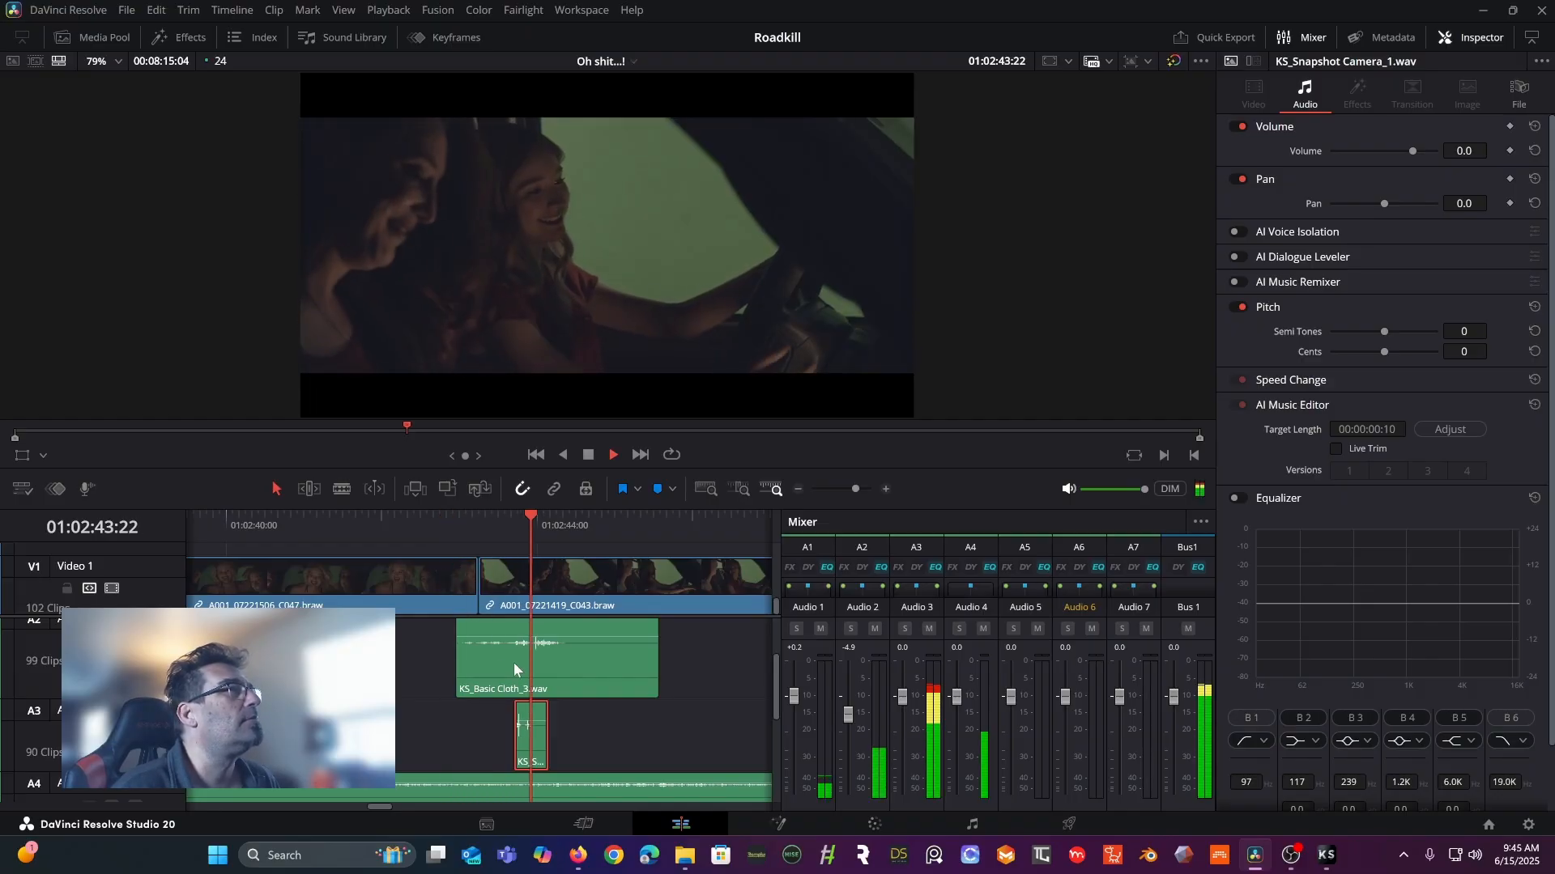
key(space)
drag(534, 745, 525, 725)
click(455, 538)
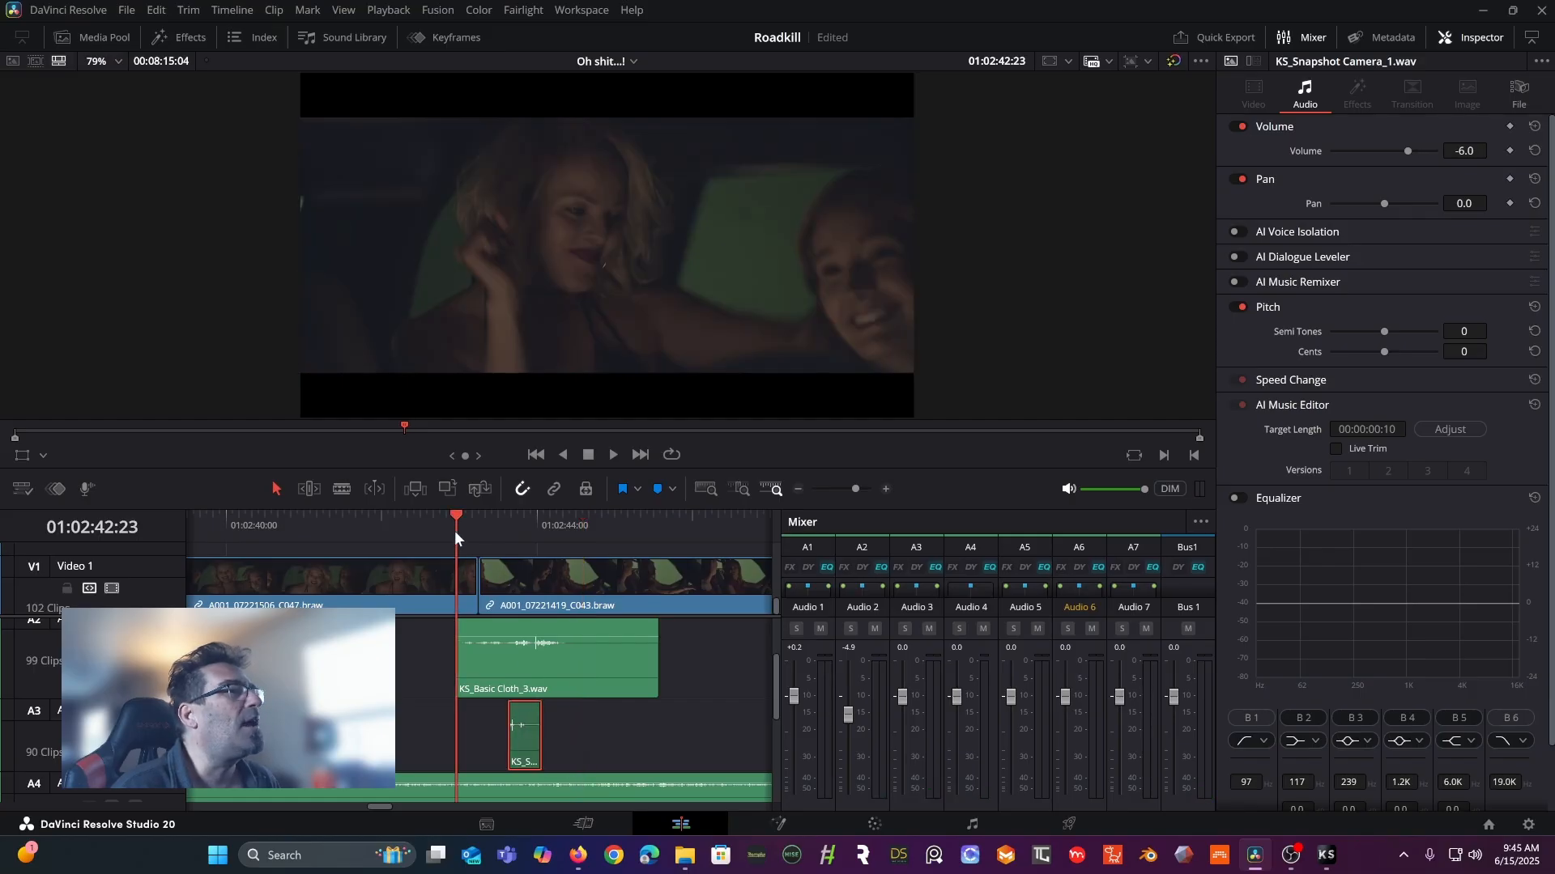
key(space)
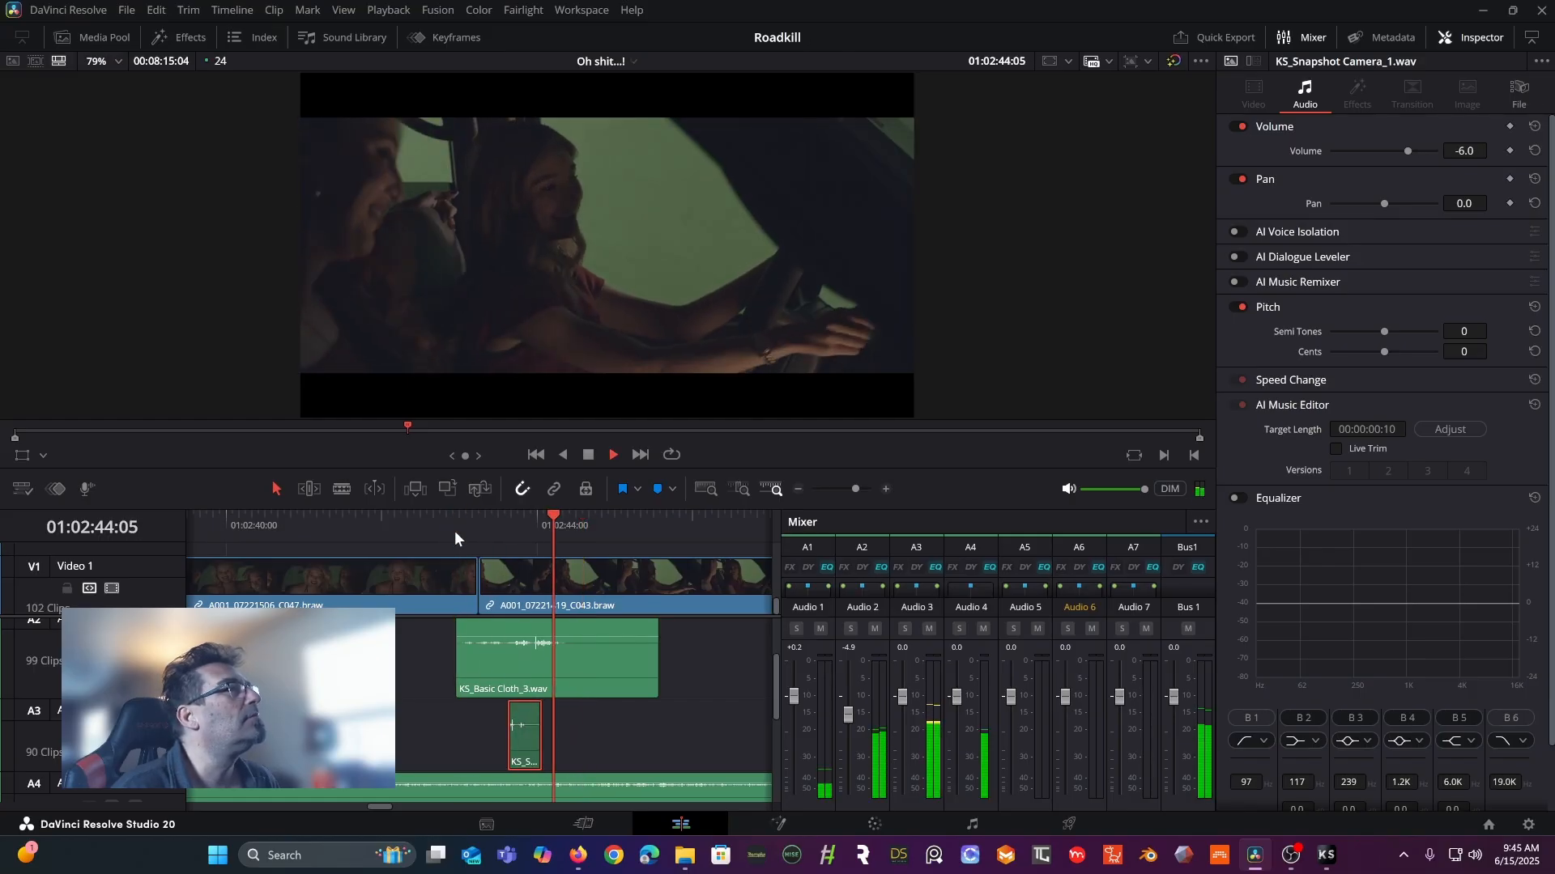
key(space)
- Cut the Snapshot Camera clip from Audio 3
right_click(525, 745)
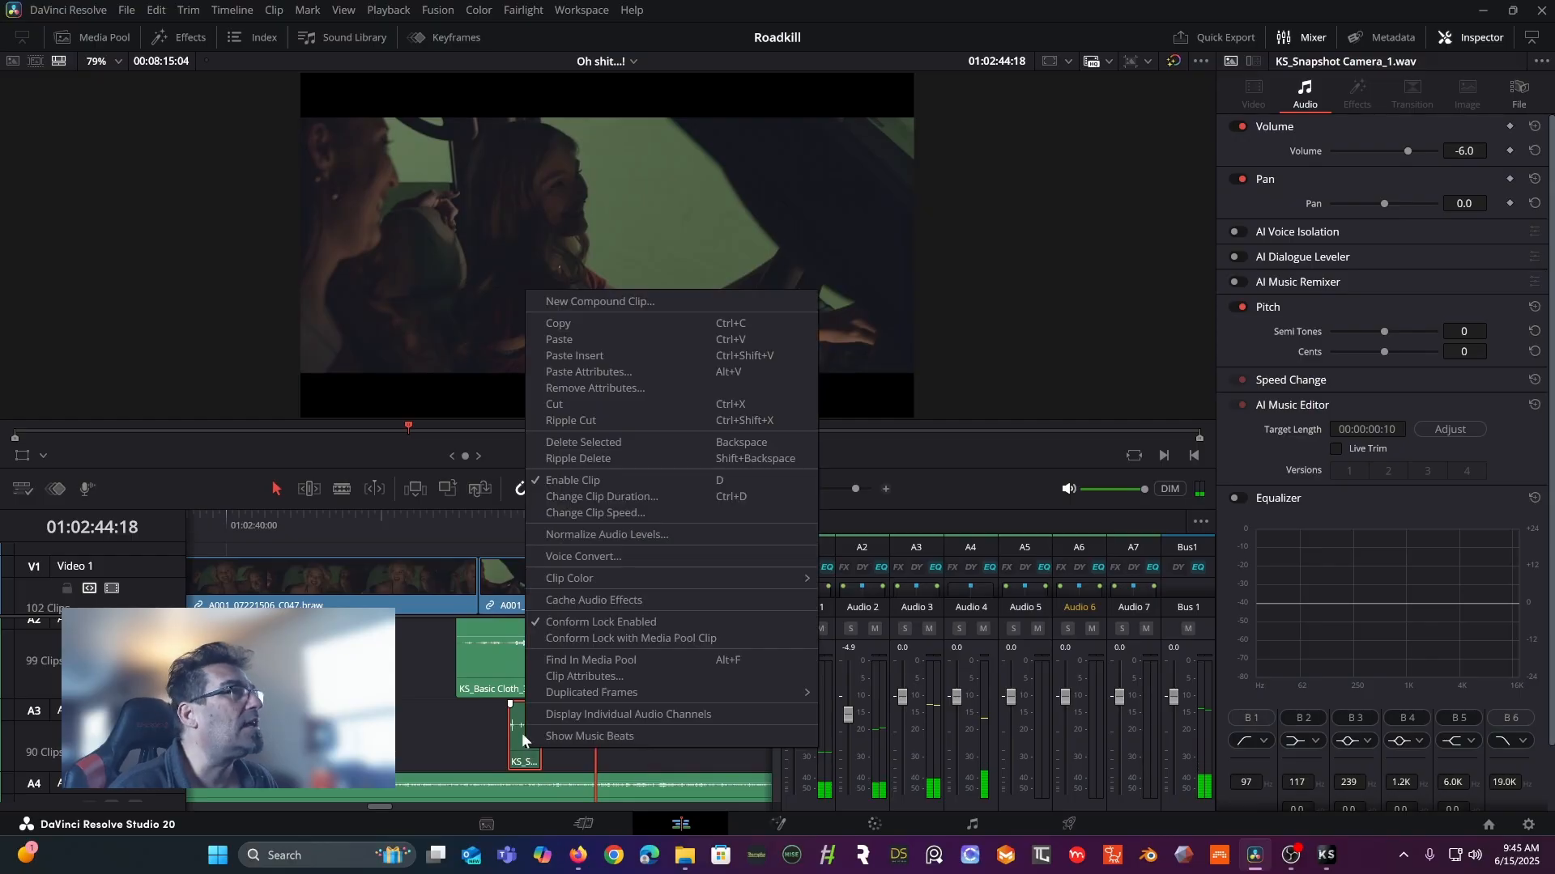
click(576, 401)
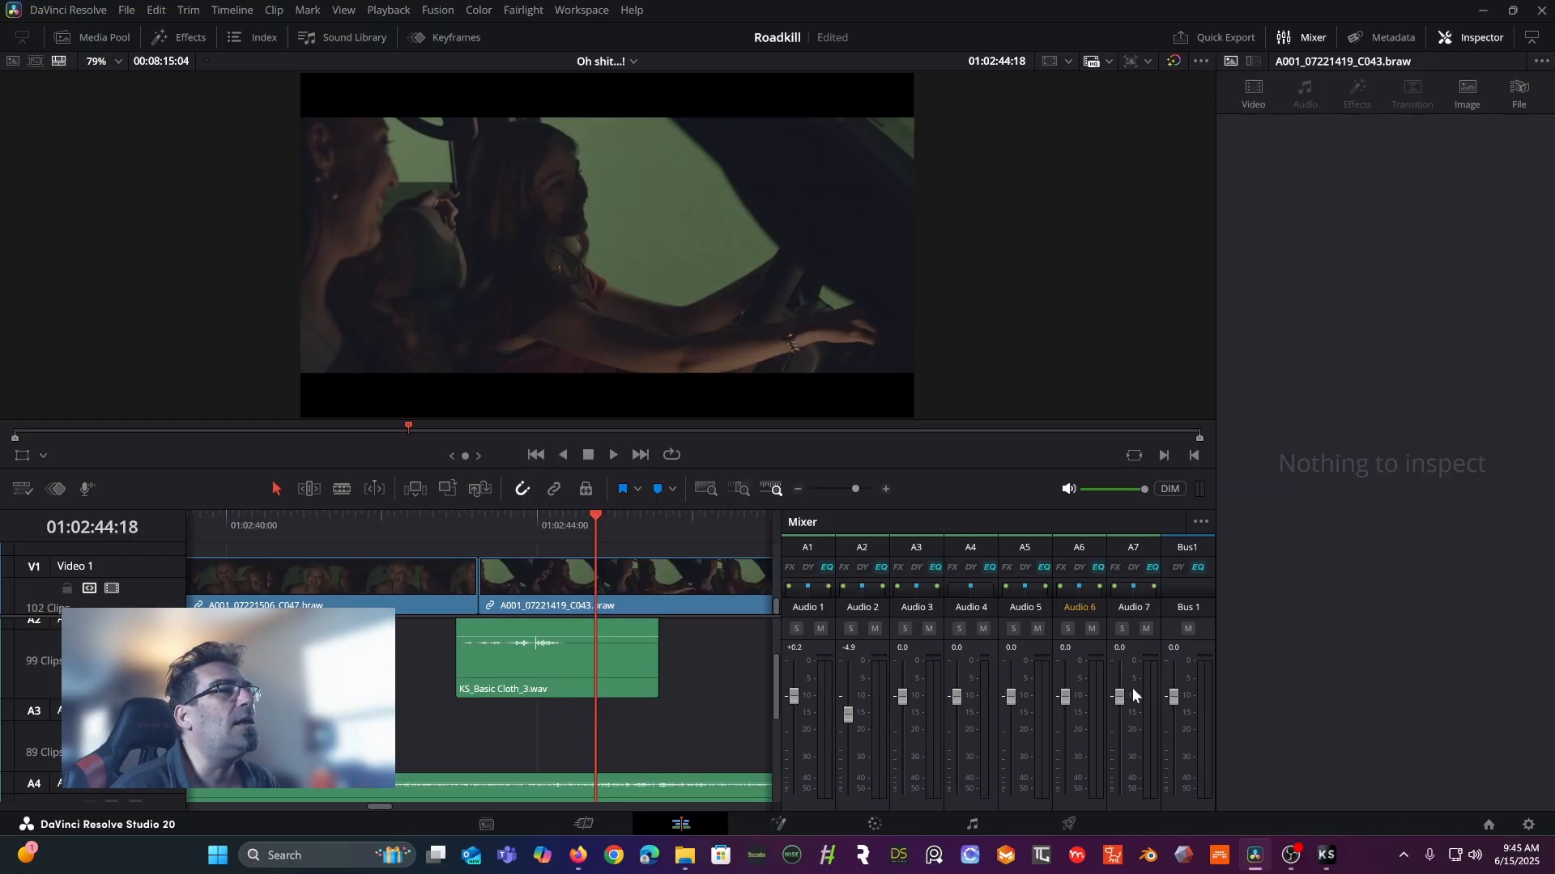
- Return to Krotos Studio, lower the Snapshot Camera preset's Pitch Range to 0.27, and audition its Shutter sound
click(1325, 854)
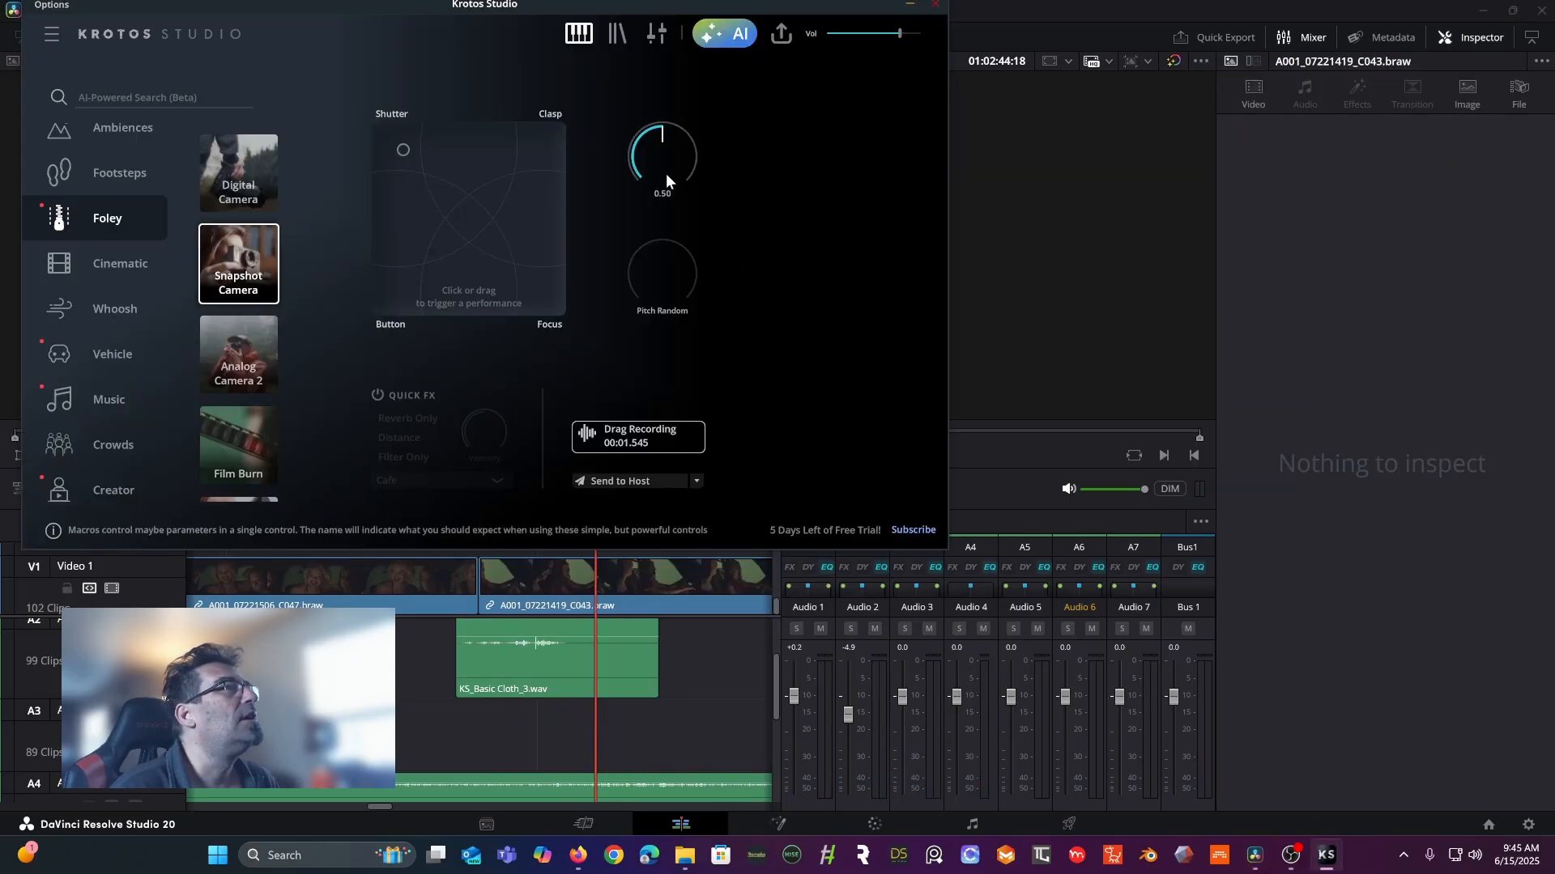
drag(665, 173, 645, 210)
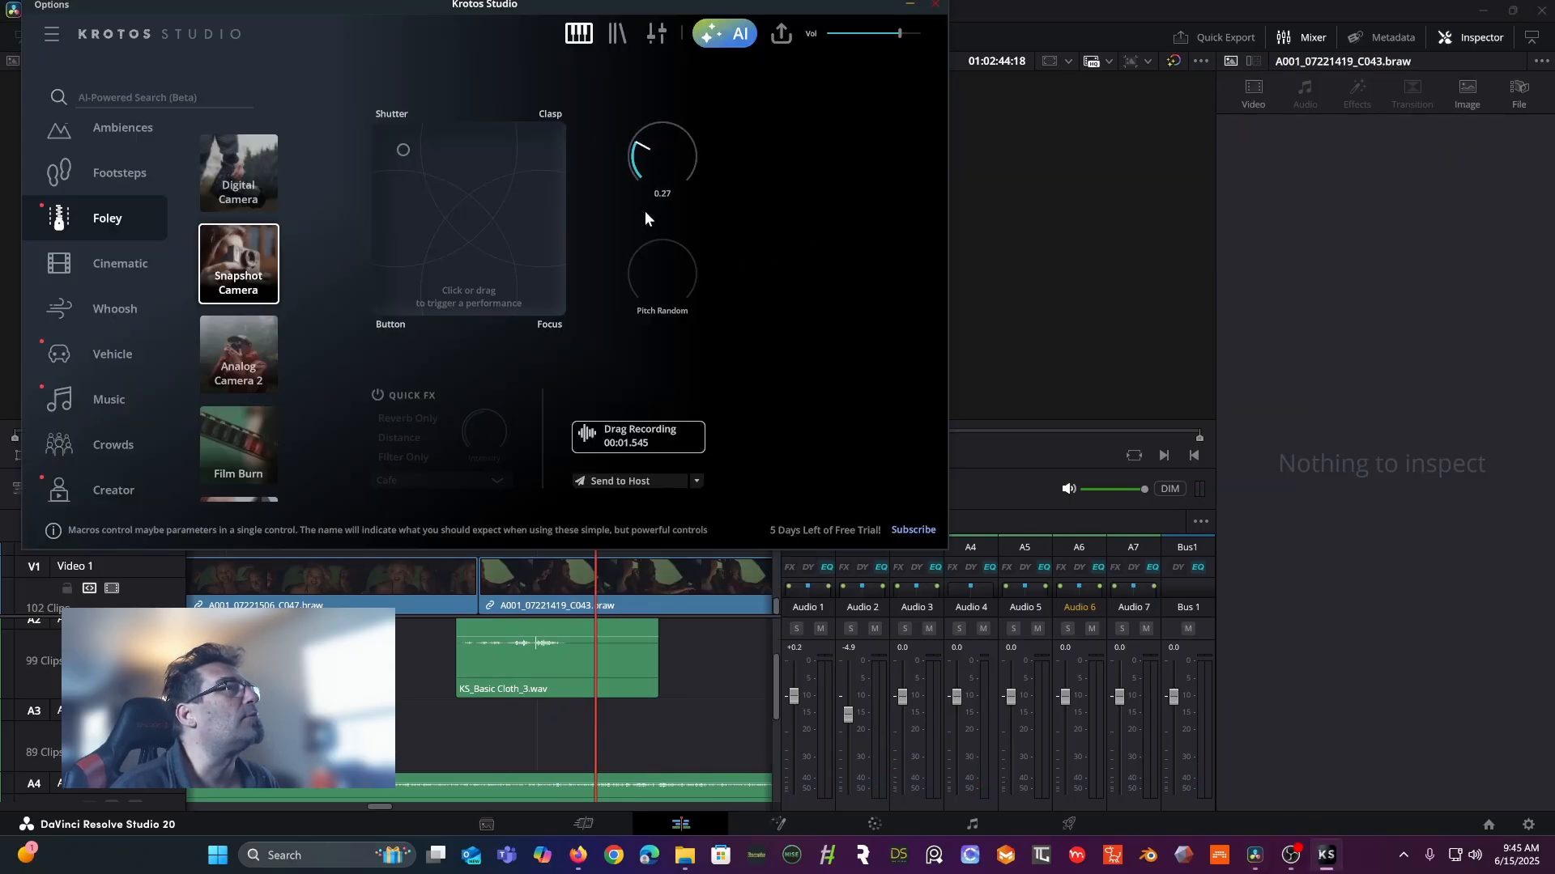
click(397, 151)
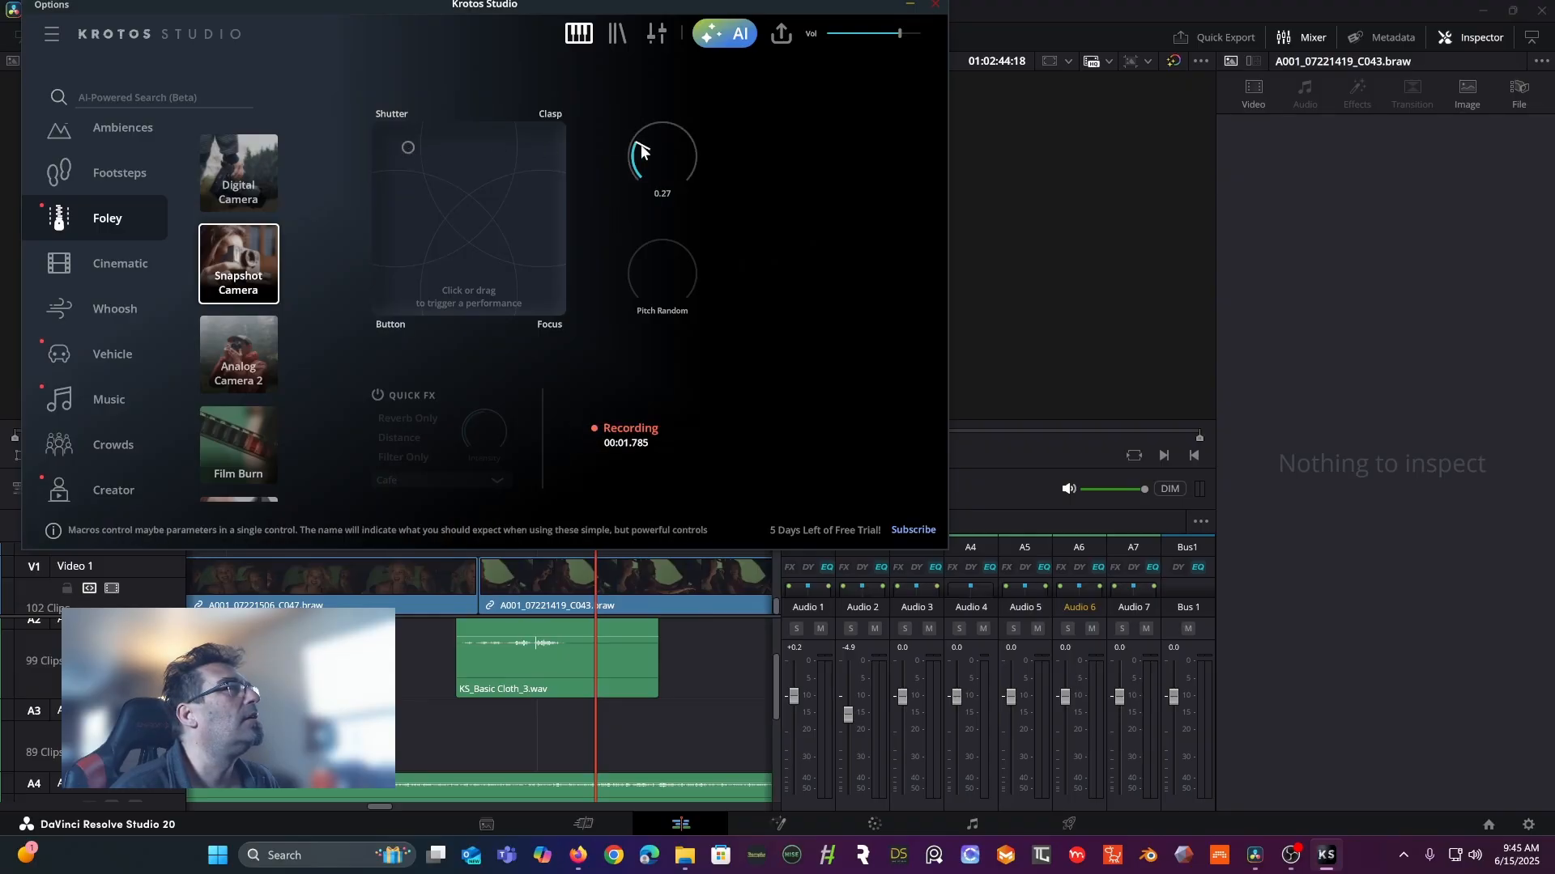
- Load the Analog Camera 2 preset and audition its Shutter and Wind sounds
scroll(276, 293, down, 1)
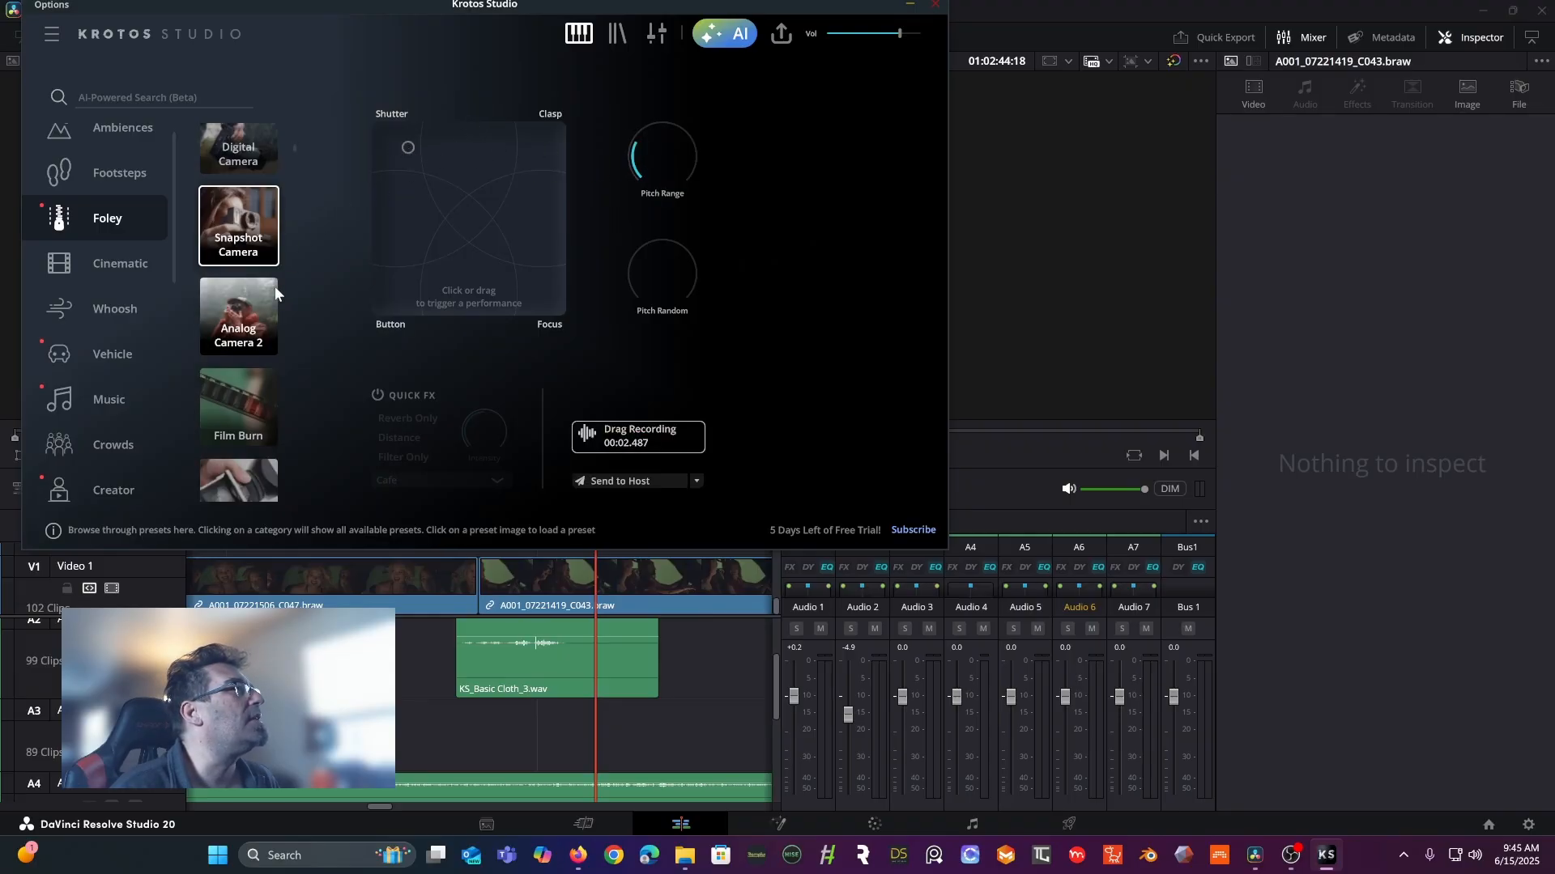
click(275, 296)
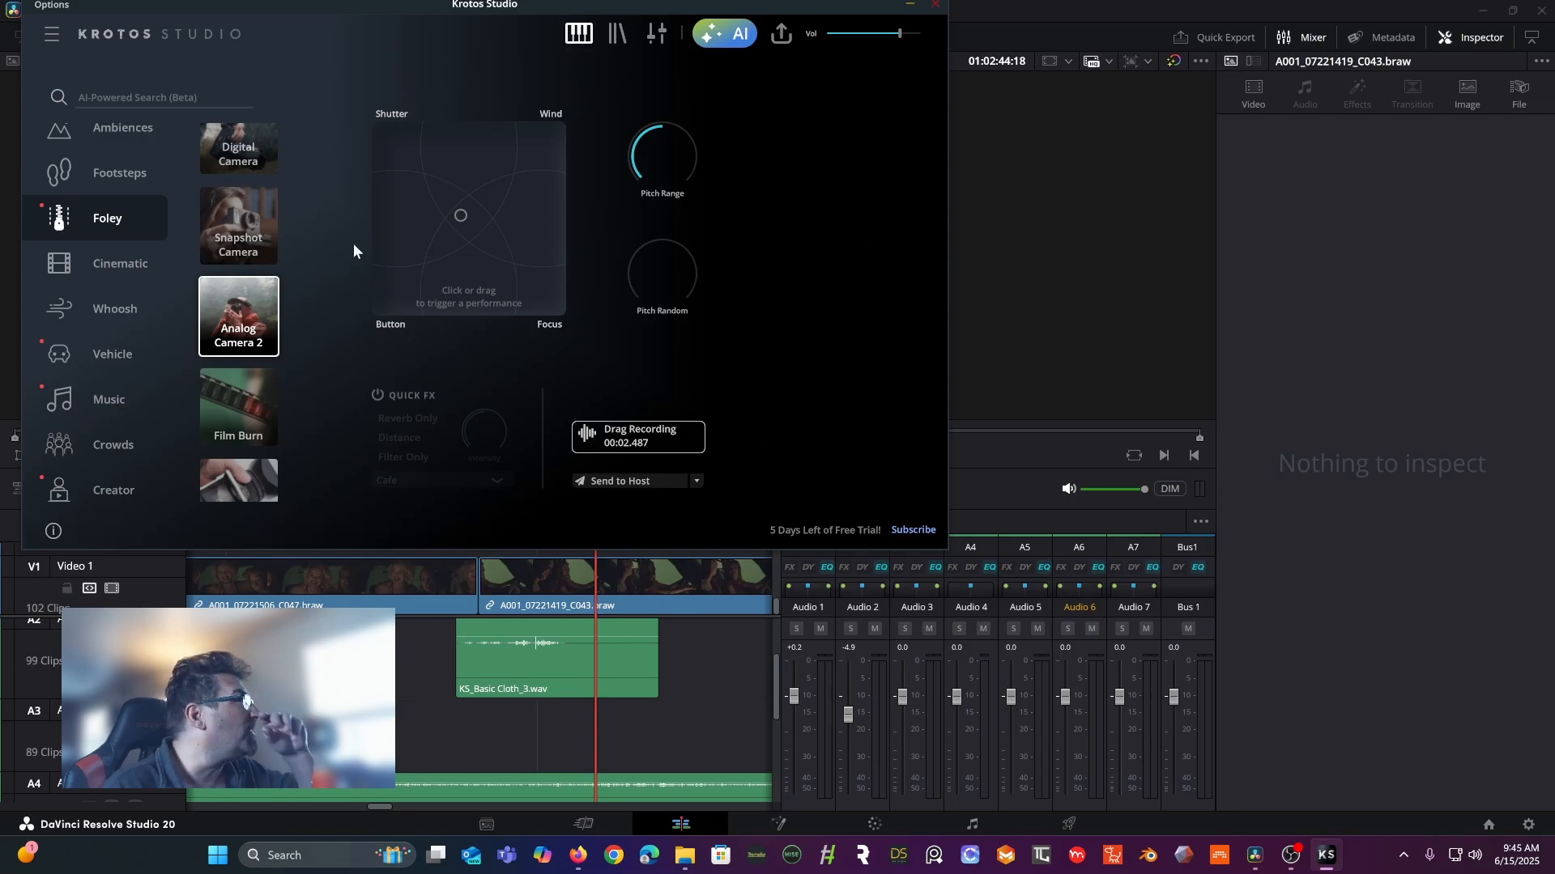
click(396, 154)
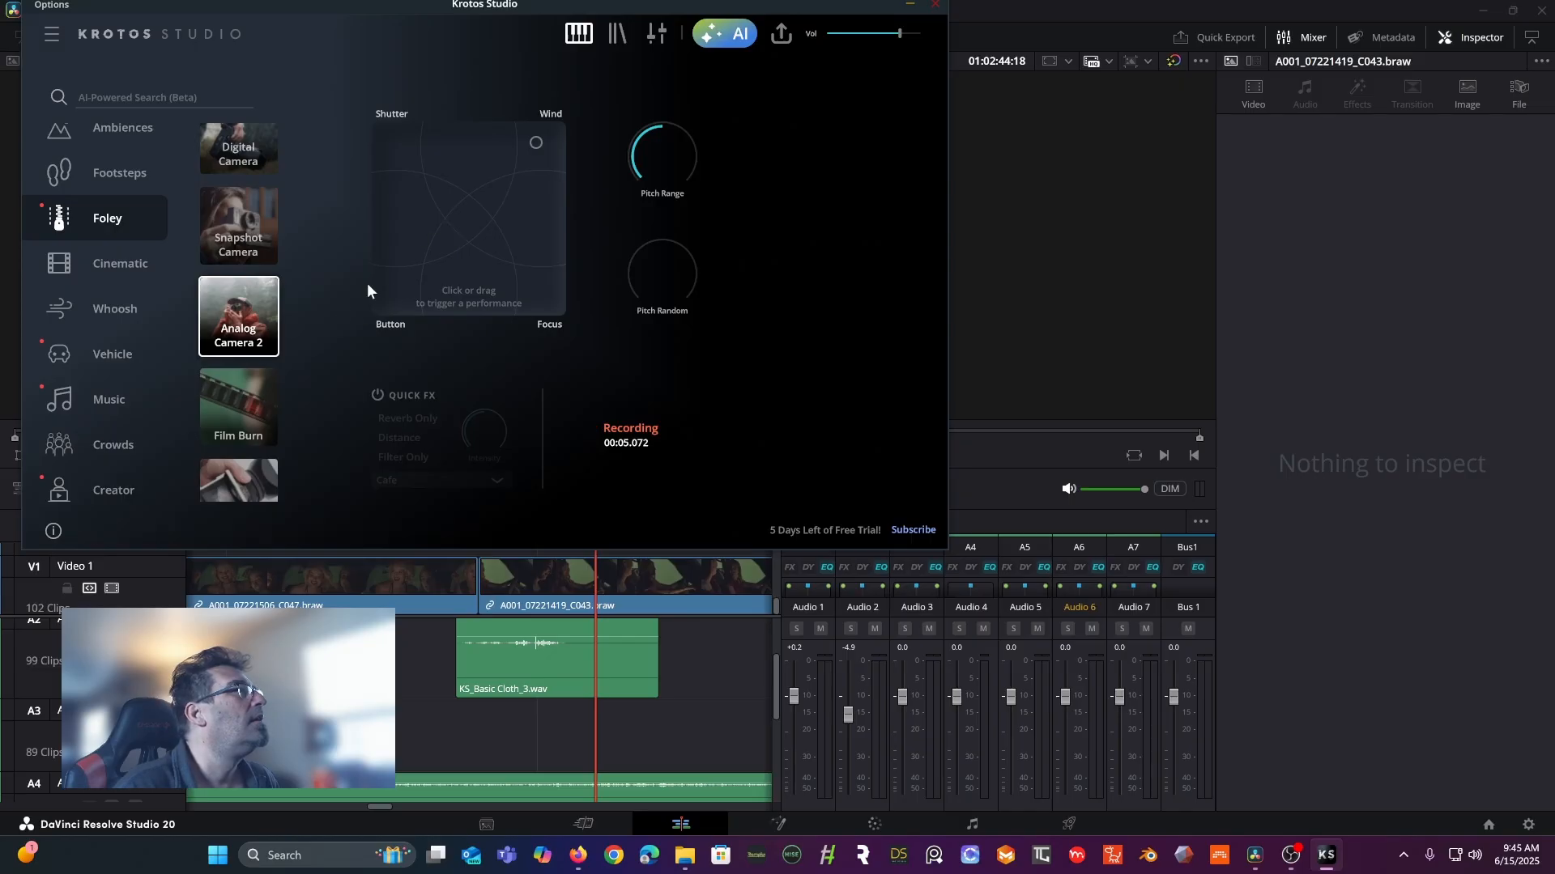
click(525, 152)
drag(526, 154, 545, 128)
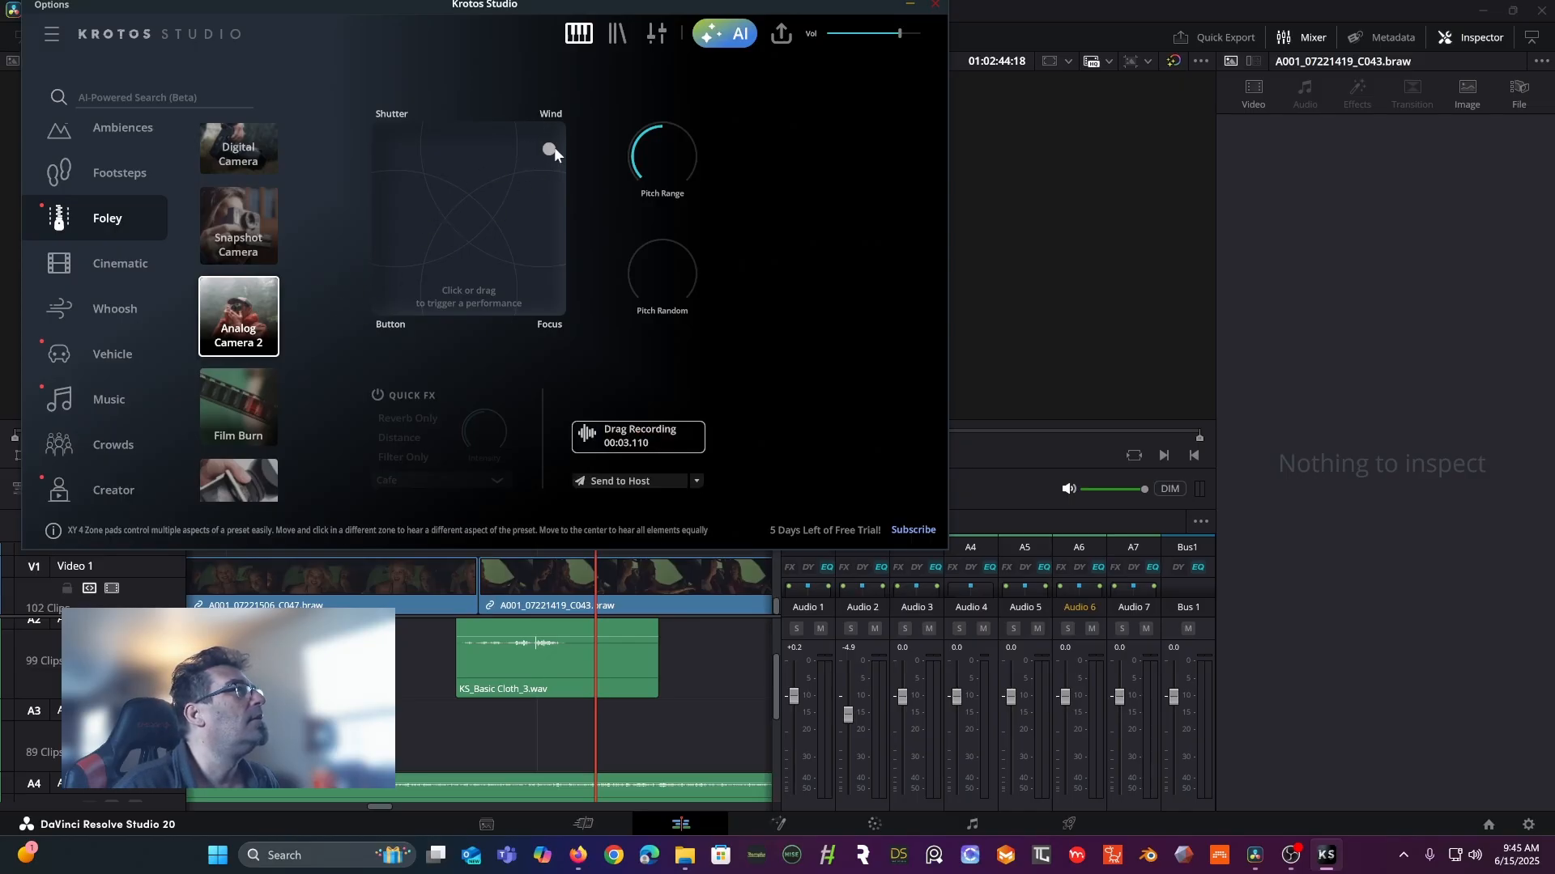
click(554, 148)
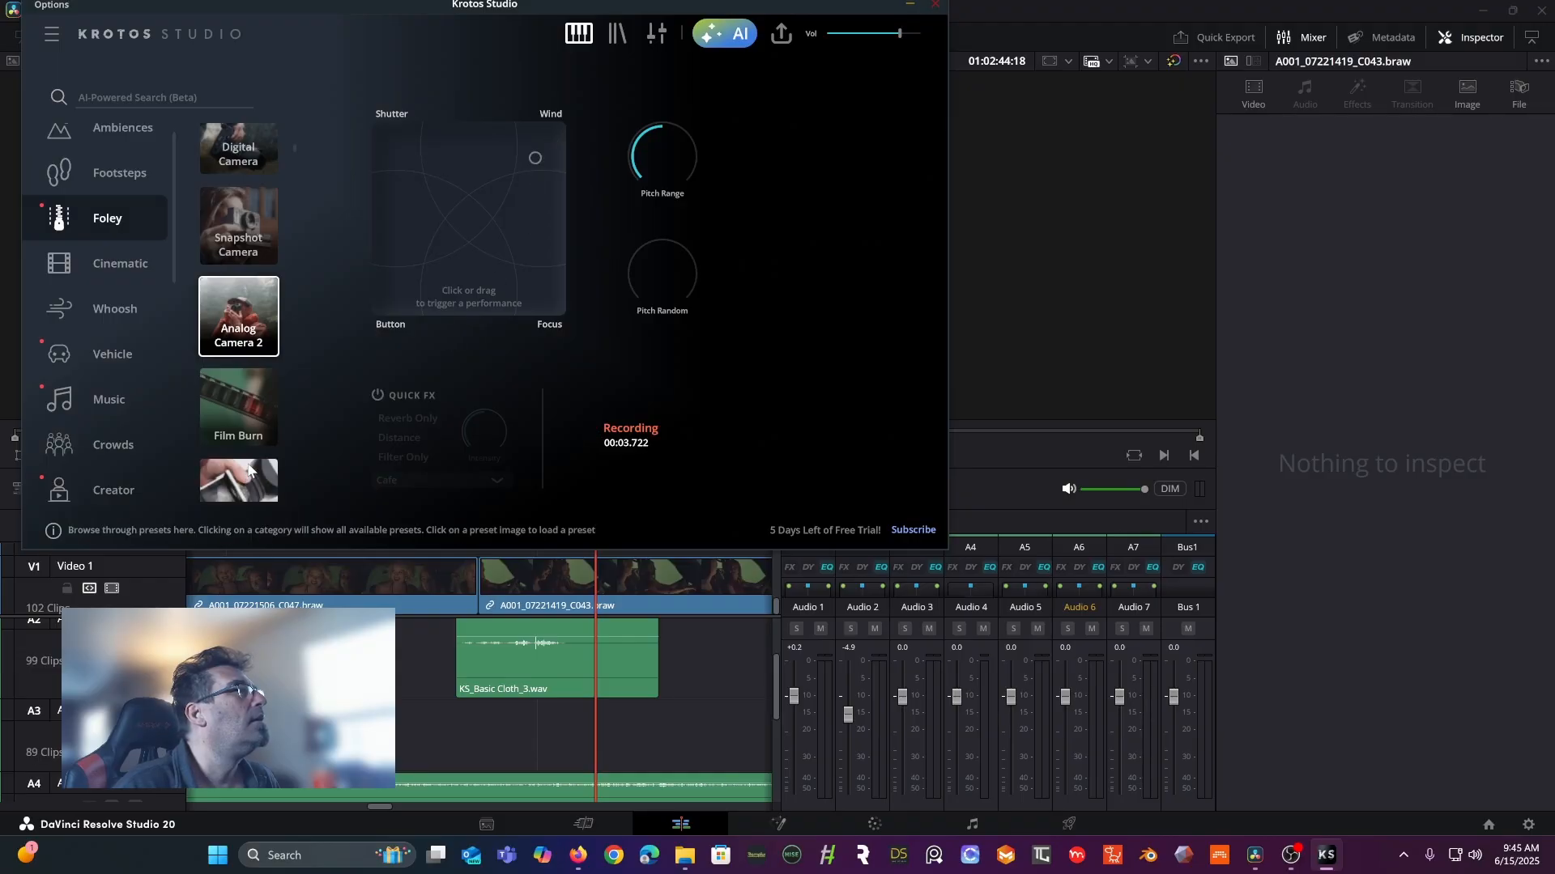
- Load the Film Mech preset and audition it by sweeping the Whoosh performance point
scroll(221, 379, down, 2)
click(221, 379)
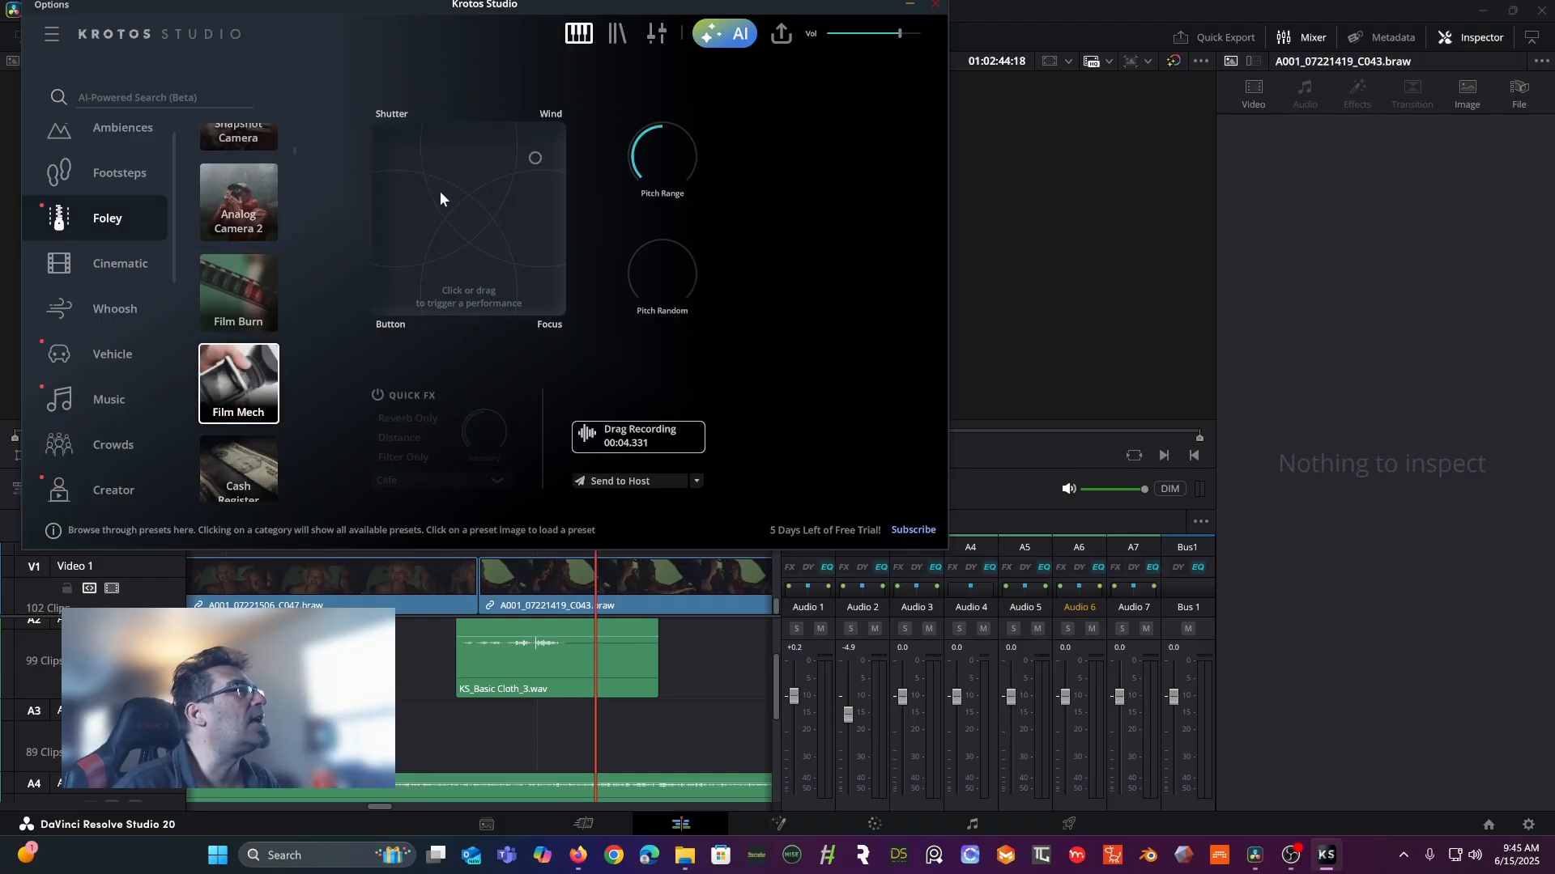
click(414, 151)
mouse_move(414, 150)
mouse_down()
mouse_move(473, 212)
mouse_move(532, 162)
mouse_move(474, 258)
mouse_up()
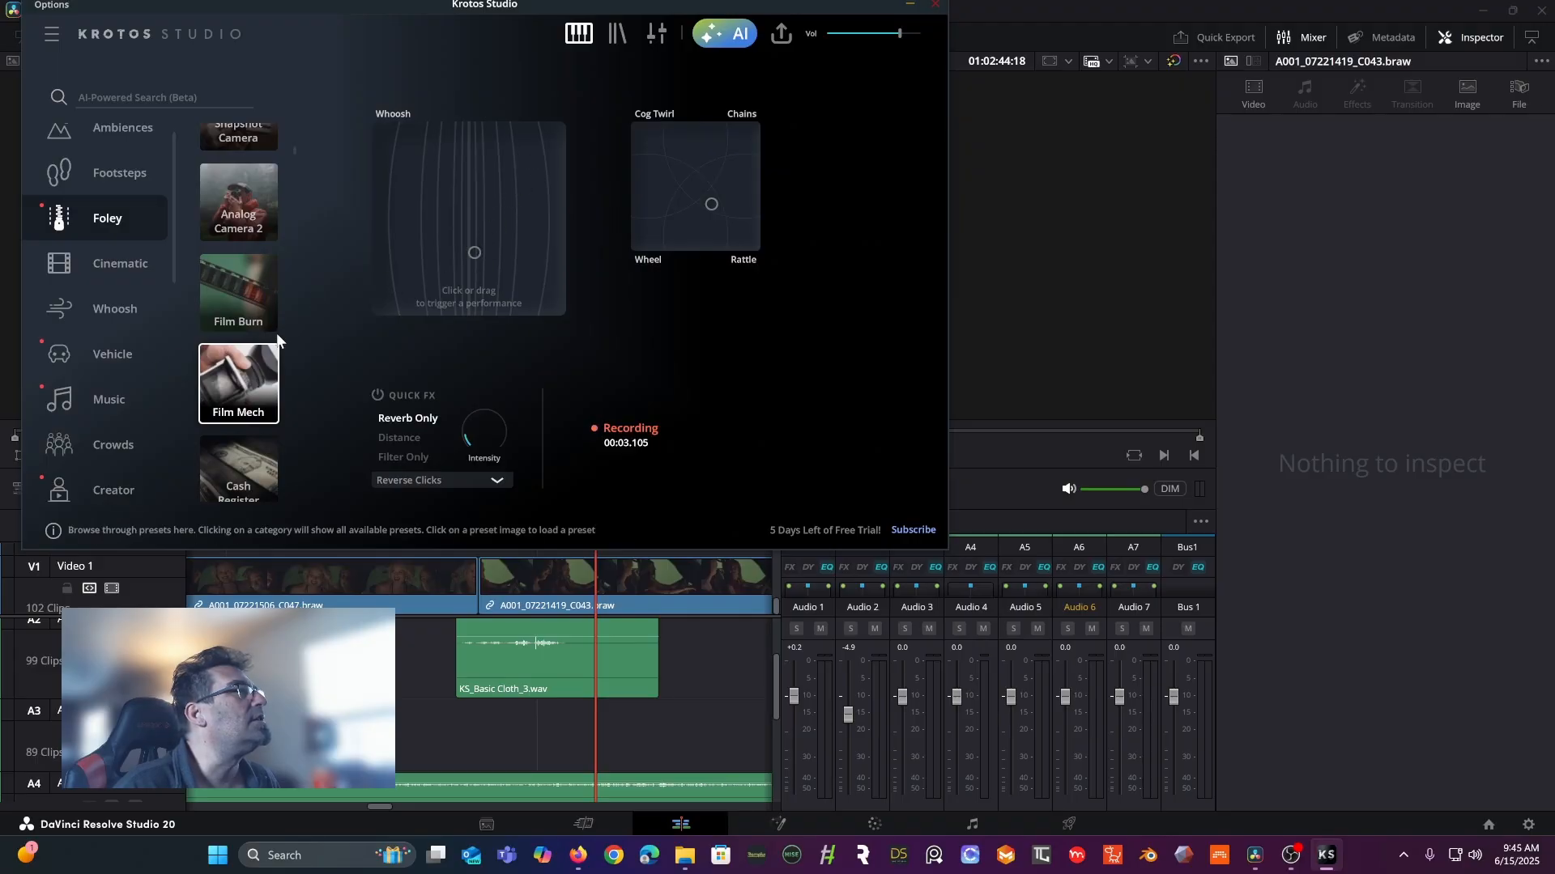
- Load the Cash Register Foley preset and audition it by moving the performance point from Squeak to Cash
scroll(228, 324, down, 3)
scroll(228, 324, down, 2)
click(243, 226)
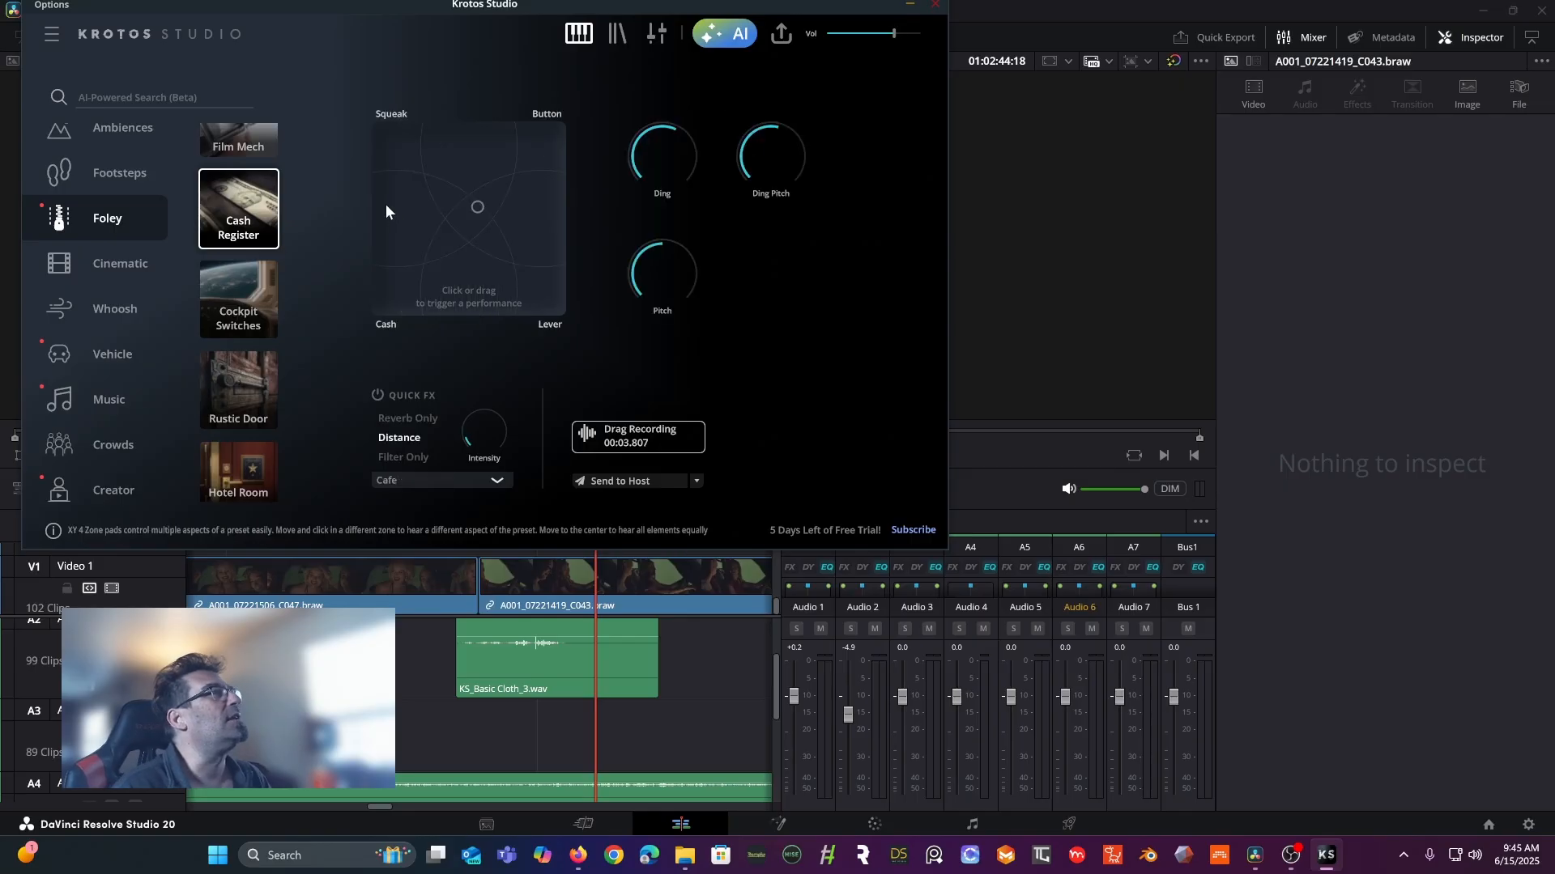
mouse_move(402, 149)
mouse_down()
mouse_move(556, 156)
mouse_move(523, 256)
mouse_move(481, 274)
mouse_move(408, 267)
mouse_up()
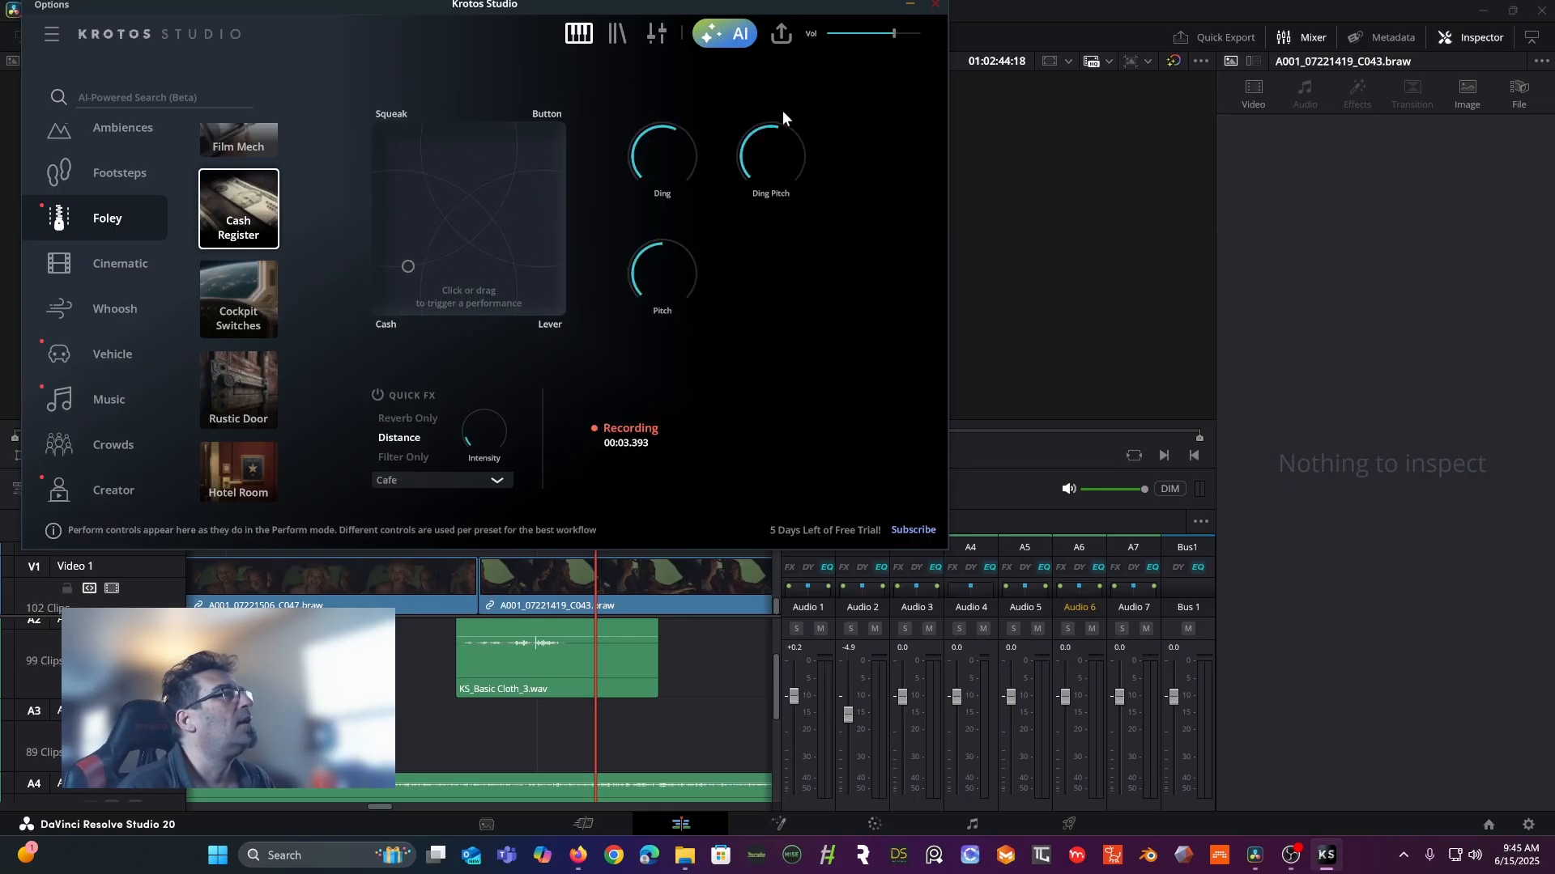
- Turn the Cash Register preset's Ding fully down and audition its Squeak, Button and Lever sounds
drag(654, 168, 638, 436)
click(406, 168)
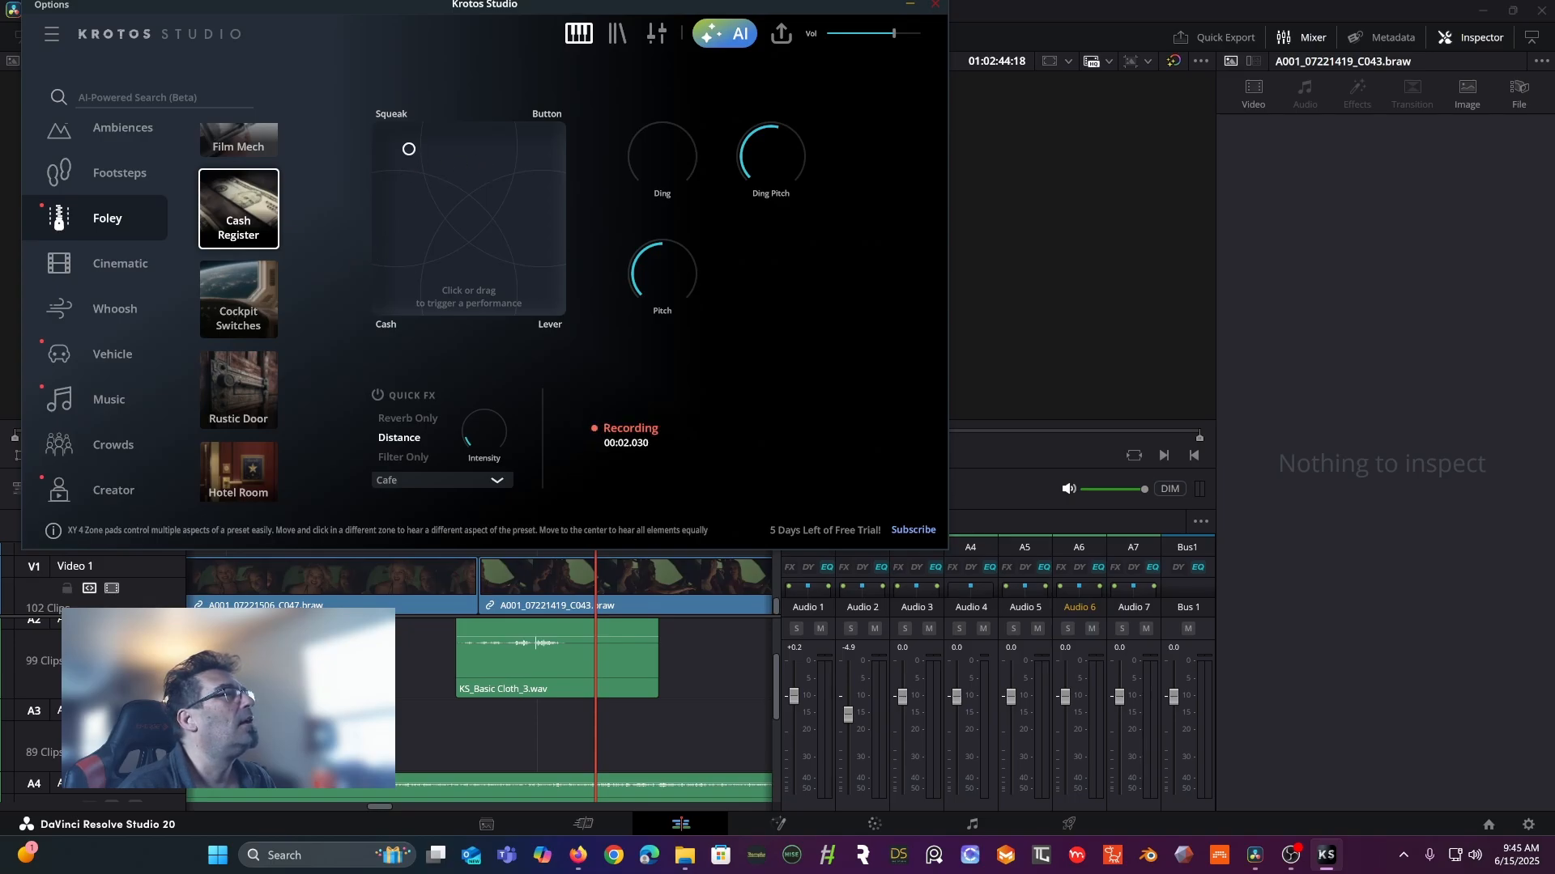
click(521, 140)
click(537, 279)
- Raise the Cash Register preset's Pitch to 1.00 and audition its Lever sound
drag(665, 274, 663, 121)
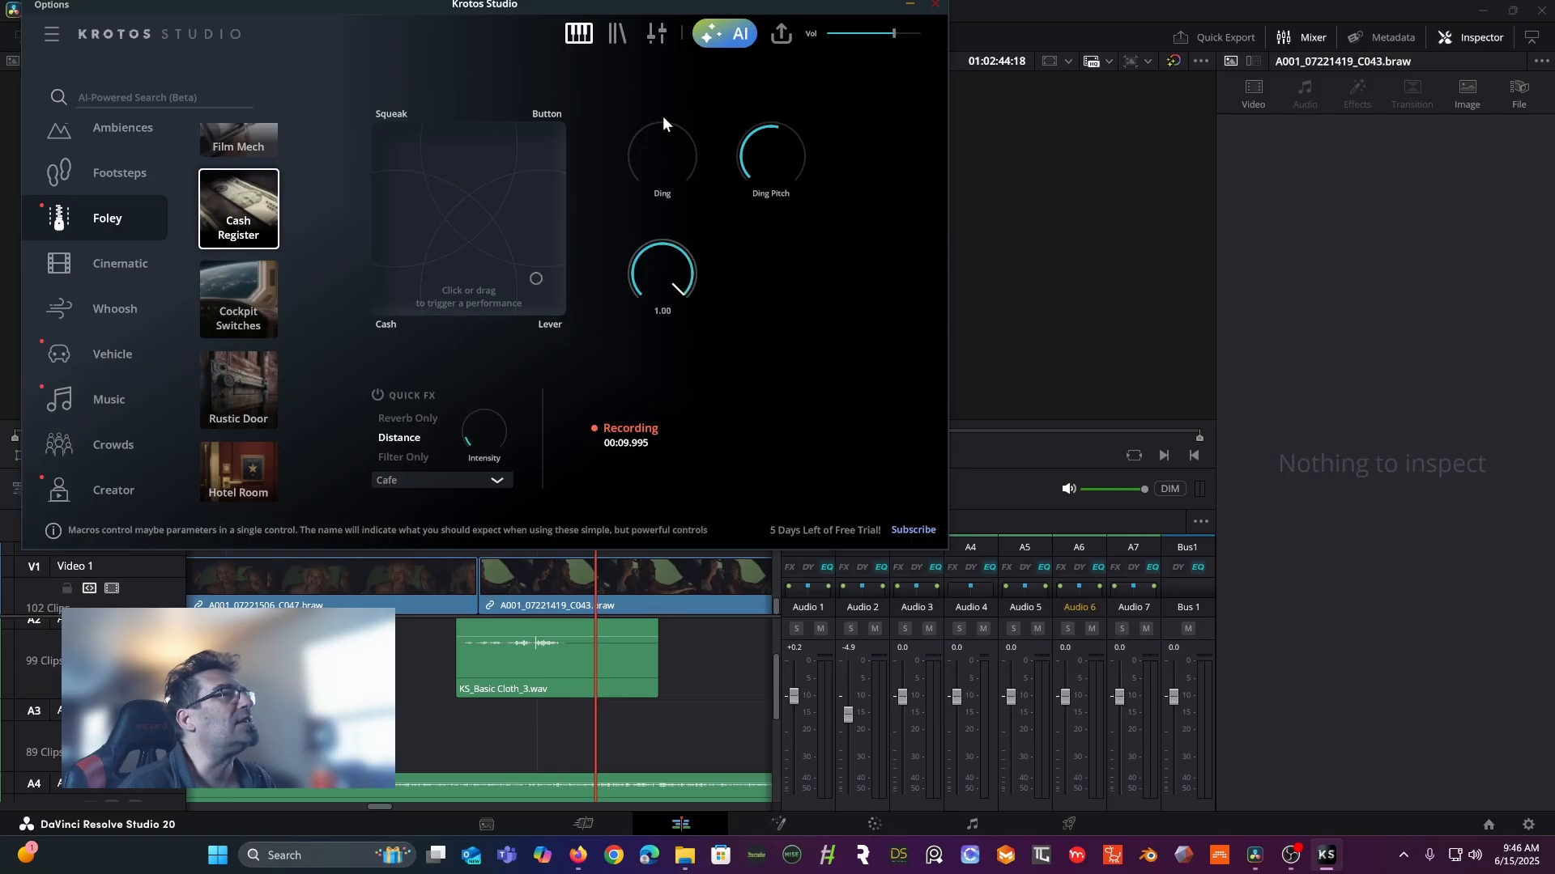
click(536, 282)
click(534, 285)
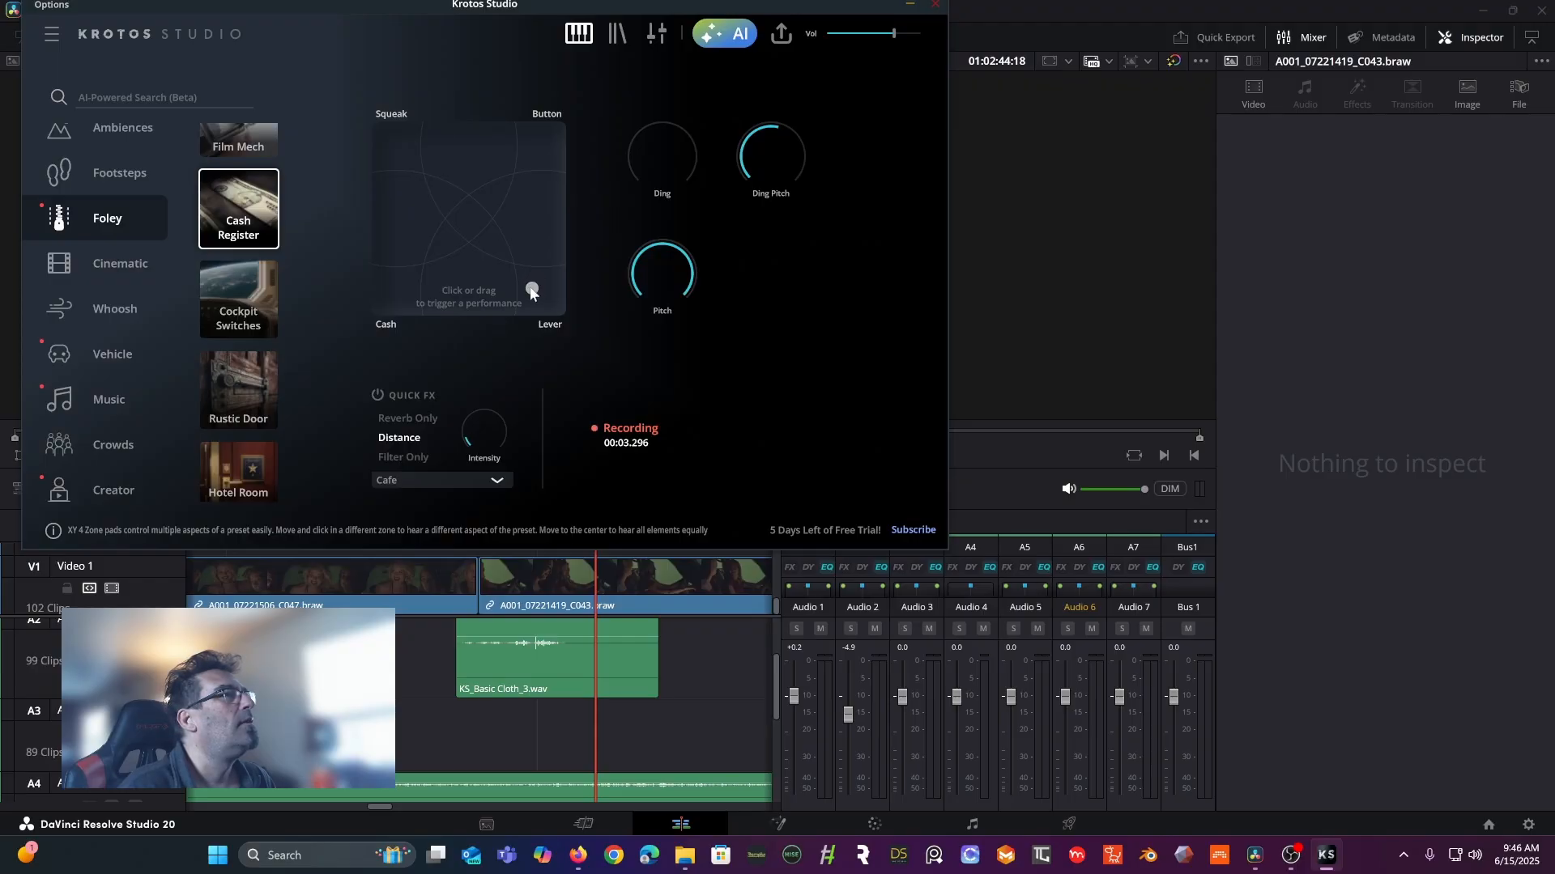
- Audition several points in the Cash Register preset's Squeak zone, working from the corner toward the centre
click(391, 158)
click(405, 148)
click(406, 167)
click(419, 169)
click(426, 184)
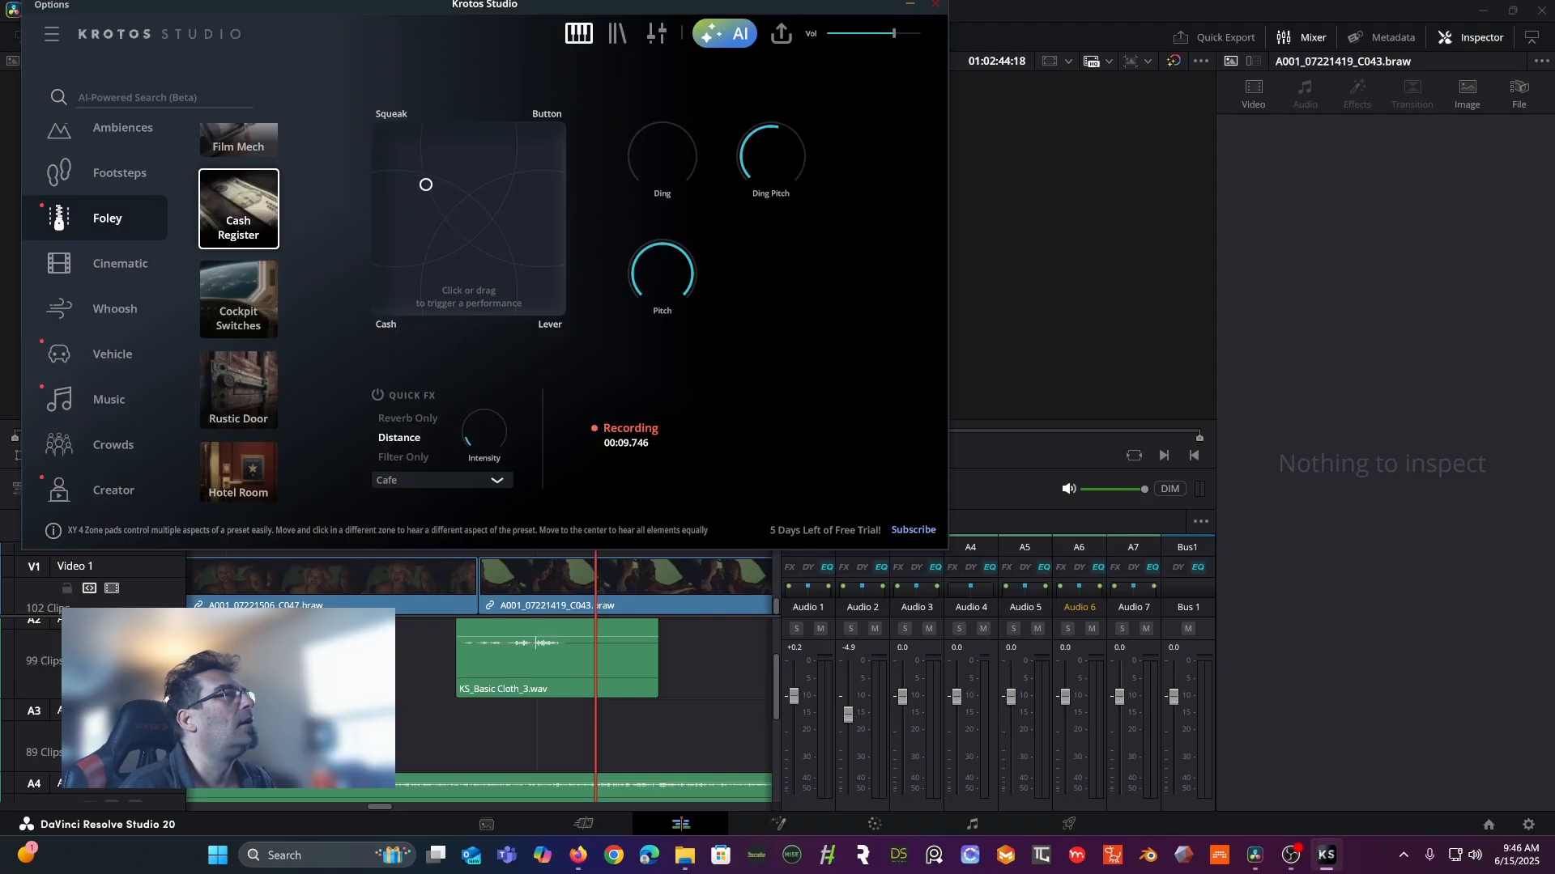
click(617, 440)
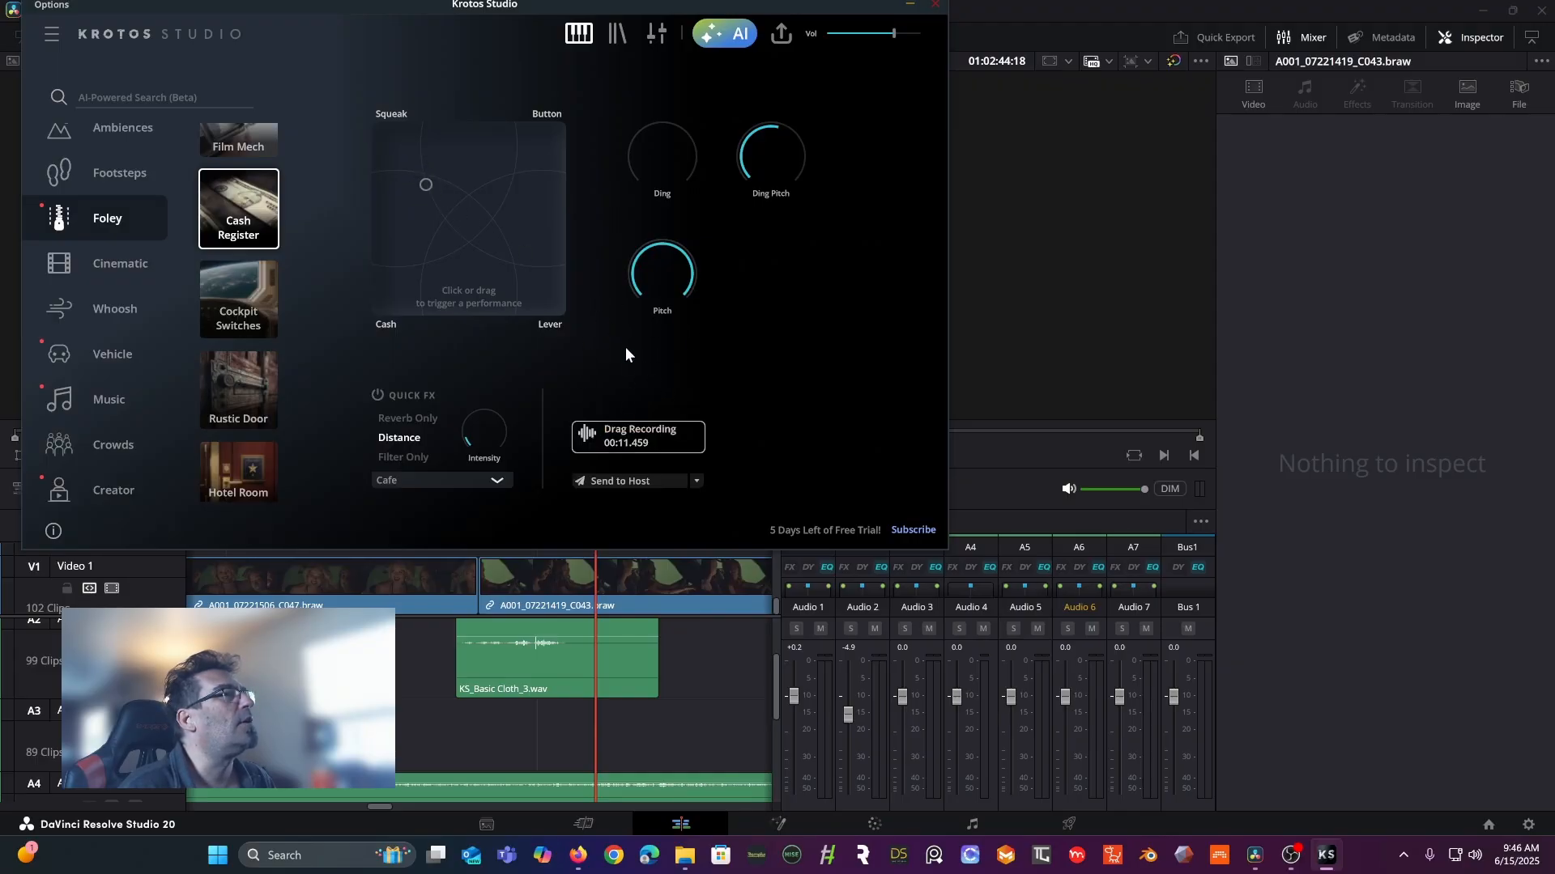
- Record a Cash Register take about 1.8 seconds long, place it on Audio 3 beneath the KS_Basic Cloth_3 clip, and play across it
click(426, 186)
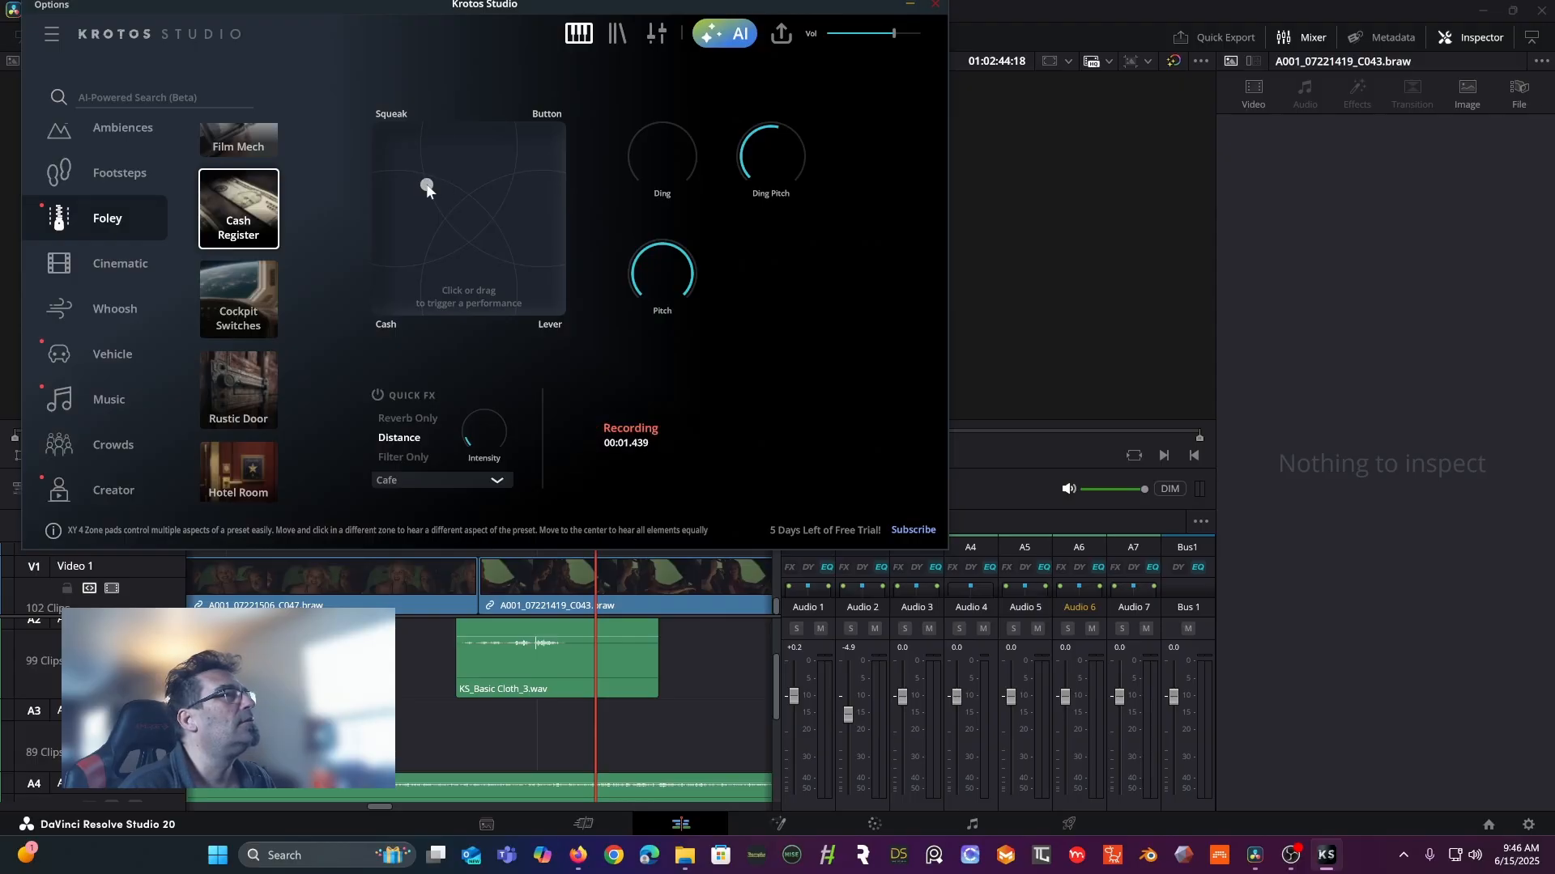
click(426, 186)
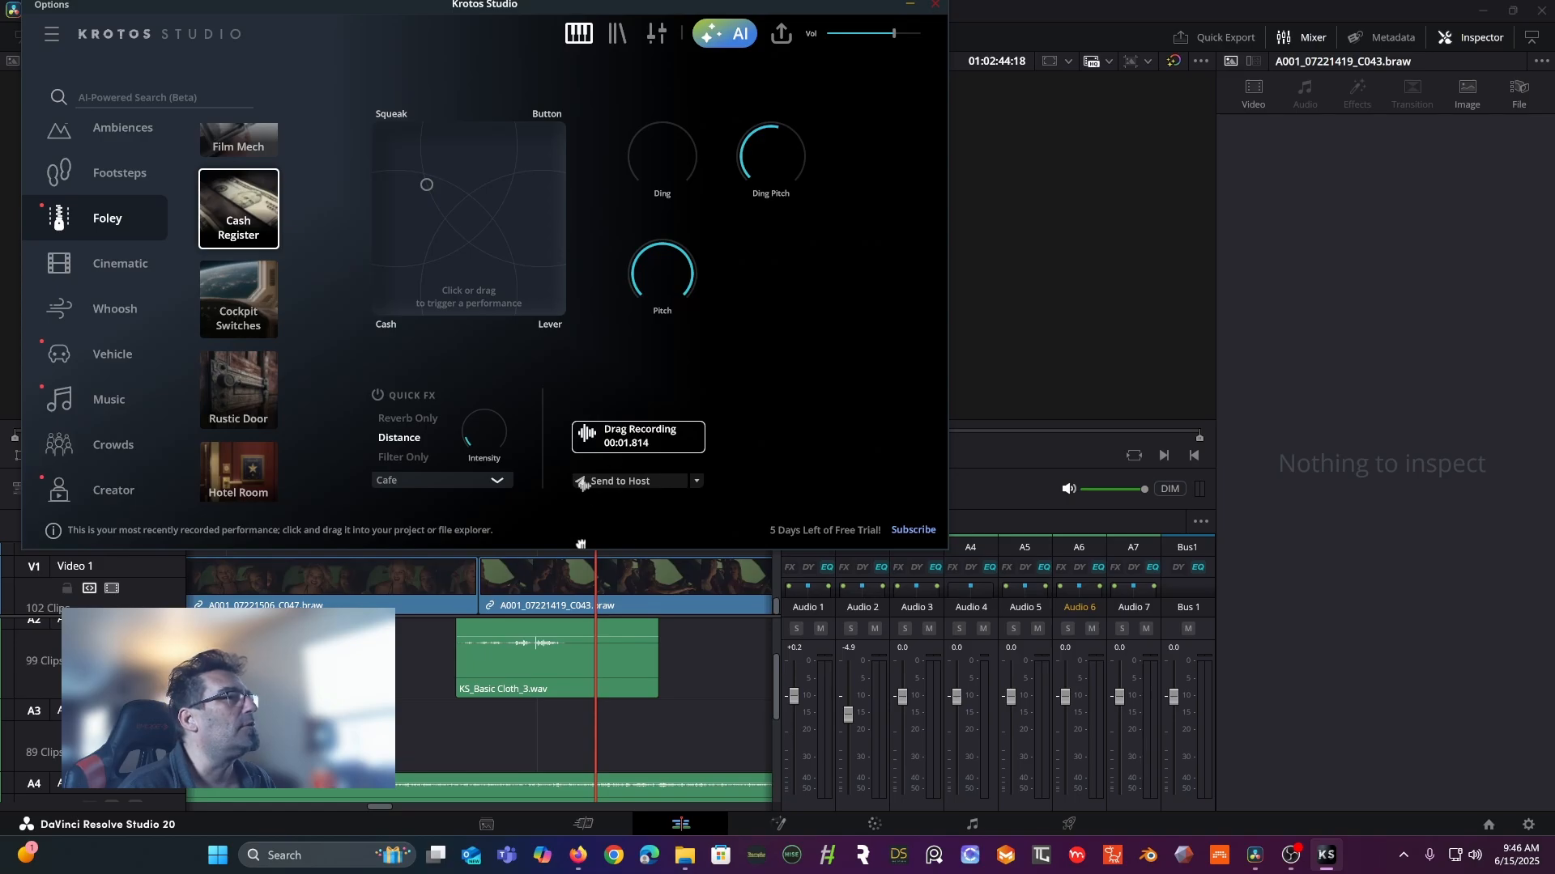
drag(580, 544, 500, 726)
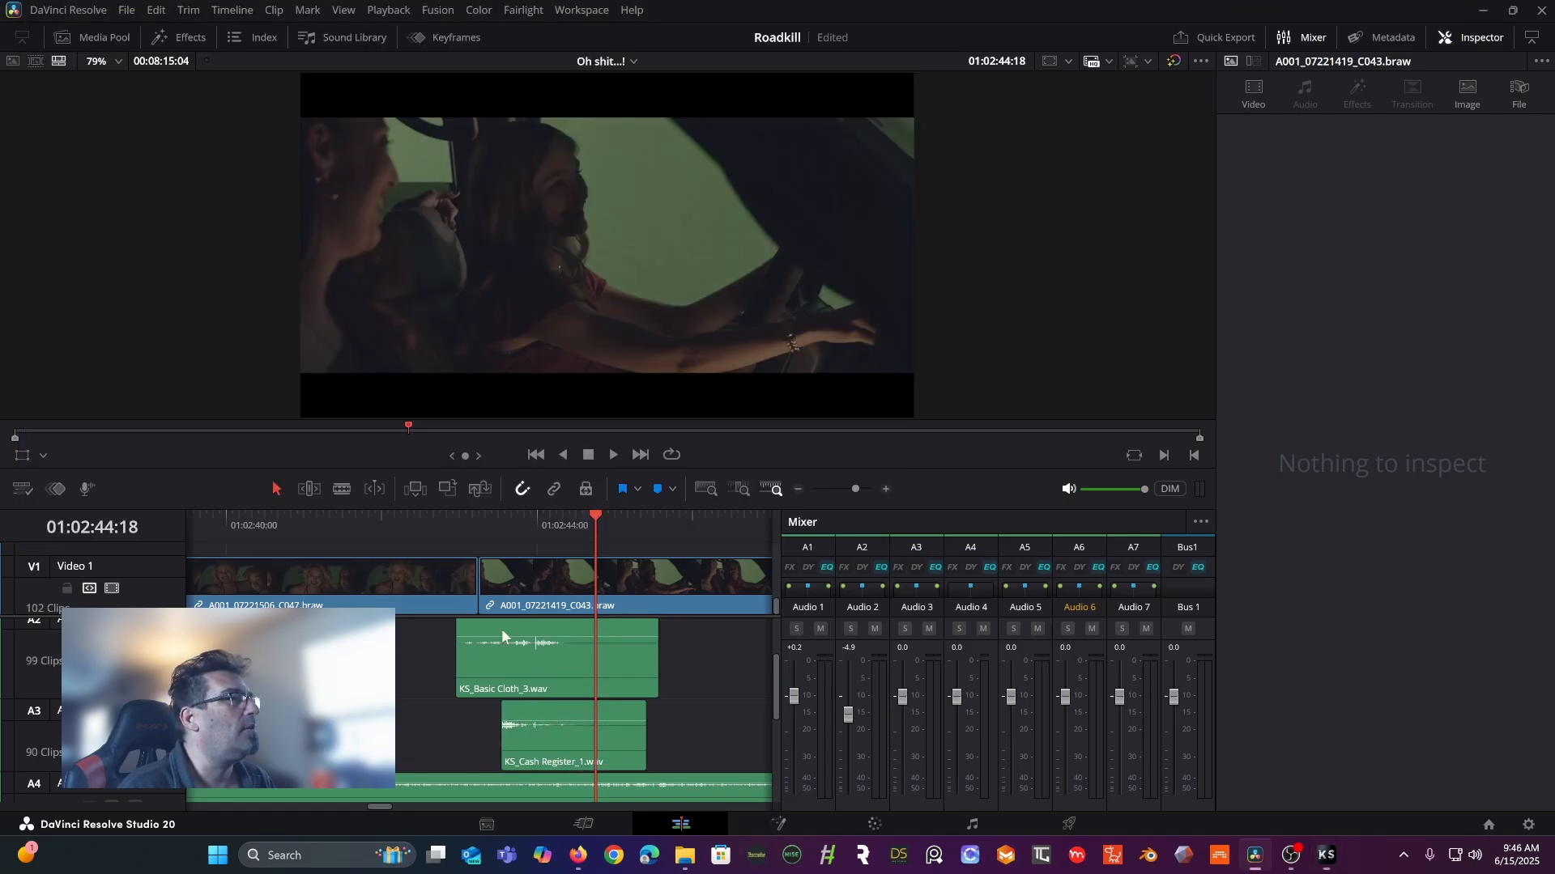
click(437, 530)
key(space)
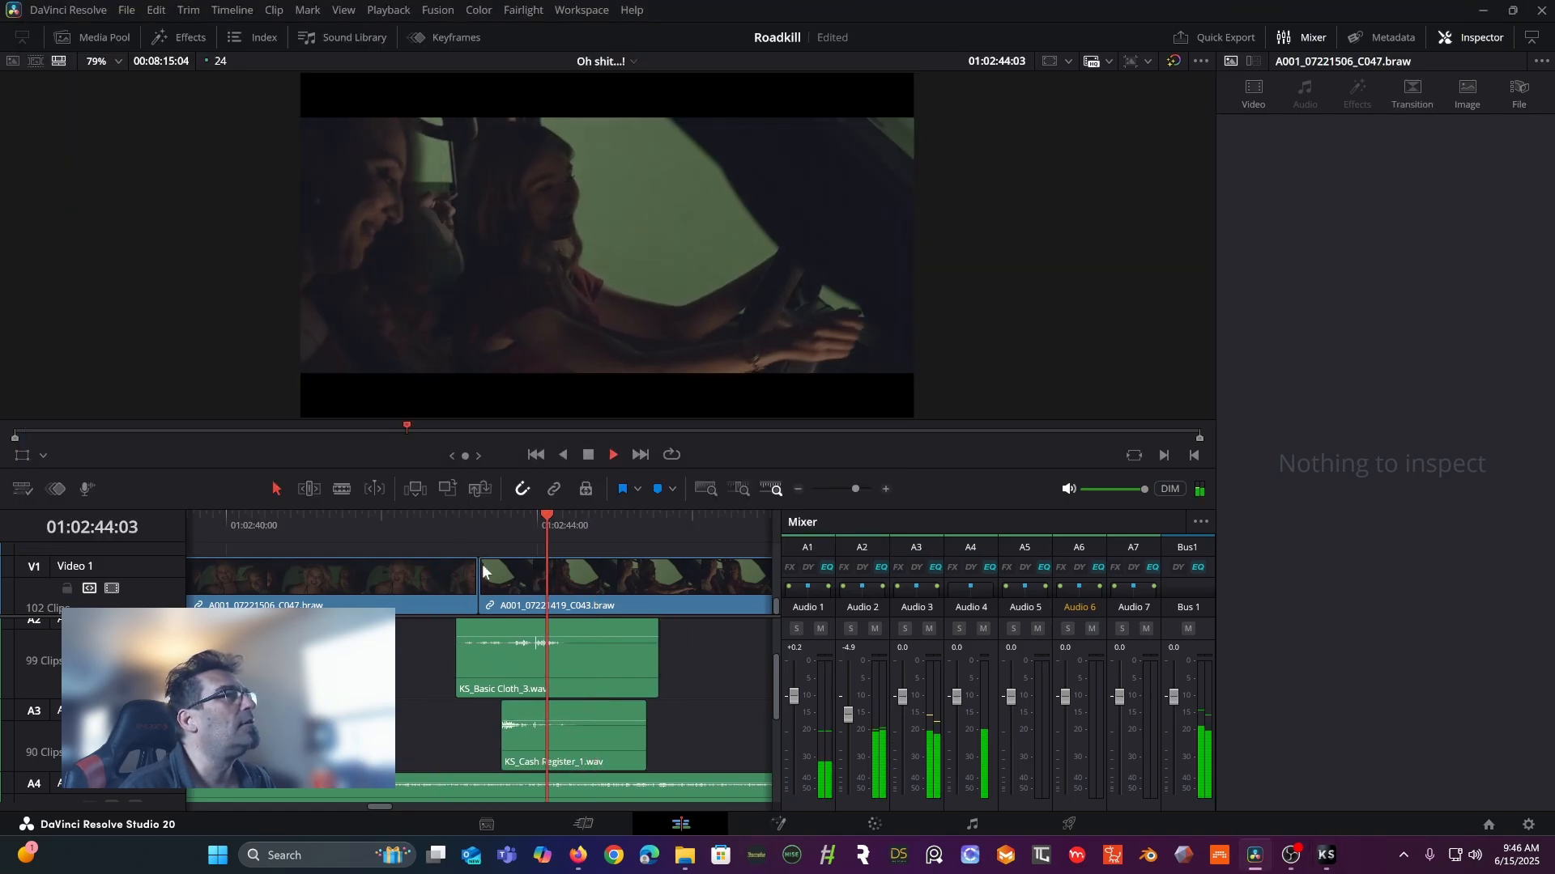
key(space)
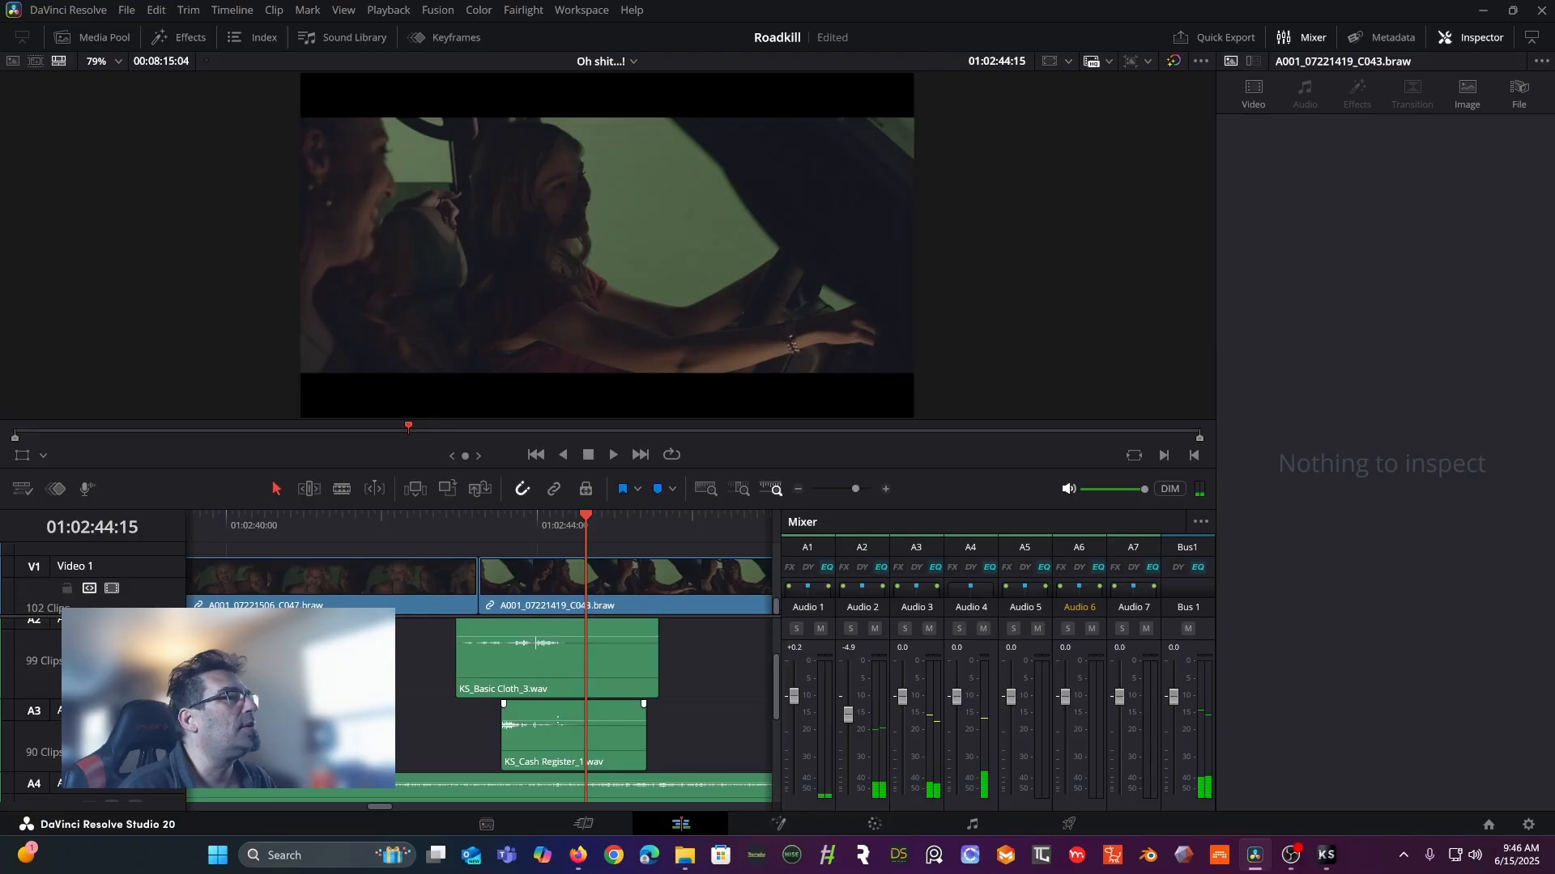
- Lower the KS_Cash Register_1 clip's volume on Audio 3 in two small cuts, playing across it between them
drag(558, 721, 558, 726)
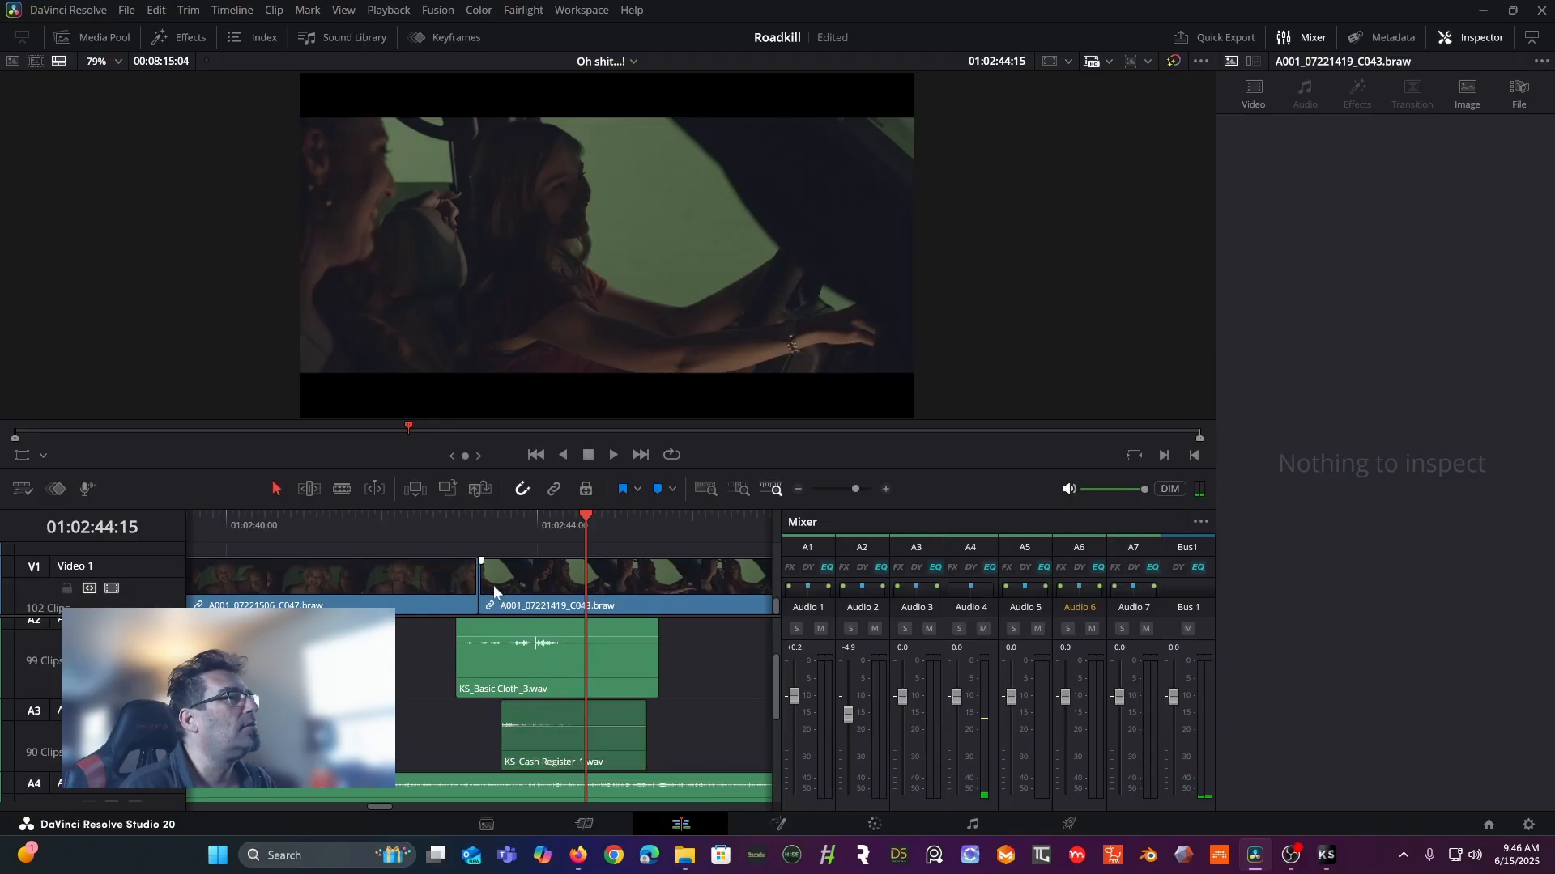
click(457, 516)
key(space)
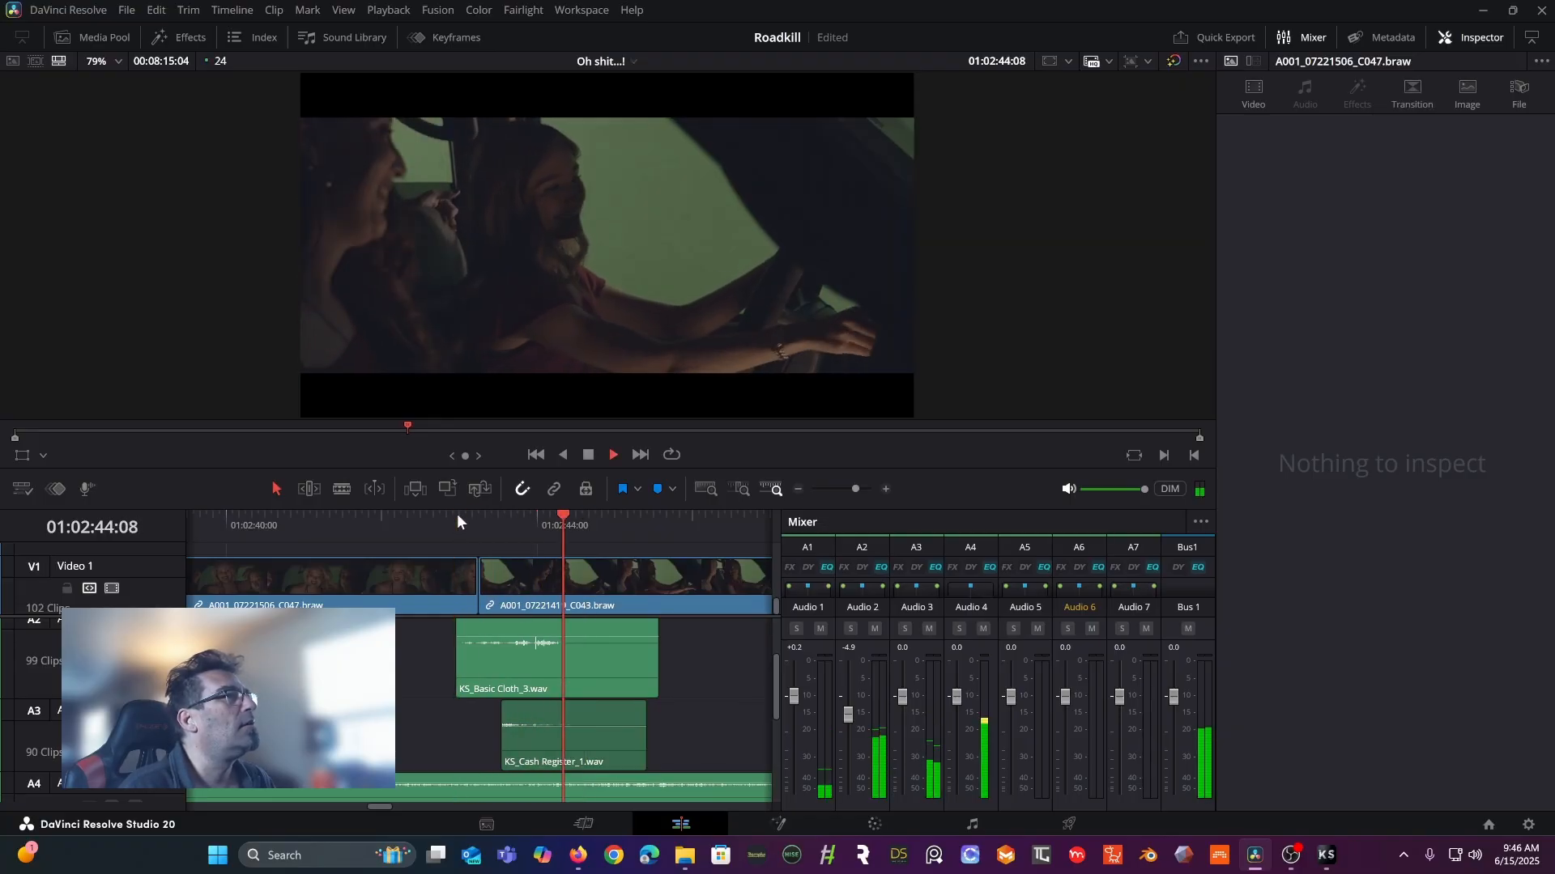
click(278, 515)
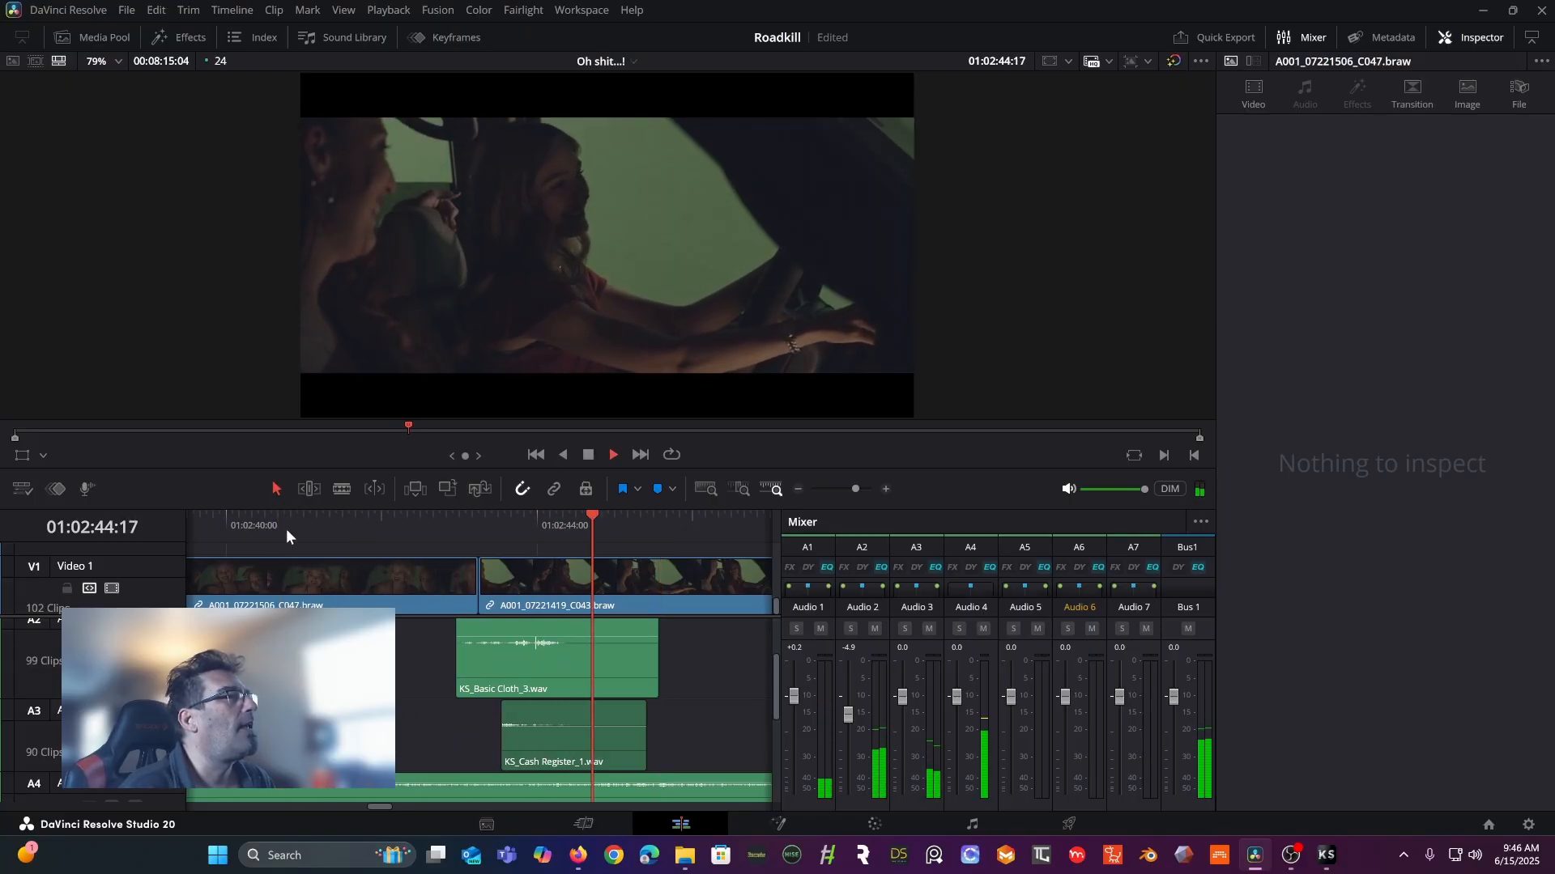
key(space)
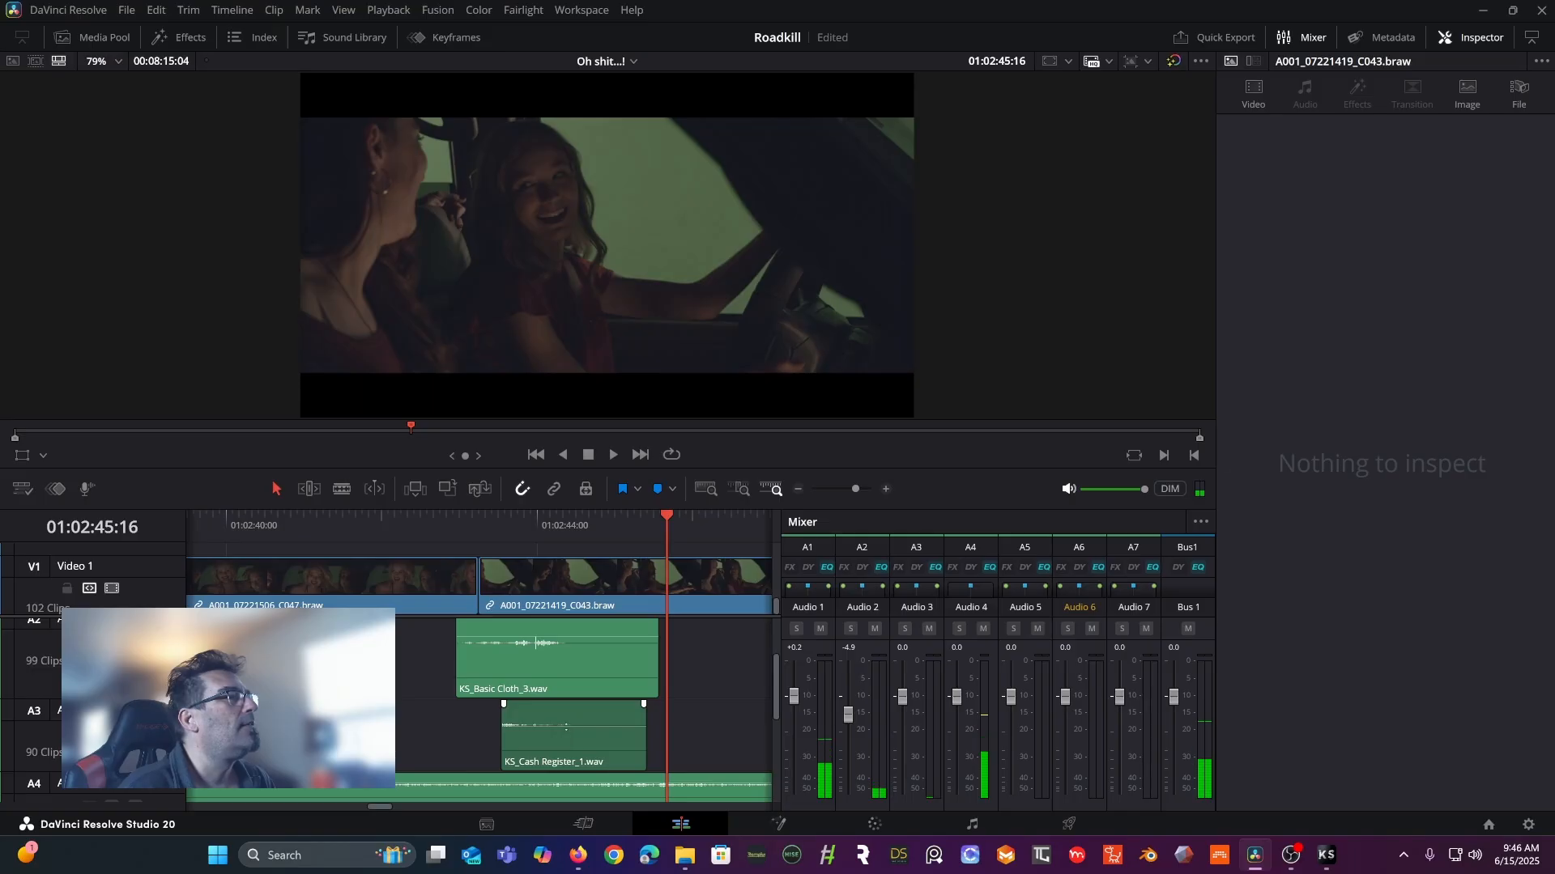
drag(566, 728, 565, 743)
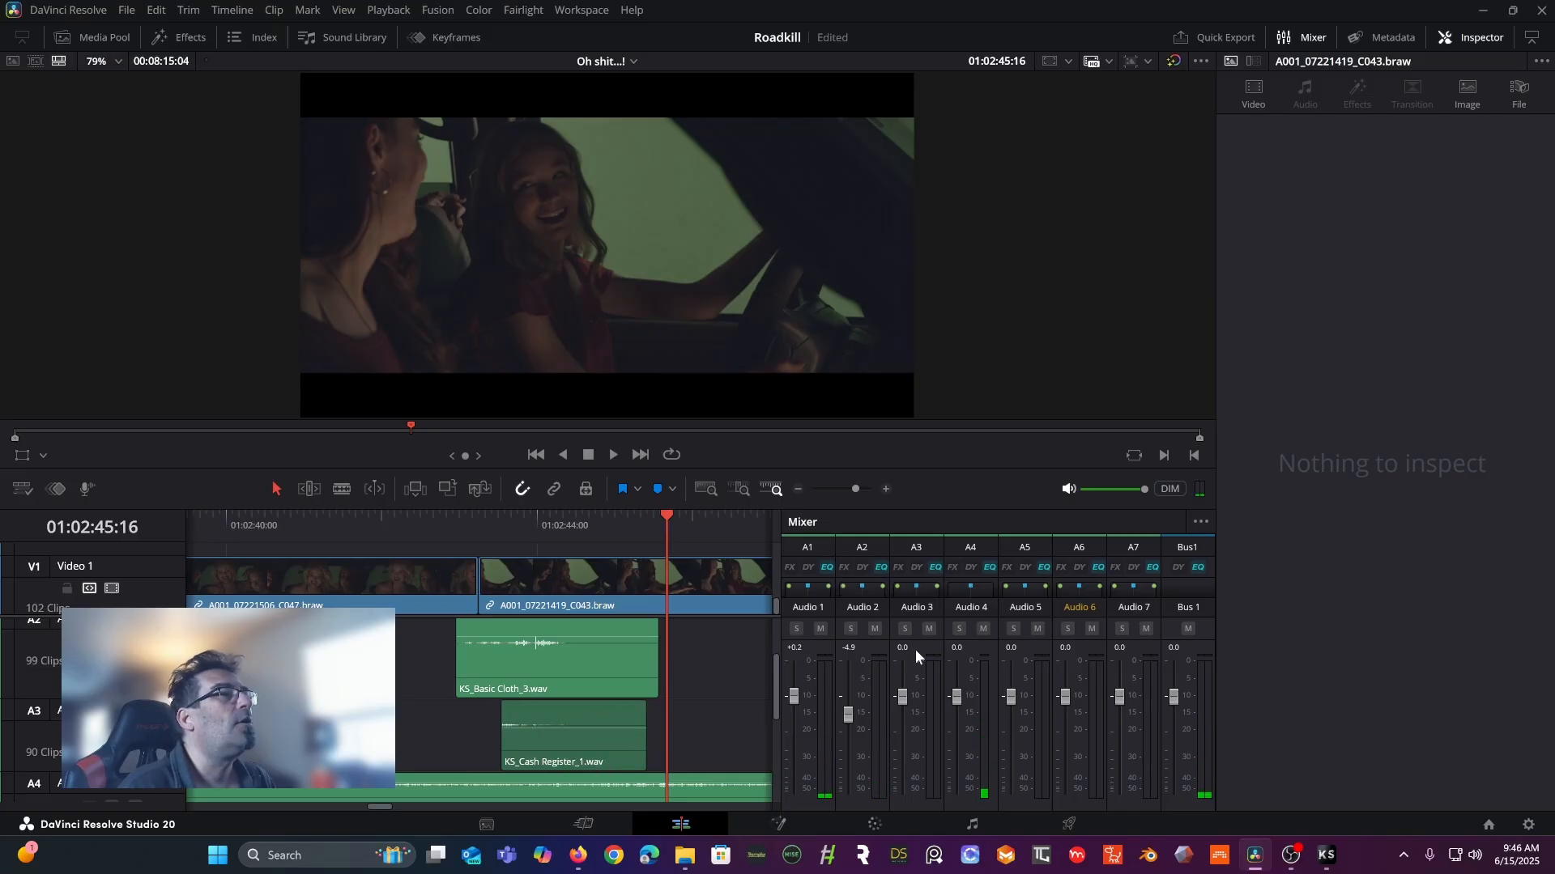
- Play the scene on to about 01:02:57 and replay the dialogue gap around 01:02:56
click(799, 488)
click(799, 488)
key(space)
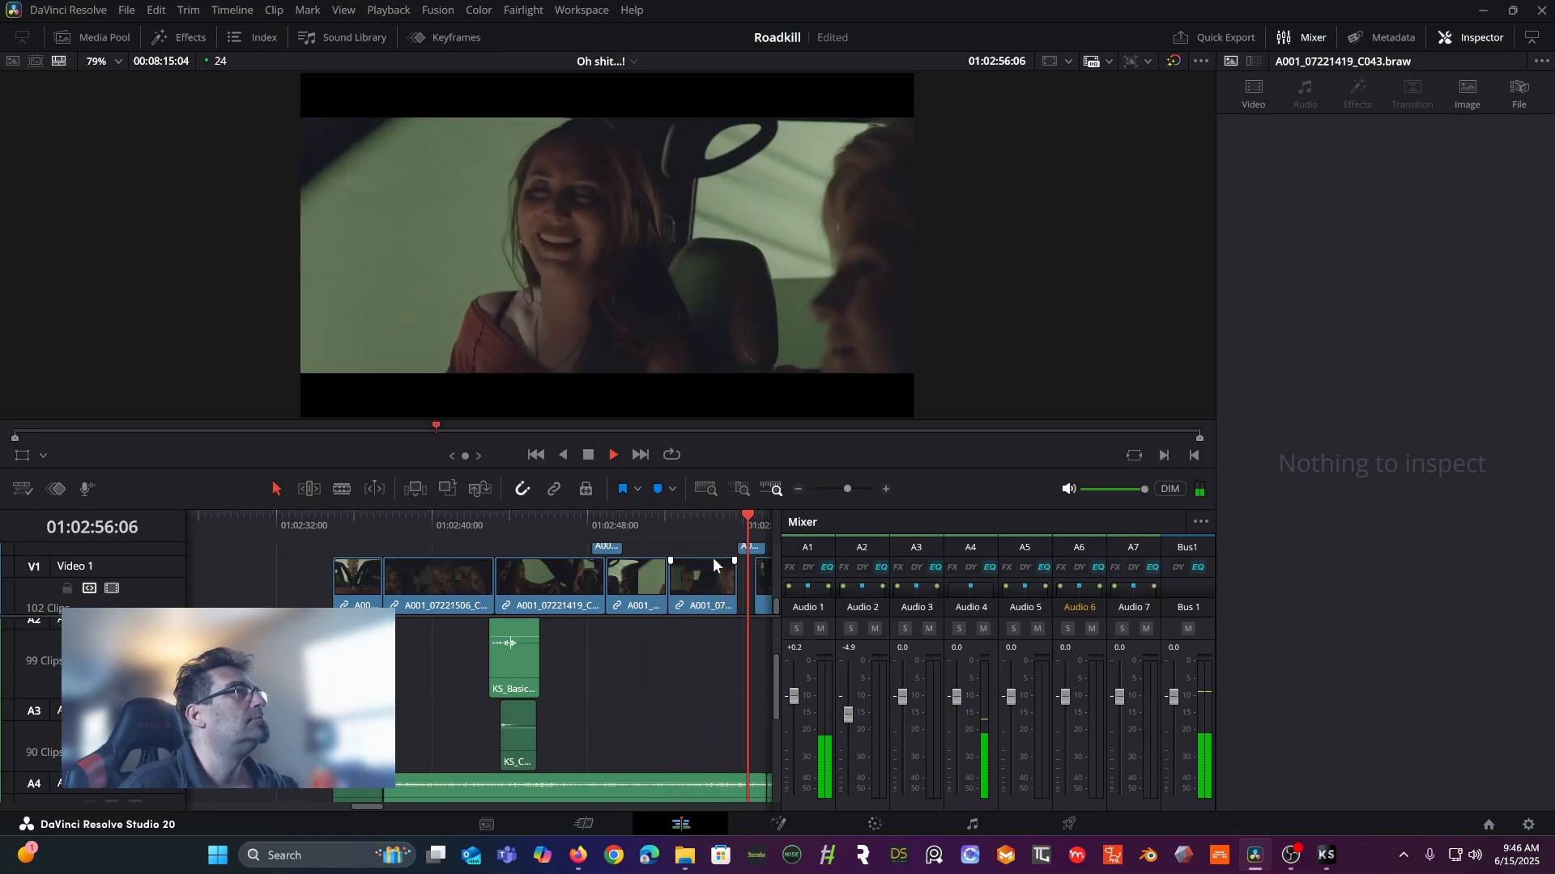
key(space)
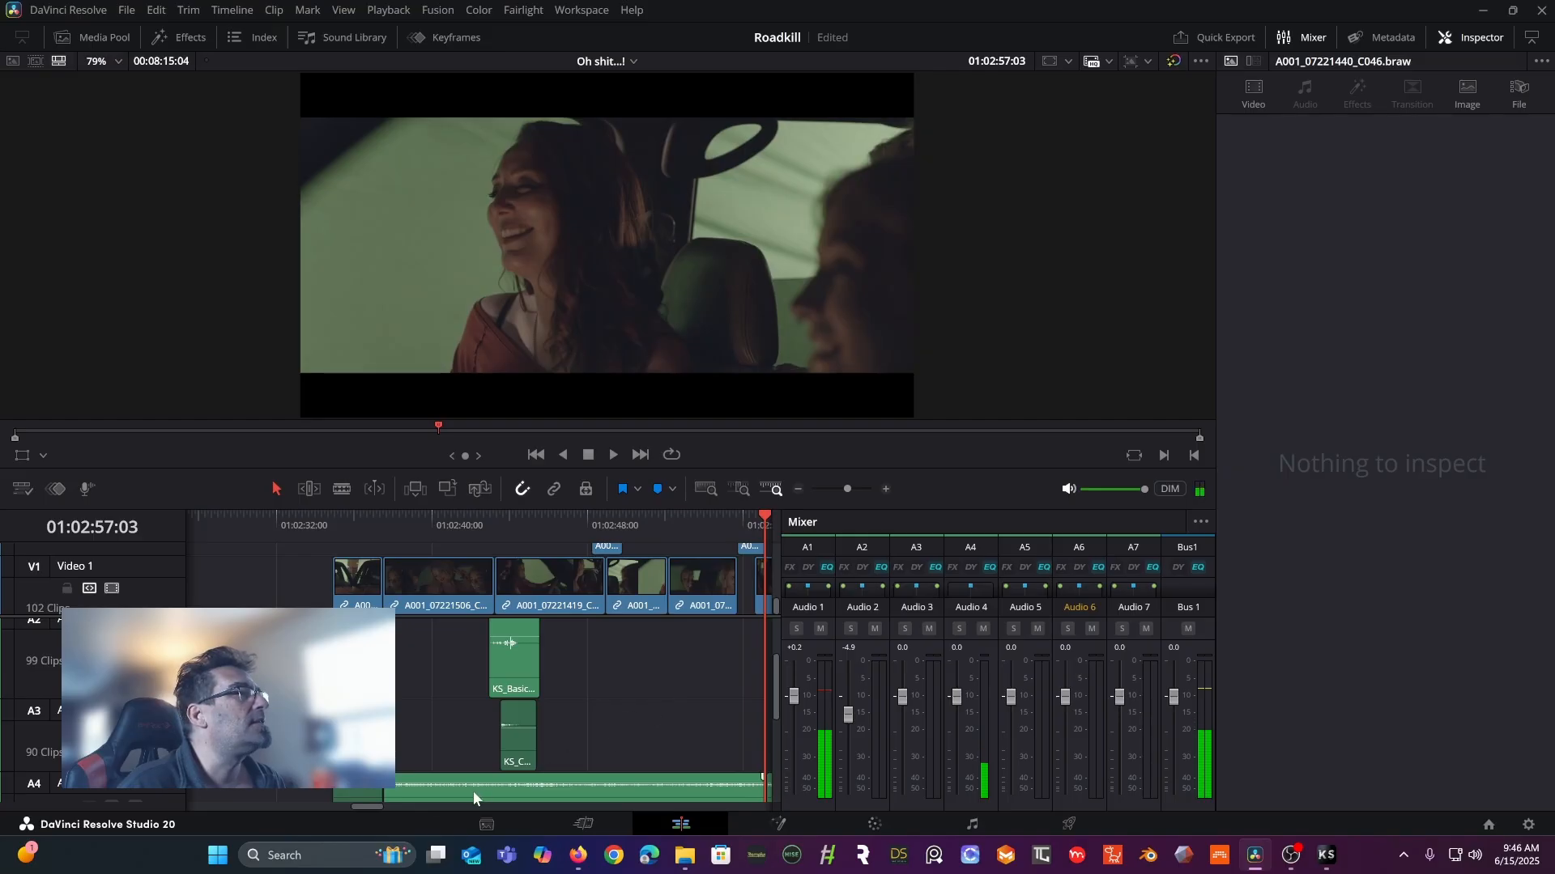
drag(369, 806, 387, 807)
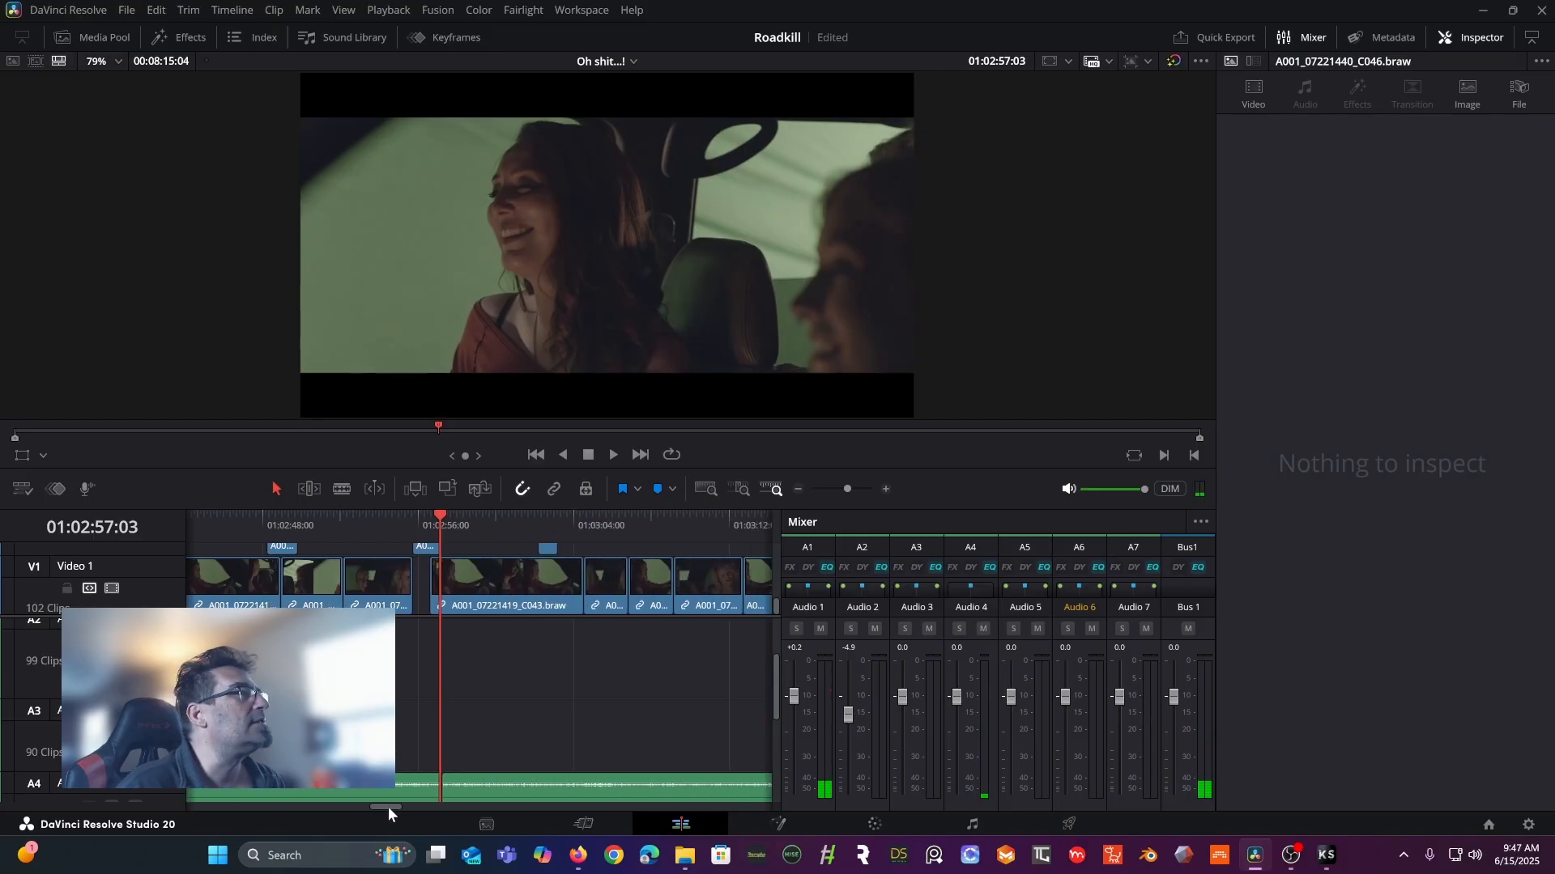
key(/)
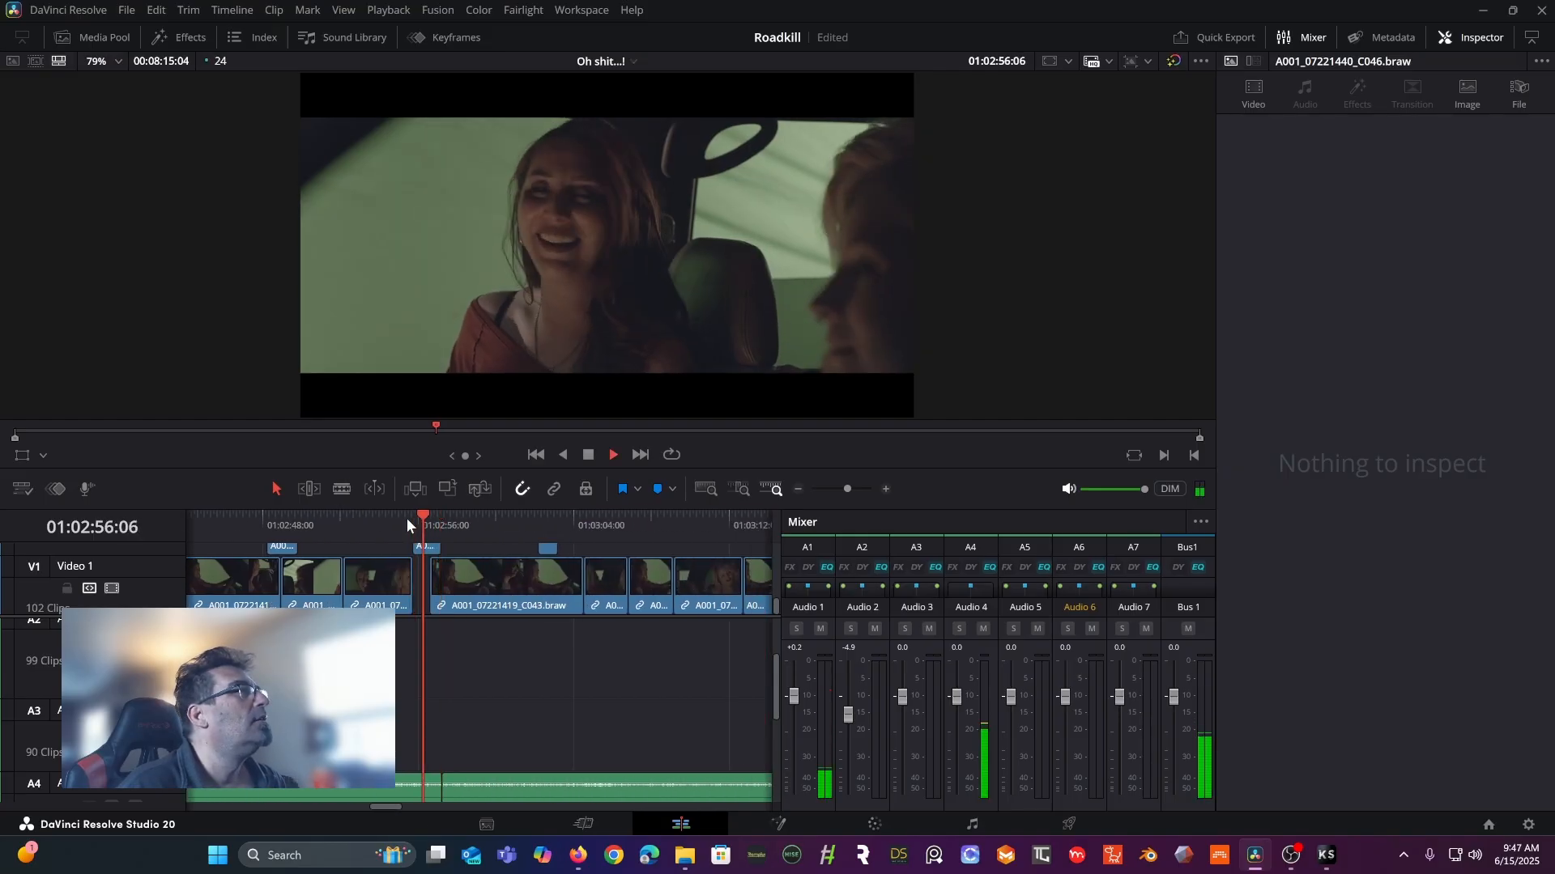
click(400, 523)
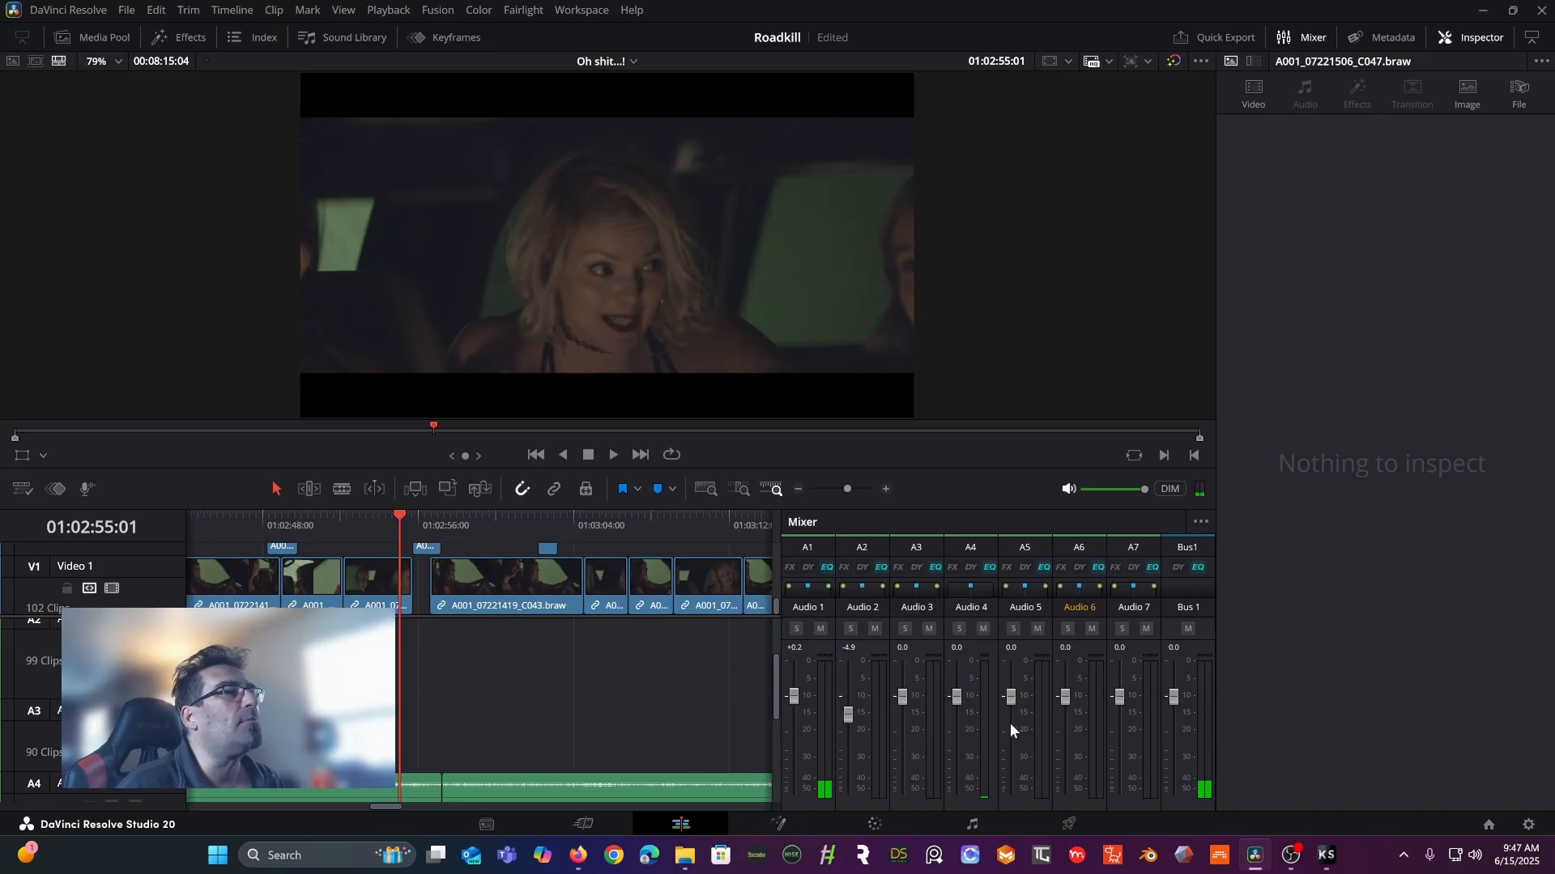
- In Krotos Studio, load the Basic Cloth Foley preset, record a take about 2.1 seconds long, and place it on Audio 2 at 01:02:55:01
click(1327, 855)
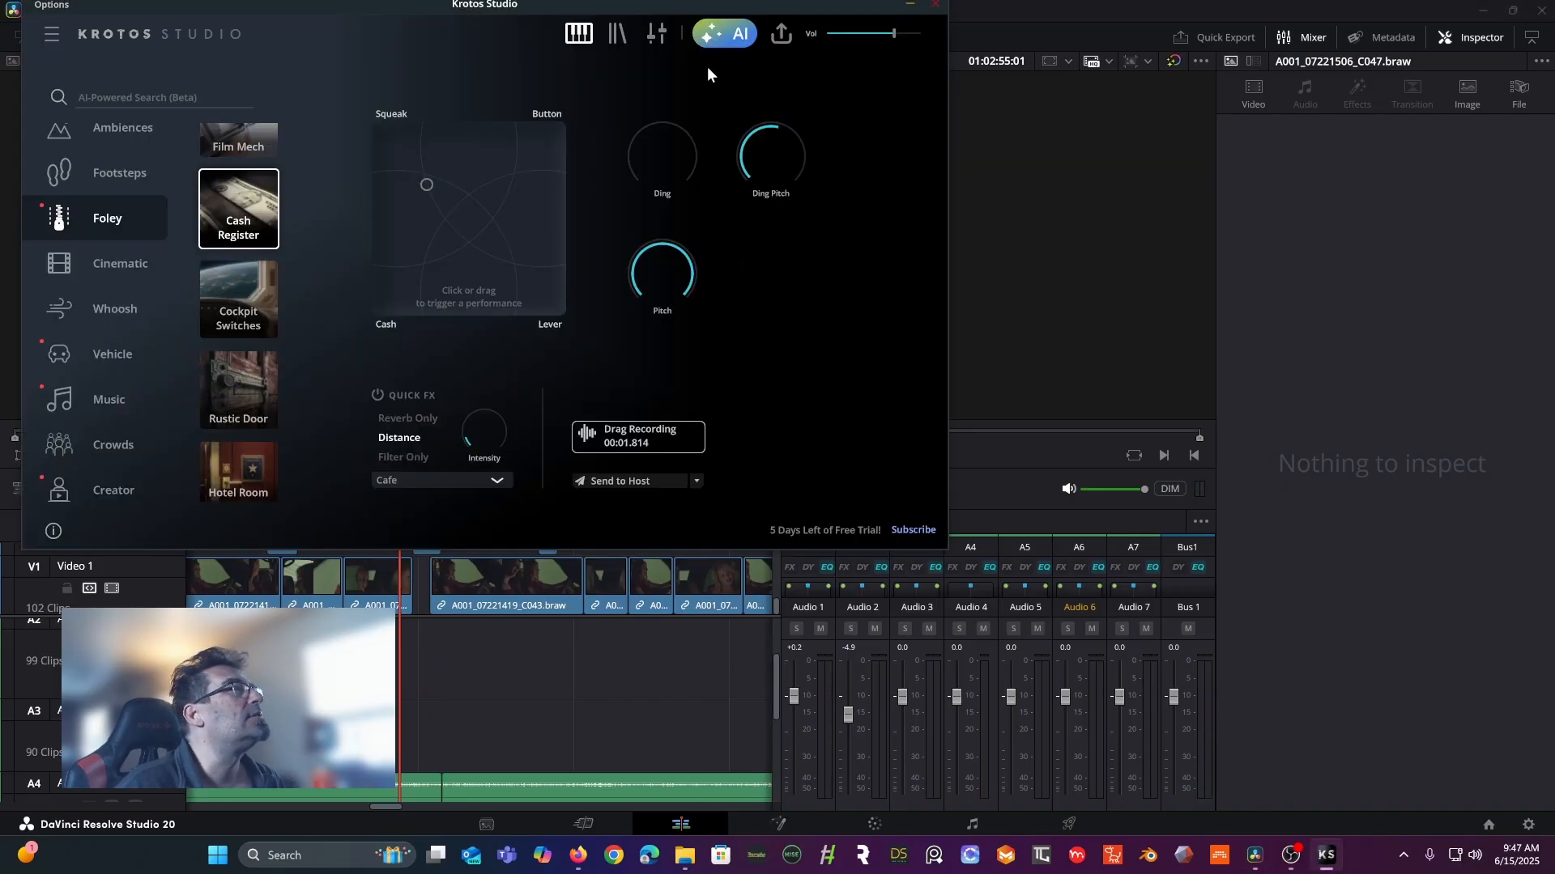
scroll(241, 312, down, 3)
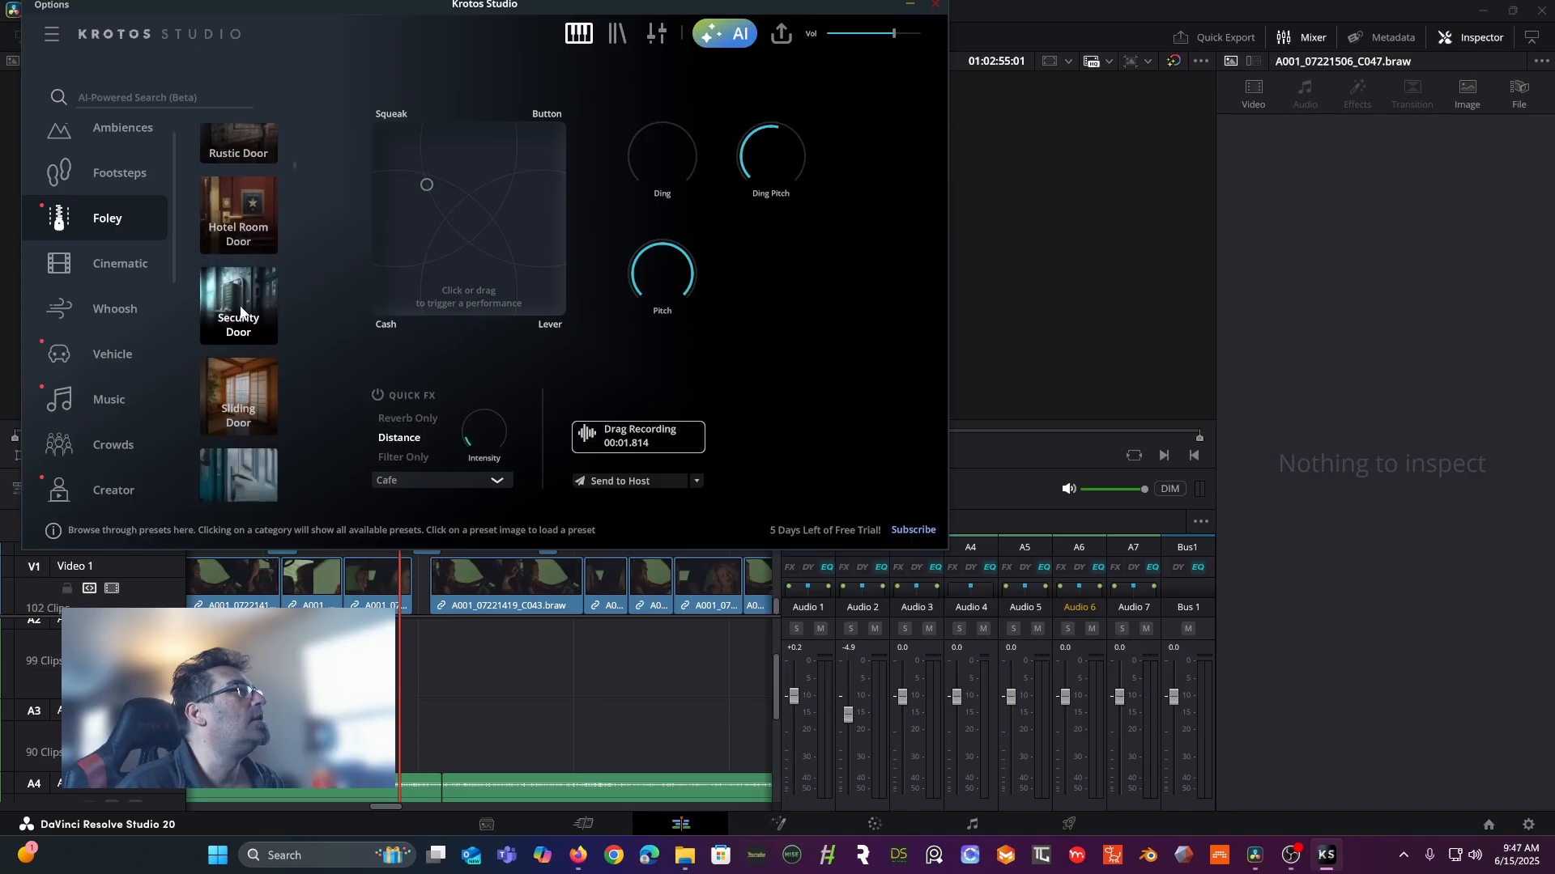
scroll(241, 312, down, 2)
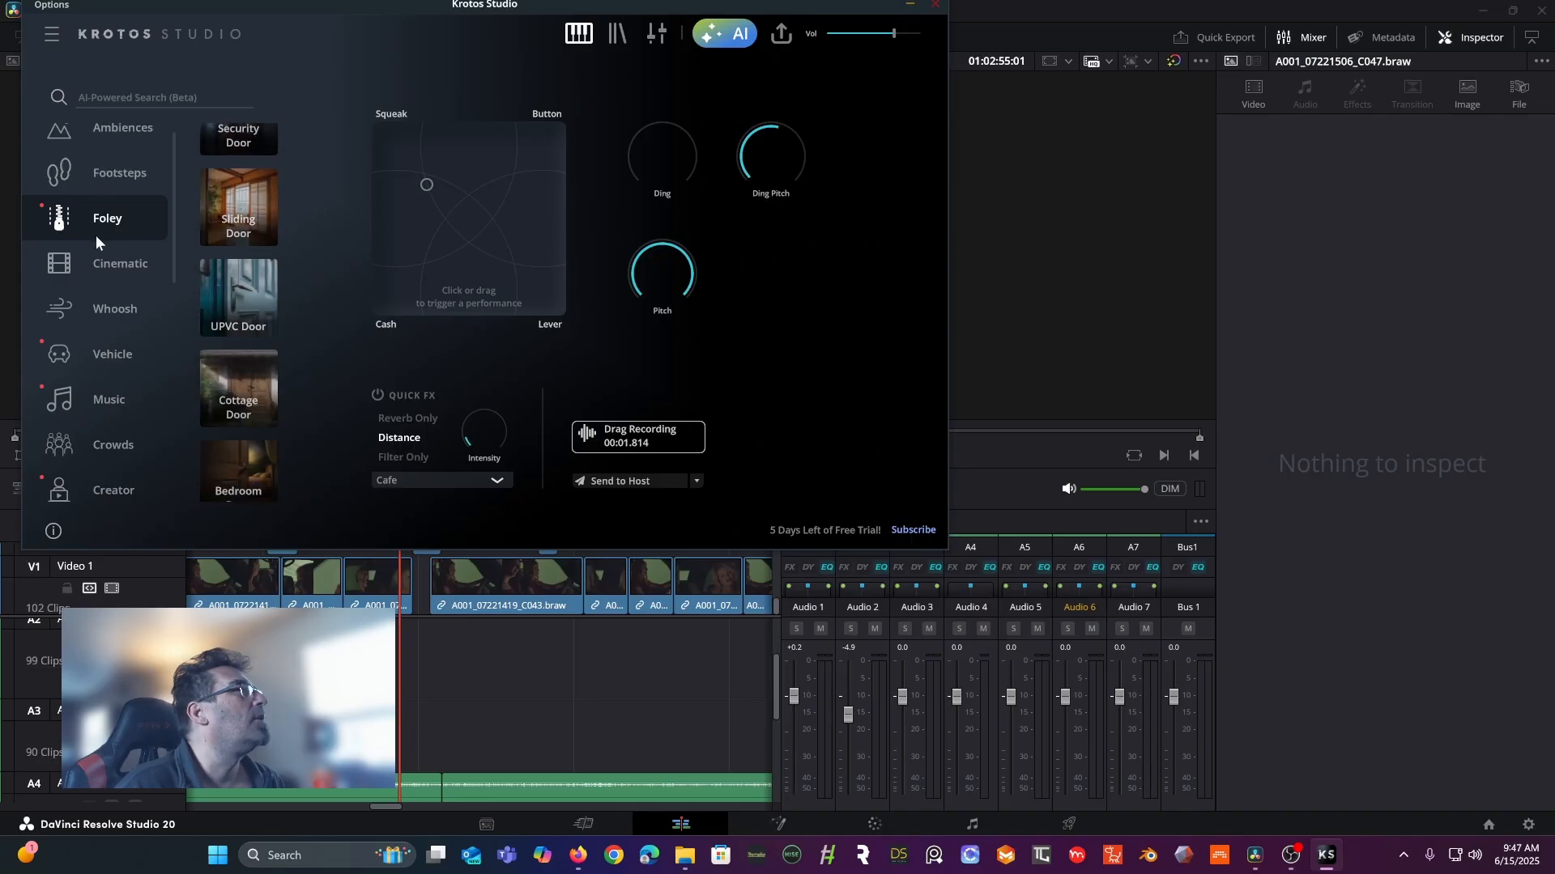
scroll(235, 206, down, 6)
scroll(257, 212, up, 5)
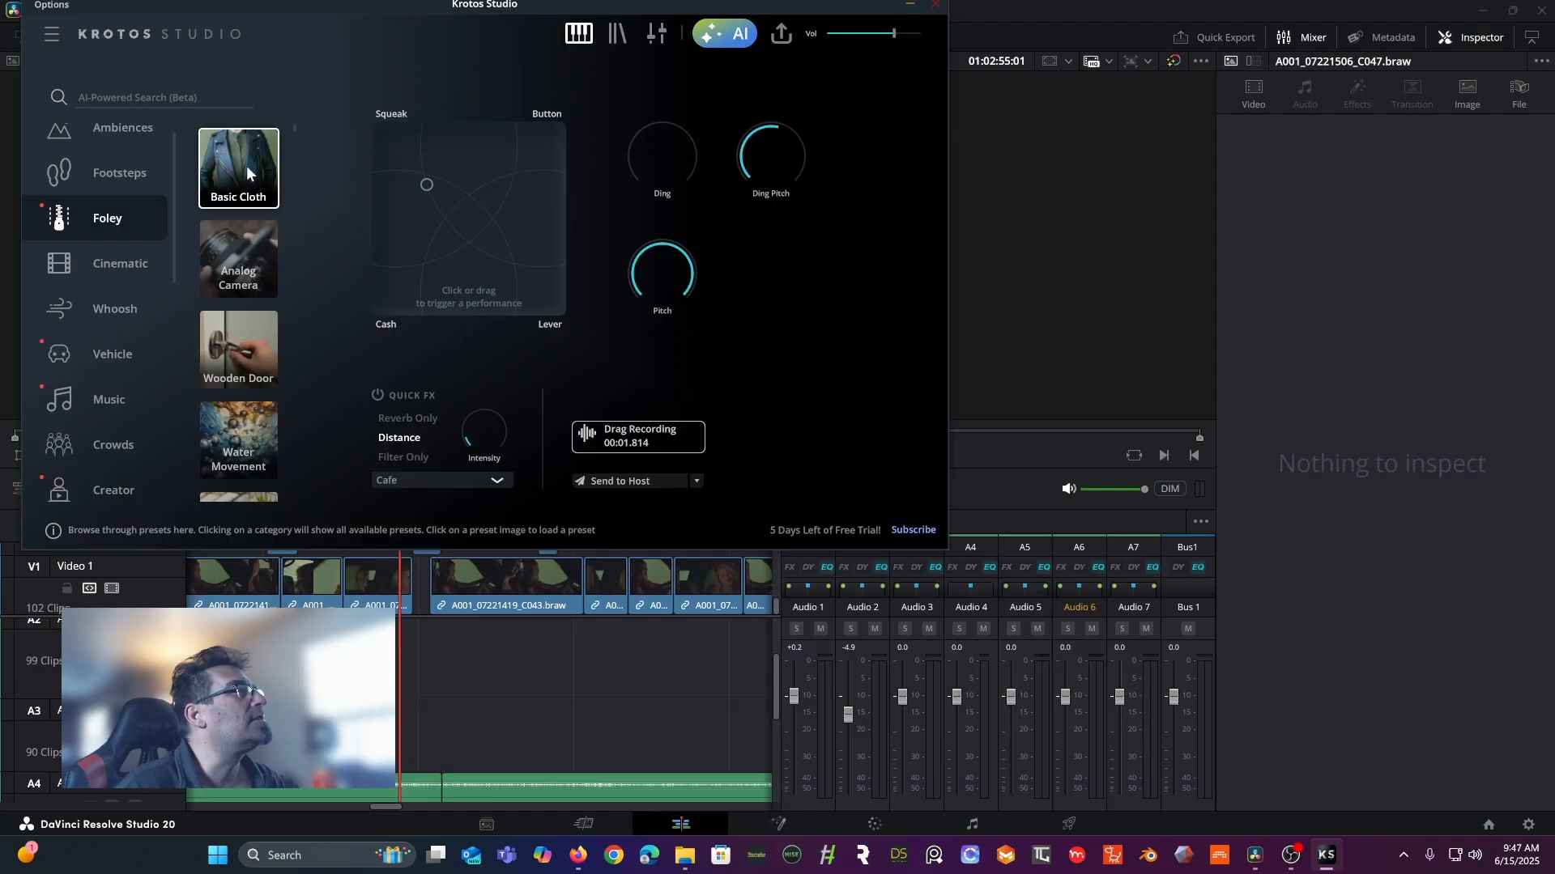
click(249, 172)
drag(466, 227, 456, 204)
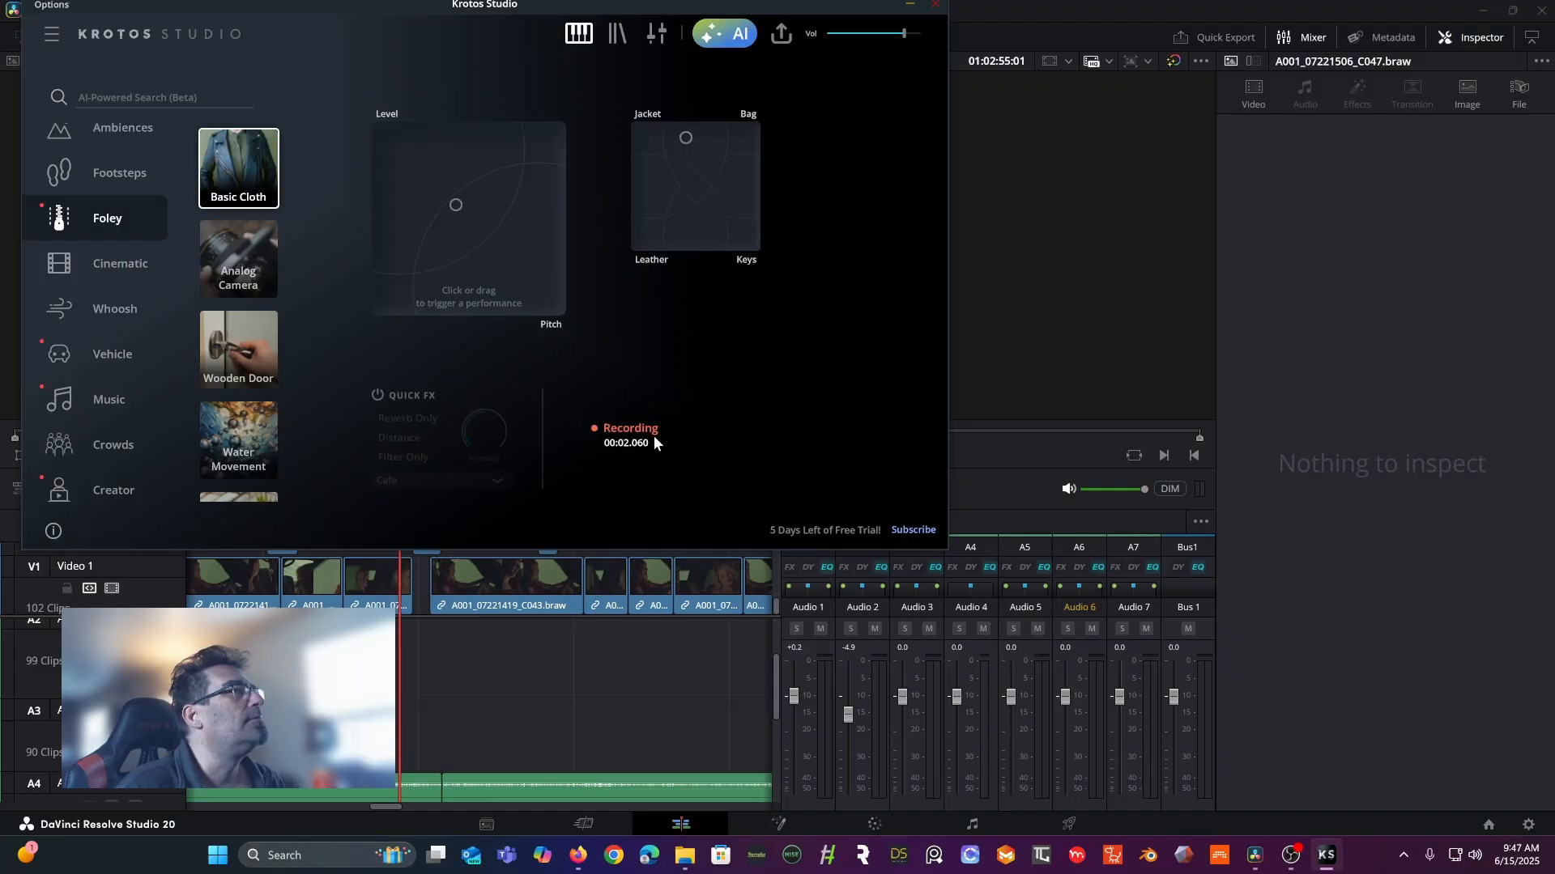
drag(599, 437, 396, 693)
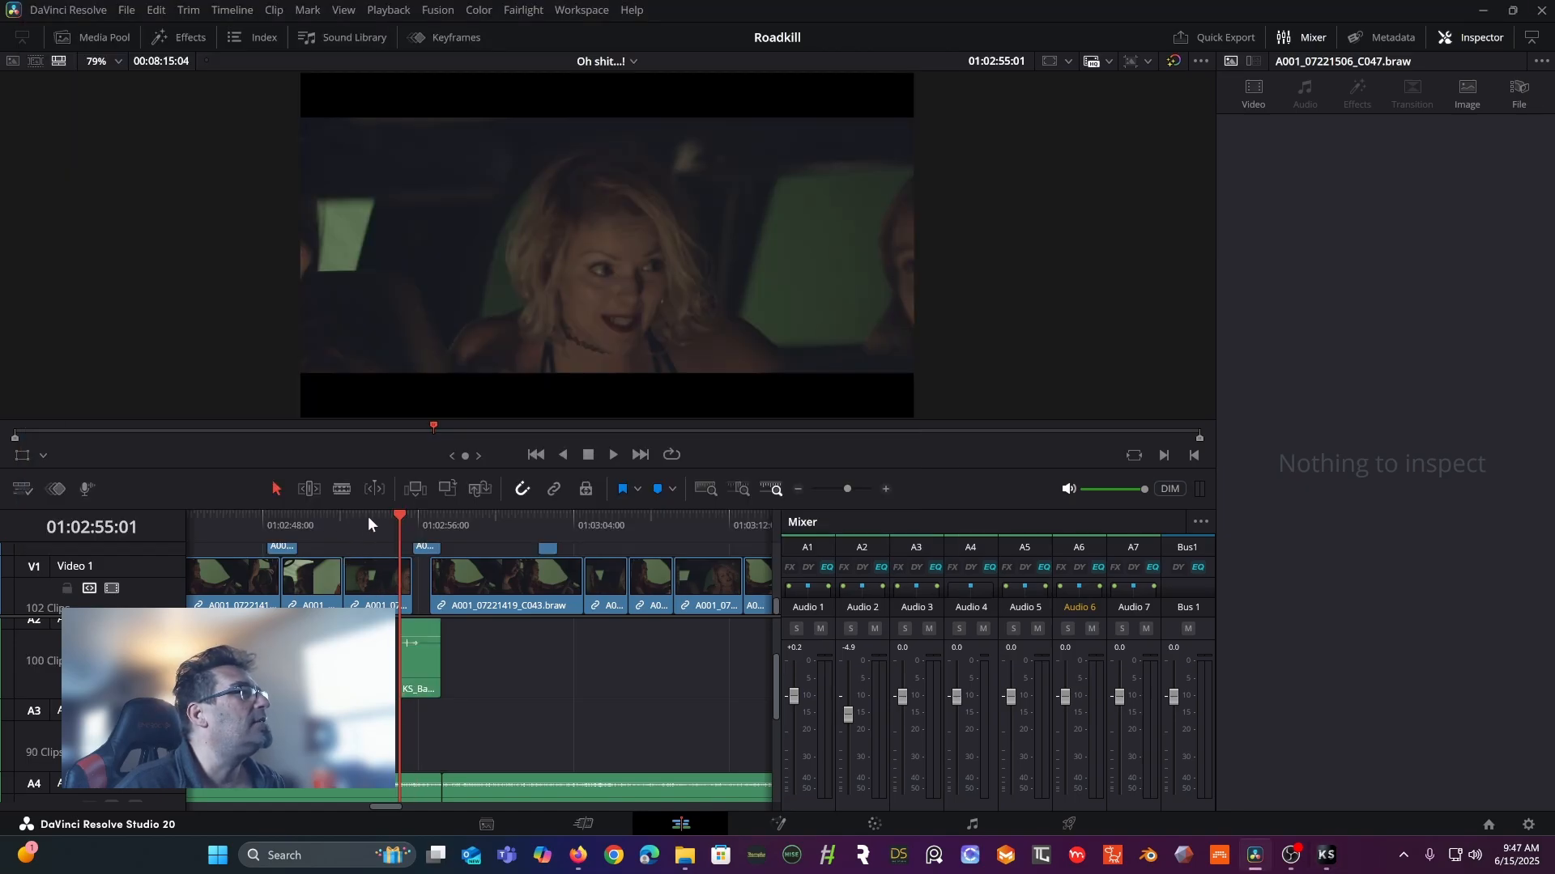
- Shift the new Basic Cloth clip to start with the cutaway shot at 01:02:55:18, playing across it before and after the move
click(372, 515)
key(space)
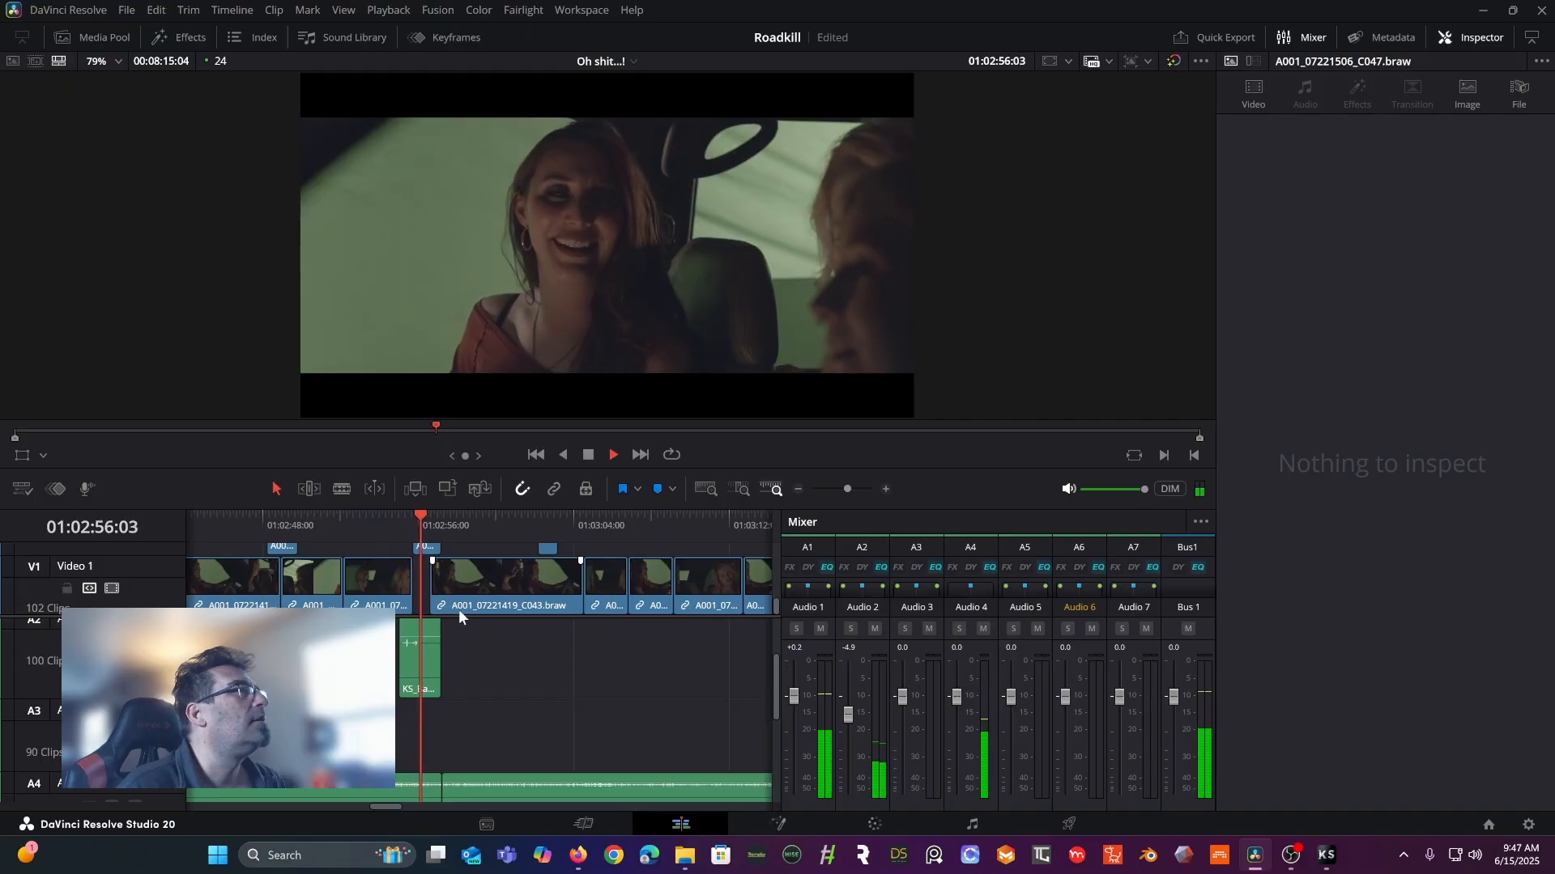
key(space)
click(420, 664)
drag(420, 664, 432, 663)
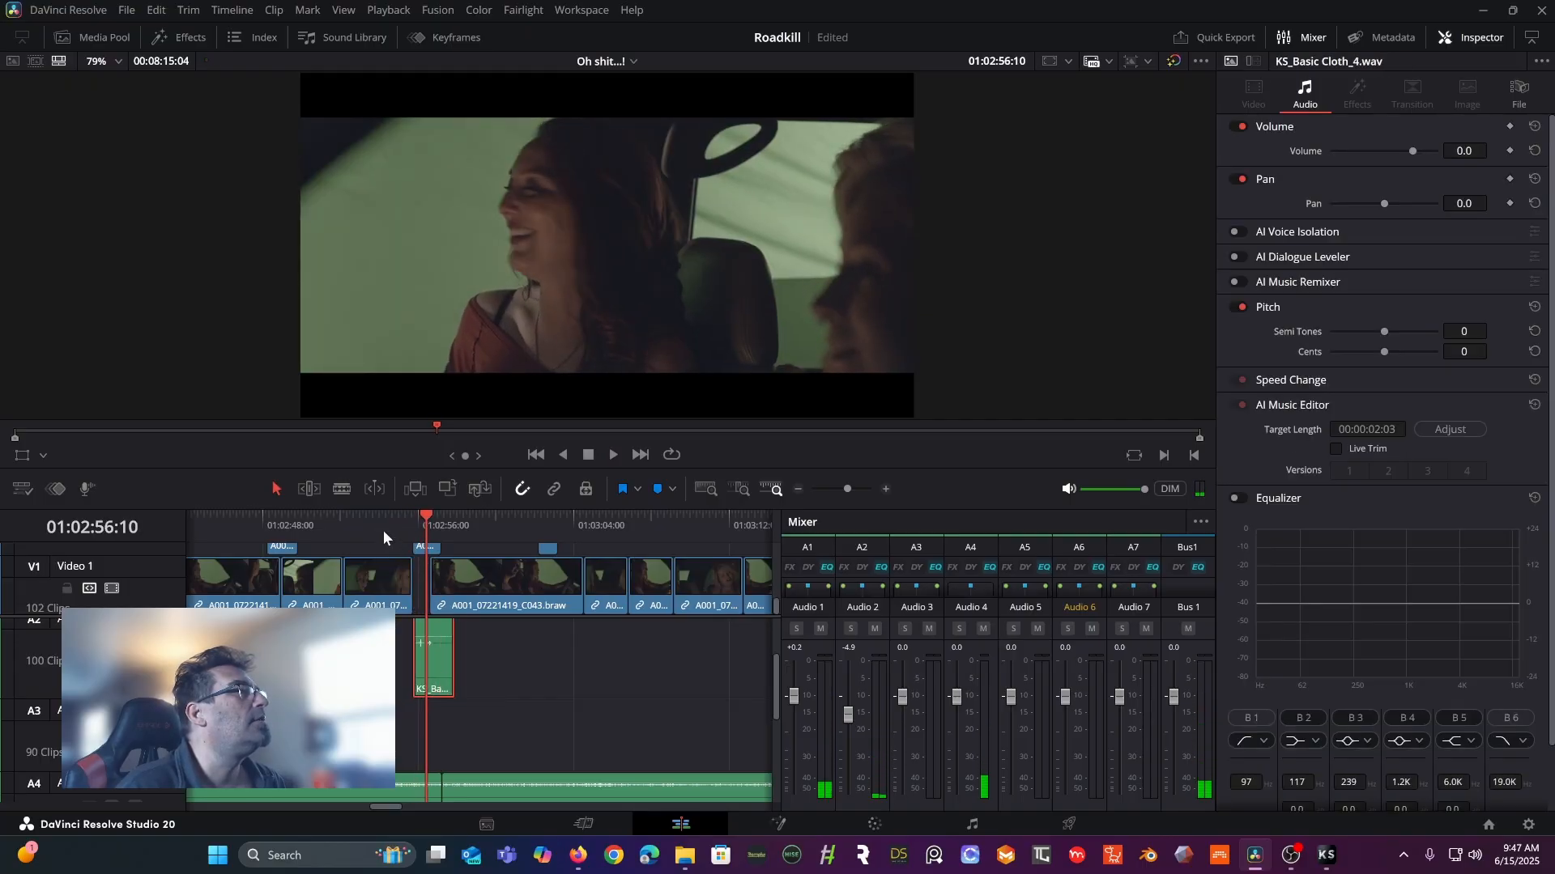
click(381, 518)
key(space)
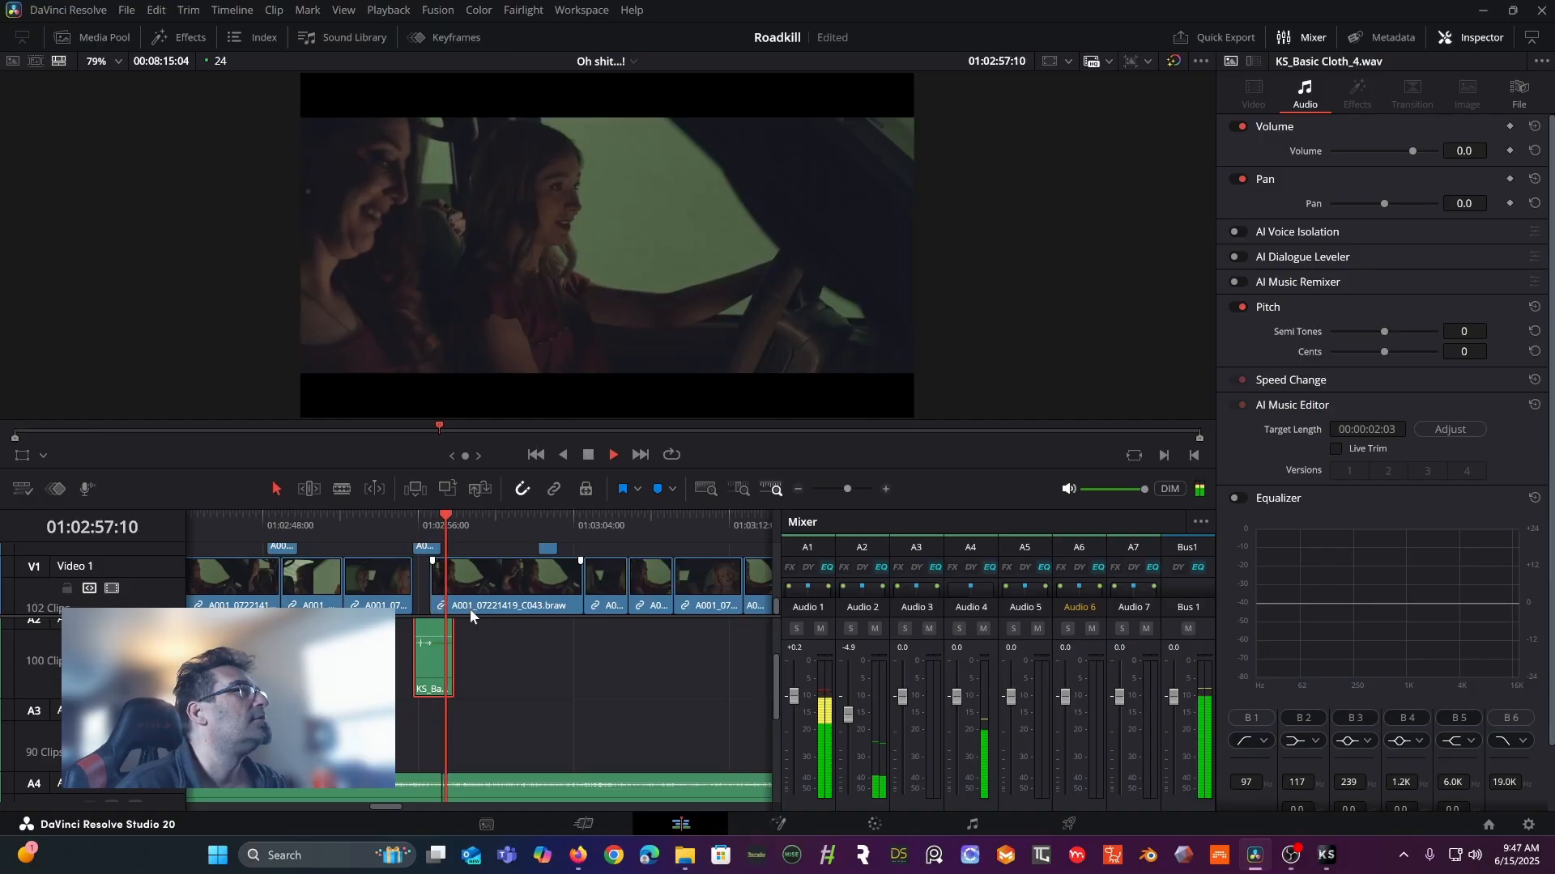
key(space)
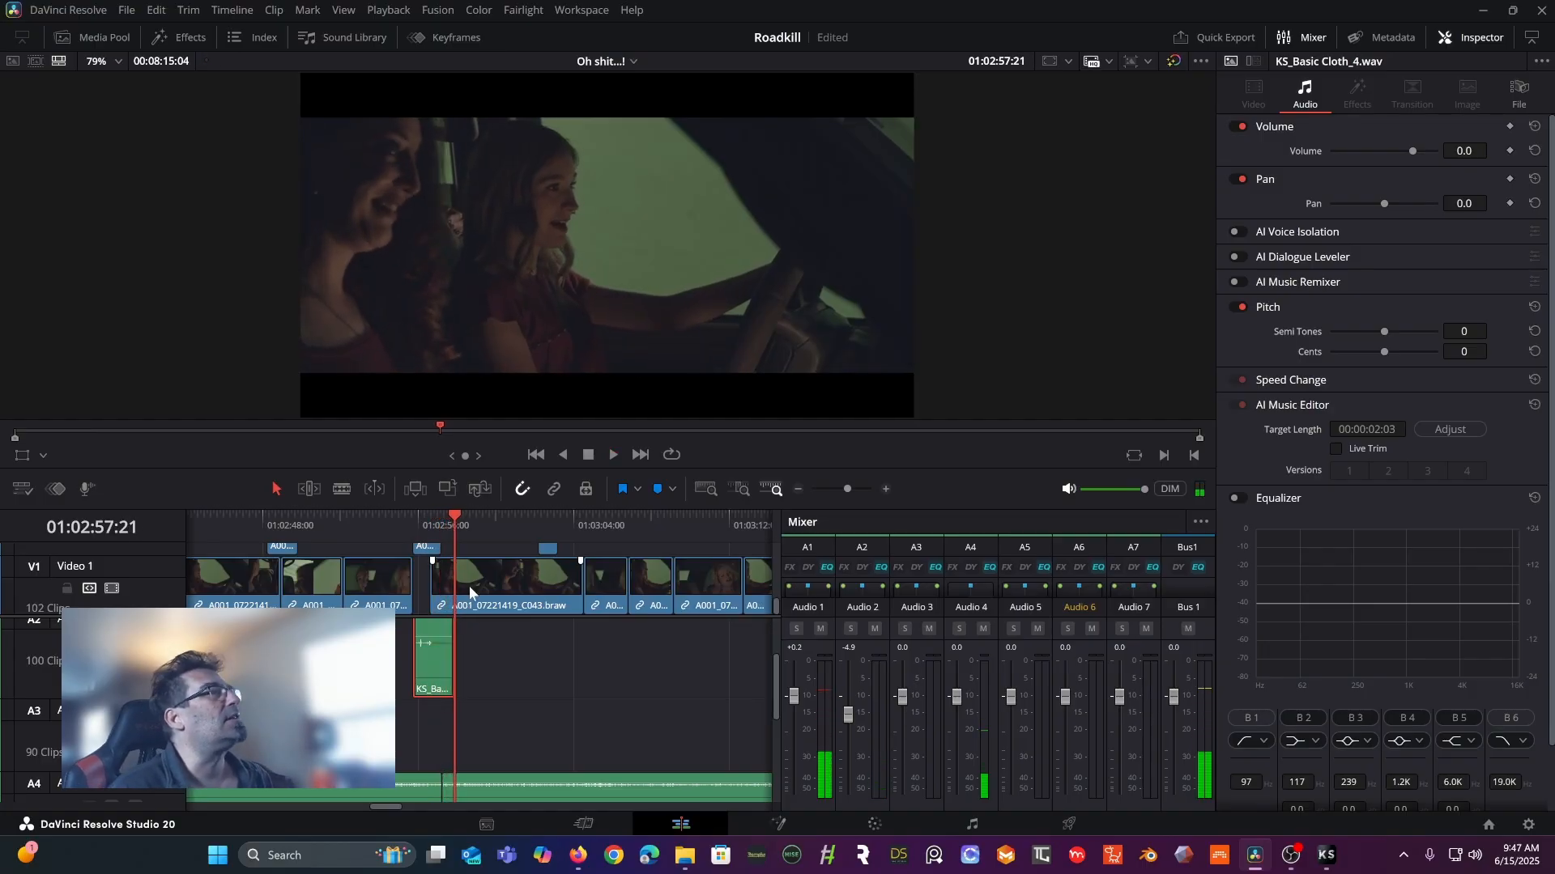
- Play the scene on to about 01:03:20 and copy the short A001_07221440_C046 audio clip at its end on Audio 1
key(space)
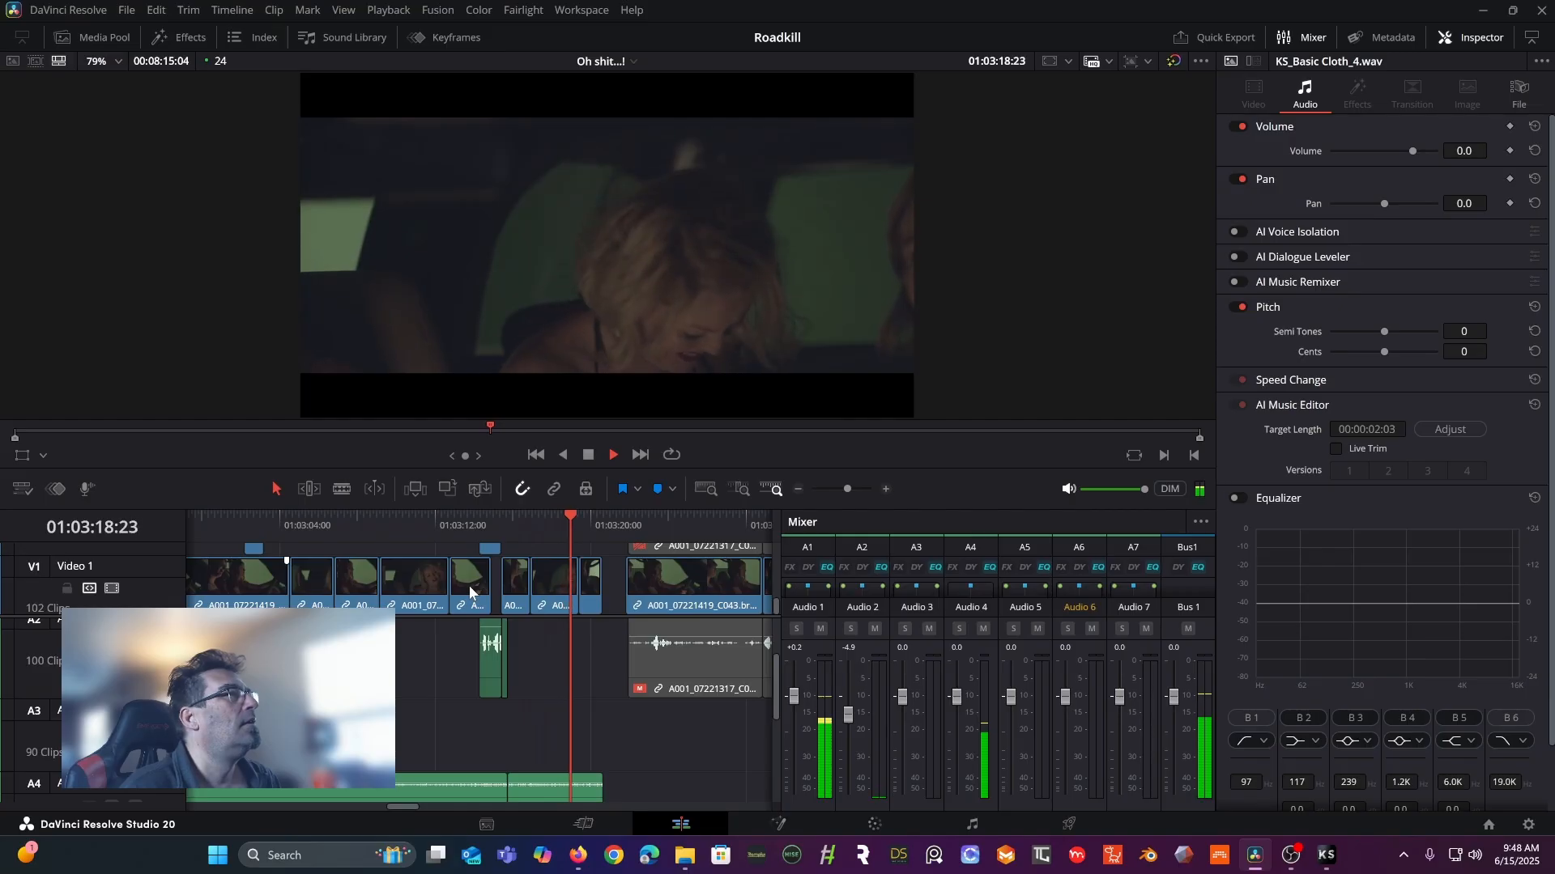
key(space)
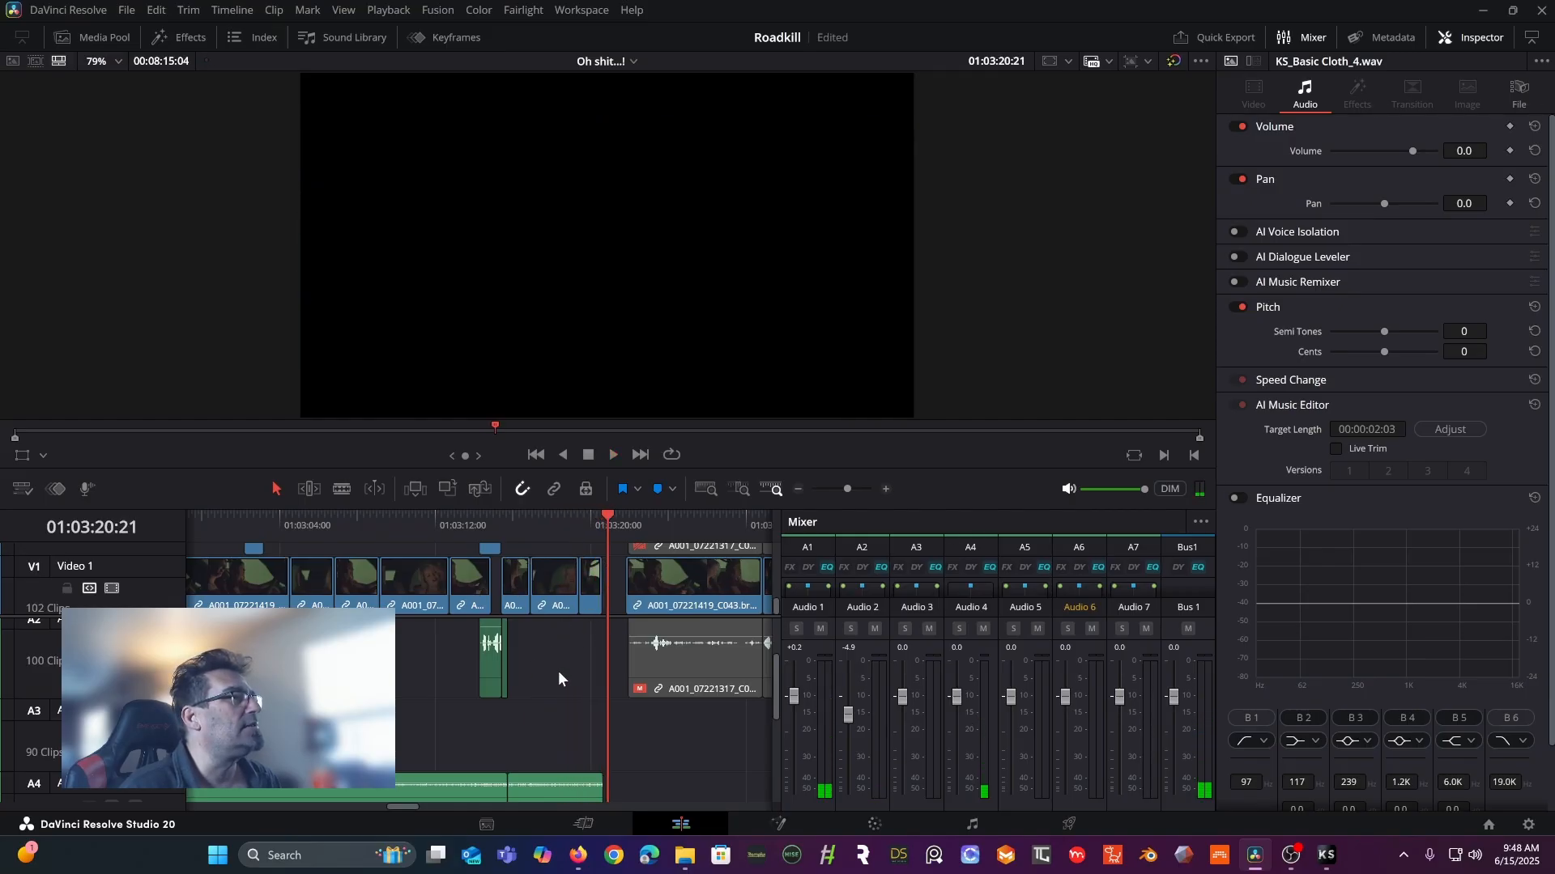
scroll(559, 679, up, 2)
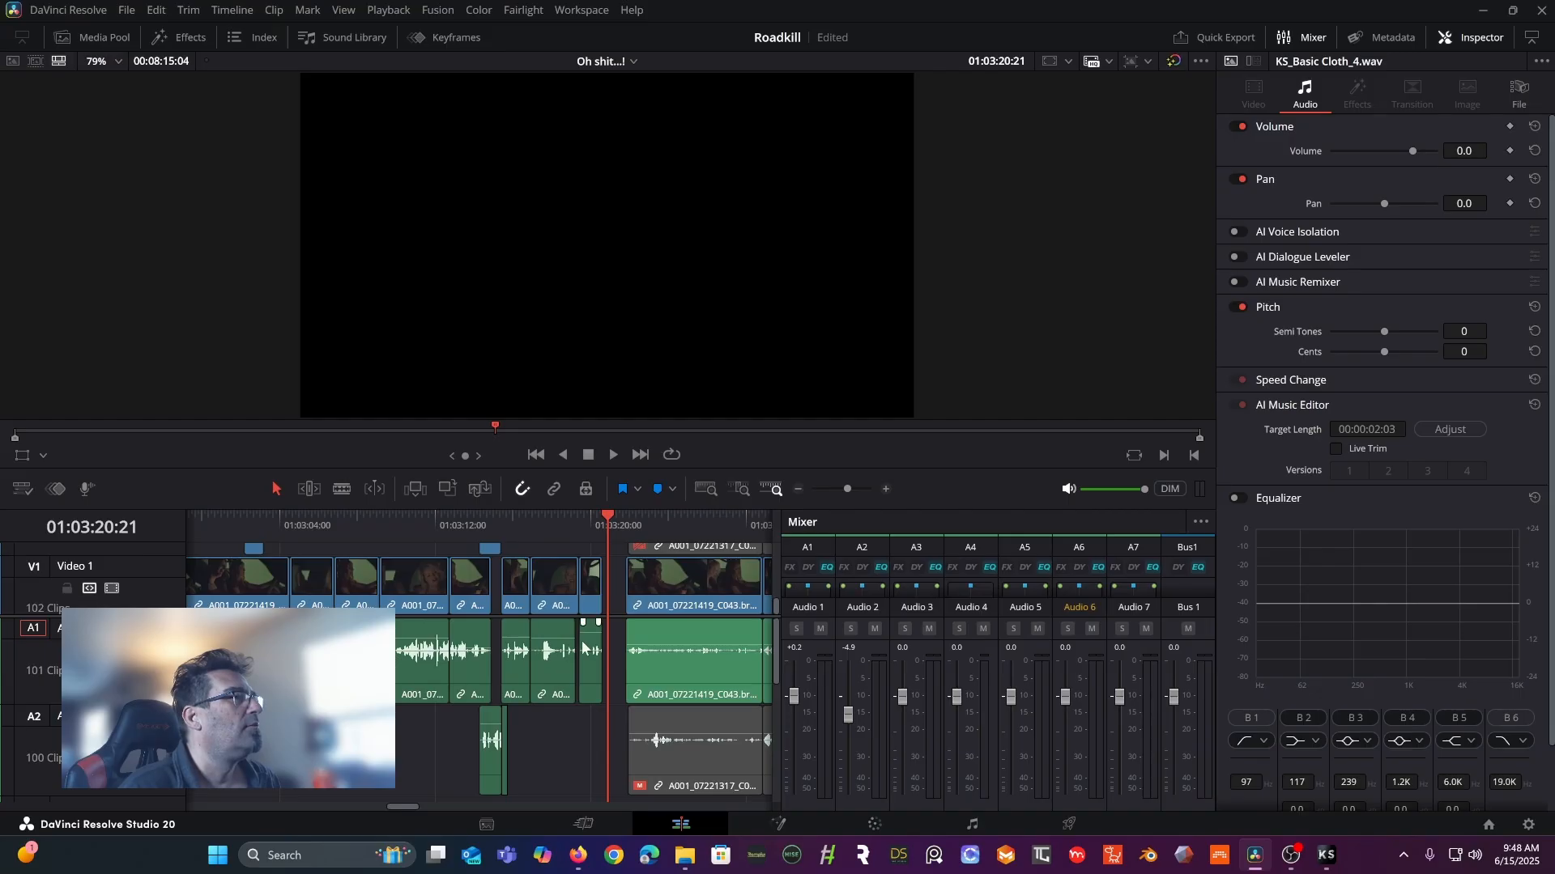
click(590, 667)
right_click(591, 668)
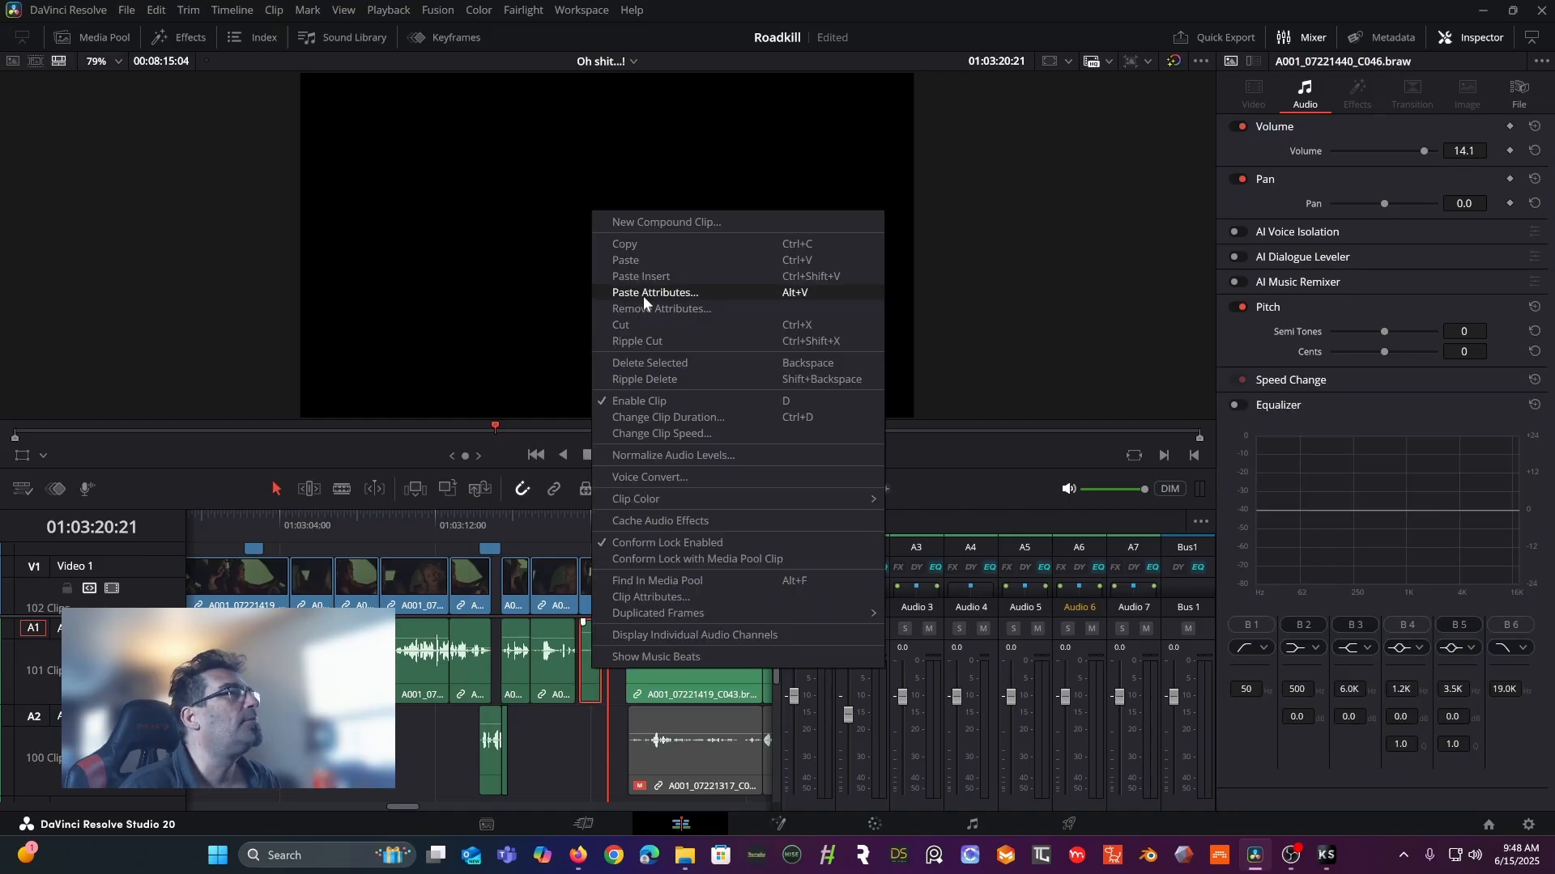
click(648, 252)
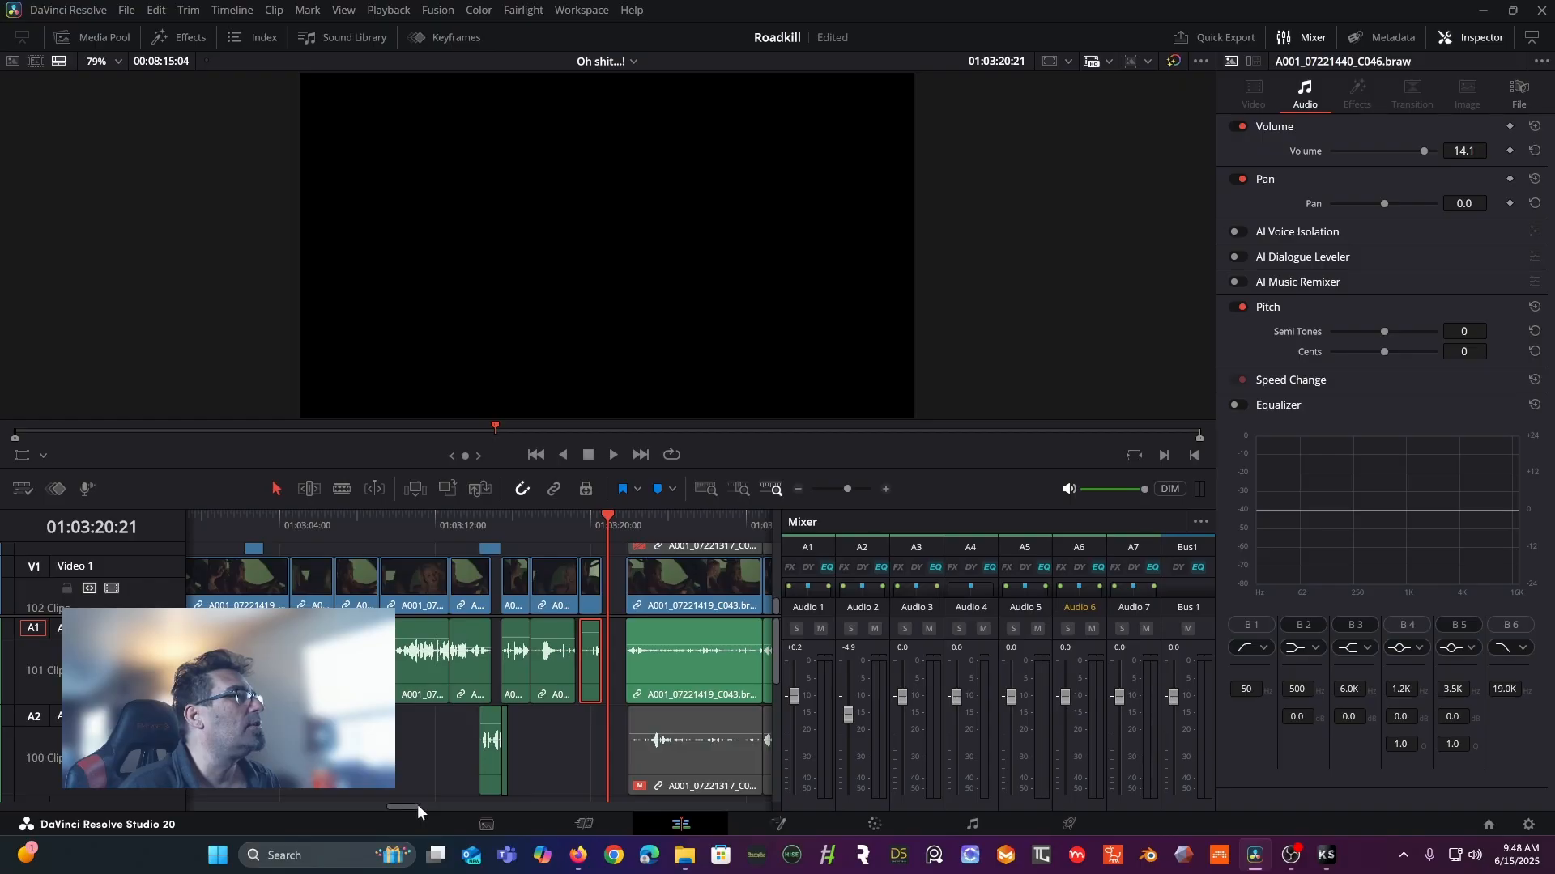
- Play the stretch up to 01:03:15, and replay the Audio 1 gap around 01:02:56
click(476, 512)
key(space)
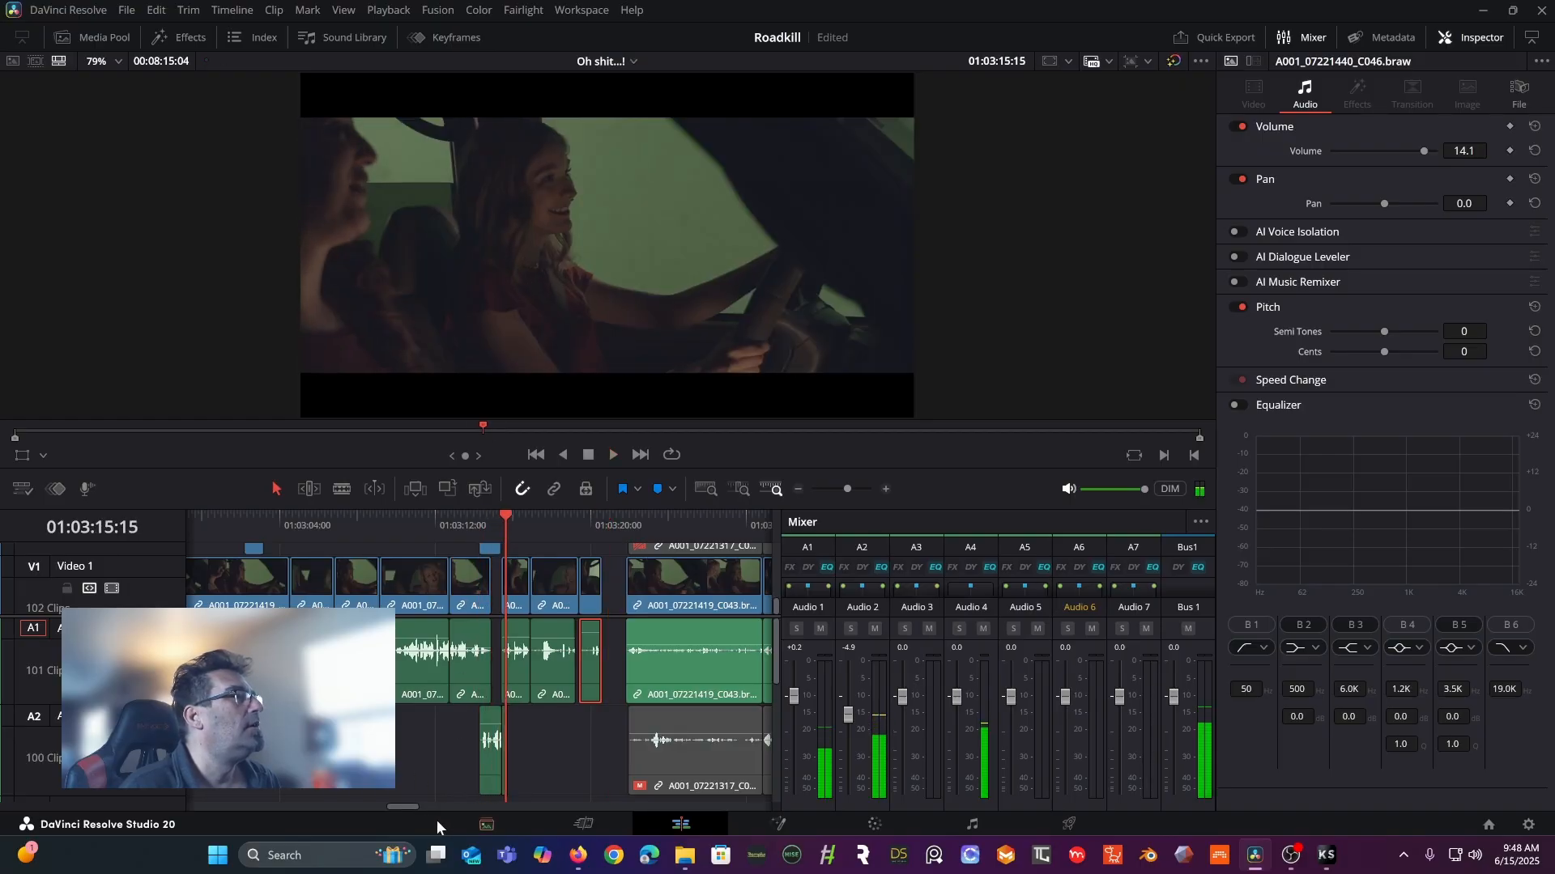
drag(405, 803, 383, 804)
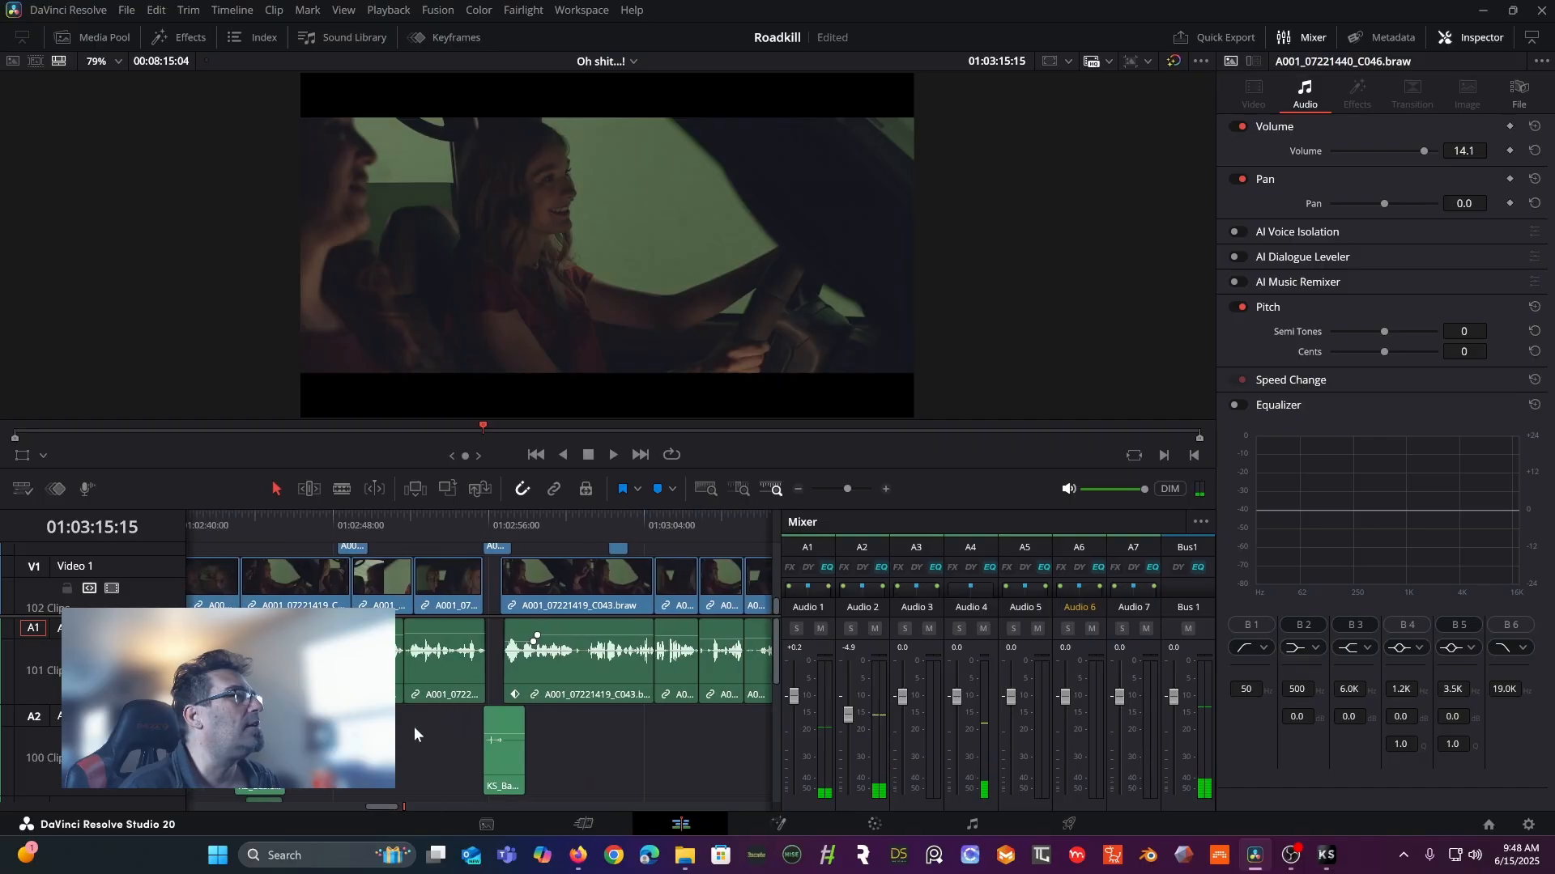
click(460, 513)
key(space)
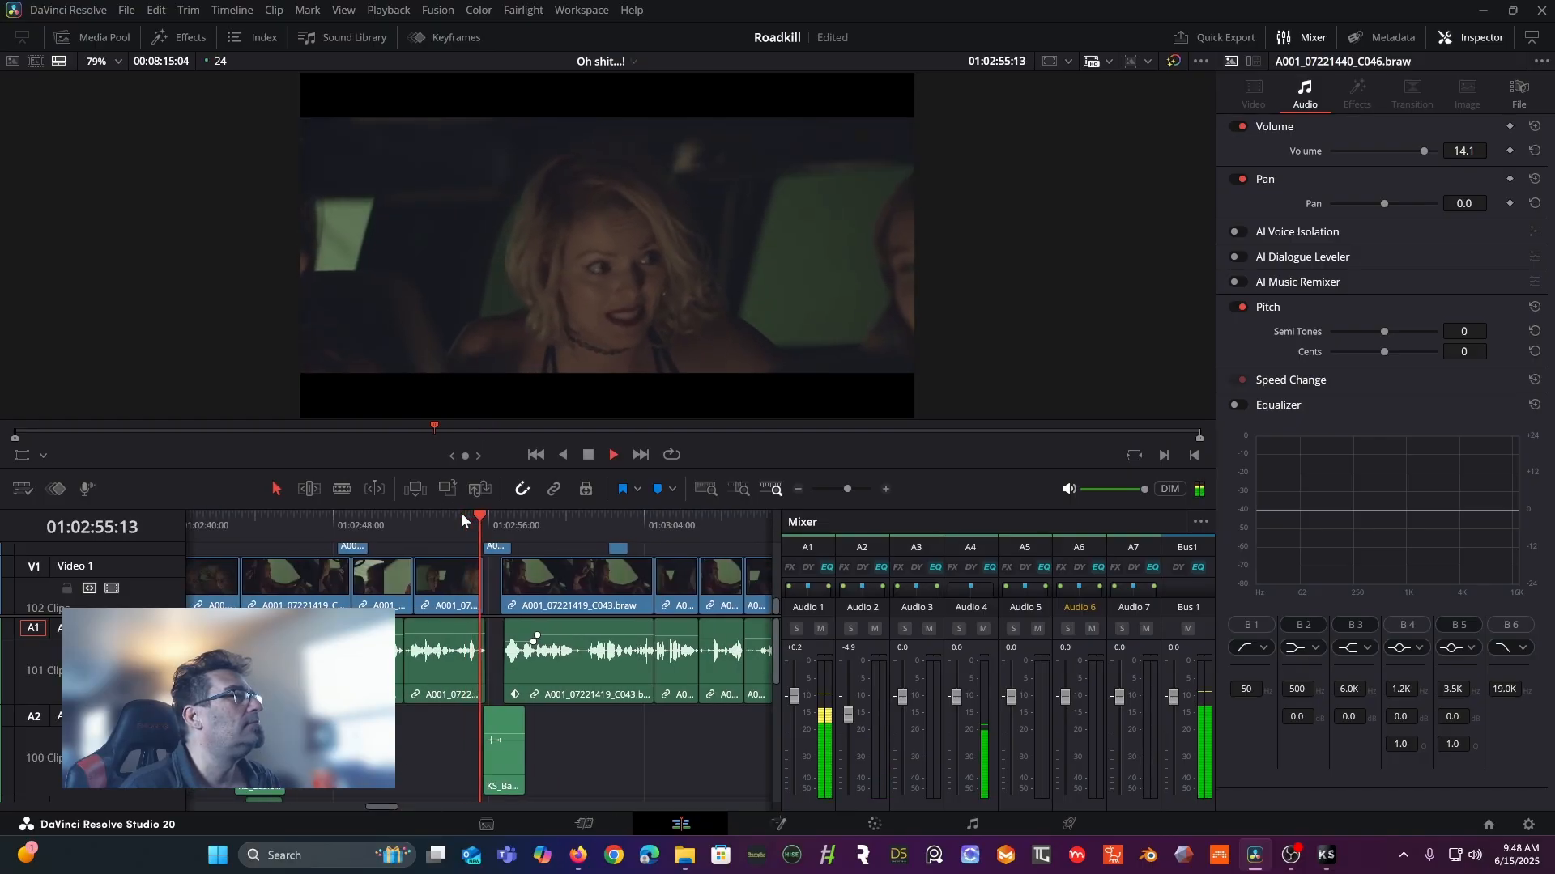
key(space)
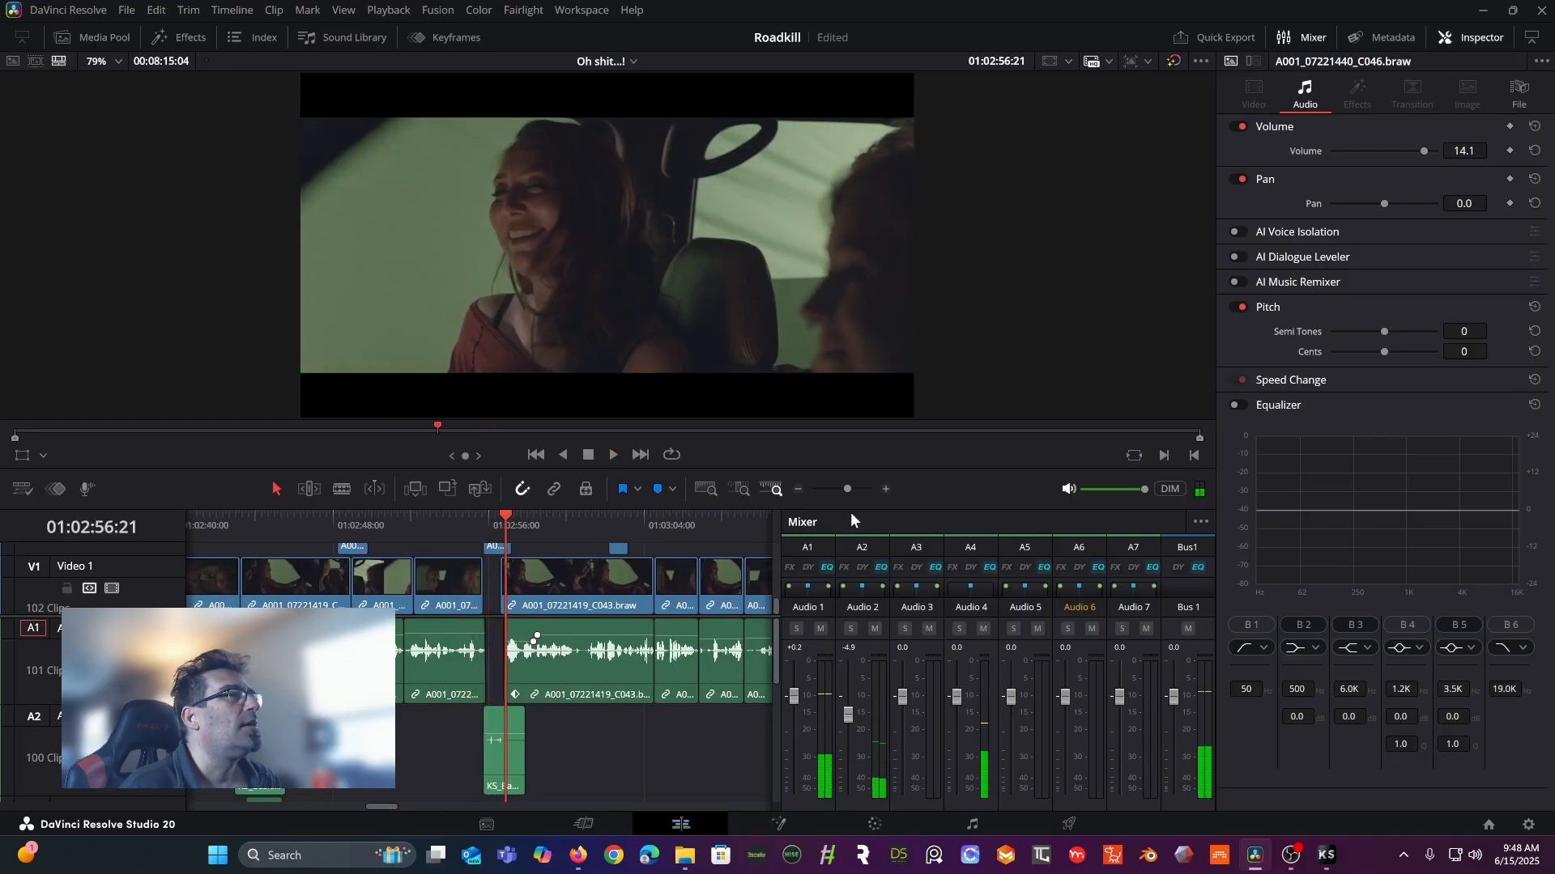
- Paste the copied A001_07221440_C046 audio into the Audio 1 gap at 01:02:55:18
click(886, 491)
click(886, 491)
click(886, 491)
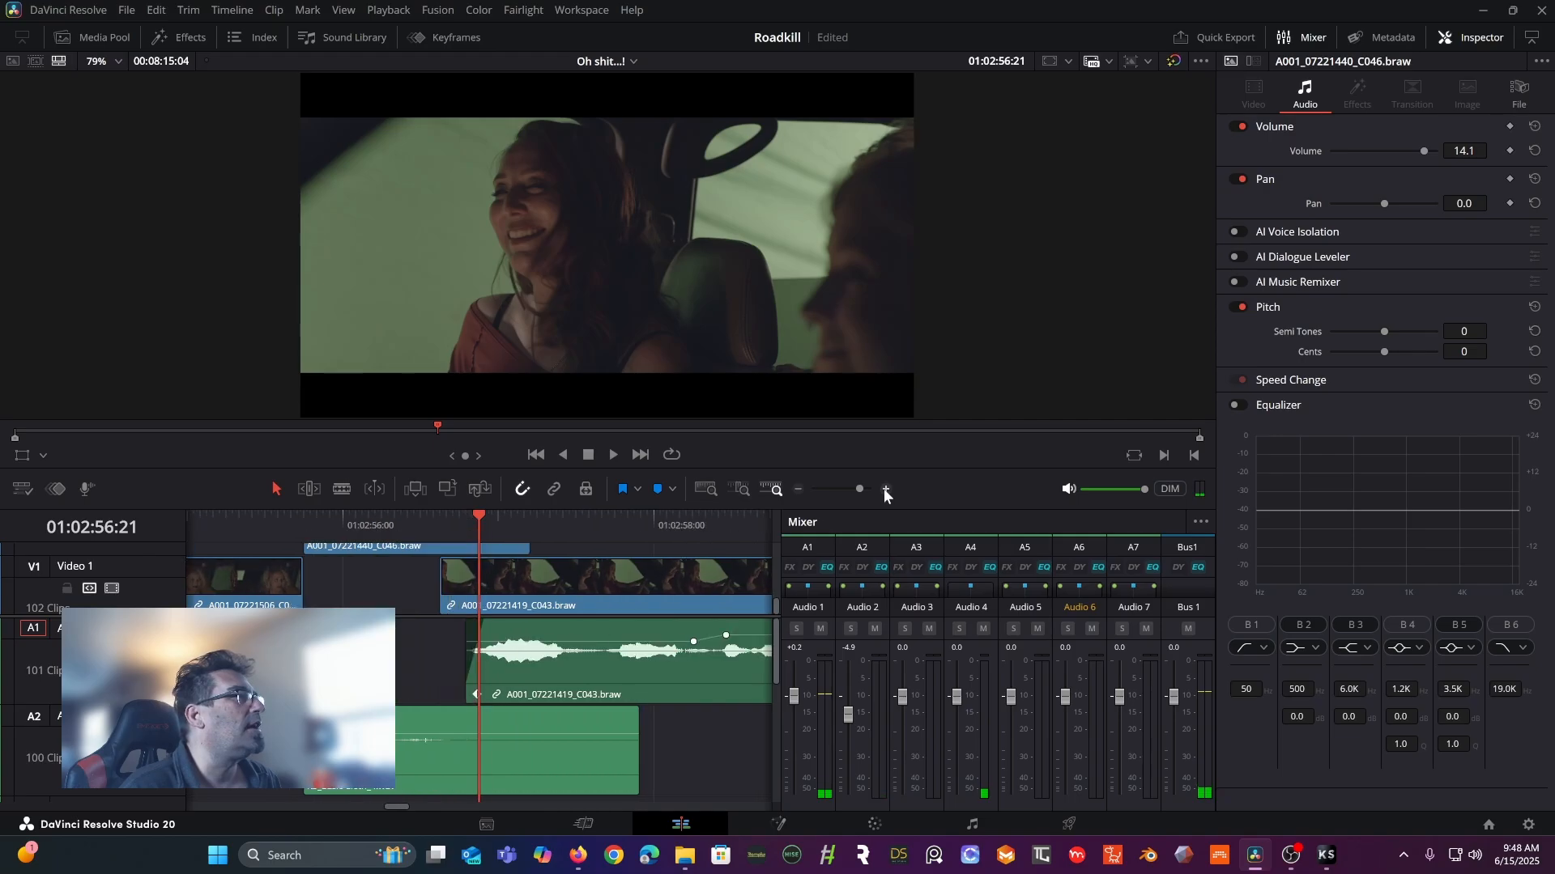
click(312, 513)
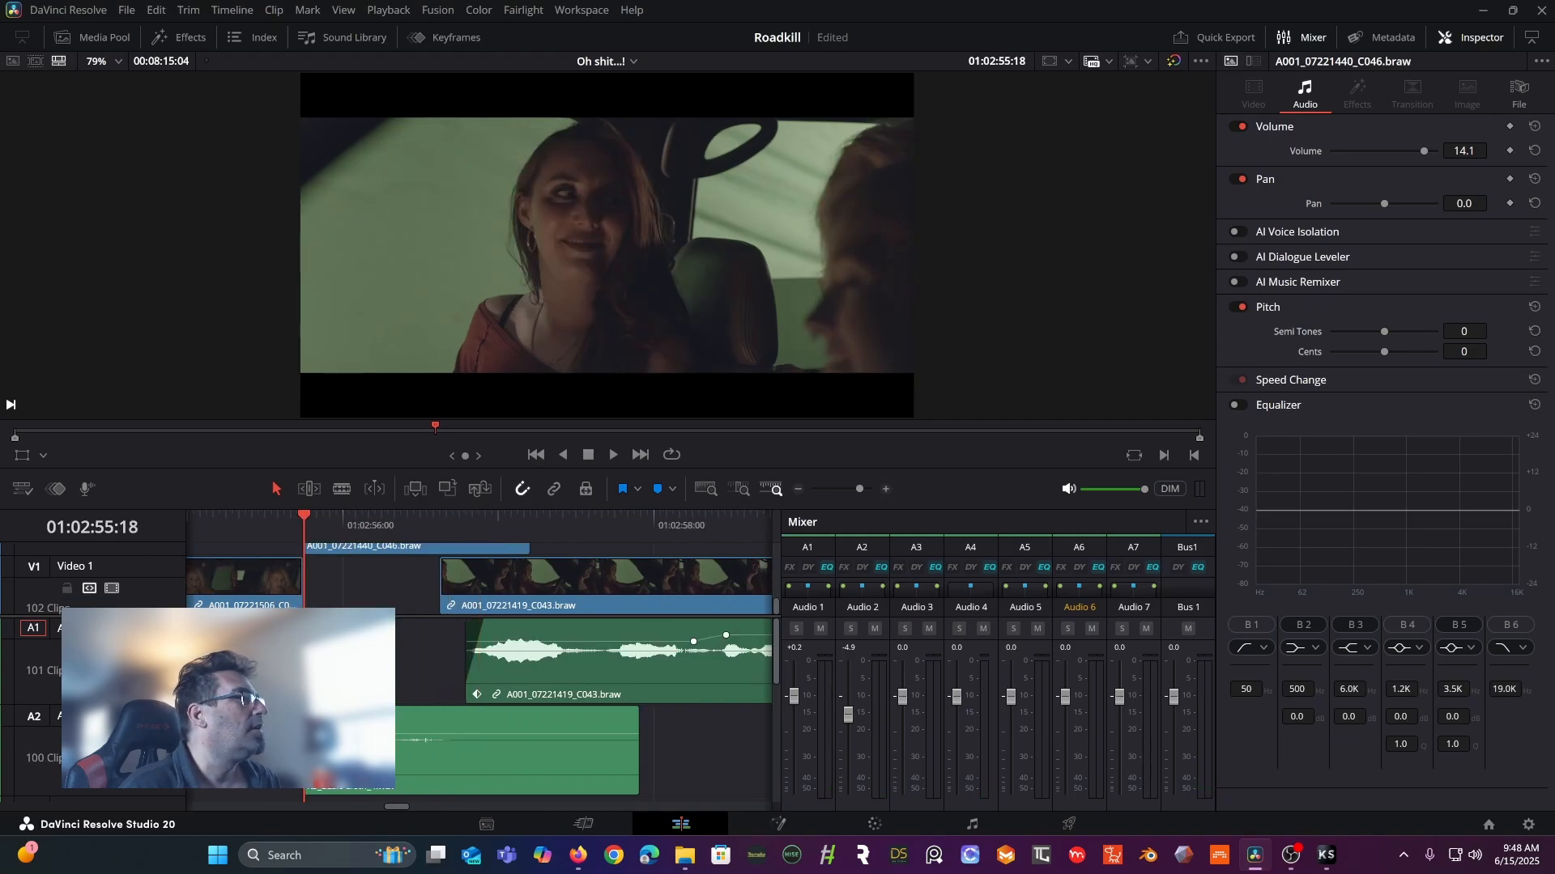
key(ctrl+v)
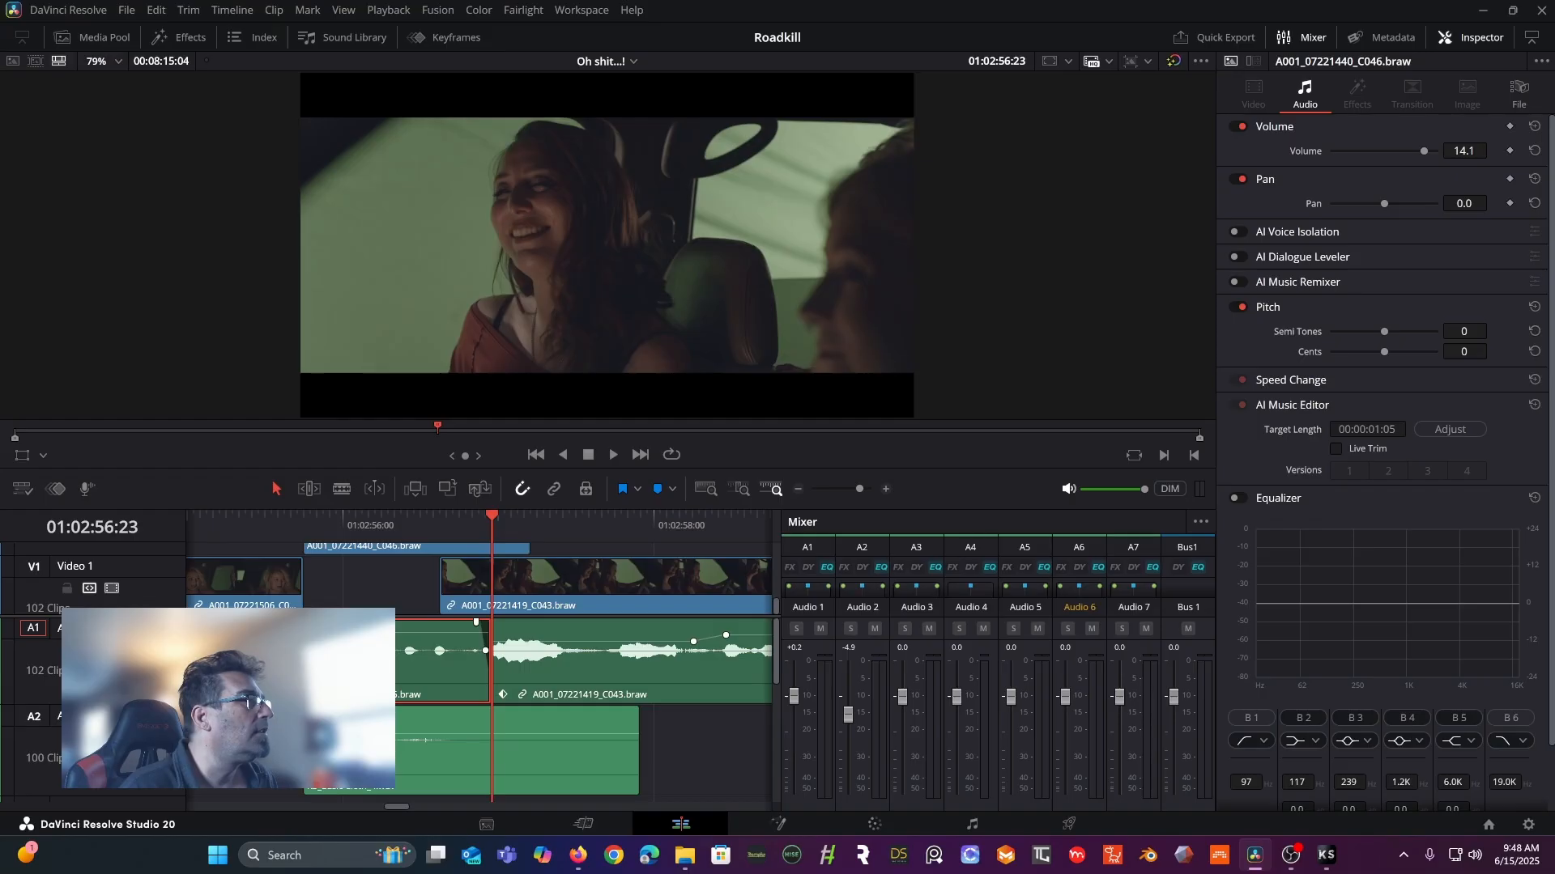
- Trim the pasted Audio 1 clip to 18 frames, shift it earlier to clear the following dialogue clip, and play across it
drag(306, 657, 386, 645)
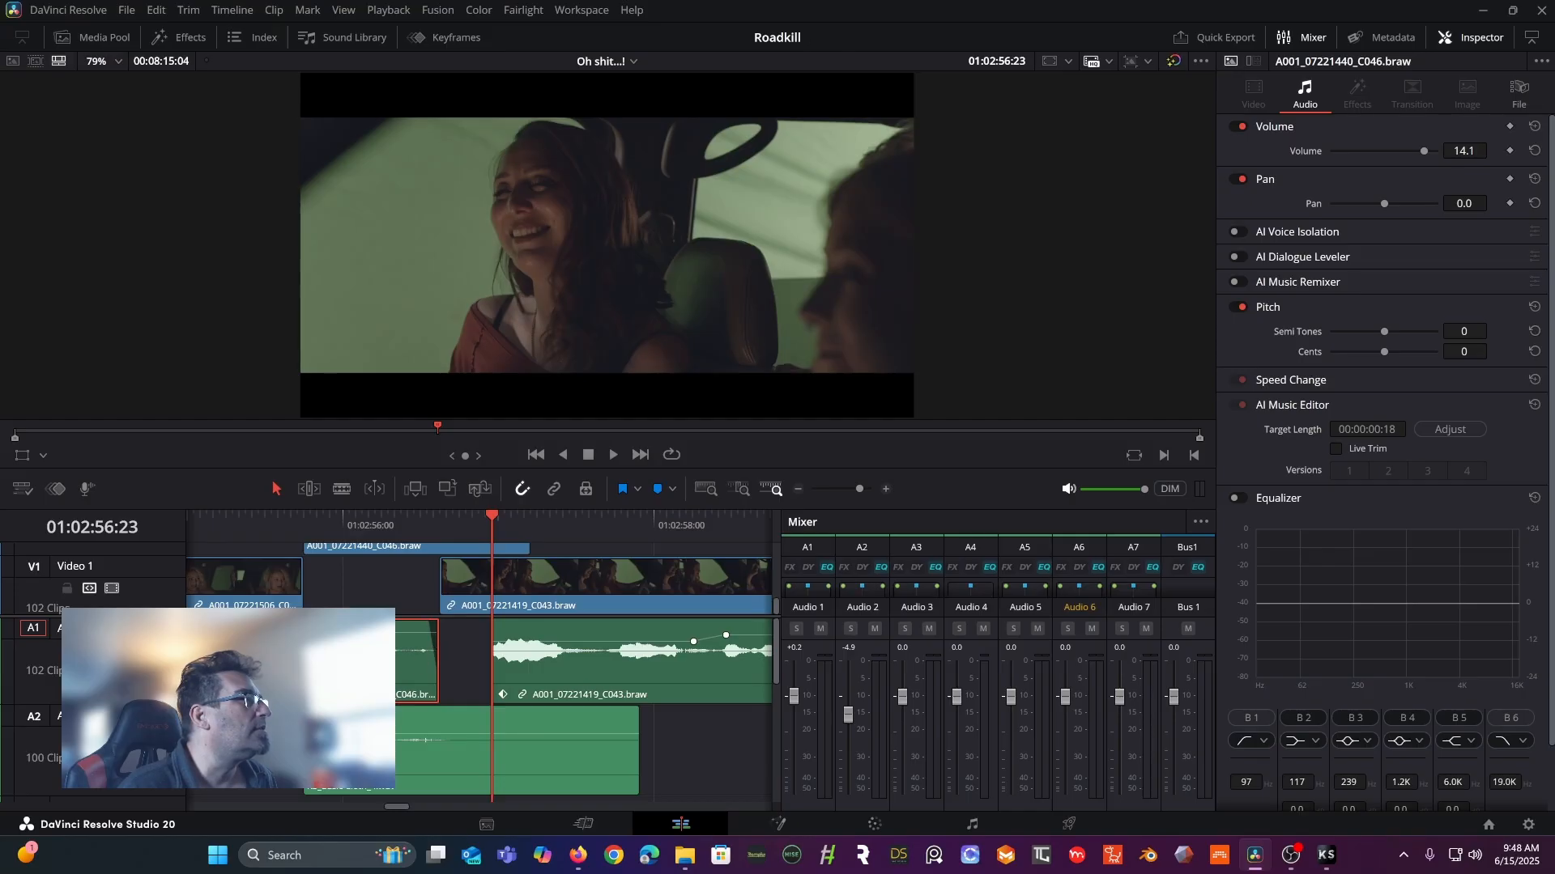
drag(306, 658, 324, 658)
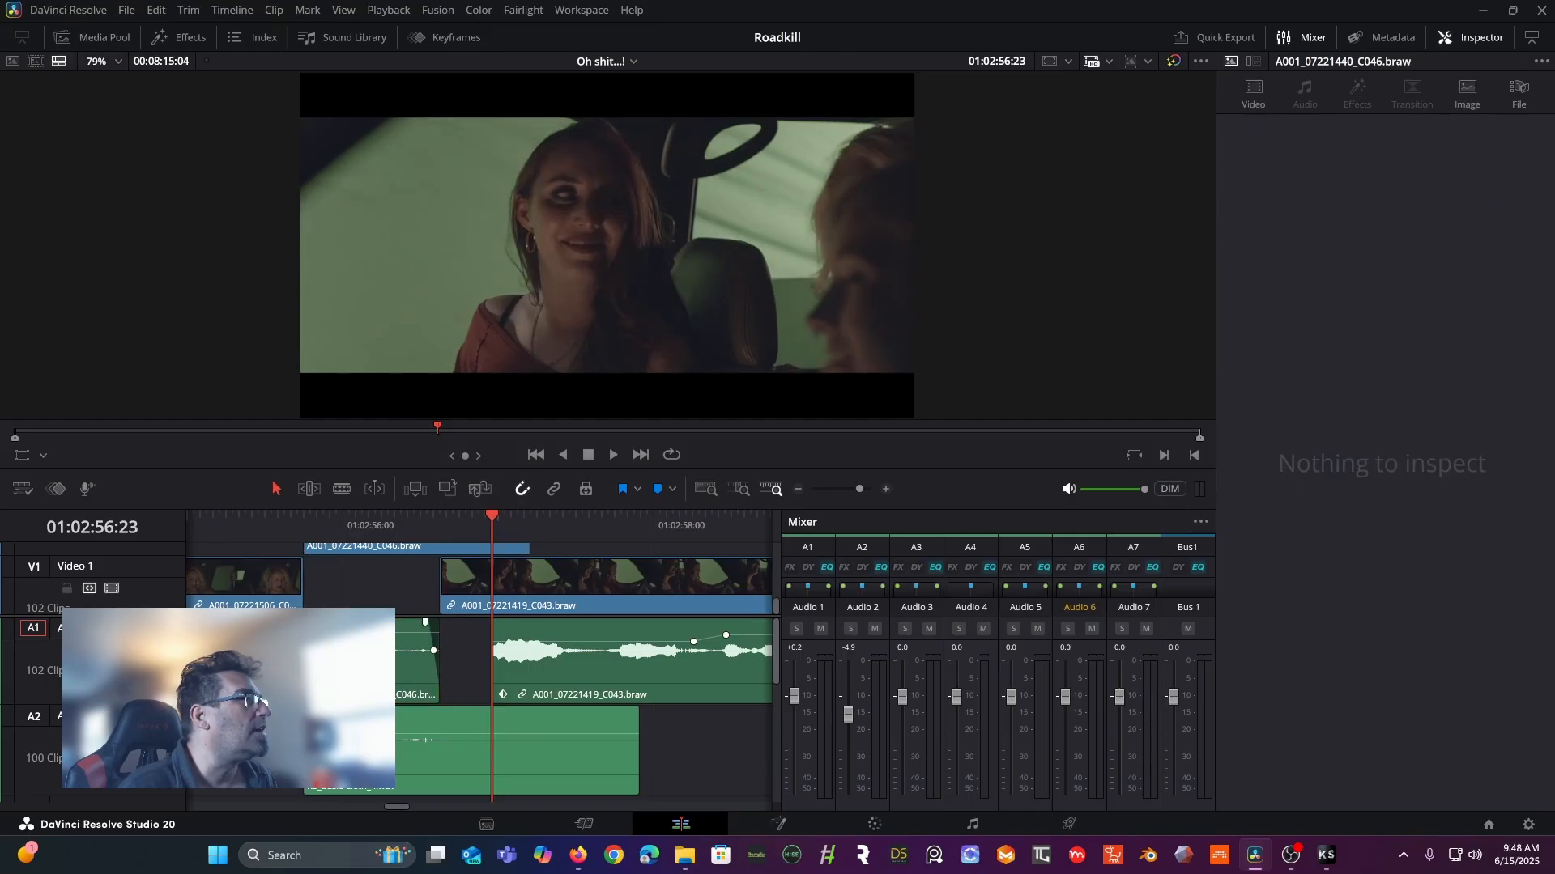
click(236, 519)
key(space)
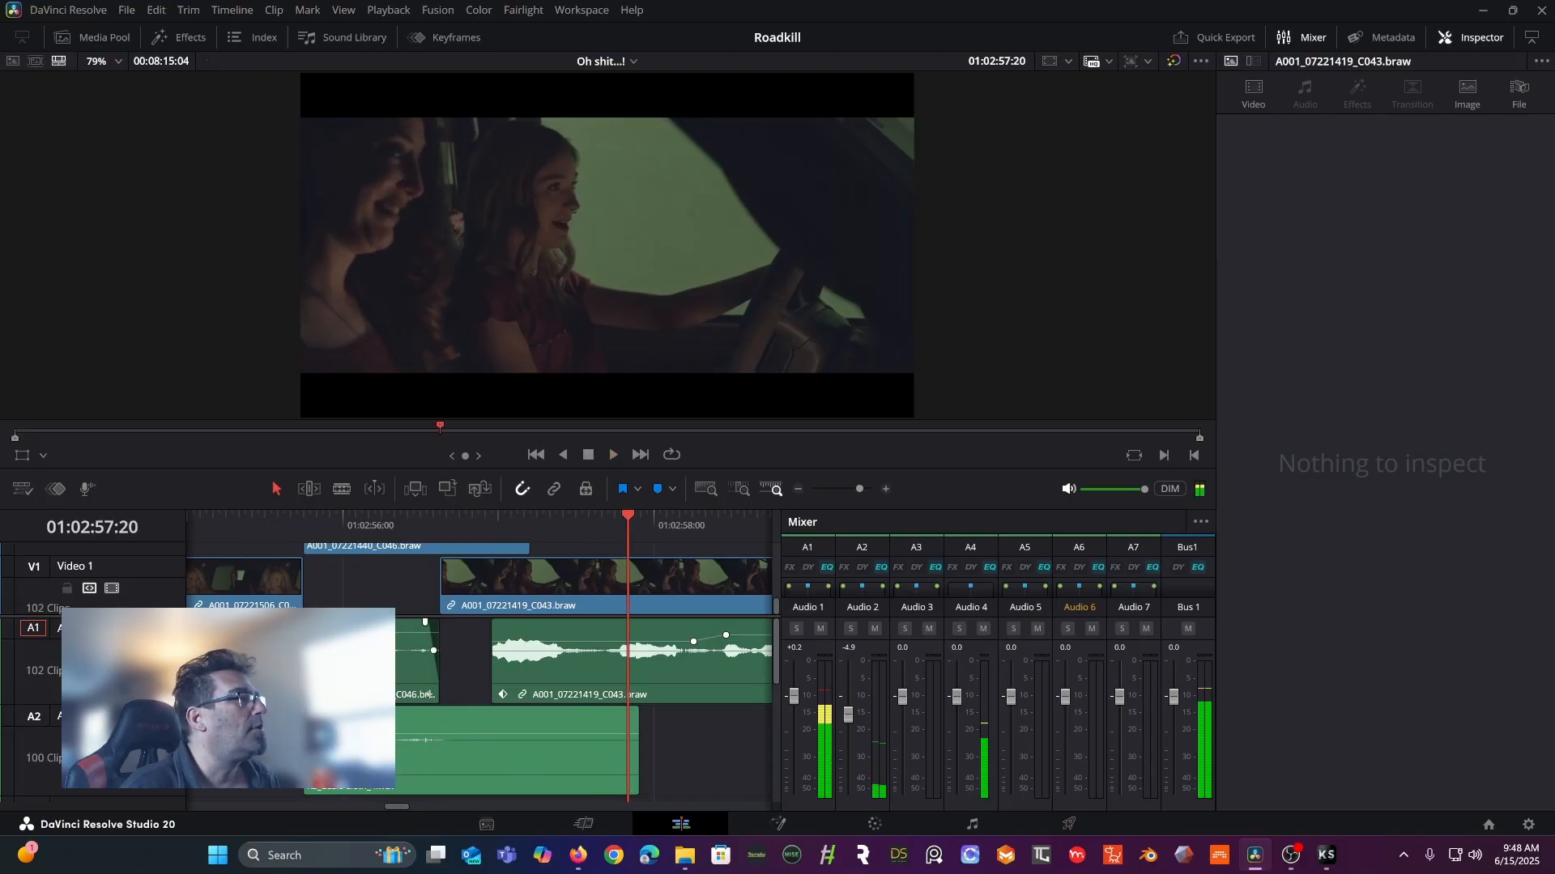
- Adjust the end edge of the pasted A001_07221440_C046 clip on Audio 1 and play across it twice
drag(440, 678, 442, 682)
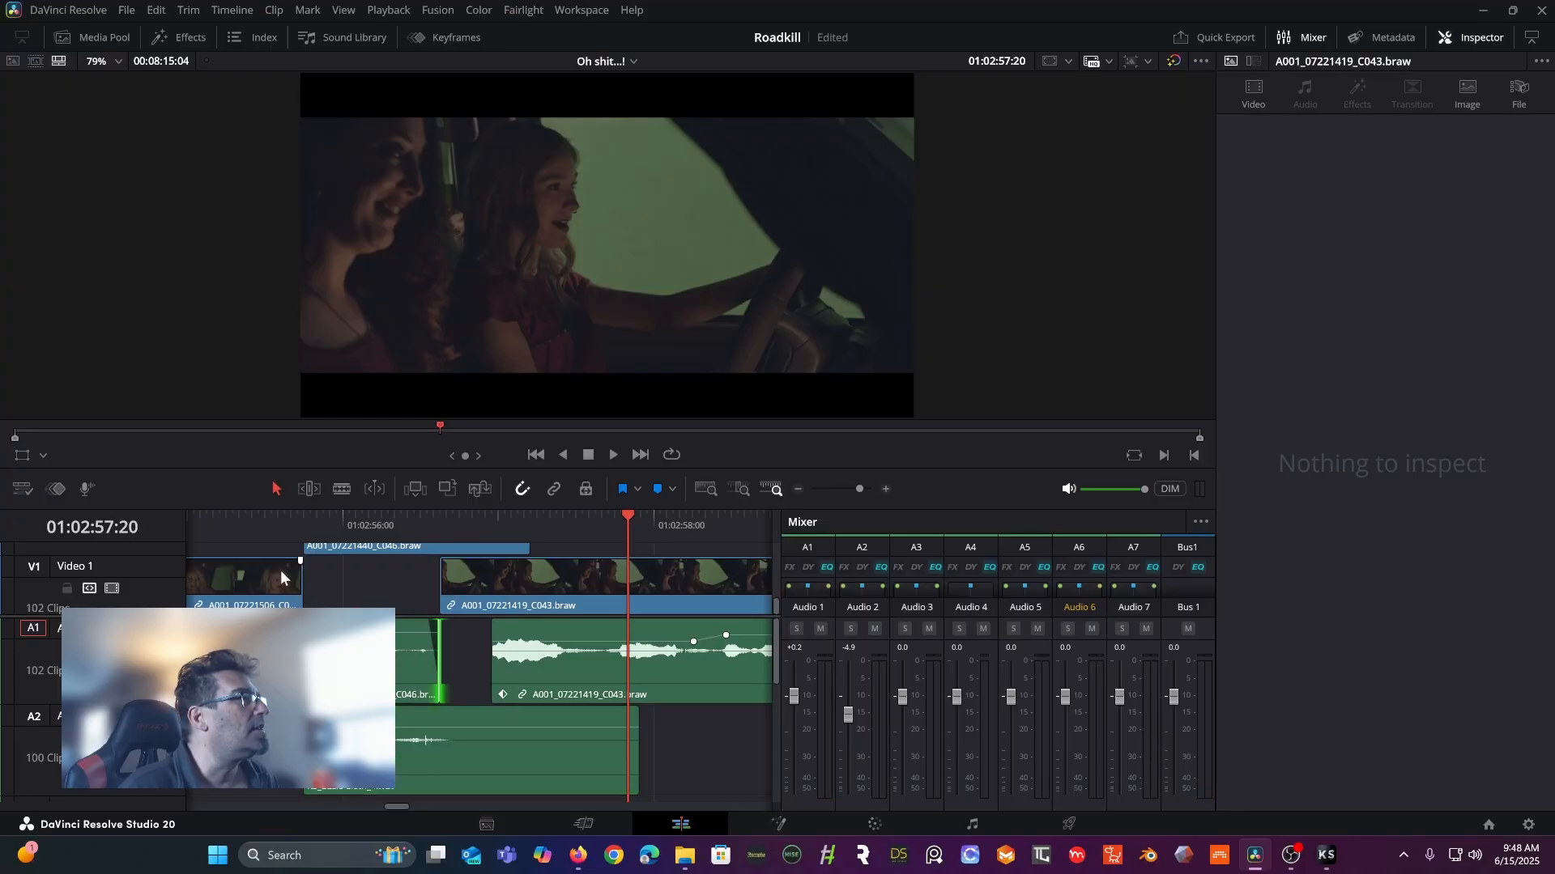
click(217, 522)
key(space)
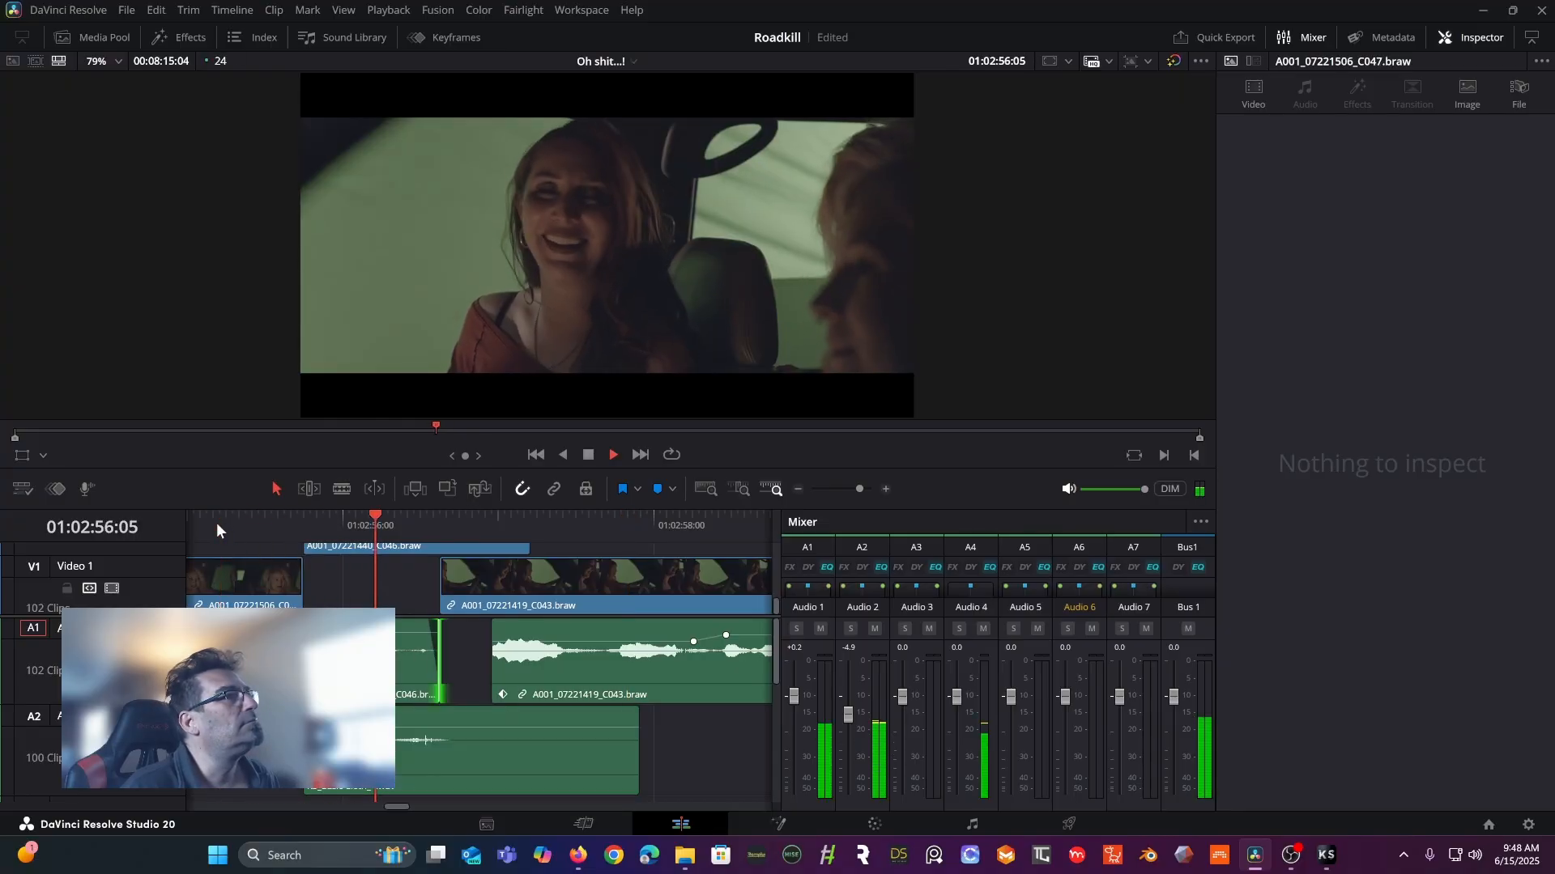
key(space)
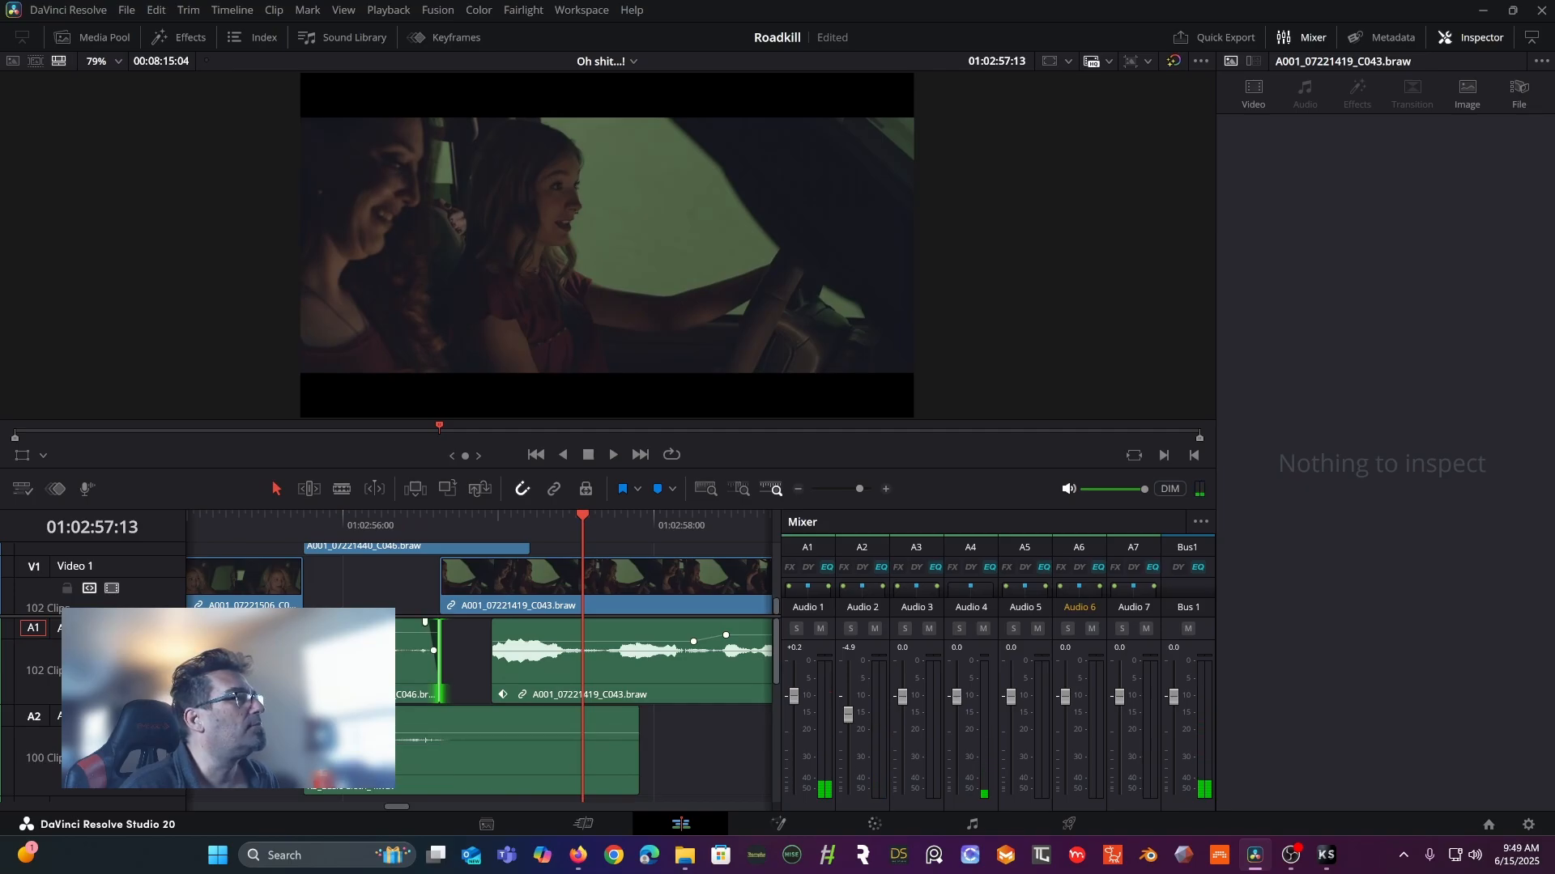
click(215, 515)
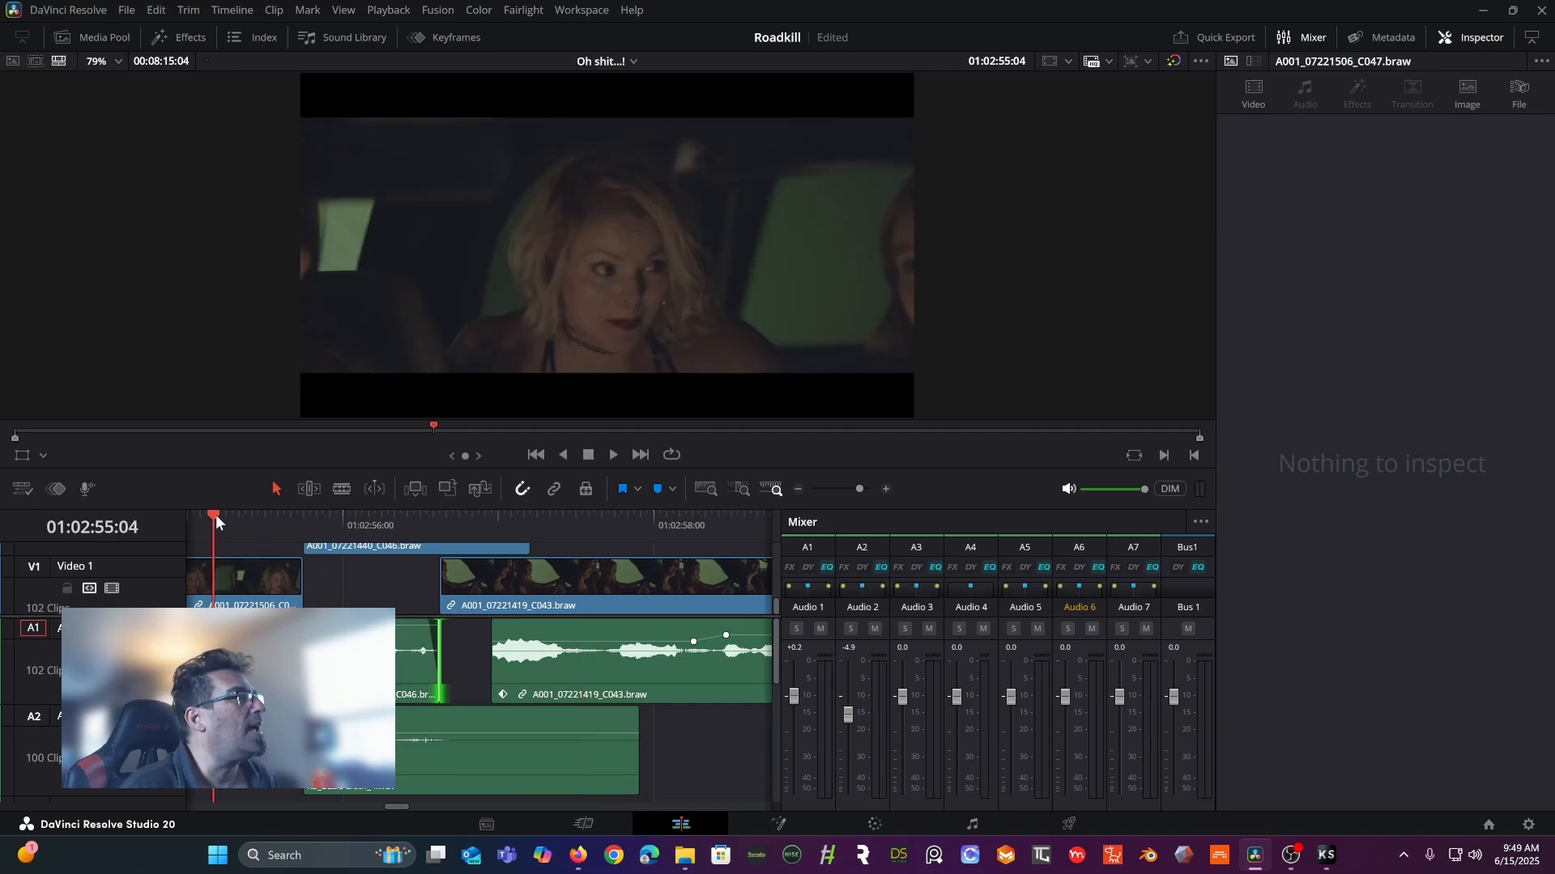
key(space)
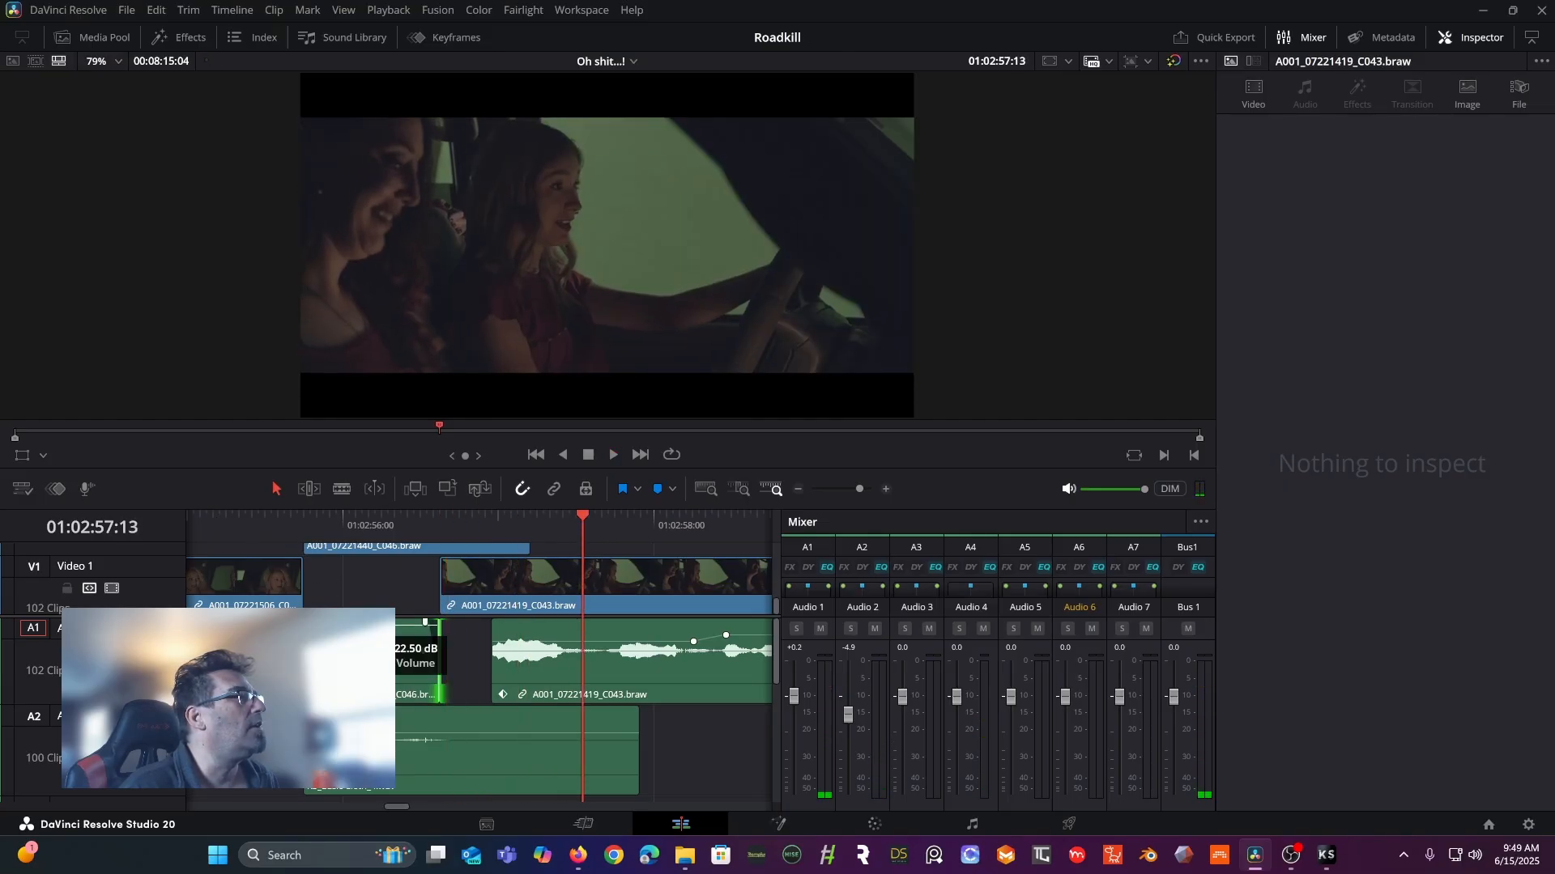
- Extend the start of the following A001_07221419_C043 audio clip about 4 frames earlier and play on to 01:03:03:13
drag(434, 630, 458, 654)
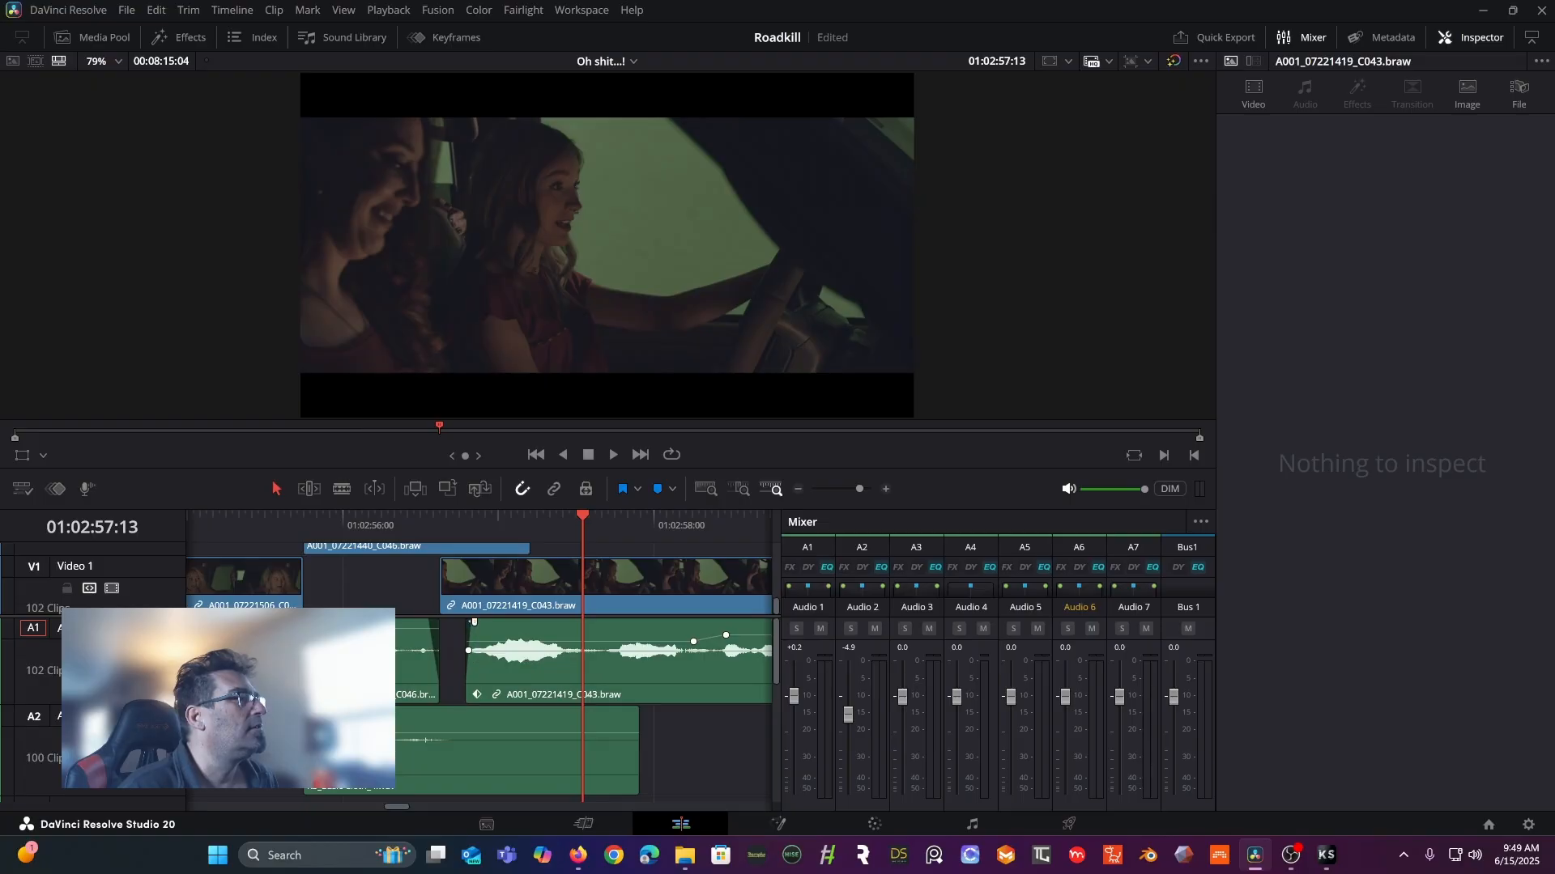
click(262, 517)
key(space)
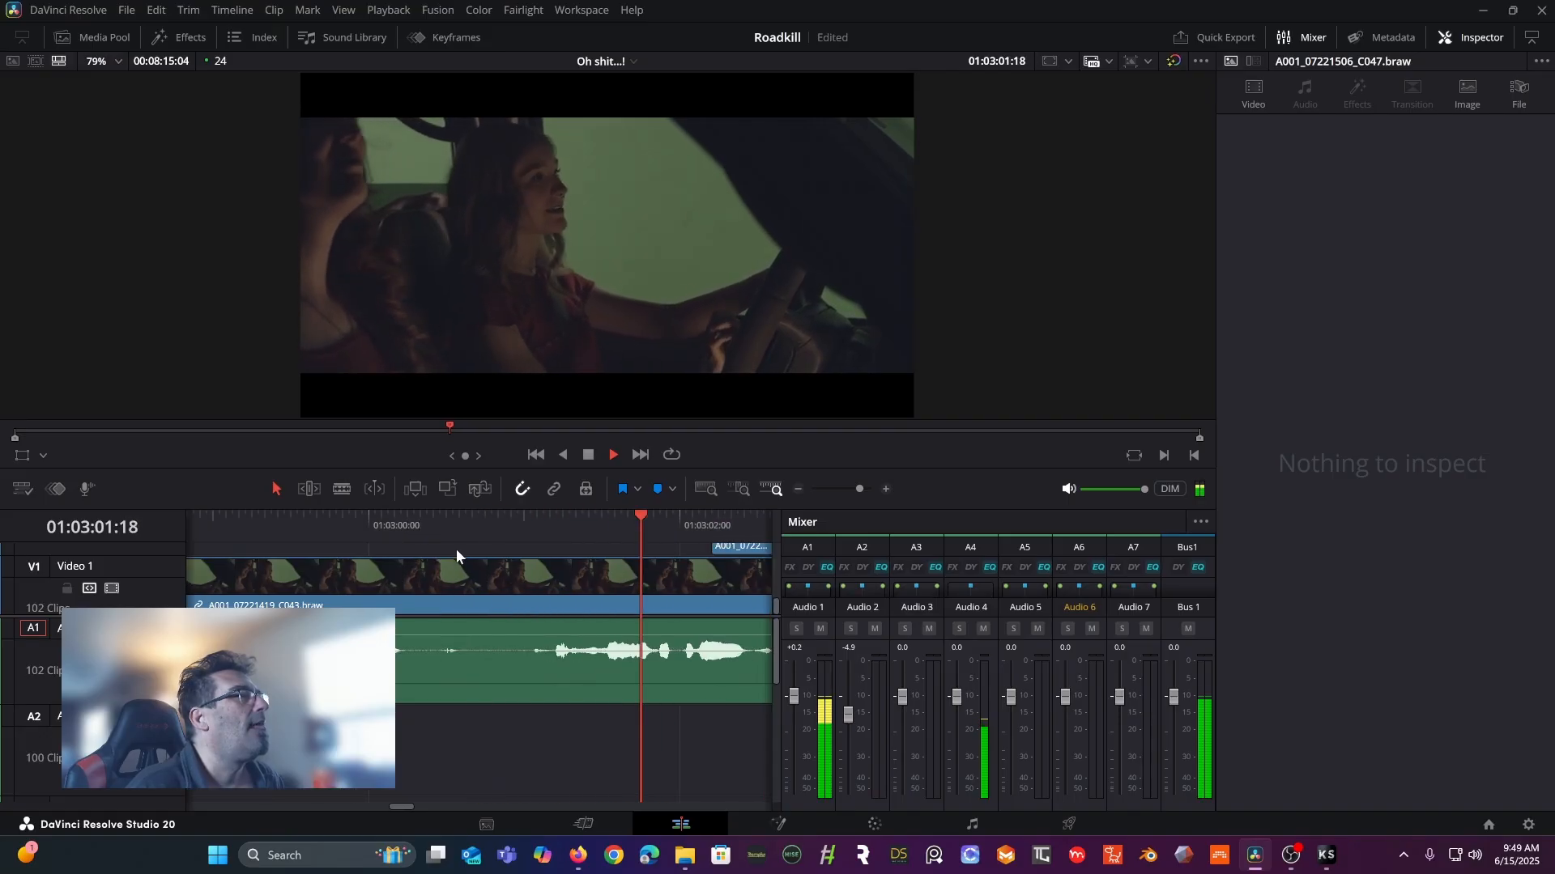
key(space)
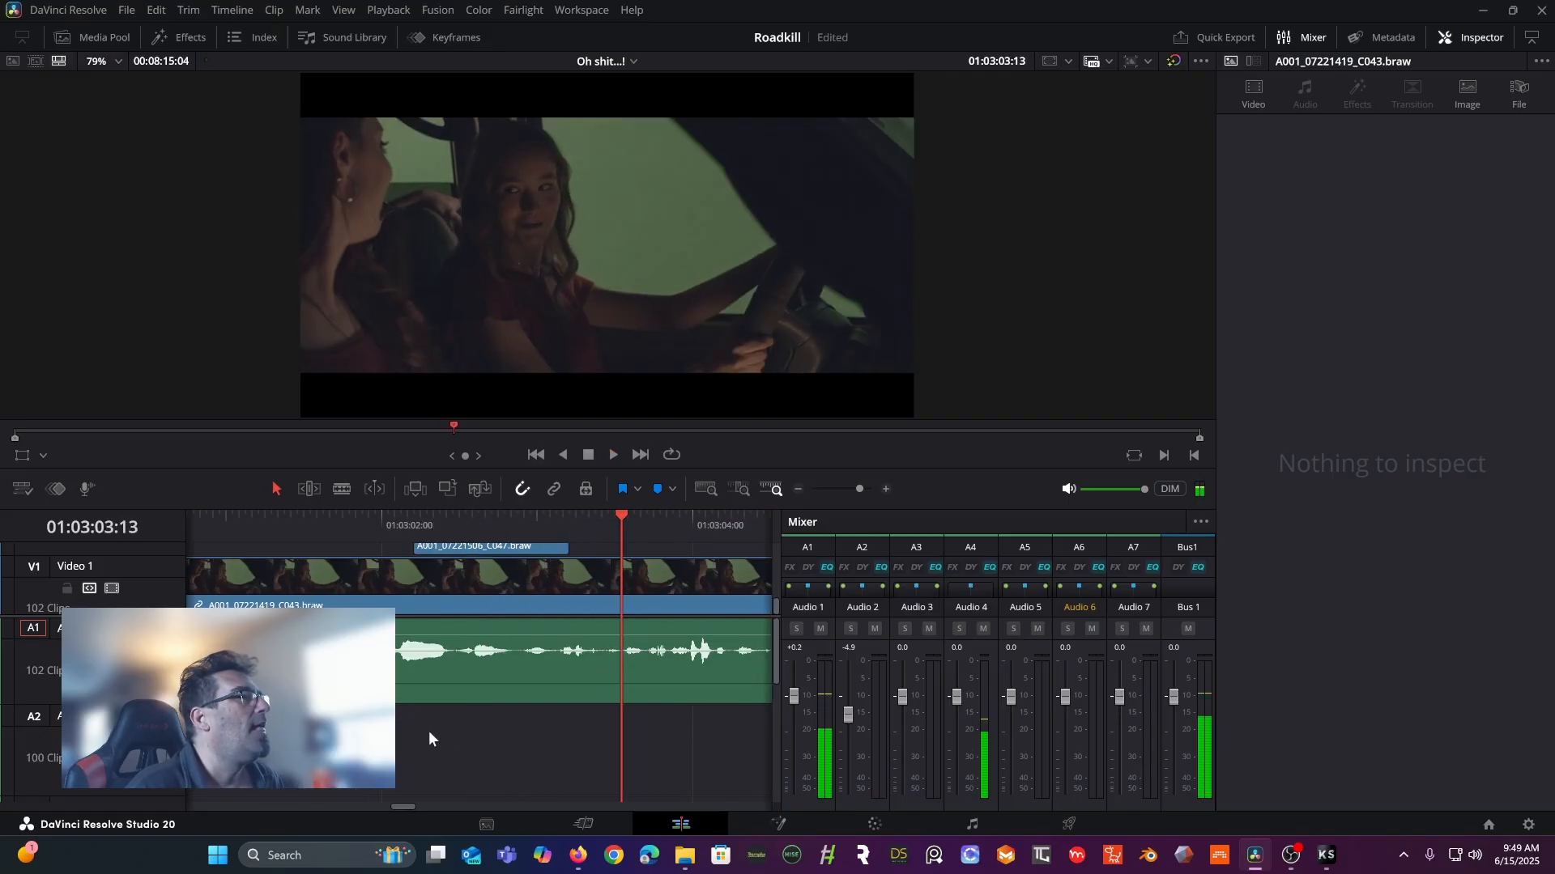
- Raise the pasted A001_07221440_C046 audio clip's pitch to 3 semitones and play the scene through to its end
drag(400, 808, 393, 813)
click(510, 677)
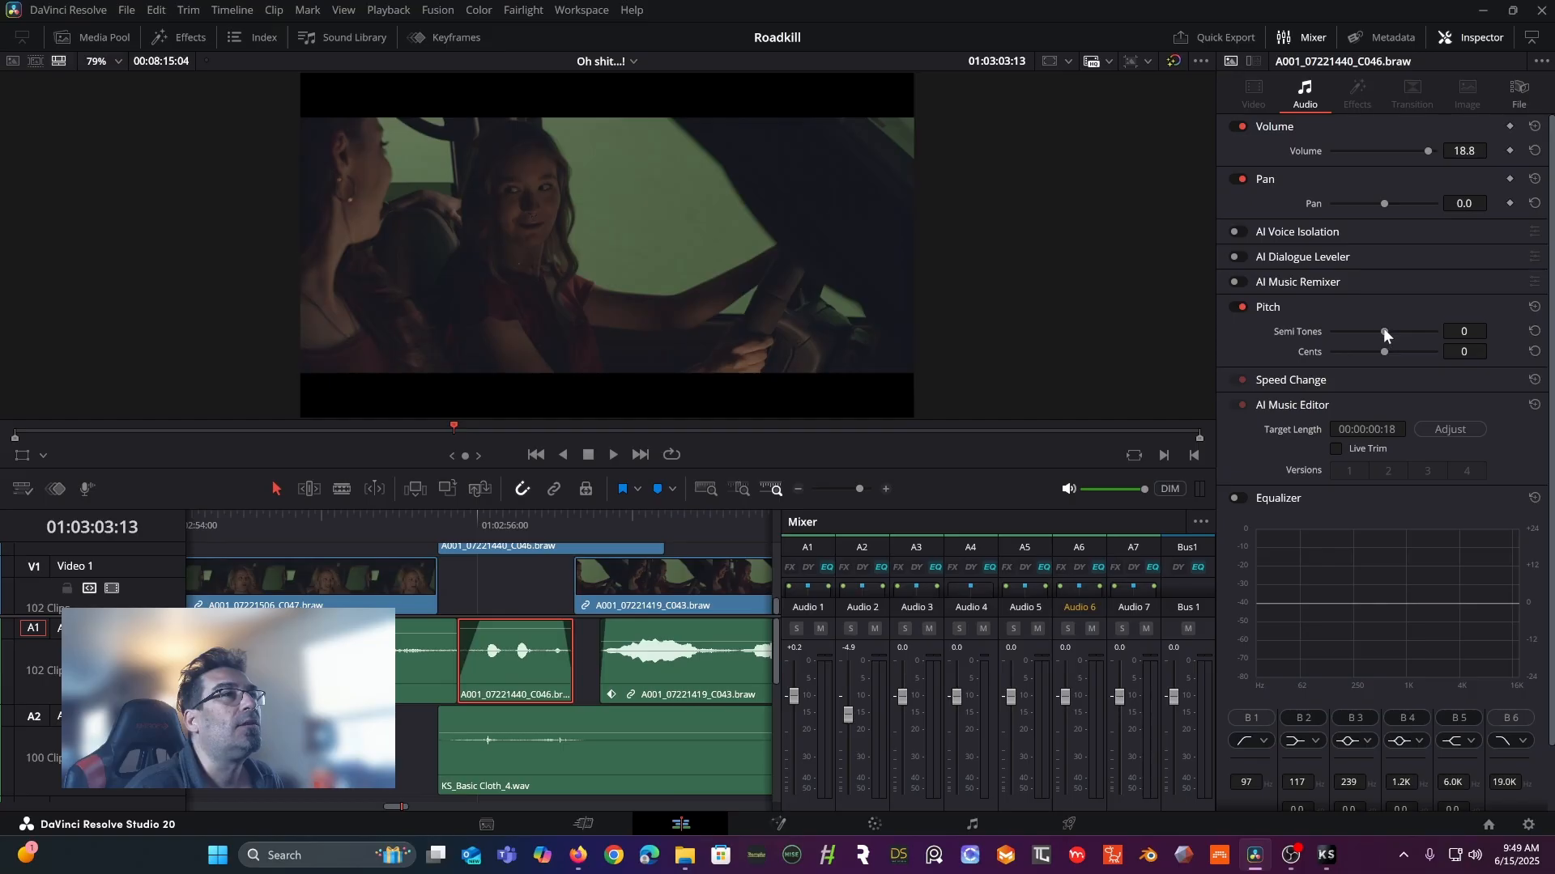
click(262, 520)
key(space)
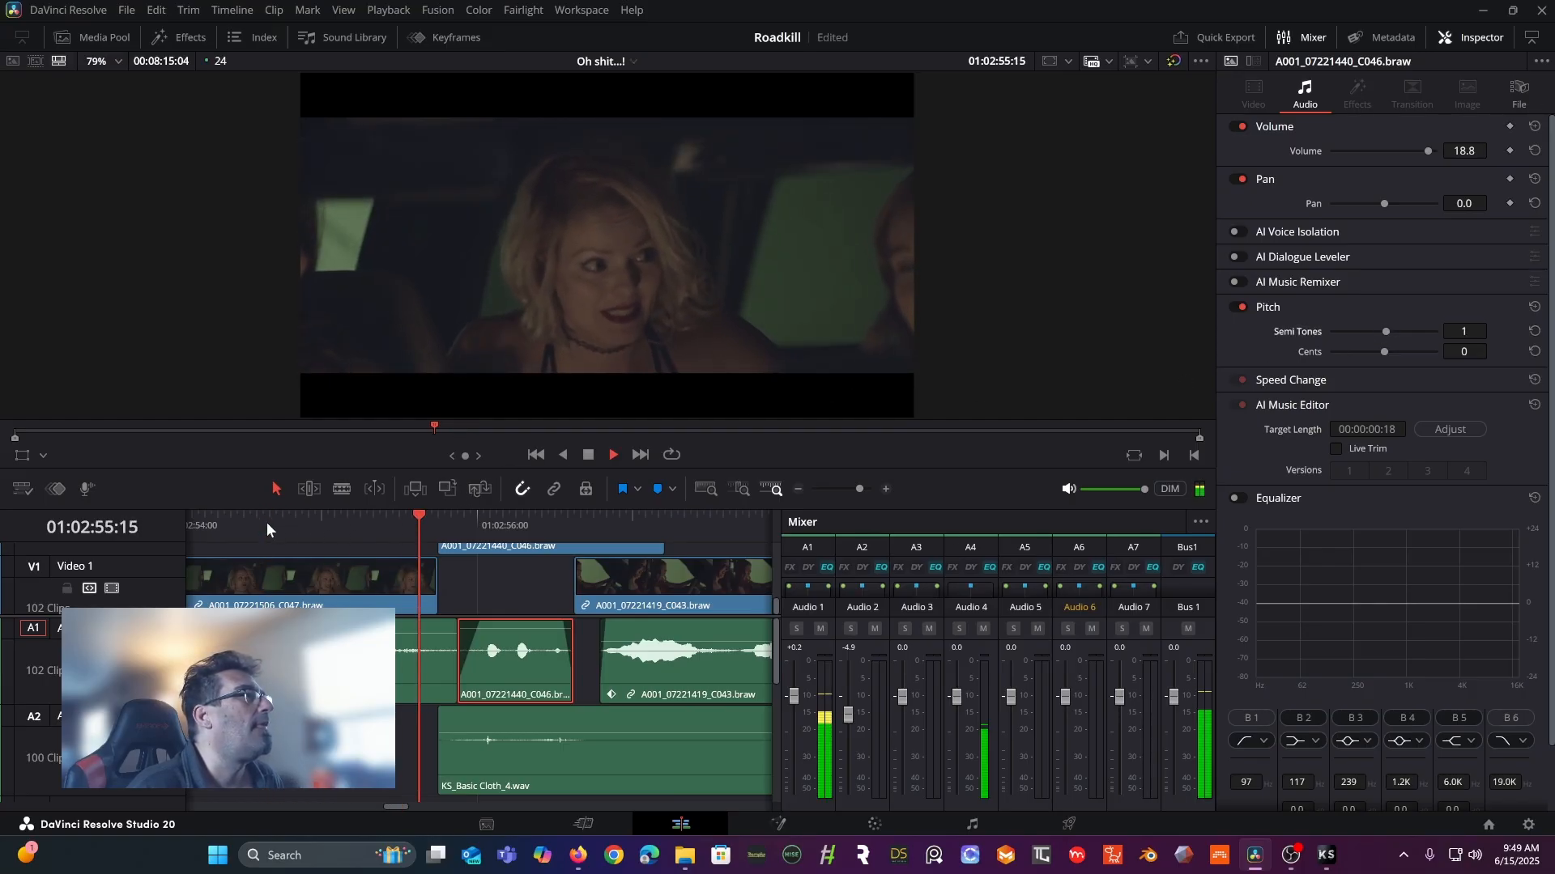
key(space)
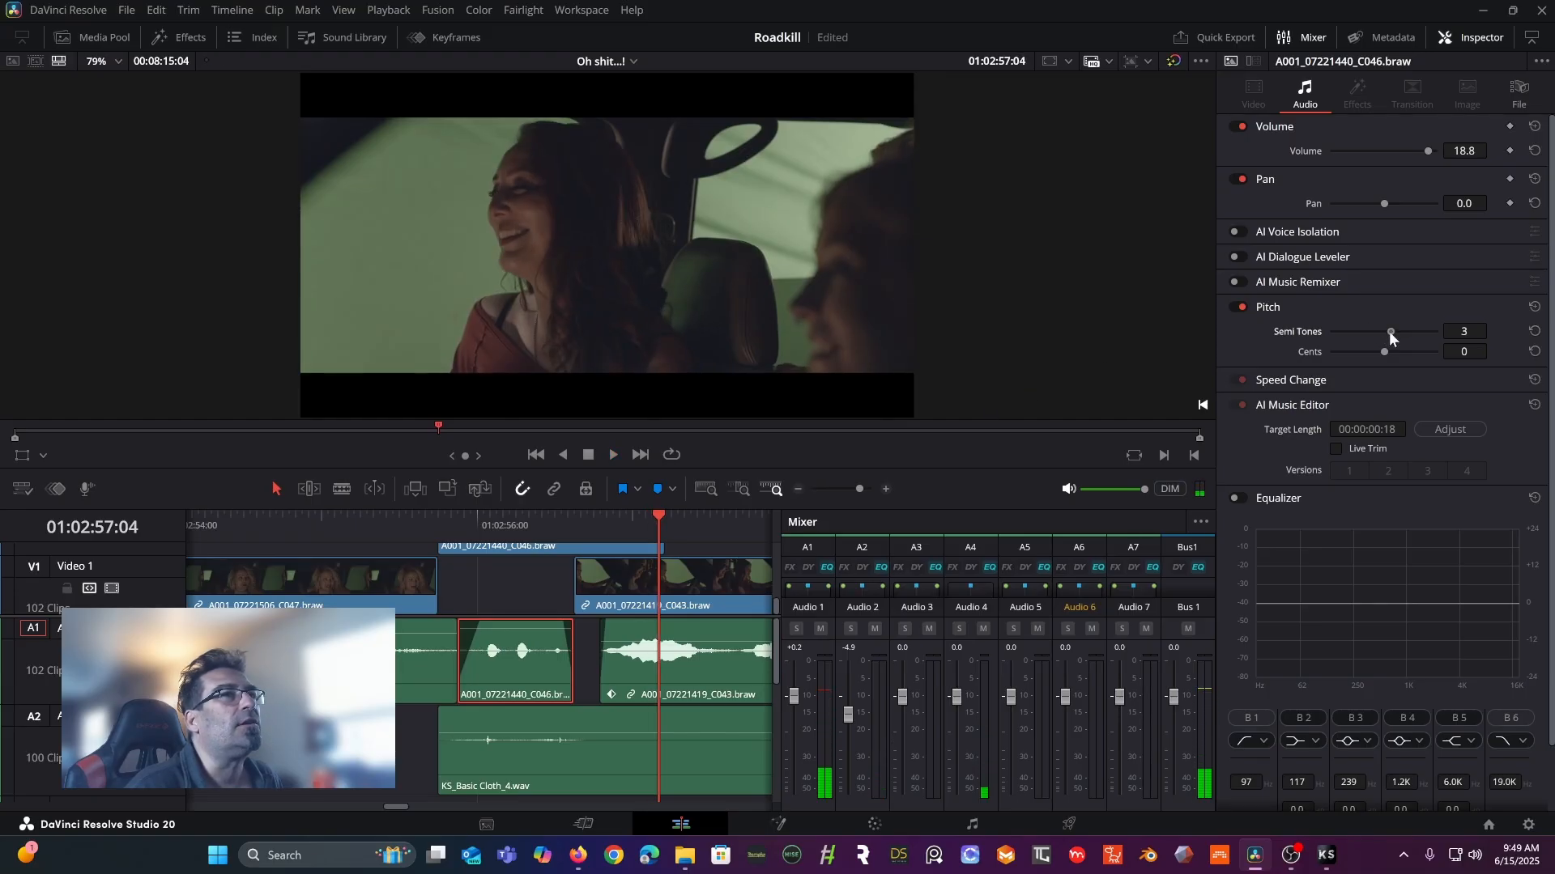
click(234, 522)
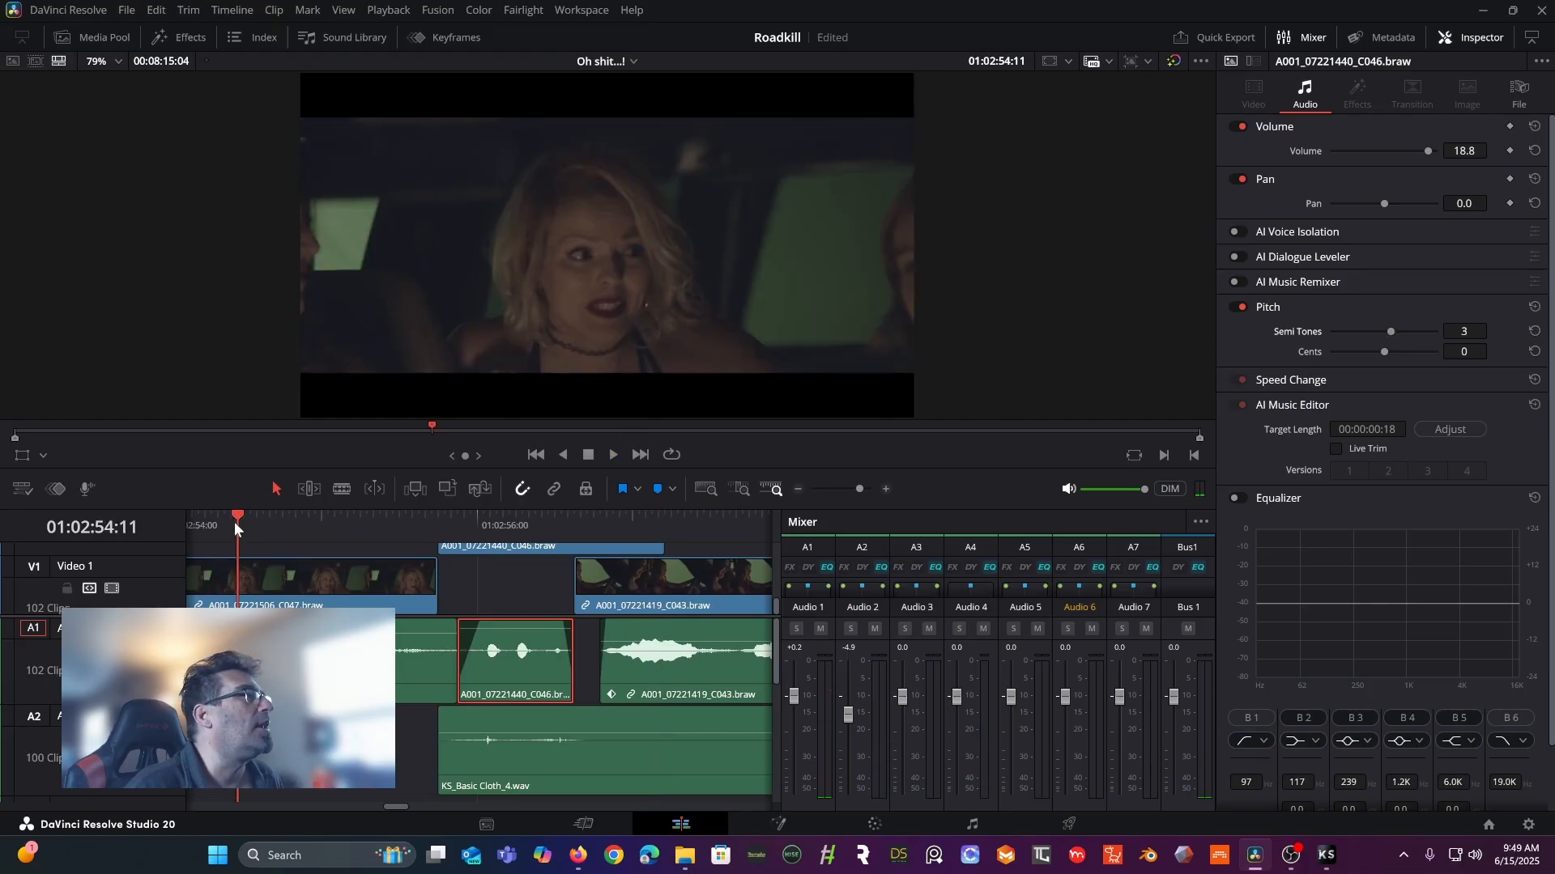
key(space)
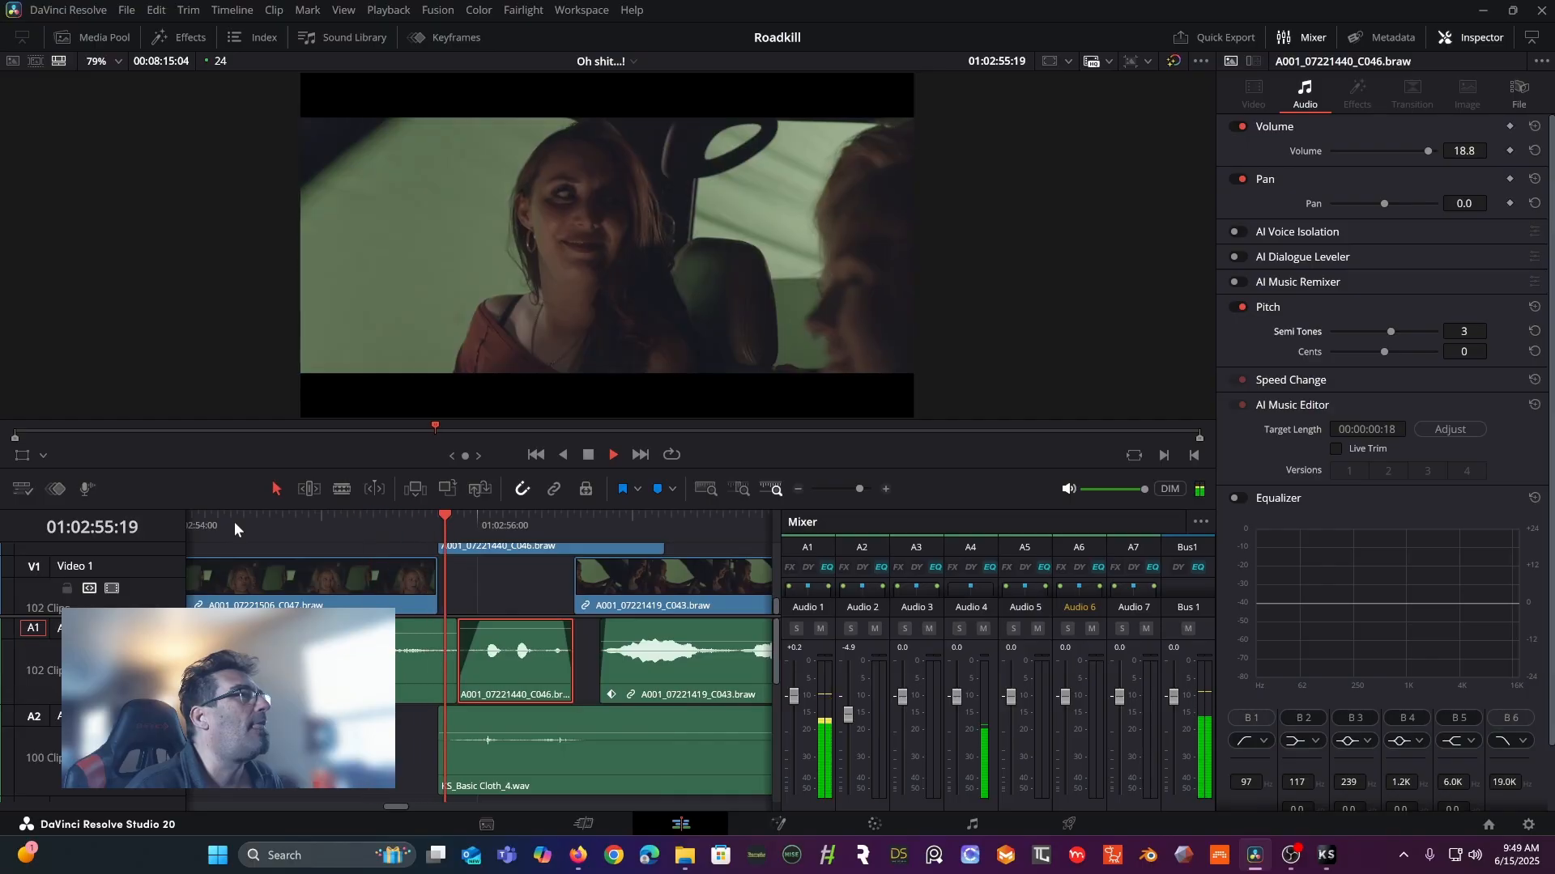
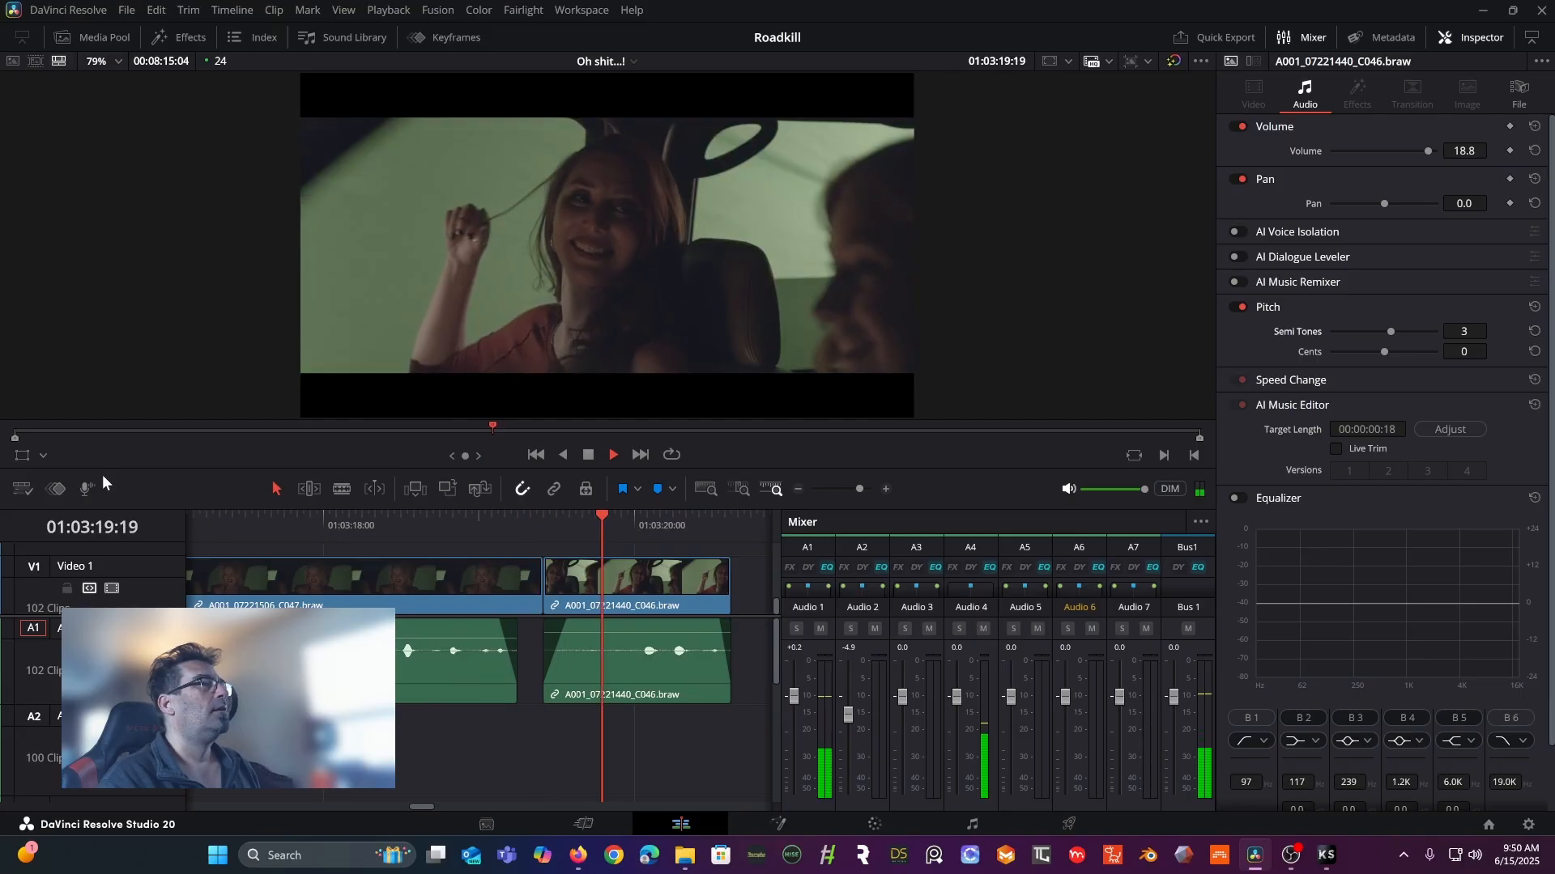
key(space)
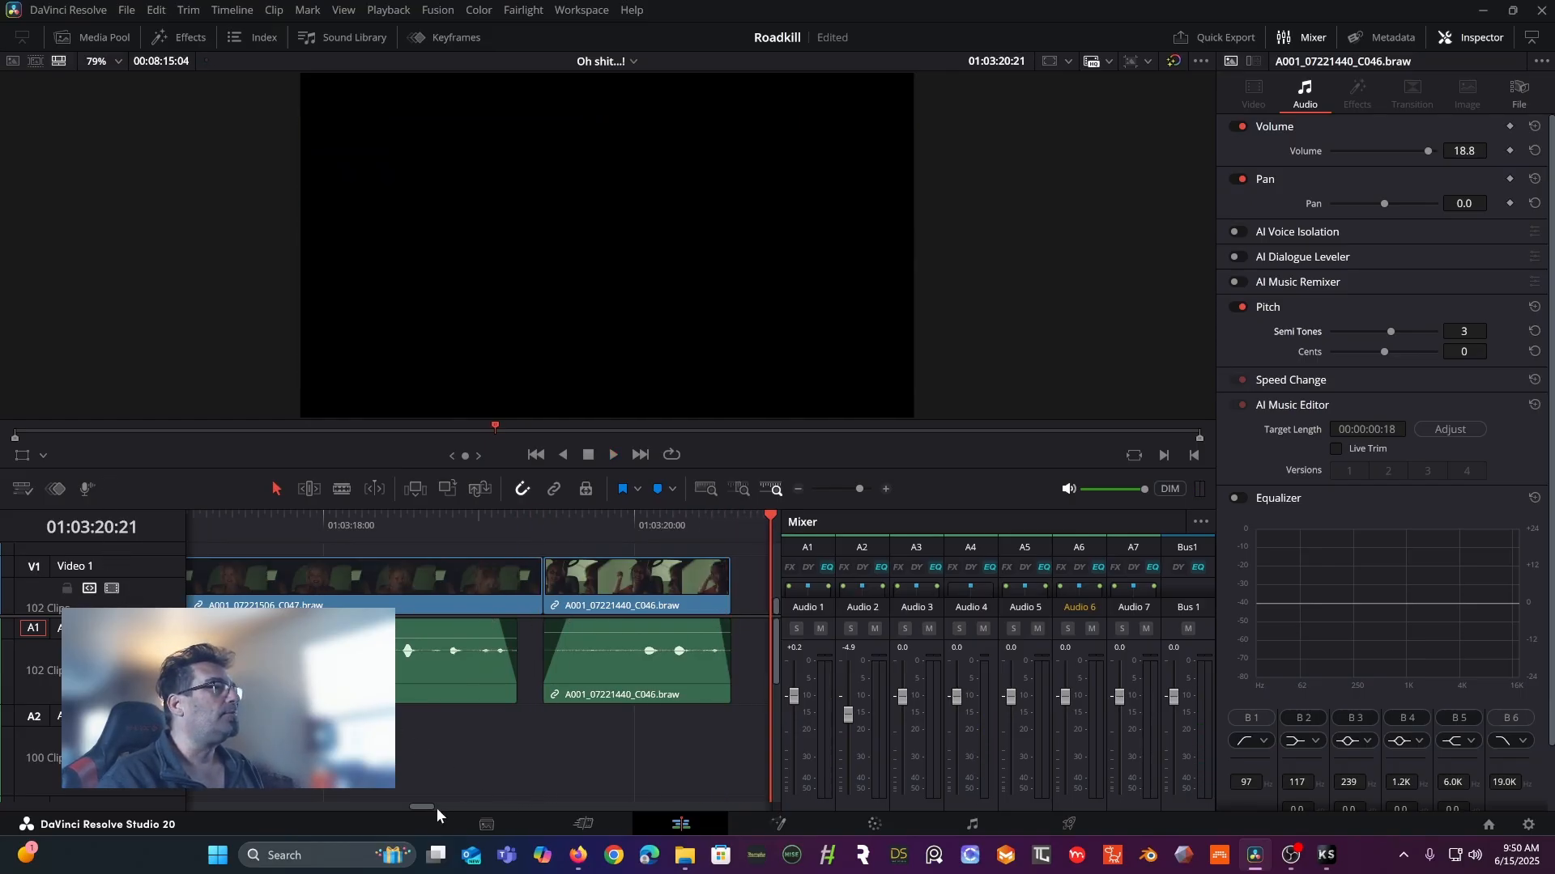
- Show the Media Pool and browse the clips in the Julia in truck bin
drag(426, 806, 371, 807)
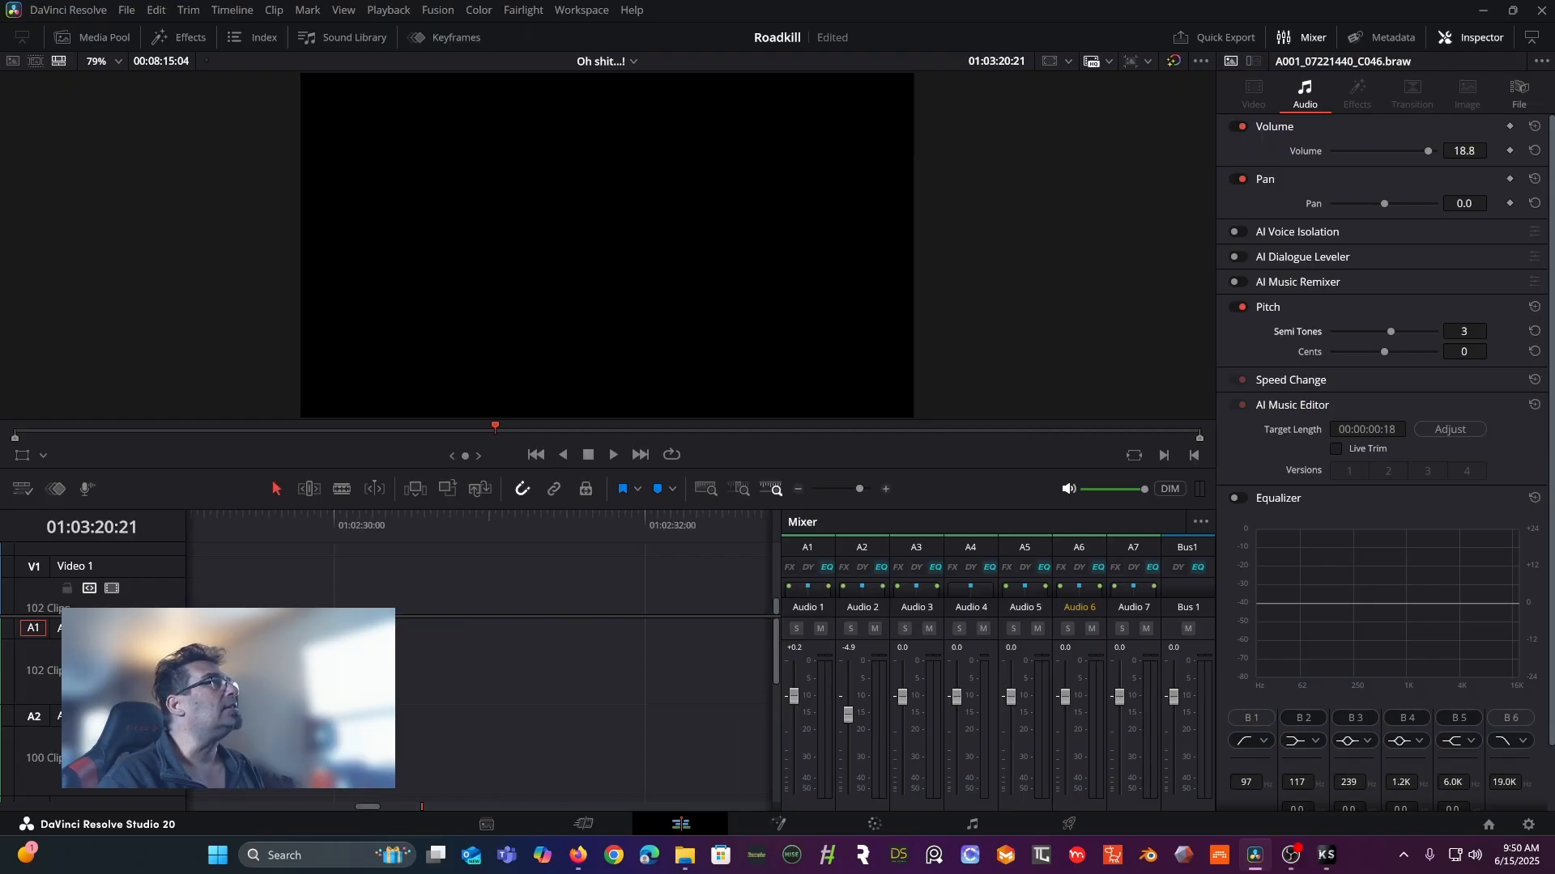
click(95, 35)
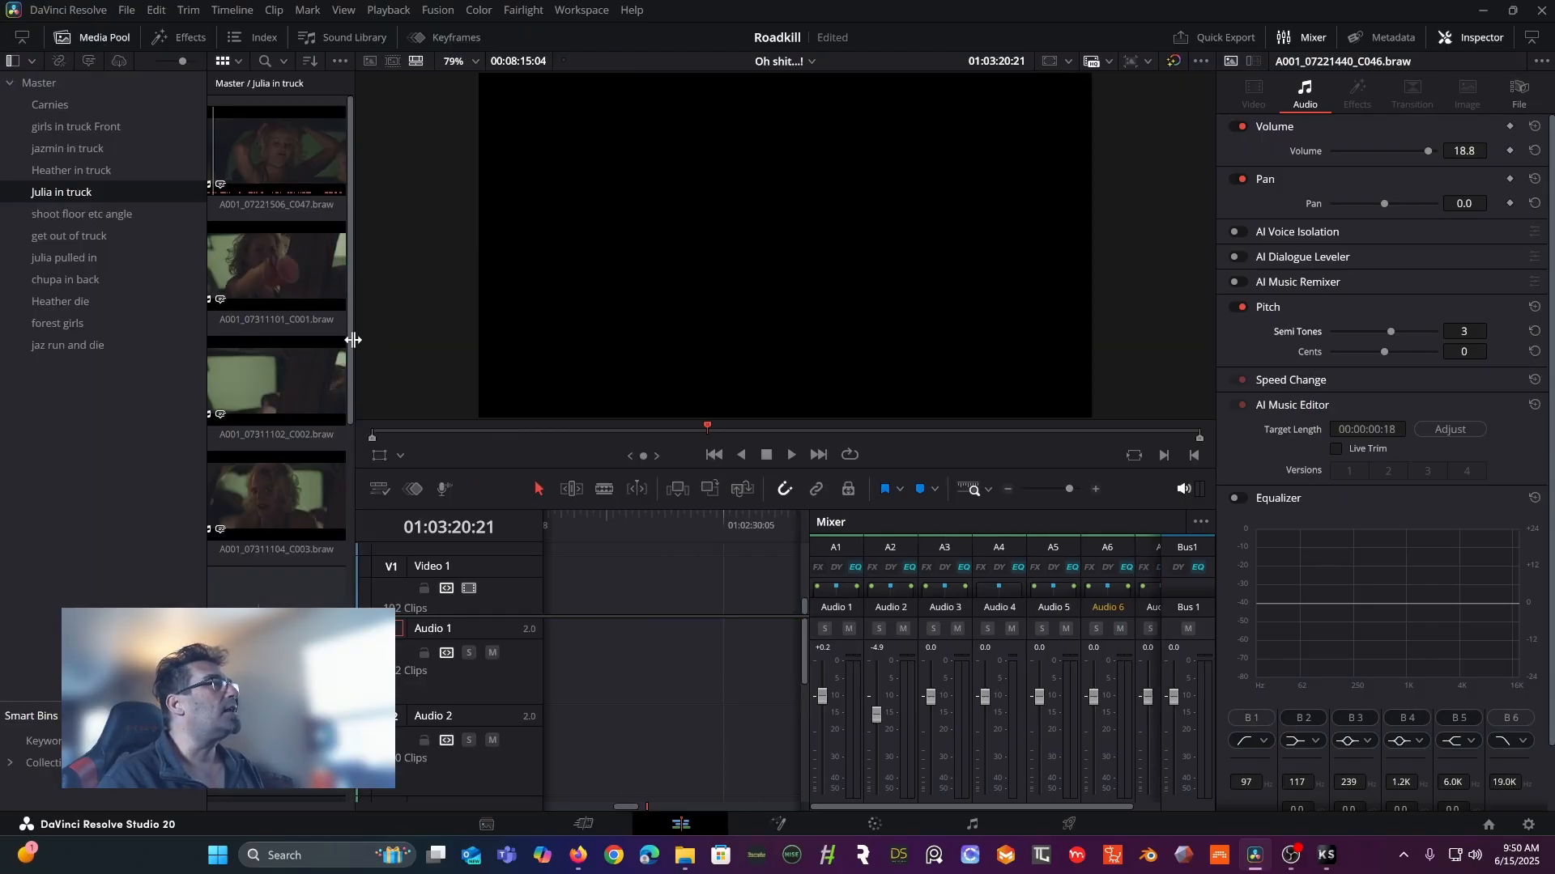
drag(349, 341, 348, 357)
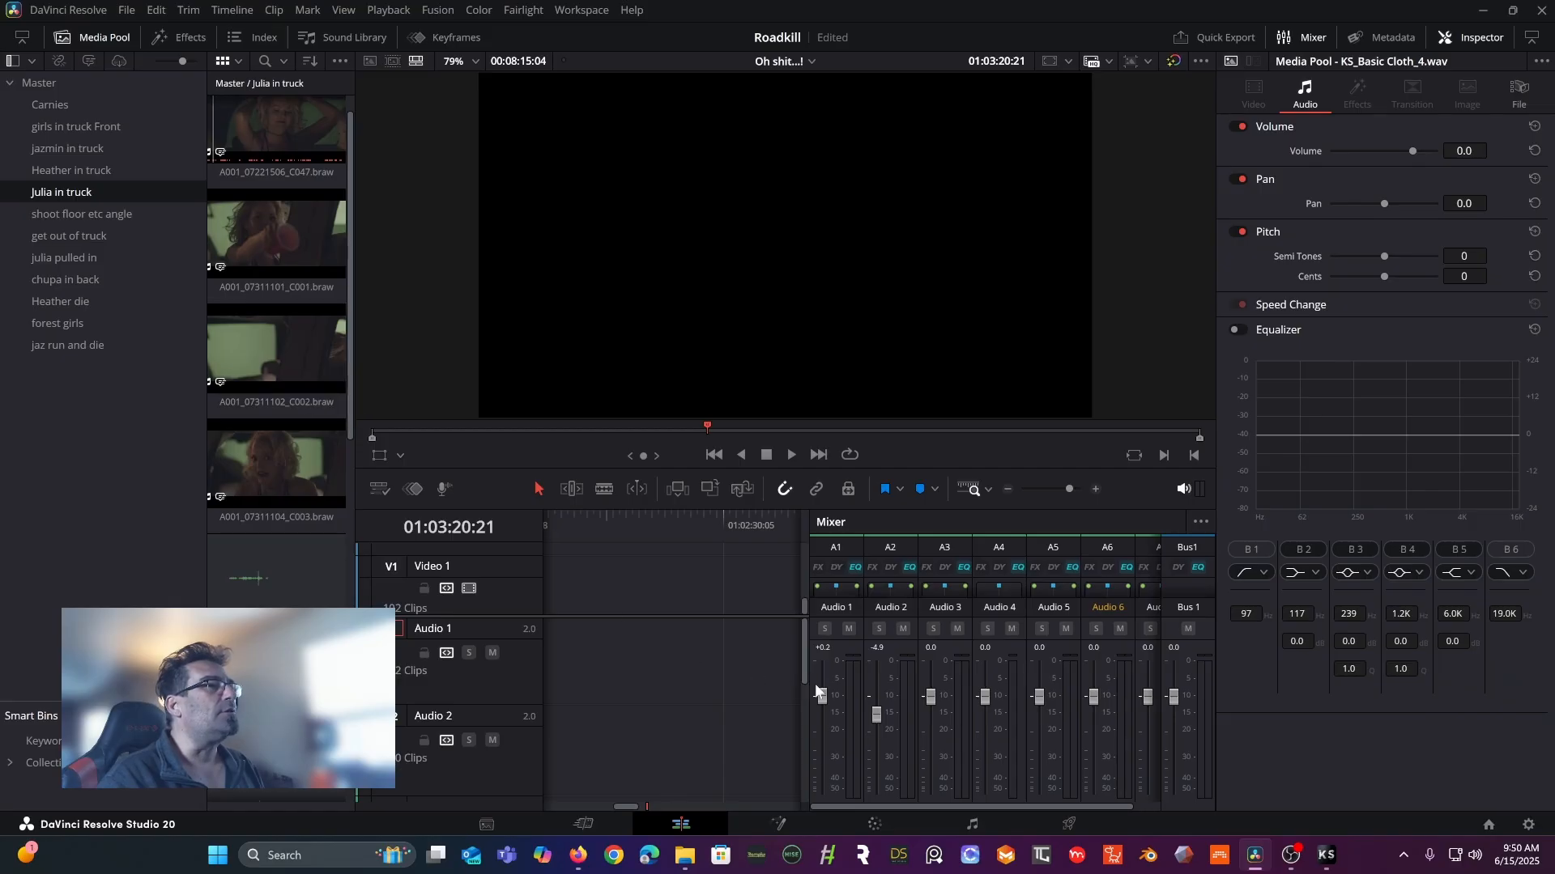
mouse_move(688, 855)
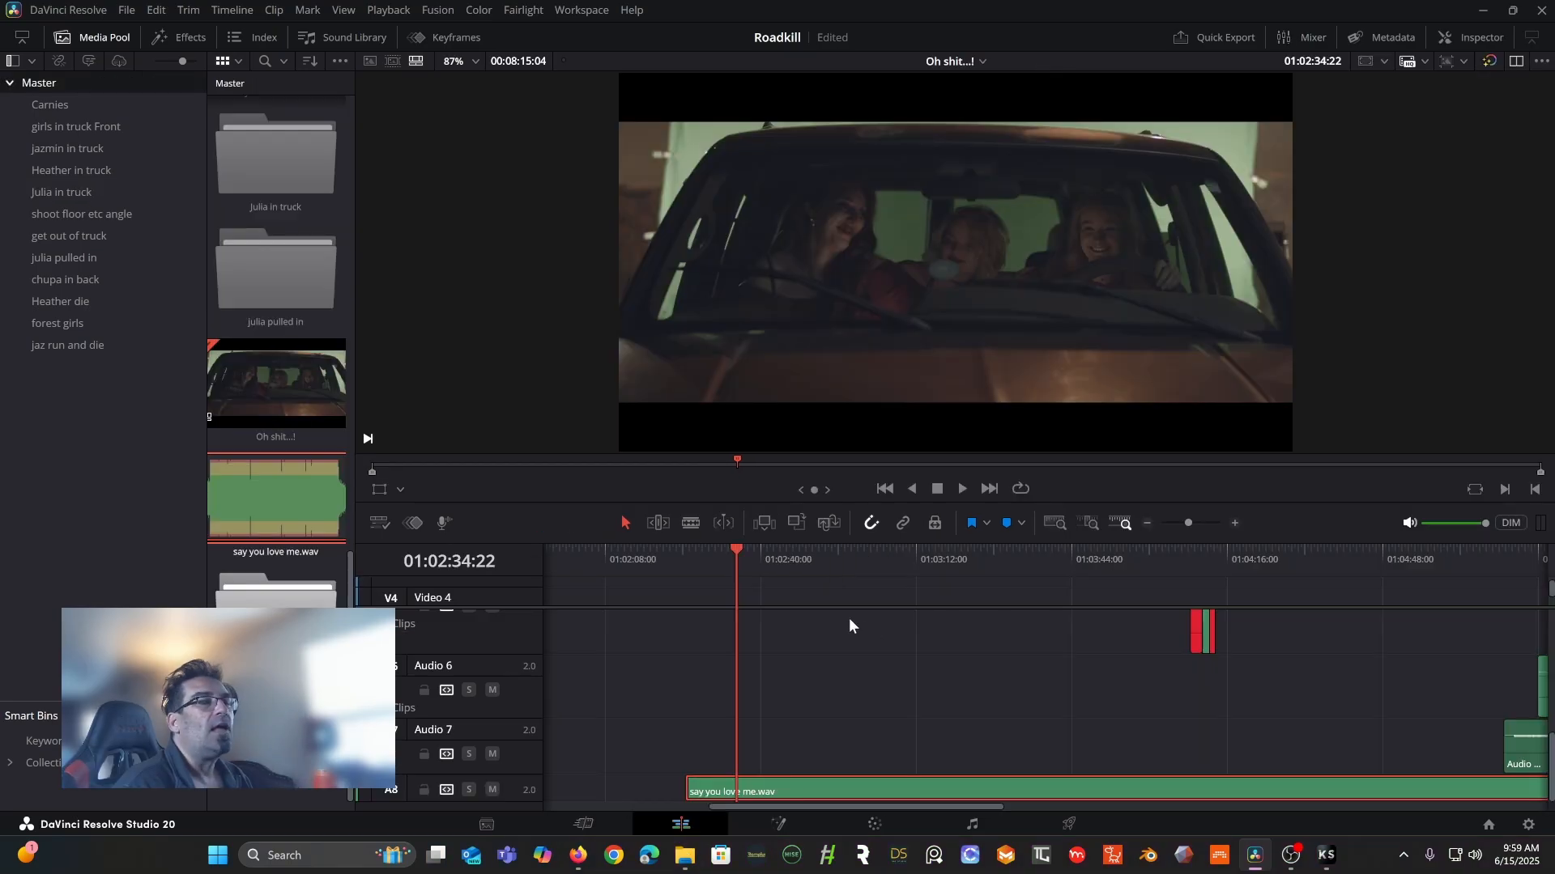
- Move the say you love me.wav clip on Audio 8 earlier to start at about 01:02:16, and play its opening
key(space)
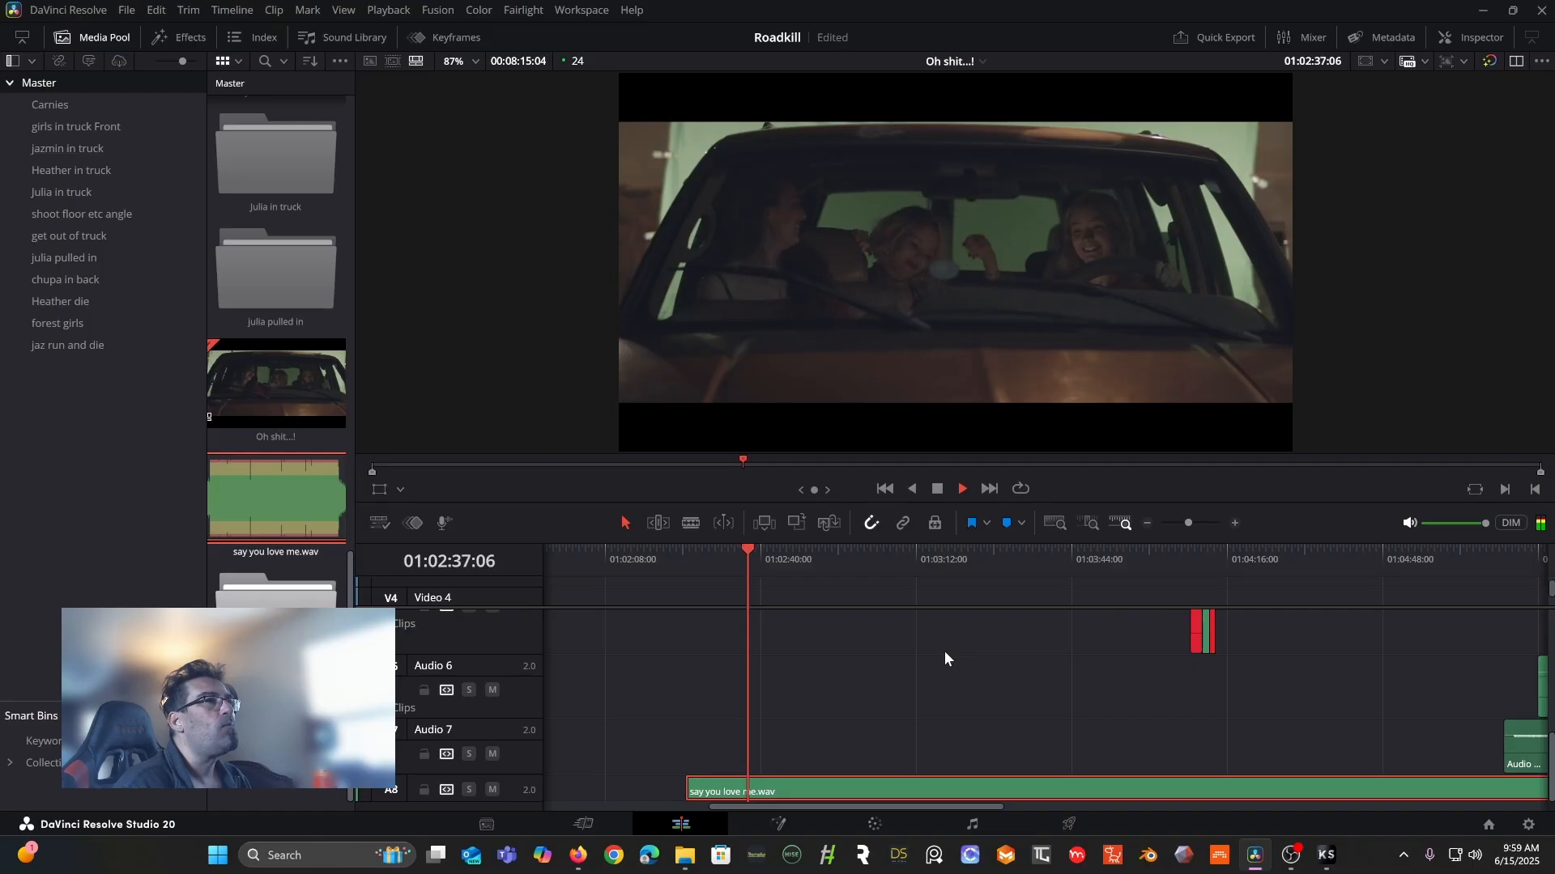
key(space)
click(721, 750)
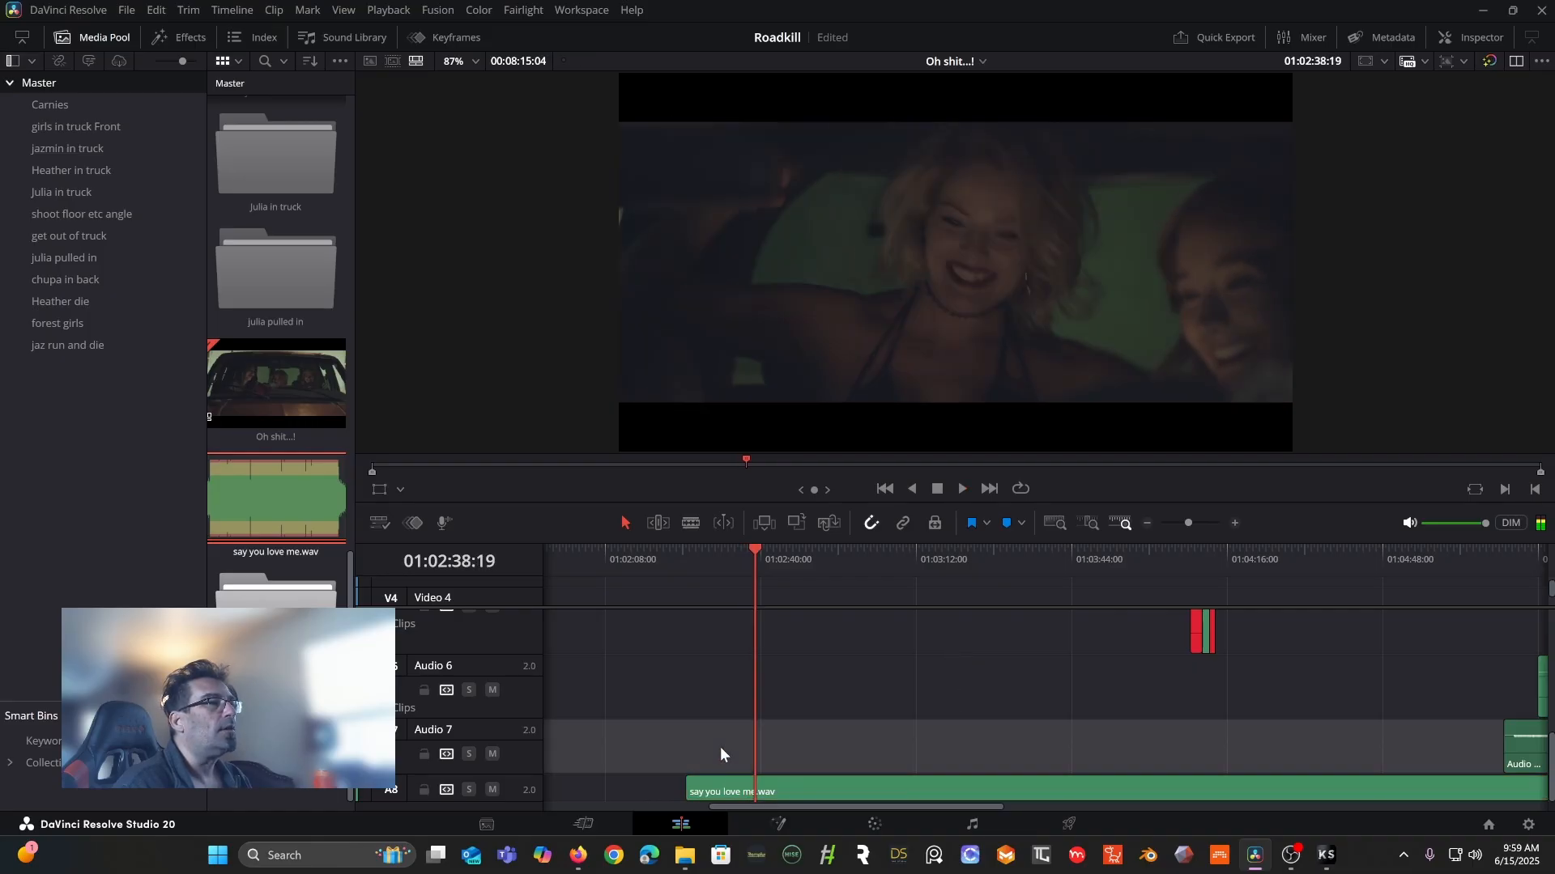
drag(690, 782, 649, 787)
click(696, 559)
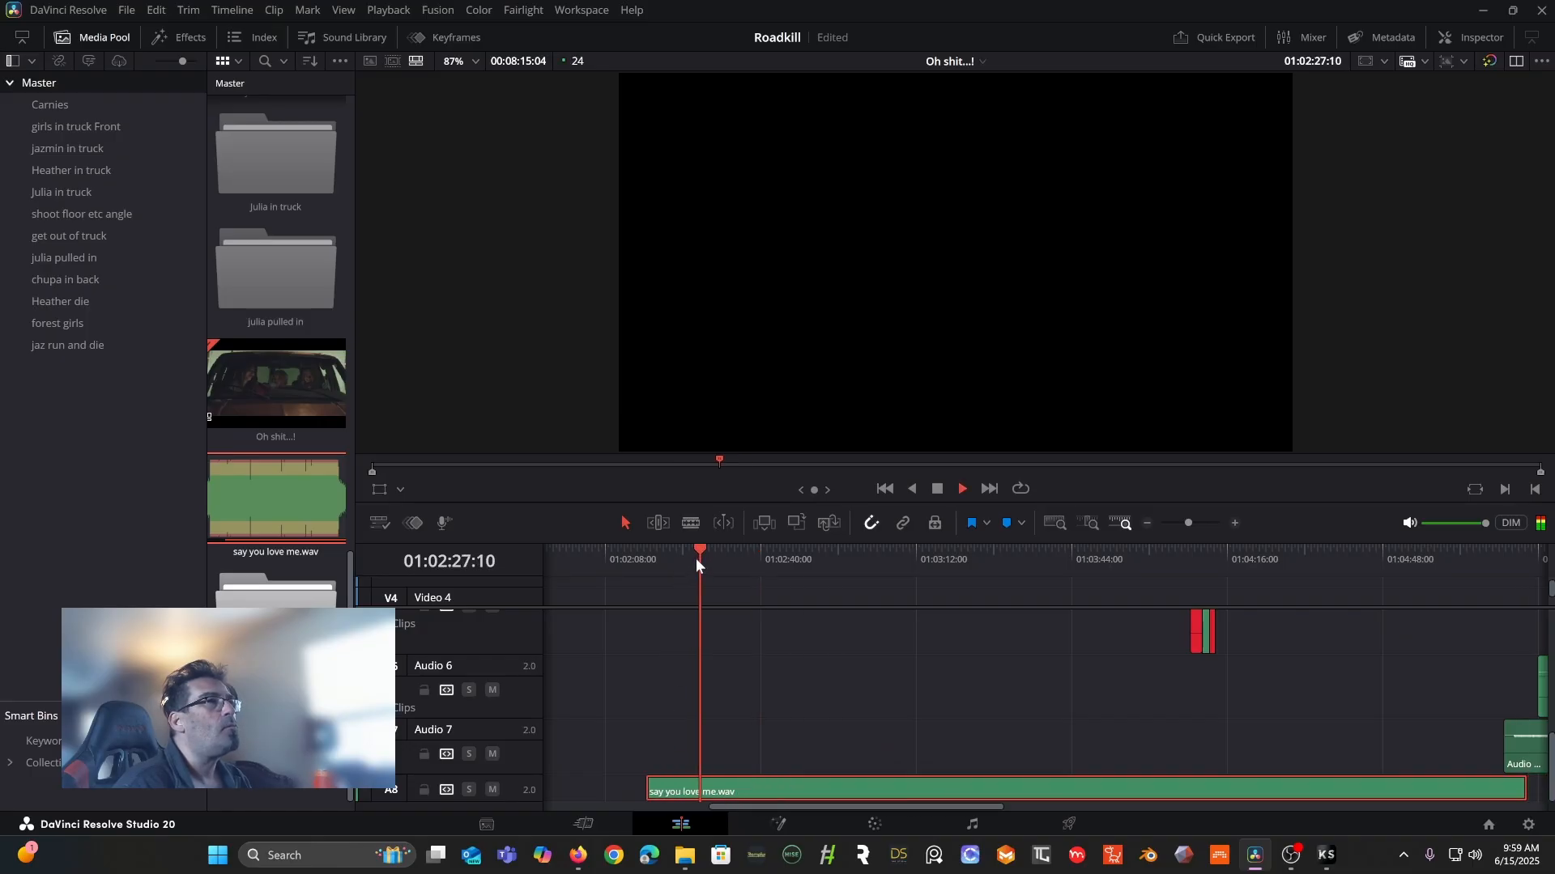
click(643, 559)
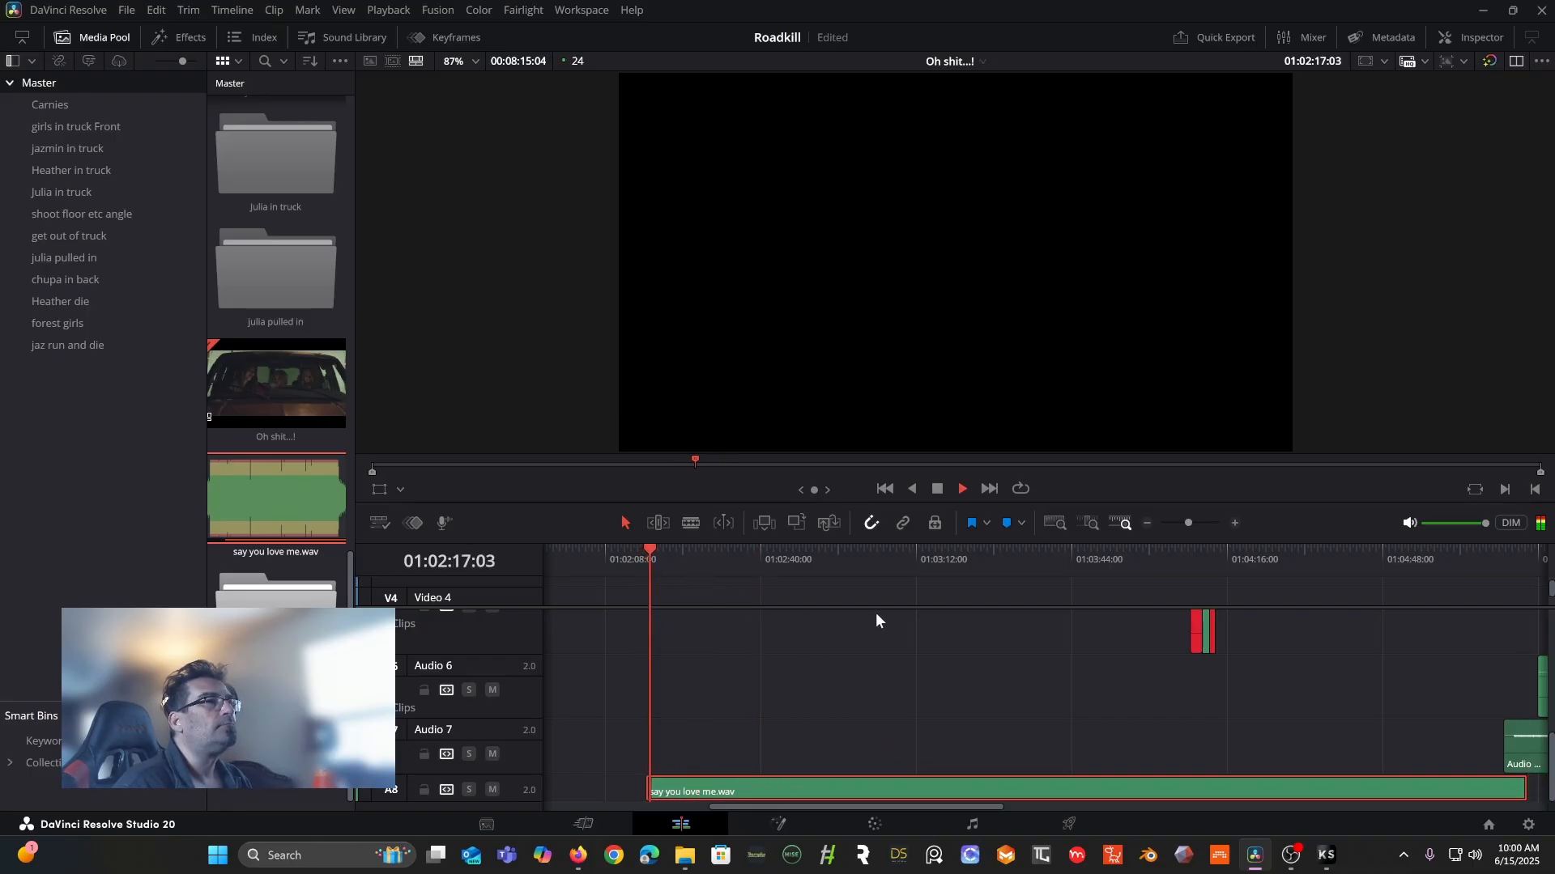
scroll(876, 613, up, 4)
scroll(872, 616, down, 1)
key(space)
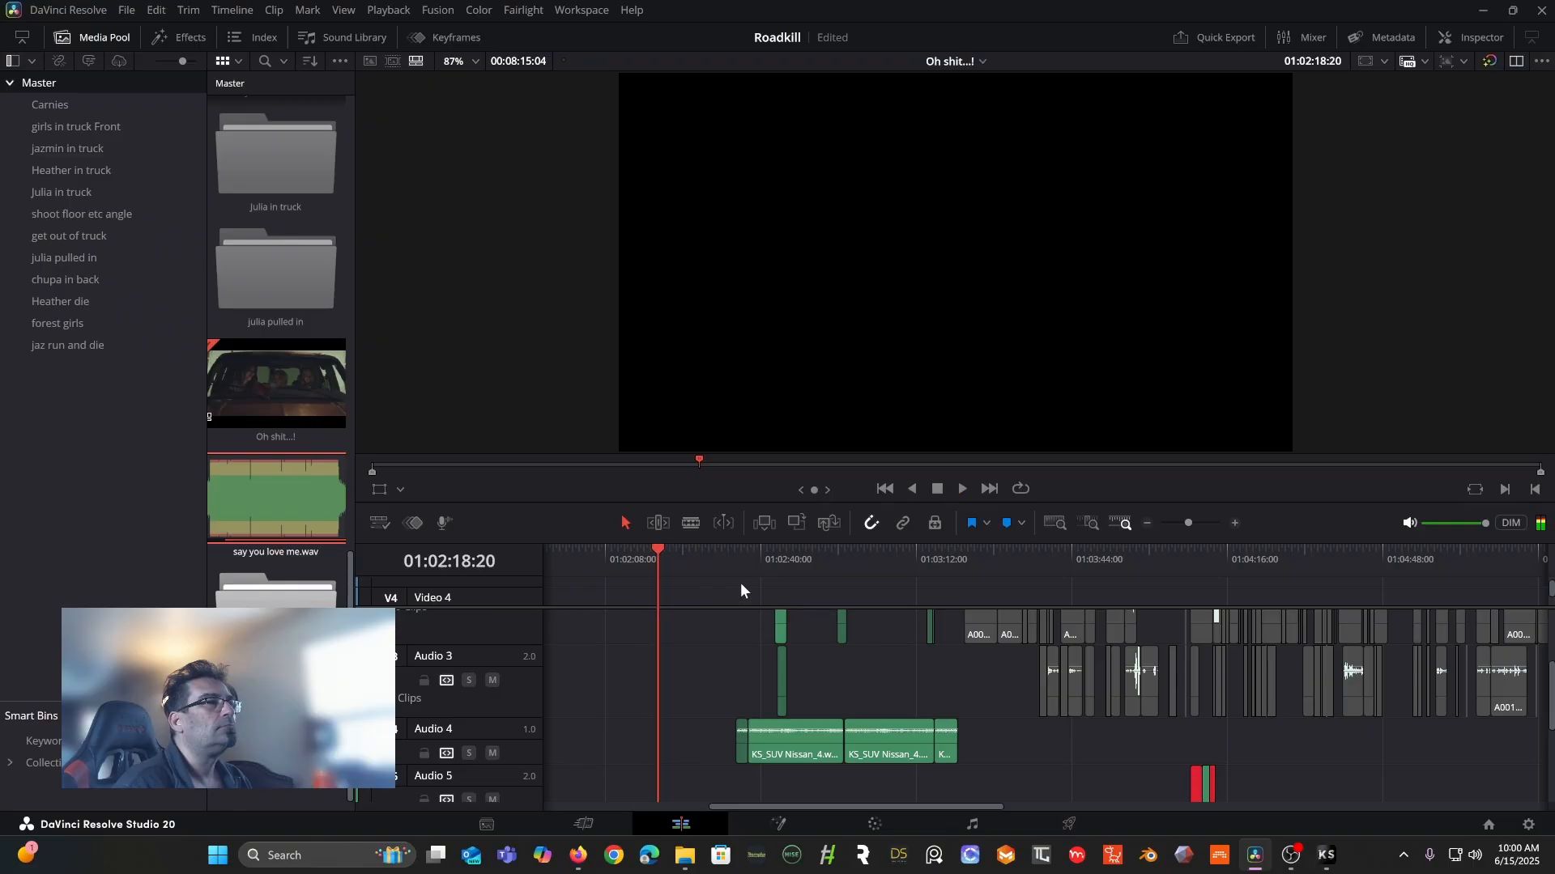
- Play the truck scene from about 01:02:35, and sample the opening of say you love me.wav at several points
click(741, 558)
key(space)
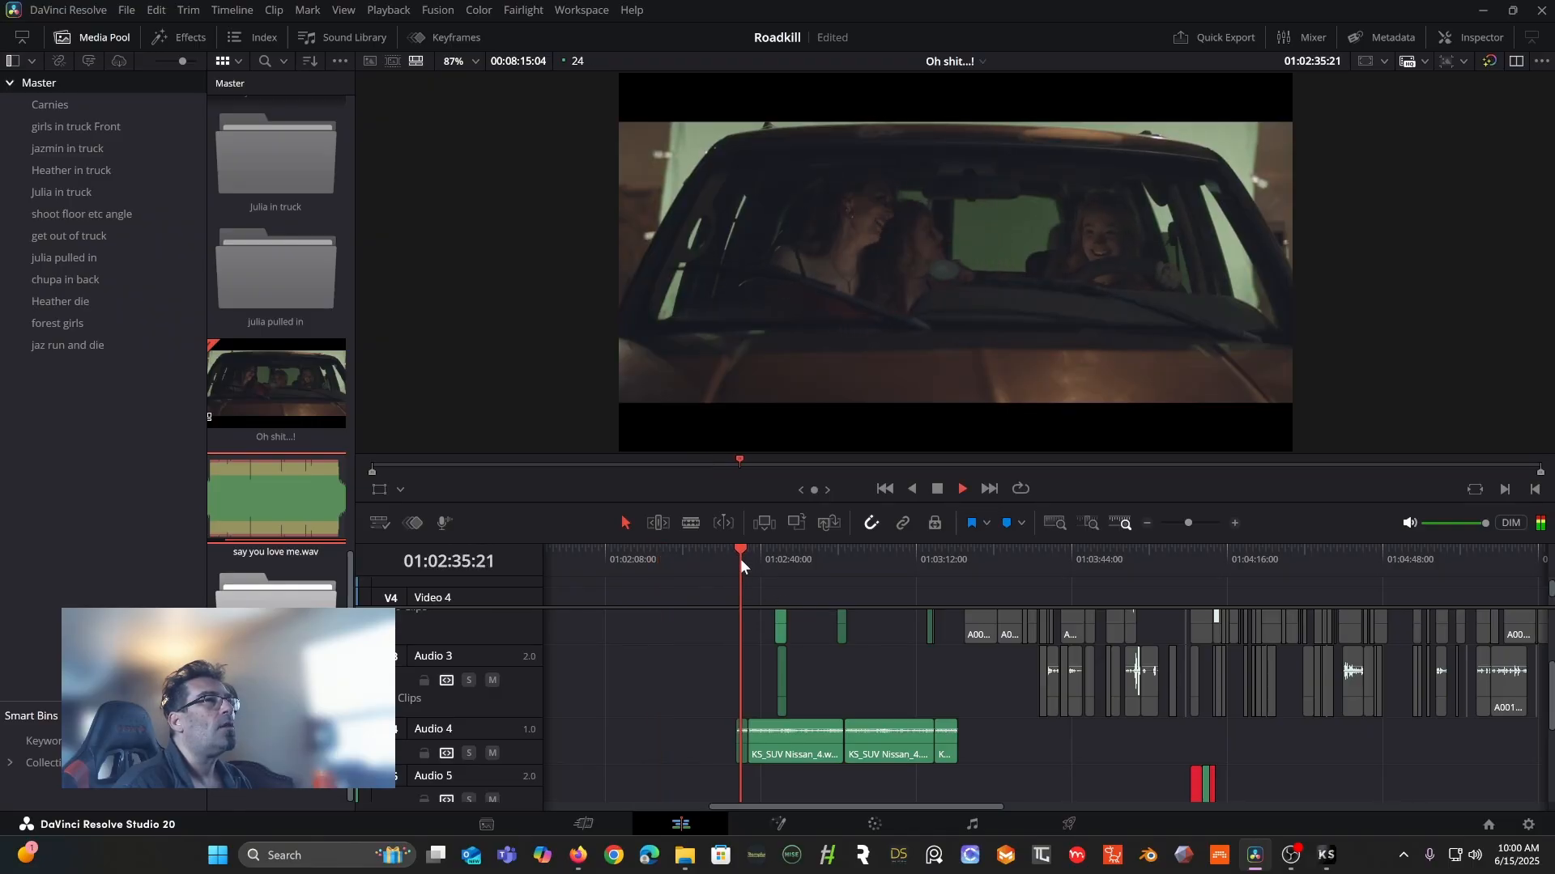
scroll(910, 644, down, 2)
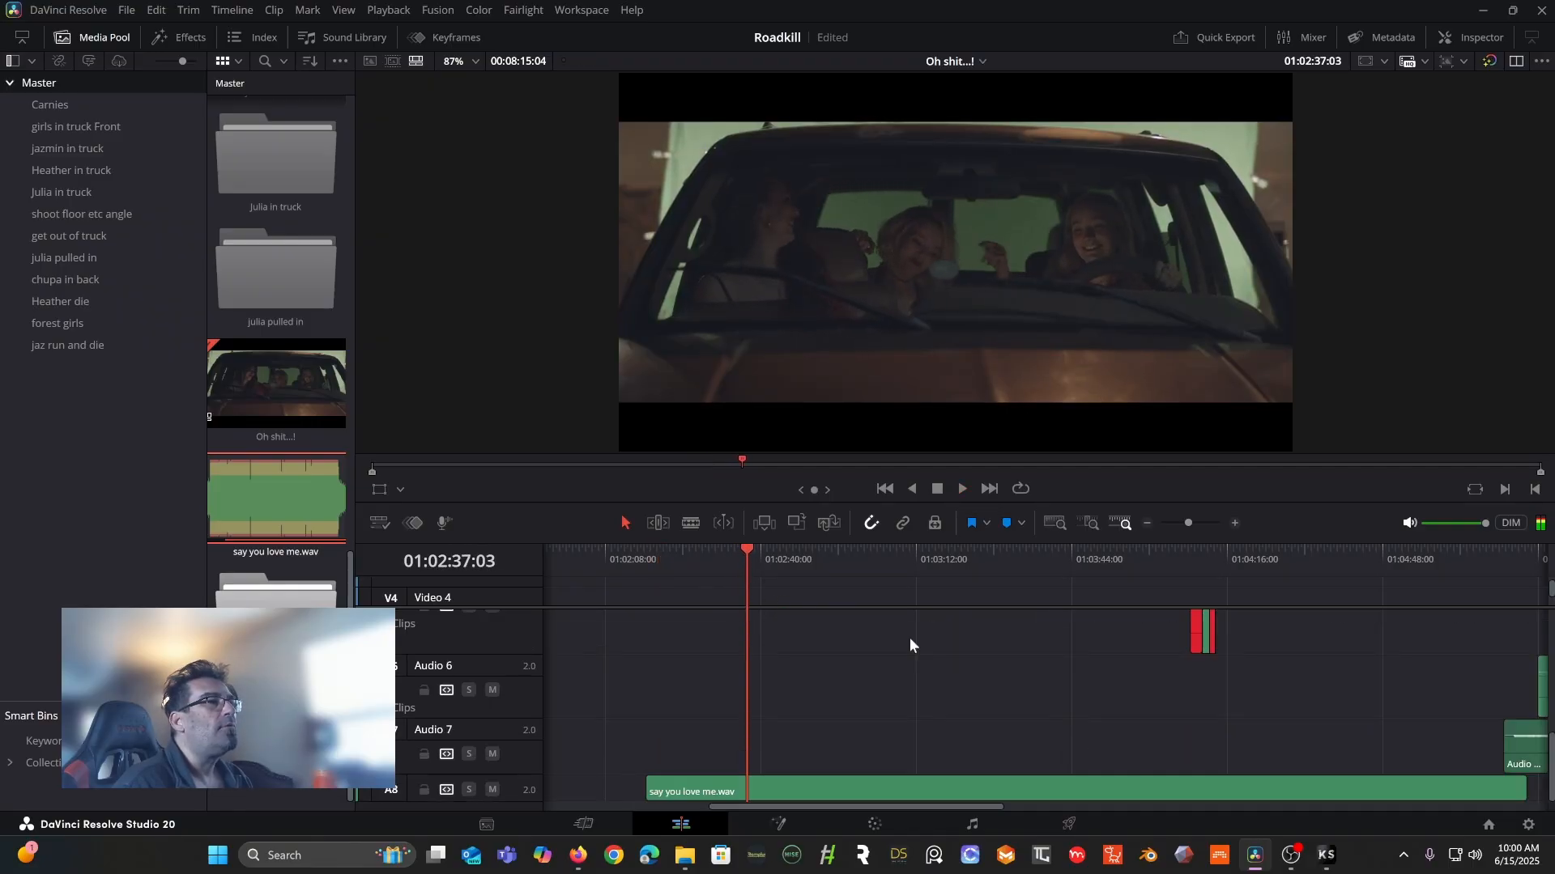
click(662, 554)
key(space)
click(697, 555)
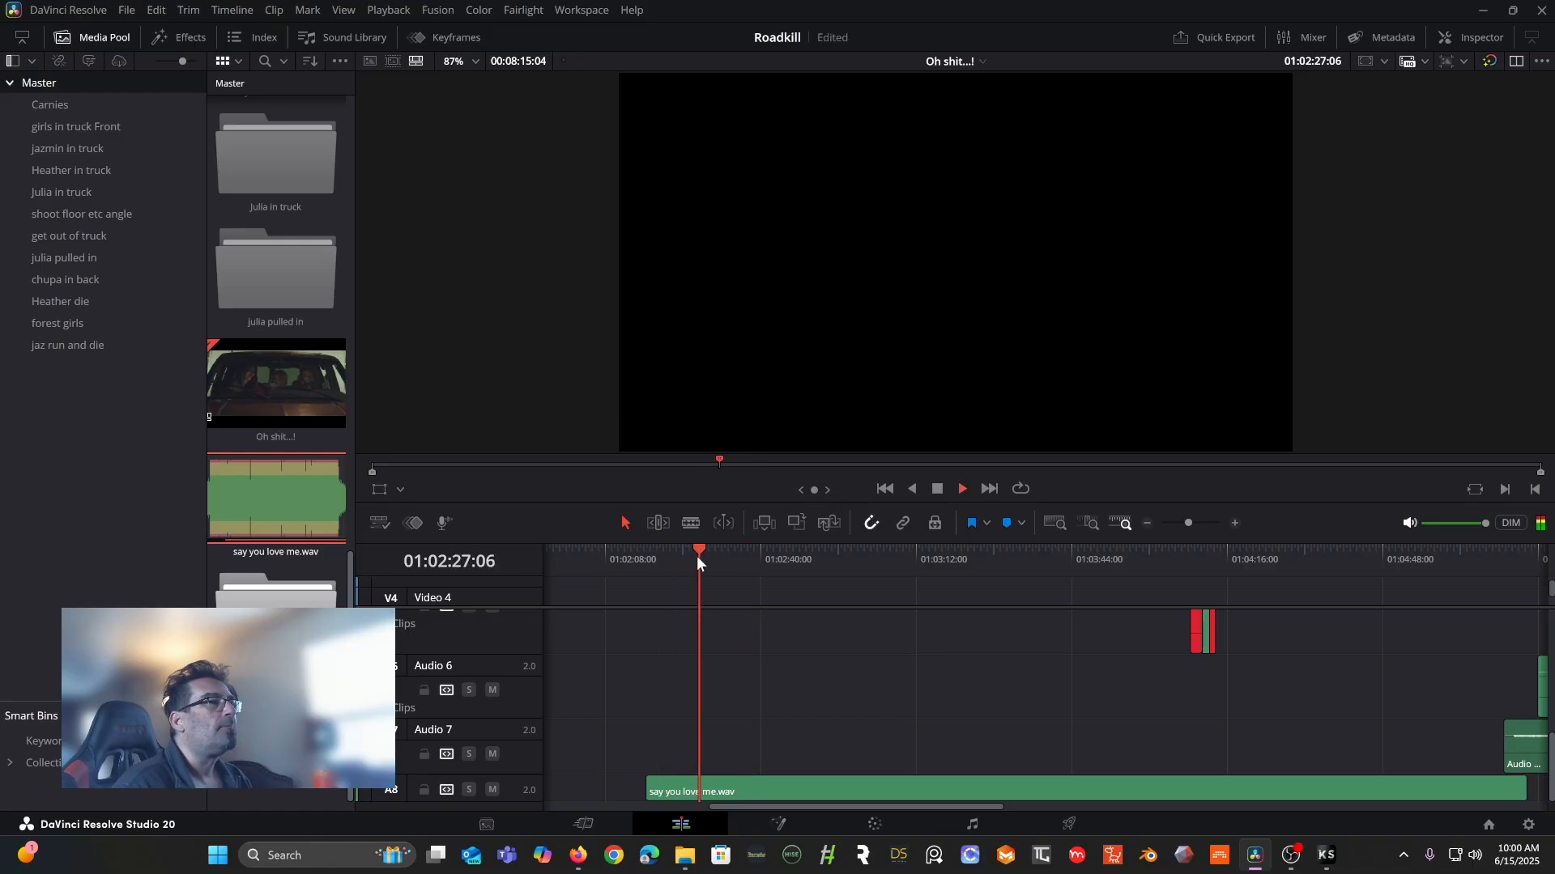
key(space)
click(684, 556)
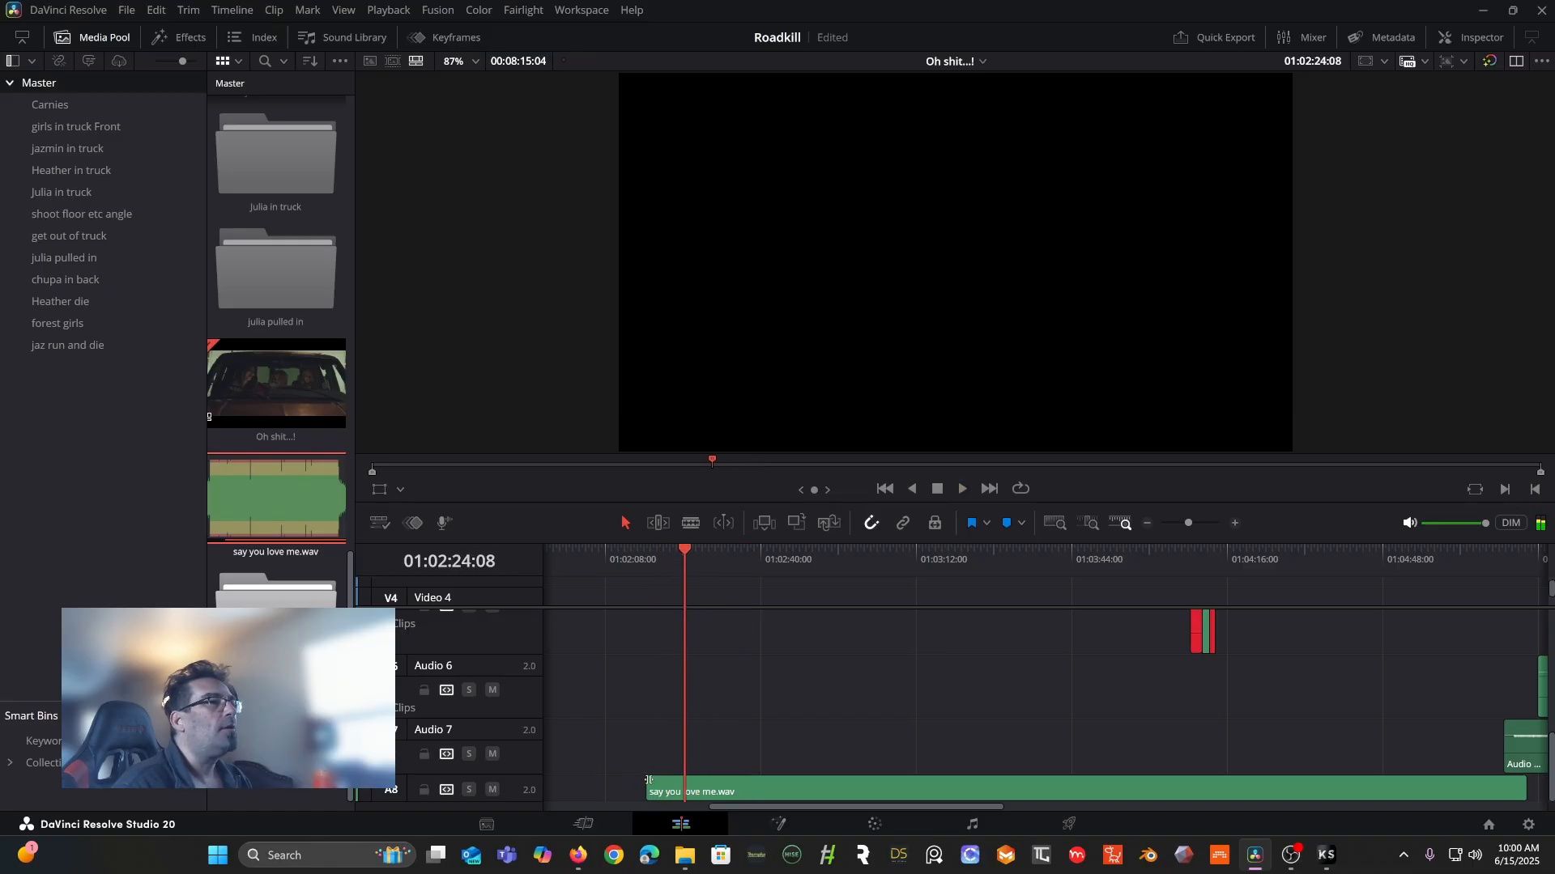
- Trim the start of say you love me.wav to 01:02:21:16 and save the project
click(670, 552)
click(647, 789)
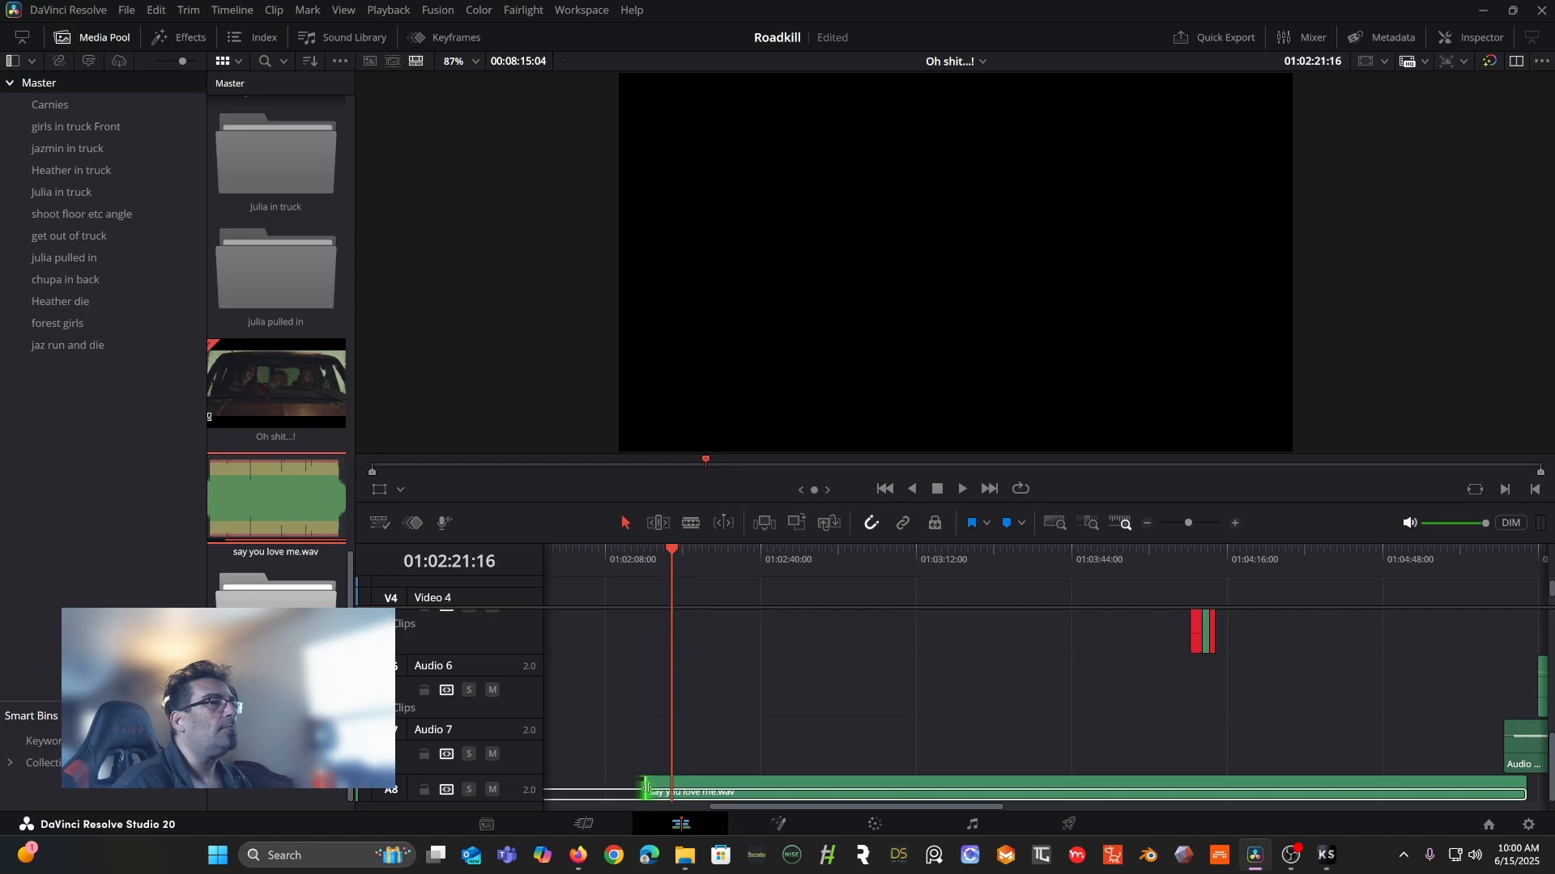
drag(647, 790, 671, 788)
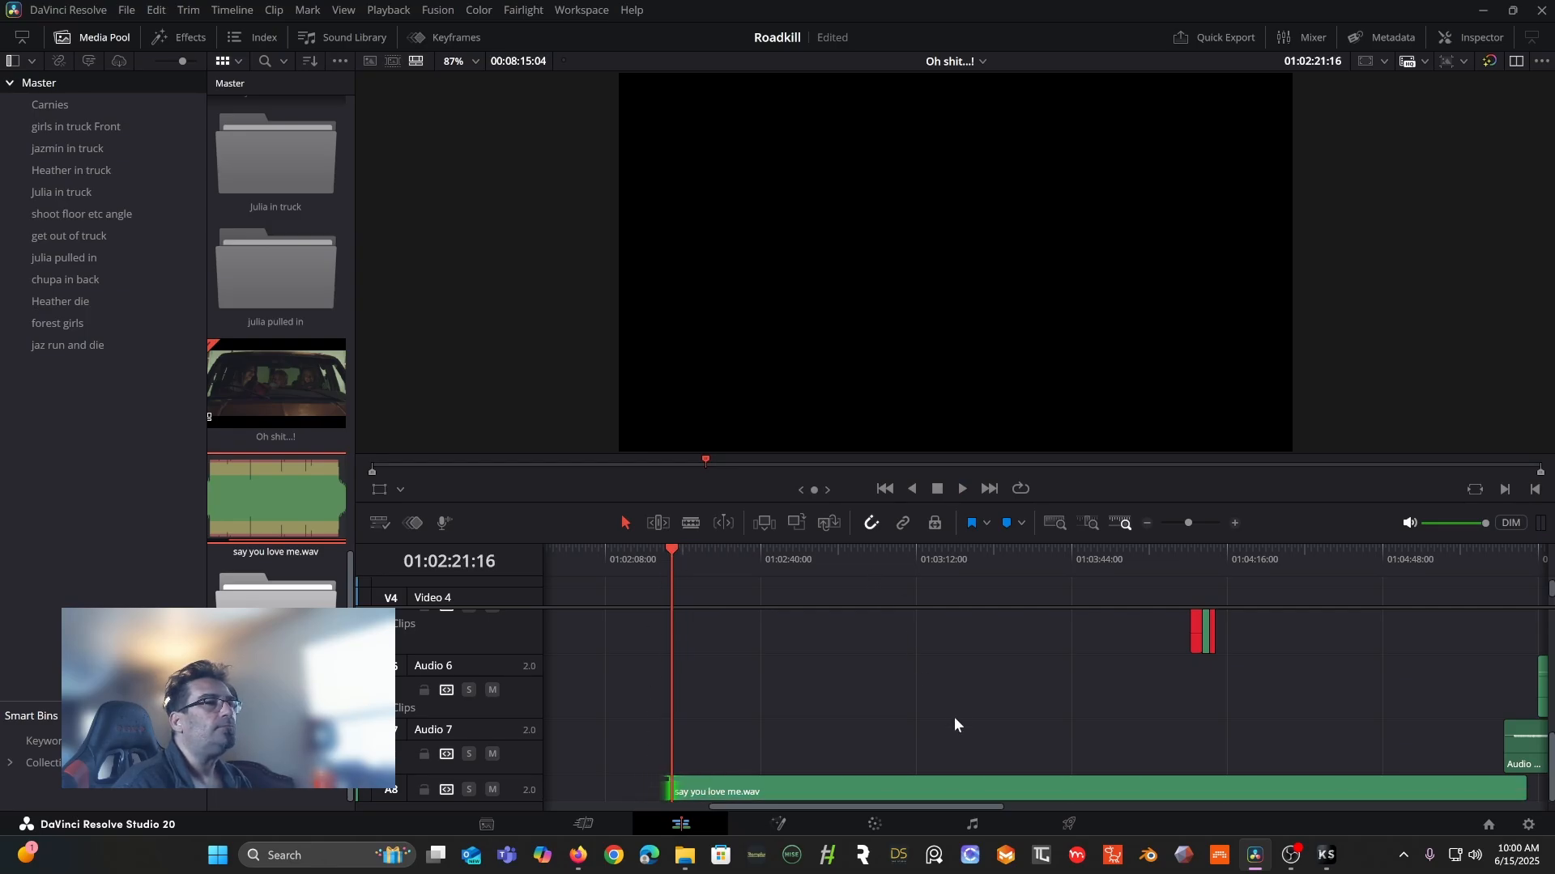
key(ctrl+s)
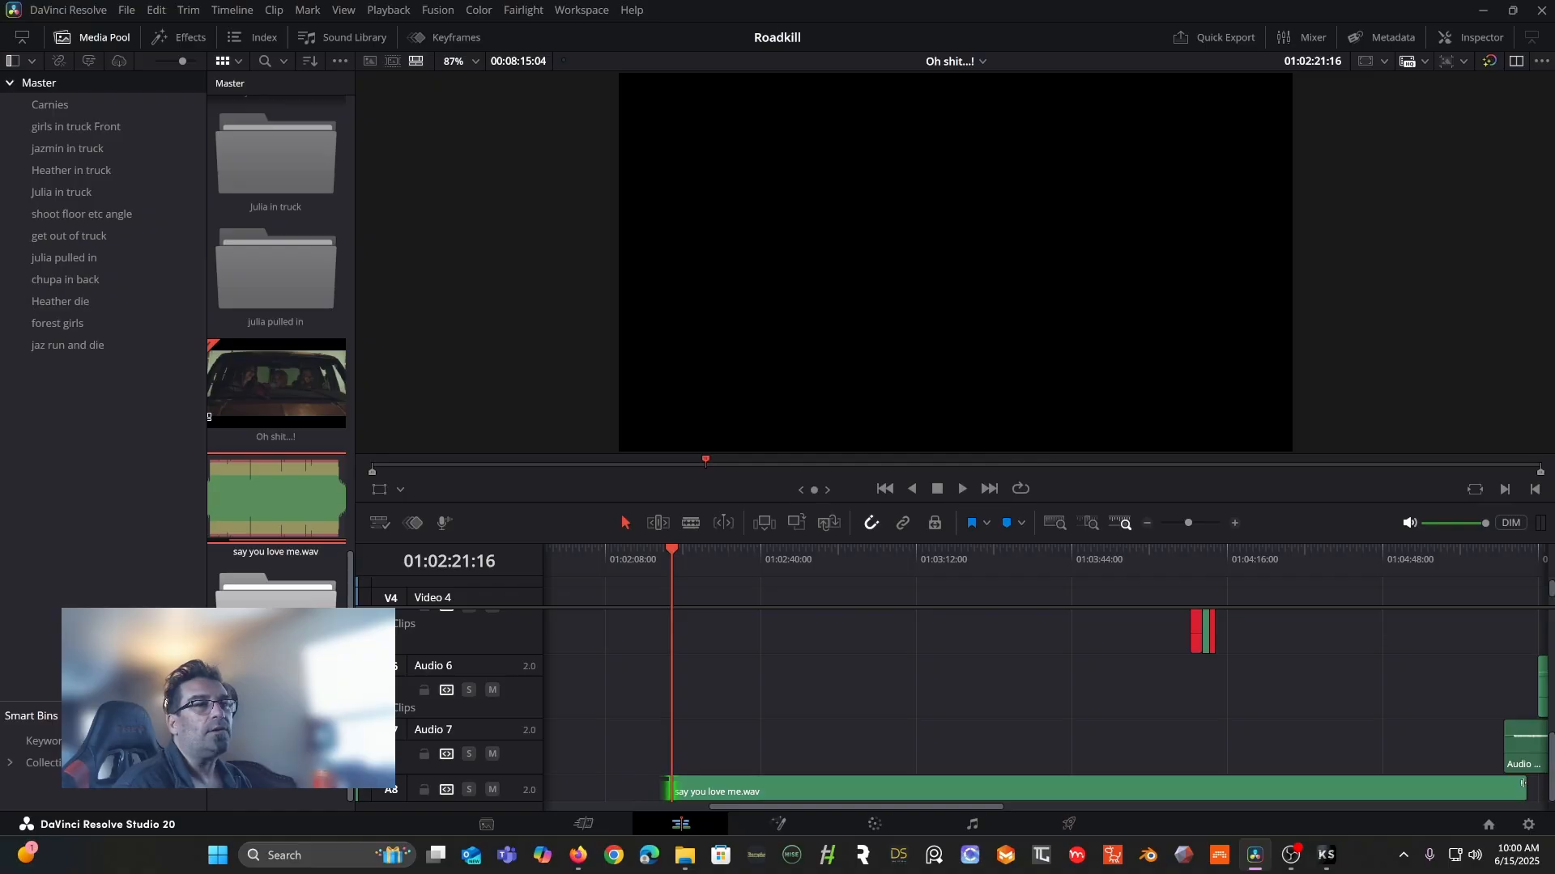
- Trim the end of say you love me.wav back to about 01:03:39 and reduce the height of the audio tracks
drag(1524, 785, 937, 811)
scroll(971, 729, up, 5)
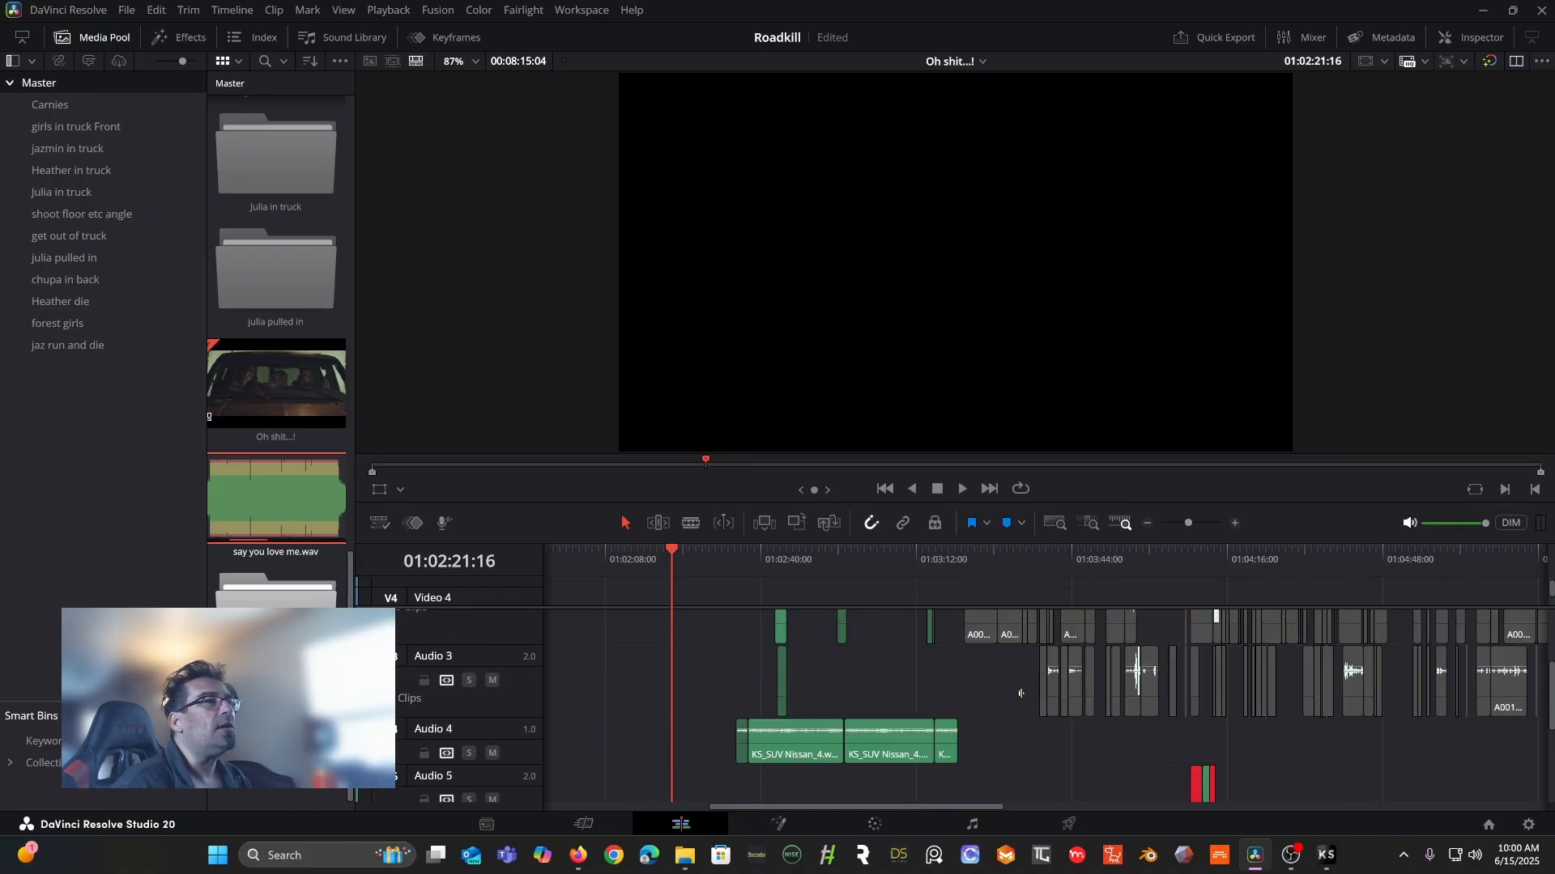
scroll(1022, 701, down, 4)
scroll(979, 698, down, 1)
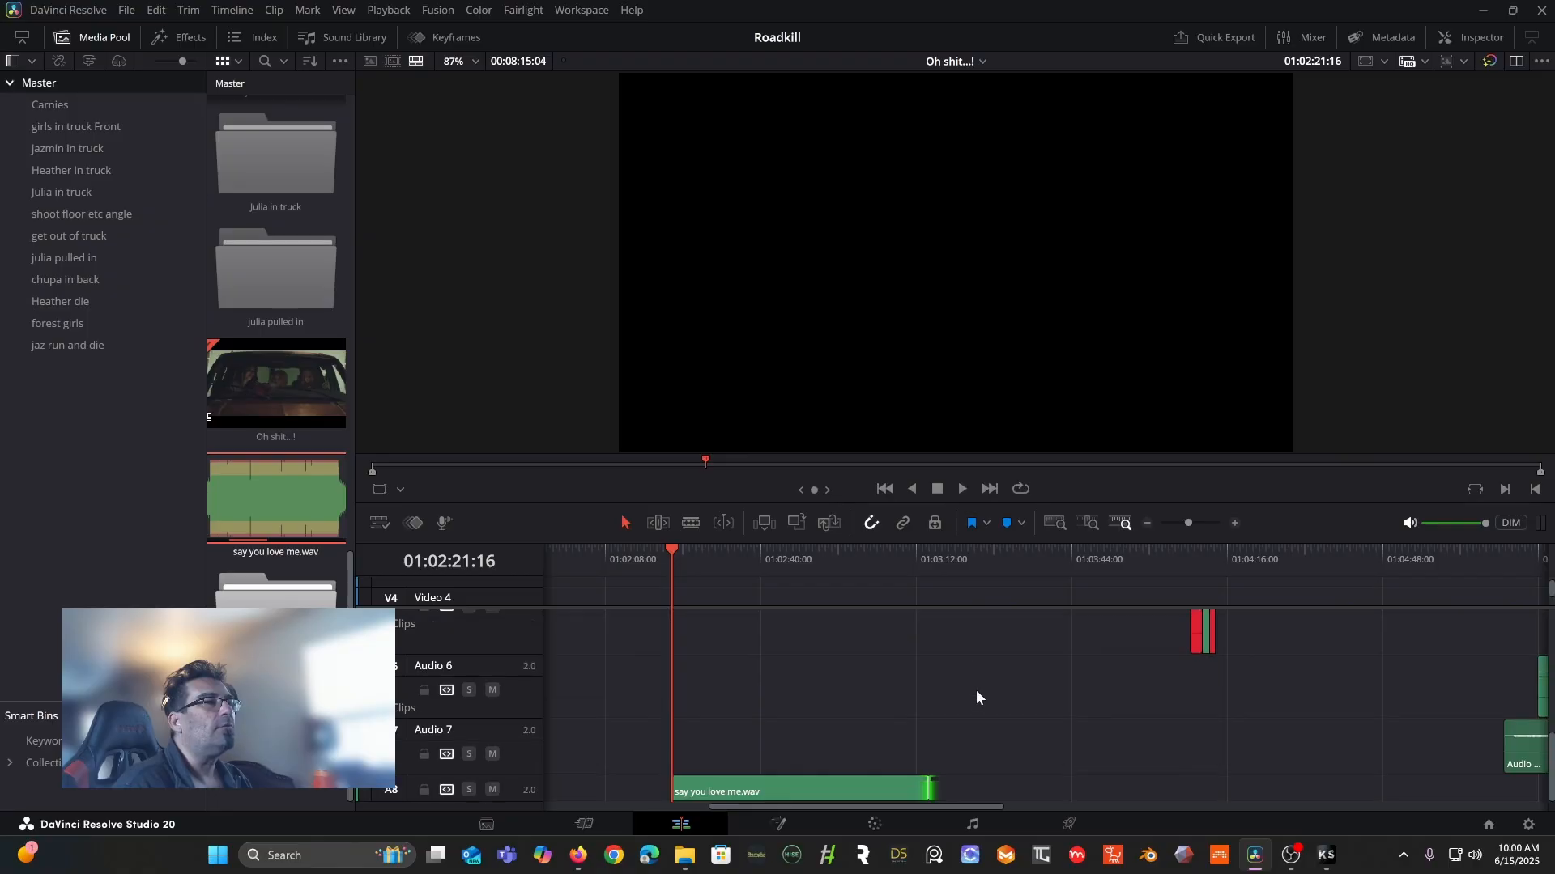
drag(928, 789, 1048, 789)
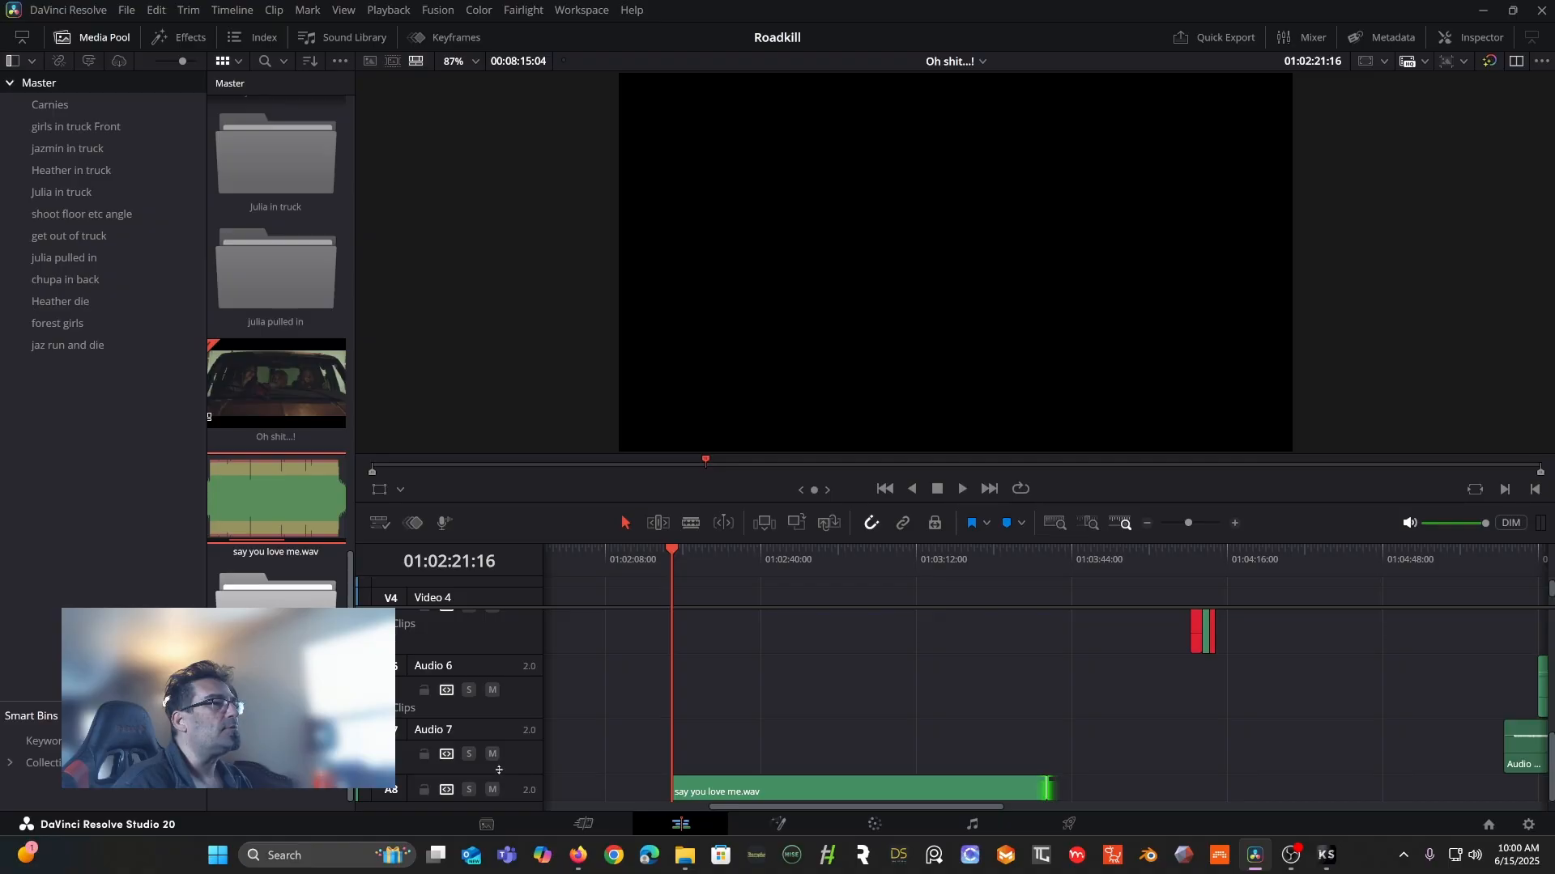
scroll(498, 770, up, 1)
scroll(634, 664, down, 1)
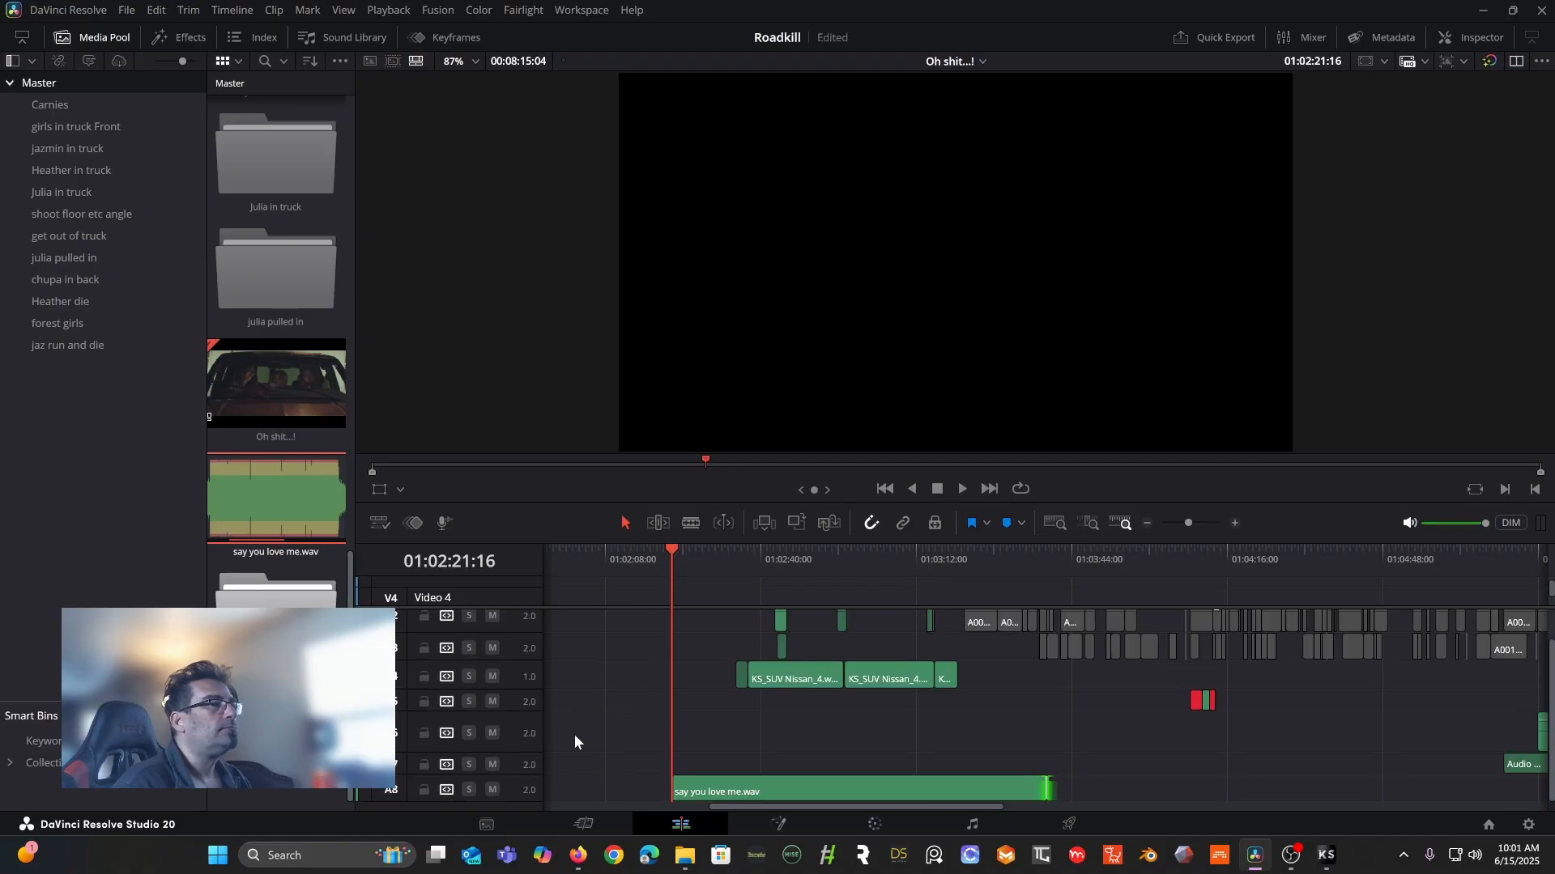
- Increase the height of the Audio 8 track and play the truck scene from 01:02:34:22
drag(505, 802, 504, 829)
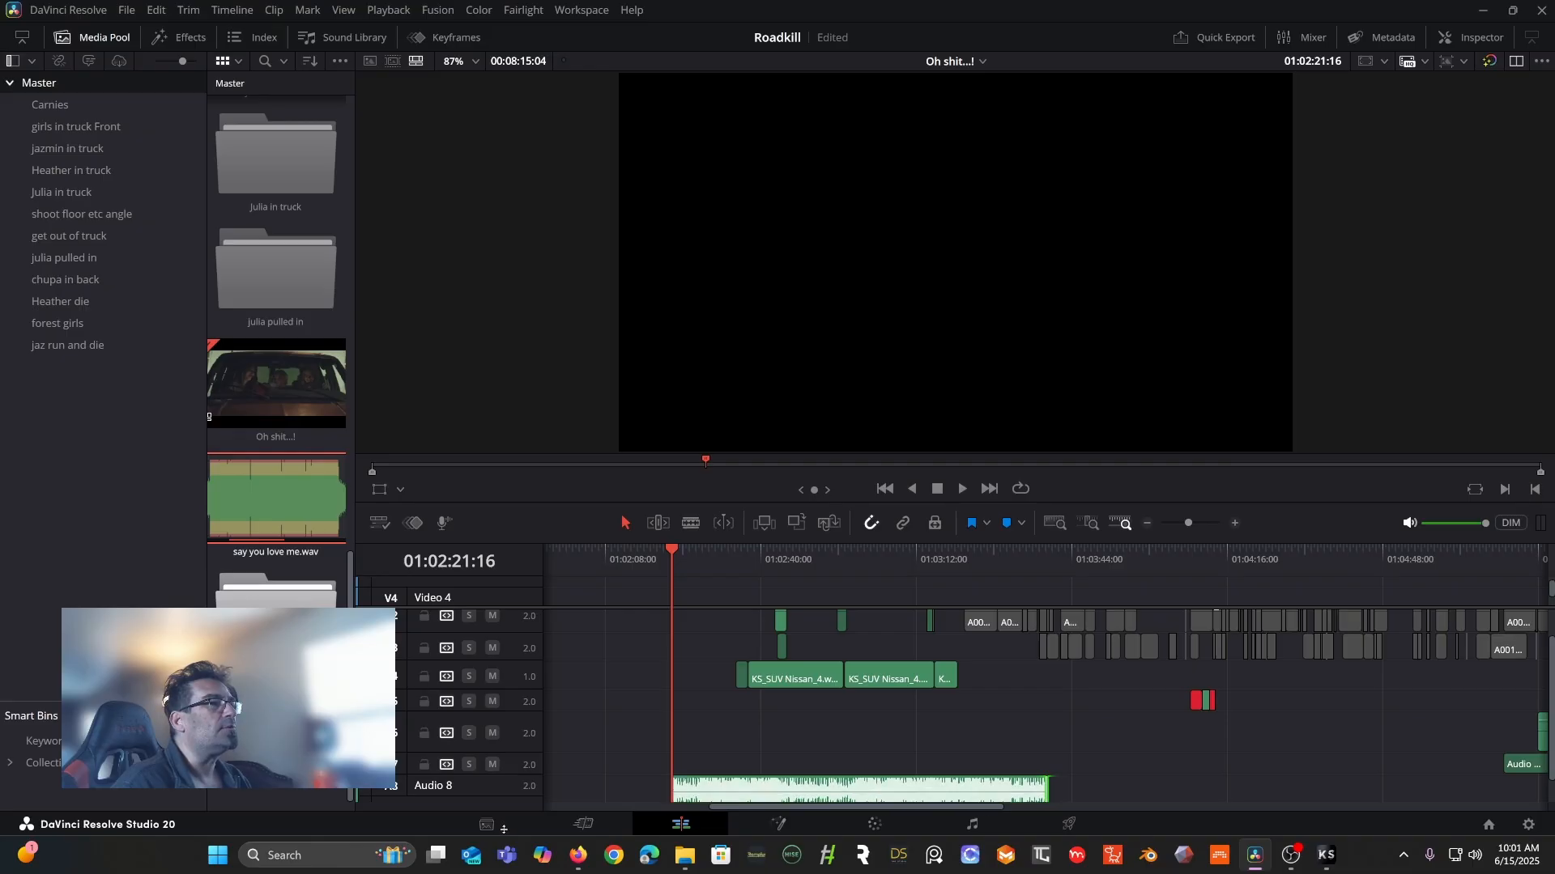
scroll(839, 664, down, 1)
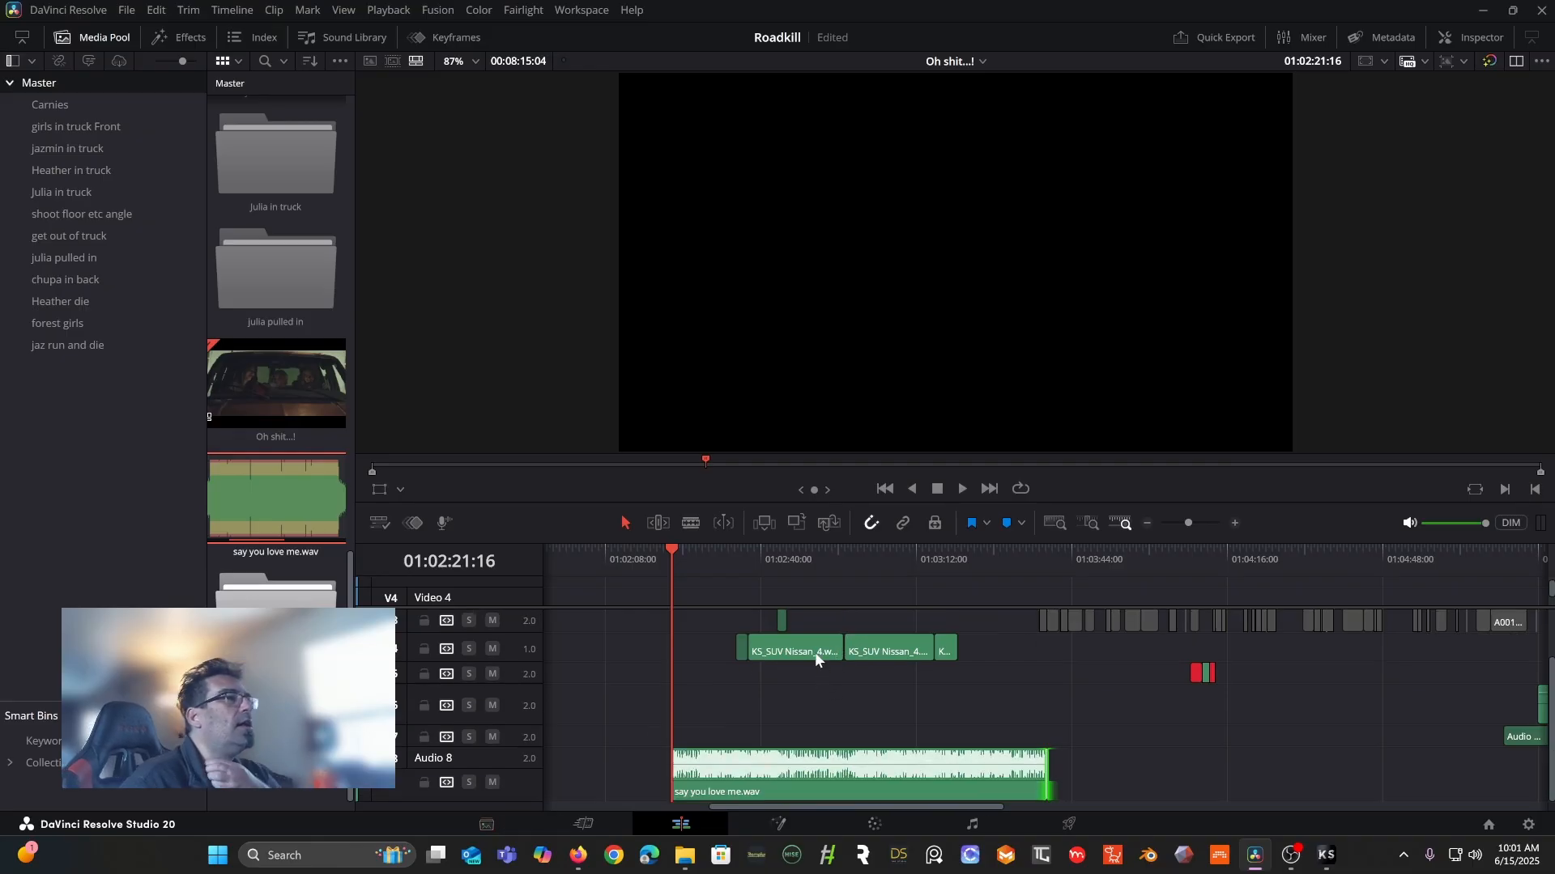
scroll(805, 632, up, 2)
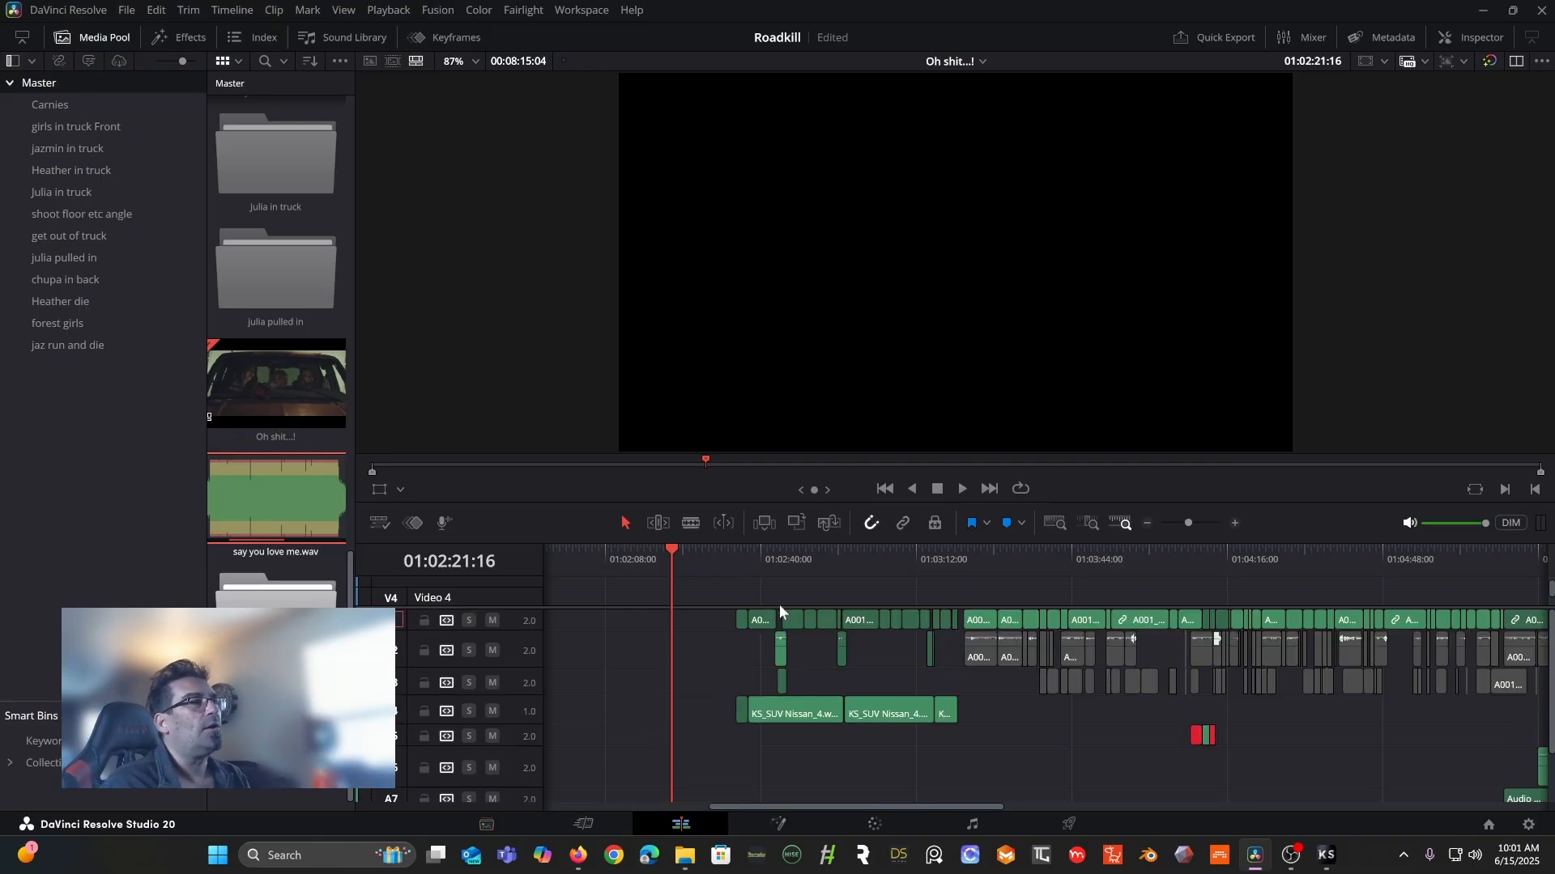
click(731, 557)
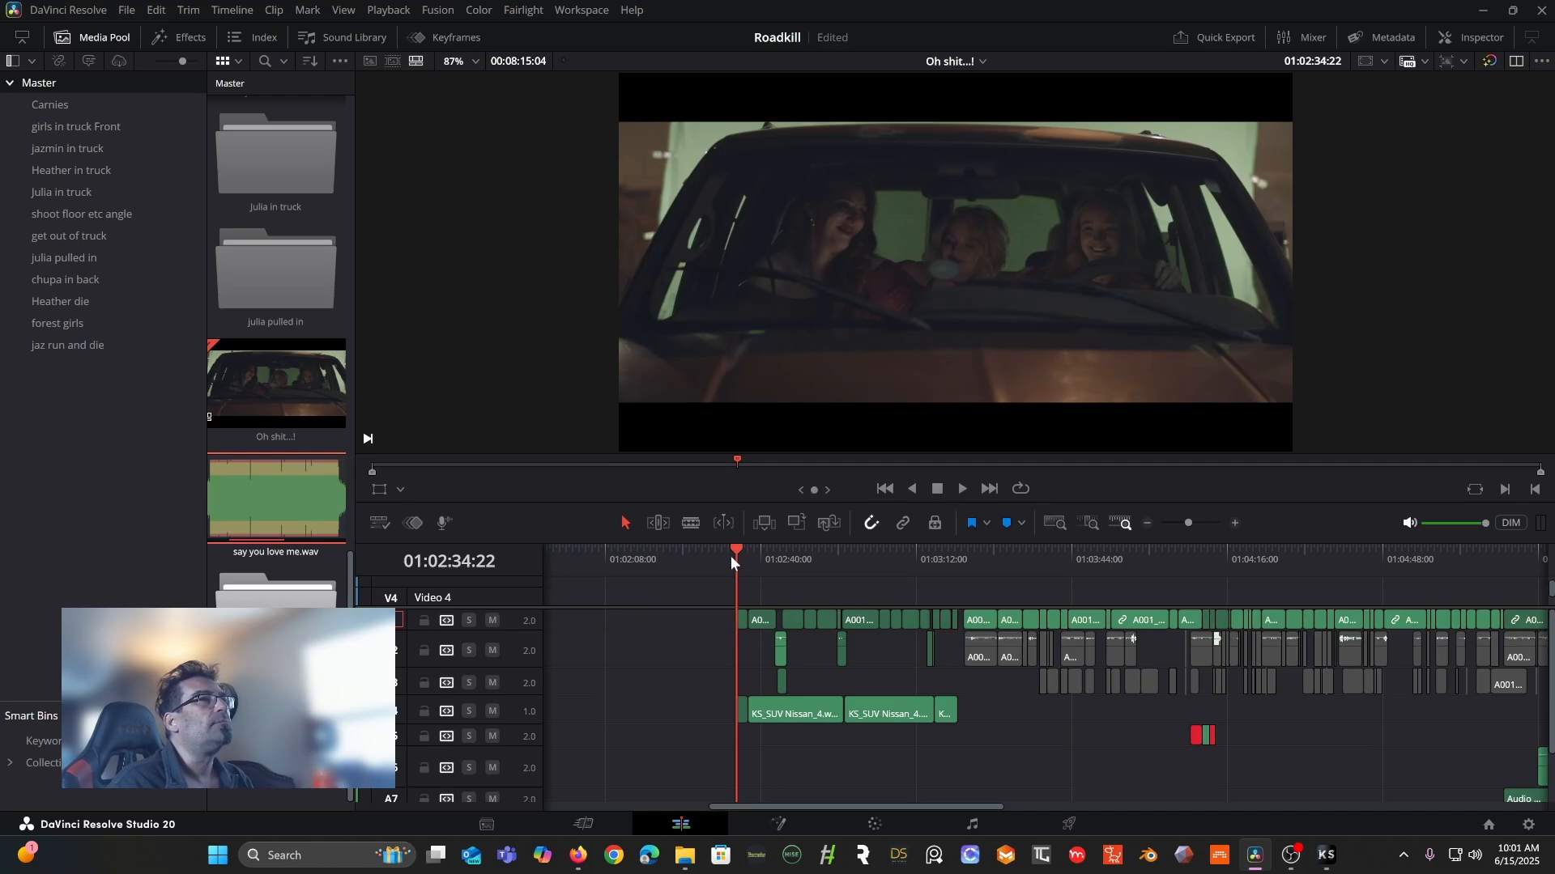
key(space)
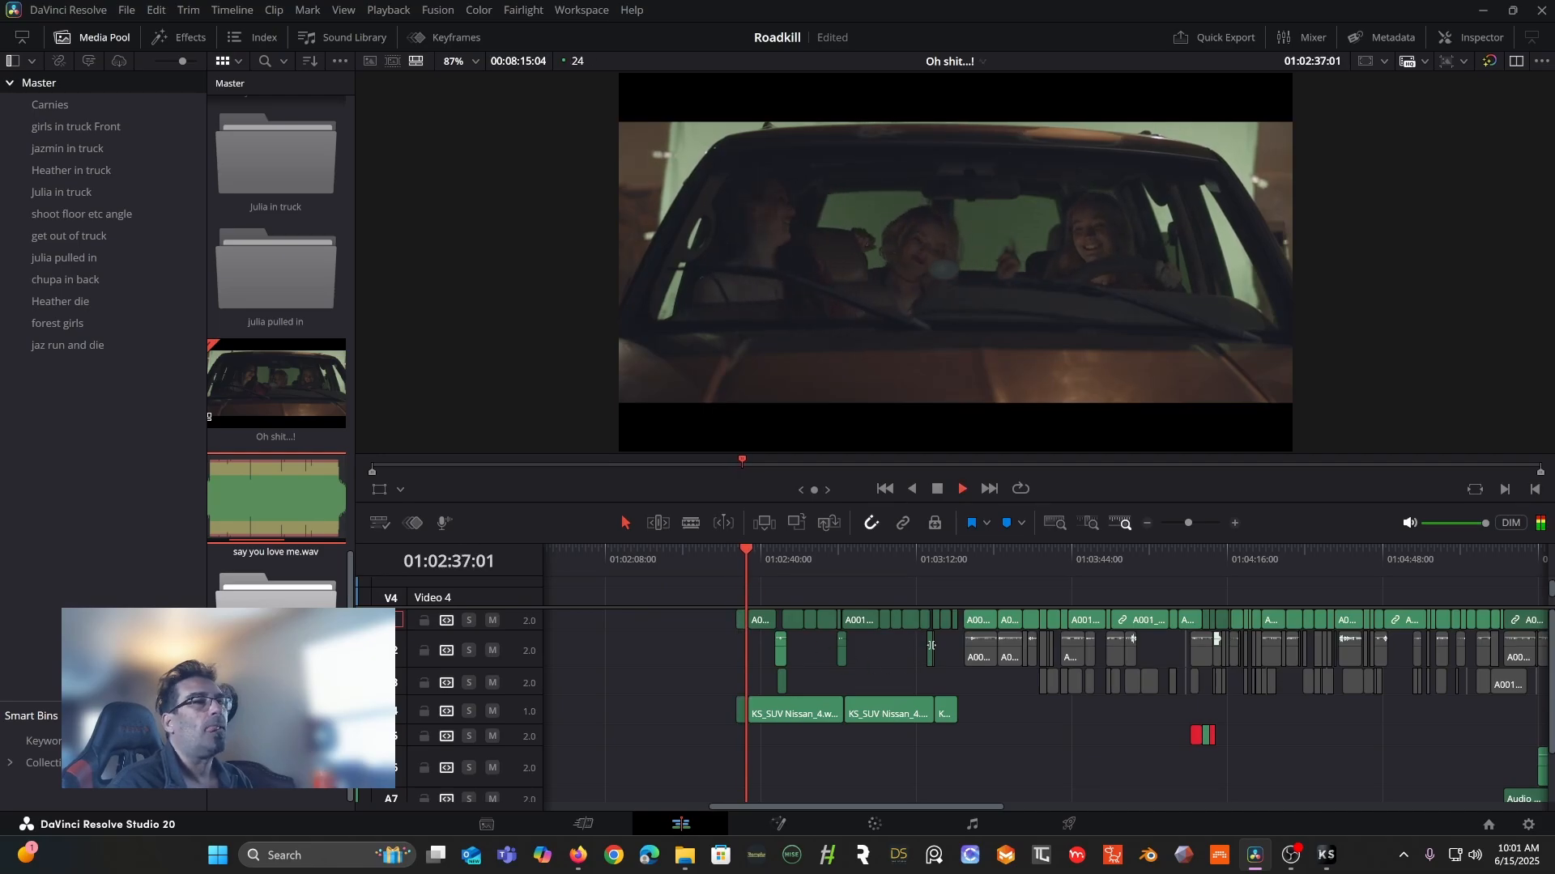
key(space)
- Lower the say you love me.wav clip's volume to about -5.62 dB, play the scene, and reduce the volume further
scroll(907, 720, down, 2)
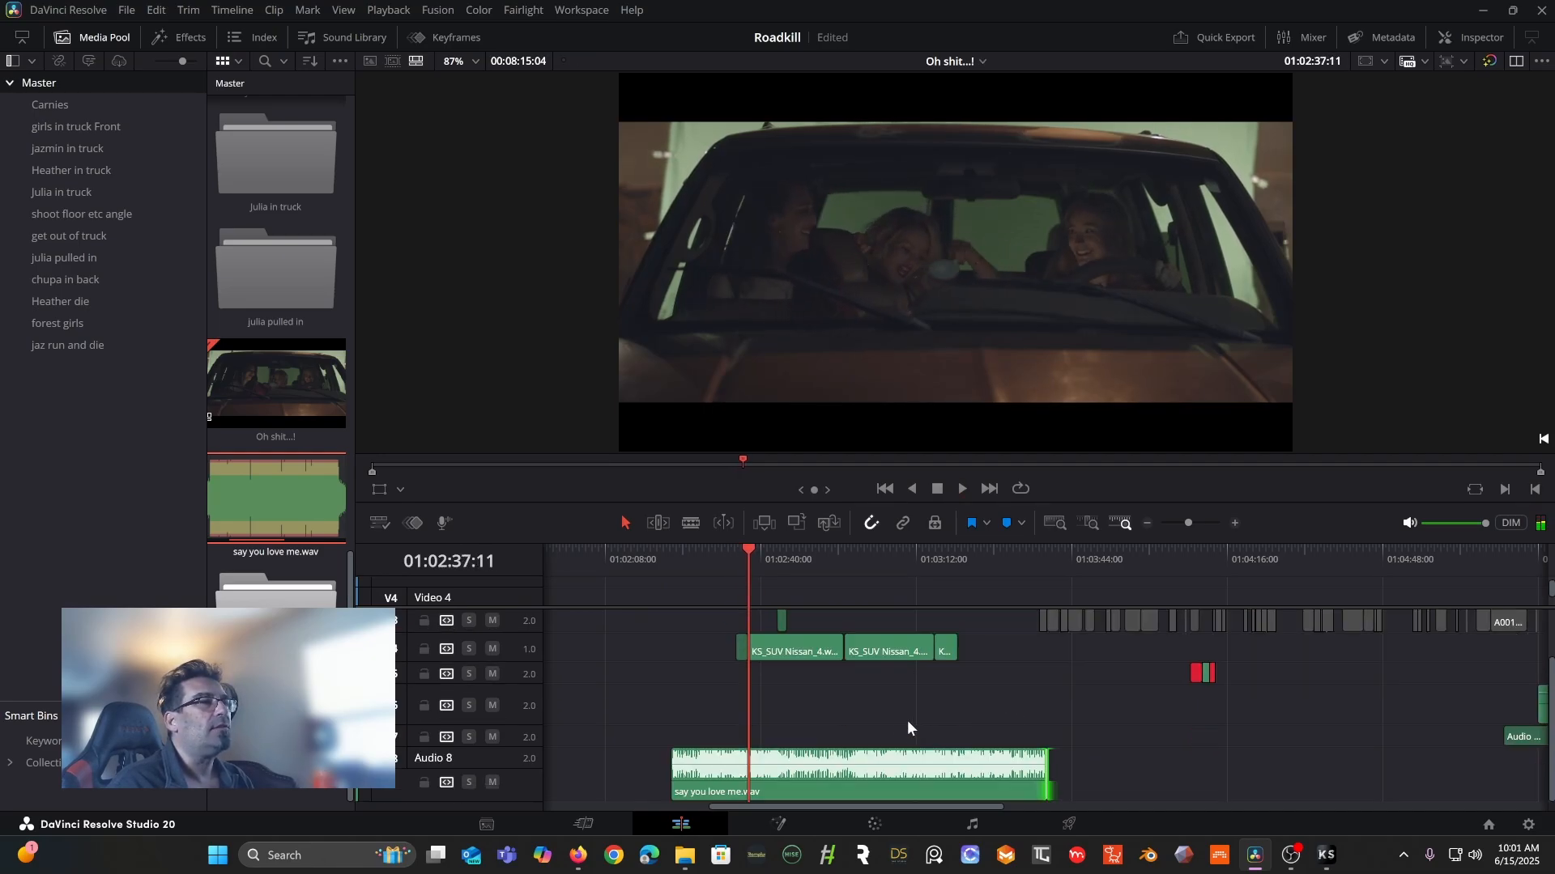
drag(869, 761, 869, 763)
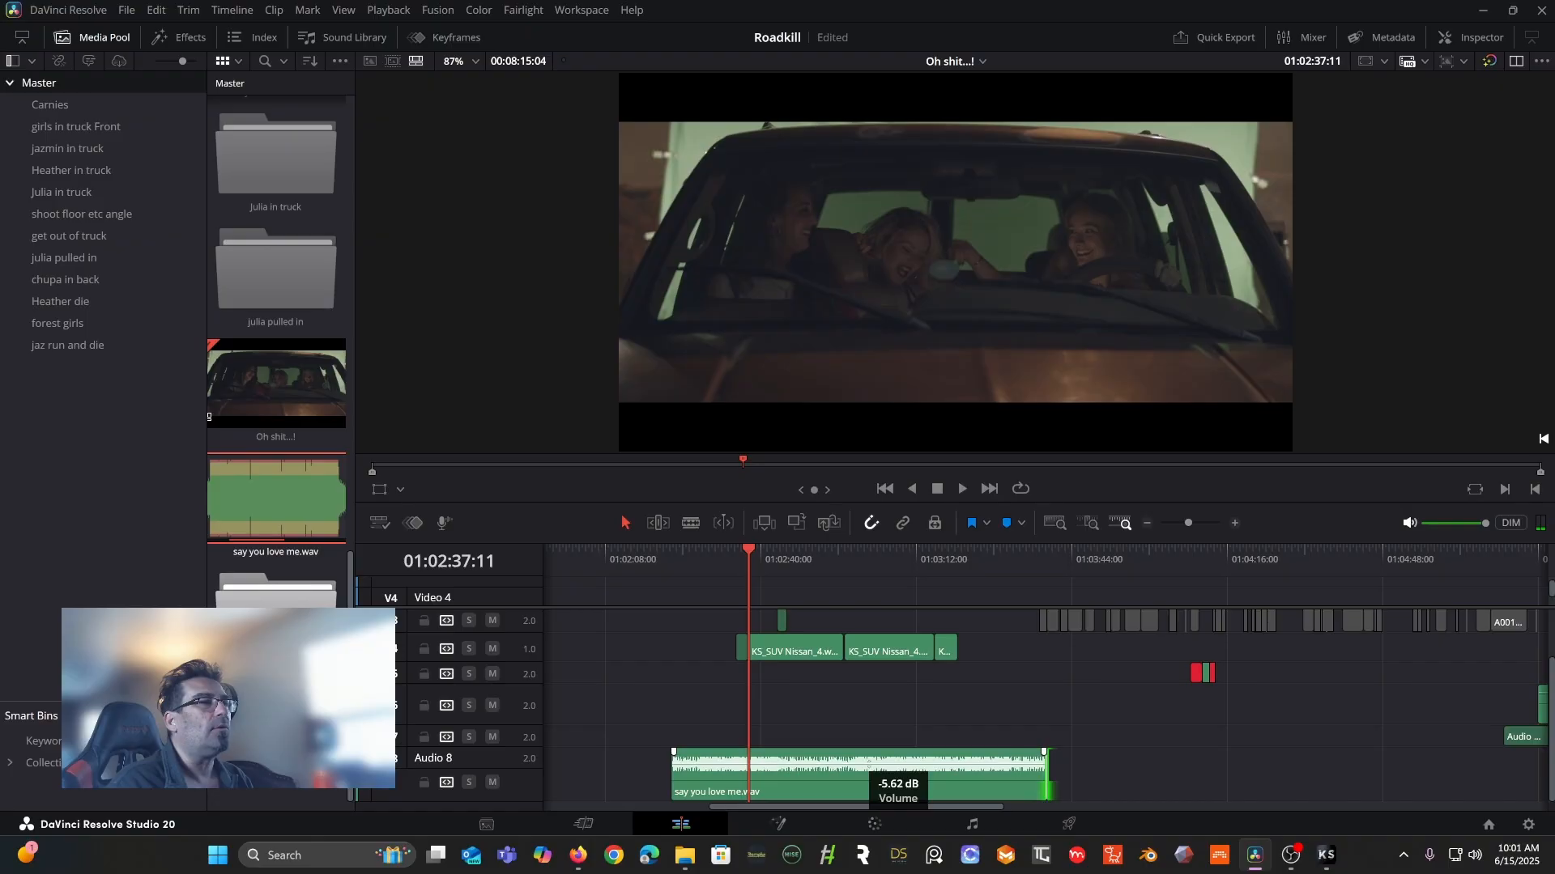
key(space)
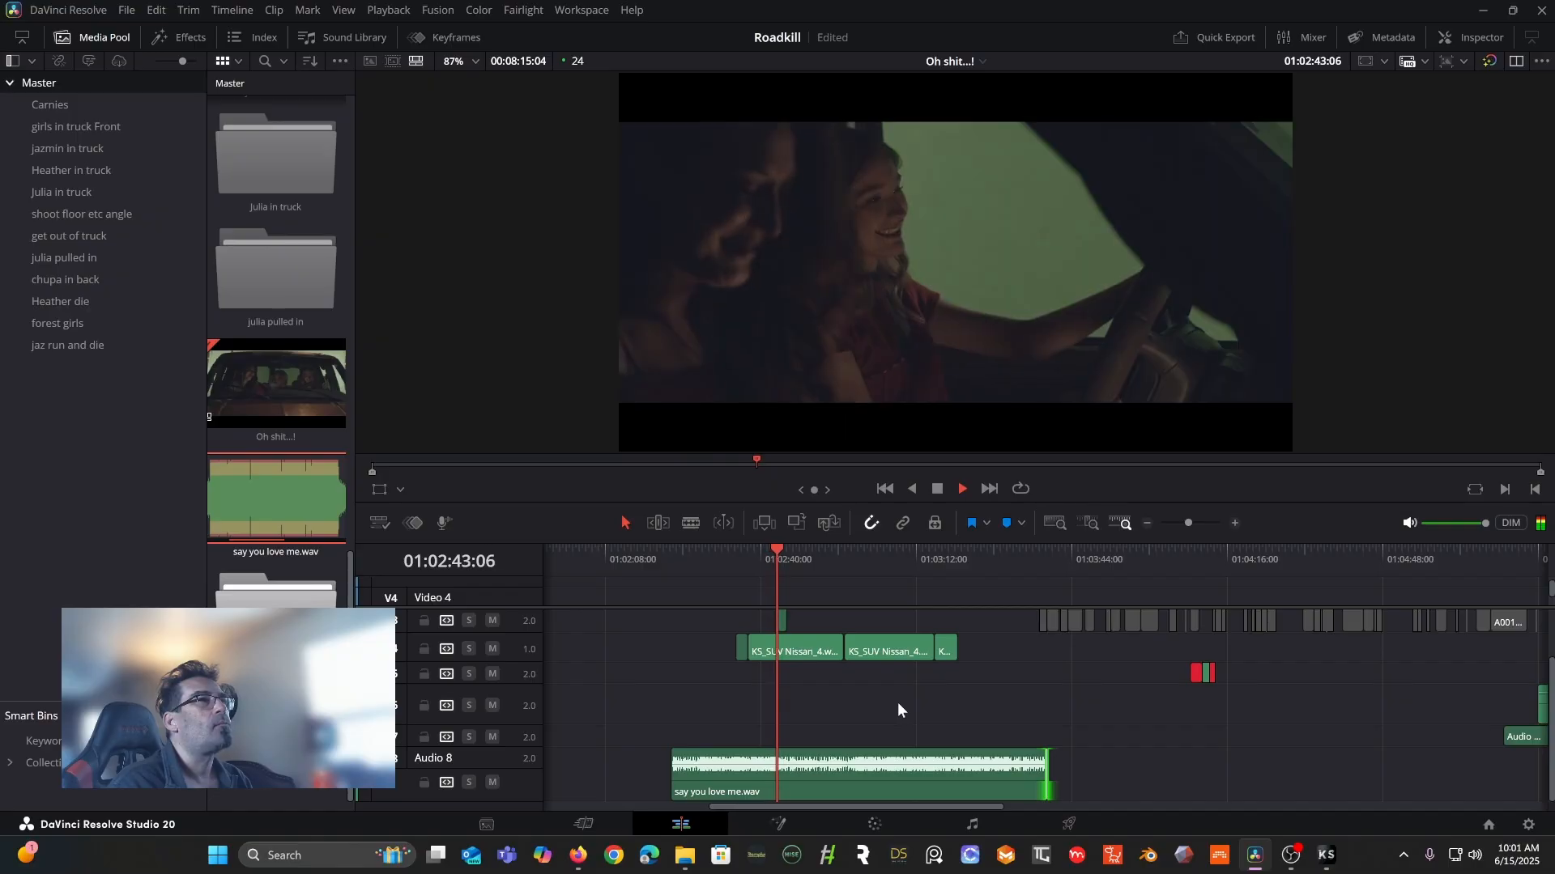
drag(858, 763, 855, 767)
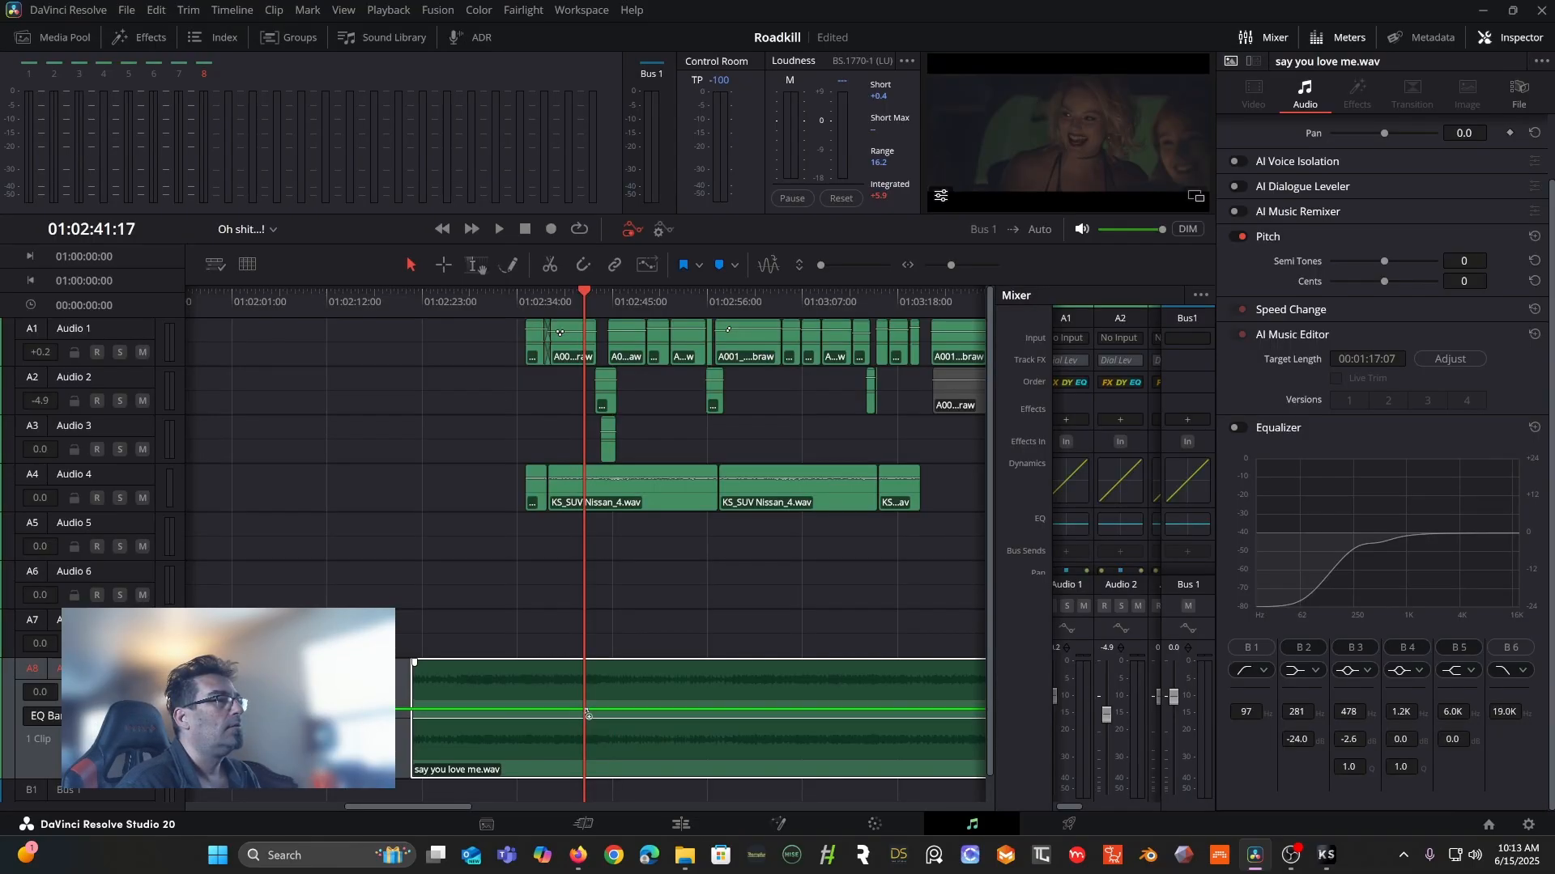
- Pull down Audio 8's EQ band automation at about 01:02:46:09, and play the mix from 01:03:18:08
drag(584, 294, 624, 315)
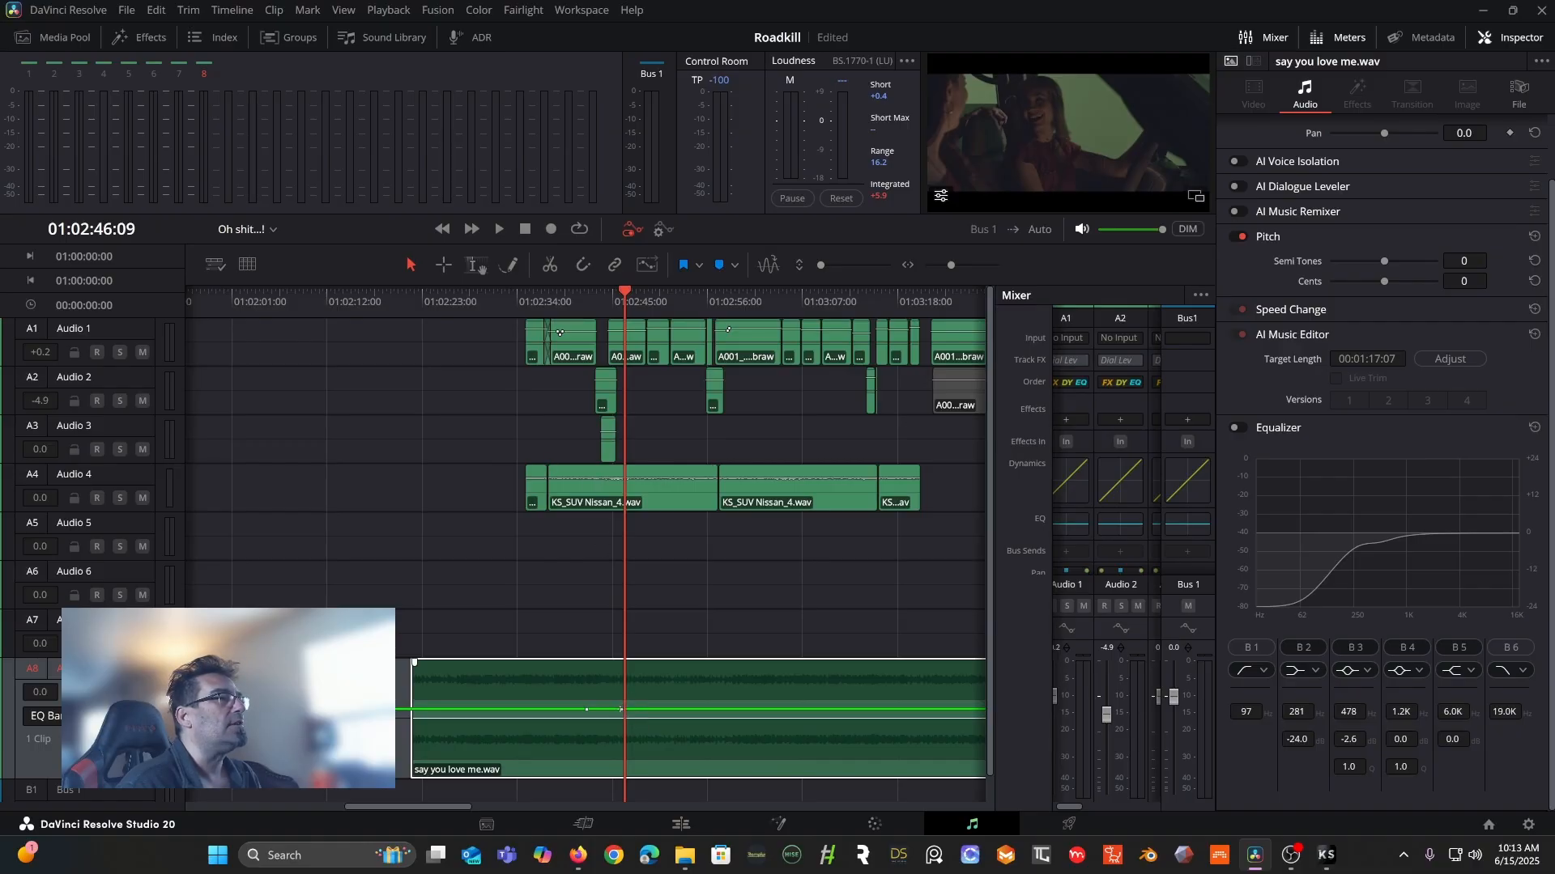
drag(622, 709, 613, 756)
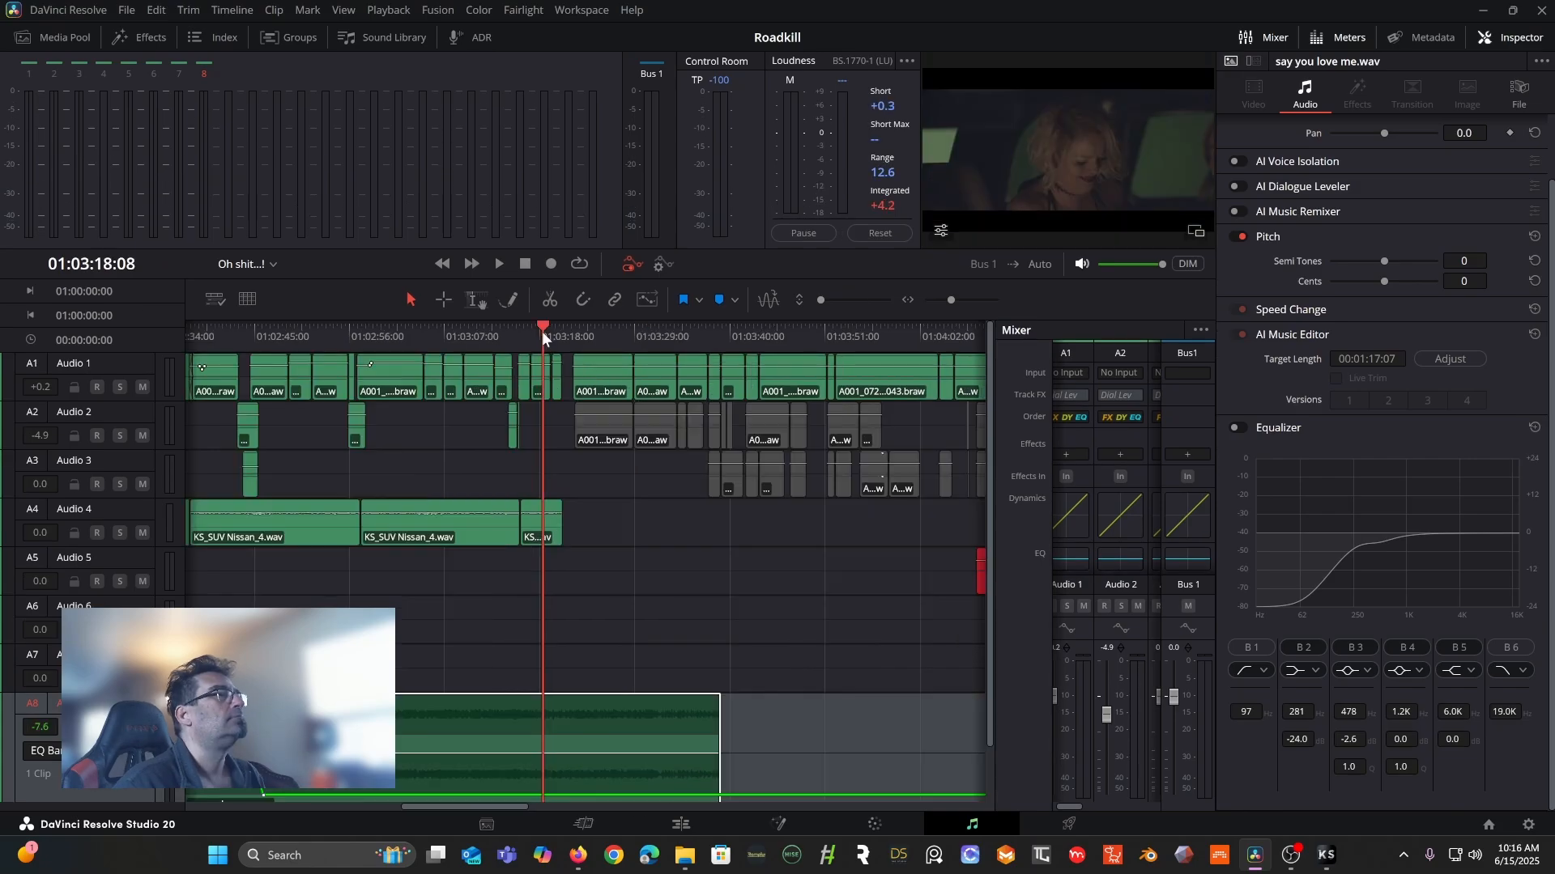
key(space)
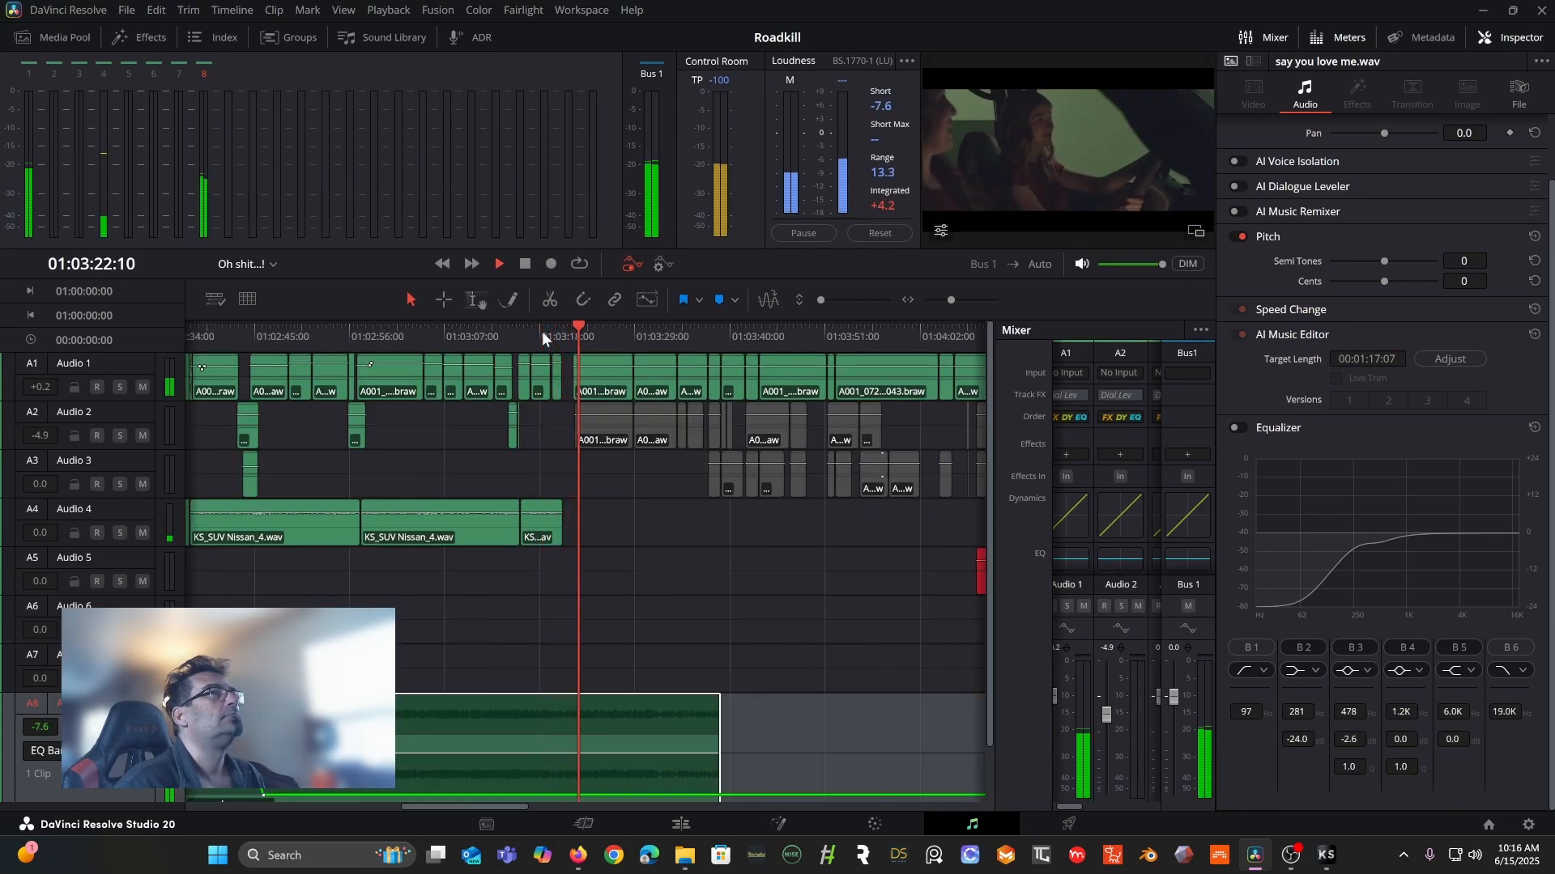
key(space)
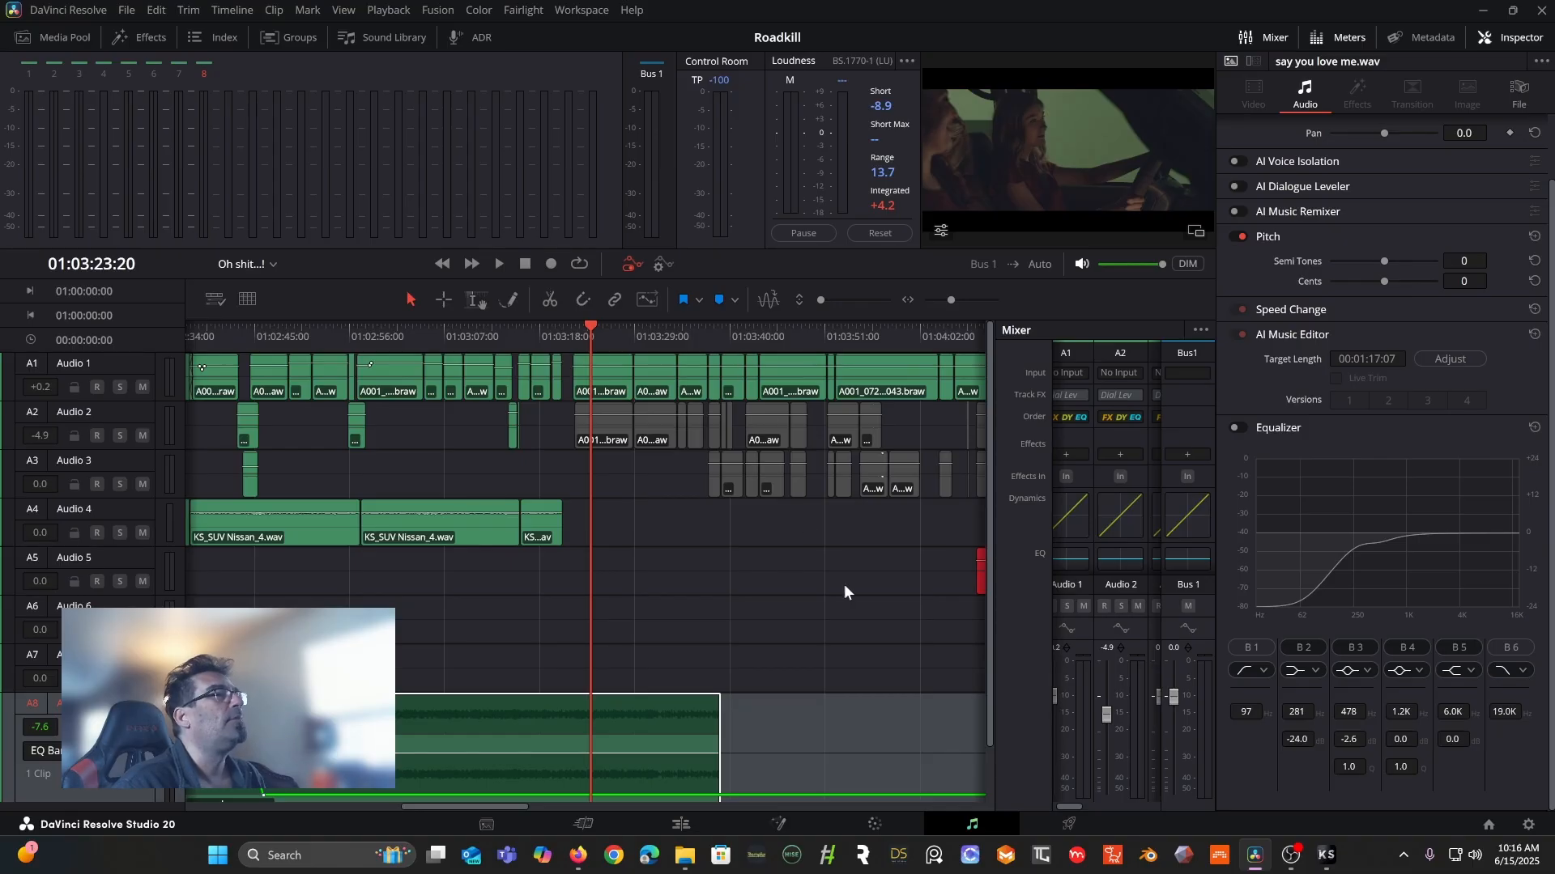
- On the Edit page, enlarge the timeline area and play the scene with the song from 01:02:32:20
click(683, 825)
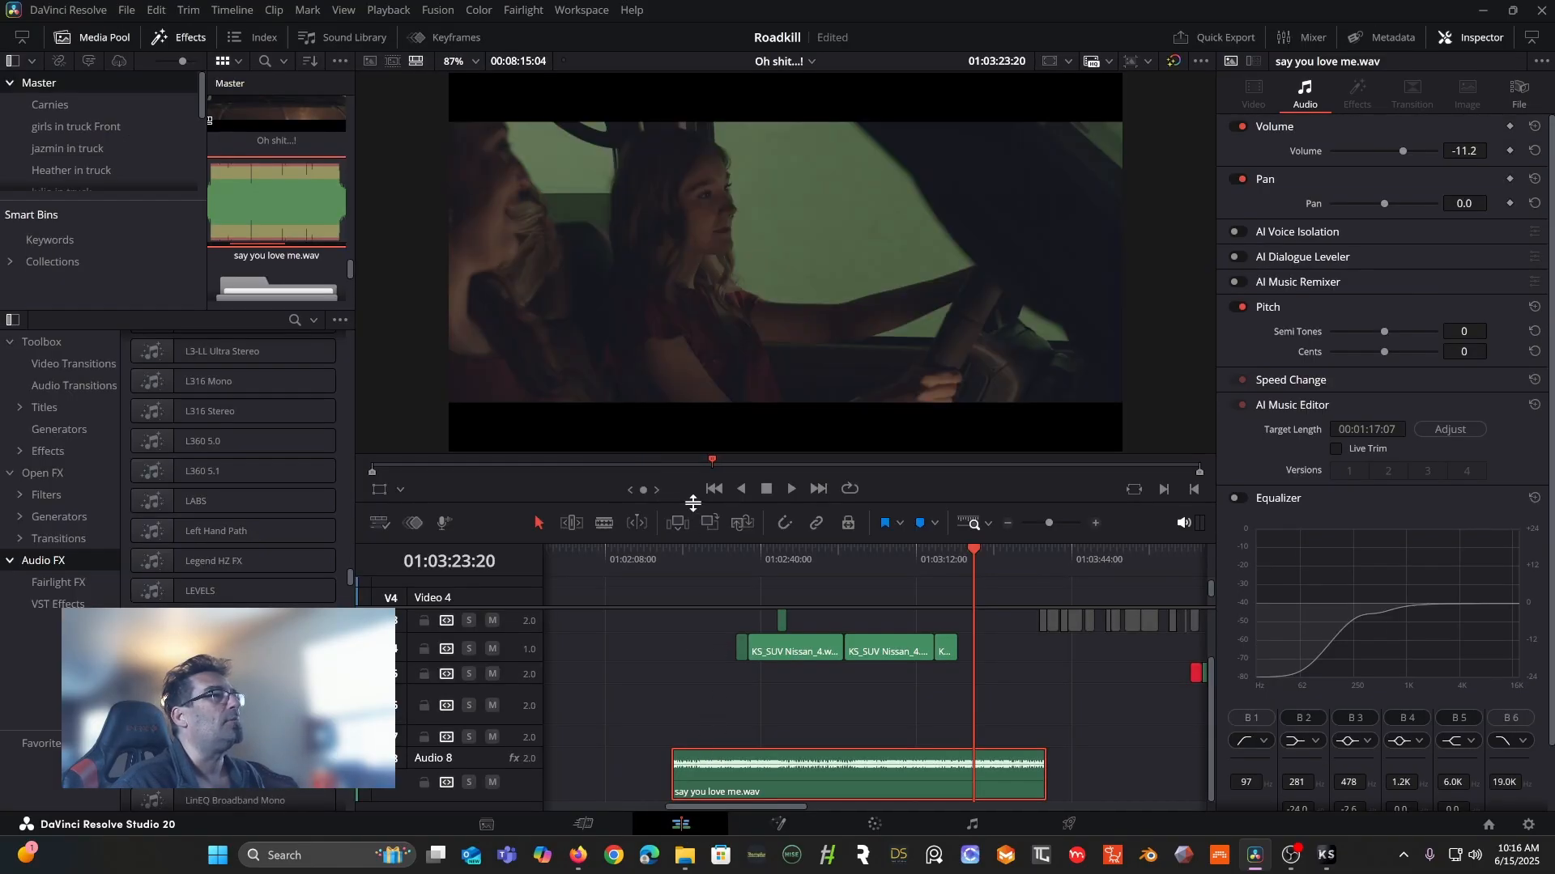
mouse_move(691, 506)
mouse_down()
mouse_move(690, 571)
mouse_move(690, 487)
mouse_up()
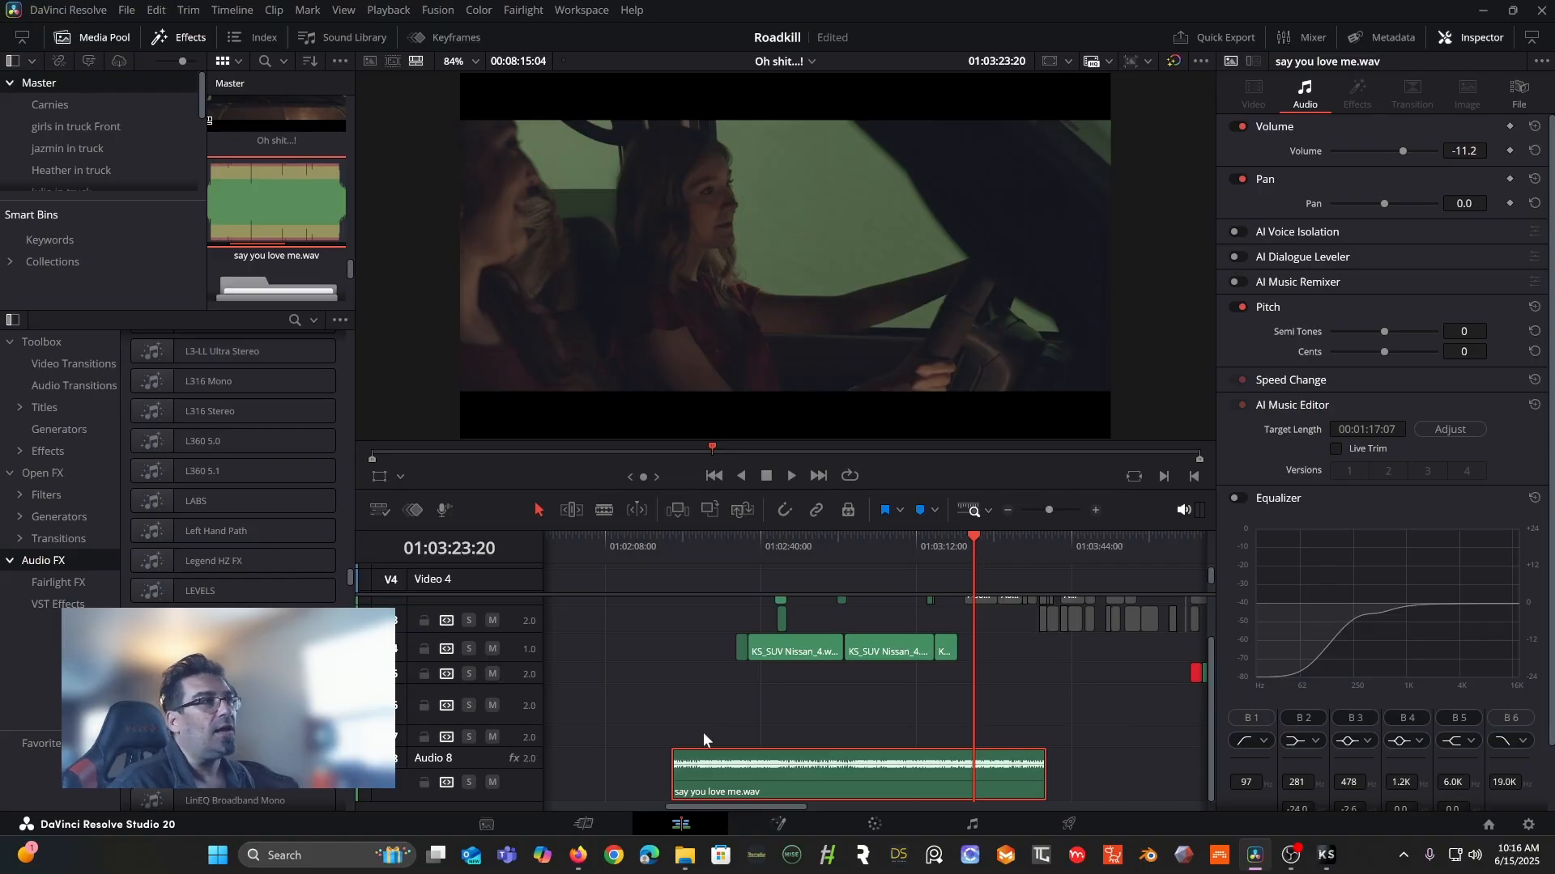
click(726, 545)
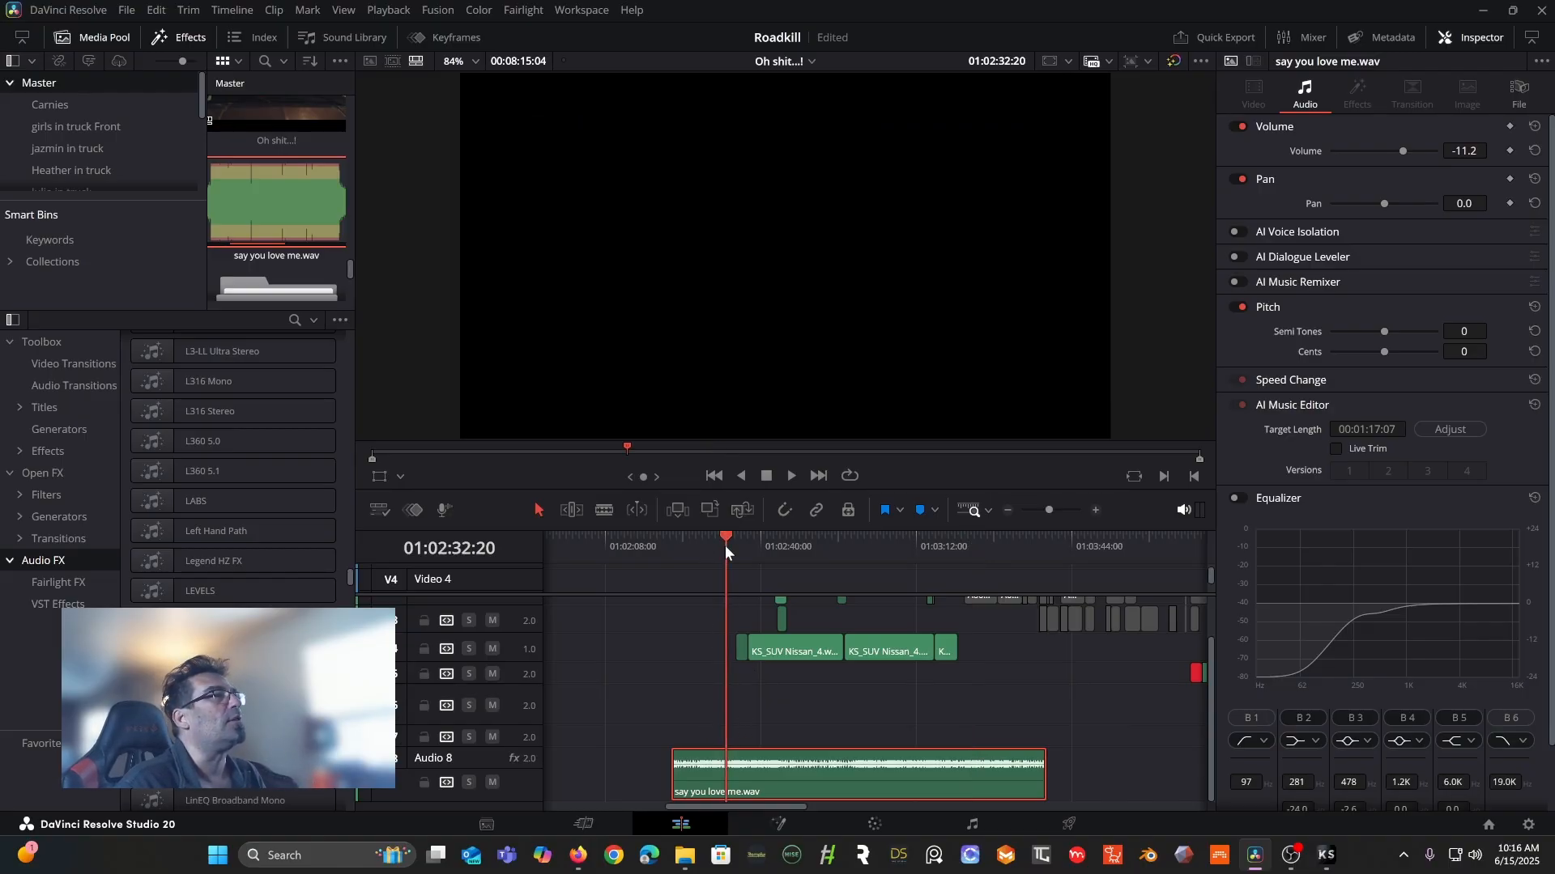
key(space)
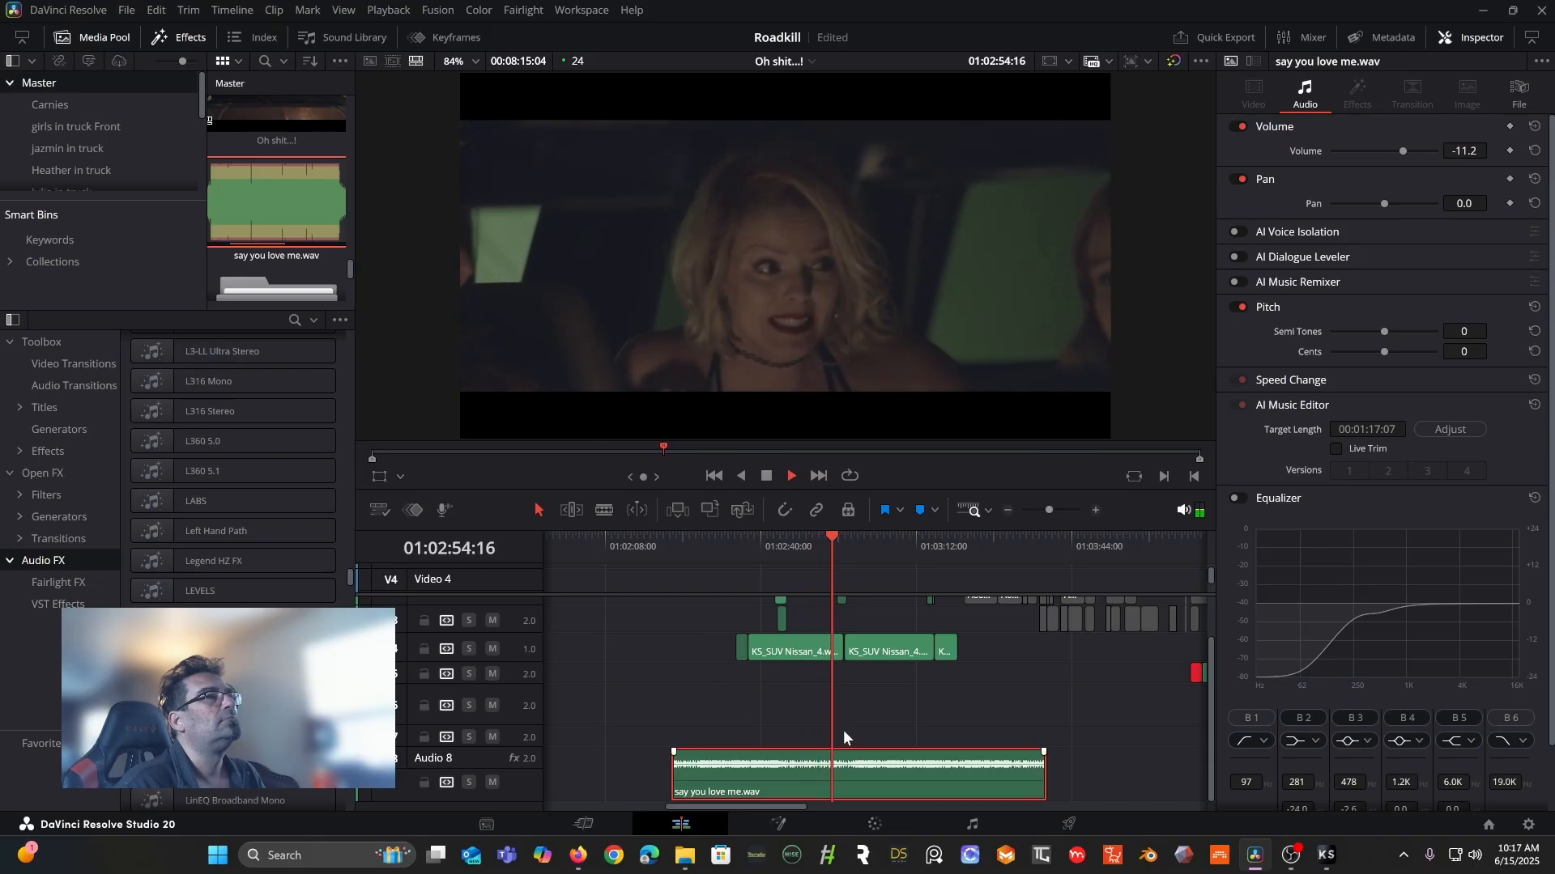
key(space)
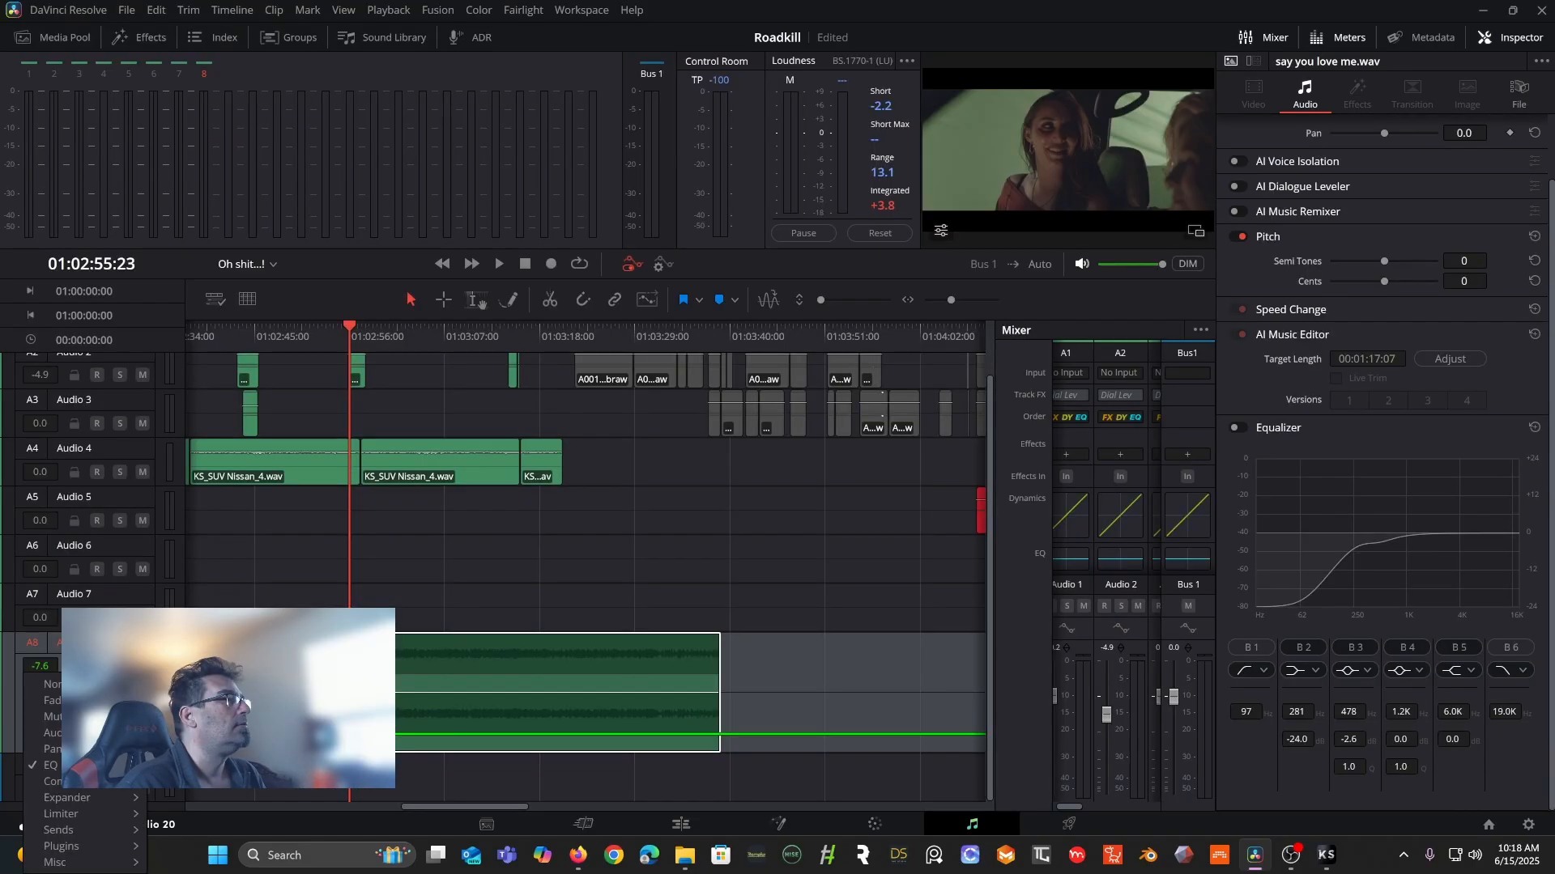
- Show the Fader automation curve on Audio 8 in Fairlight and play the mix from about 01:02:43
click(50, 700)
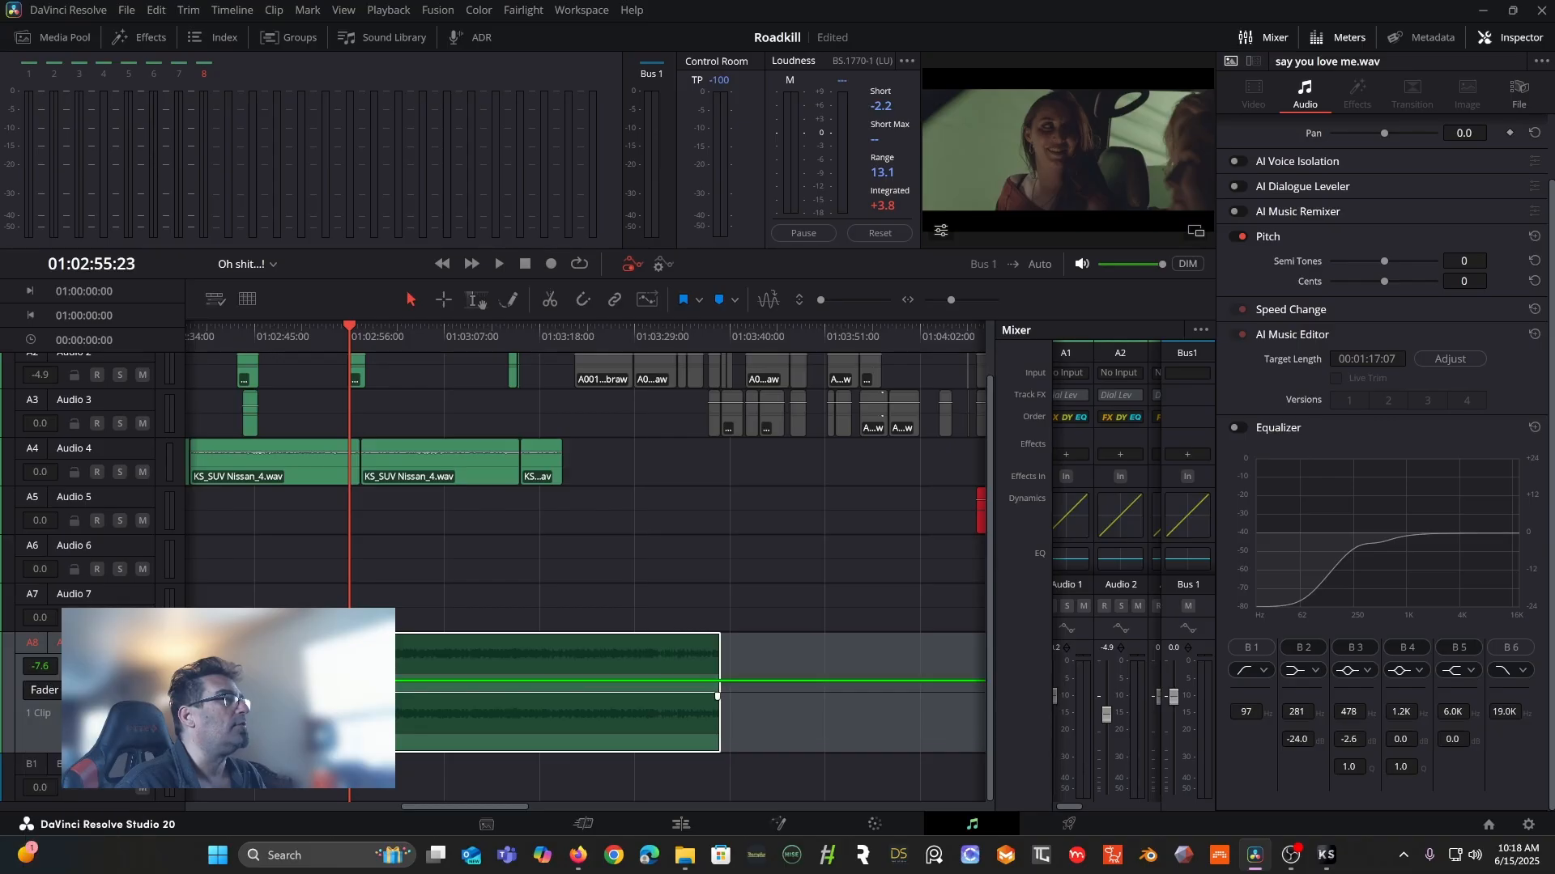
click(239, 332)
key(space)
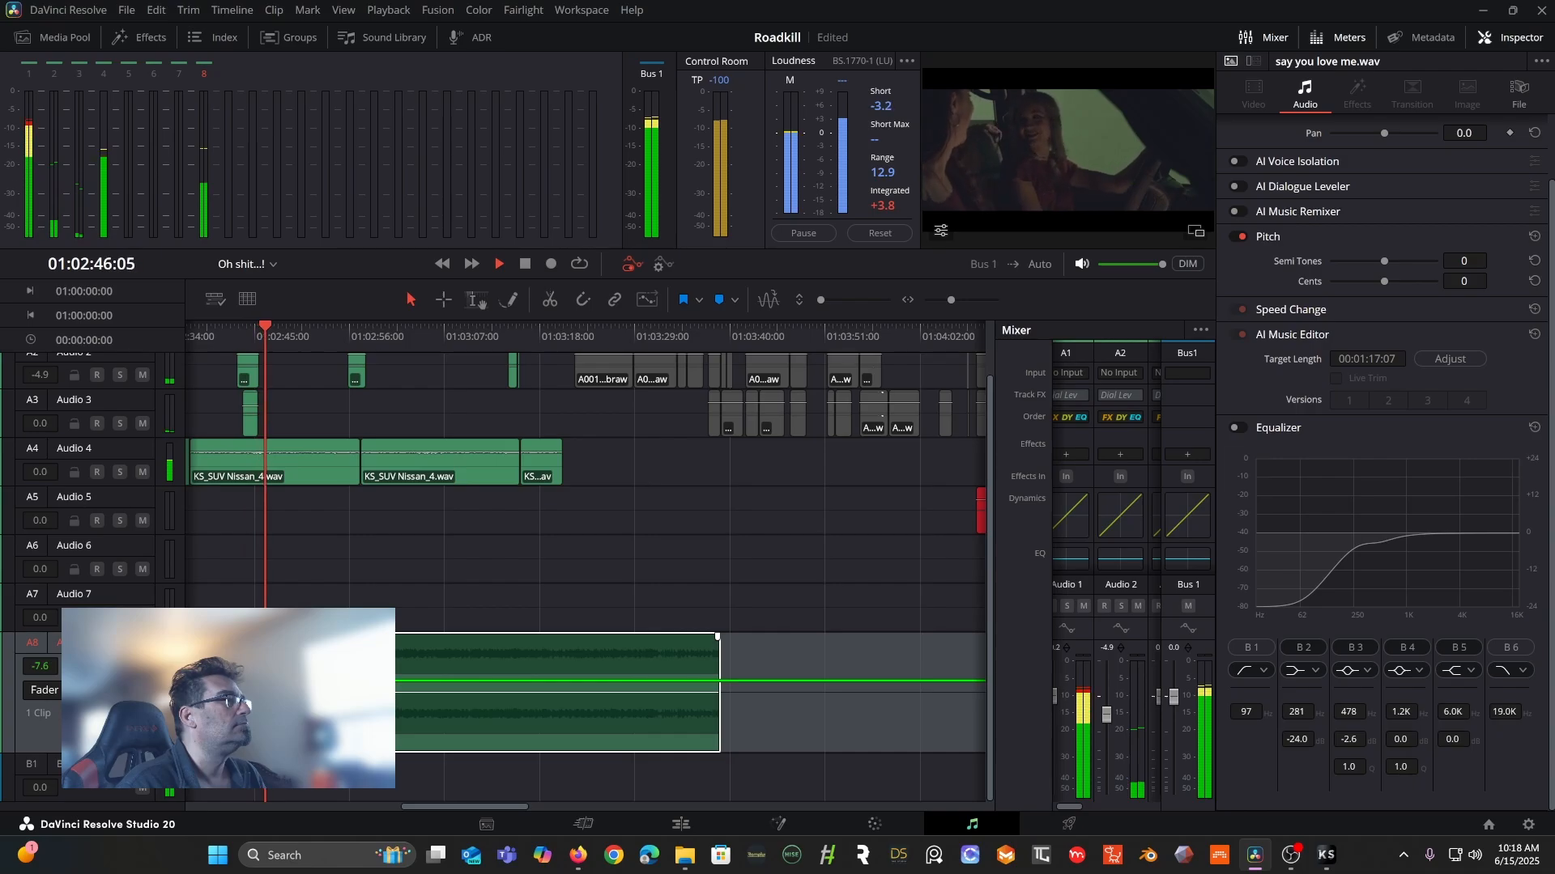
key(space)
- Lower the Audio 8 fader level to -9.7 dB and further to -13.7 dB, playing the mix after each change
drag(299, 679, 300, 687)
key(space)
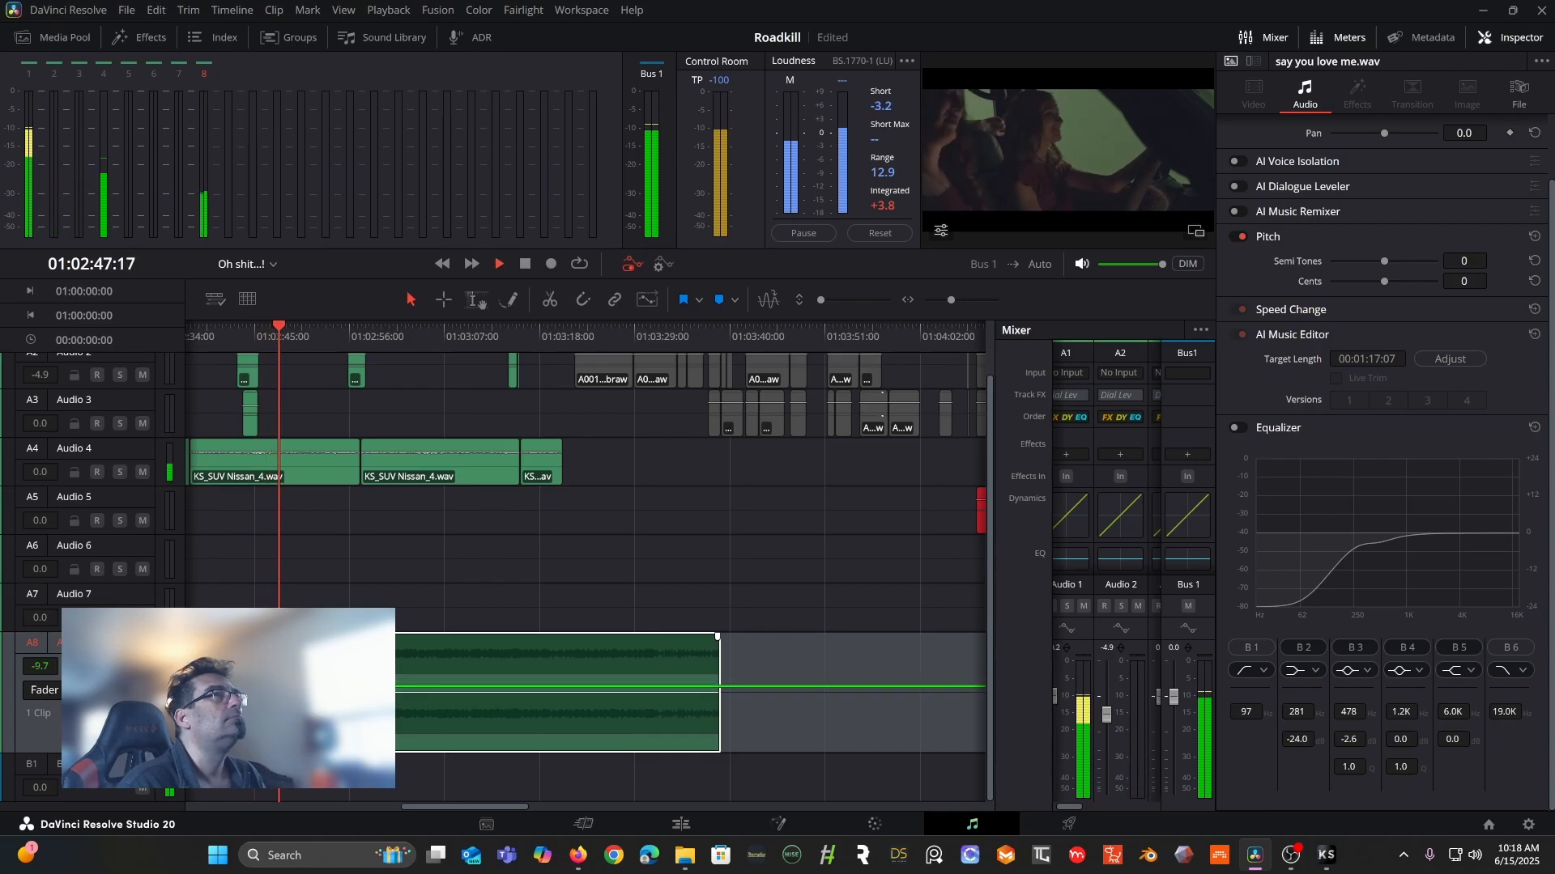
key(space)
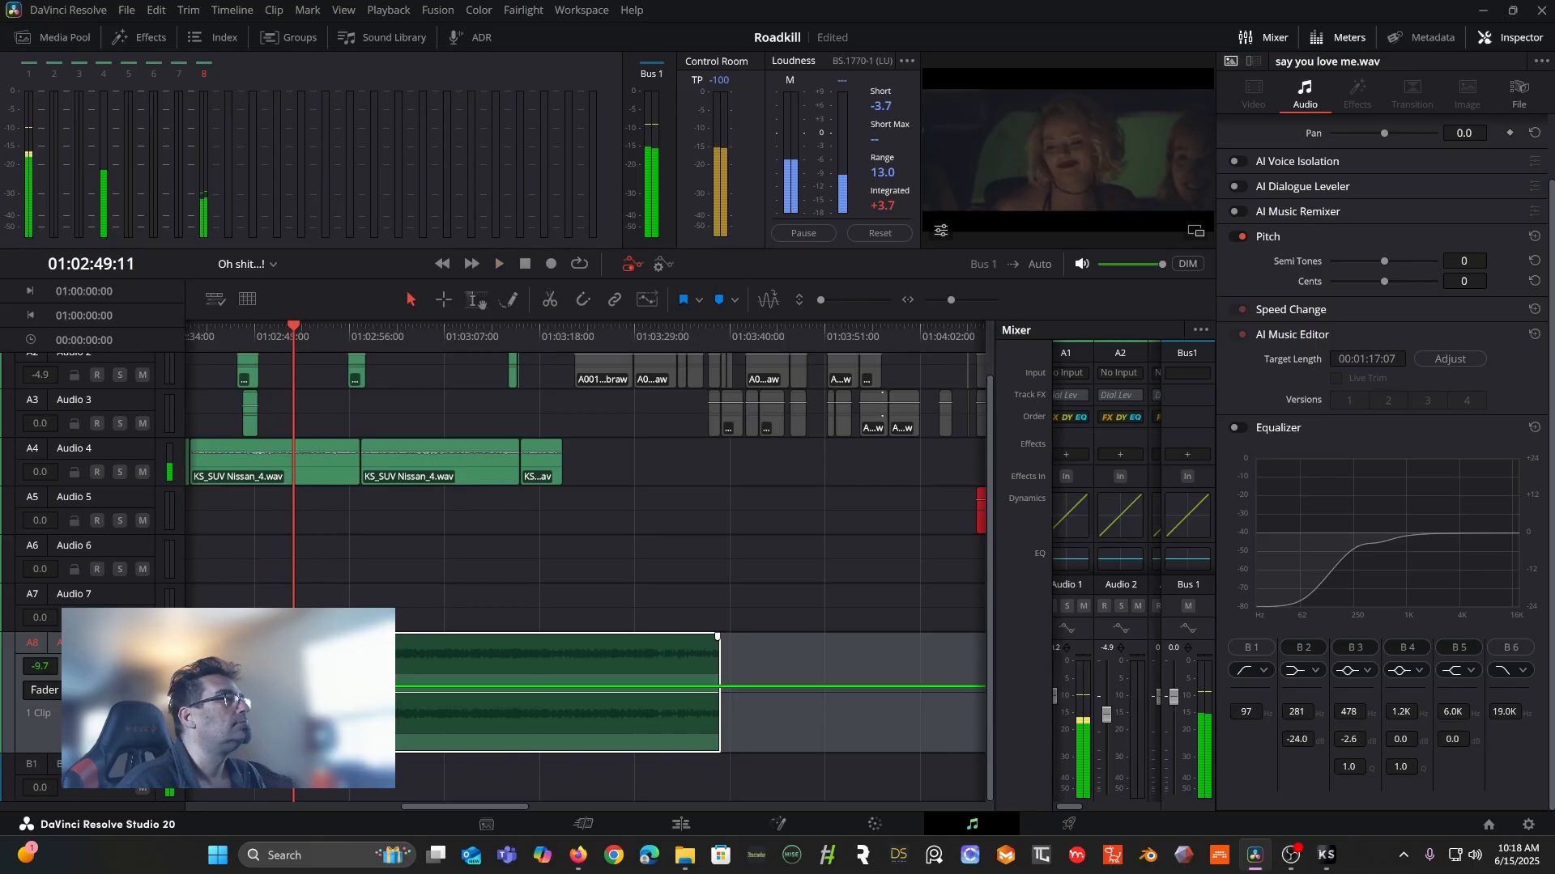
drag(300, 687, 300, 693)
key(space)
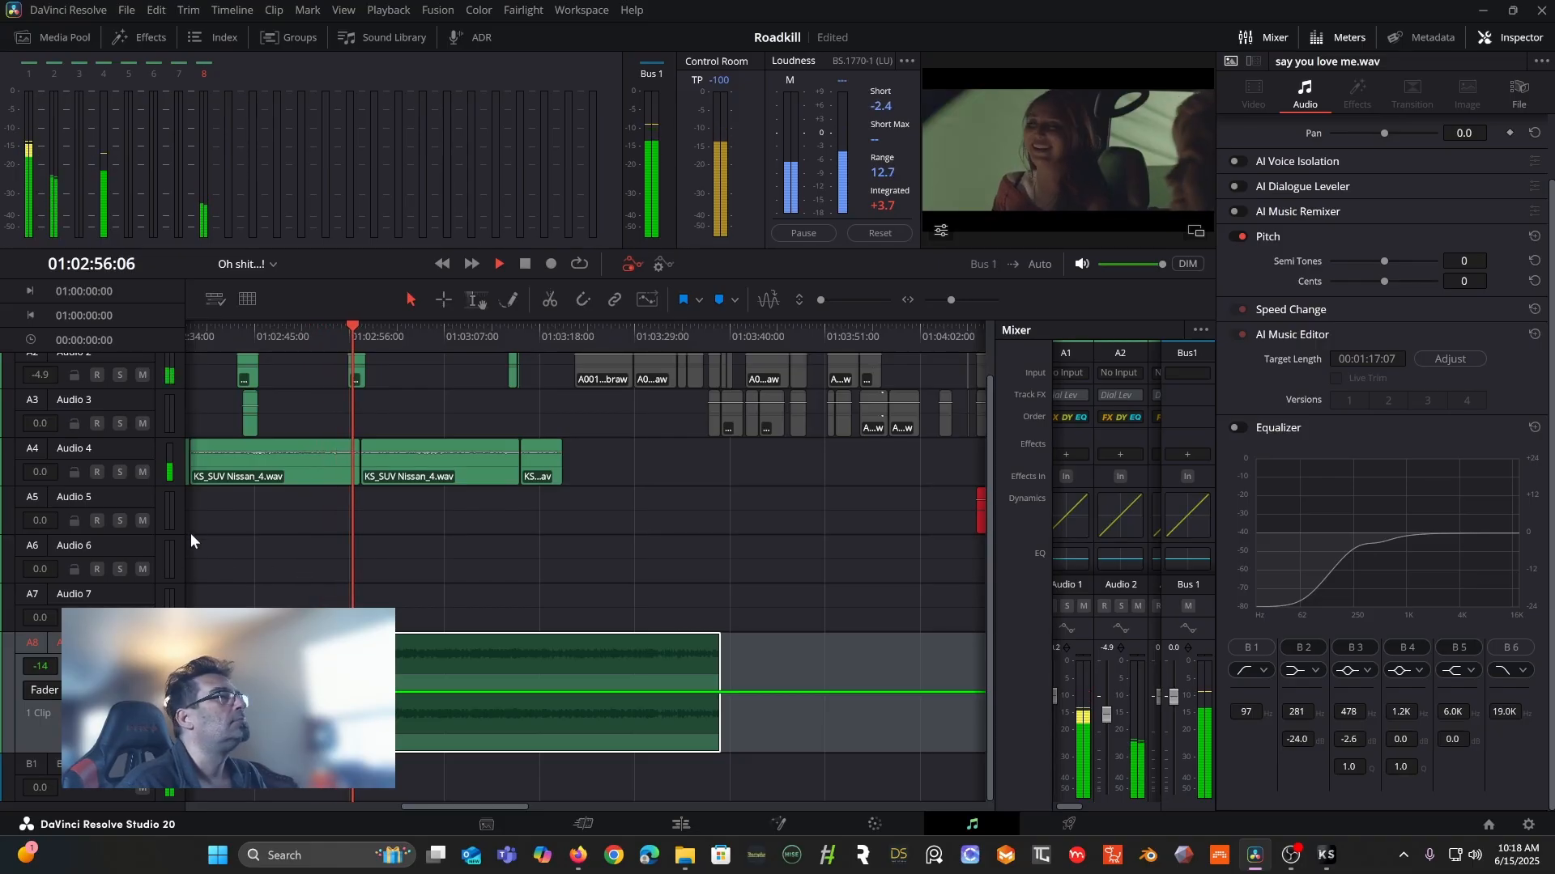
key(space)
- Replay the mix from about 01:02:44 and return to the Edit page
click(246, 333)
key(space)
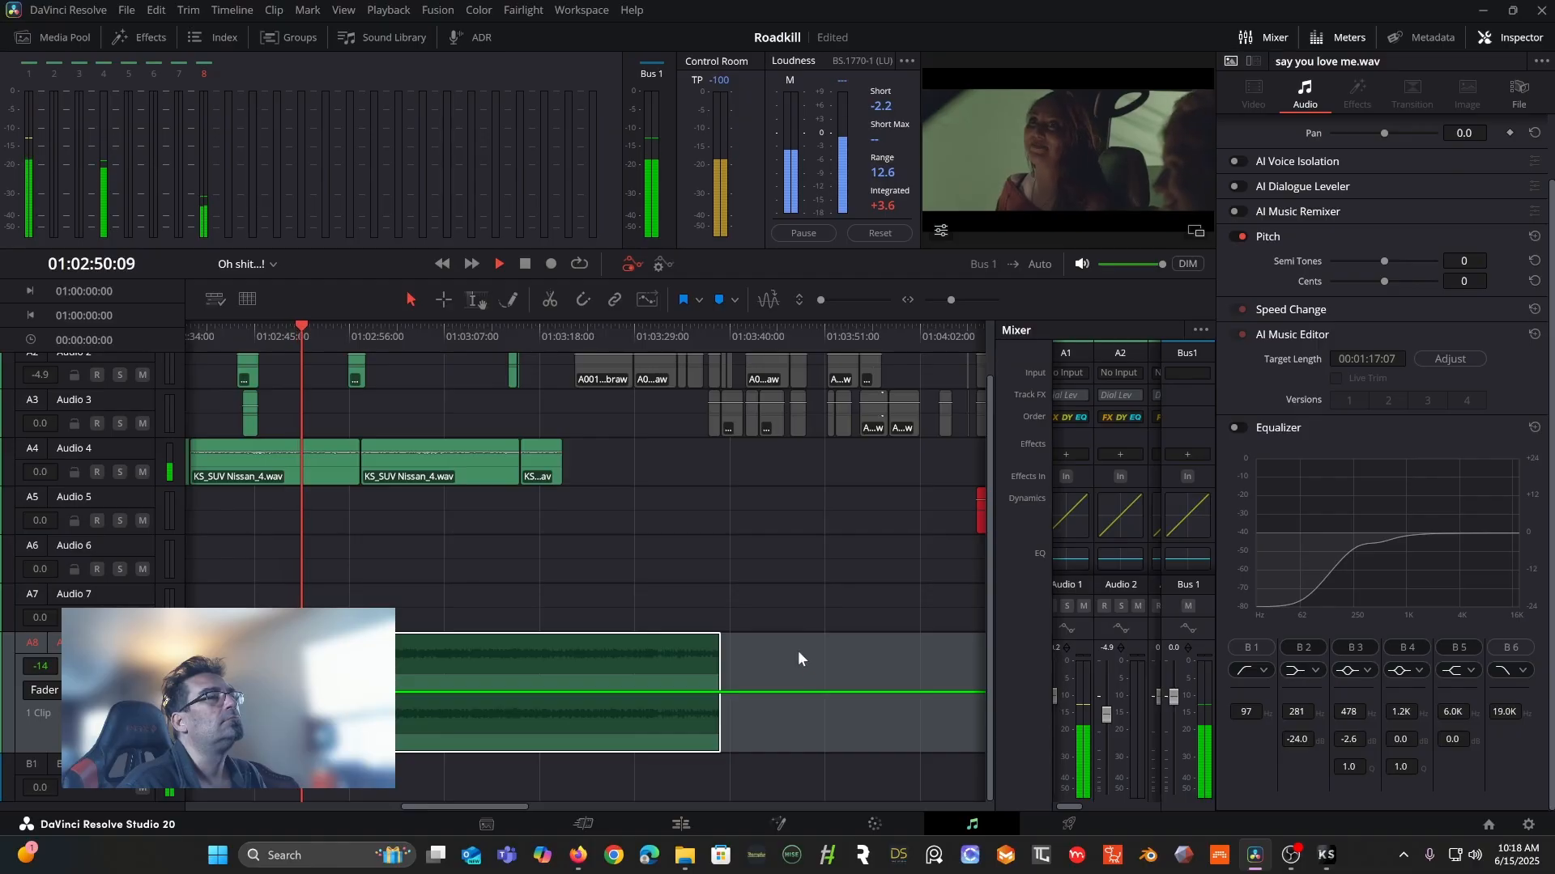
key(space)
click(680, 824)
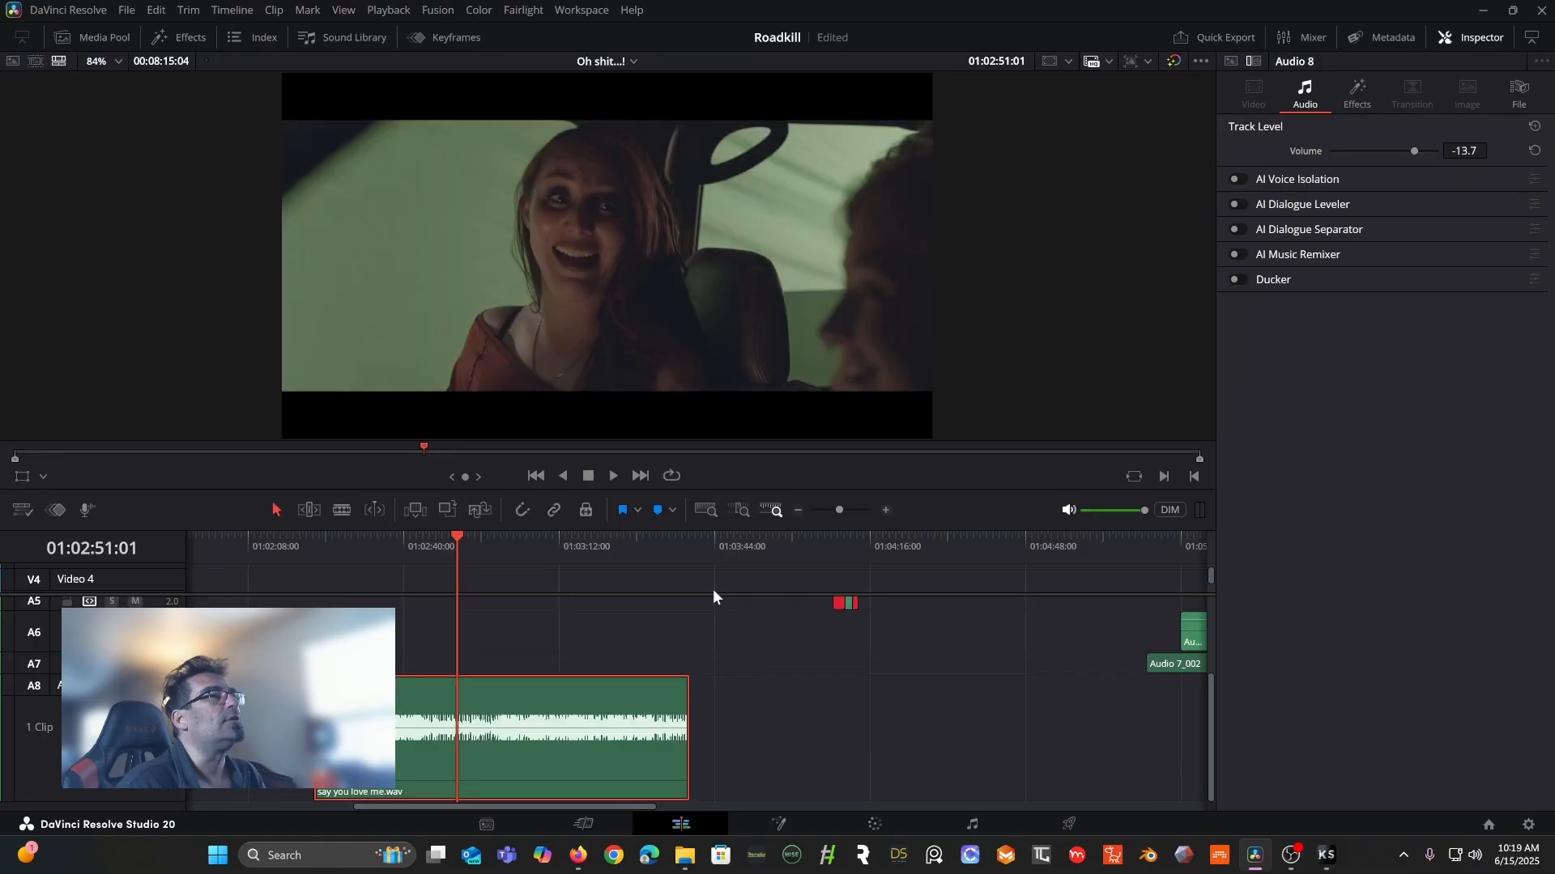